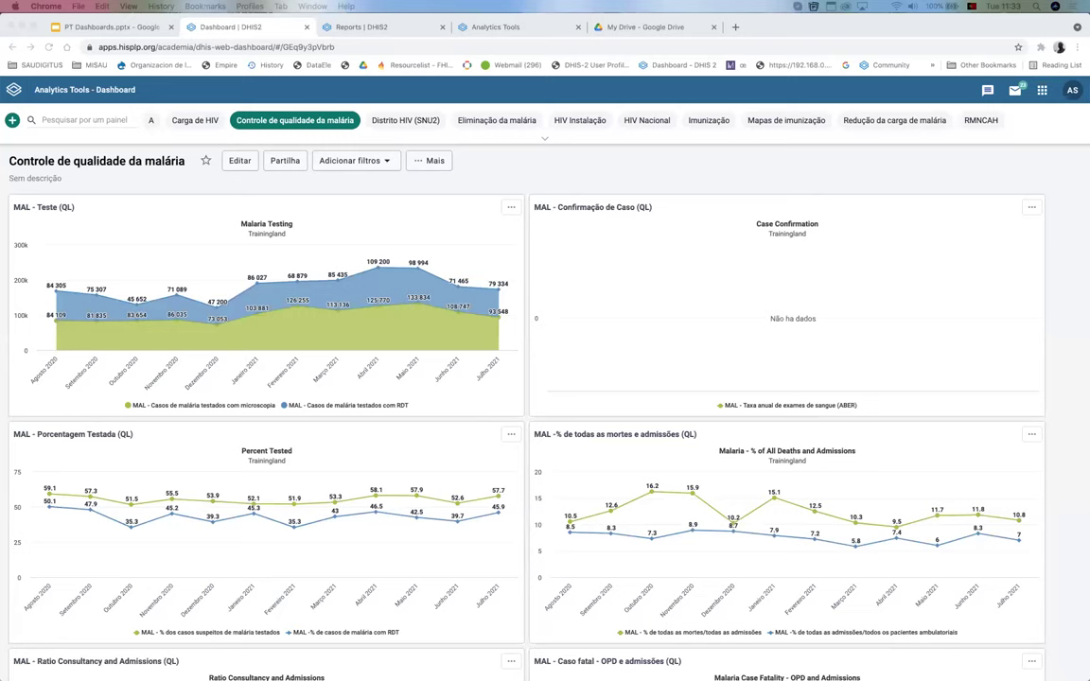
Step: Examine the dashboard bar, including its search field and the list of available dashboards, on the Controle de qualidade da malária dashboard
left_click(562, 179)
left_click(338, 110)
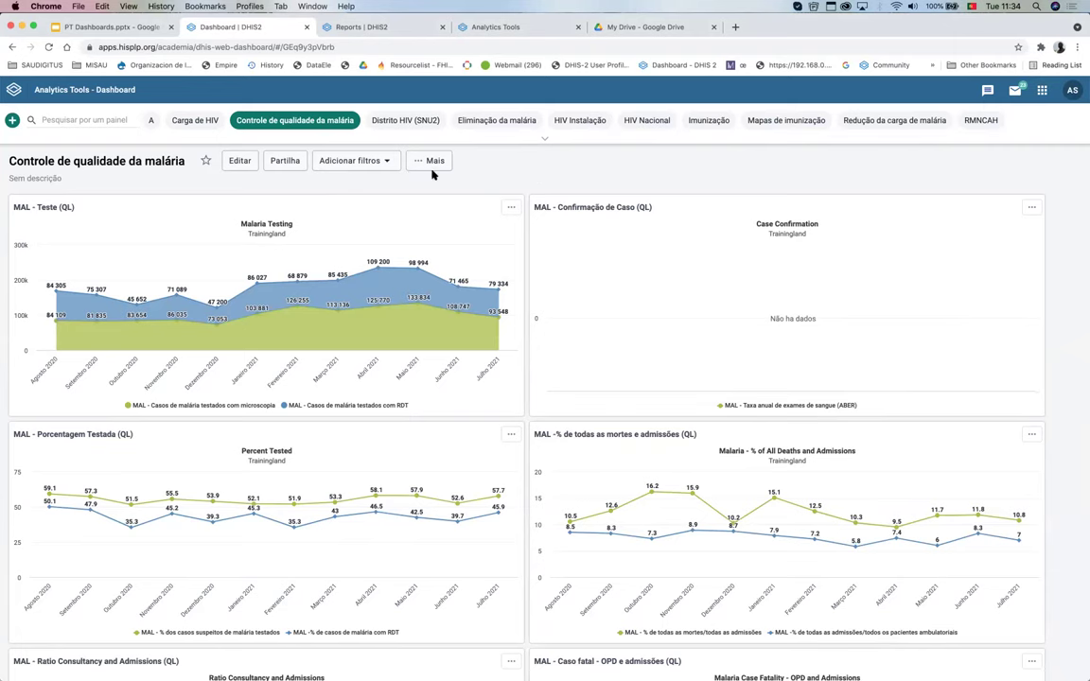
scroll(329, 138, "up", 1)
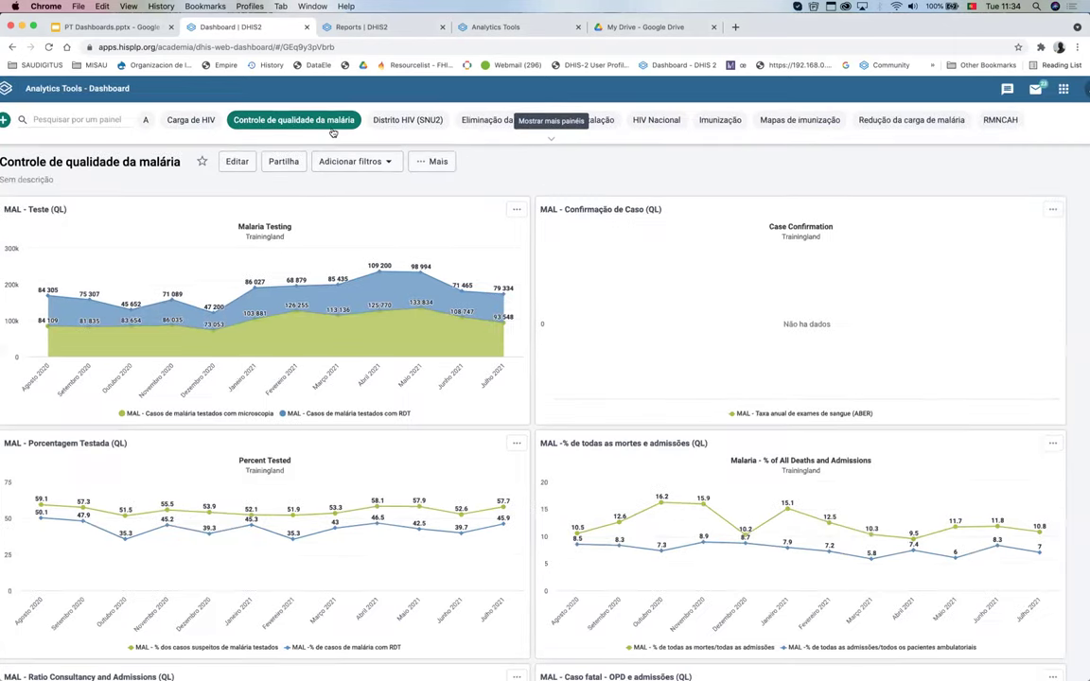
scroll(333, 134, "up", 2)
scroll(189, 133, "down", 3)
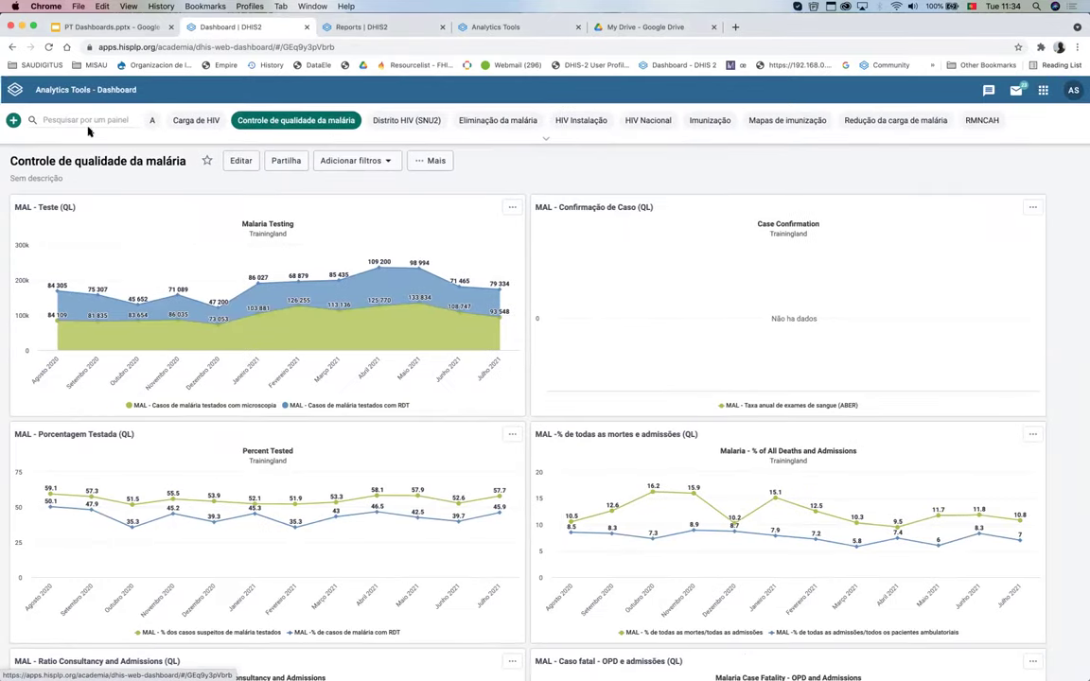
scroll(41, 156, "up", 2)
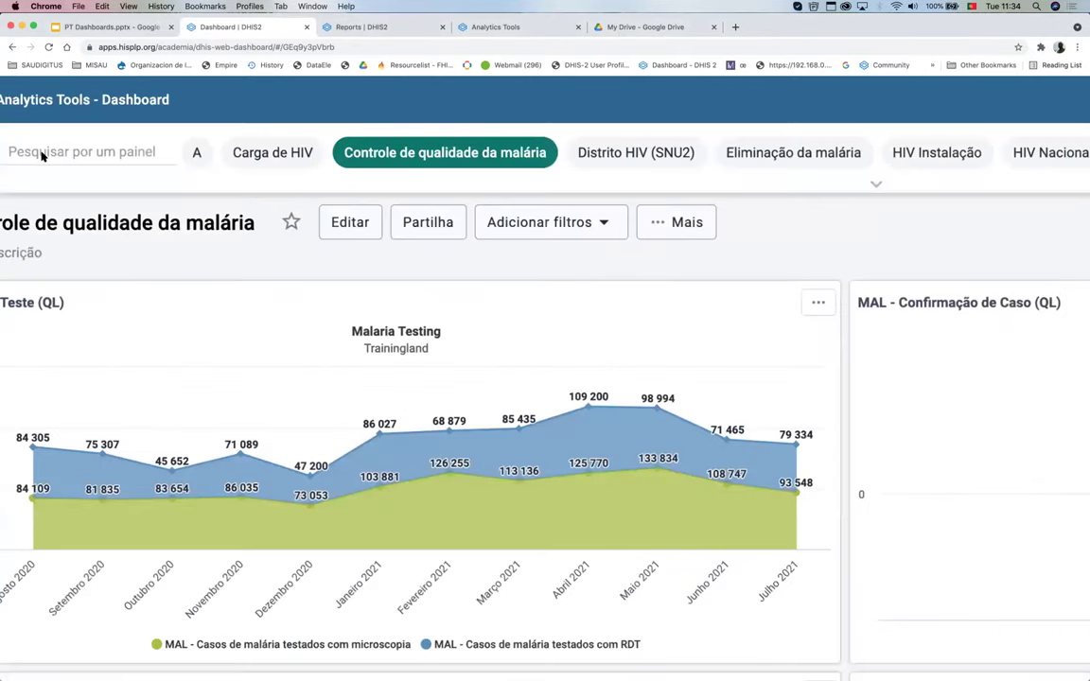
scroll(41, 156, "down", 2)
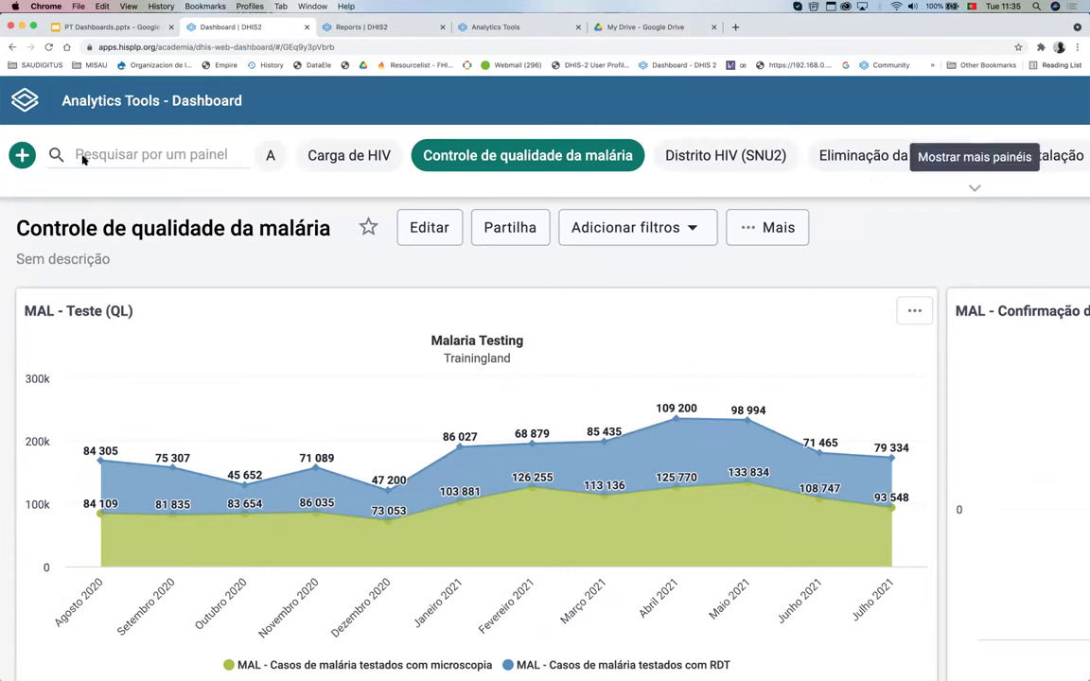
left_click(147, 155)
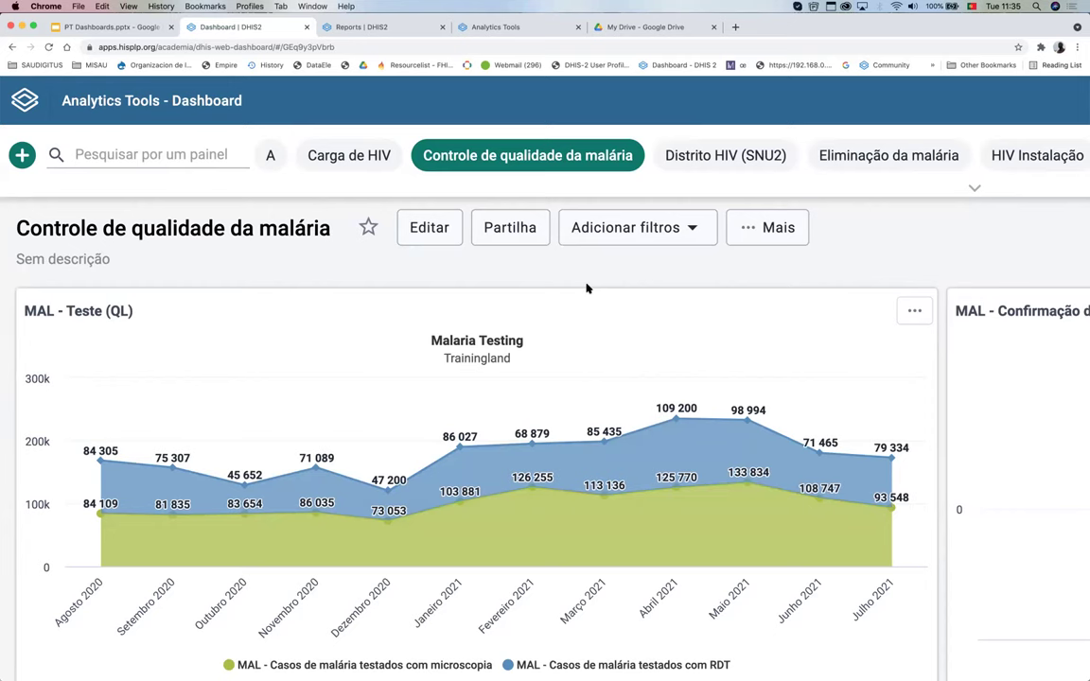
key("super+minus")
key("super+minus")
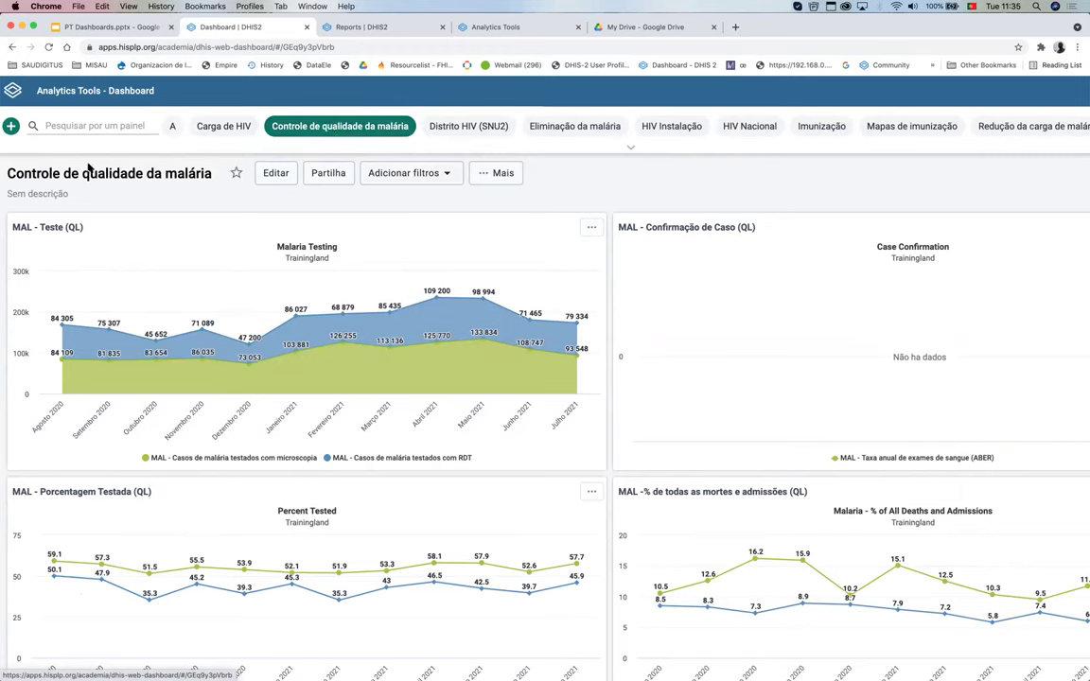
Step: Highlight the title of the Controle de qualidade da malária dashboard and examine the title area closely
left_click_drag(8, 175, 180, 187)
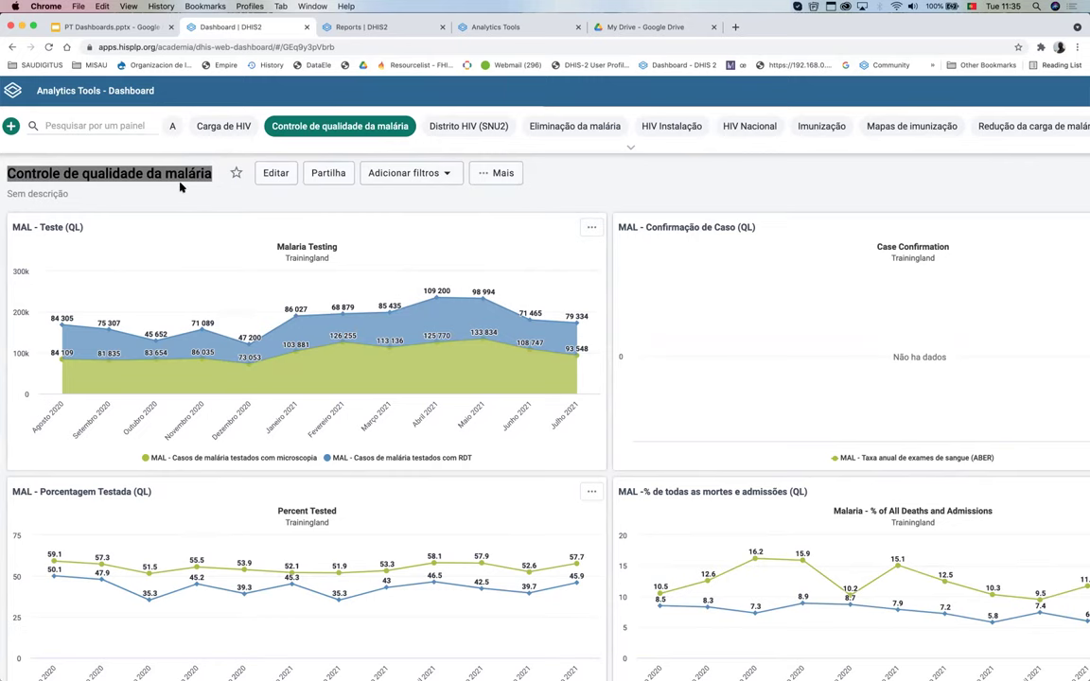
scroll(227, 179, "up", 5)
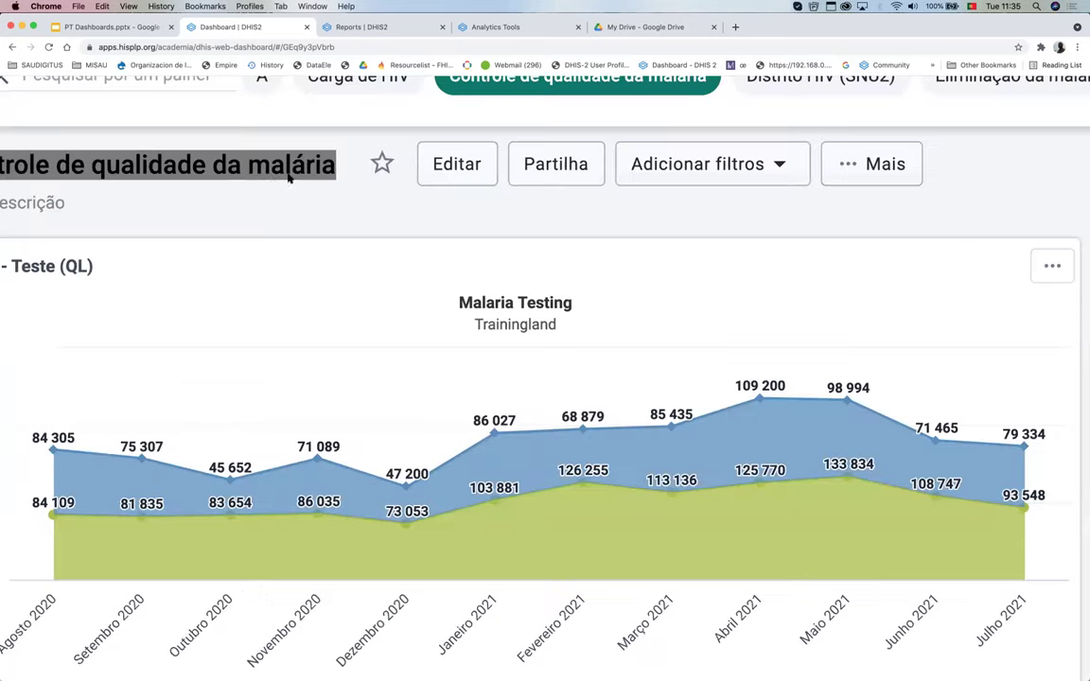
scroll(274, 178, "left", 2)
left_click(299, 182)
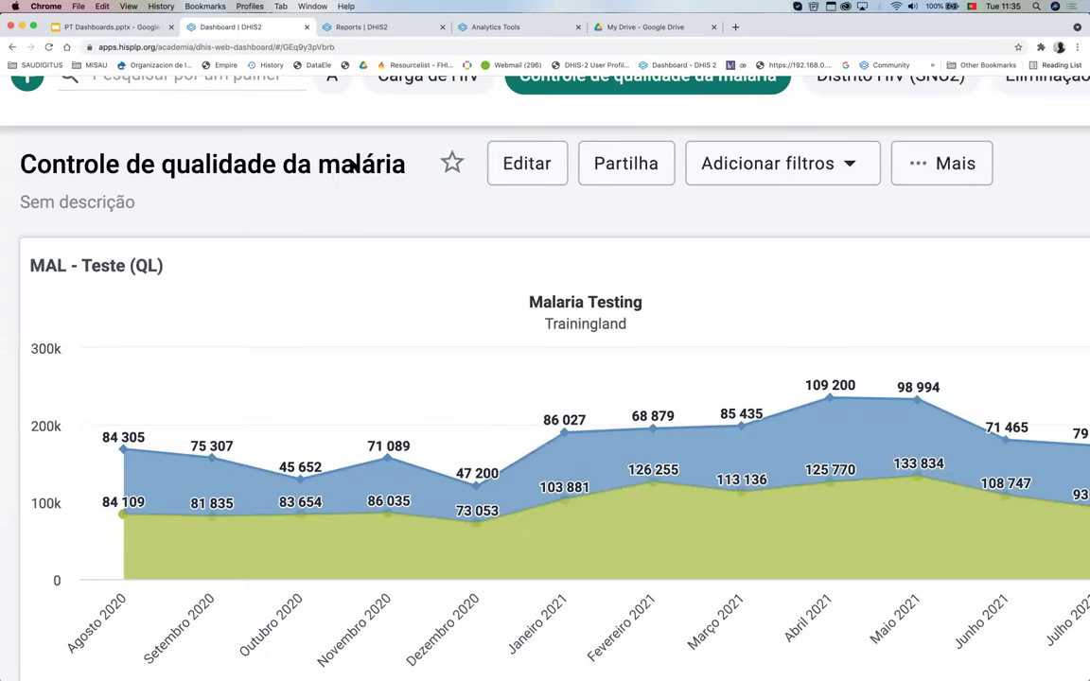
scroll(352, 167, "down", 2)
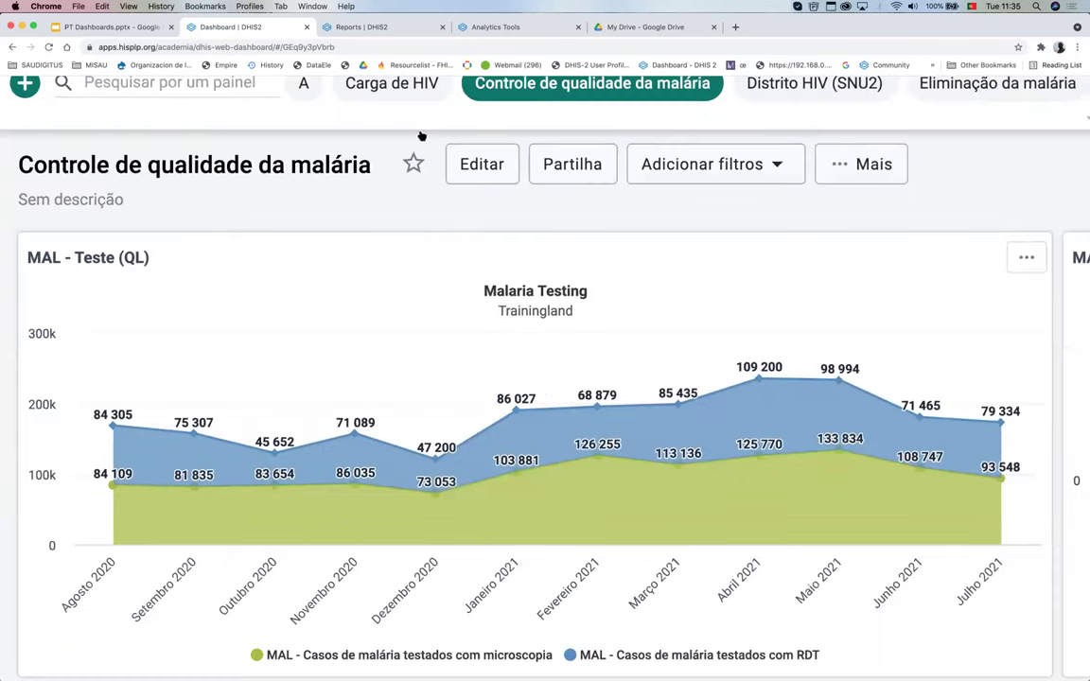
scroll(421, 136, "down", 3)
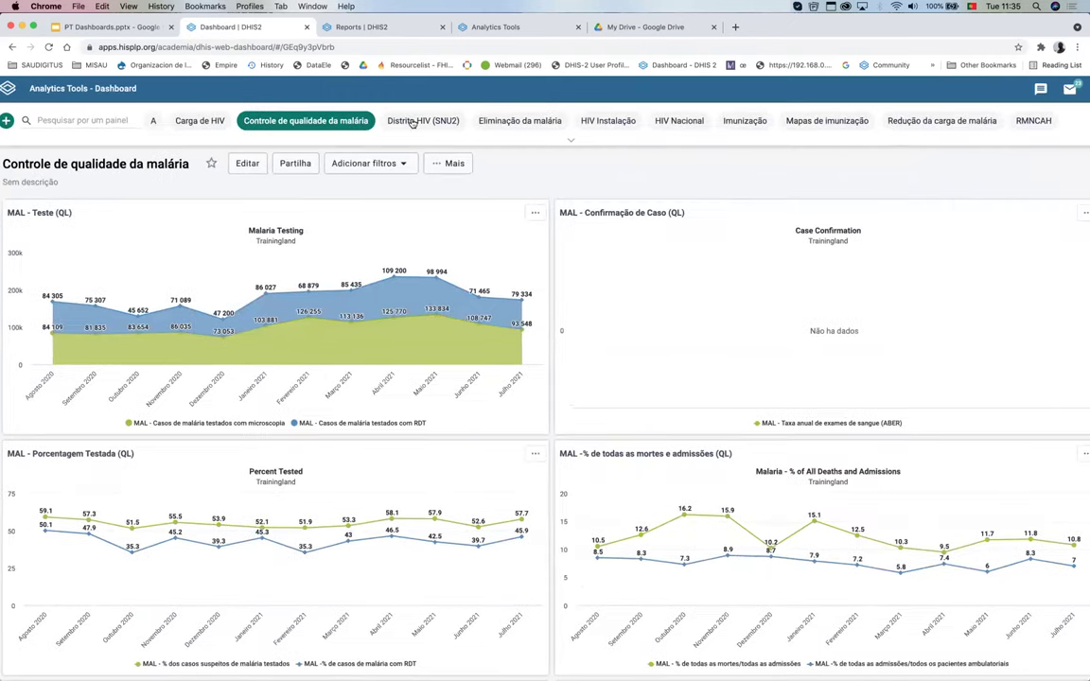
Step: Open the Distrito HIV (SNU2) dashboard and review all its charts, tables and map
left_click(416, 121)
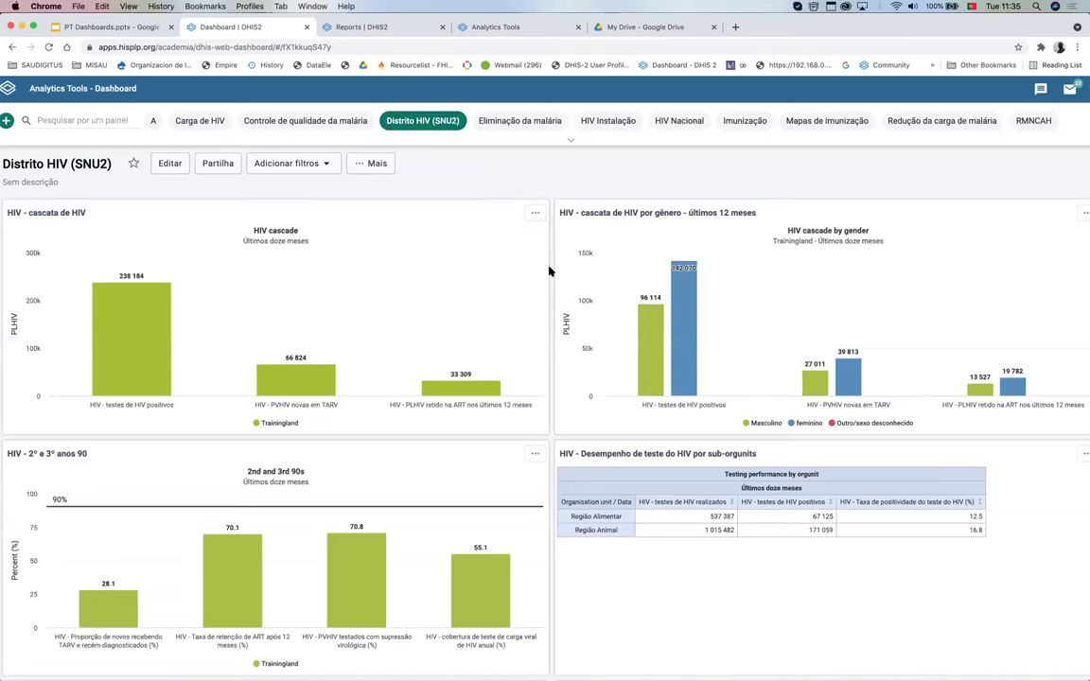
scroll(548, 272, "down", 3)
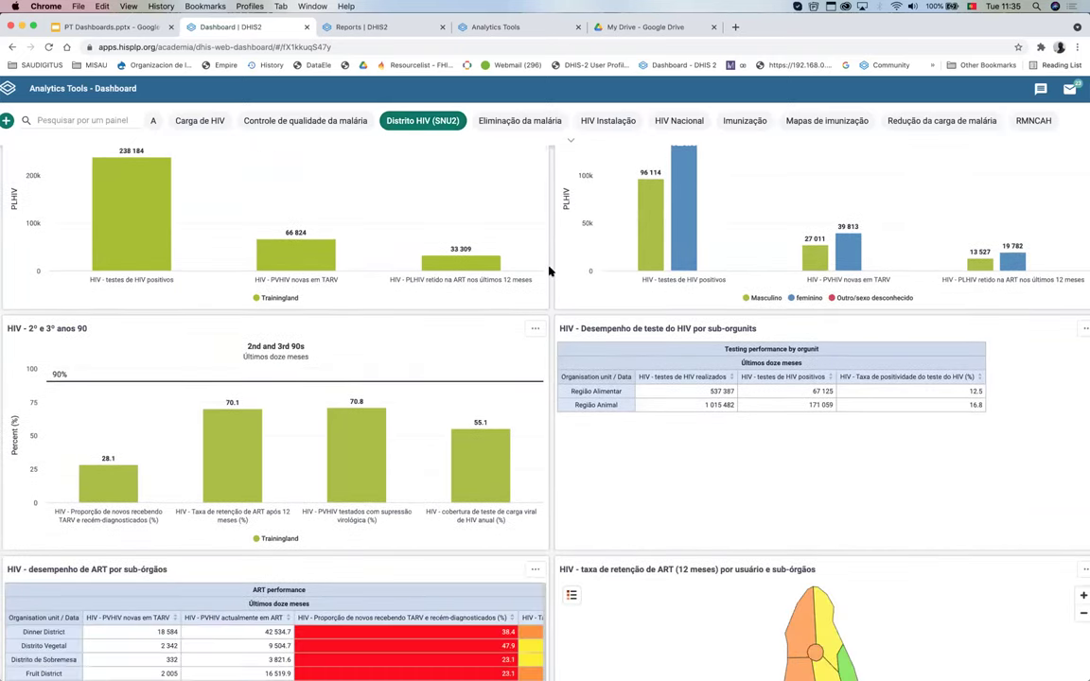
scroll(550, 298, "down", 3)
scroll(553, 328, "down", 5)
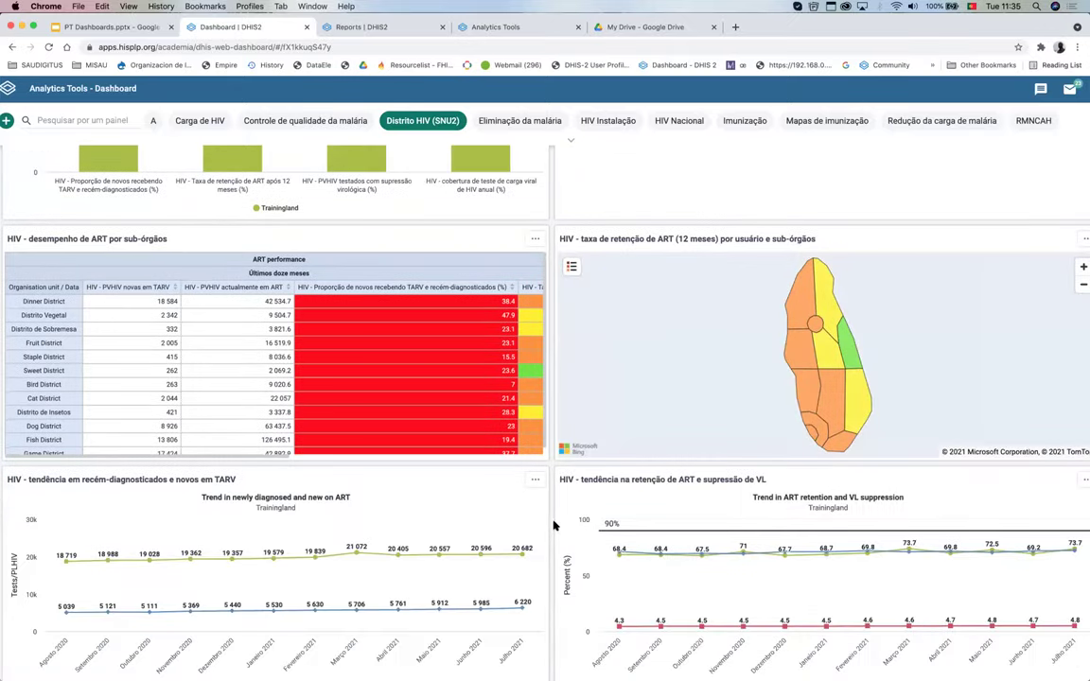
scroll(552, 526, "down", 1)
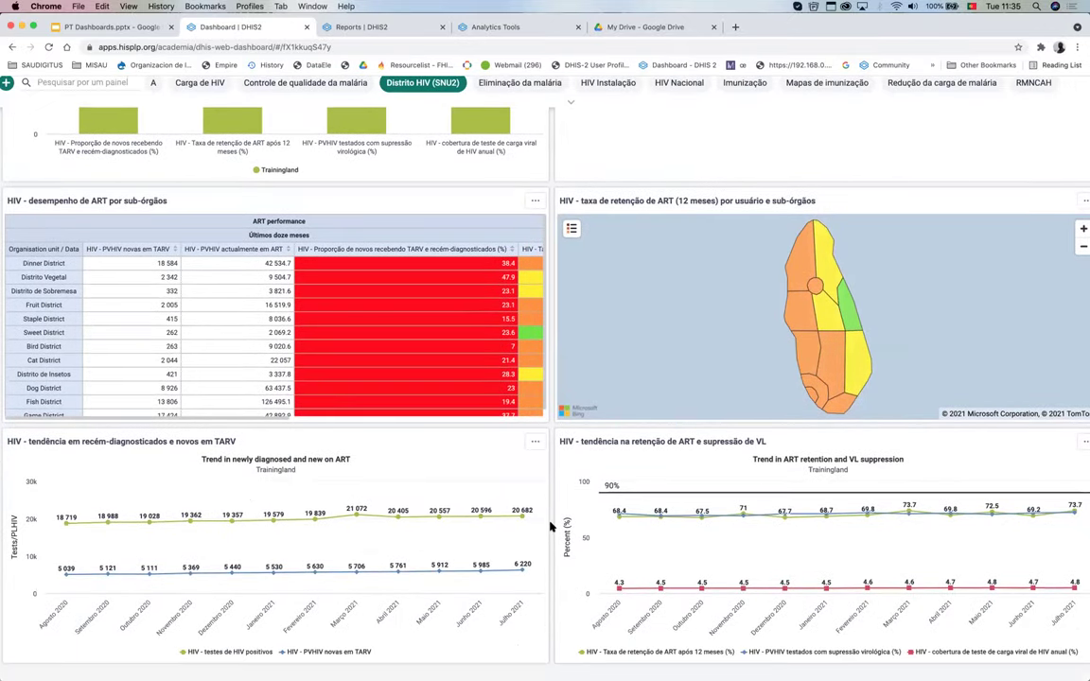
scroll(551, 526, "up", 10)
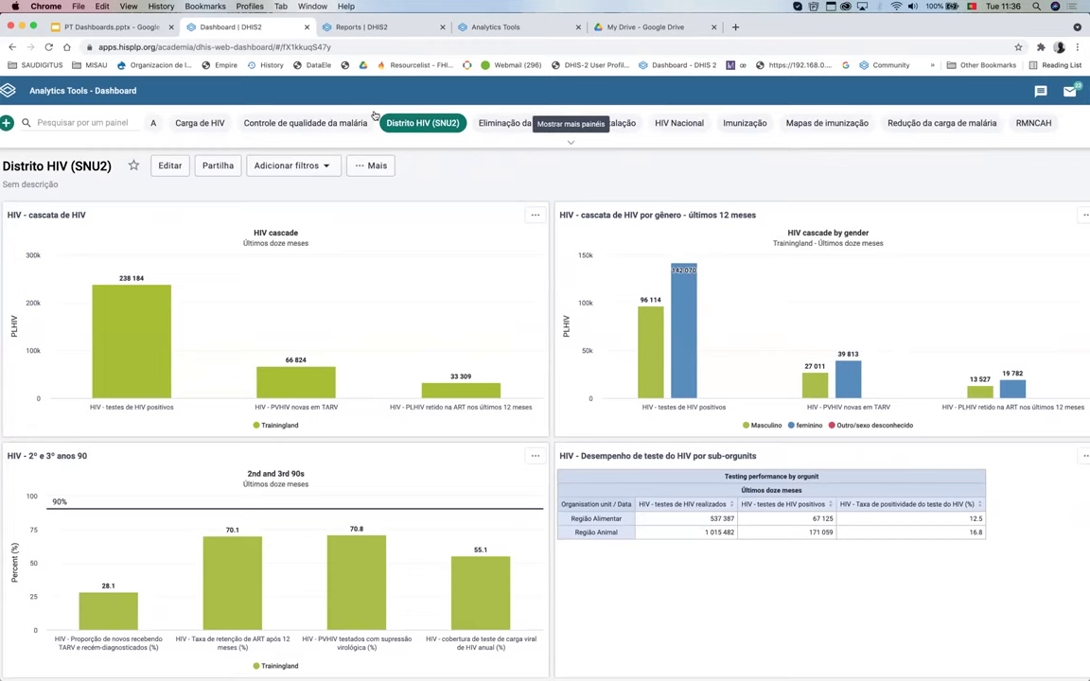
Step: Expand the dashboard bar to view all available dashboards, including the TB ones, and collapse it again
left_click(571, 144)
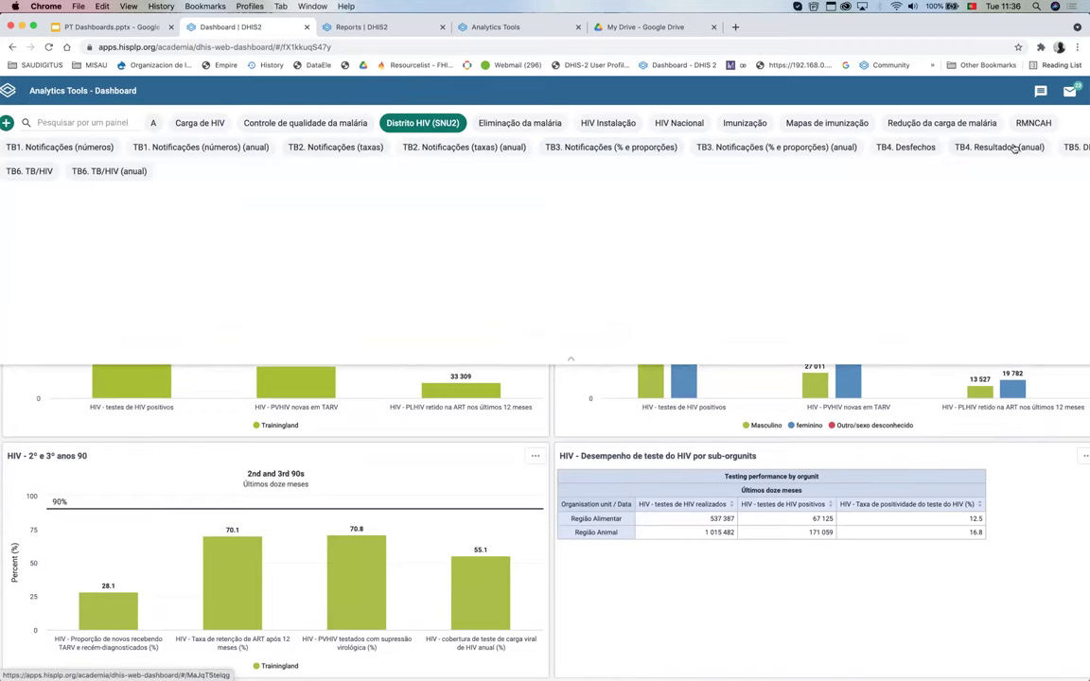
scroll(969, 172, "right", 2)
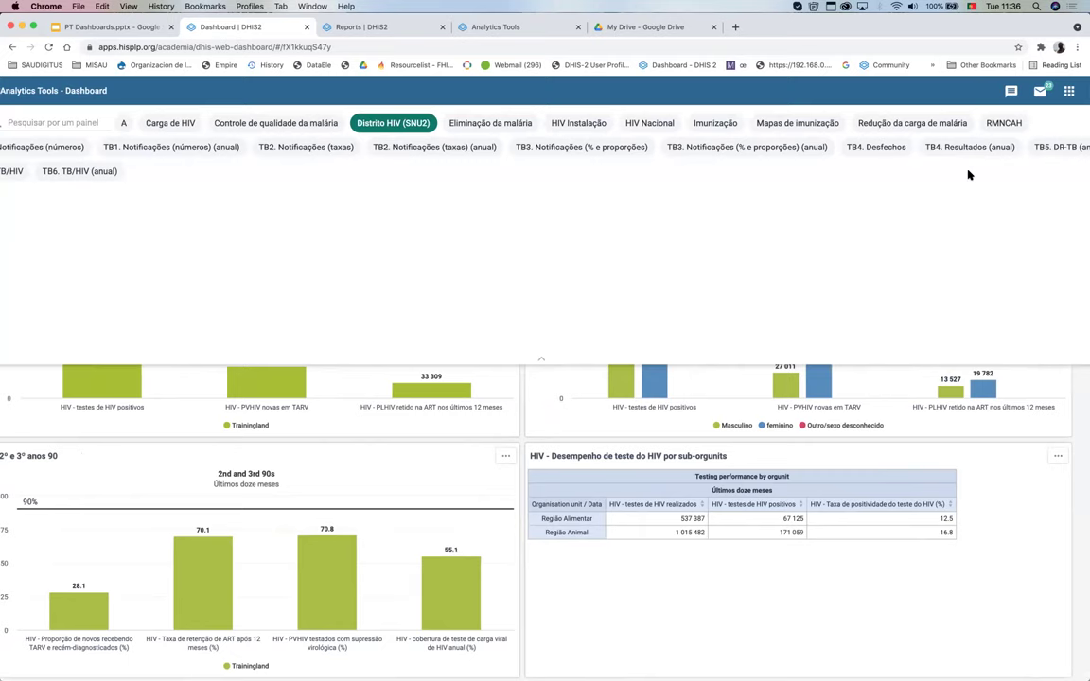
scroll(757, 190, "left", 2)
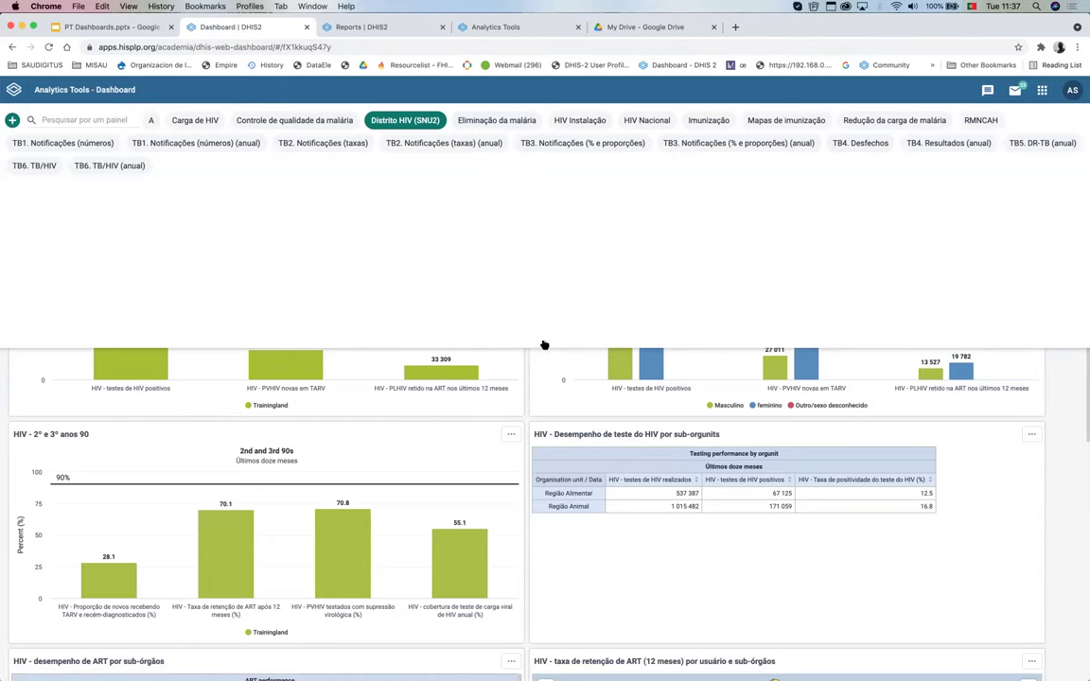
left_click_drag(546, 344, 530, 170)
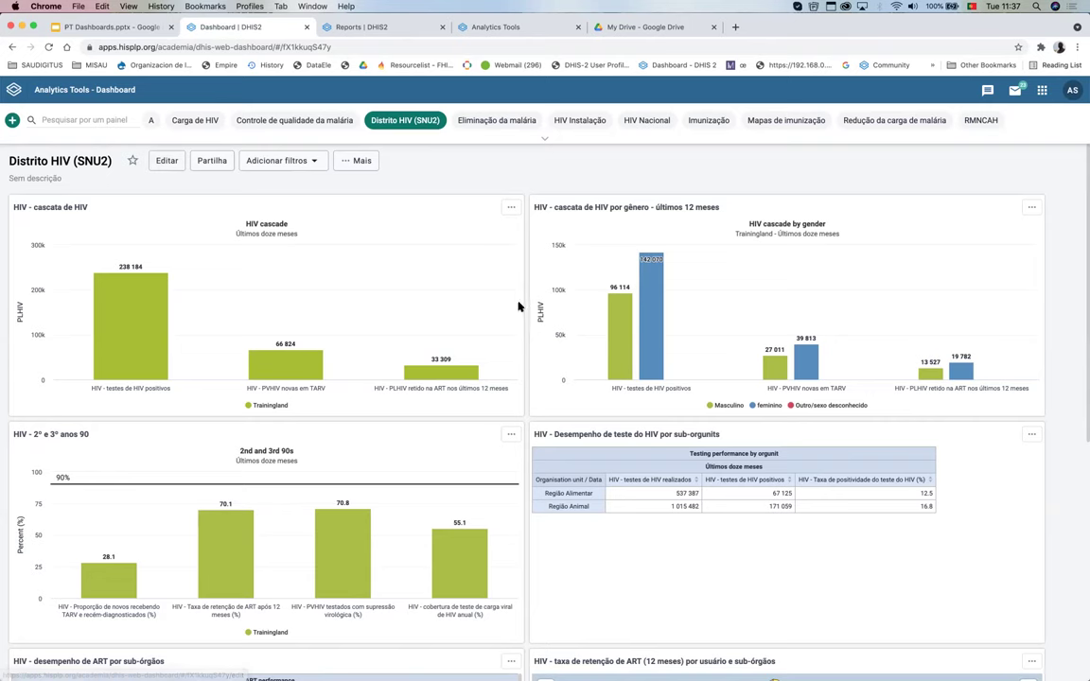
Step: Look through the Distrito HIV (SNU2) dashboard again, from the HIV cascade charts to the ART trend charts
scroll(523, 315, "down", 3)
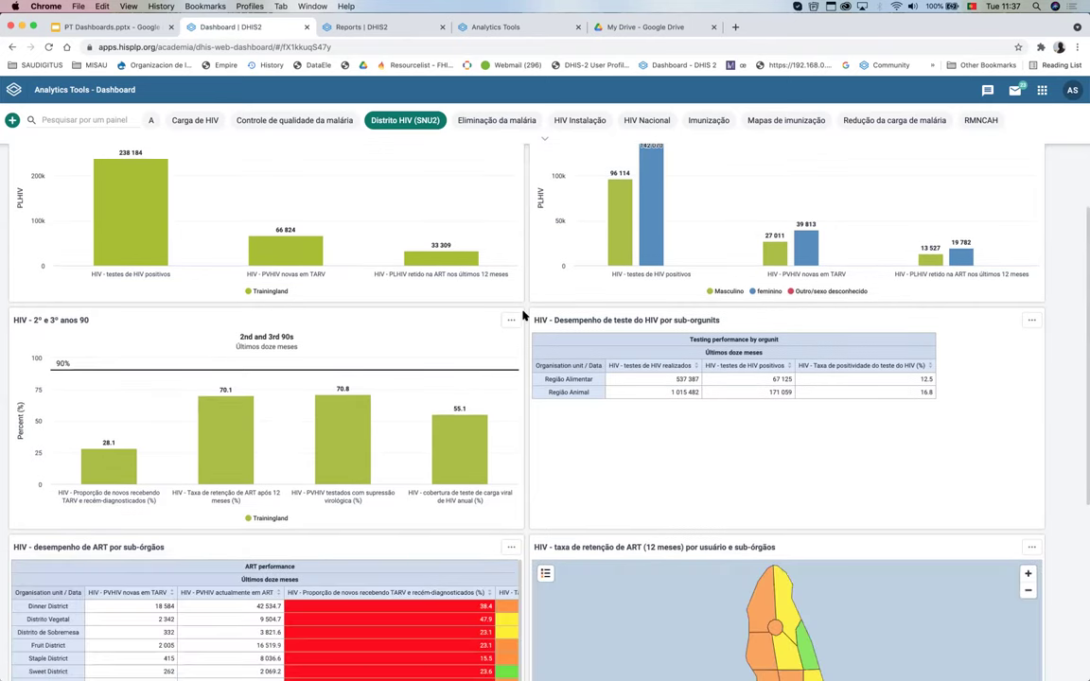
scroll(523, 315, "down", 6)
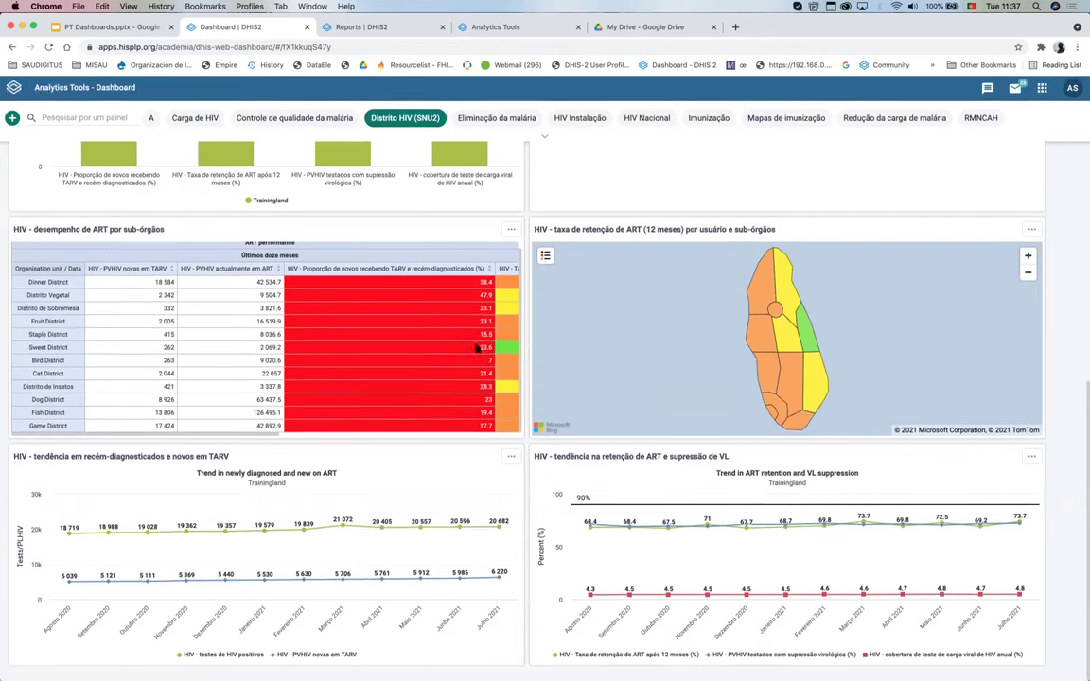
scroll(525, 319, "up", 3)
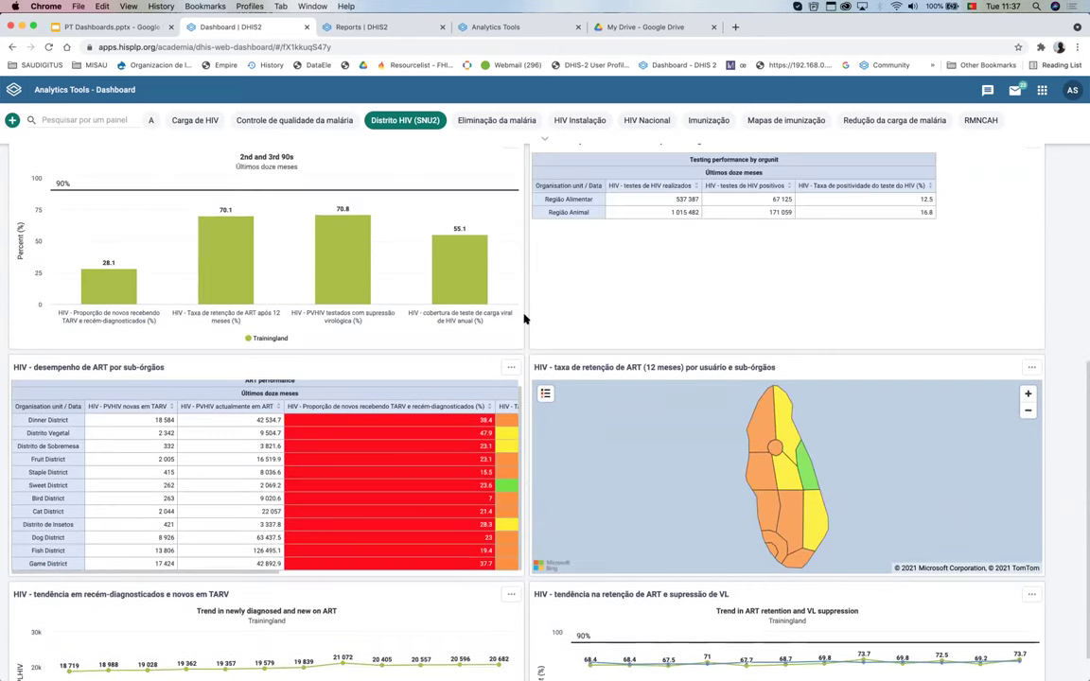
scroll(525, 318, "up", 3)
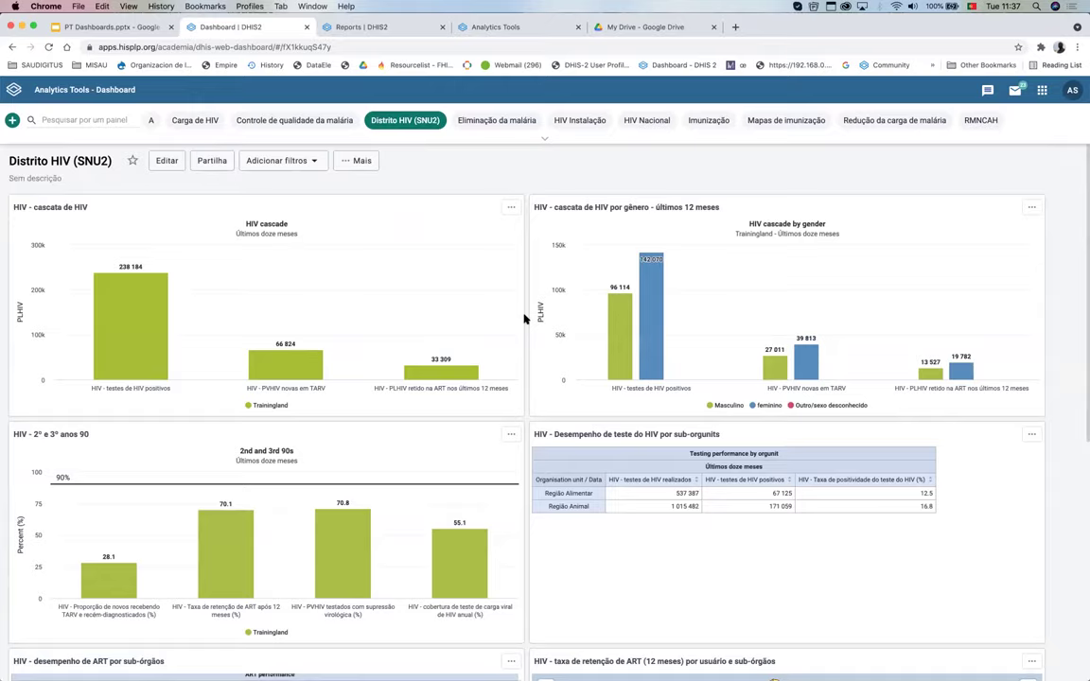
scroll(525, 318, "down", 10)
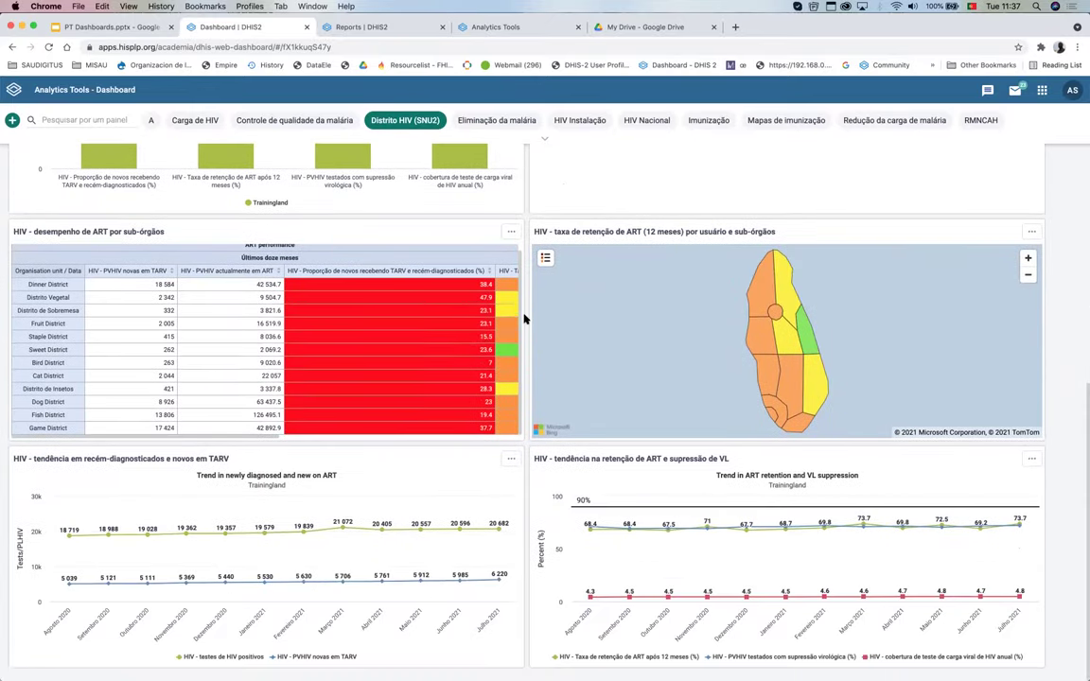
scroll(525, 340, "up", 6)
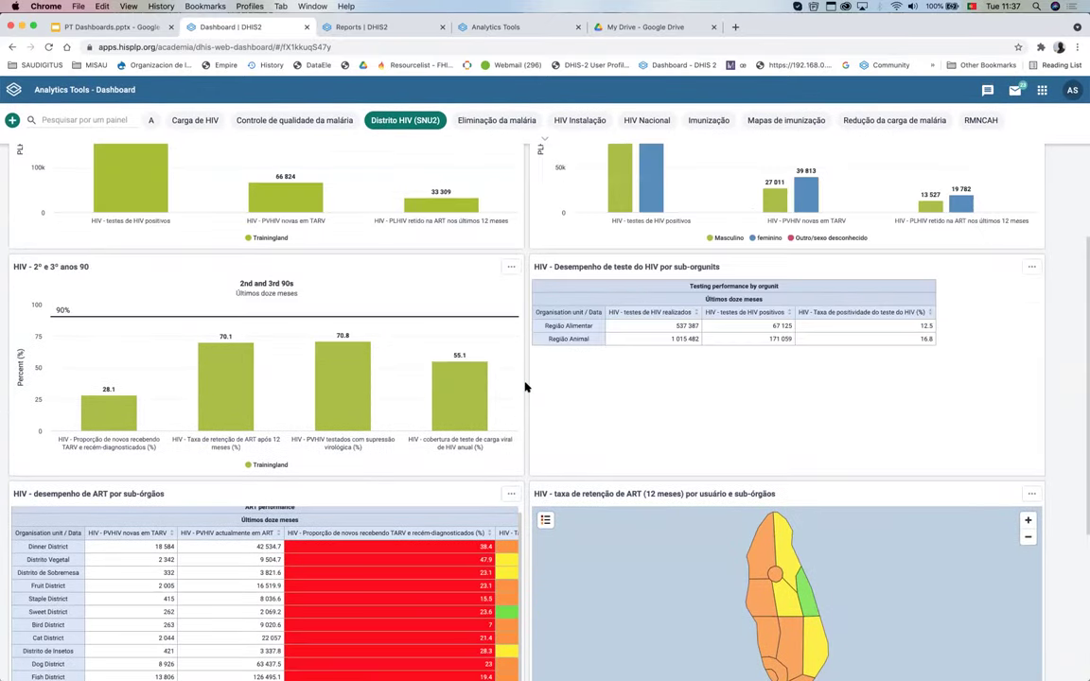
scroll(526, 386, "up", 4)
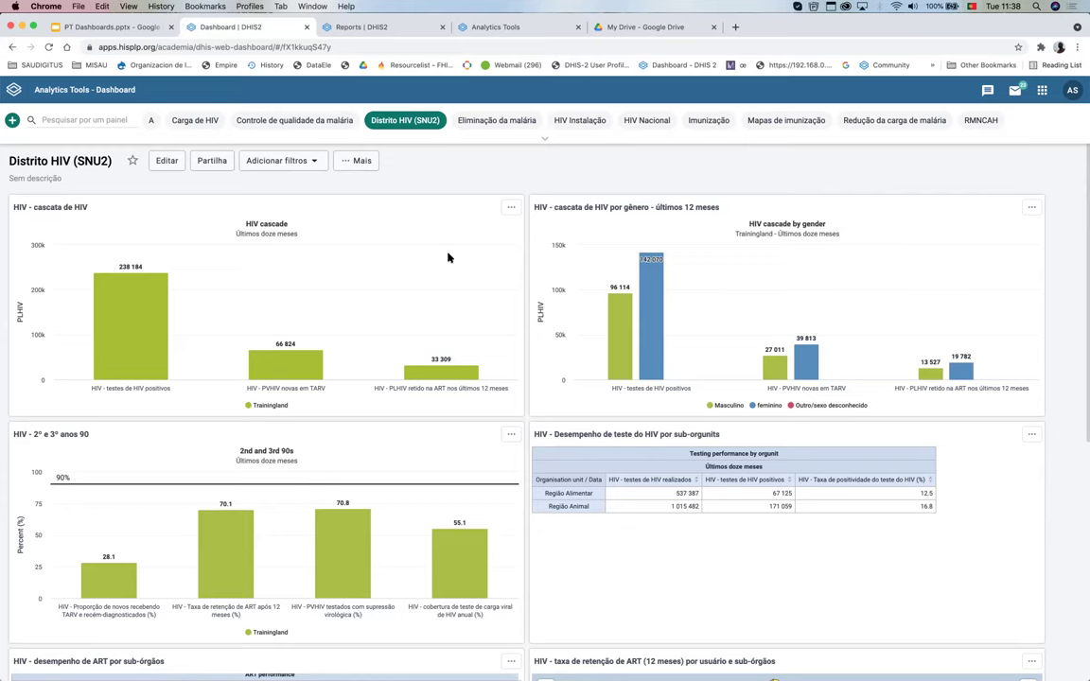
left_click(12, 121)
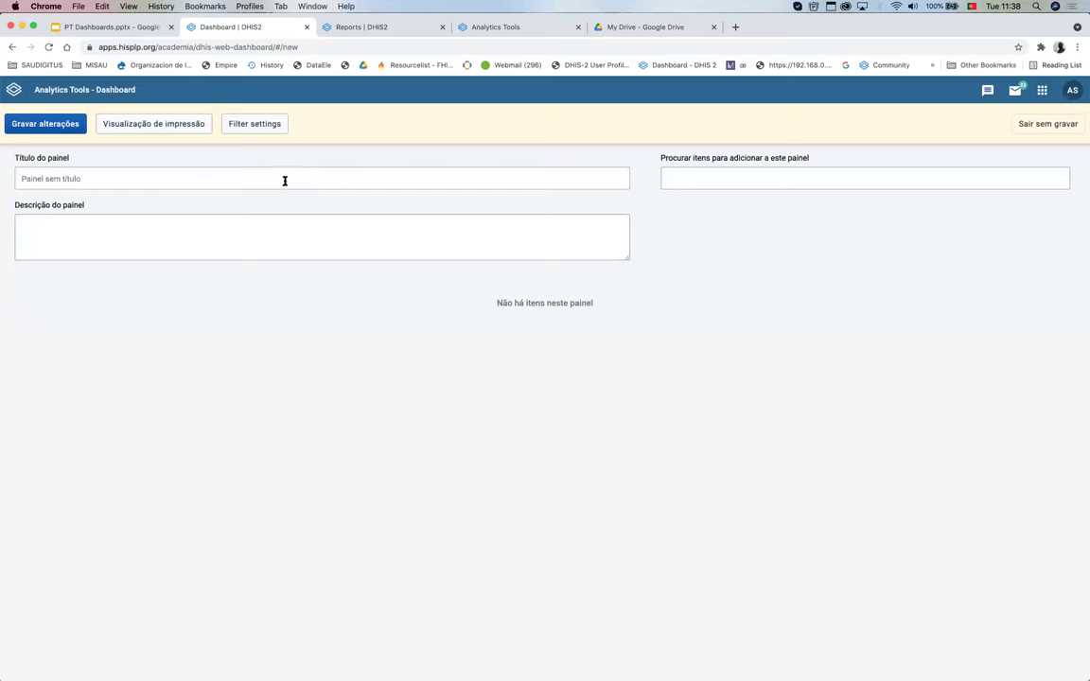
left_click(179, 177)
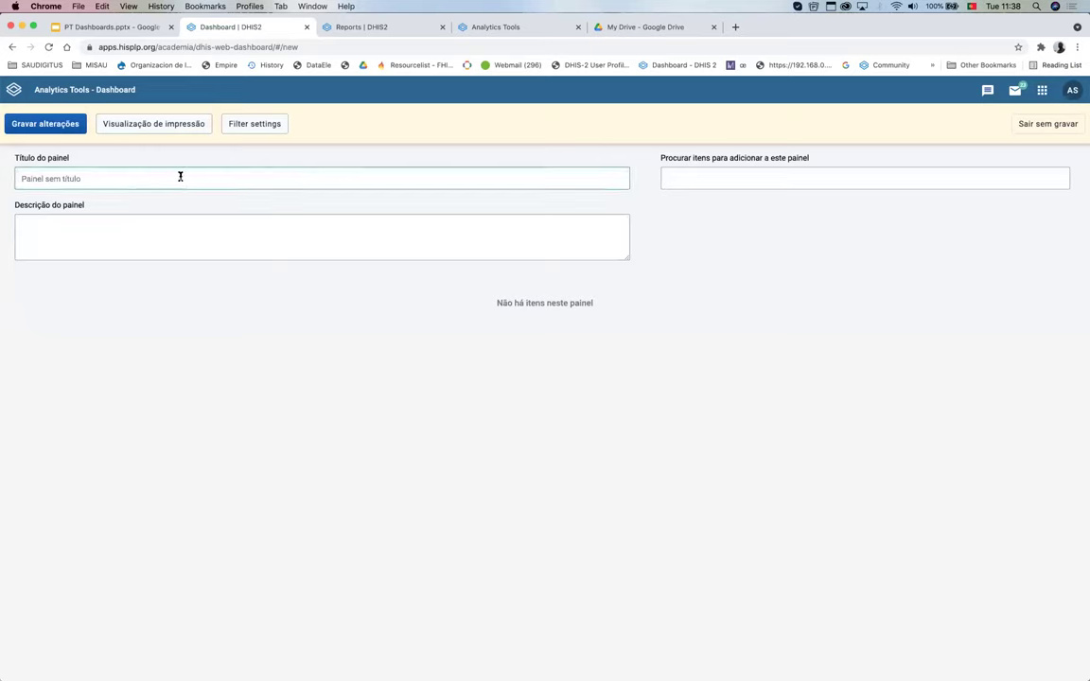
type("Monitoria dos principais Indicadores")
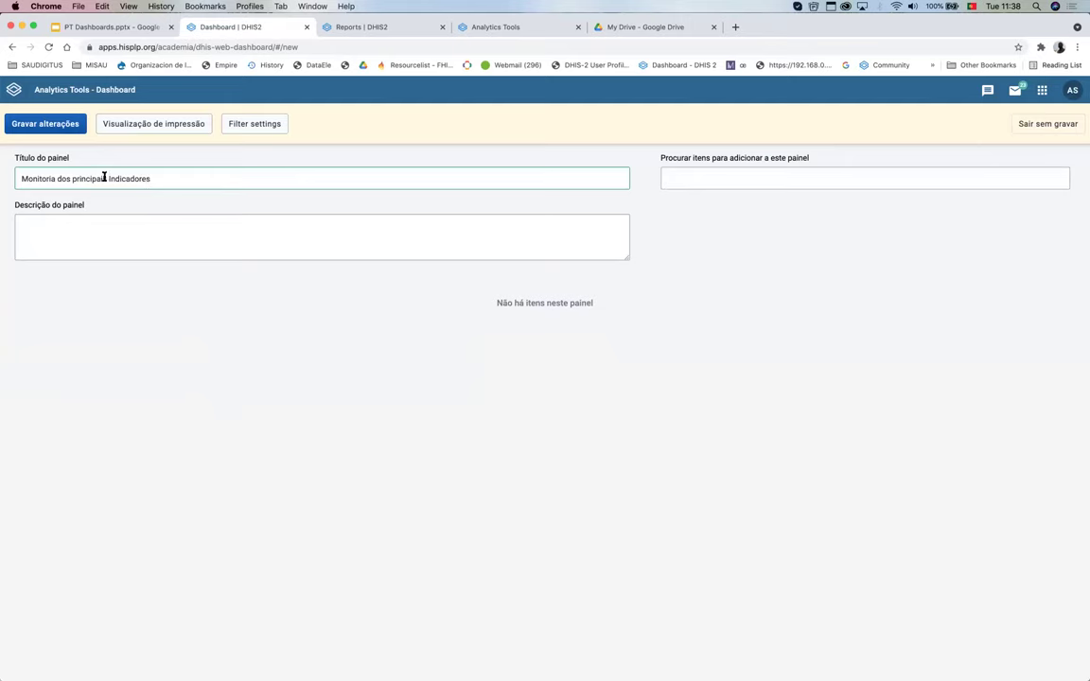
key("super+Left")
left_click(208, 227)
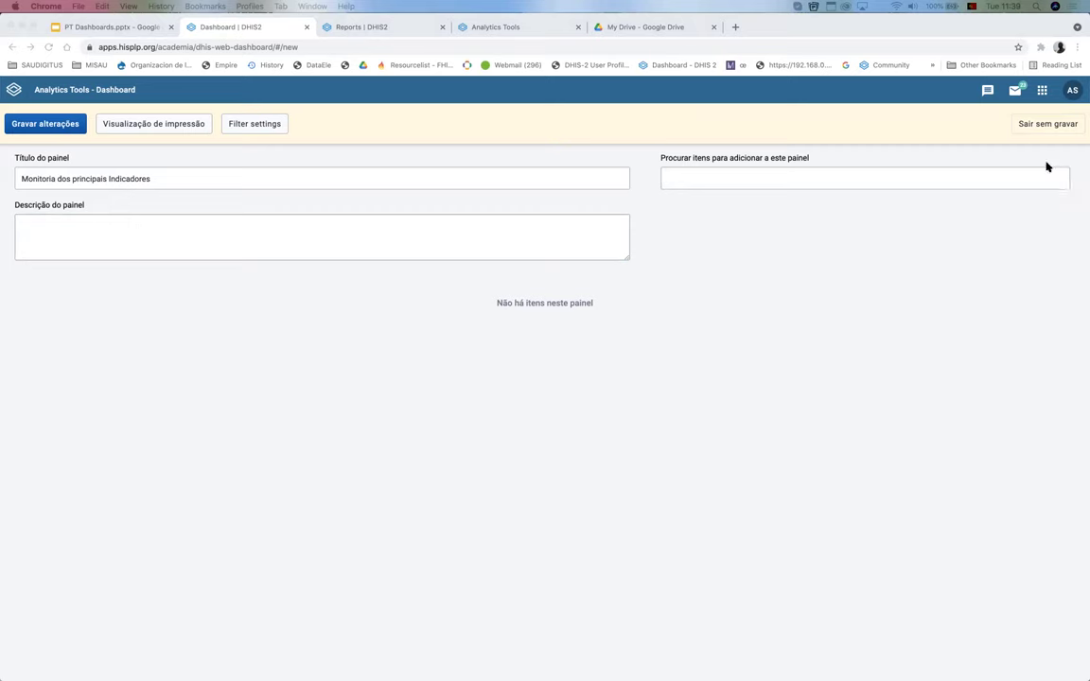
left_click(1048, 126)
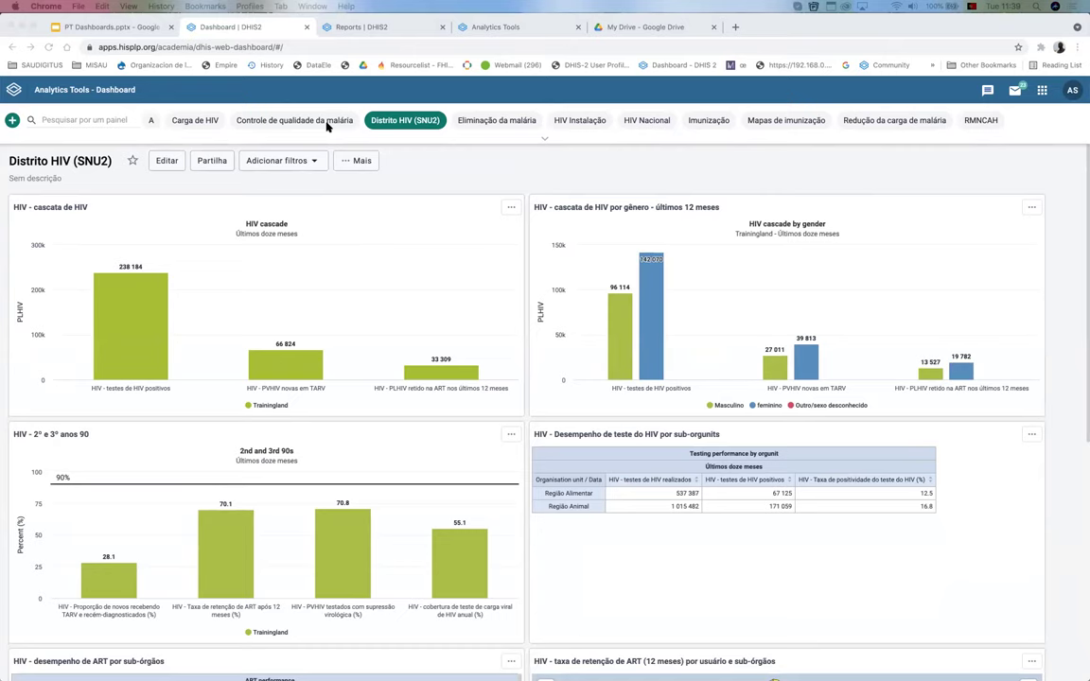
Step: Start creating a new dashboard
left_click(423, 155)
scroll(423, 155, "up", 5)
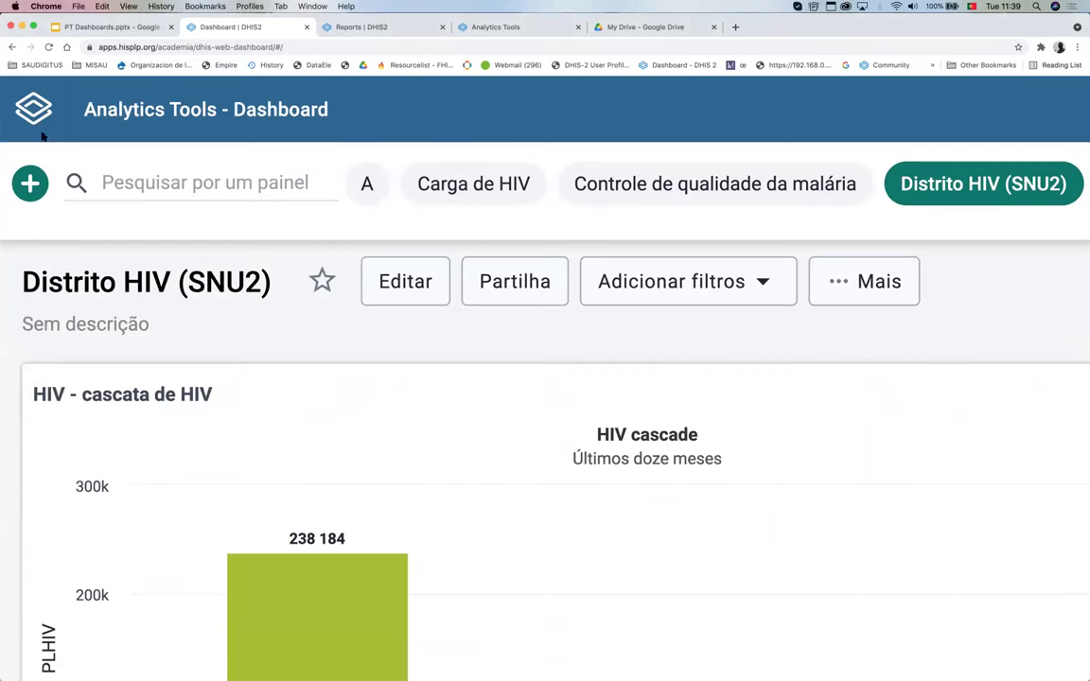
left_click(29, 185)
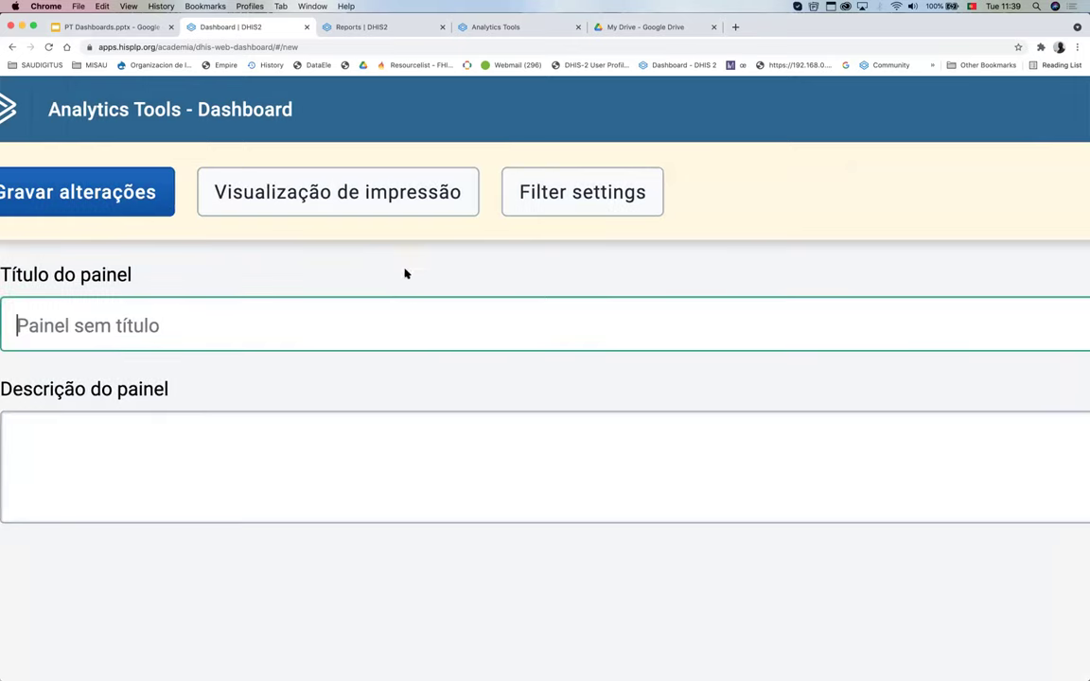
scroll(389, 290, "down", 5)
scroll(390, 290, "down", 2)
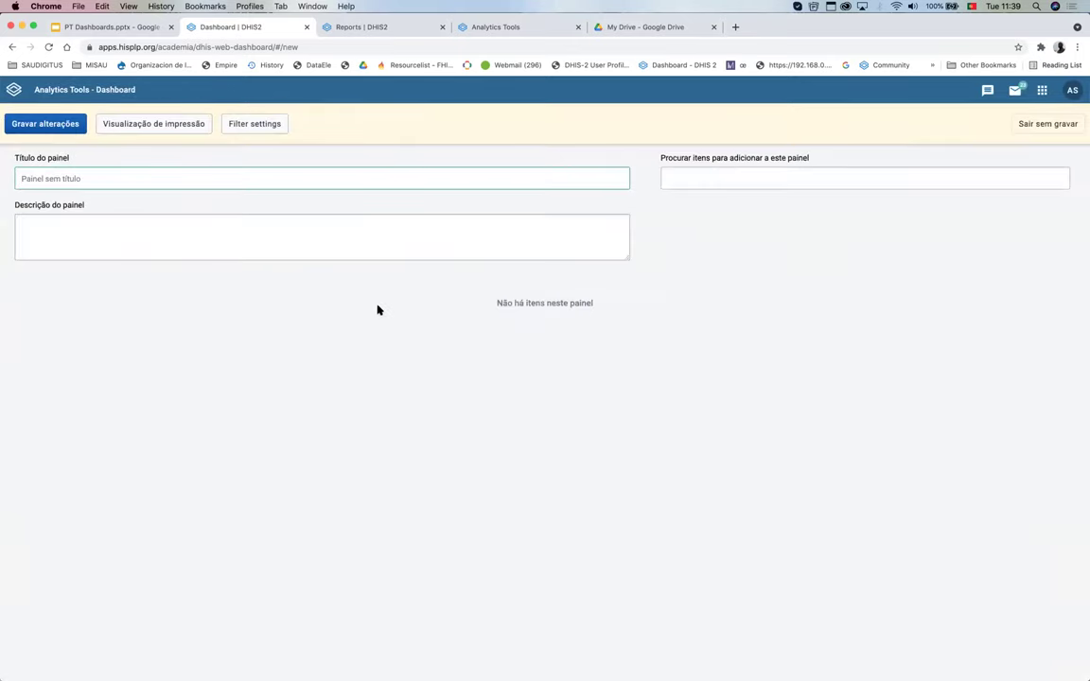
left_click(707, 443)
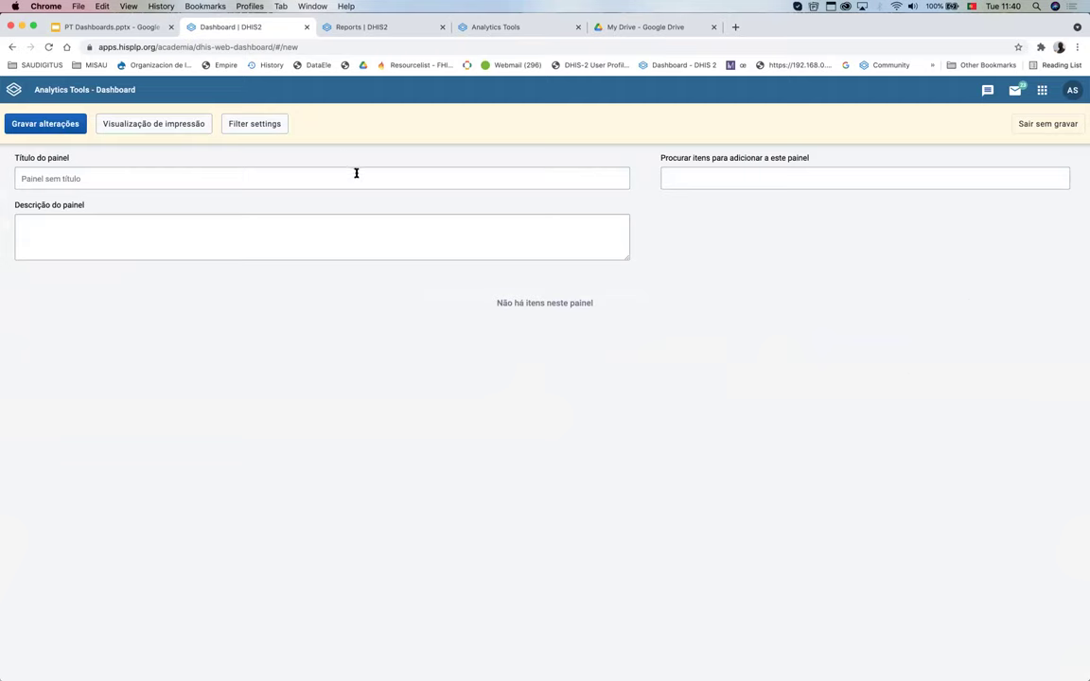
Step: Enter "Monitoria dos principais Indicadores" as the title of the new dashboard
left_click(191, 177)
key("super+v")
key("super+z")
type("Moni")
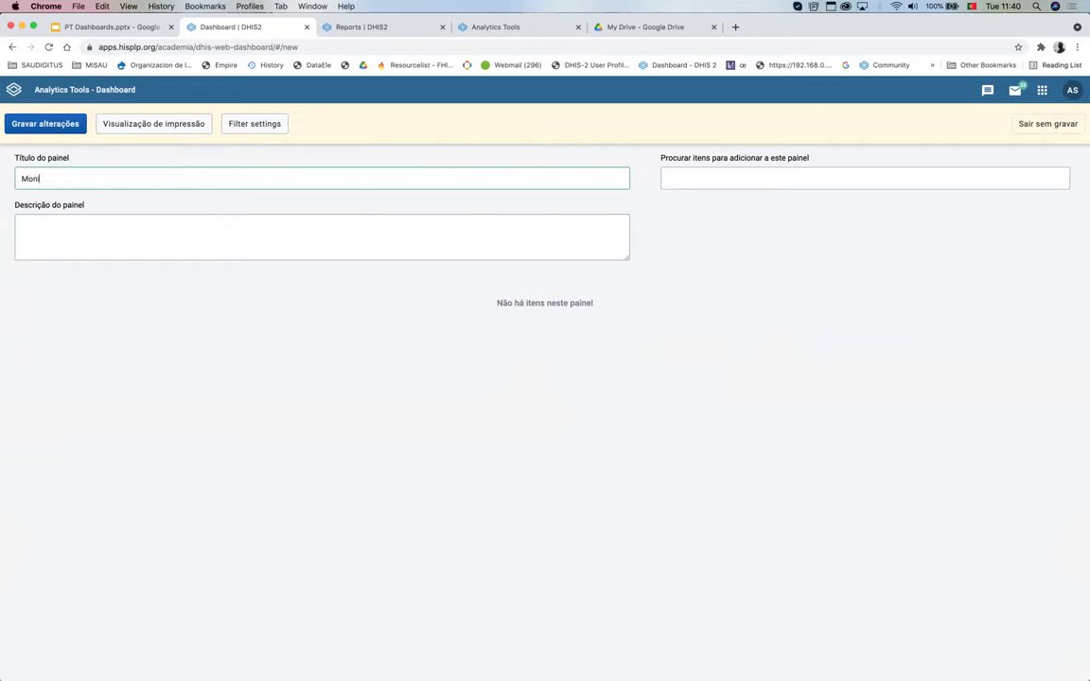
type("toria")
scroll(122, 181, "up", 1)
scroll(122, 180, "up", 3)
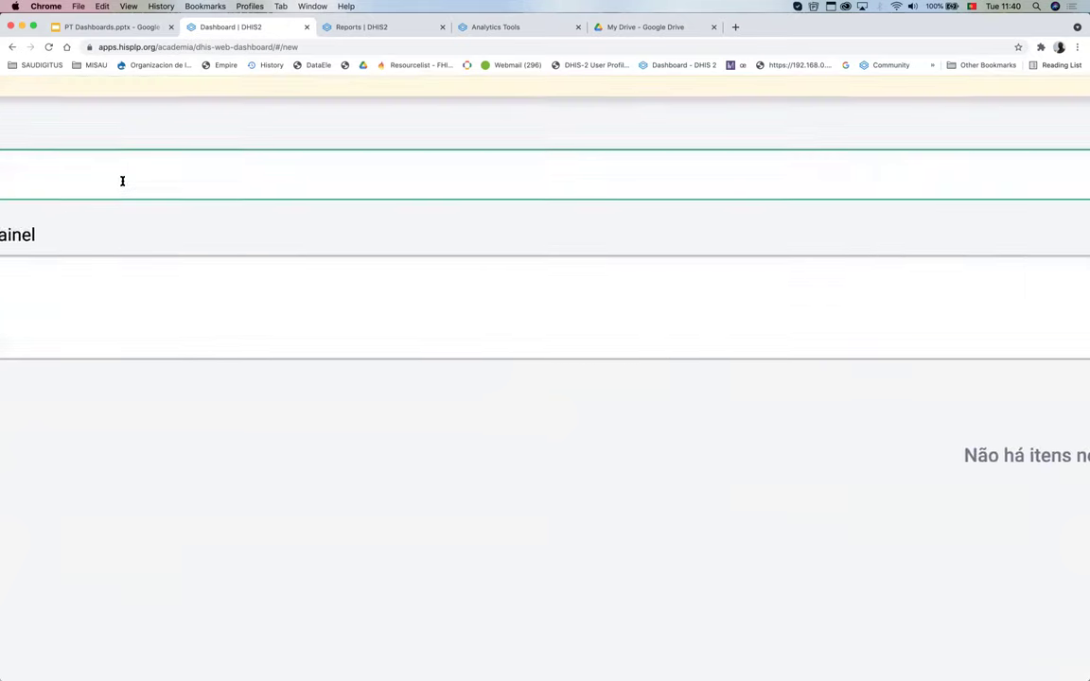
type("de")
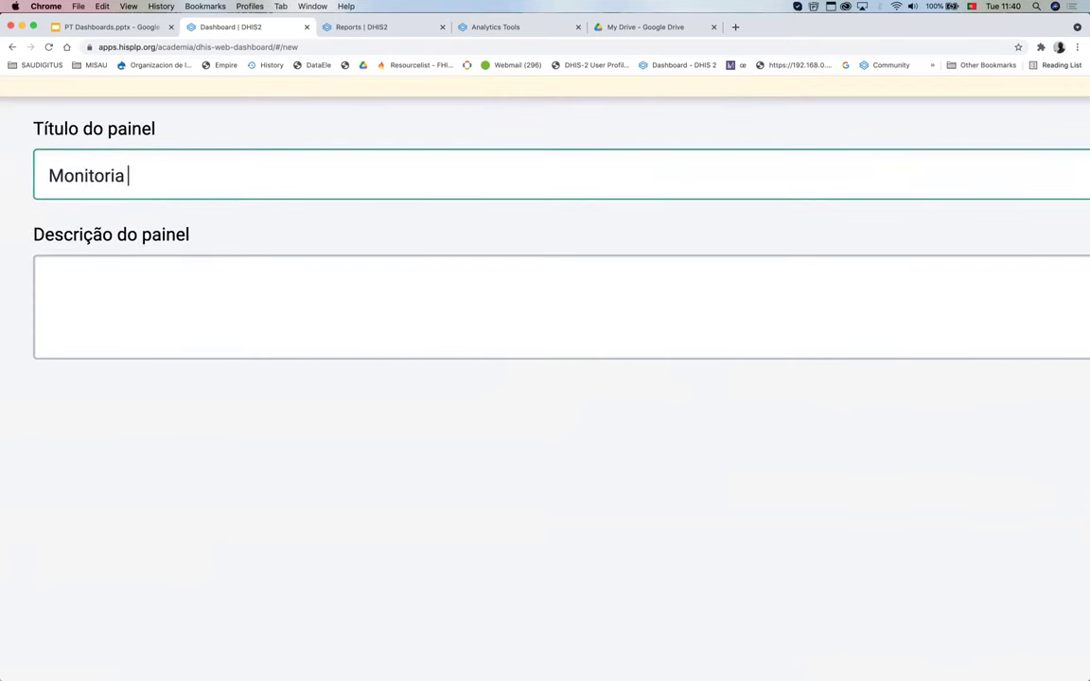
key("BackSpace")
type("os principais I")
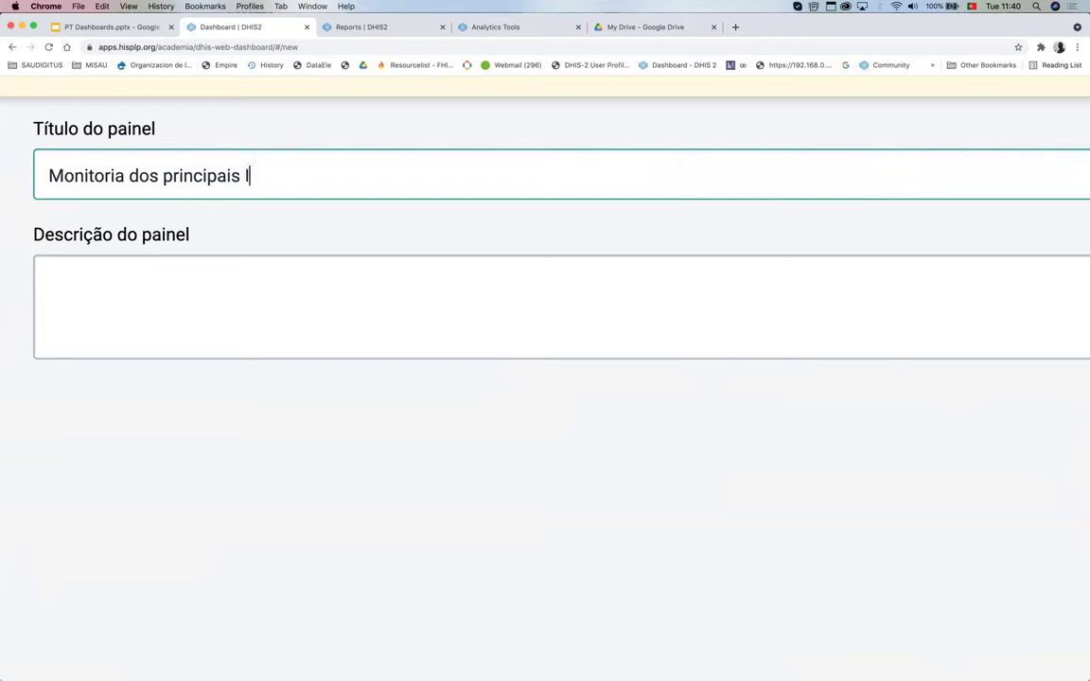
type("ndicadores")
Step: Copy the dashboard title "Monitoria dos principais Indicadores" into the dashboard description
key("super+a")
key("super+c")
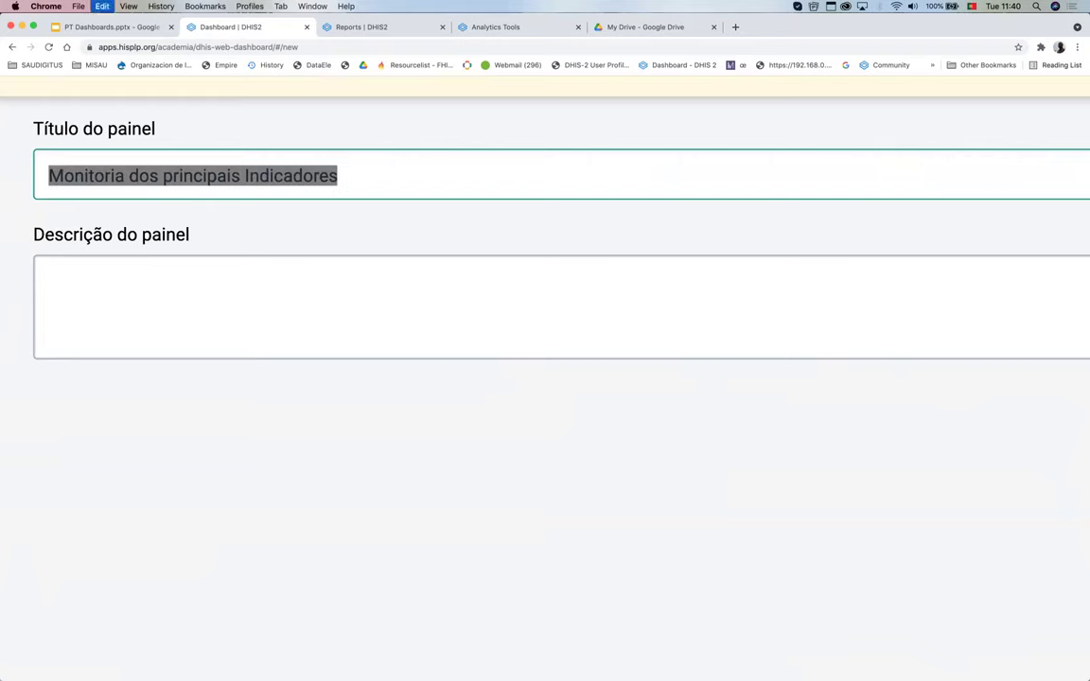
left_click(400, 366)
left_click(376, 326)
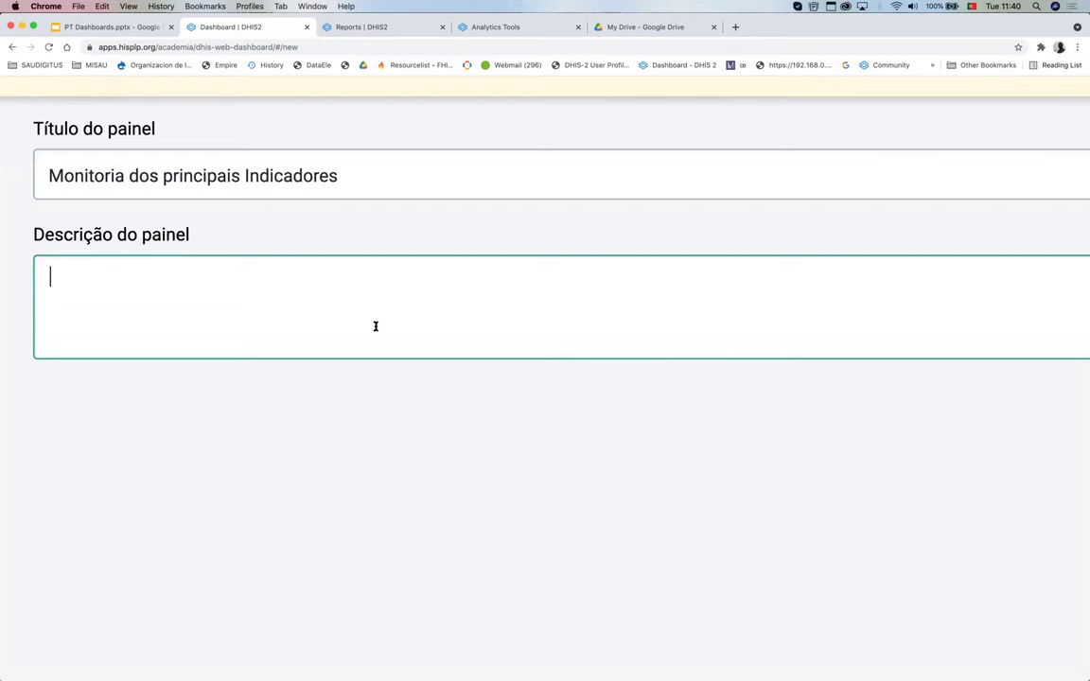
key("super+v")
scroll(524, 403, "down", 5)
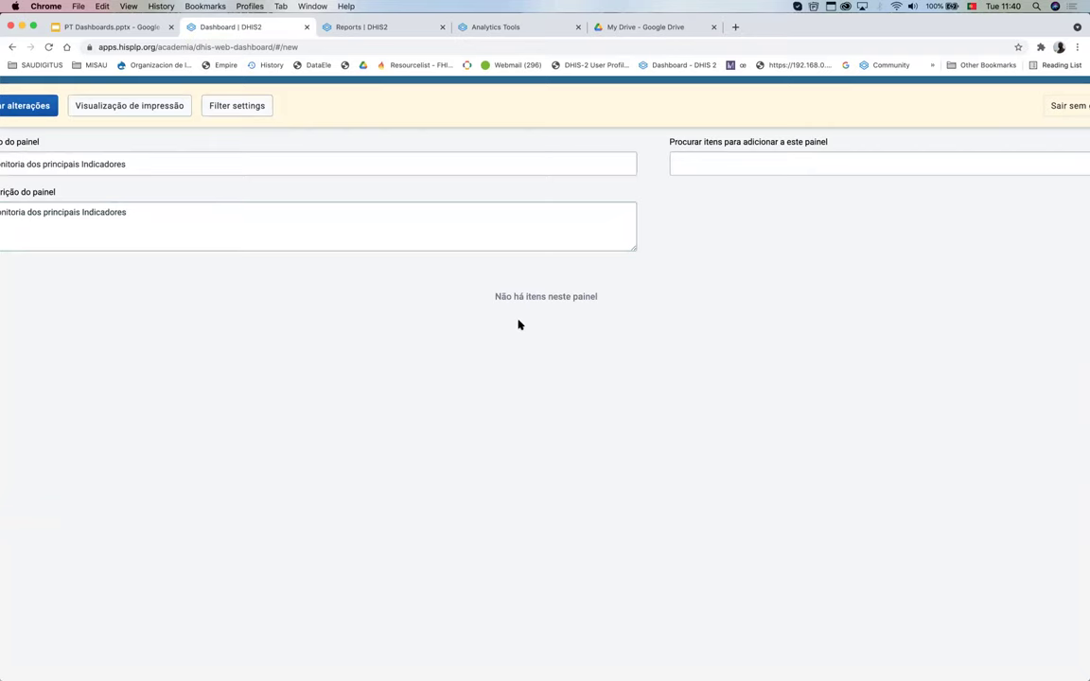
scroll(515, 323, "left", 2)
scroll(515, 325, "down", 2)
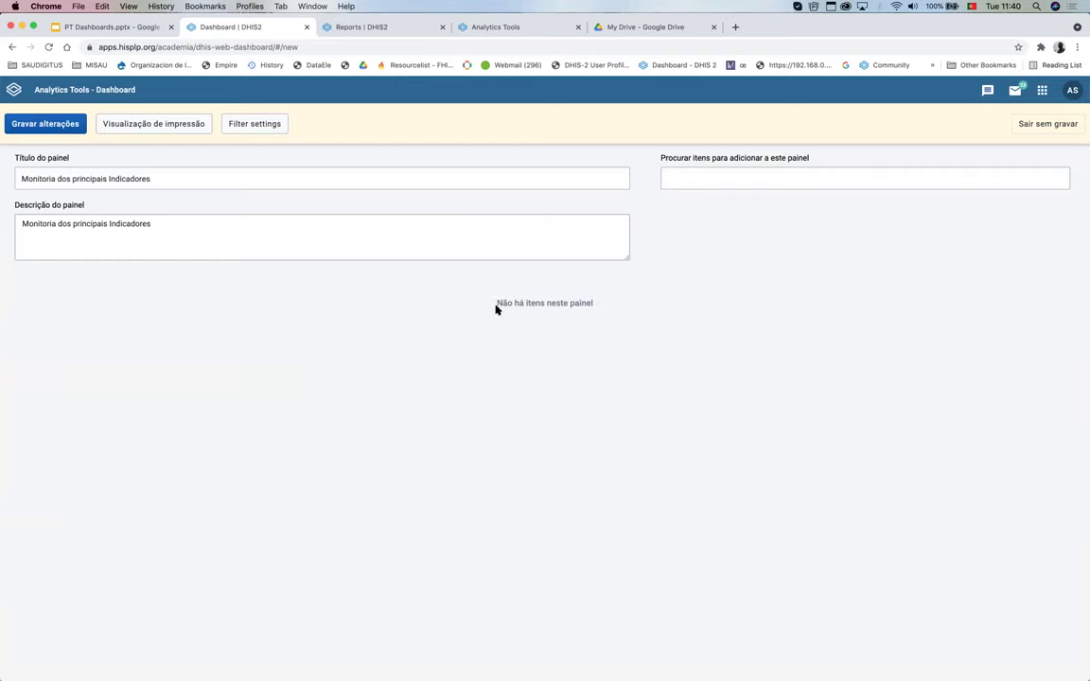
Step: Save the new dashboard and highlight the text in its empty content area
scroll(496, 309, "up", 5)
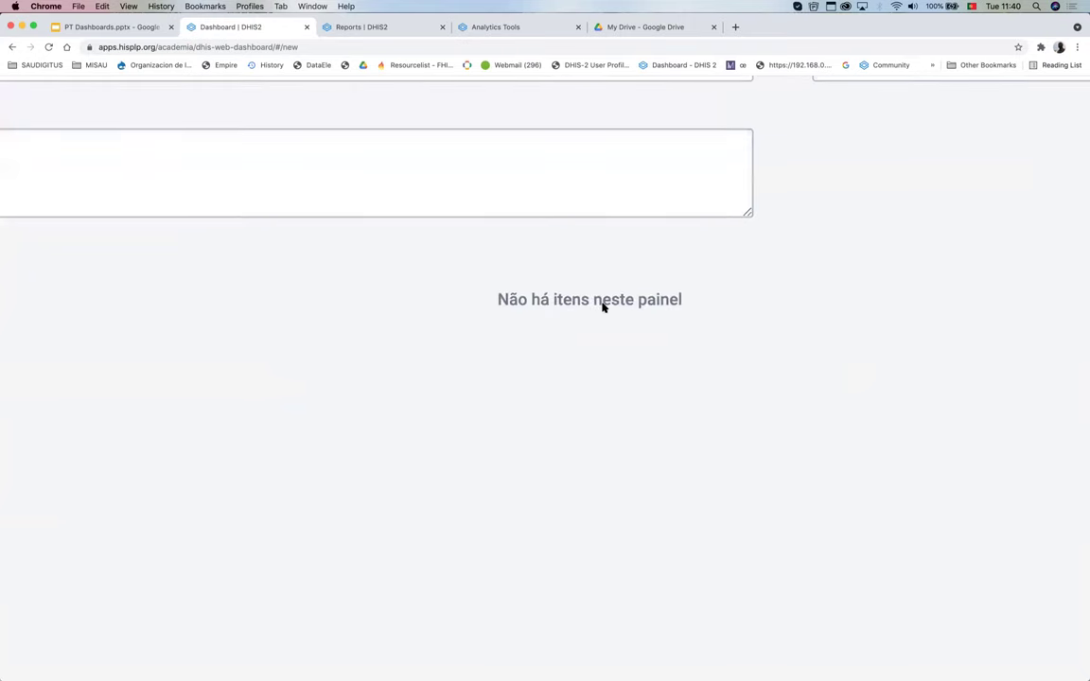
scroll(615, 327, "down", 5)
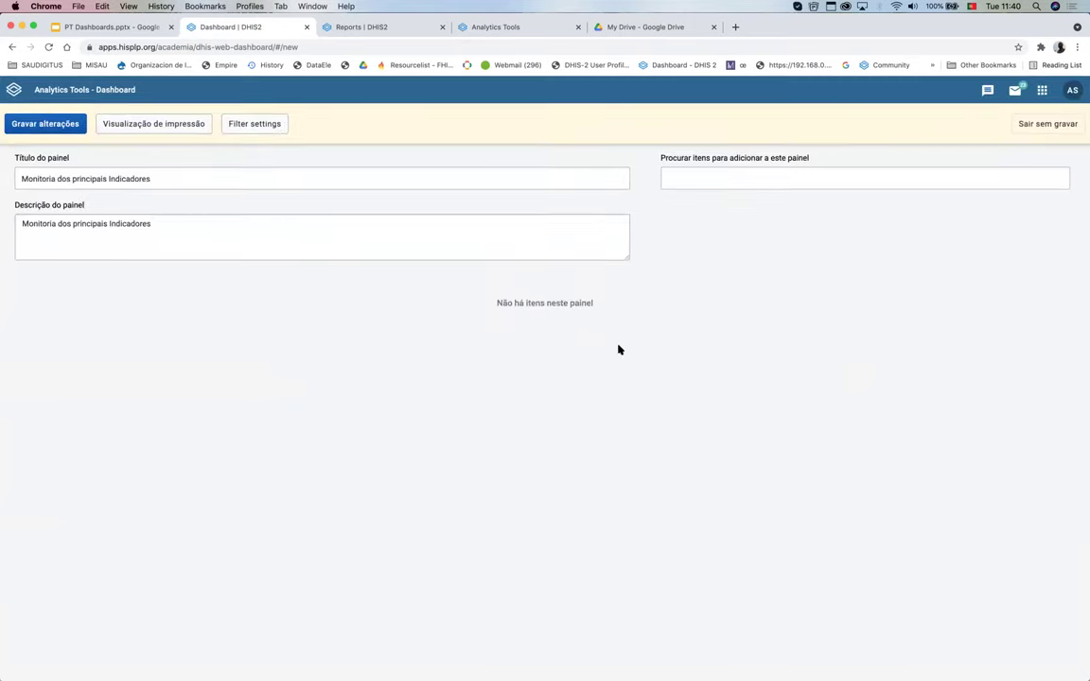
left_click(44, 120)
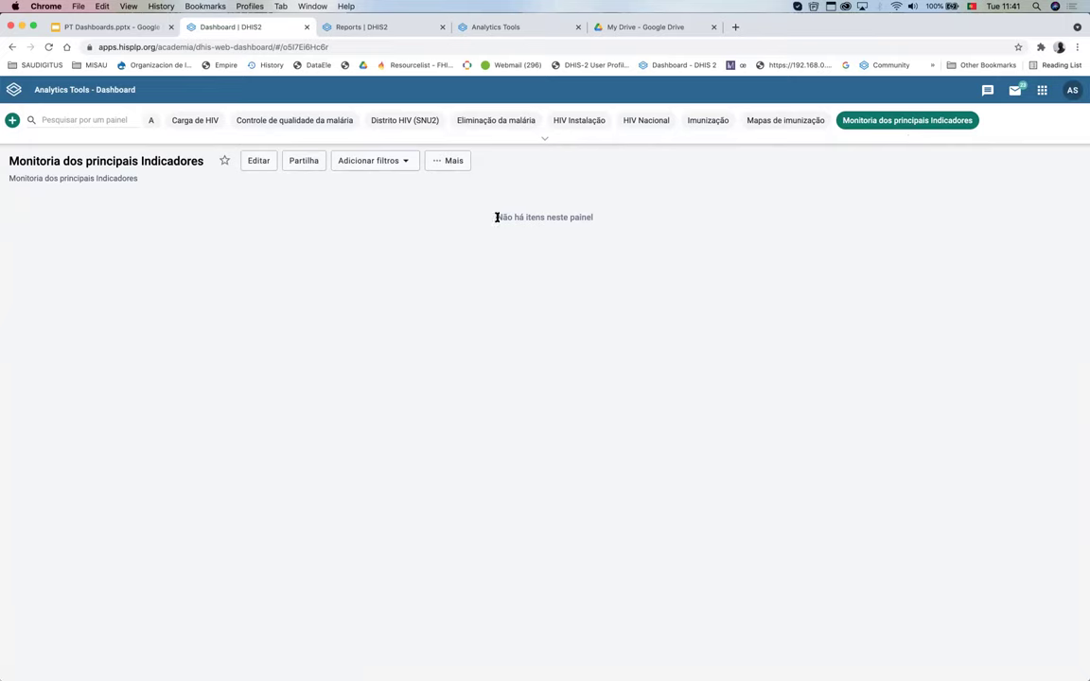
triple_click(600, 219)
left_click(606, 220)
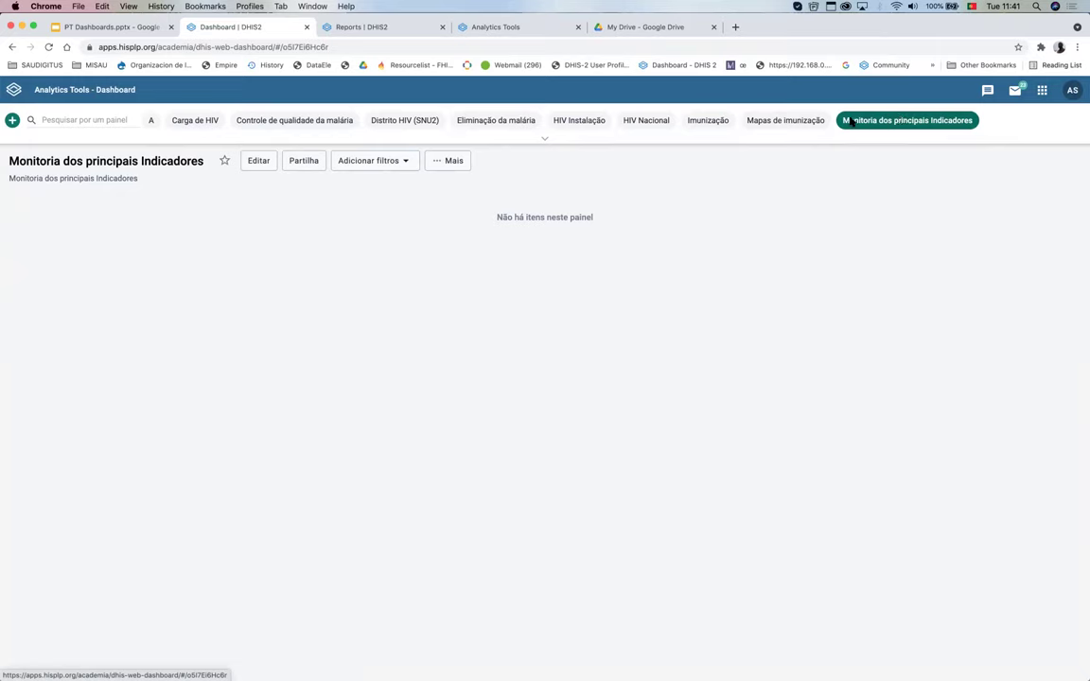
Step: Open the Monitoria dos principais Indicadores dashboard for editing, leaving once without saving and reopening it
left_click(258, 160)
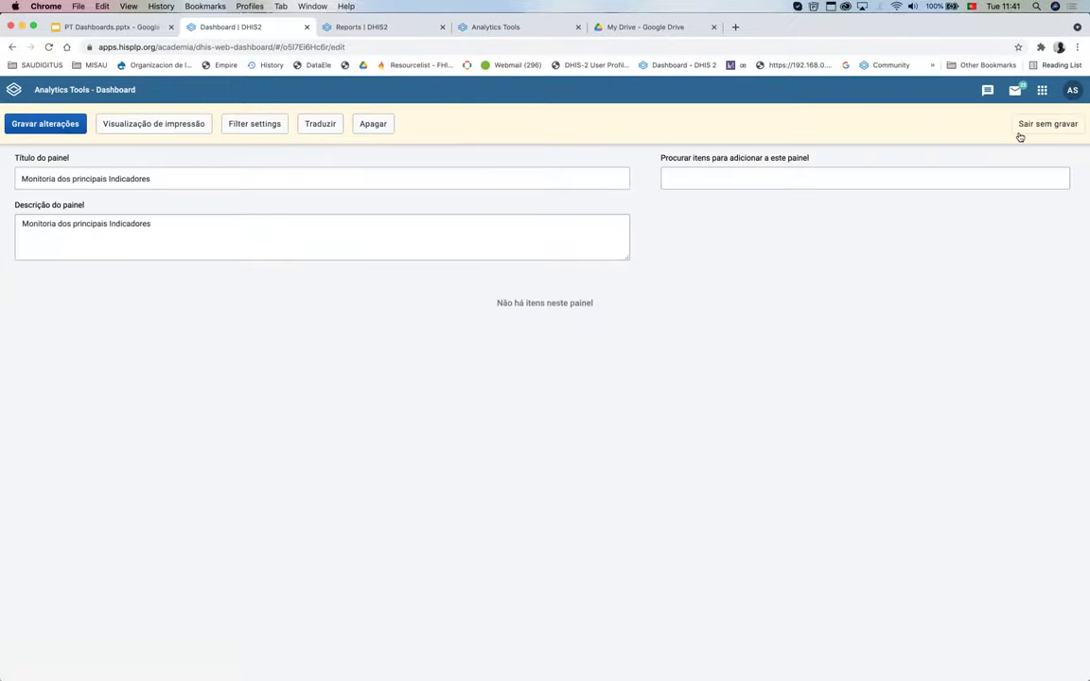
left_click(1040, 126)
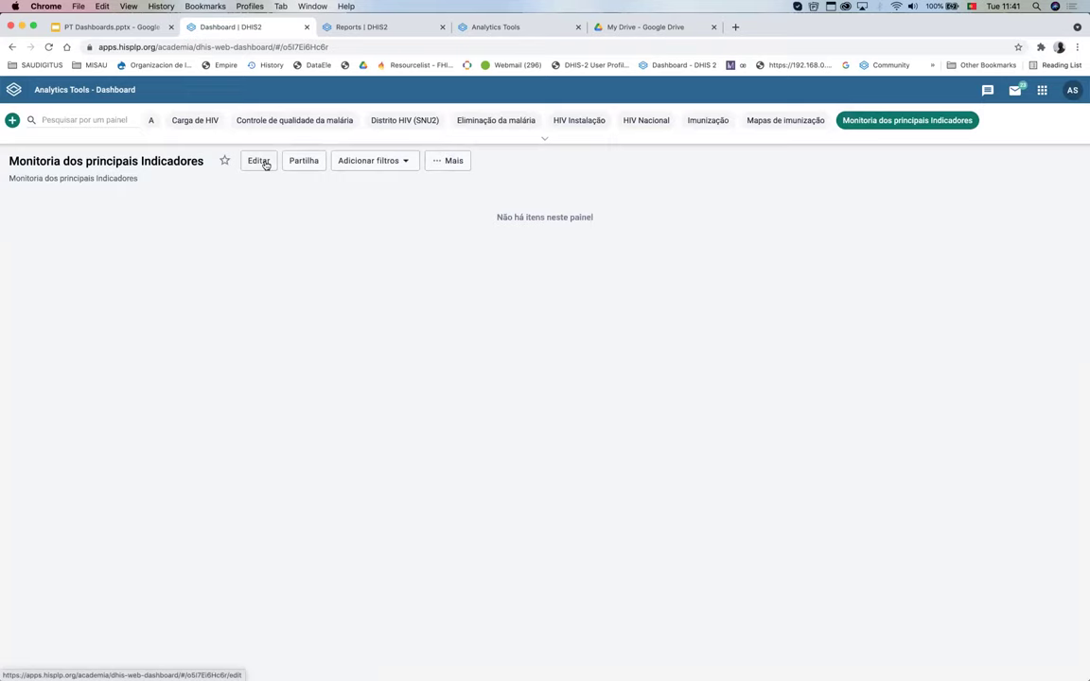
left_click(259, 160)
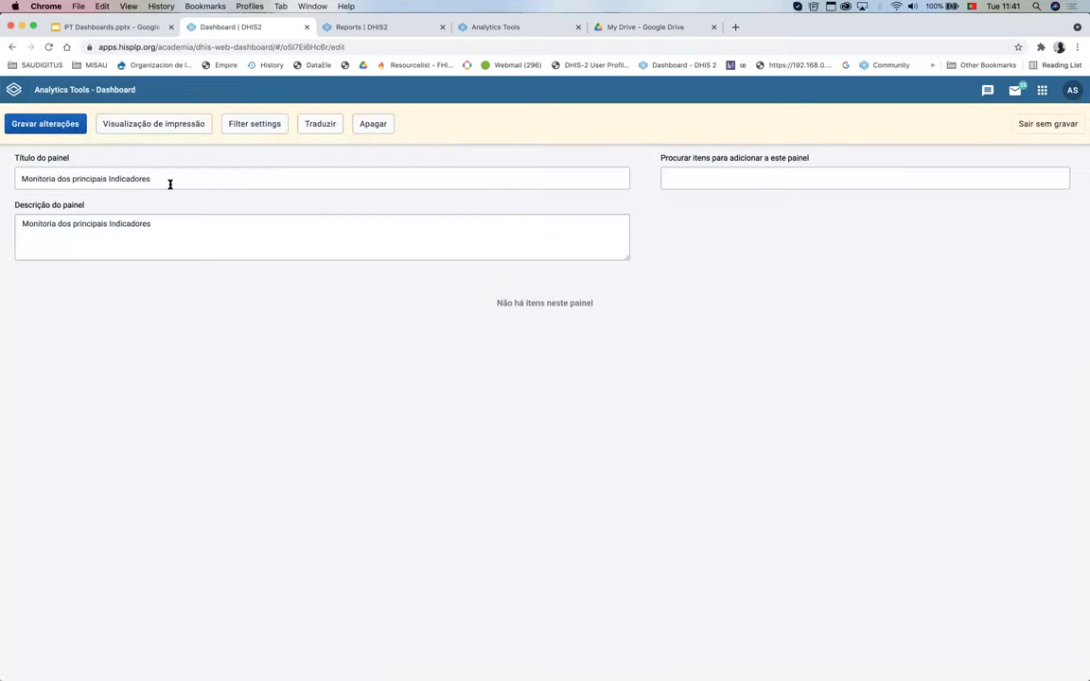
left_click(203, 232)
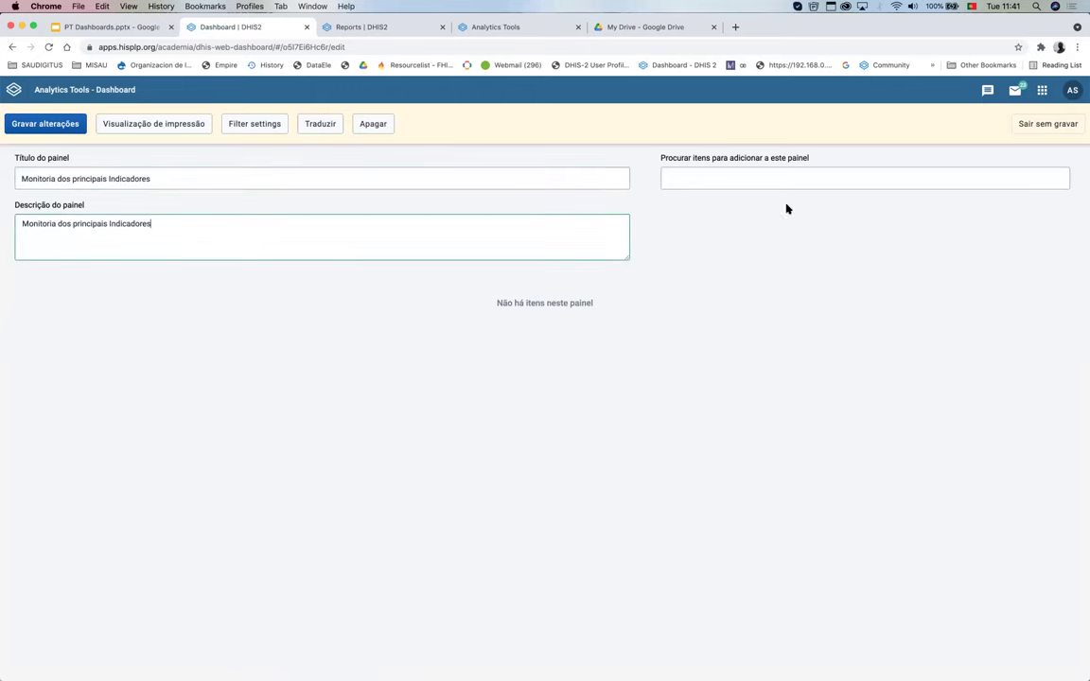
Step: Bring up the list of items that can be added to the dashboard and look through its visualizations and maps
left_click(725, 181)
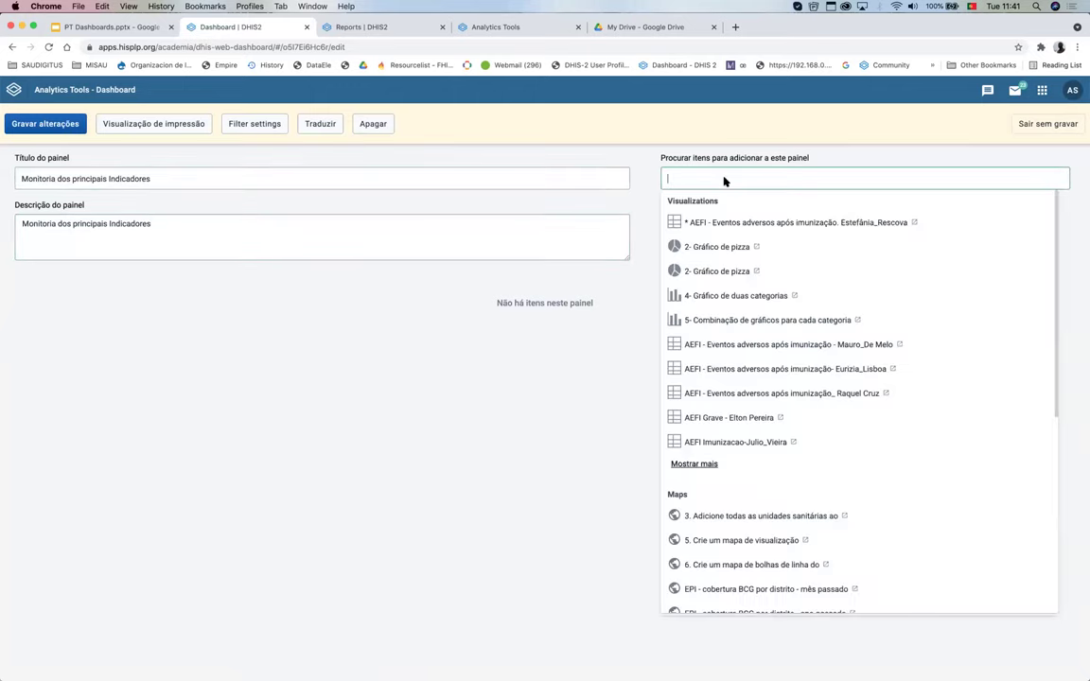
left_click(652, 195)
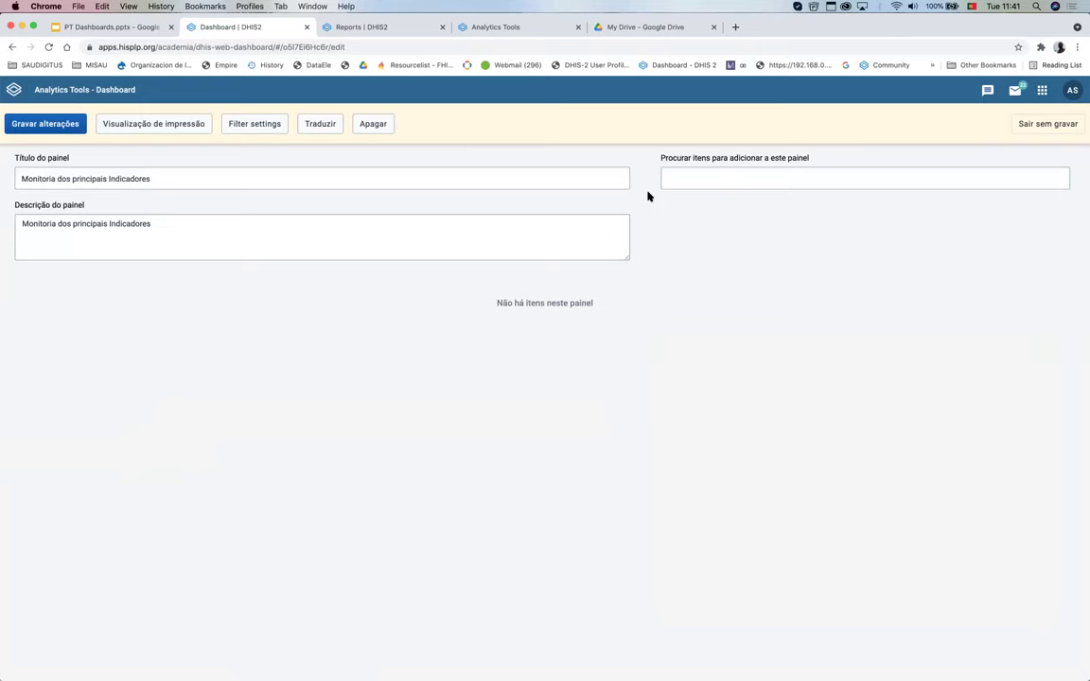
left_click(698, 181)
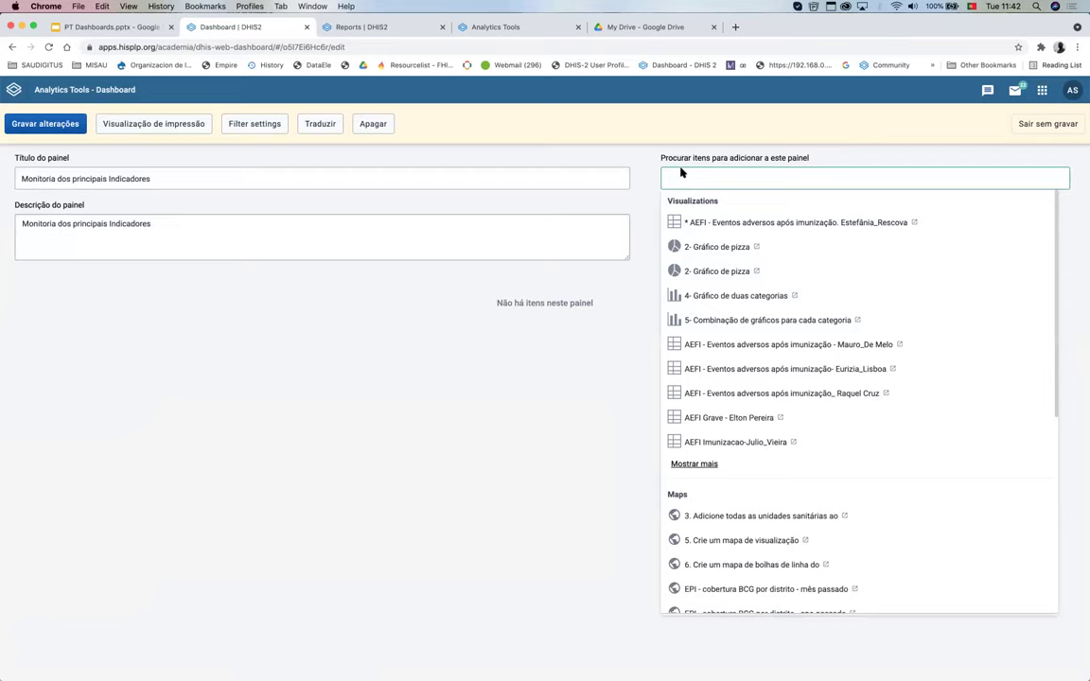
left_click(798, 176)
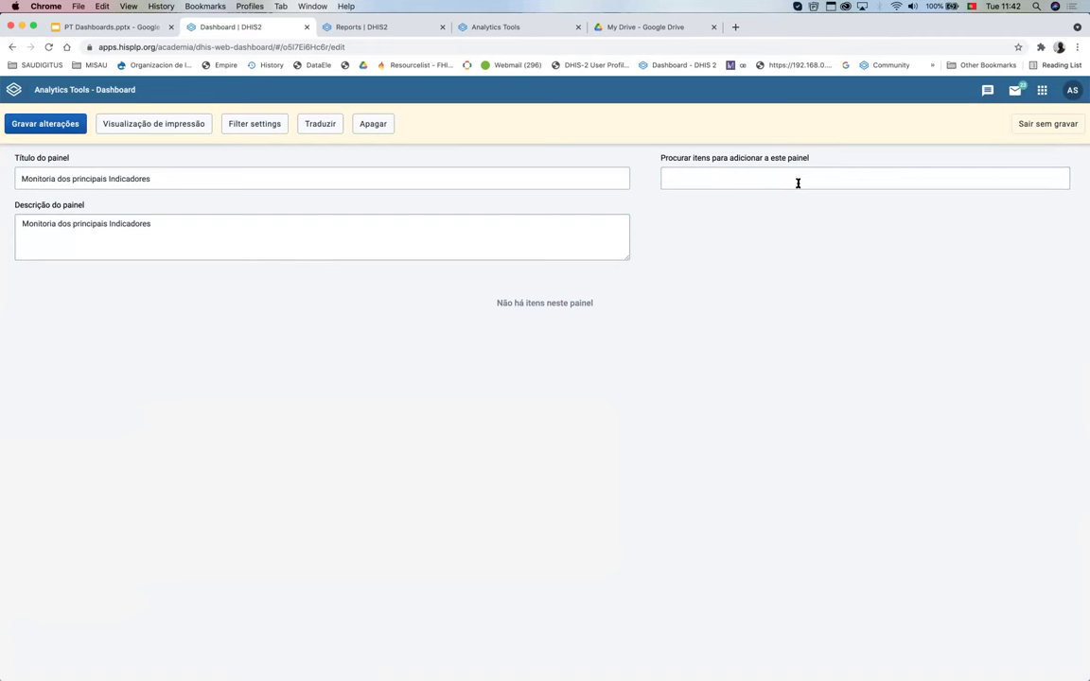
left_click(797, 180)
scroll(770, 365, "down", 1)
scroll(770, 365, "down", 5)
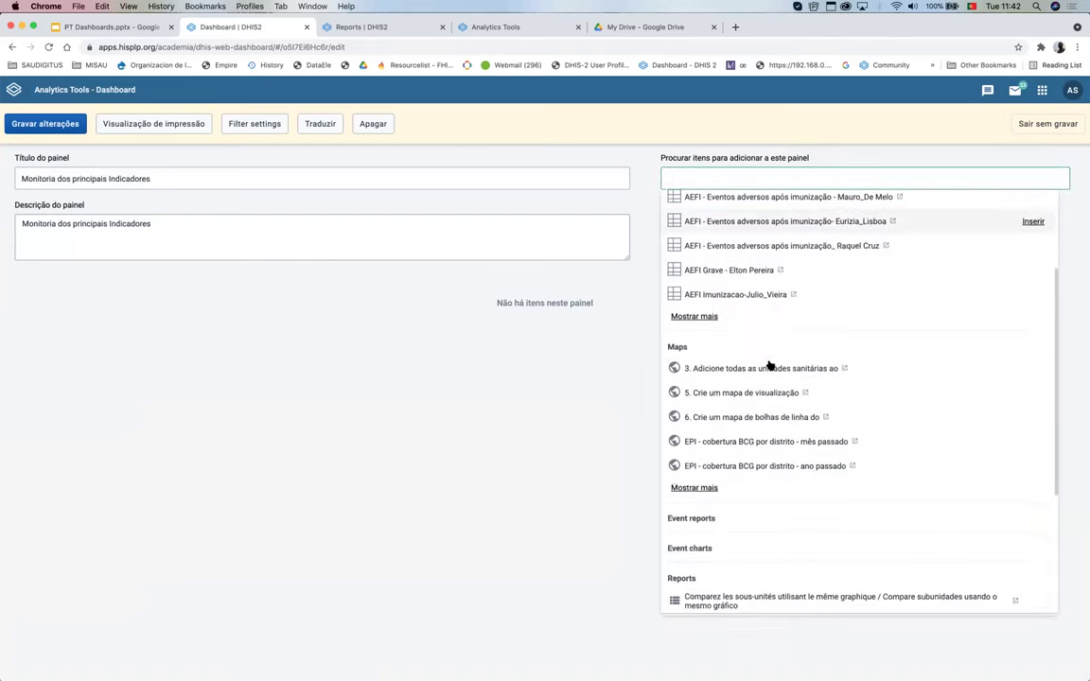
scroll(770, 367, "up", 6)
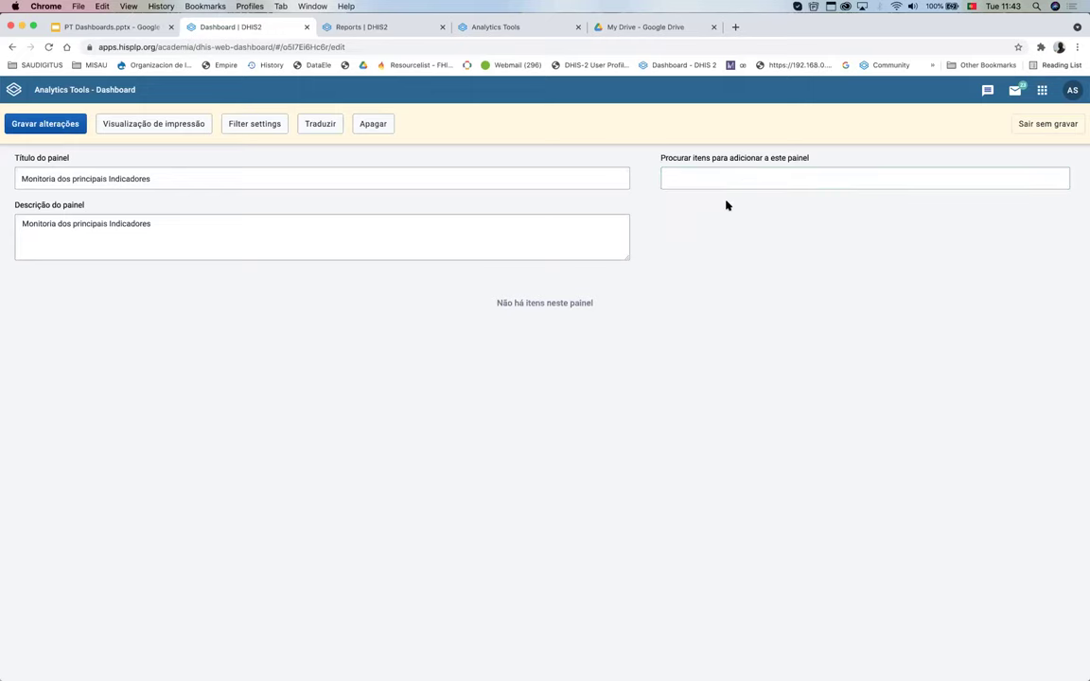
Step: Expand the list of available maps and review the remaining item categories, from event reports and resources to the additional items
left_click(723, 181)
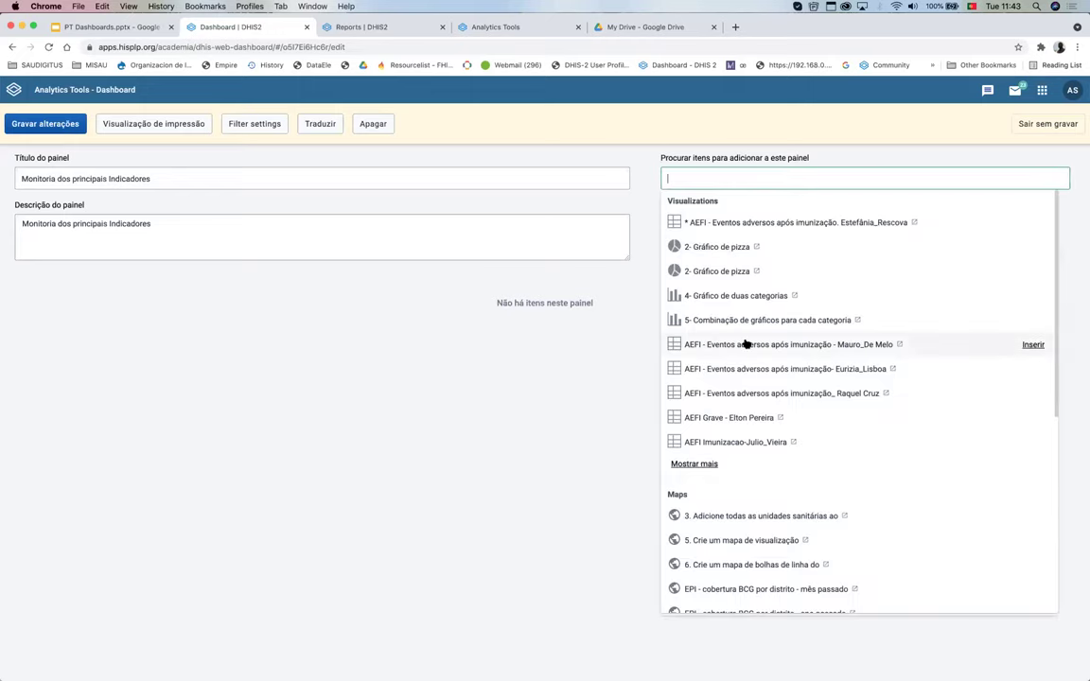
scroll(746, 344, "down", 1)
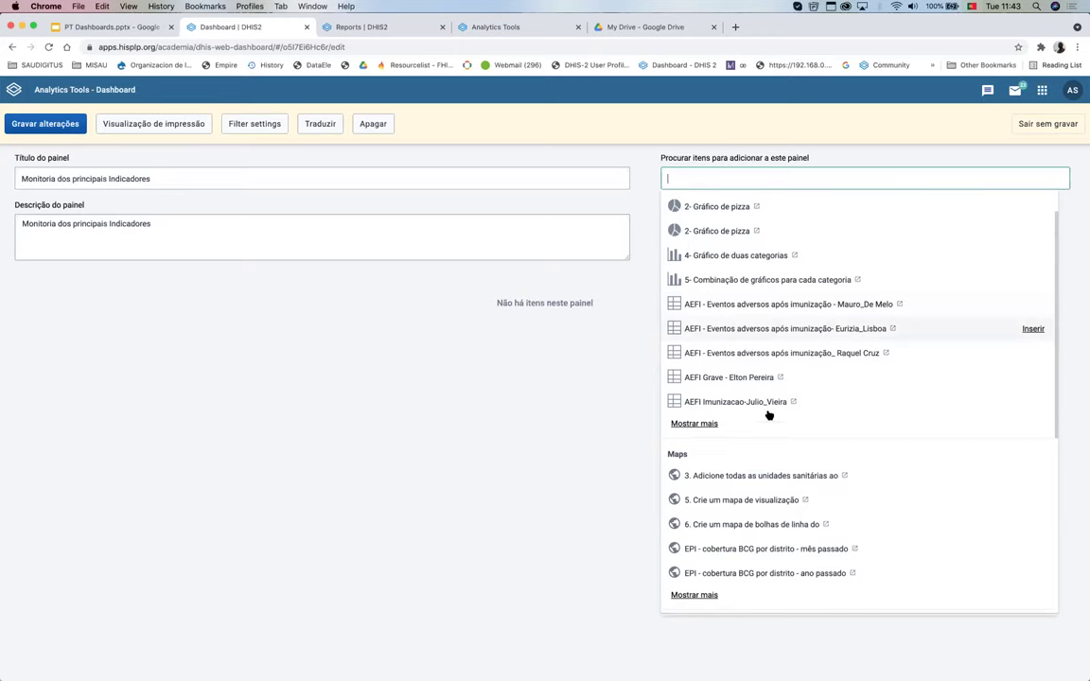
scroll(768, 431, "down", 2)
scroll(768, 431, "up", 3)
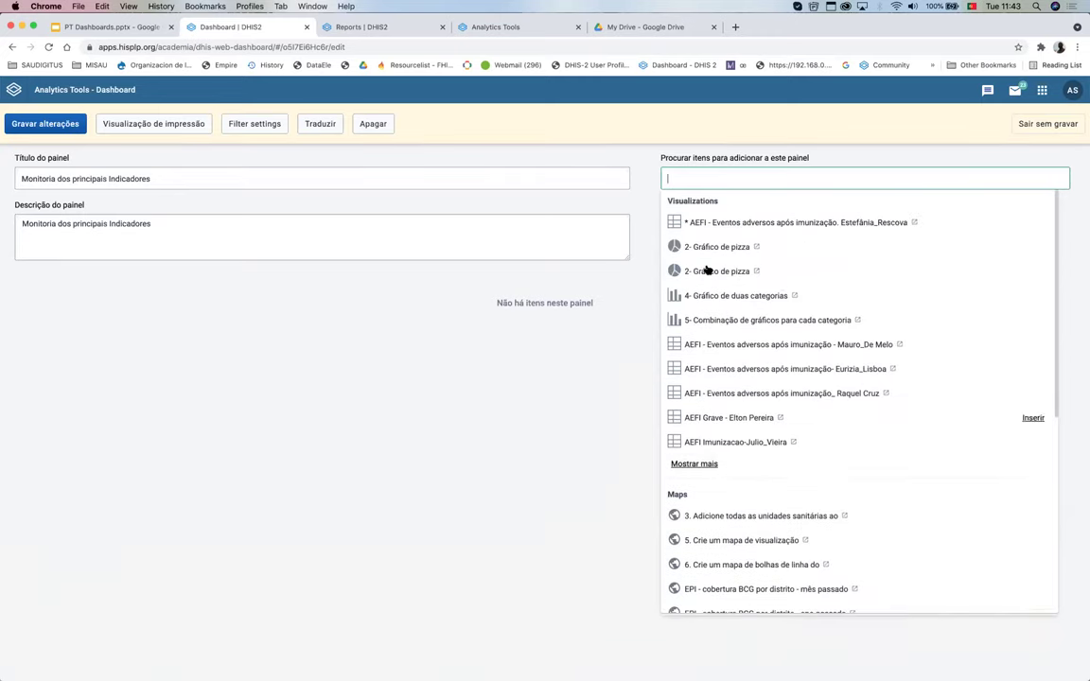
scroll(747, 480, "down", 1)
scroll(747, 479, "down", 4)
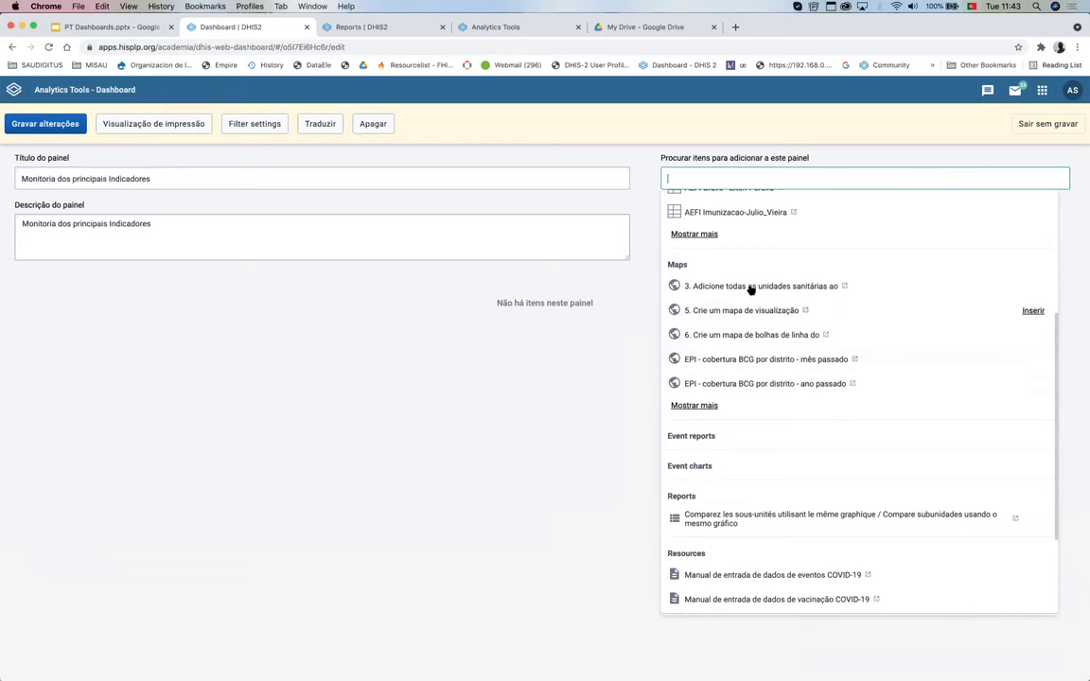
left_click(694, 405)
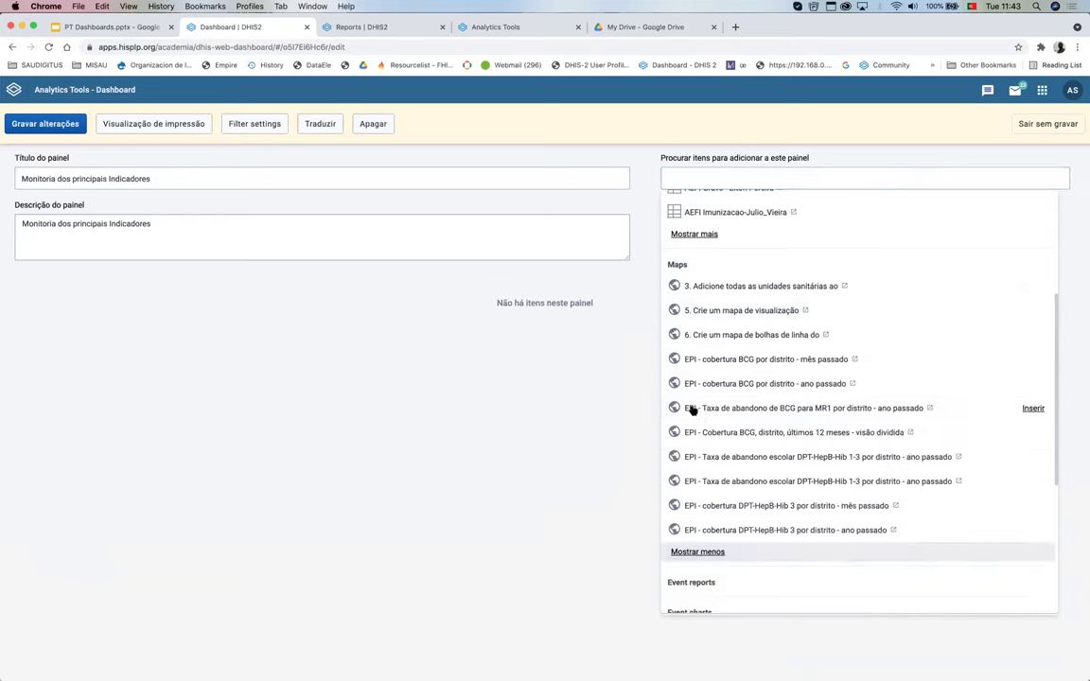
scroll(754, 411, "down", 3)
scroll(754, 411, "down", 8)
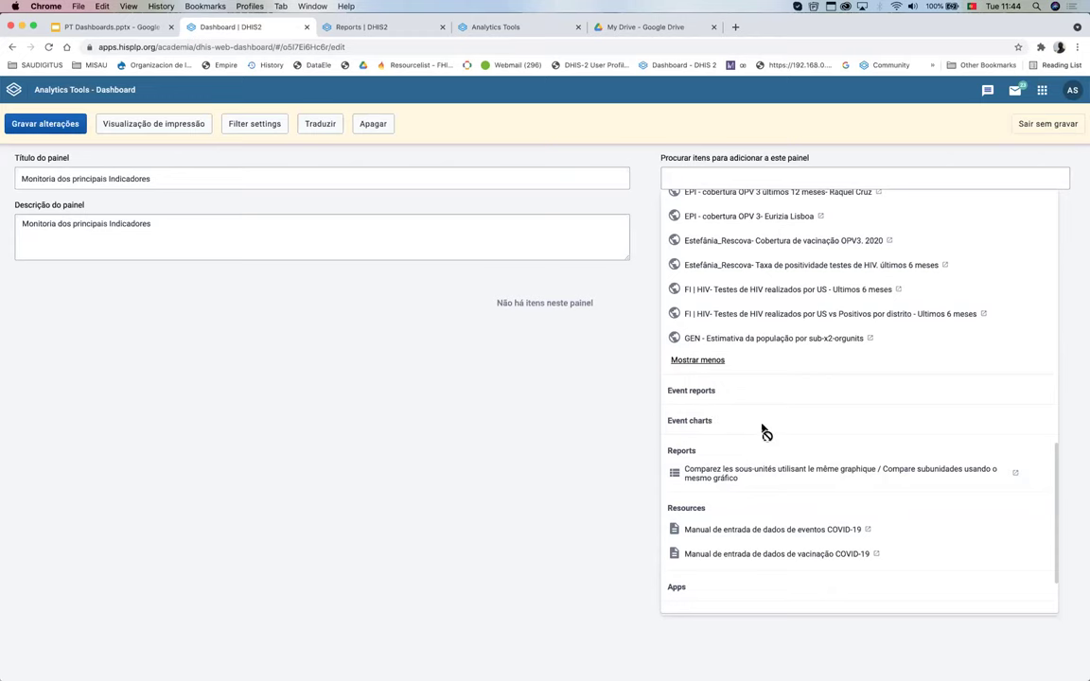
scroll(766, 433, "down", 2)
scroll(766, 432, "down", 1)
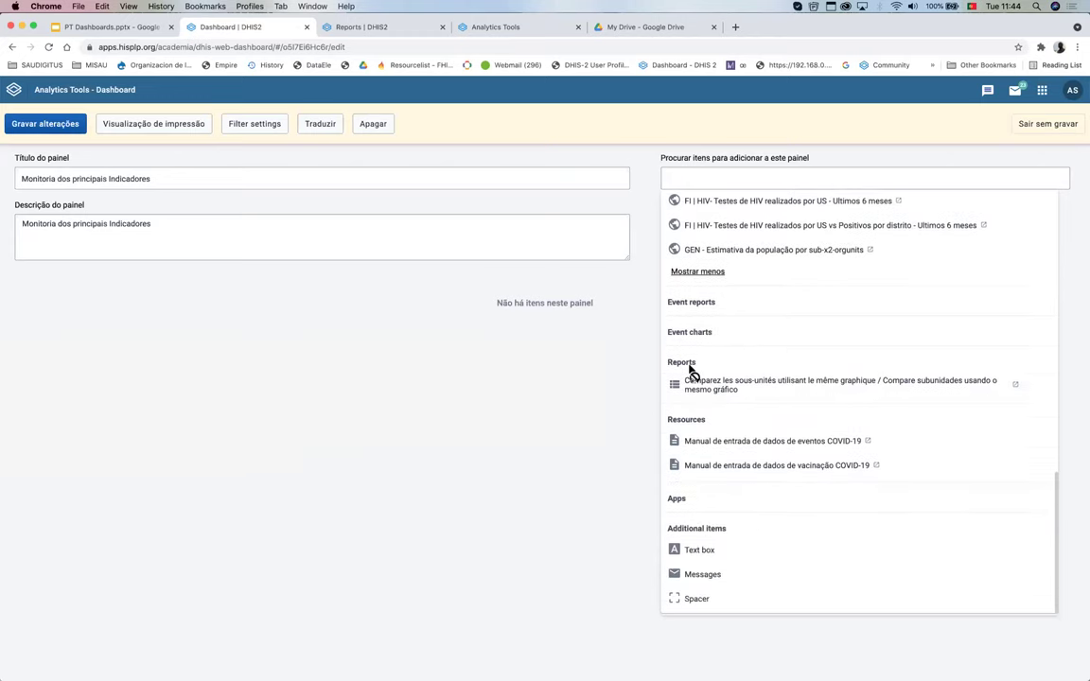
mouse_move(726, 383)
mouse_move(707, 545)
mouse_move(687, 614)
Step: Search the available items for "Dash -" and add the DASH - DPT Administradas 1a e 3a Dose chart to the dashboard
left_click(715, 175)
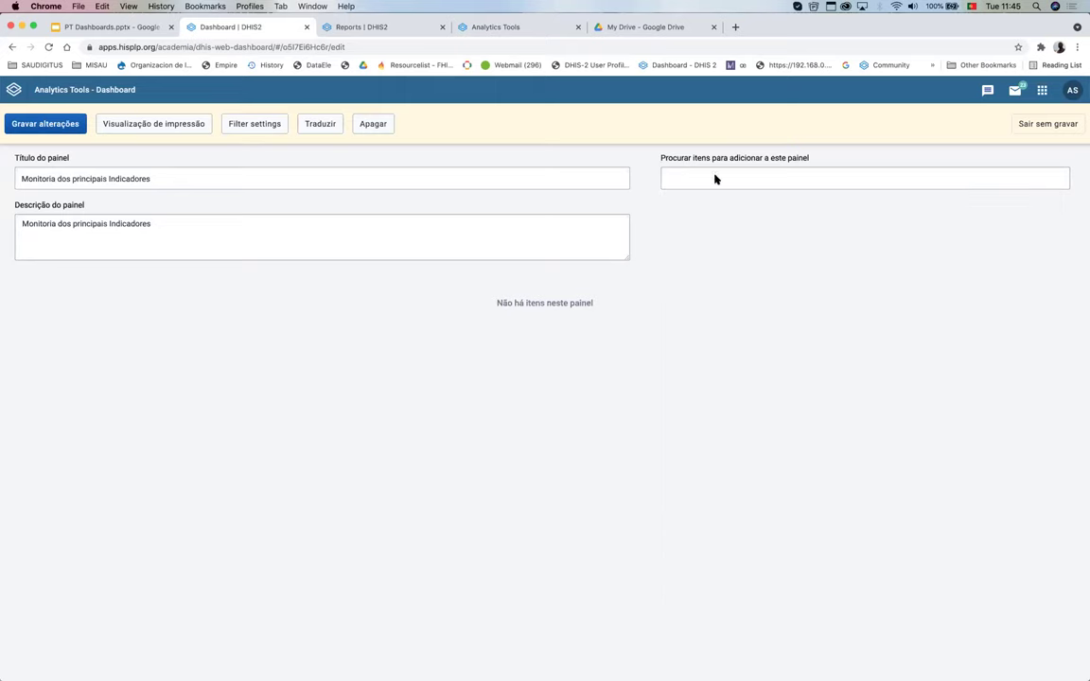
left_click(715, 179)
type("Da")
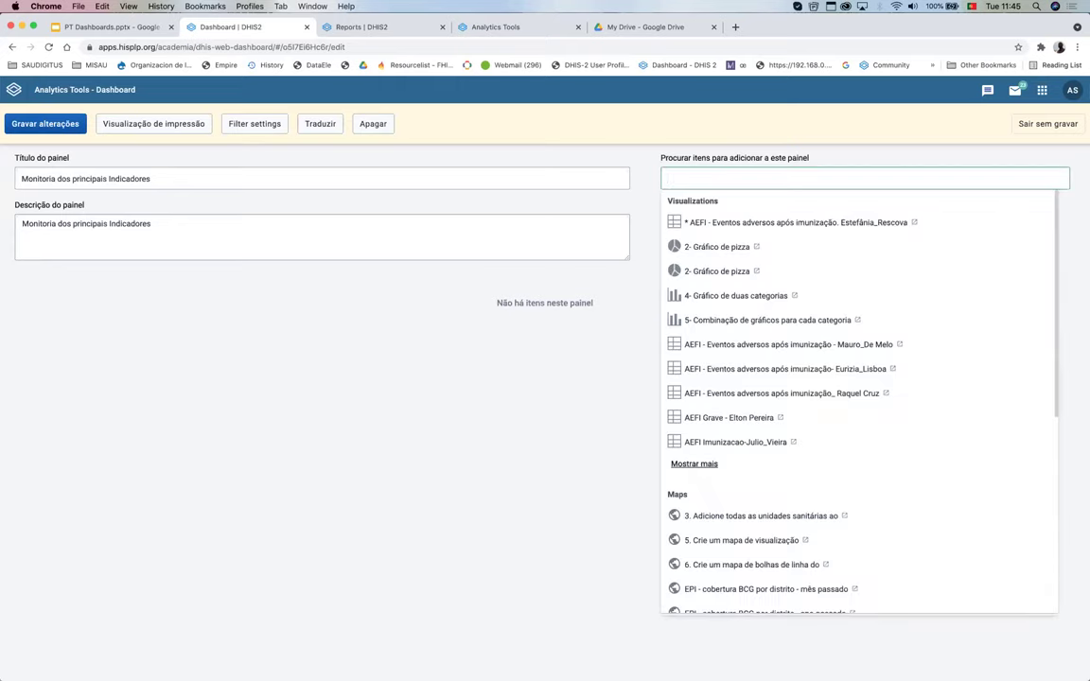
type("sh")
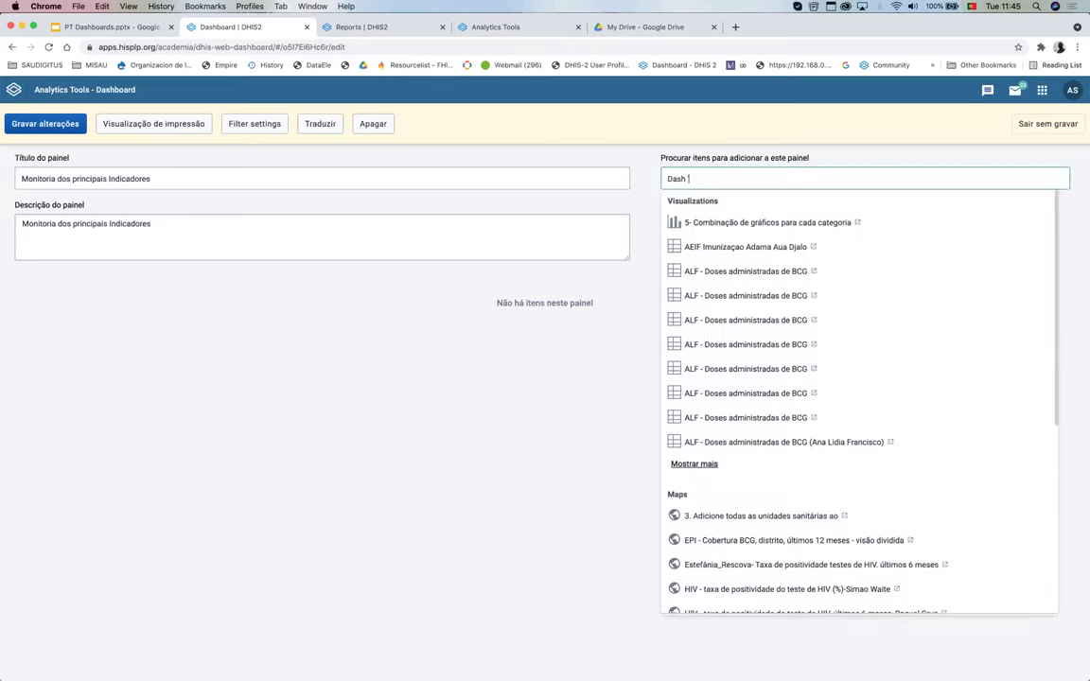
type(" -")
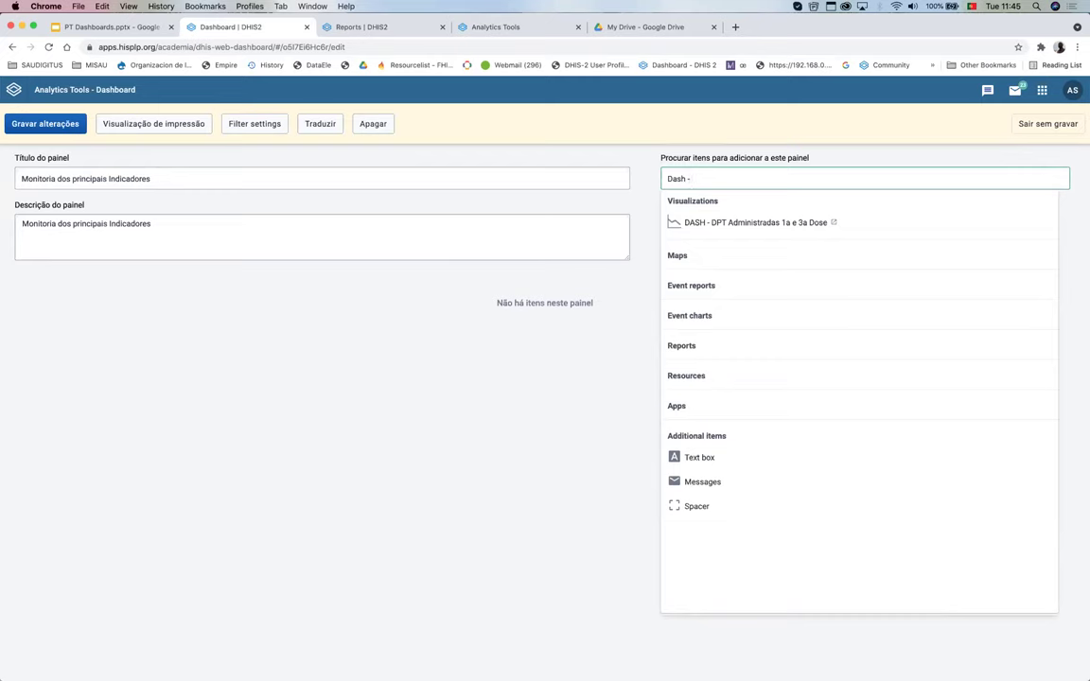
left_click(758, 227)
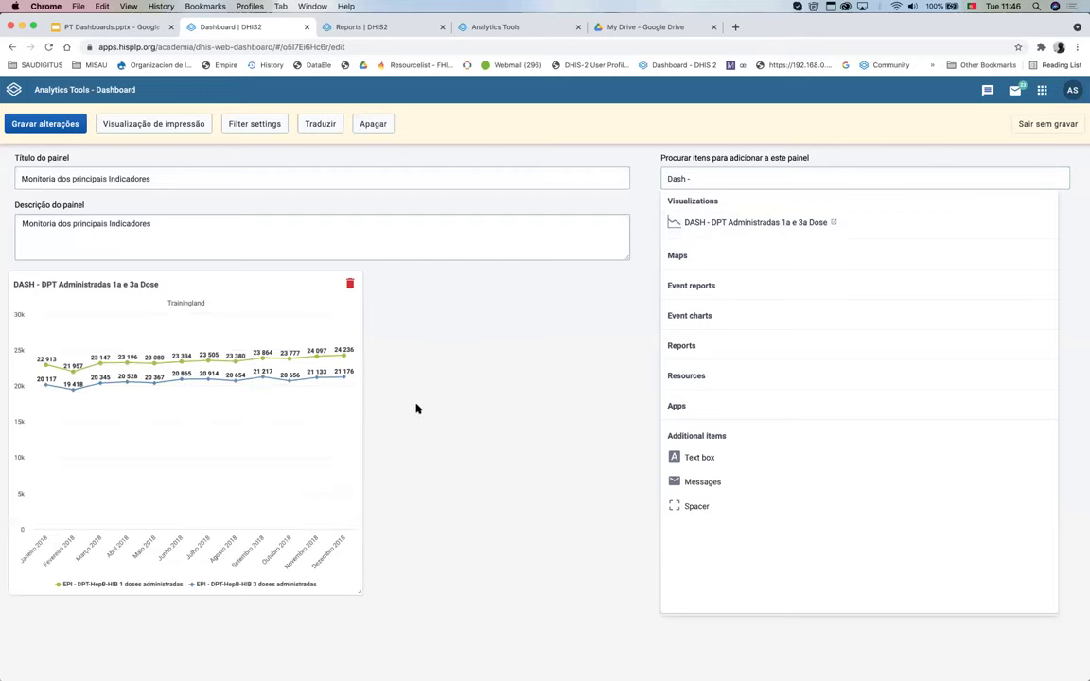
Step: Clear the item search and remove the DPT Administradas chart from the dashboard
key("BackSpace")
key("BackSpace")
key("BackSpace")
key("BackSpace")
key("BackSpace")
key("BackSpace")
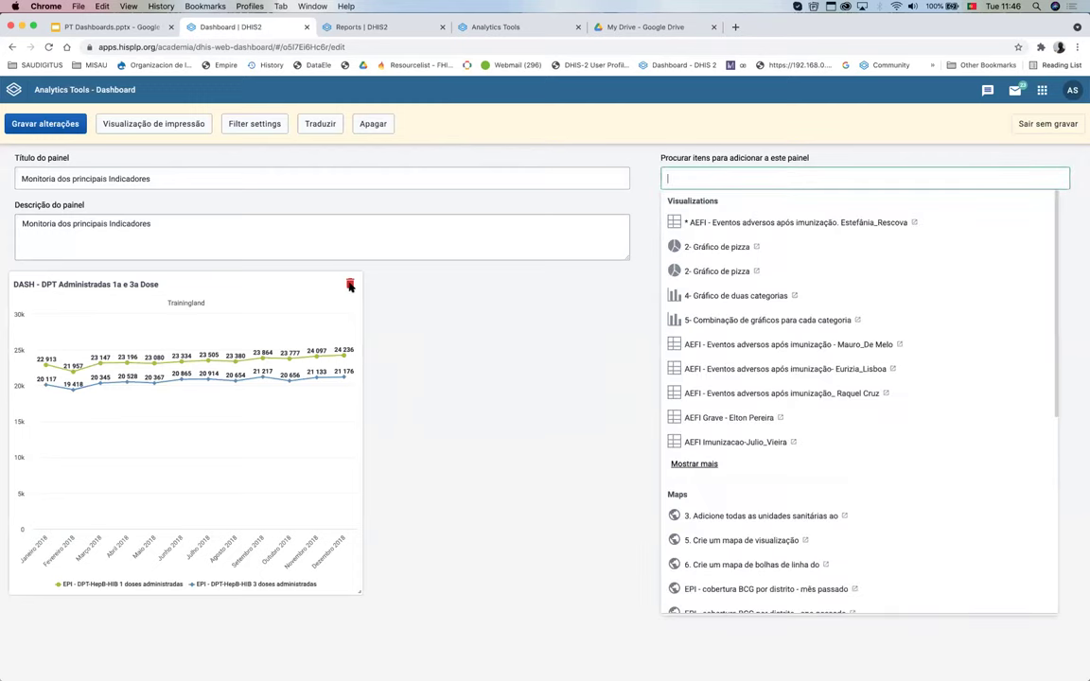
left_click(350, 285)
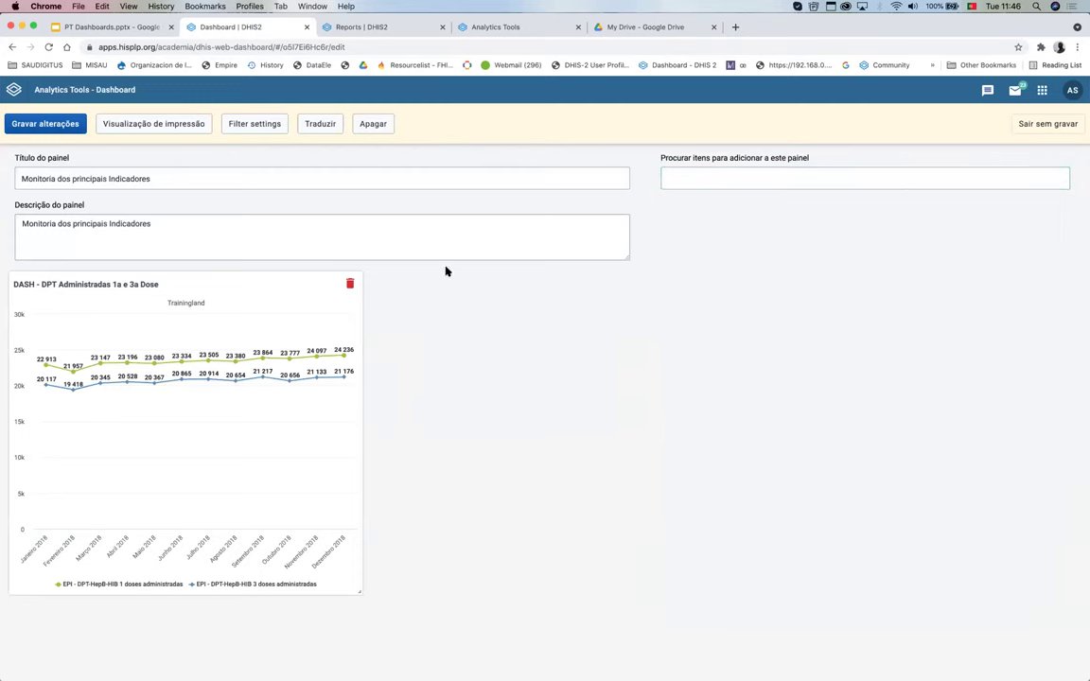
Step: Find the available items matching "Dash -" and insert the DASH - DPT Administradas 1a e 3a Dose visualization into the empty dashboard
left_click(705, 175)
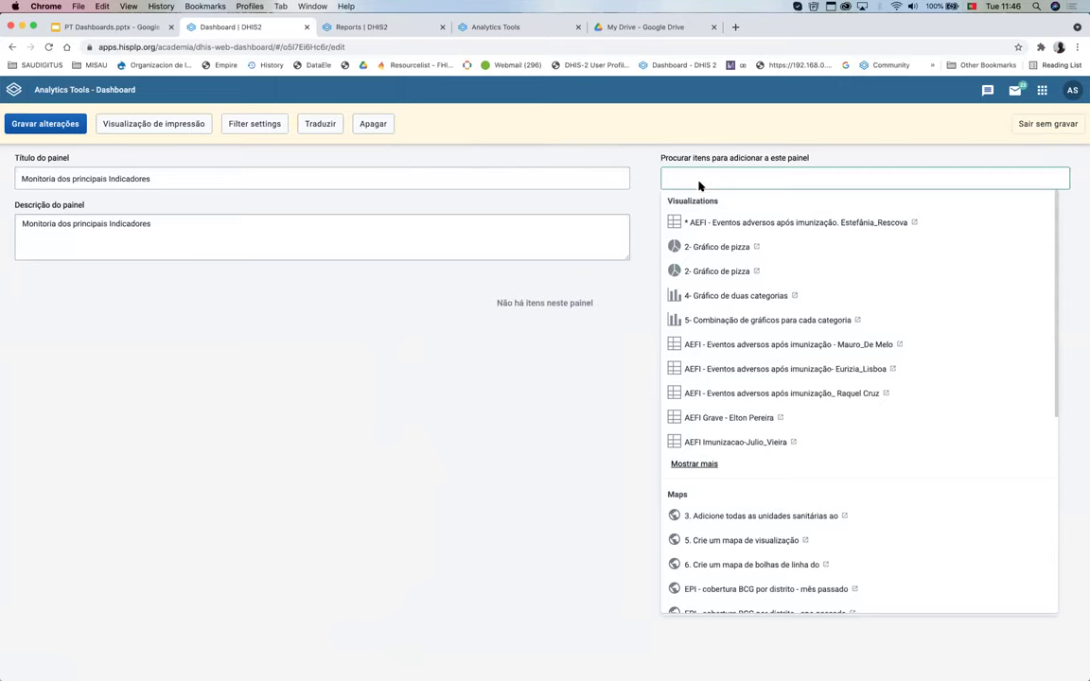
left_click(700, 184)
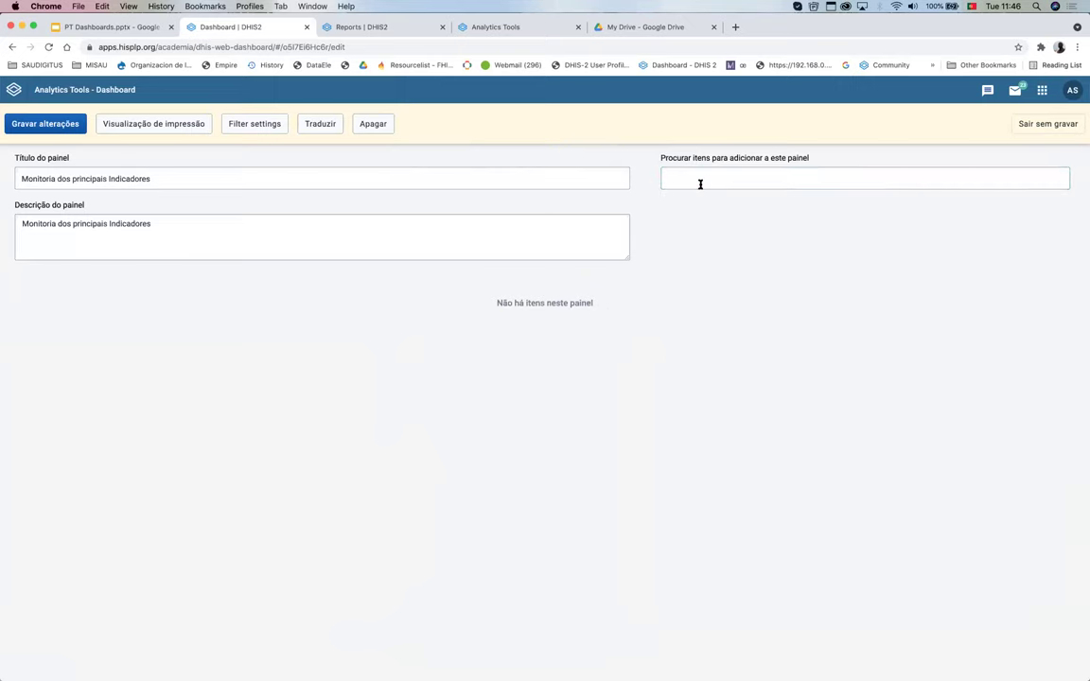
left_click(700, 187)
type("Da")
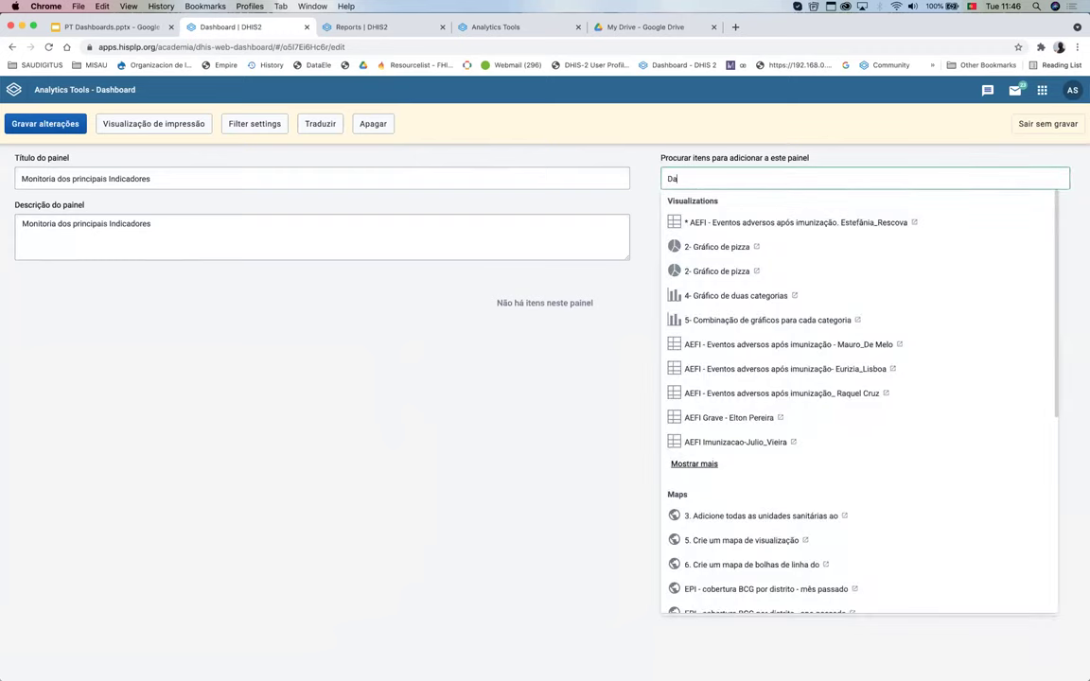
type("sh -")
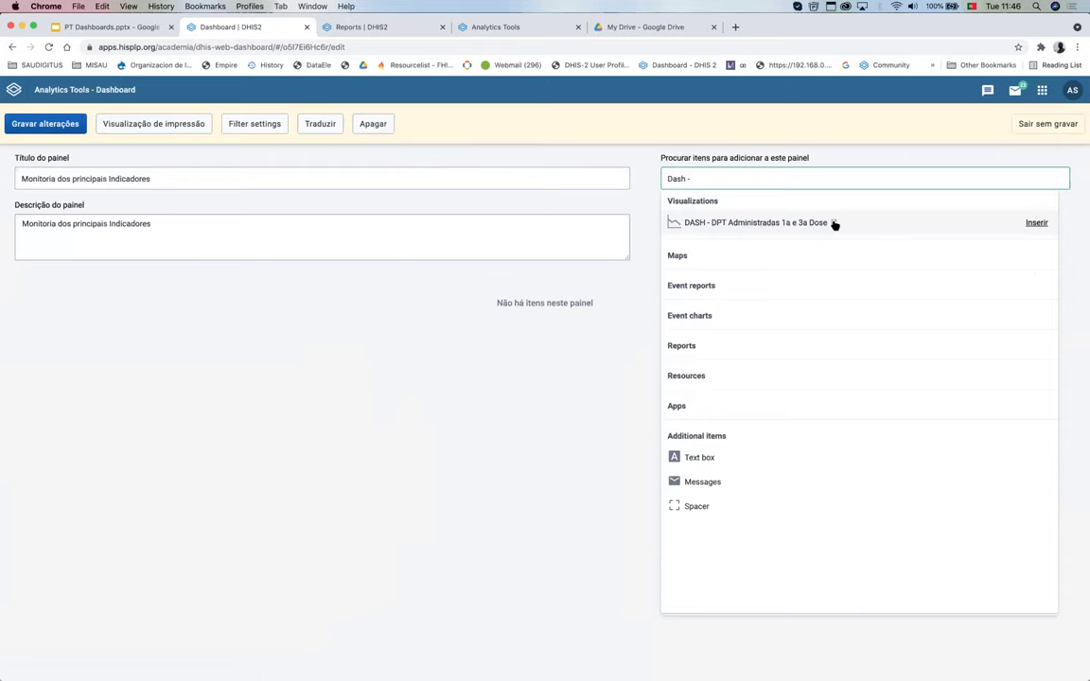
scroll(835, 224, "up", 5)
left_click(1034, 225)
Step: Save the dashboard changes and reopen the Monitoria dos principais Indicadores dashboard for editing
left_click(371, 461)
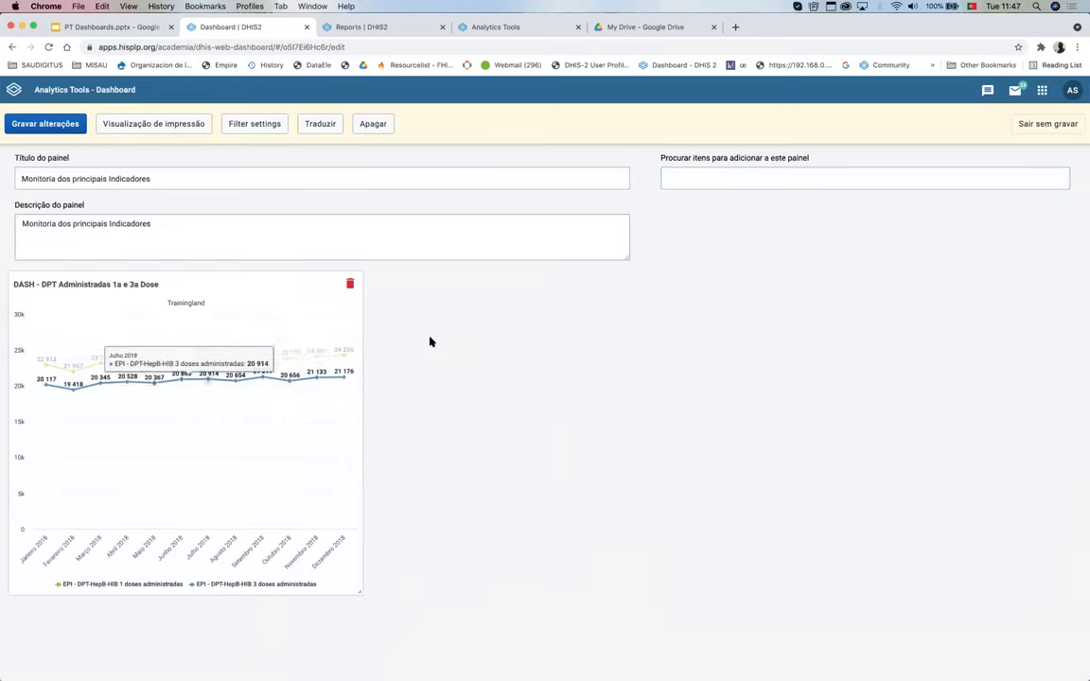
left_click(46, 124)
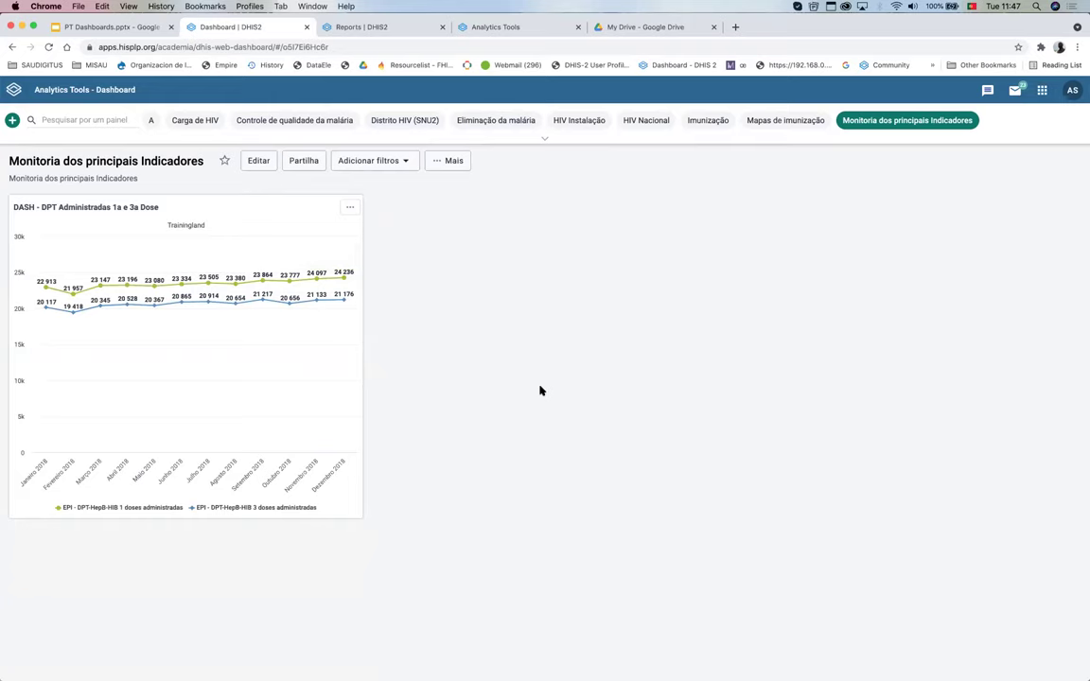
left_click(259, 163)
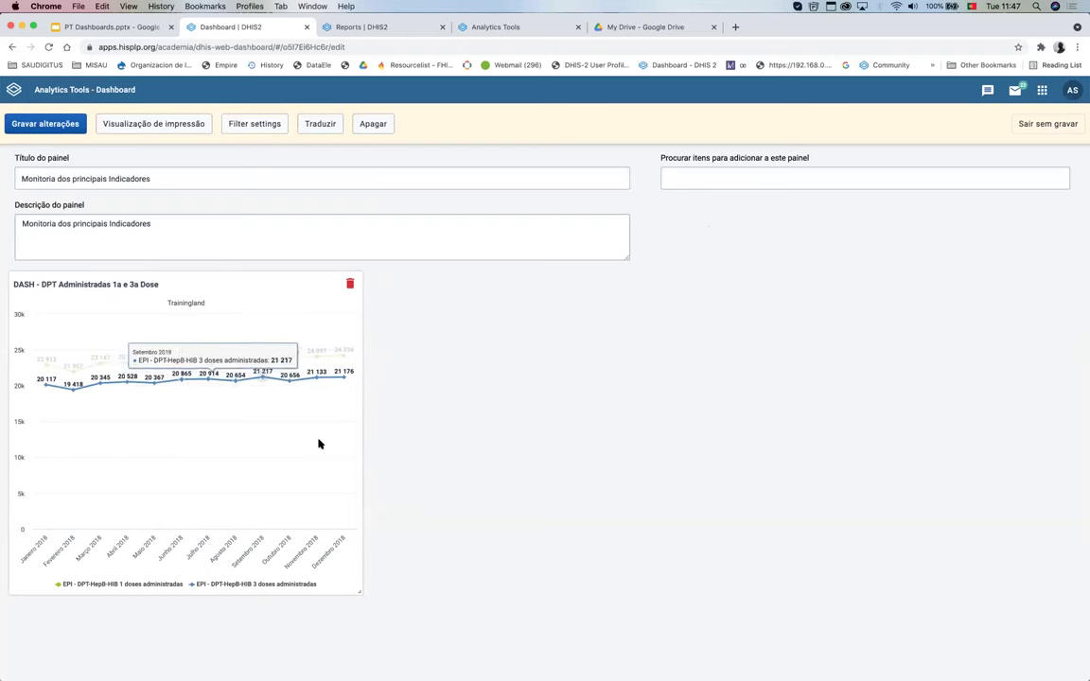
Step: Search the available dashboard items for "Vigil" and for "MAL -"
left_click(715, 177)
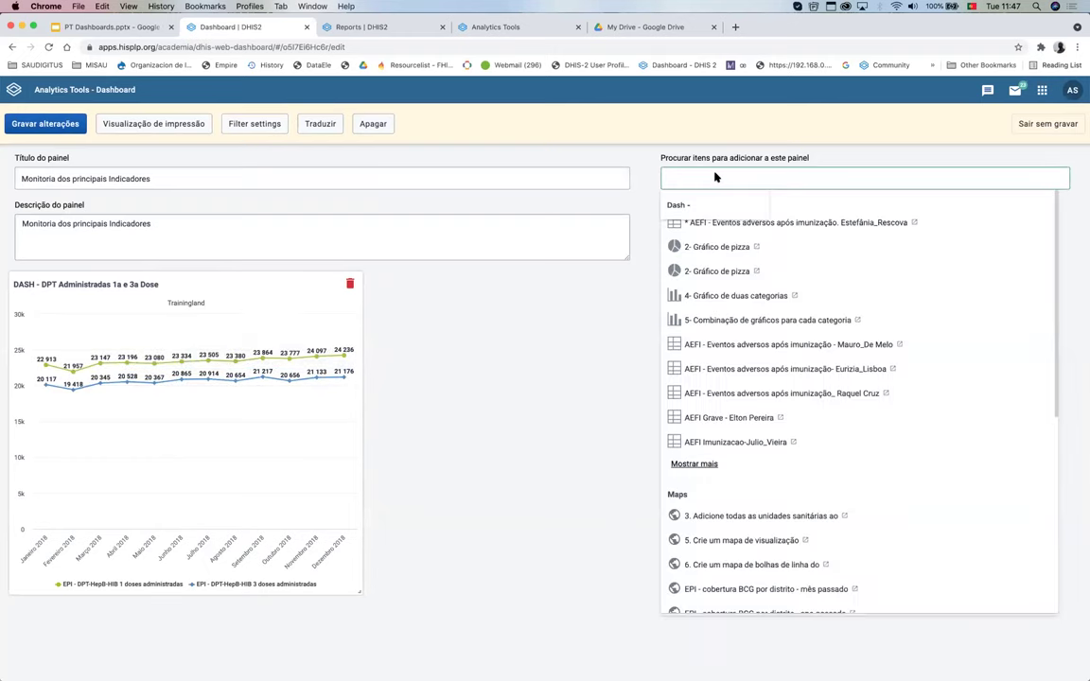
type("Vigila")
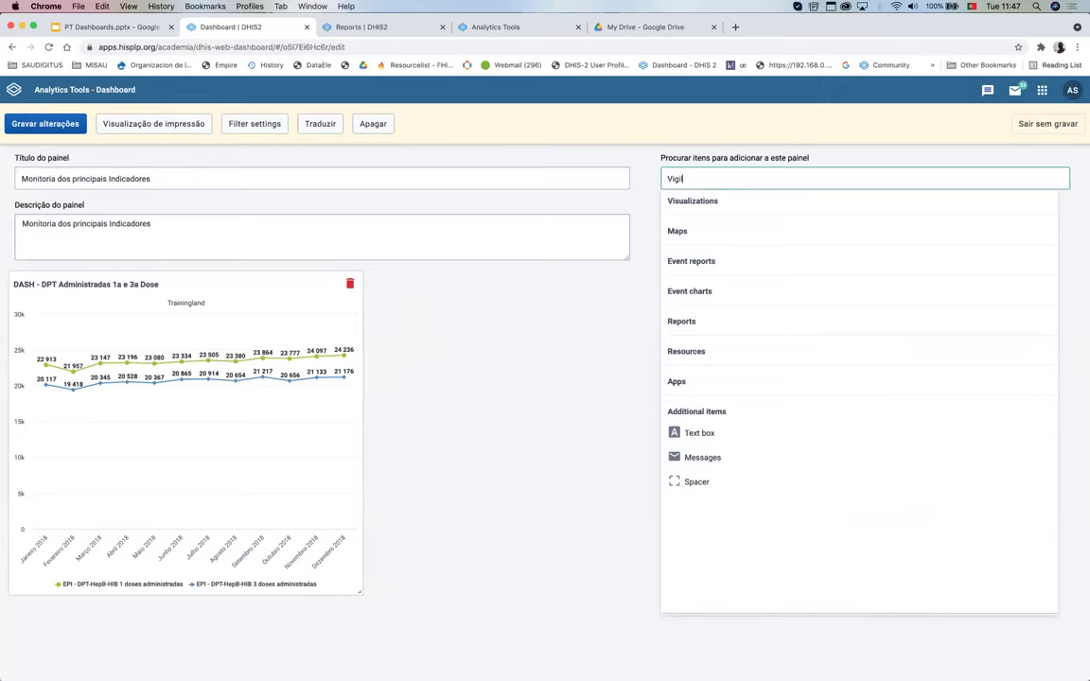
key("BackSpace")
key("BackSpace")
key("BackSpace")
key("BackSpace")
key("BackSpace")
key("BackSpace")
type("MAL -")
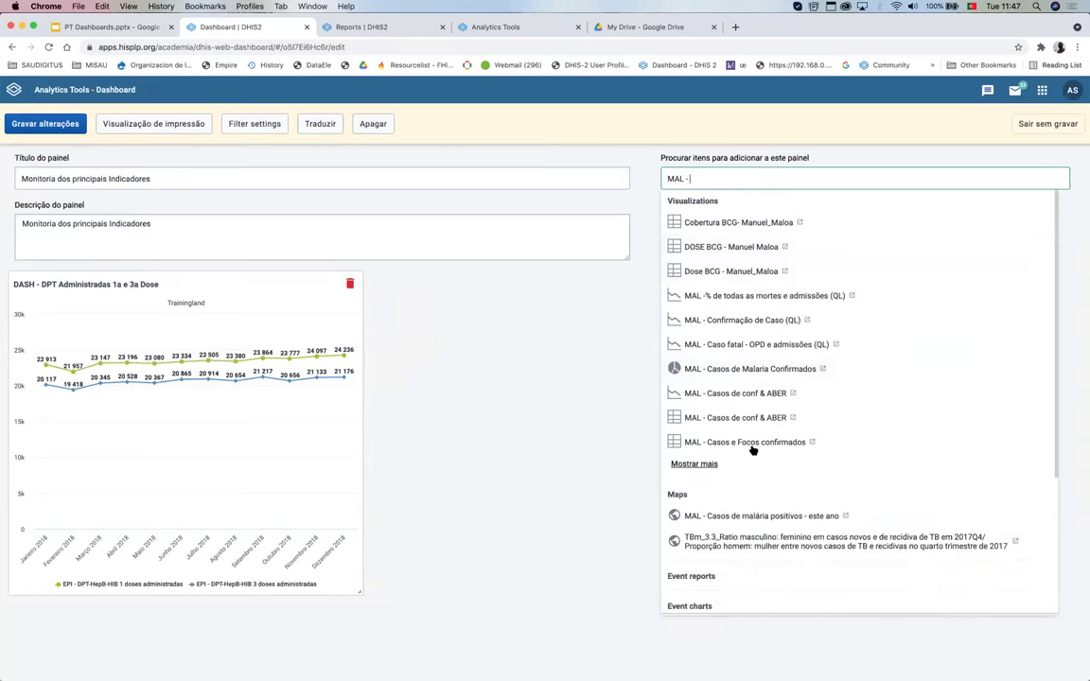
scroll(766, 359, "down", 2)
scroll(752, 284, "up", 2)
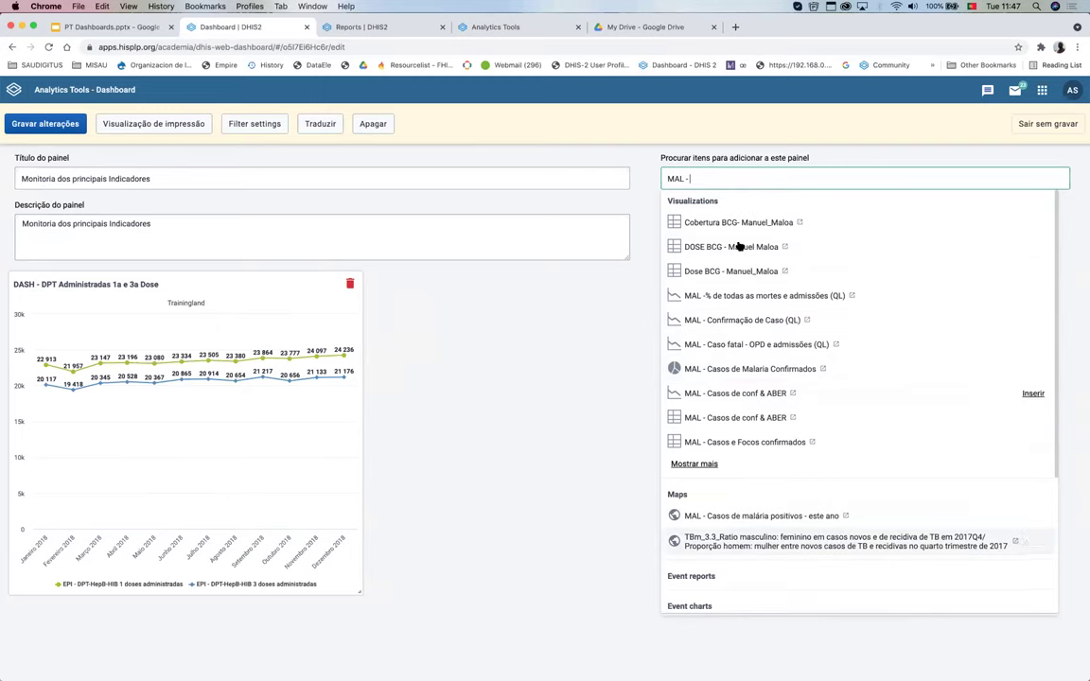
Step: Search the available dashboard items for "Mal - Vig" and for "Casos"
left_click(725, 180)
left_click(727, 182)
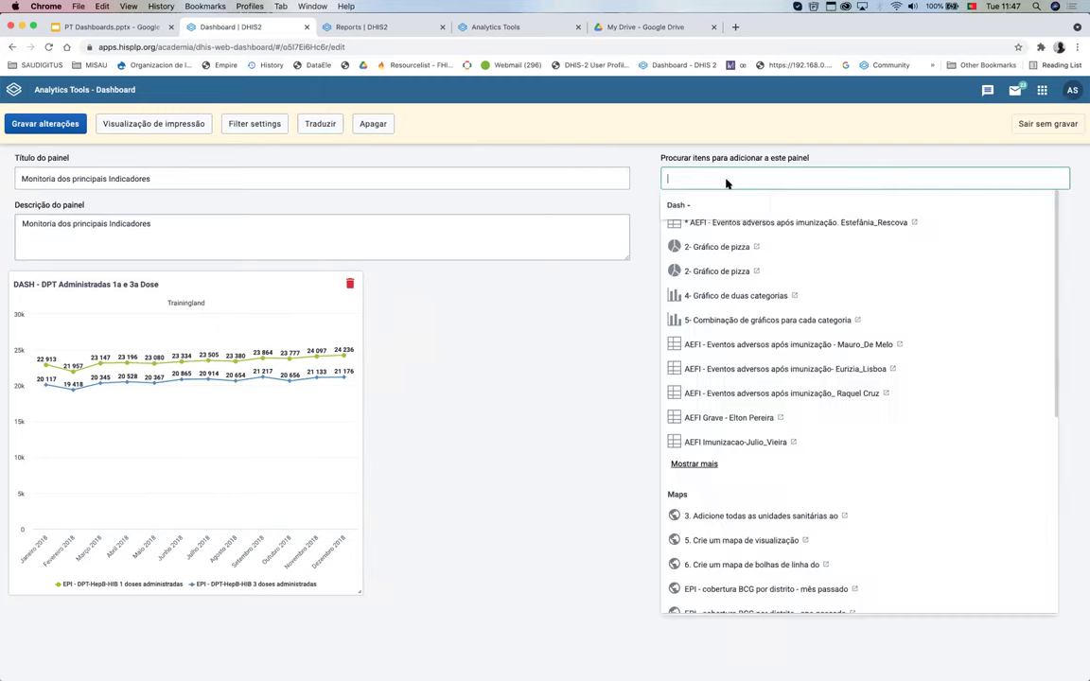
type("Mal -")
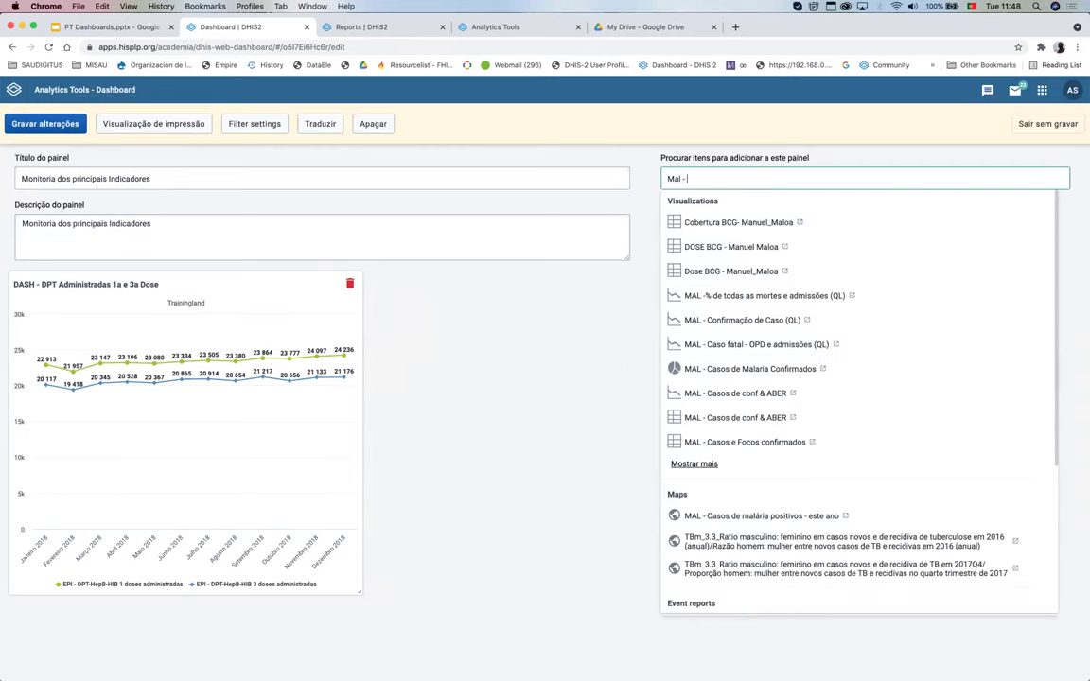
type(" Vig")
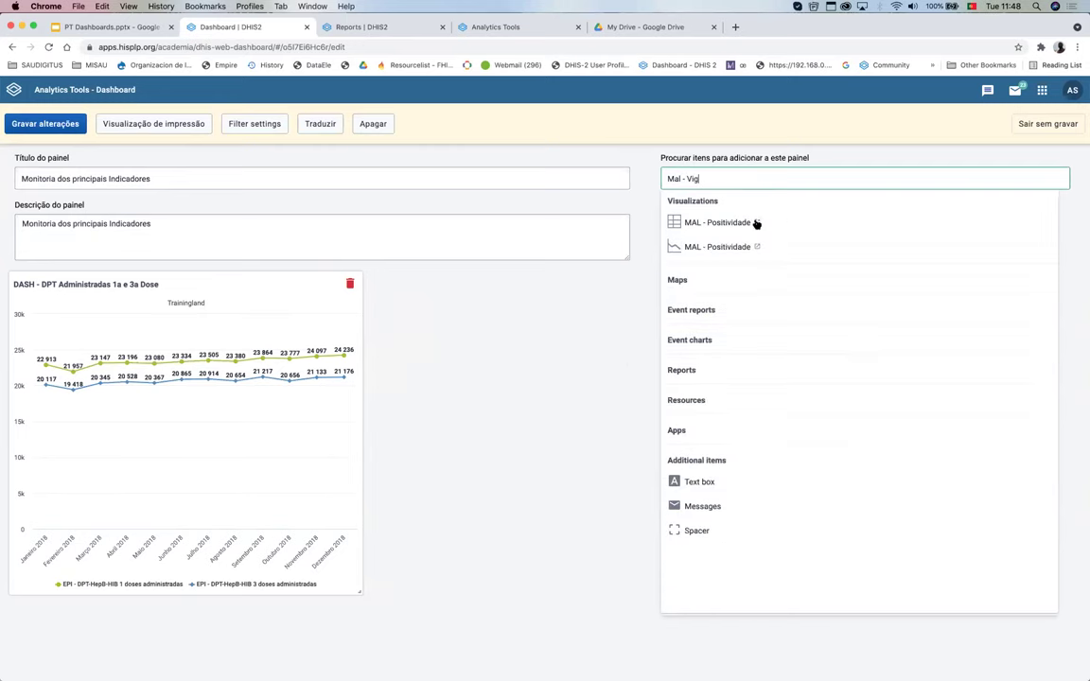
key("super+a")
key("BackSpace")
type("Casos")
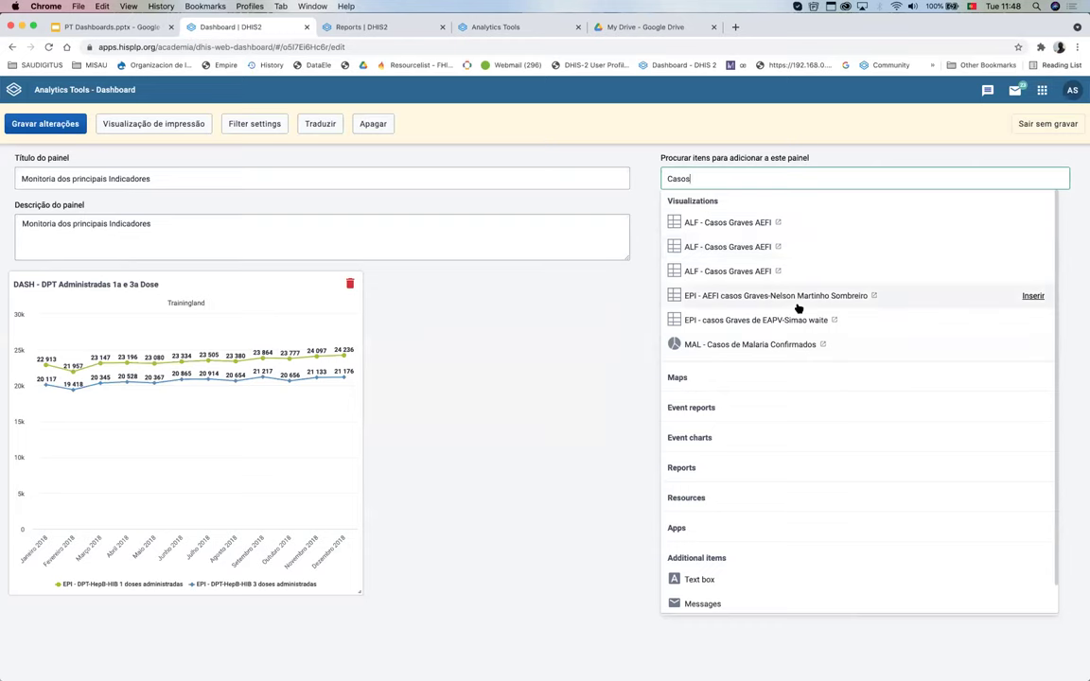
Step: Search the available dashboard items for "Taxa de Ab" and for "Taxas"
key("super+a")
key("BackSpace")
type("Taxa")
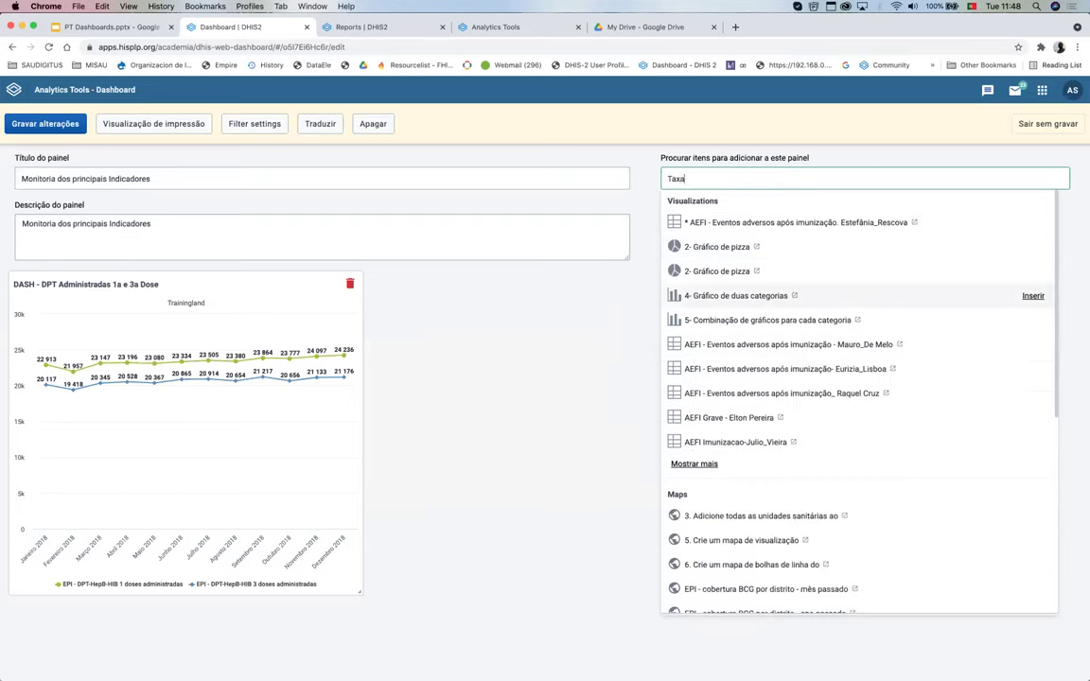
type(" de Aban")
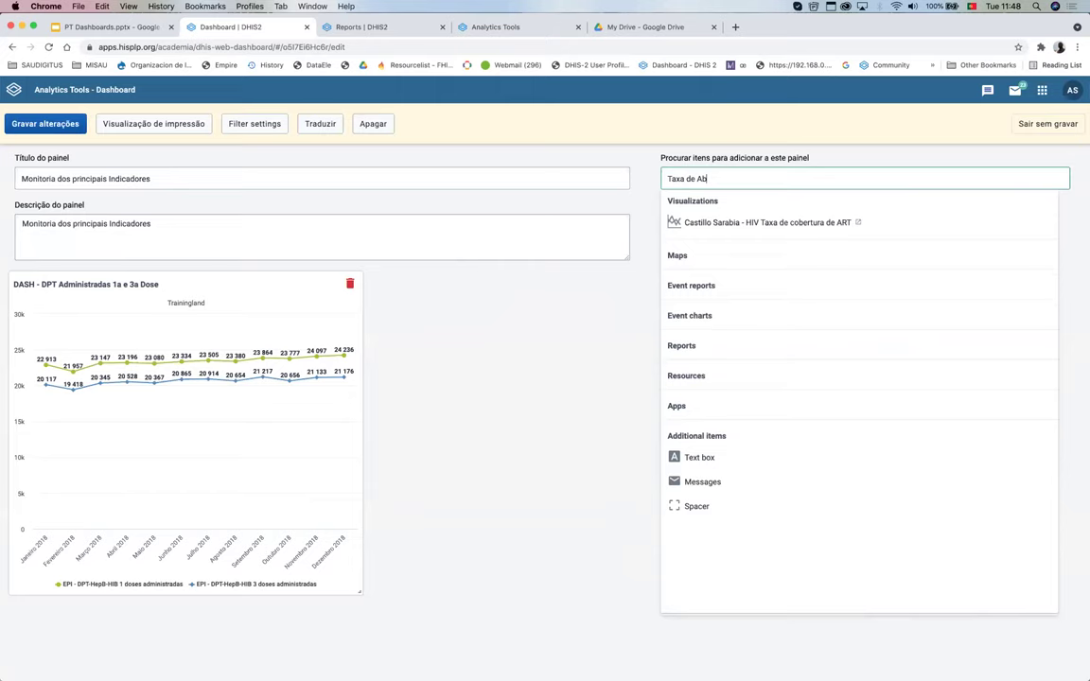
key("super+a")
key("BackSpace")
type("T")
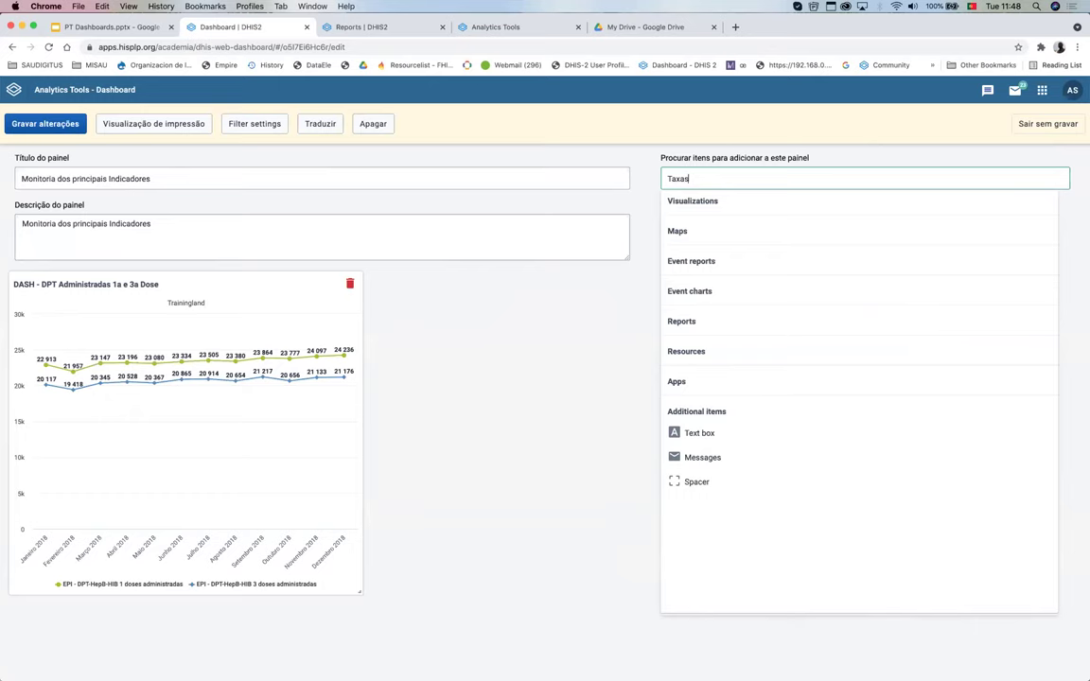
Step: Search the available dashboard items for "EPI - Taxa" and clear the search text
key("BackSpace")
key("BackSpace")
key("BackSpace")
key("BackSpace")
key("BackSpace")
type("EPI")
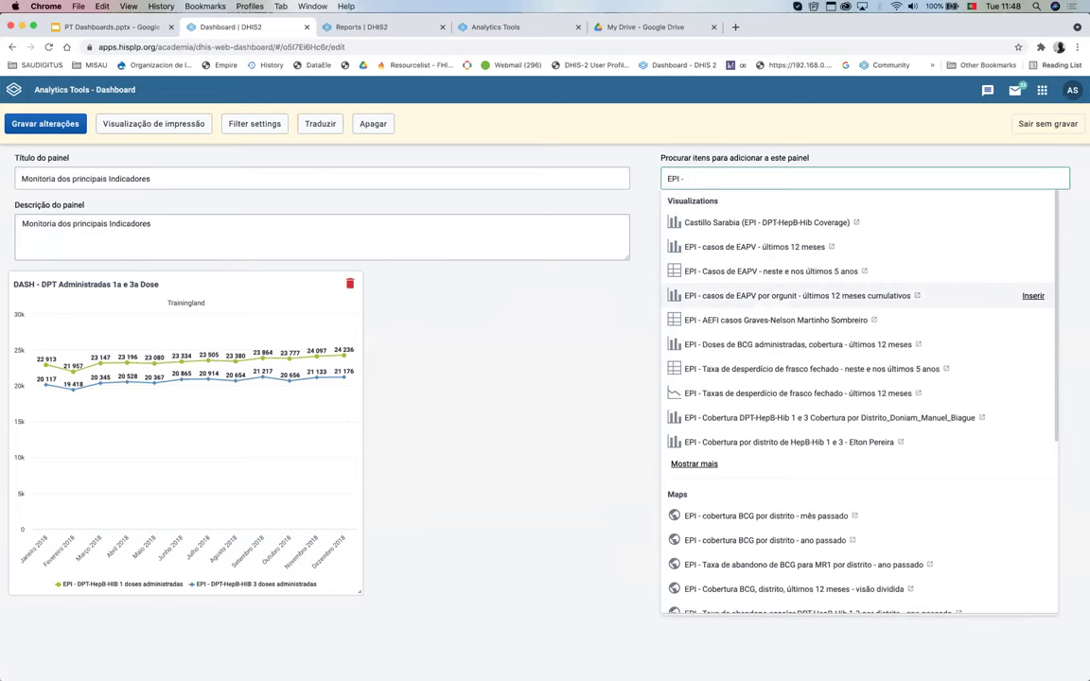
type("- Taxa")
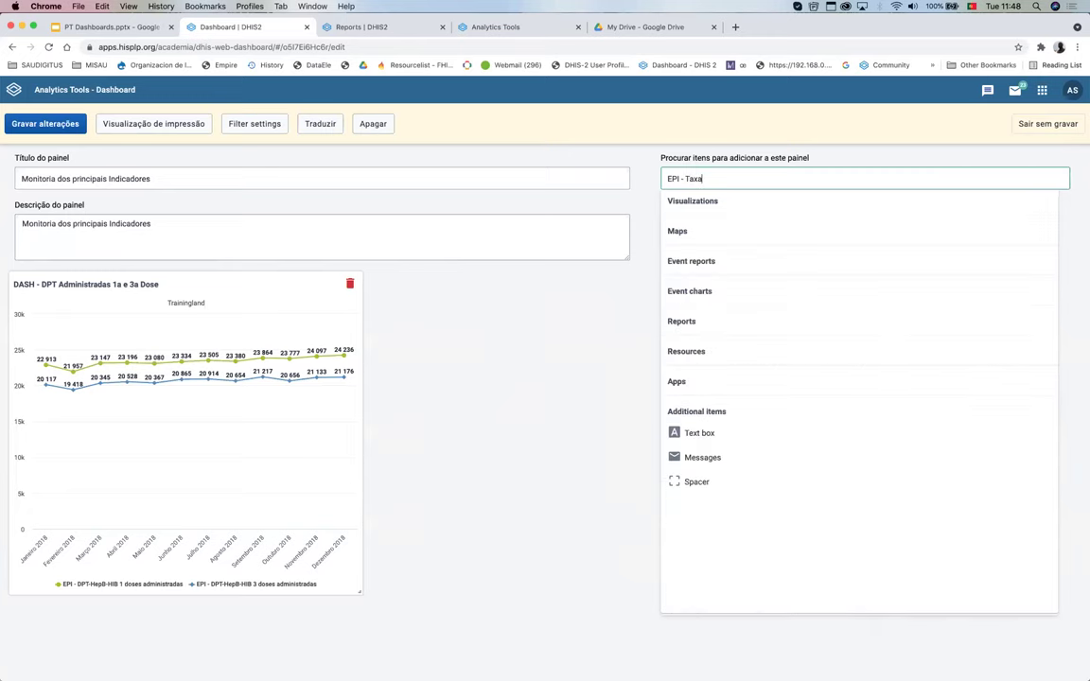
key("BackSpace")
key("BackSpace")
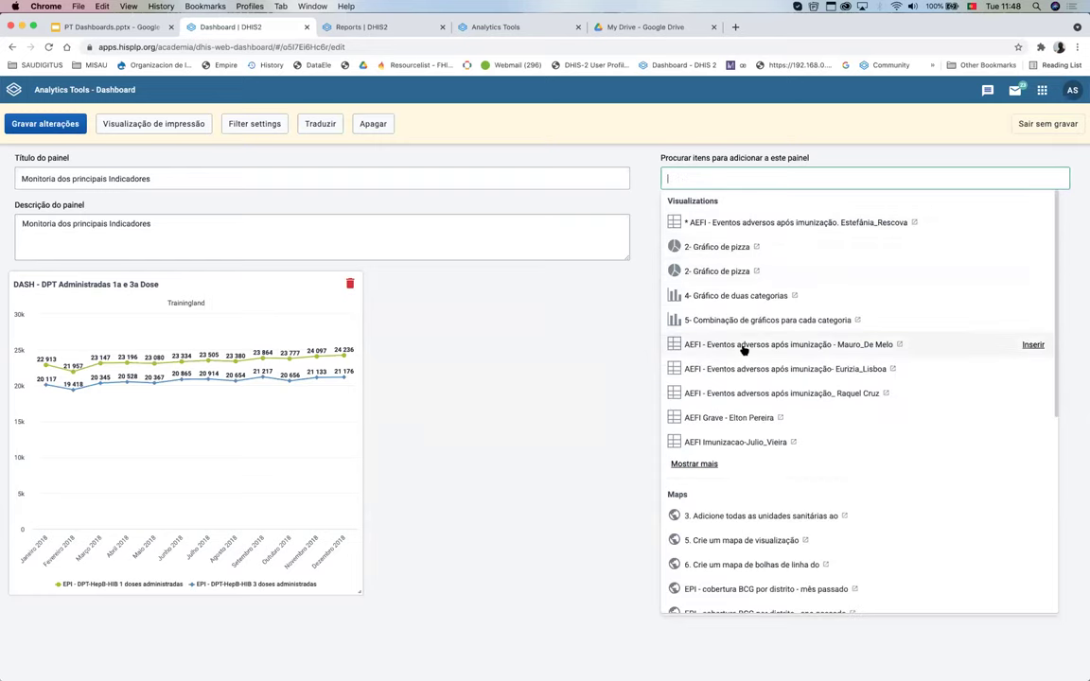
Step: Expand the full list of available visualizations, look through it and collapse it again
left_click(709, 465)
scroll(743, 438, "down", 5)
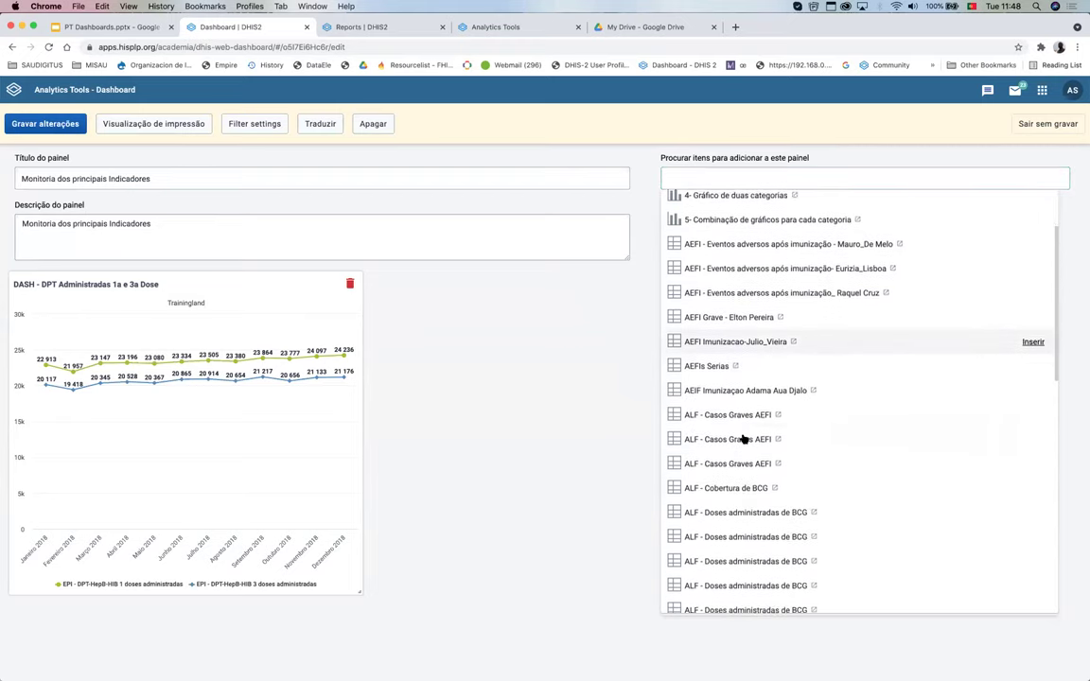
scroll(744, 438, "down", 2)
left_click(697, 464)
scroll(742, 342, "down", 1)
scroll(742, 342, "up", 1)
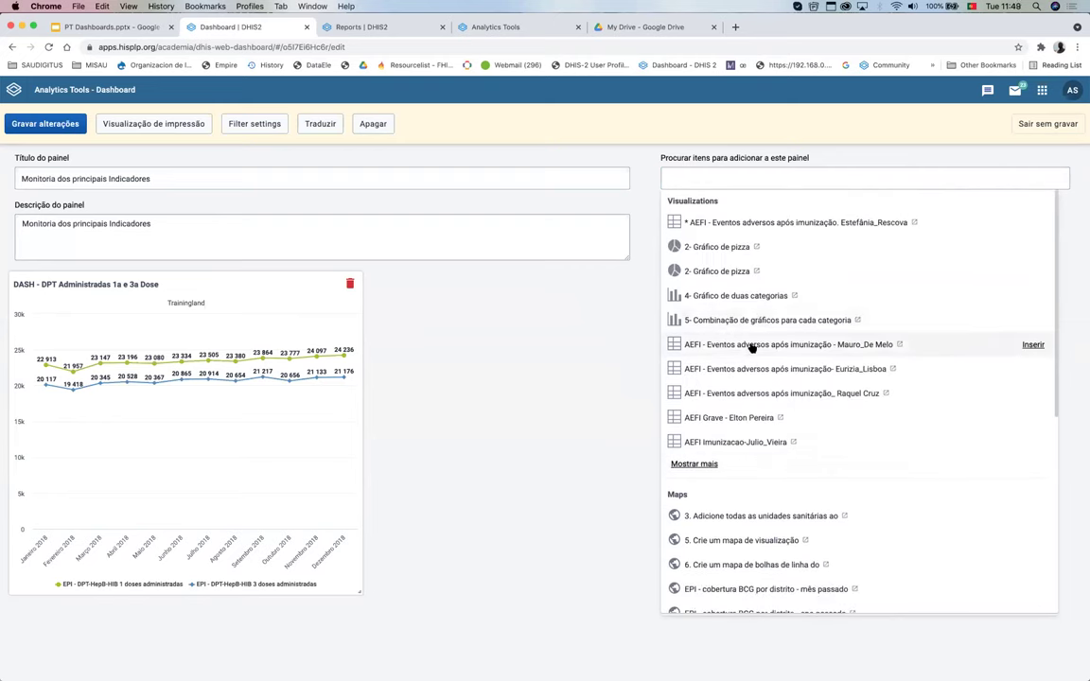
Step: Search the available items for "Taxa" and insert the ALF-Taxa de positividade do teste de HIV table into the dashboard
left_click(710, 182)
left_click(712, 183)
type("Ta")
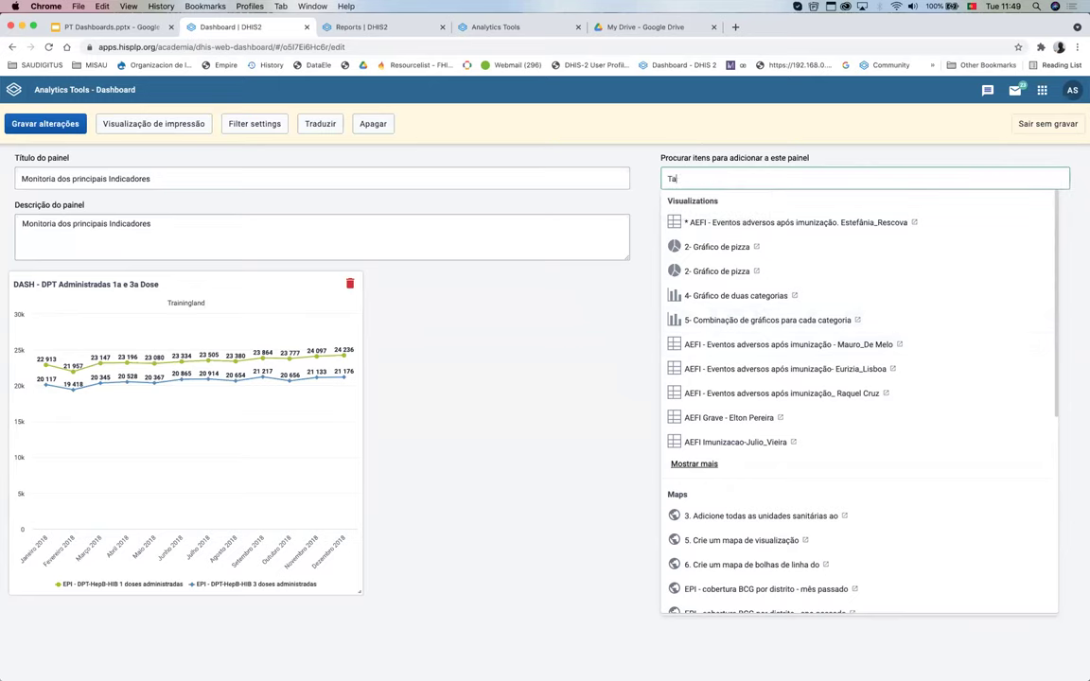
type("xa")
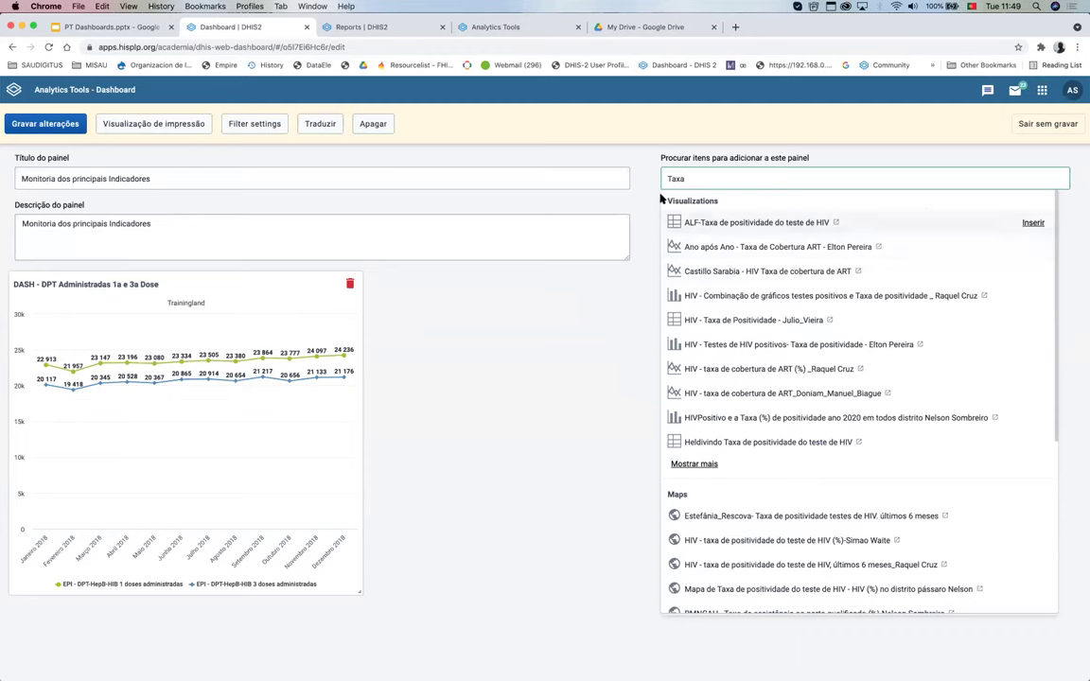
left_click(1032, 223)
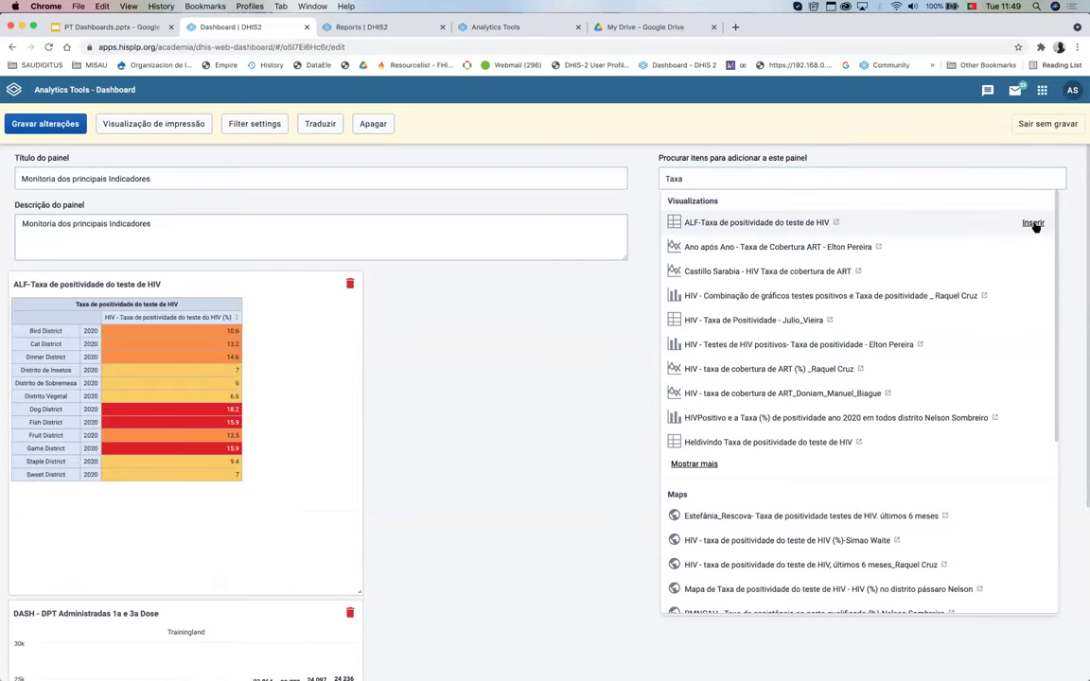
left_click(475, 411)
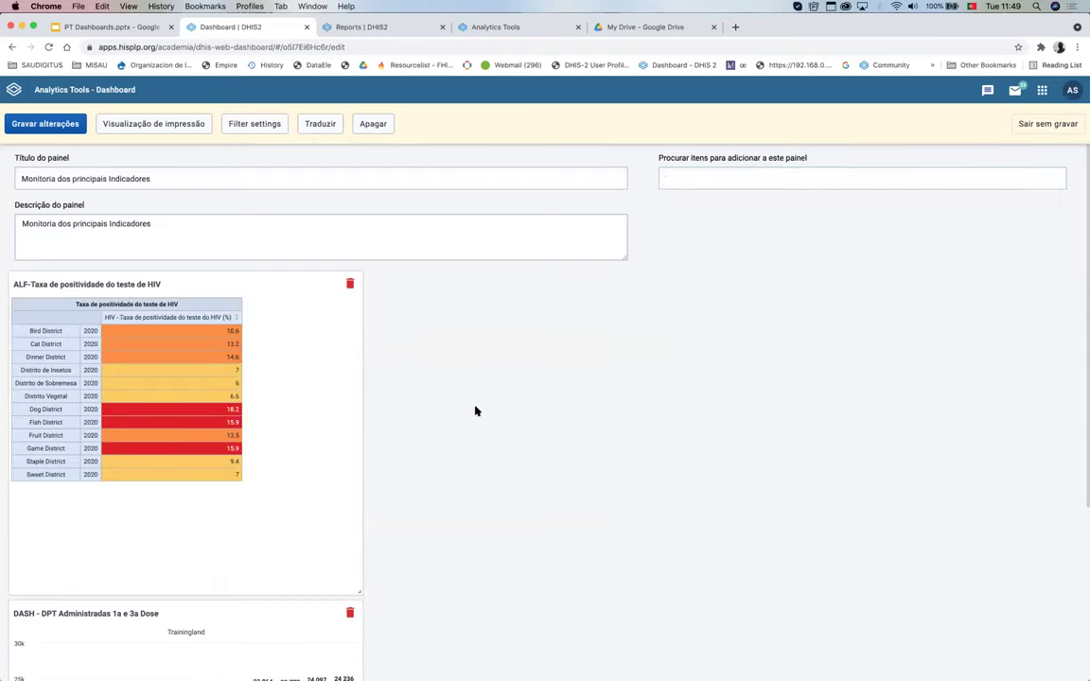
scroll(476, 411, "down", 5)
scroll(476, 411, "up", 5)
scroll(581, 446, "down", 5)
scroll(582, 446, "up", 5)
scroll(581, 445, "down", 2)
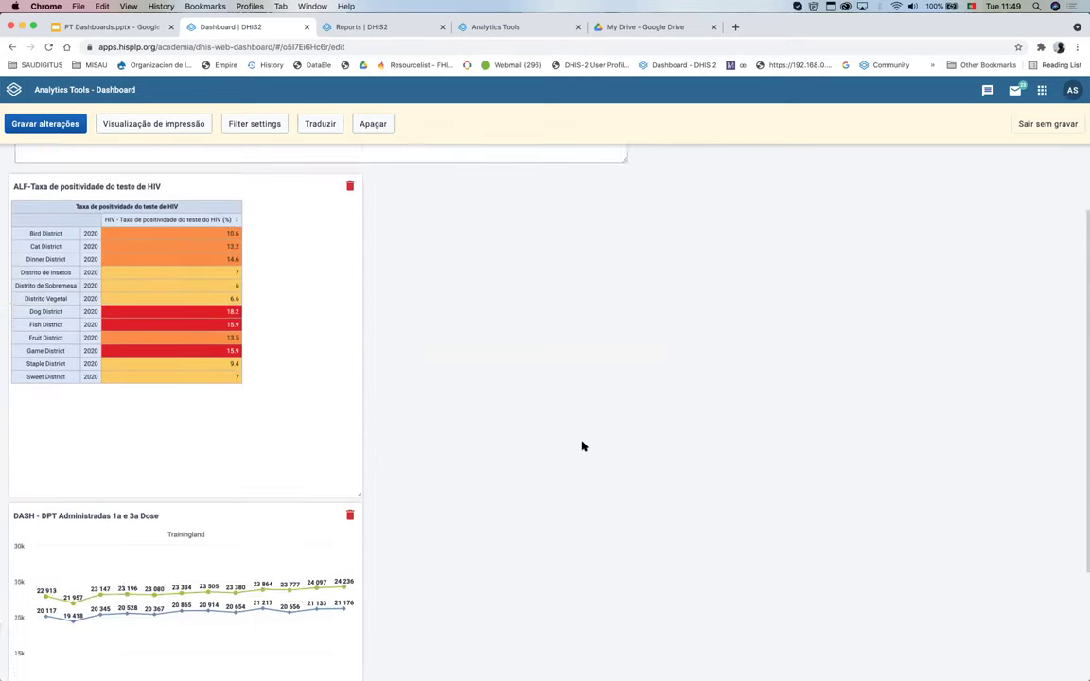
Step: Examine the HIV positivity table and the DPT chart as they are laid out on the dashboard being edited
scroll(581, 445, "down", 2)
scroll(582, 446, "up", 3)
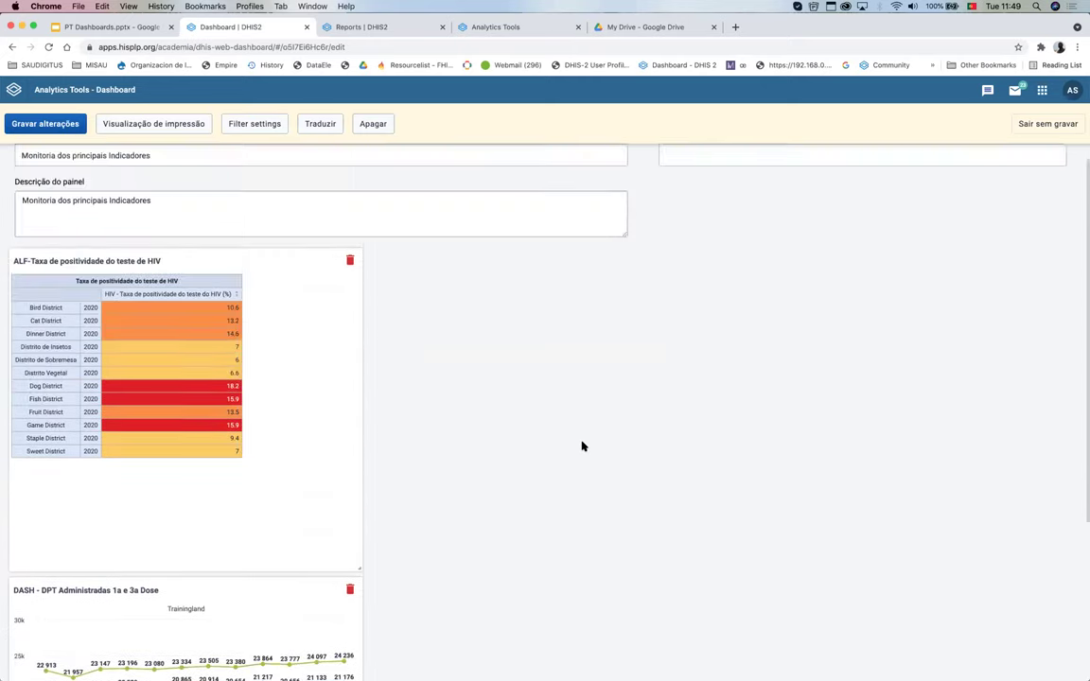
scroll(582, 445, "down", 3)
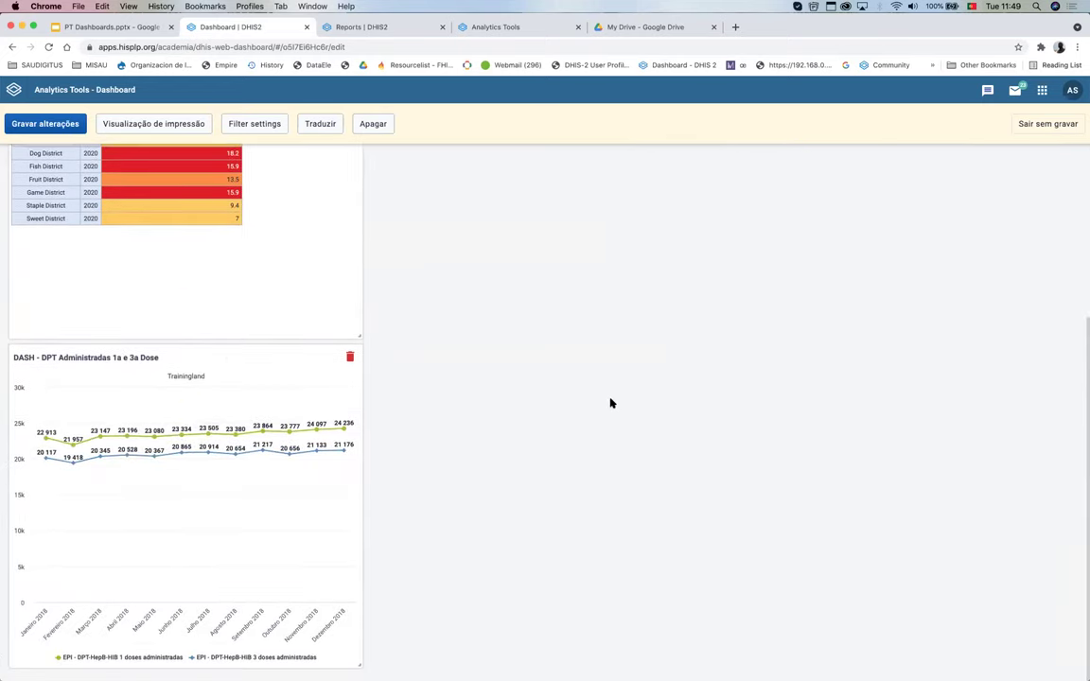
scroll(610, 404, "up", 3)
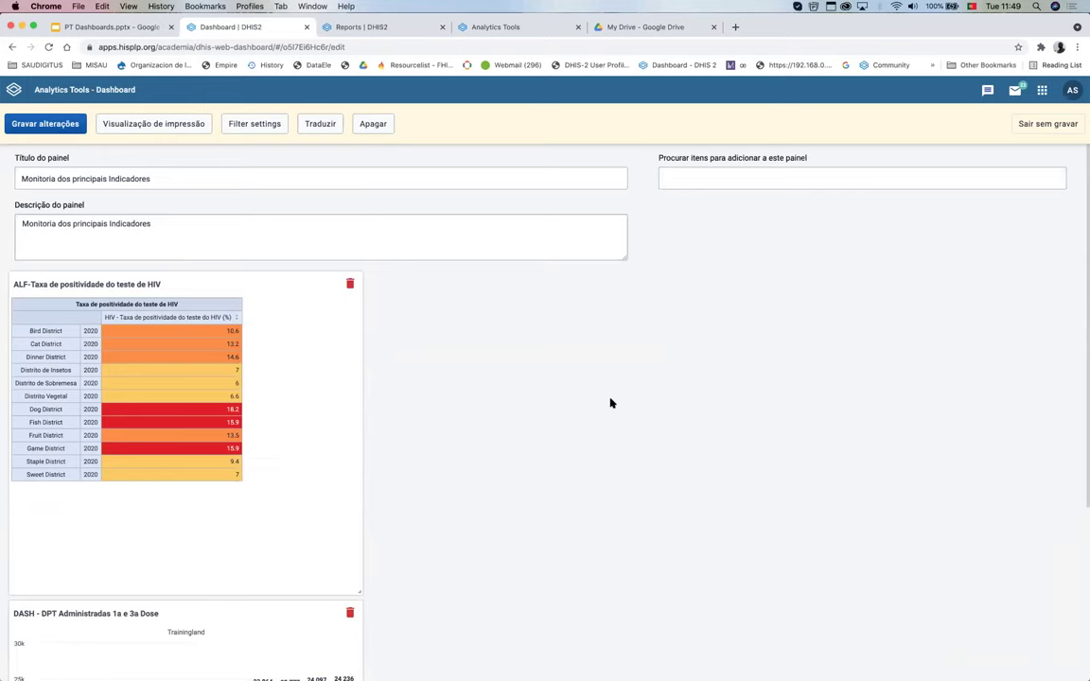
scroll(611, 404, "down", 3)
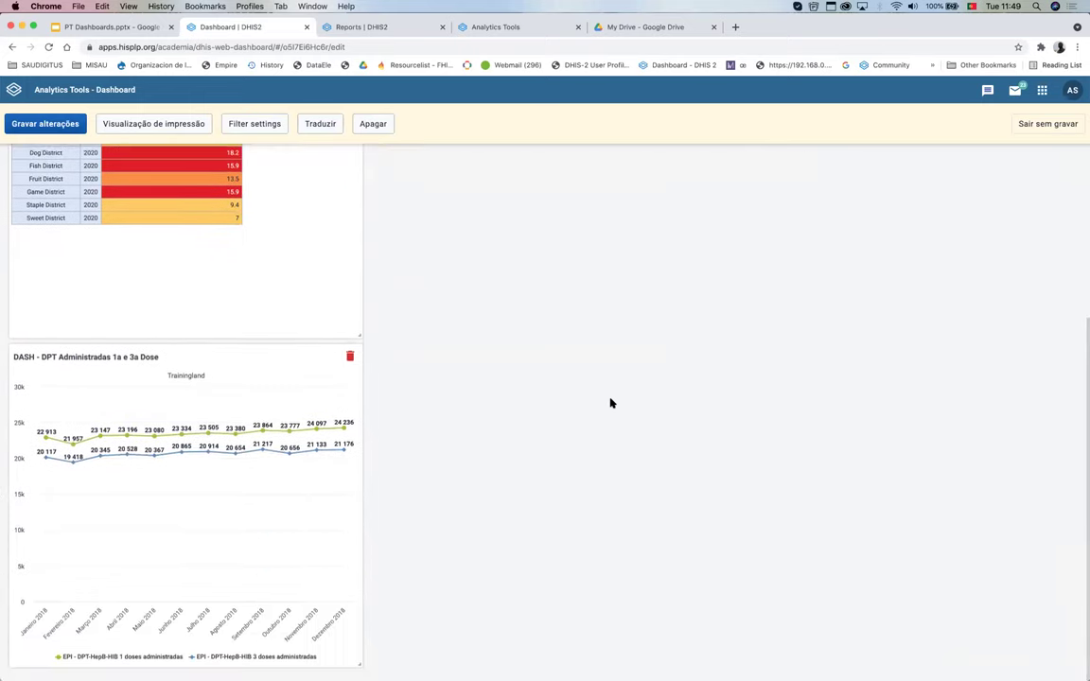
scroll(610, 404, "up", 3)
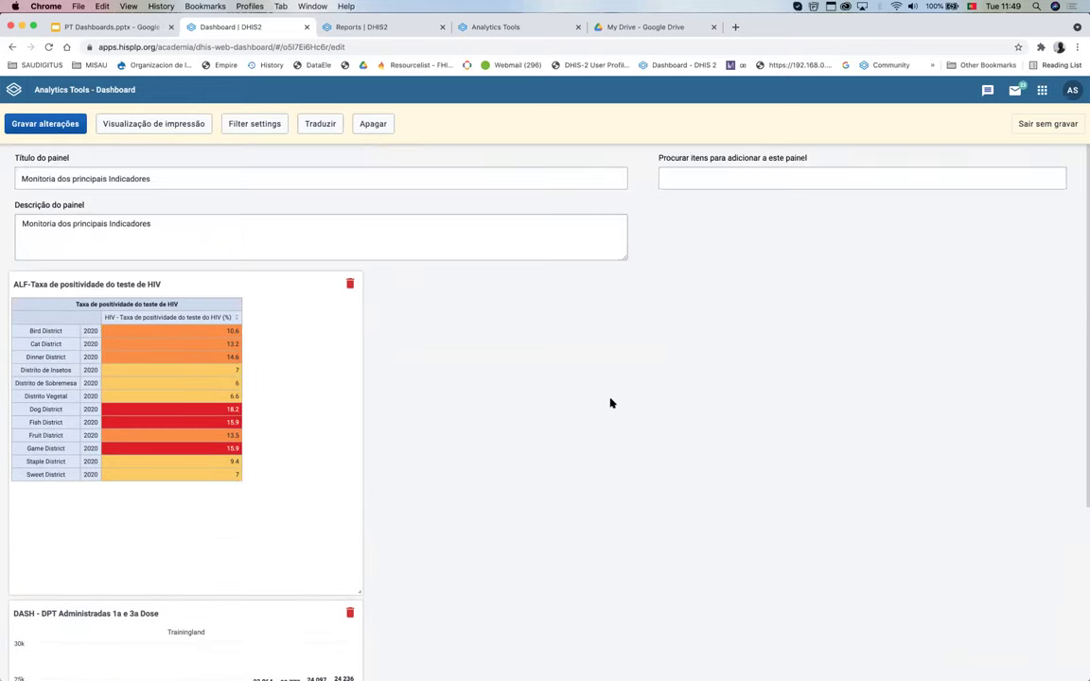
scroll(610, 404, "down", 3)
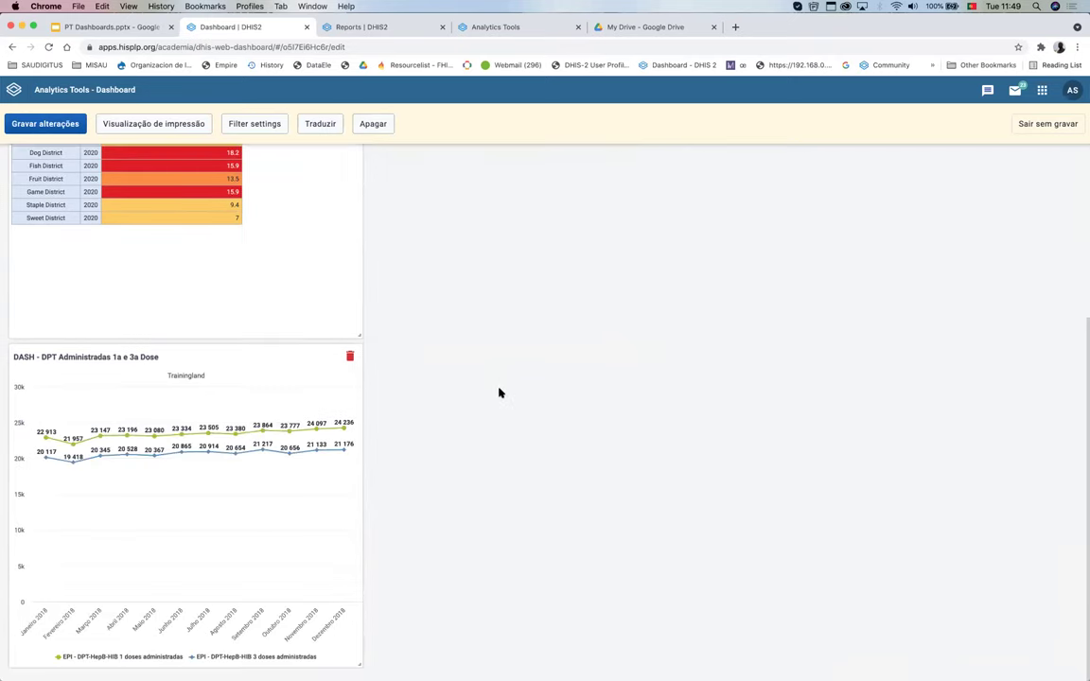
scroll(500, 392, "up", 3)
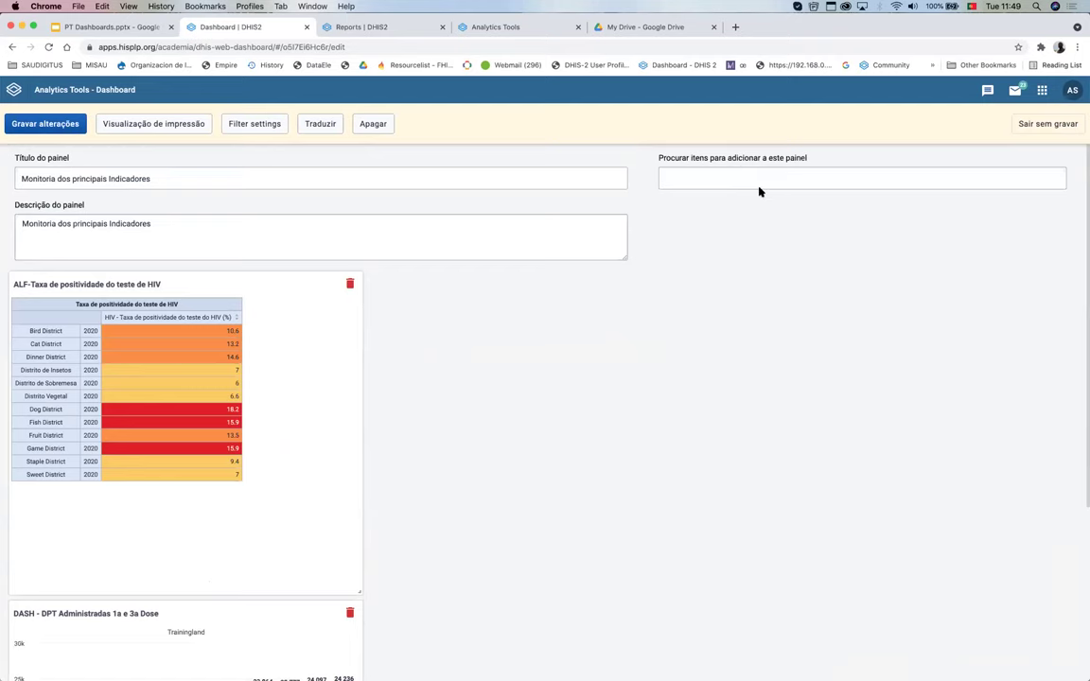
Step: Search the available dashboard items for "Cobertura" and clear the search text
left_click(759, 188)
type("Cobertura")
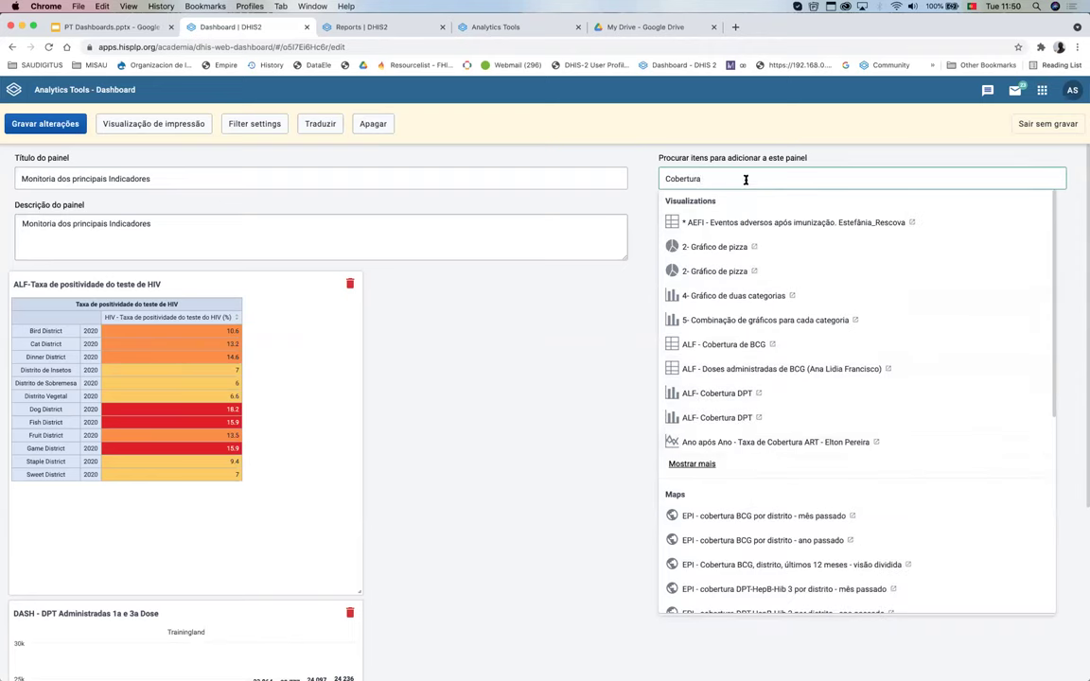
key("super+a")
key("BackSpace")
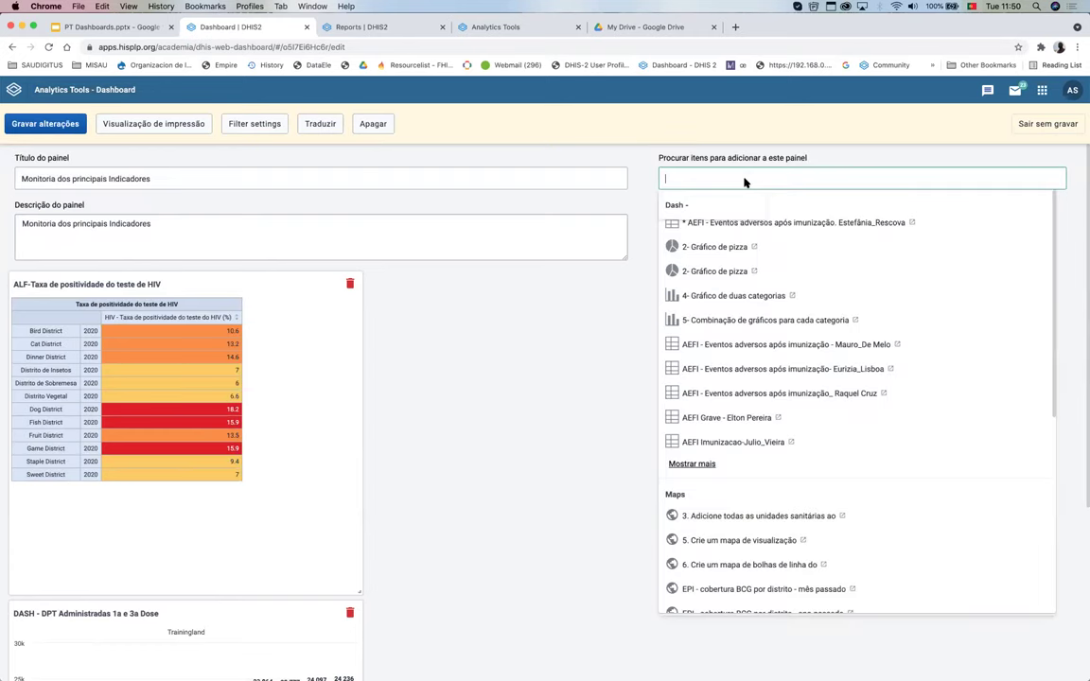
Step: Search the available items for "RMN" and insert the RMNCAH - ANC1 - Análise de Outlier ANC4 - Último Ano visualization
type("RMN")
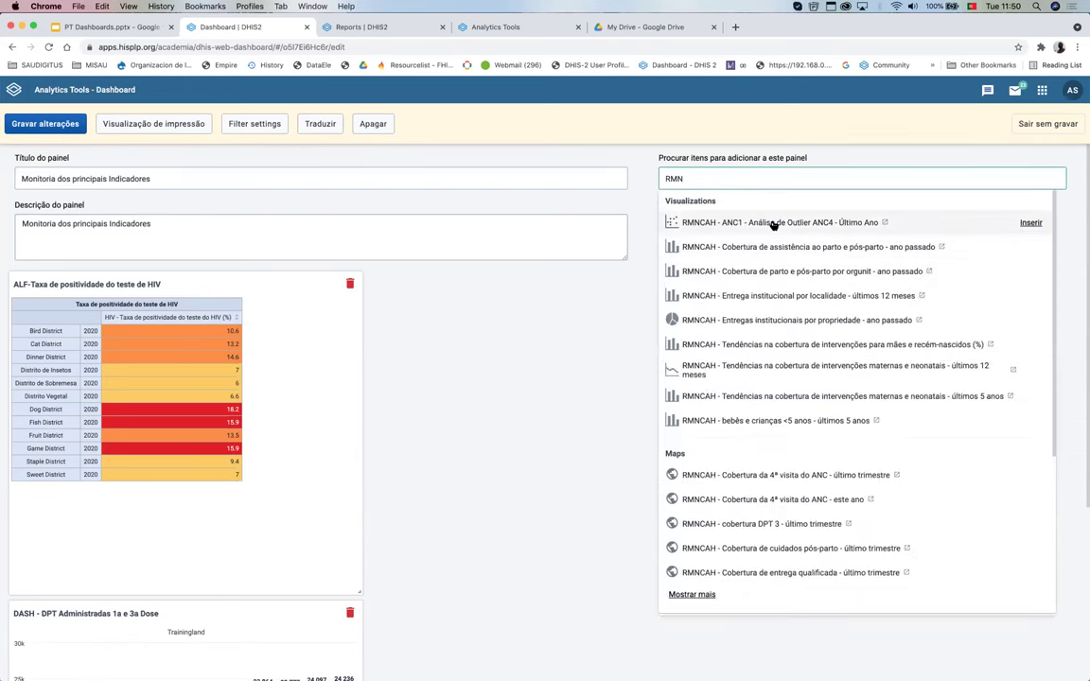
left_click(773, 224)
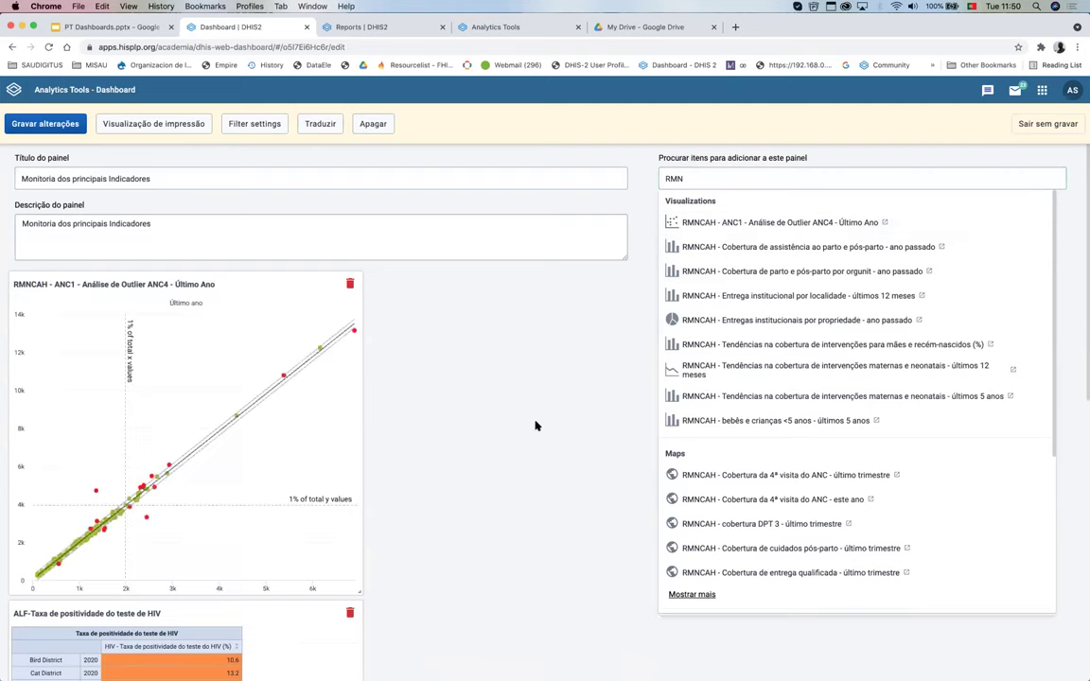
left_click(536, 426)
scroll(535, 425, "down", 3)
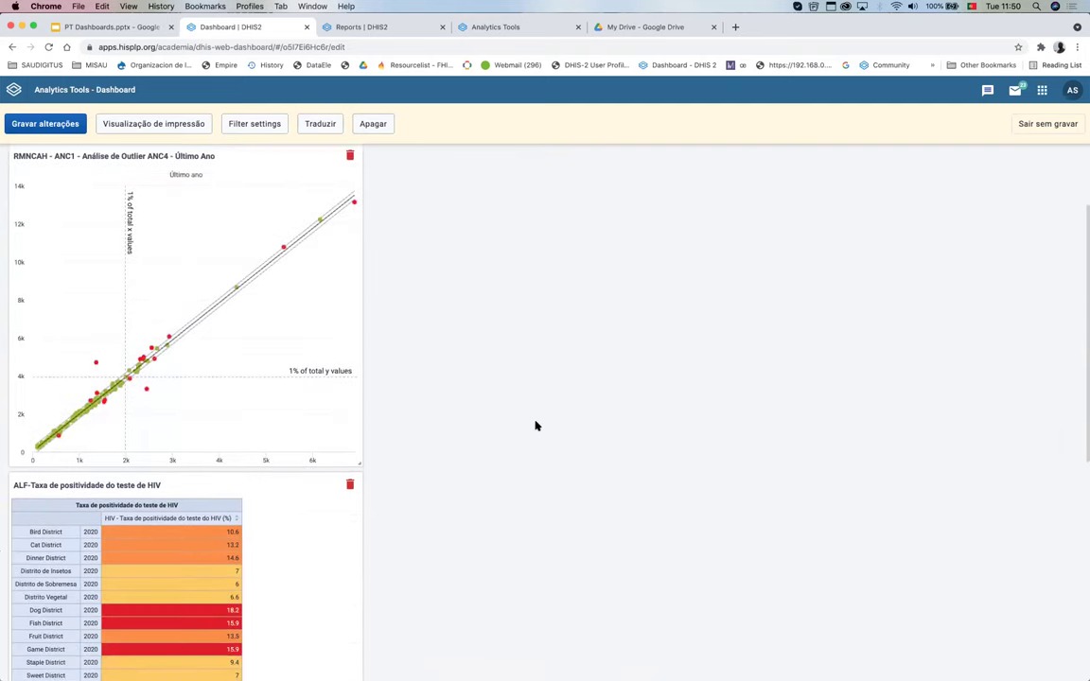
scroll(535, 427, "up", 1)
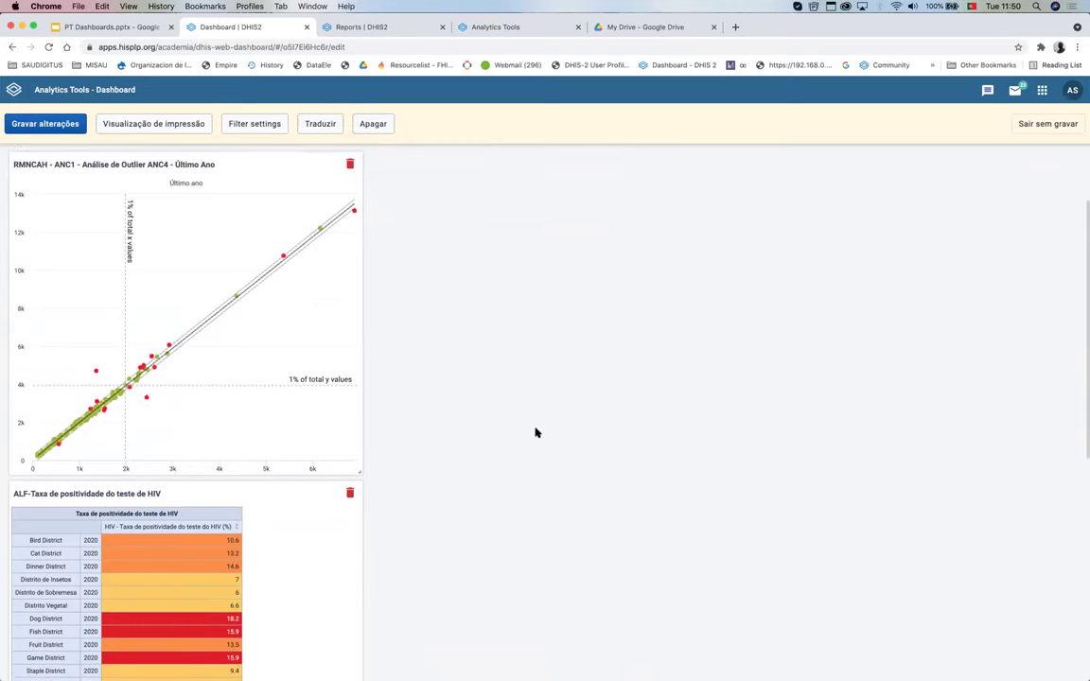
scroll(535, 433, "down", 2)
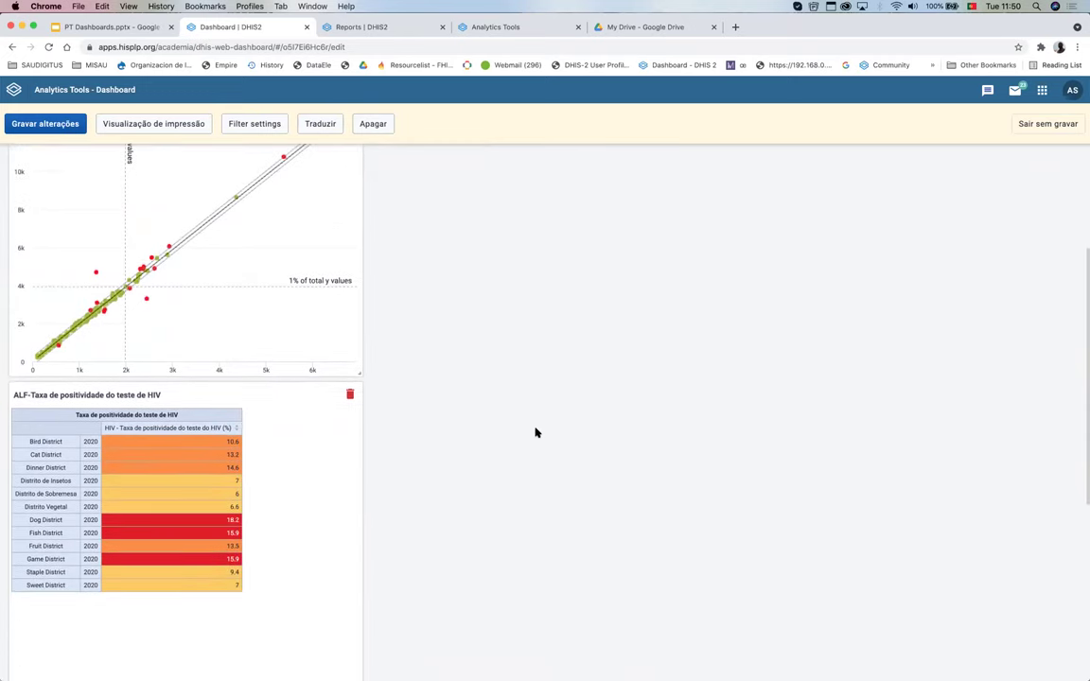
scroll(535, 432, "down", 2)
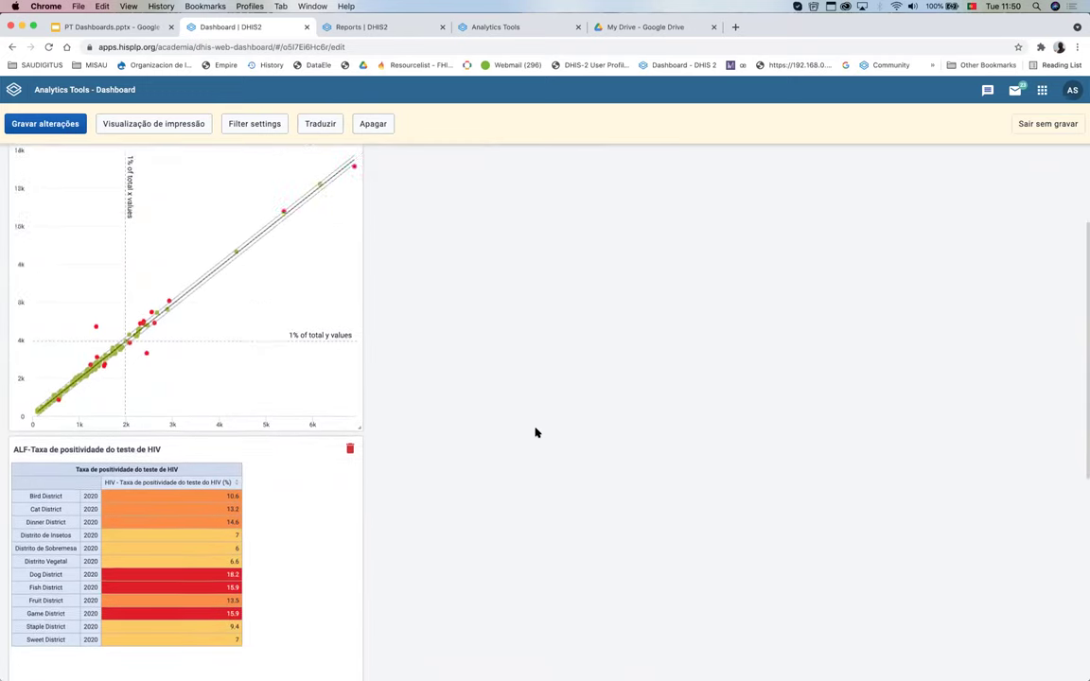
Step: Search the available items for "NOTIFICA" and insert the Notificações TBc_1.1_TB chart into the dashboard
scroll(535, 432, "up", 5)
left_click(749, 182)
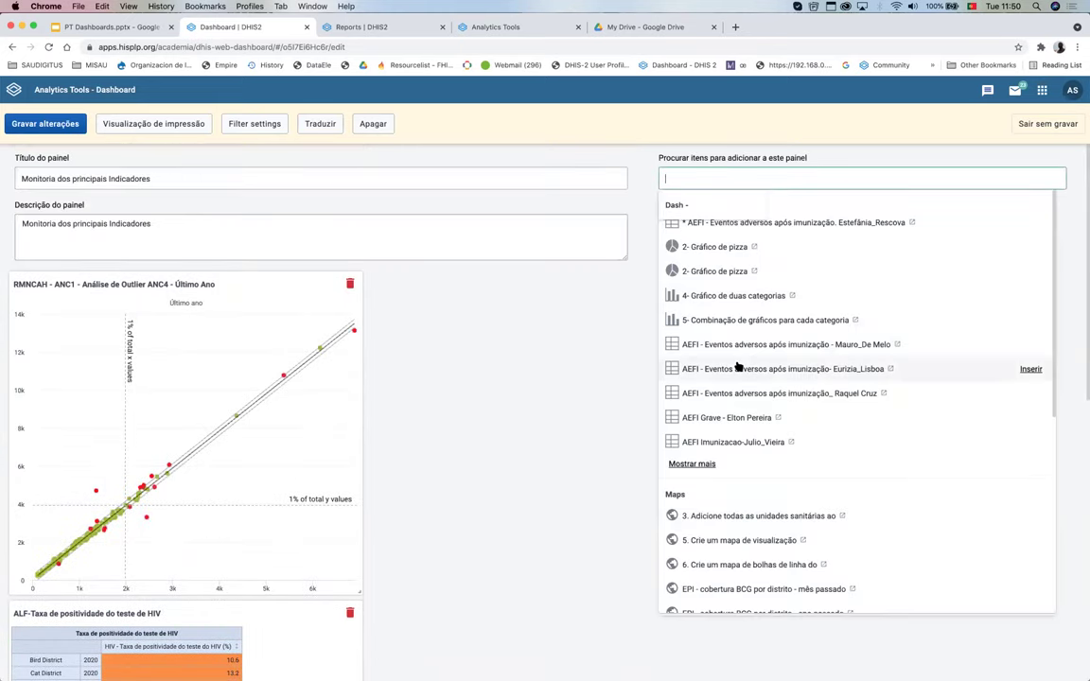
type("NOTIFICAC")
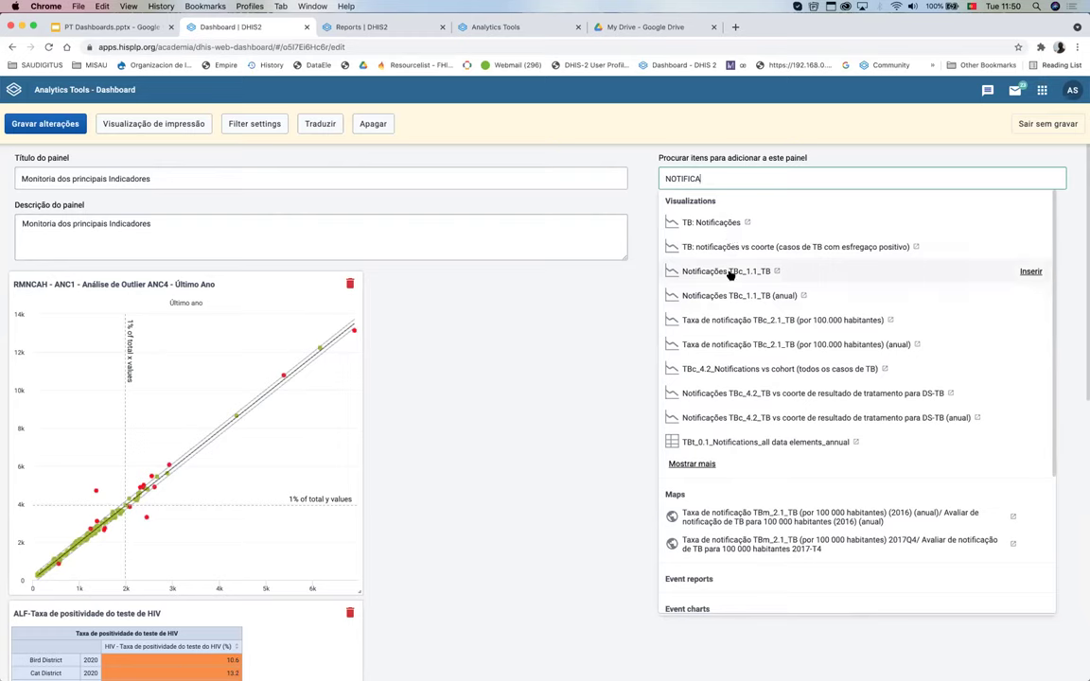
left_click(1030, 272)
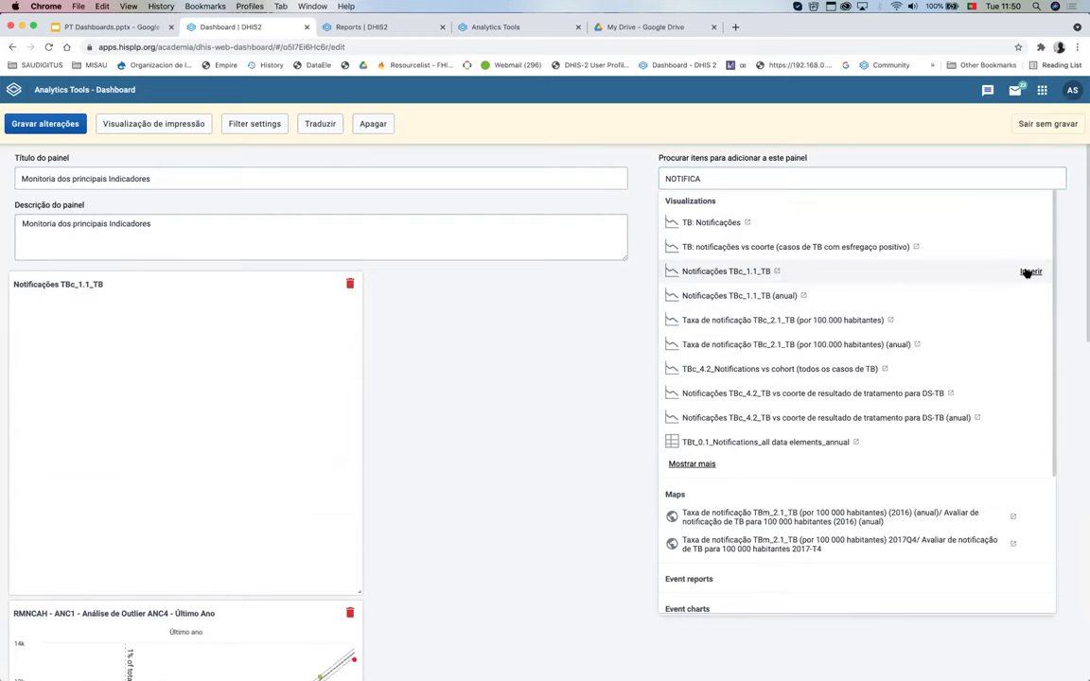
left_click(727, 321)
Step: Examine how the TB notifications chart, RMNCAH outlier chart, HIV positivity table and DPT chart are stacked on the dashboard
scroll(726, 322, "down", 15)
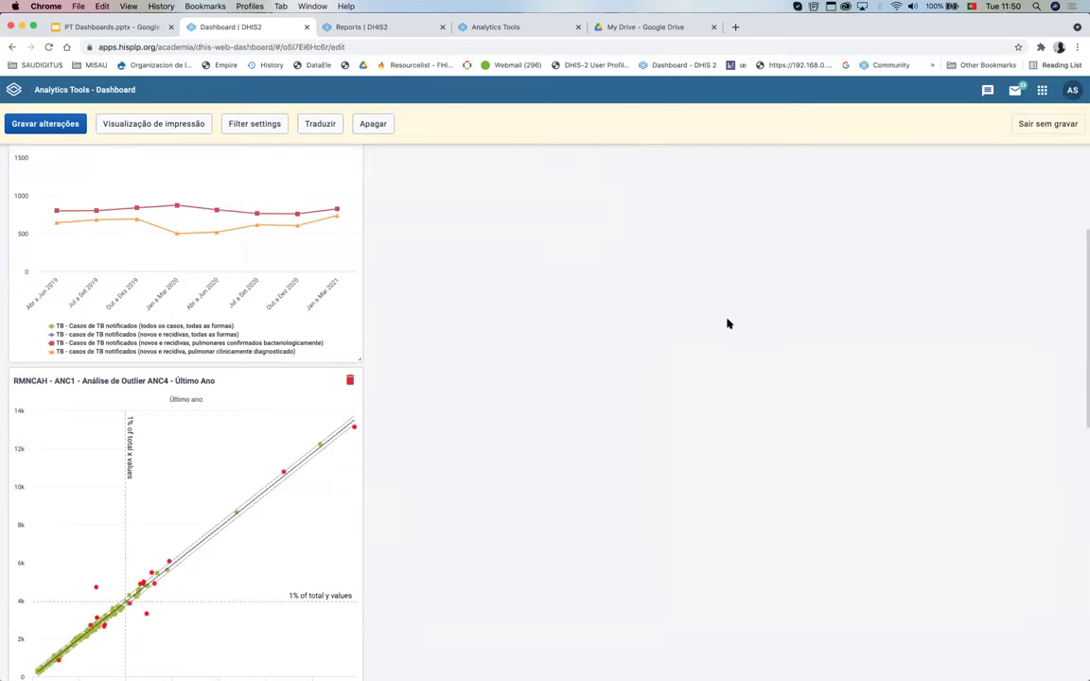
scroll(727, 324, "up", 3)
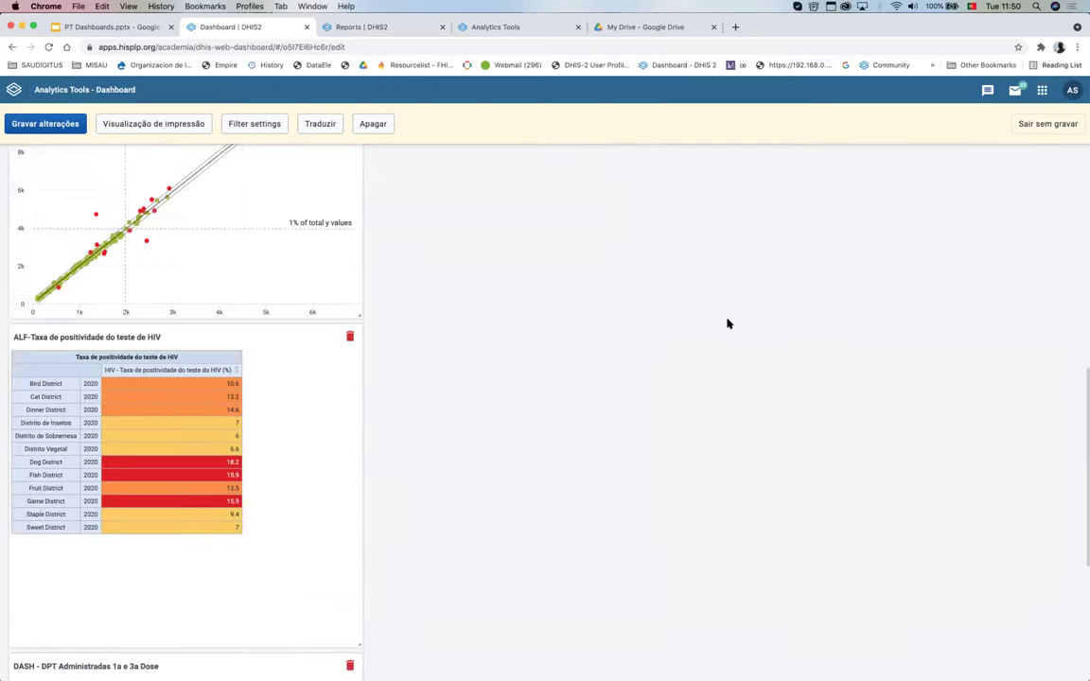
scroll(727, 322, "up", 2)
scroll(727, 321, "down", 5)
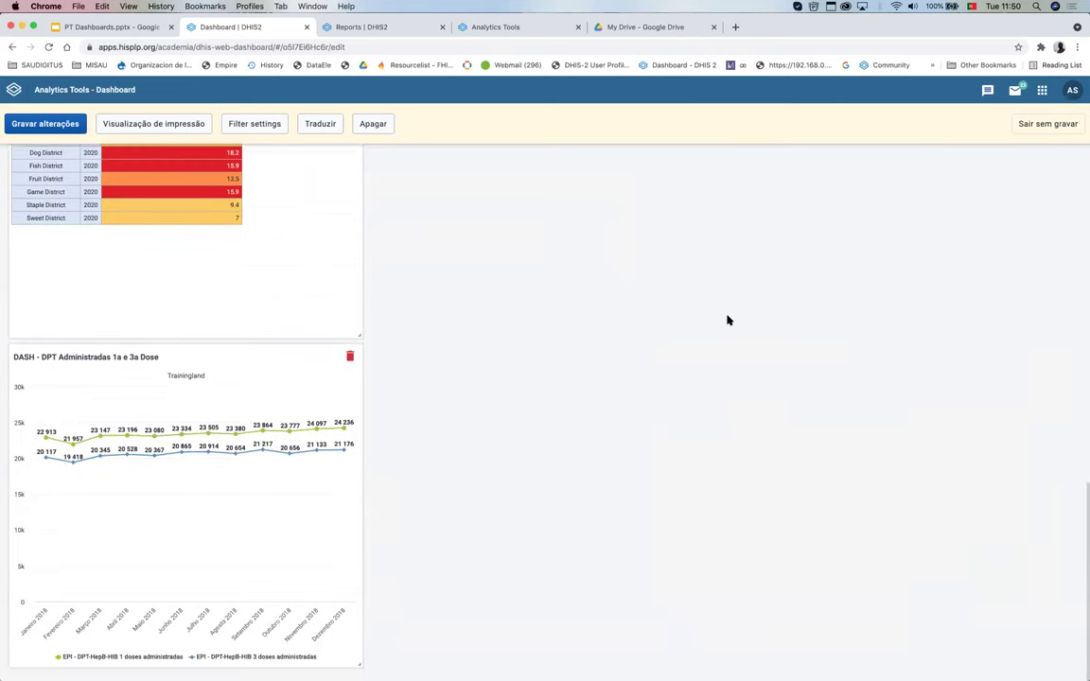
scroll(727, 320, "up", 5)
scroll(728, 320, "down", 2)
scroll(728, 321, "up", 1)
scroll(728, 321, "down", 1)
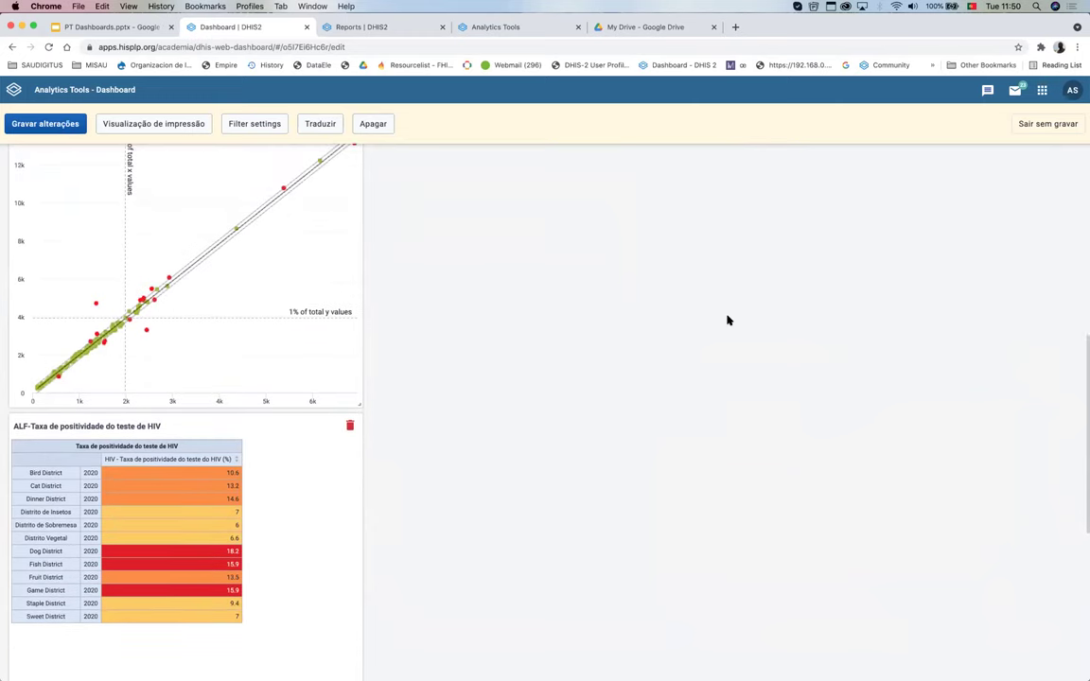
scroll(727, 321, "down", 5)
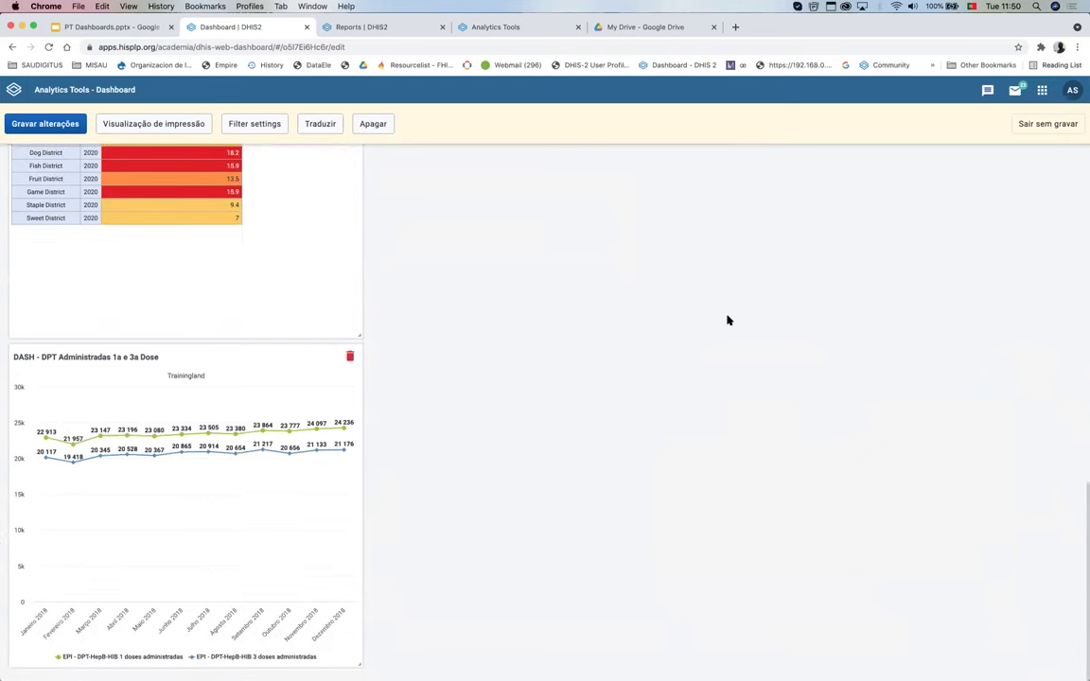
scroll(727, 320, "up", 10)
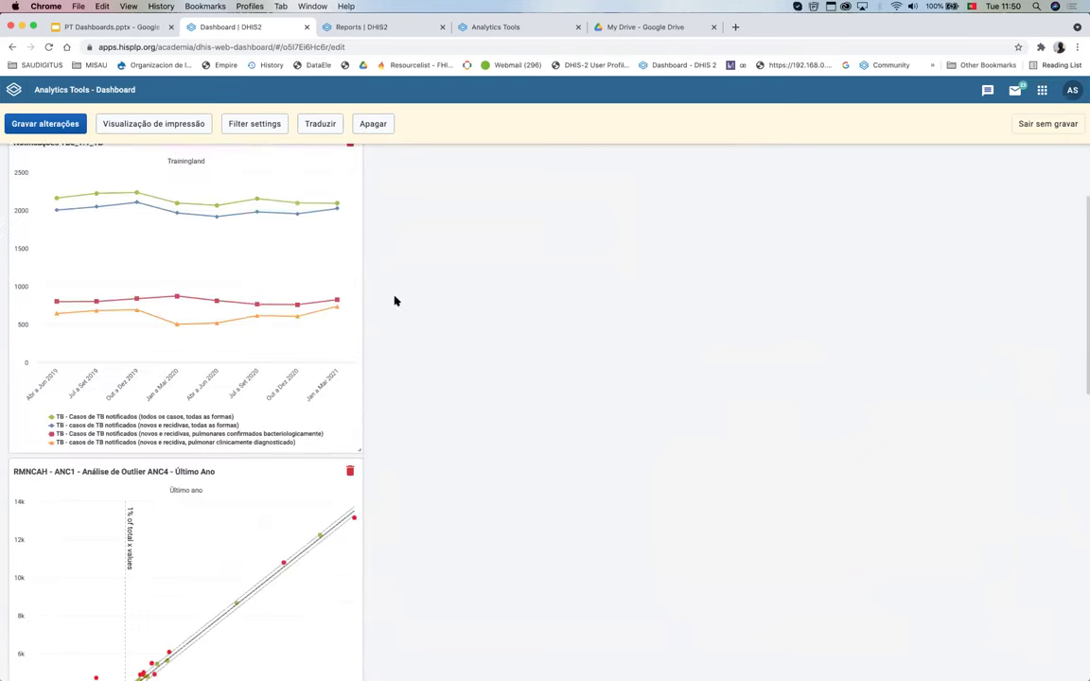
Step: Move the Notificações TBc_1.1_TB chart into the second column, beside the RMNCAH outlier chart in the first row
scroll(396, 301, "up", 2)
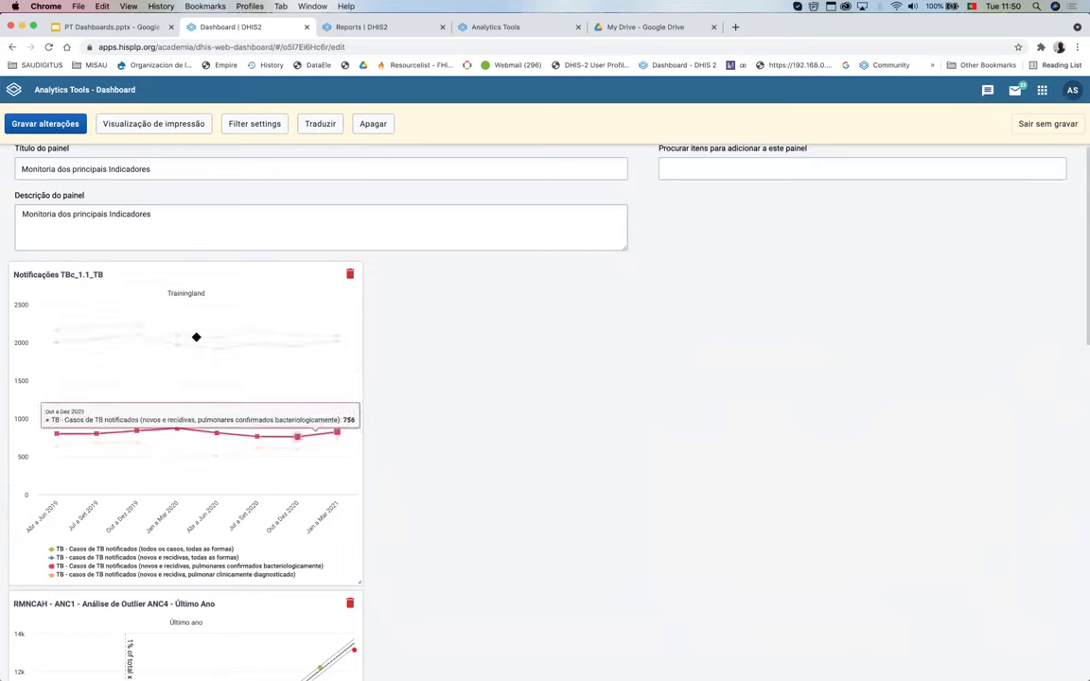
scroll(197, 336, "up", 2)
scroll(767, 492, "up", 3)
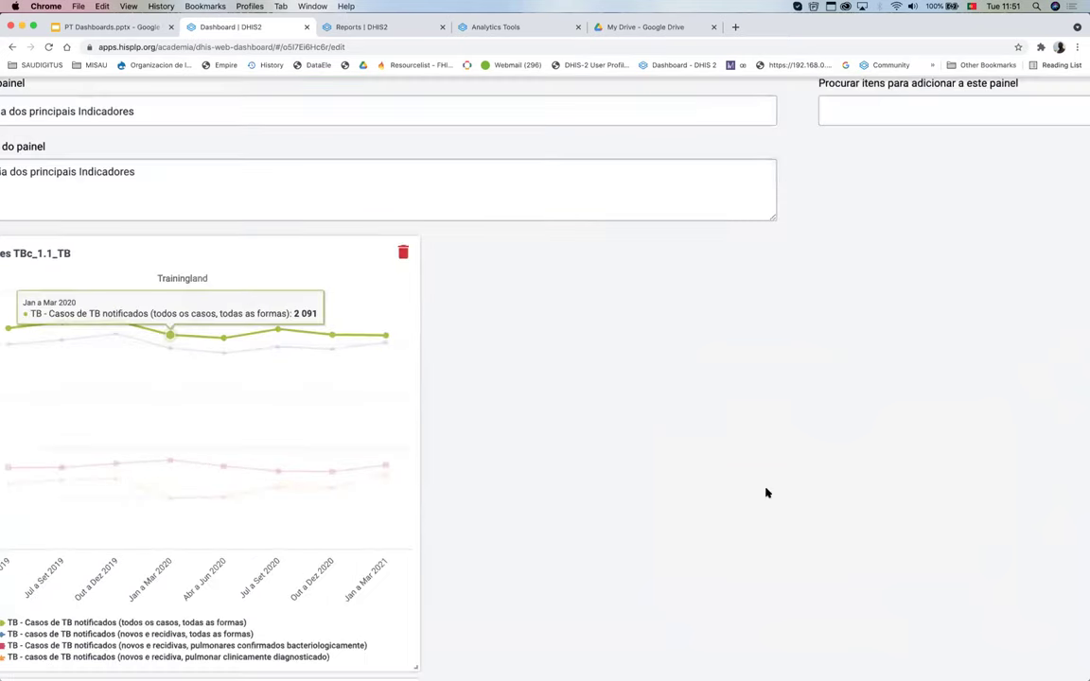
scroll(674, 468, "down", 3)
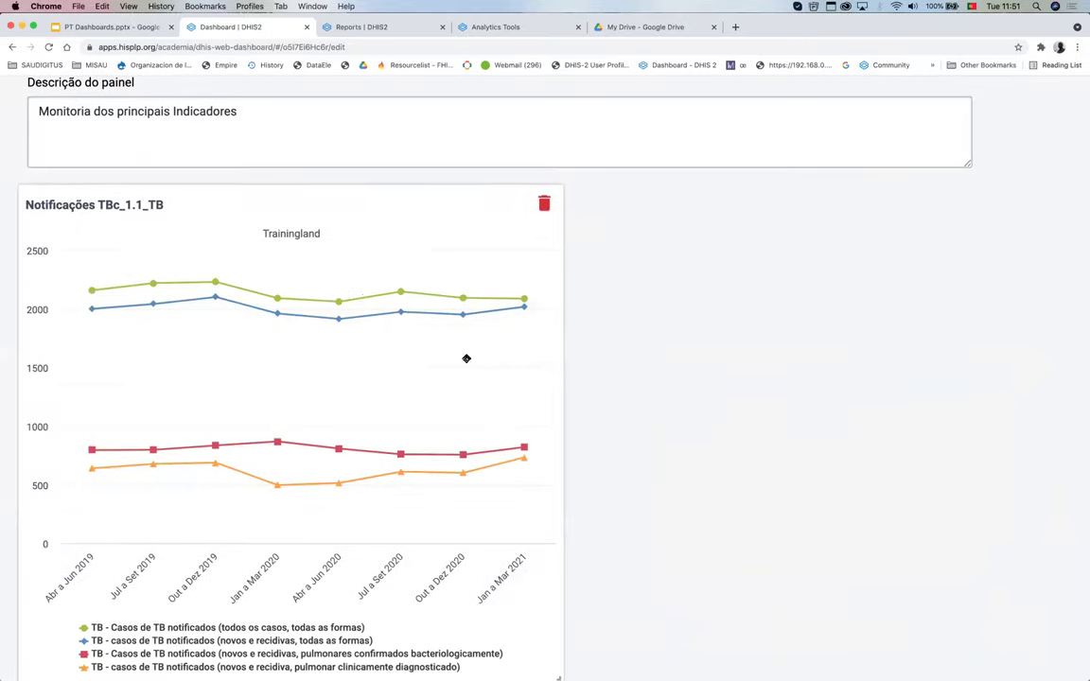
scroll(467, 357, "down", 1)
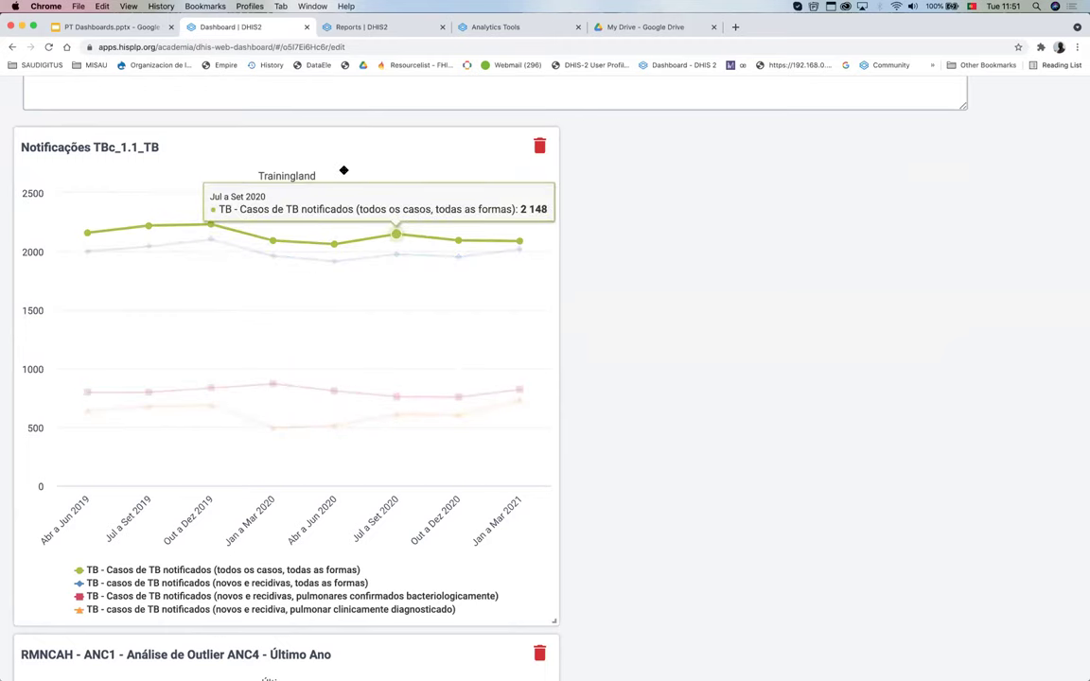
scroll(558, 337, "down", 1)
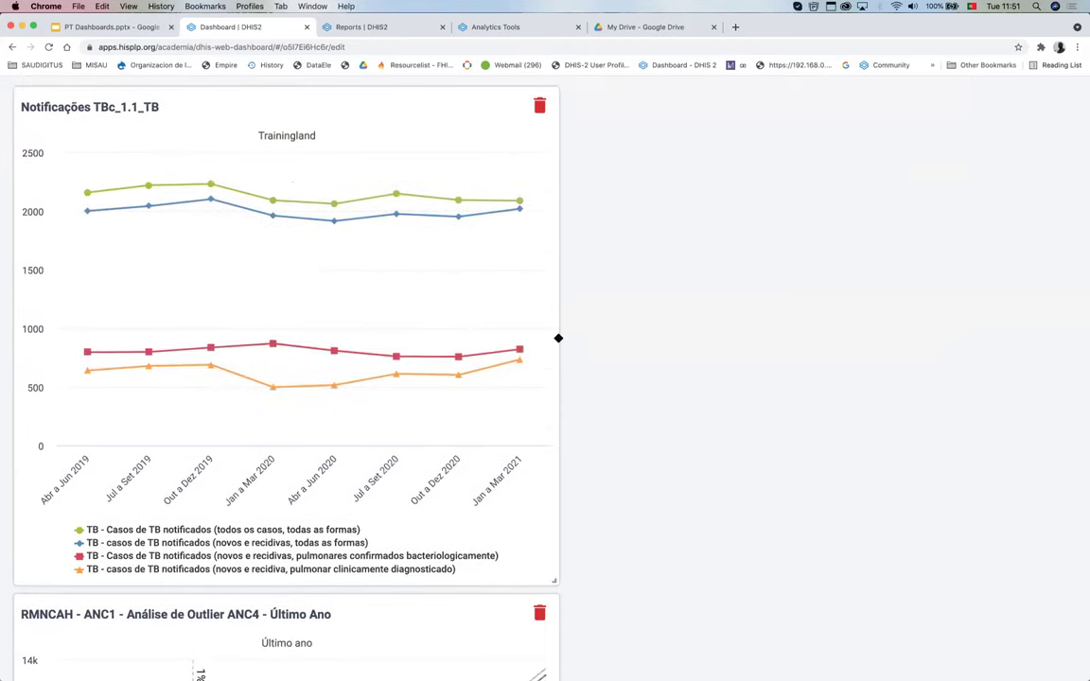
scroll(558, 338, "down", 2)
scroll(457, 277, "up", 3)
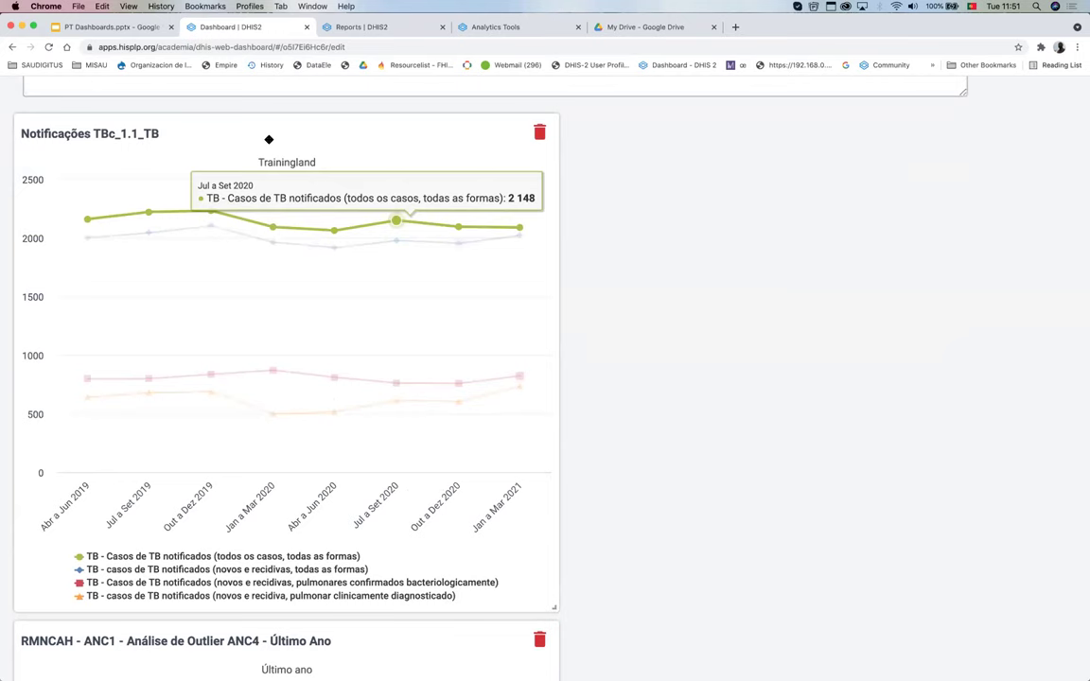
left_click_drag(544, 149, 354, 312)
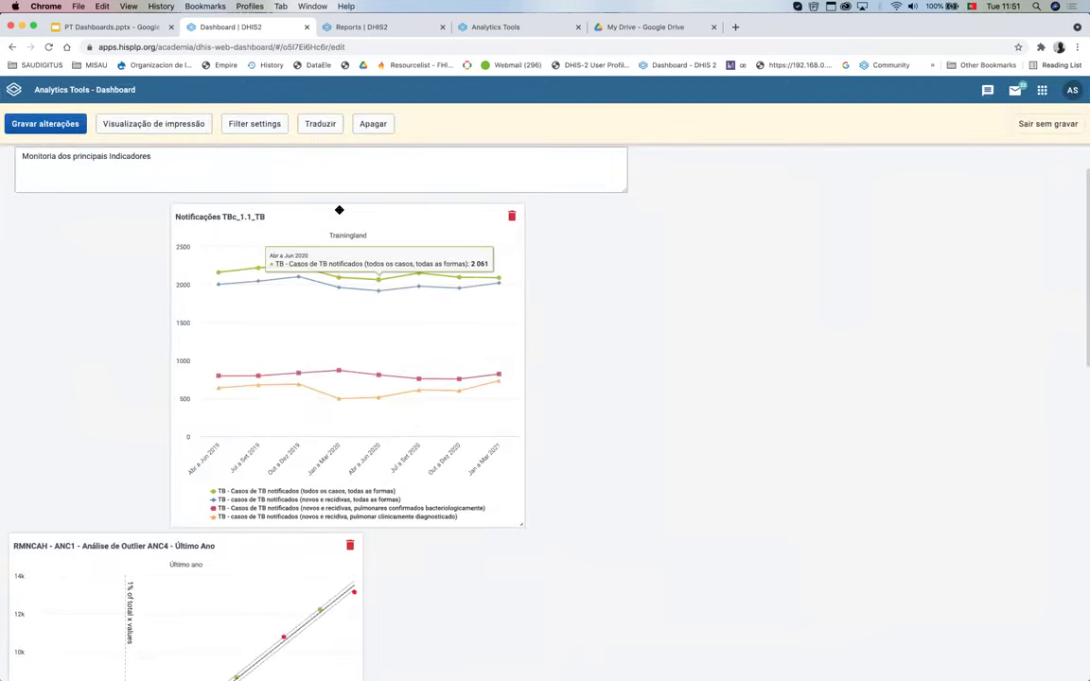
left_click_drag(557, 203, 550, 211)
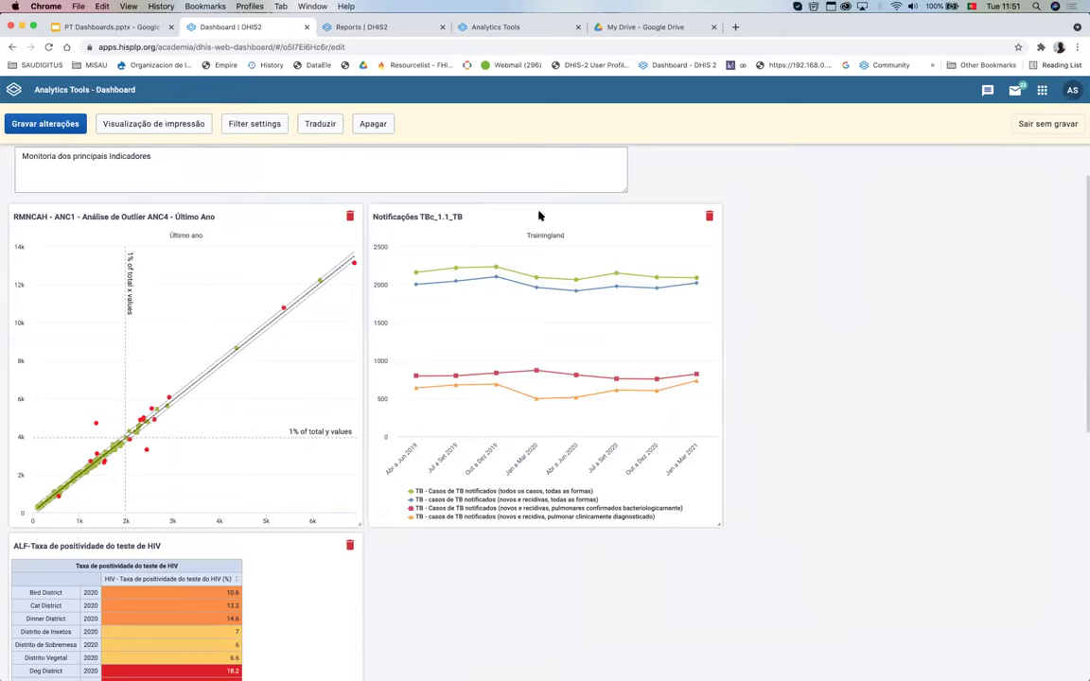
Step: Move the ALF-Taxa de positividade do teste de HIV table up to the third column of the dashboard's first row
mouse_move(473, 268)
scroll(703, 337, "down", 3)
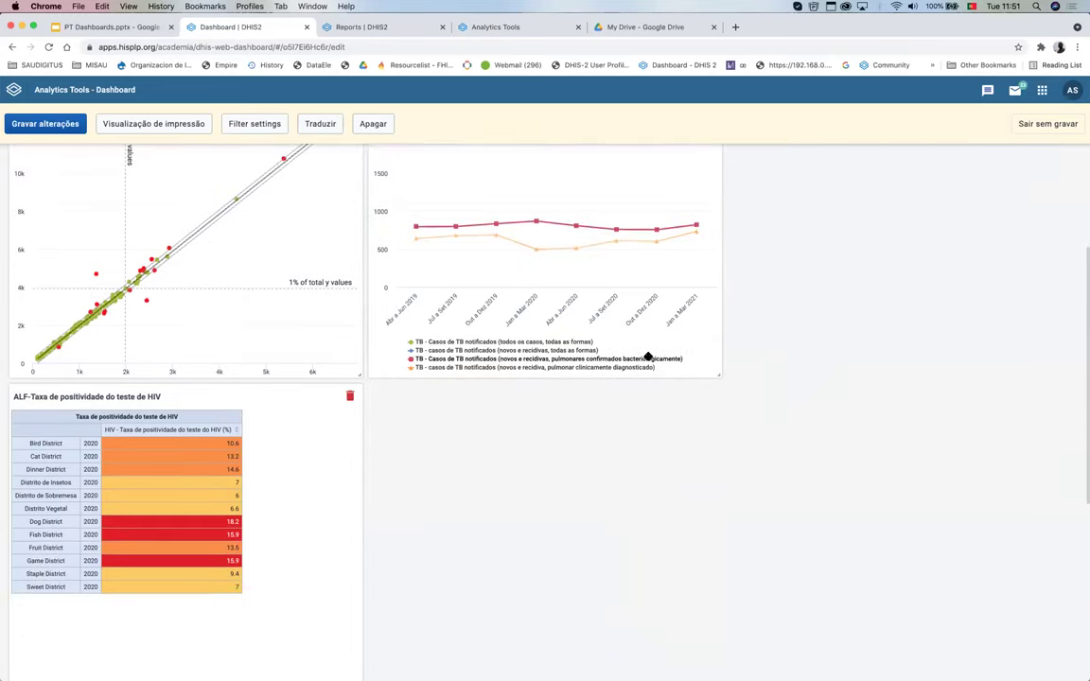
scroll(647, 355, "up", 4)
scroll(647, 356, "down", 3)
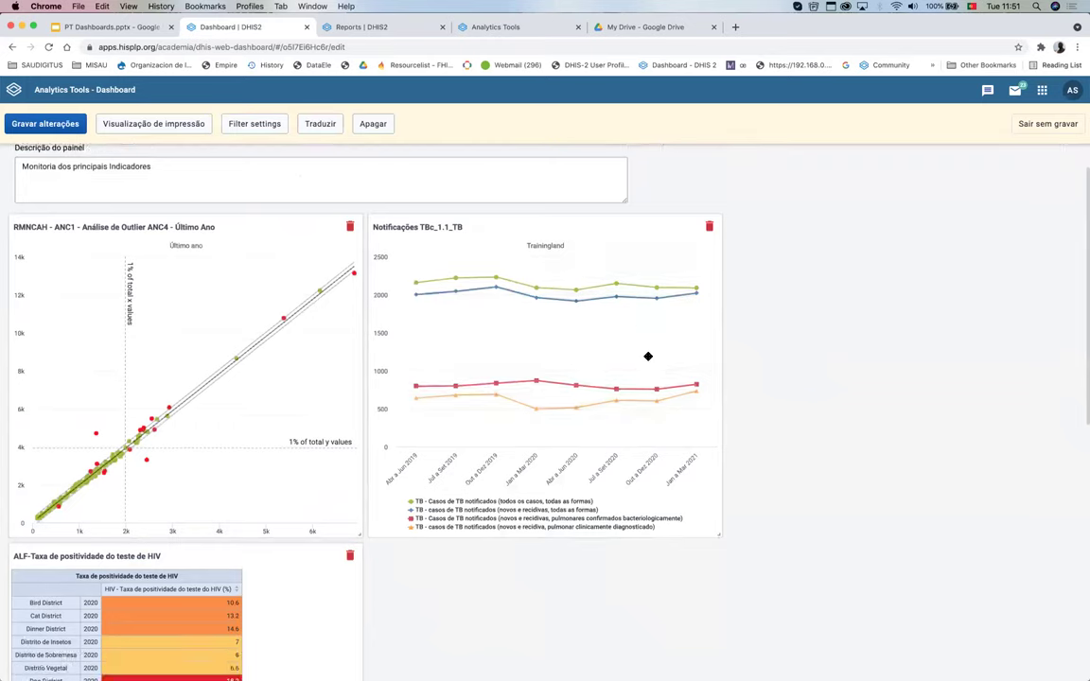
scroll(182, 426, "down", 1)
left_click_drag(179, 423, 888, 285)
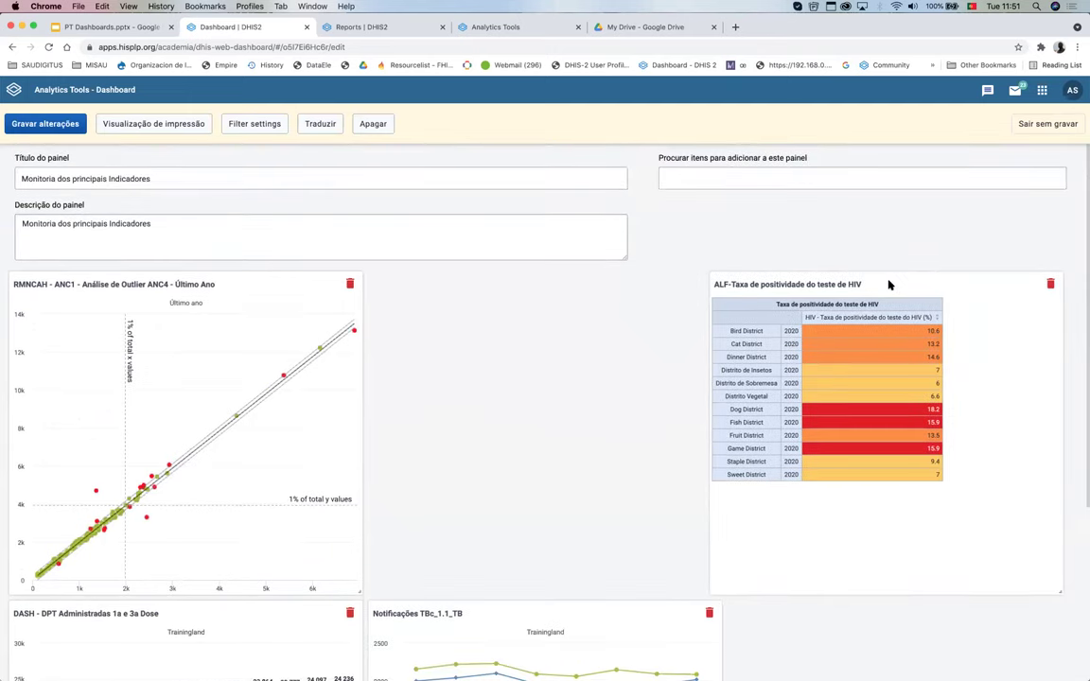
Step: Examine how the DPT and TB charts in the second row sit below the RMNCAH outlier chart and HIV positivity table
scroll(601, 498, "down", 5)
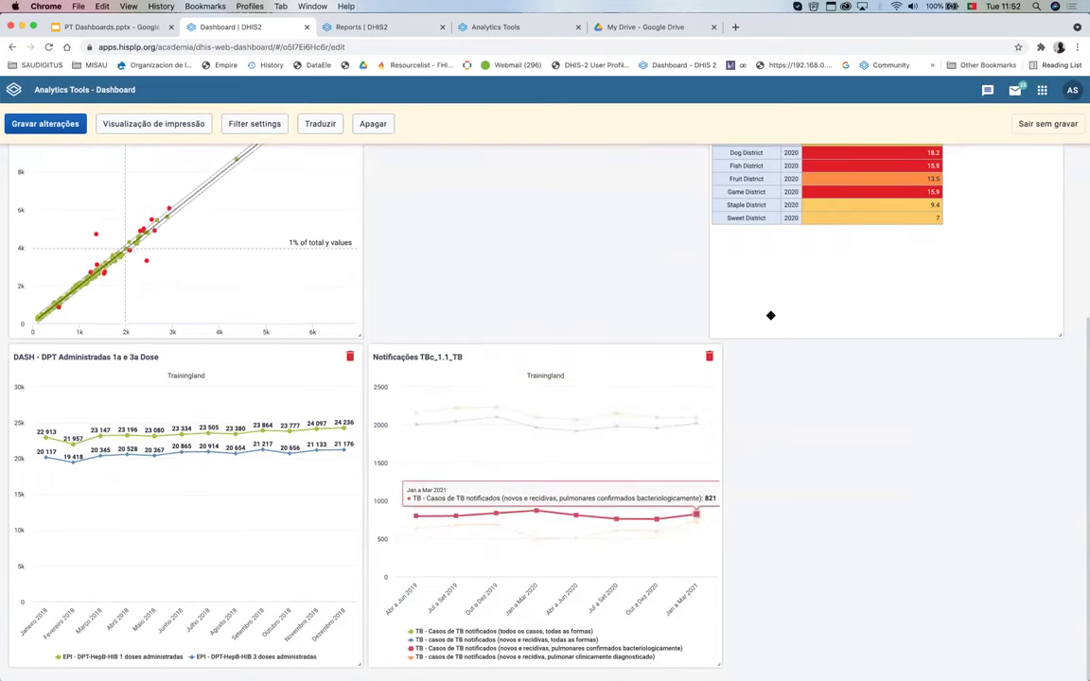
scroll(770, 315, "up", 5)
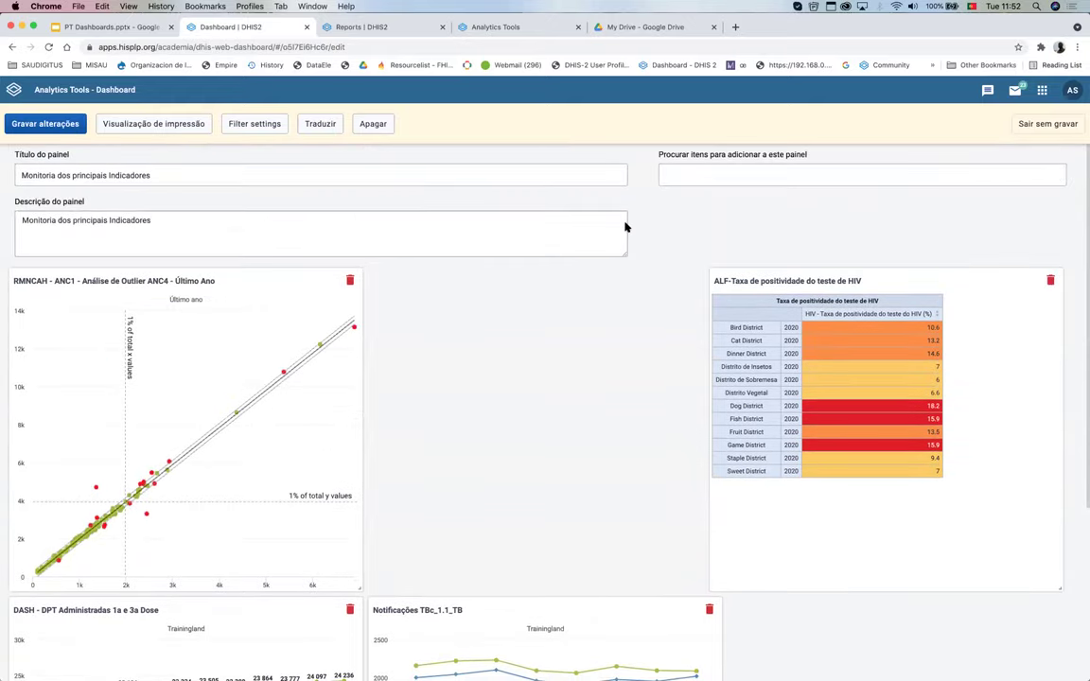
scroll(622, 282, "down", 2)
scroll(681, 293, "down", 3)
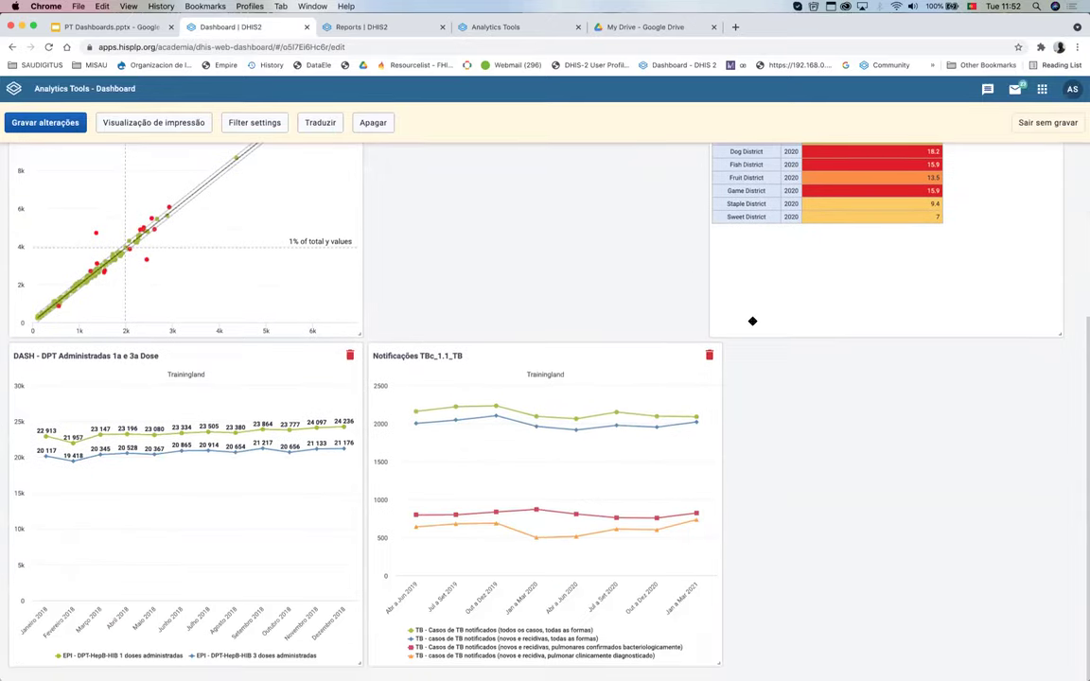
scroll(751, 320, "up", 5)
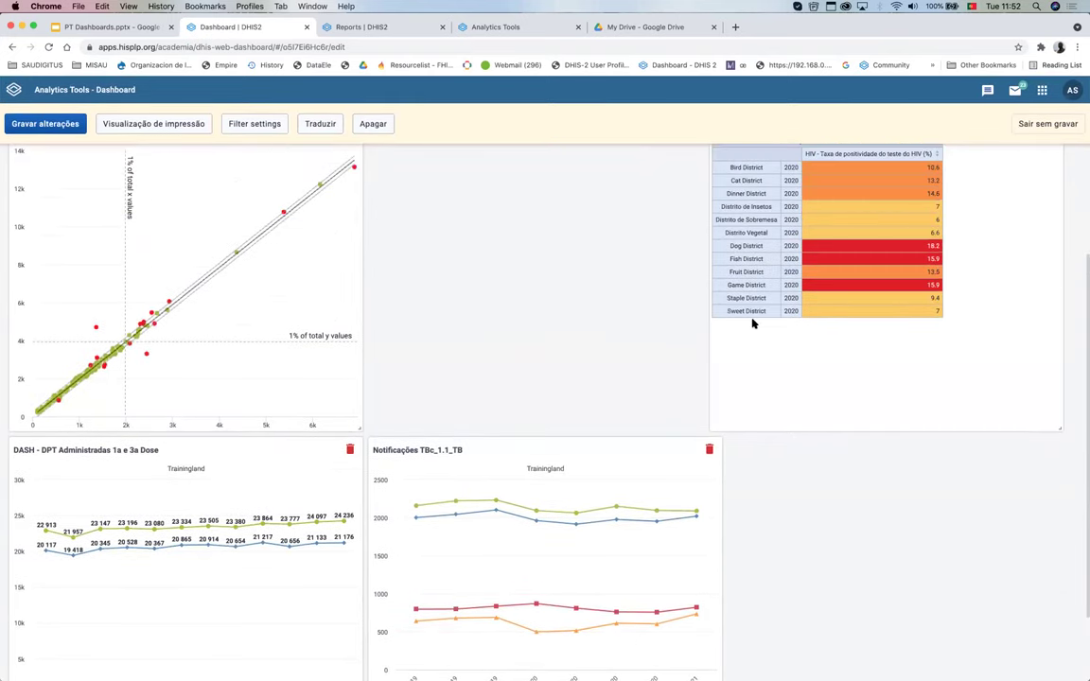
scroll(816, 389, "down", 5)
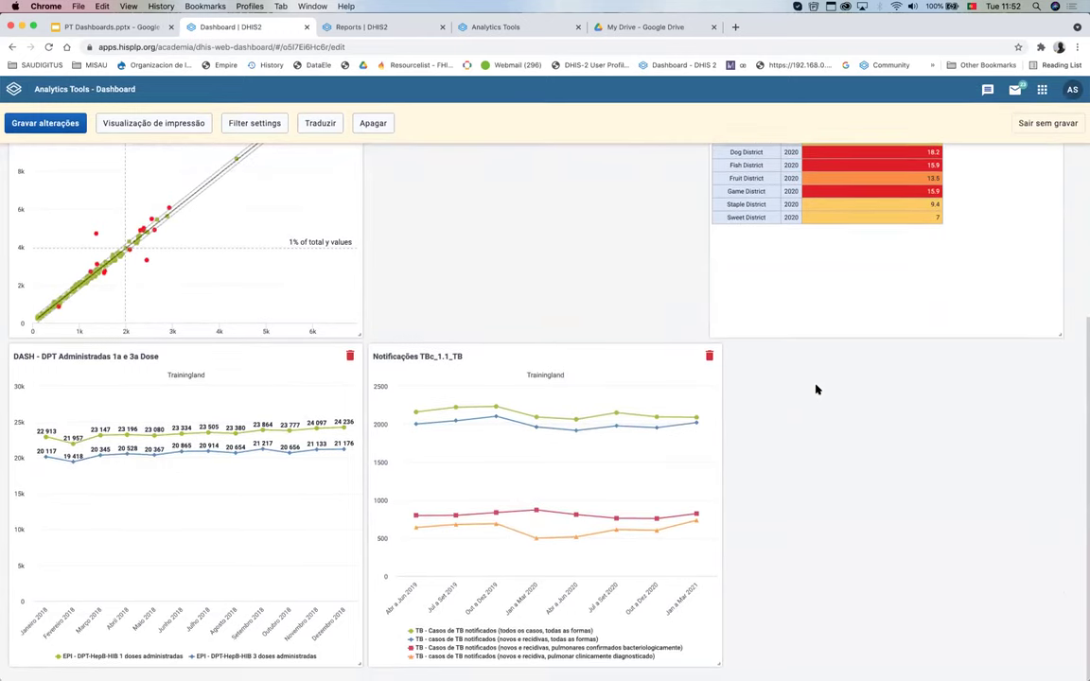
scroll(966, 445, "up", 3)
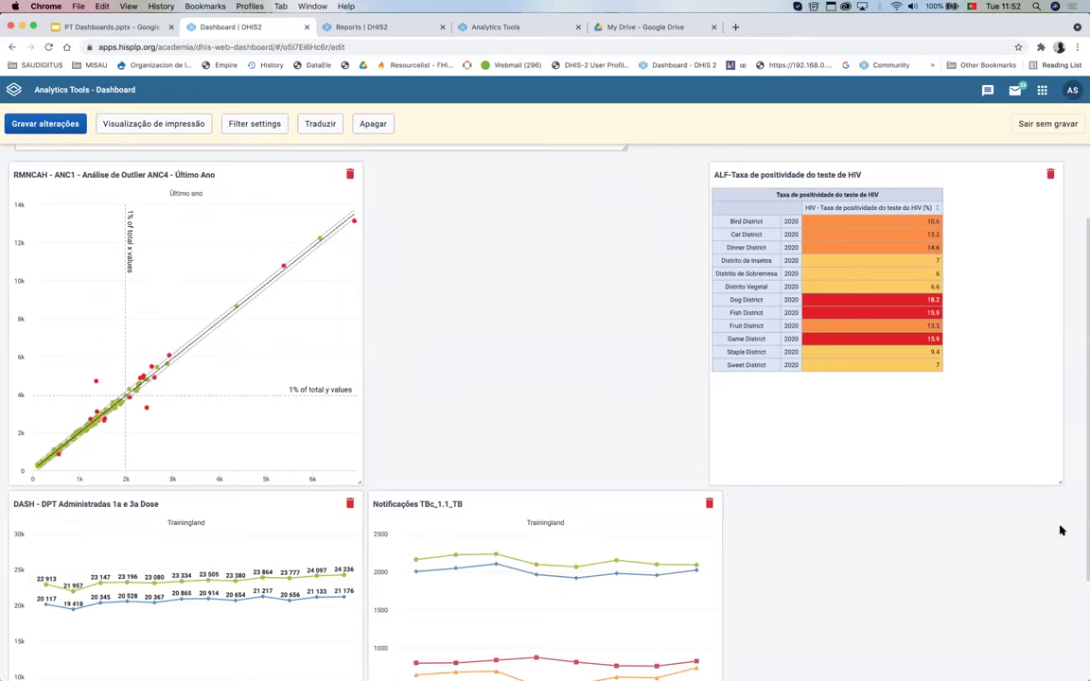
Step: Shrink the ALF-Taxa de positividade do teste de HIV table to a small tile, narrower and shorter than its contents
scroll(1060, 477, "up", 5, "ctrl")
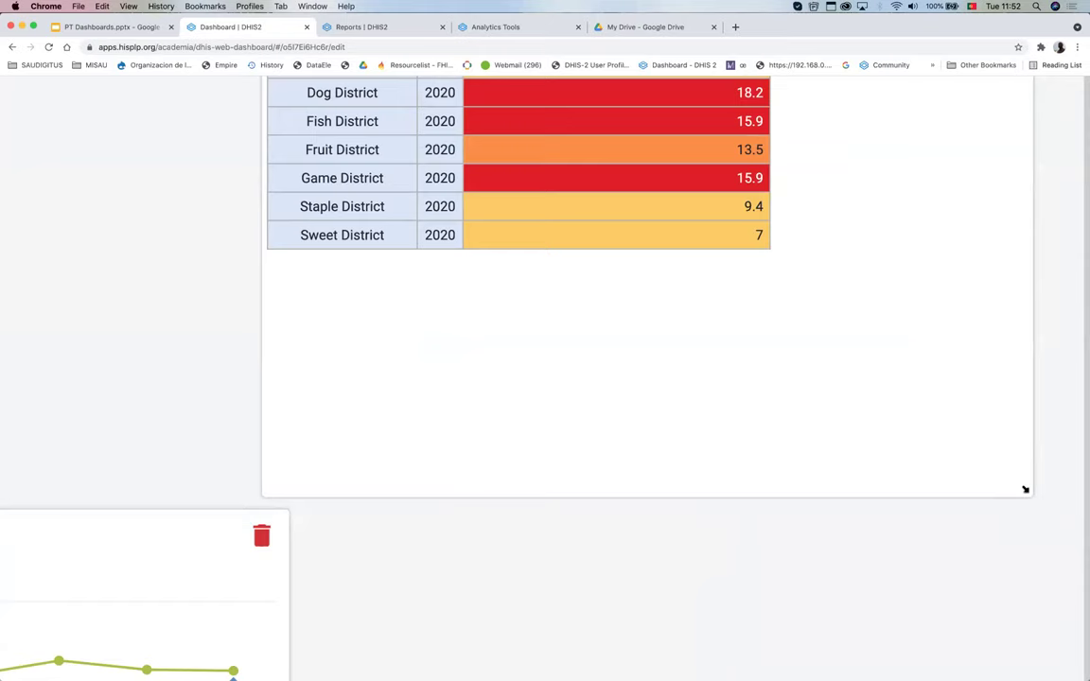
left_click_drag(979, 431, 1000, 370)
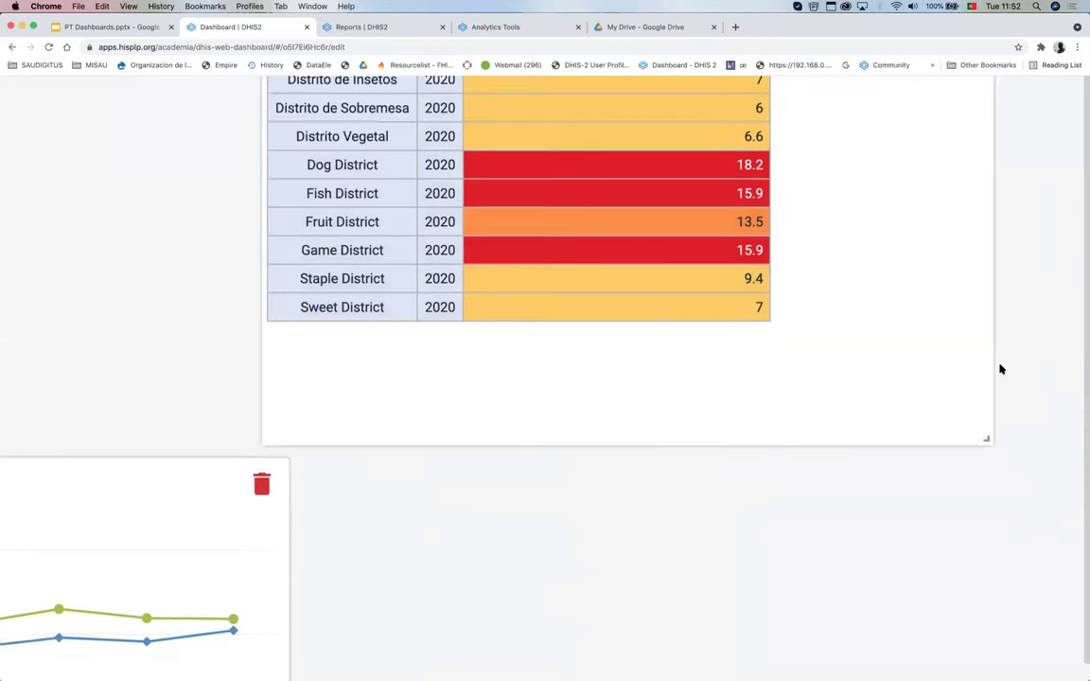
scroll(1000, 370, "up", 2)
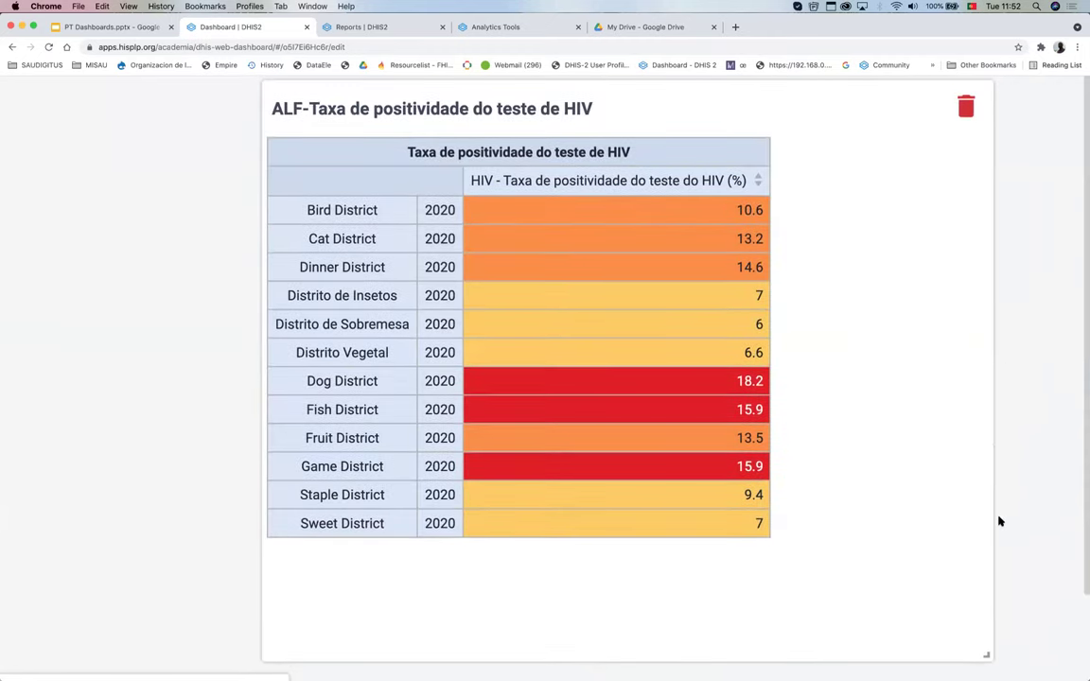
left_click_drag(985, 654, 584, 408)
scroll(504, 361, "down", 3)
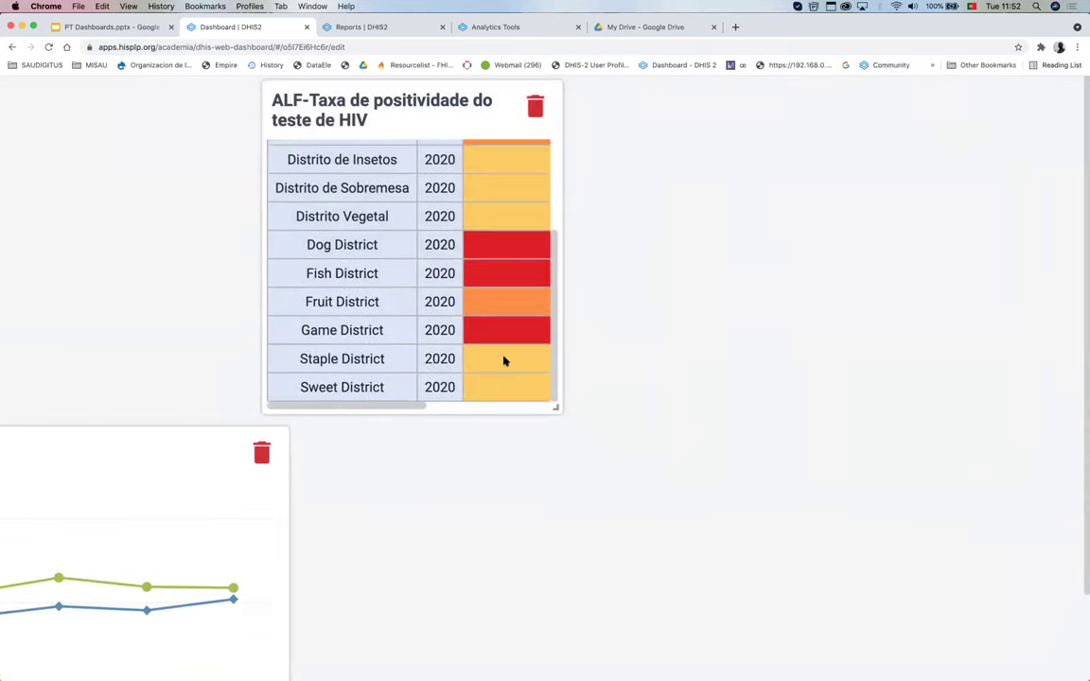
Step: Examine how the cut-off rows and columns of the shrunken HIV positivity table can be reached inside its tile
scroll(505, 360, "right", 3)
scroll(504, 361, "left", 3)
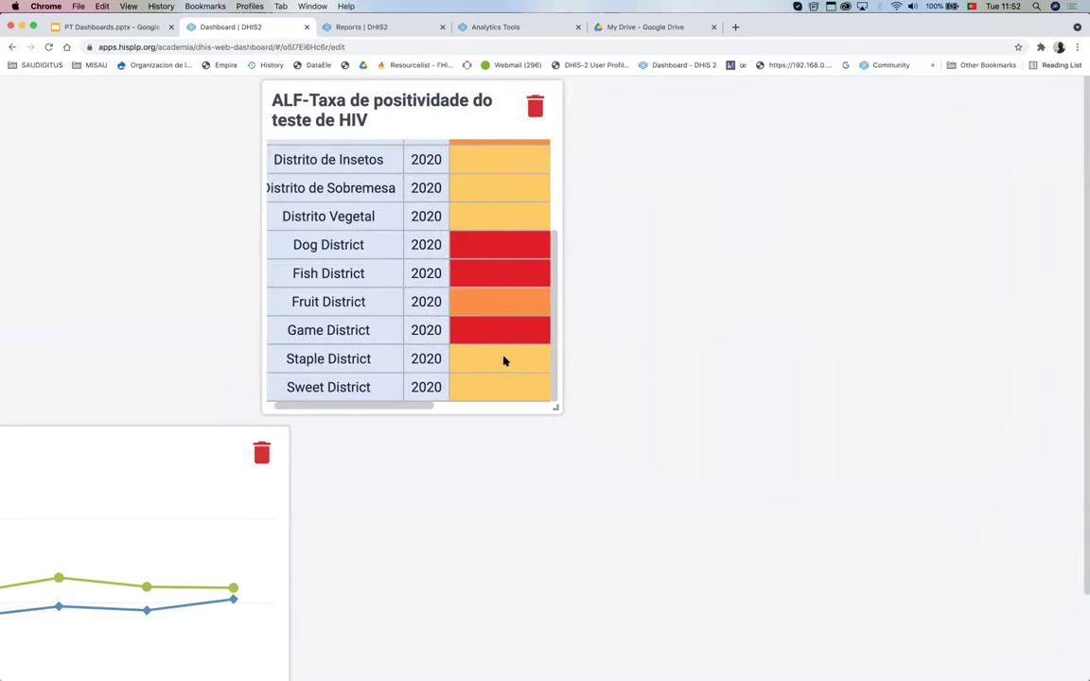
scroll(504, 361, "down", 3)
scroll(504, 360, "up", 5)
scroll(504, 360, "up", 1)
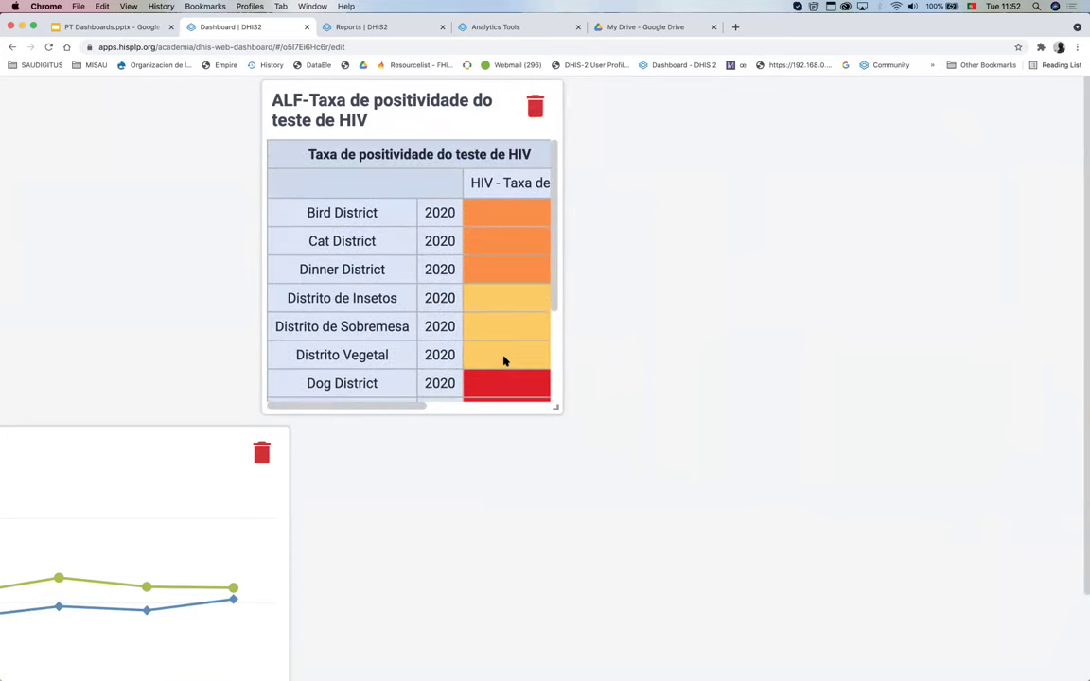
scroll(476, 323, "right", 3)
scroll(476, 323, "left", 3)
Step: Enlarge the HIV positivity table until all district rows and the full value column fit, and shift it slightly to the right
mouse_move(554, 407)
left_mouse_down()
mouse_move(631, 467)
mouse_move(672, 440)
mouse_move(676, 421)
mouse_move(768, 411)
mouse_move(810, 422)
mouse_move(776, 427)
mouse_move(797, 422)
mouse_move(793, 515)
mouse_move(787, 484)
left_mouse_up()
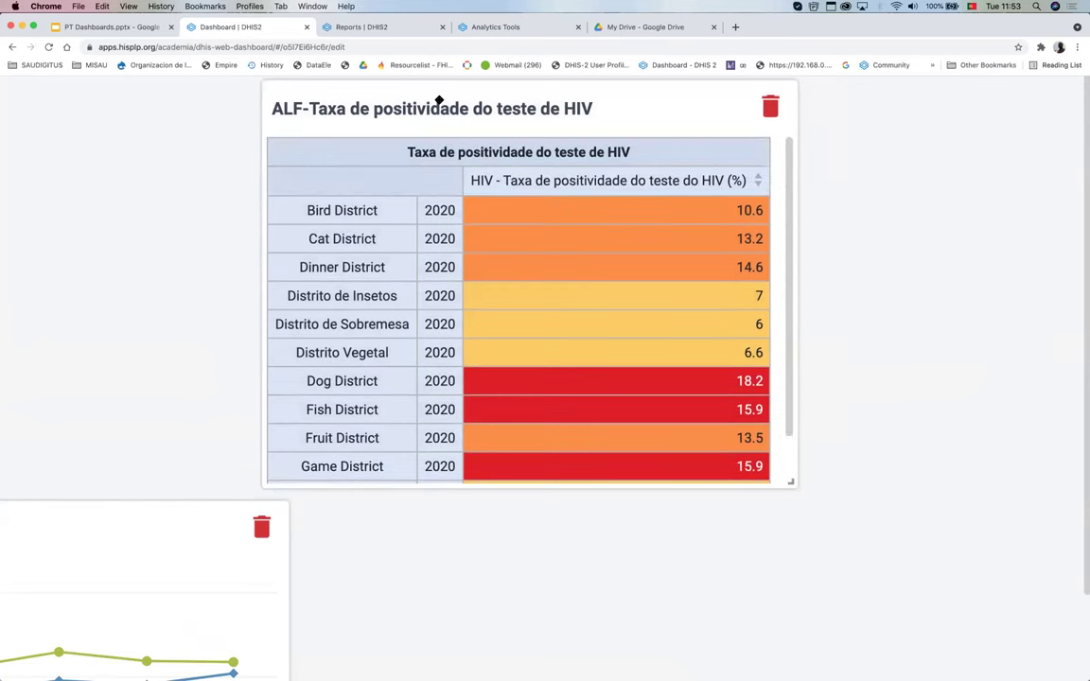
left_click_drag(438, 92, 516, 93)
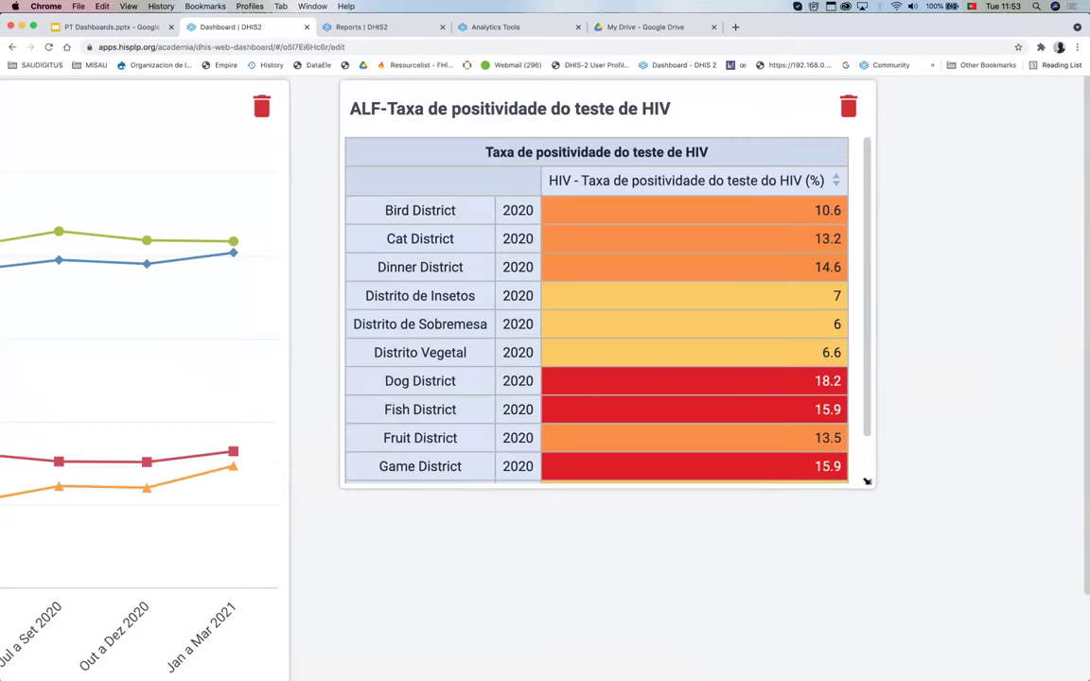
left_click_drag(864, 527, 861, 522)
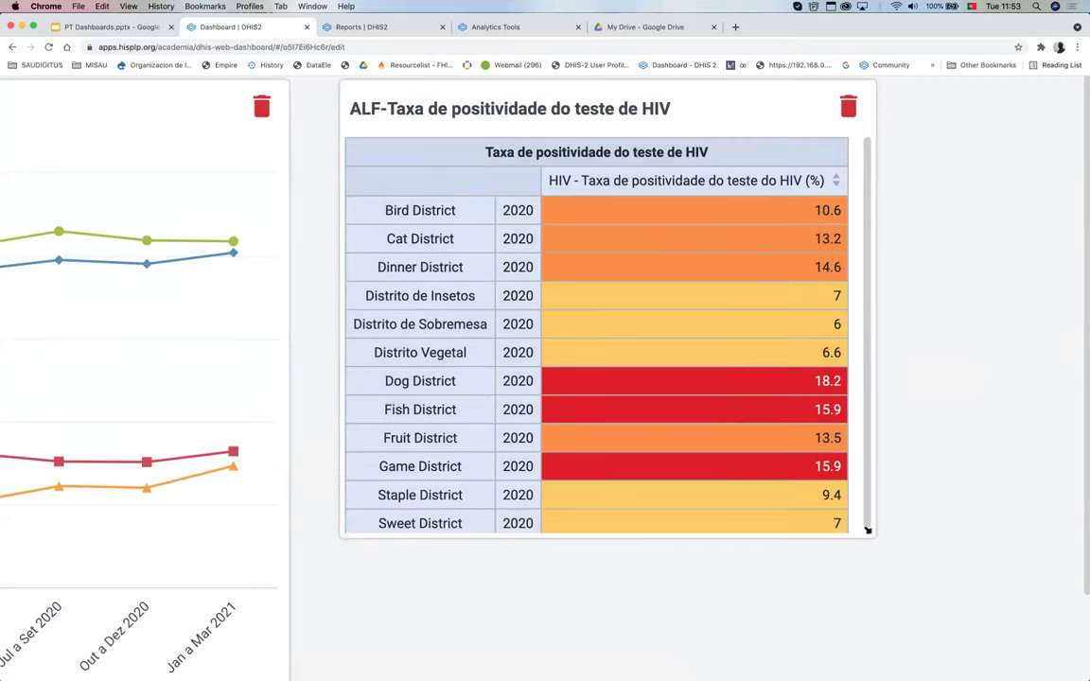
left_click_drag(861, 567, 868, 568)
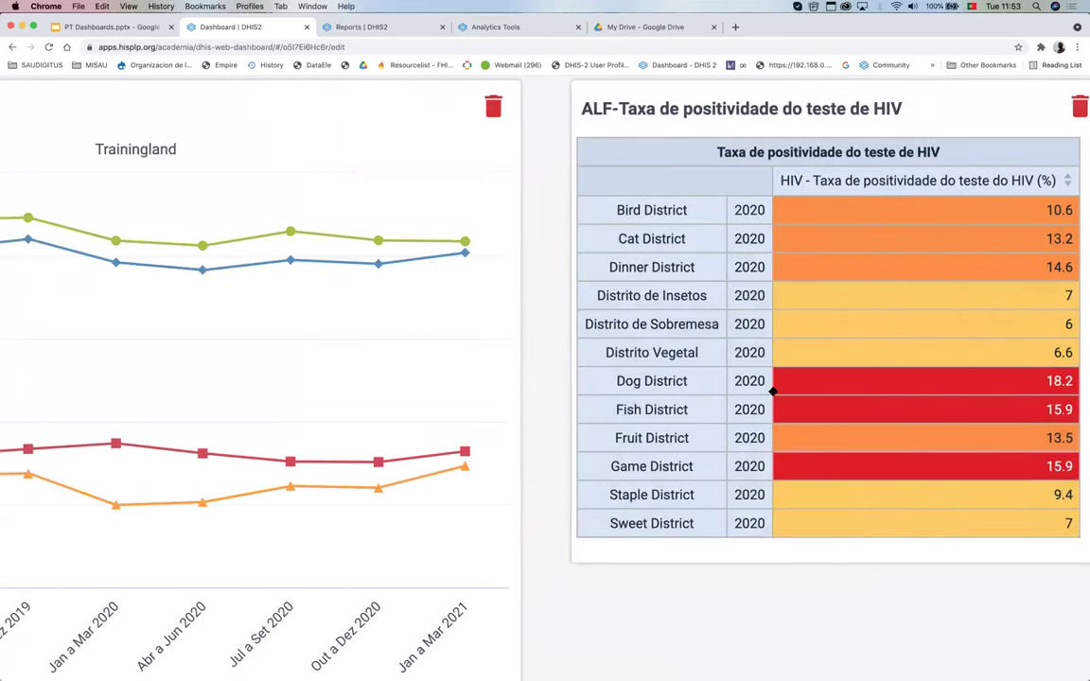
scroll(773, 390, "down", 5)
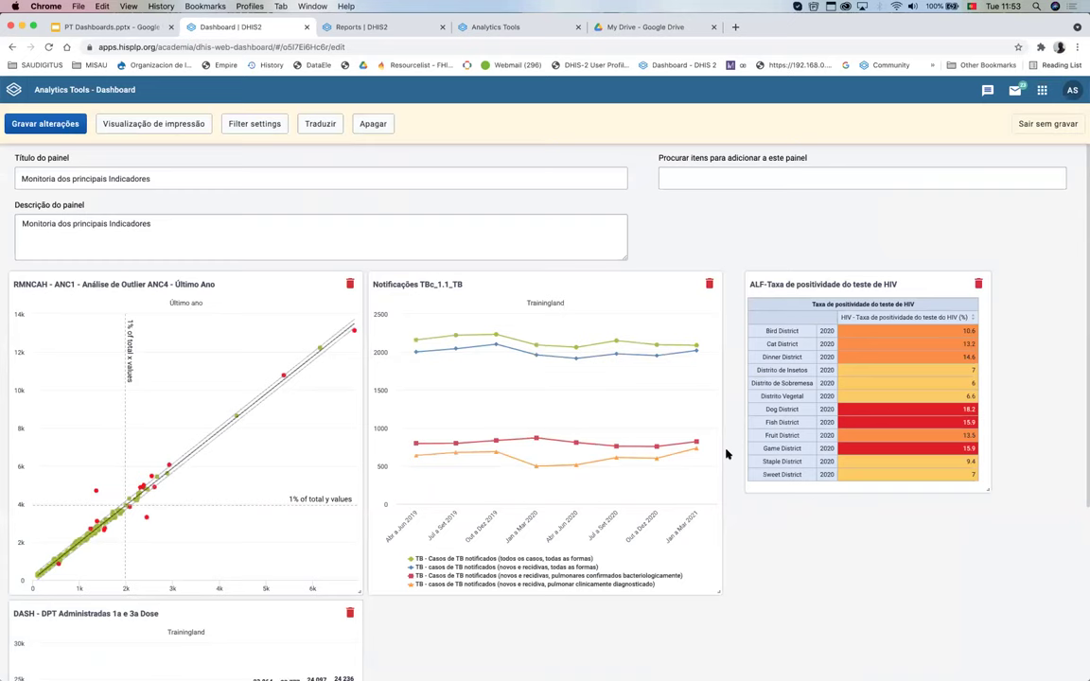
Step: Align the HIV positivity table directly beside the TB notifications chart and enlarge it to match the size of the other first-row charts
left_click_drag(903, 289, 908, 288)
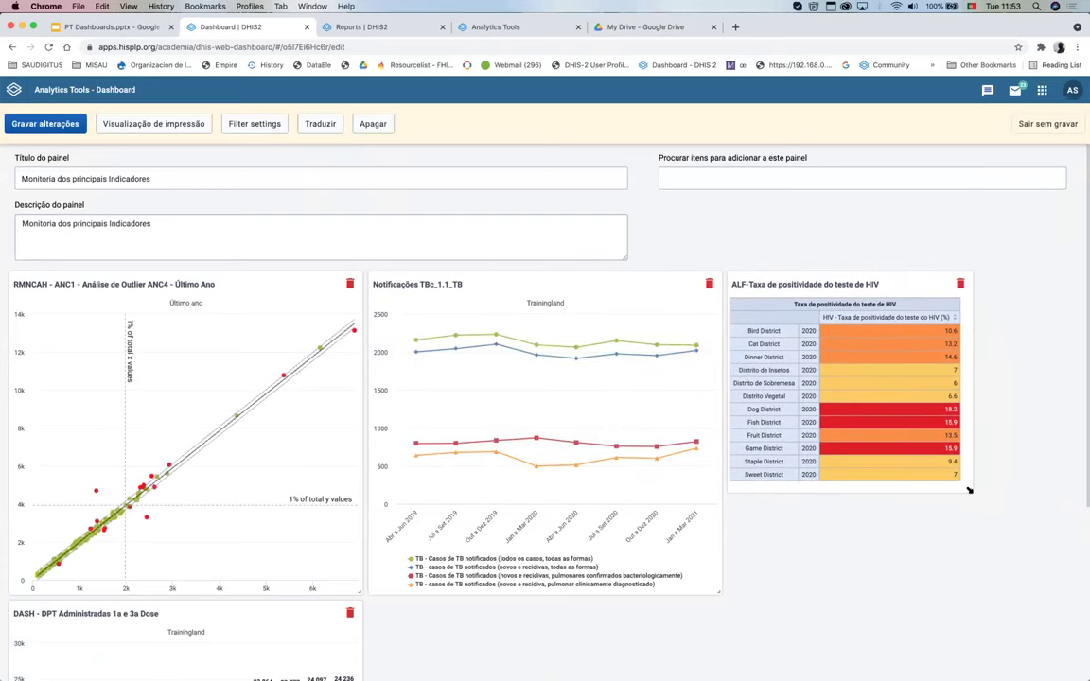
left_click_drag(972, 494, 1069, 651)
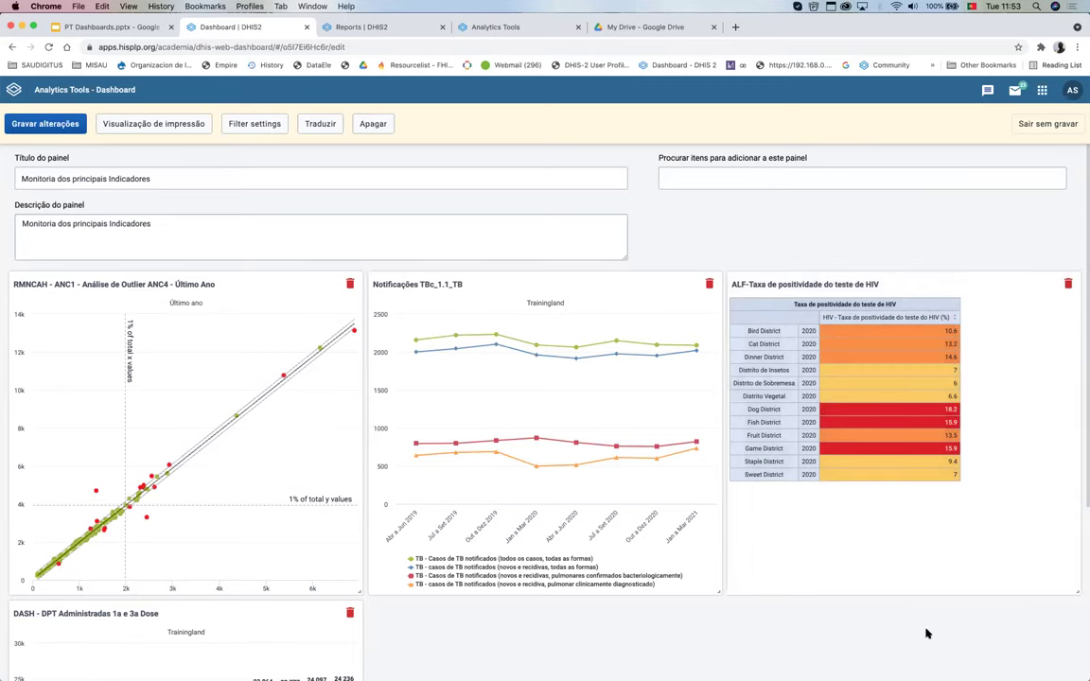
Step: Widen the DASH - DPT Administradas 1a e 3a Dose chart to span the full width of the dashboard's second row
scroll(482, 516, "down", 3)
scroll(481, 516, "down", 2)
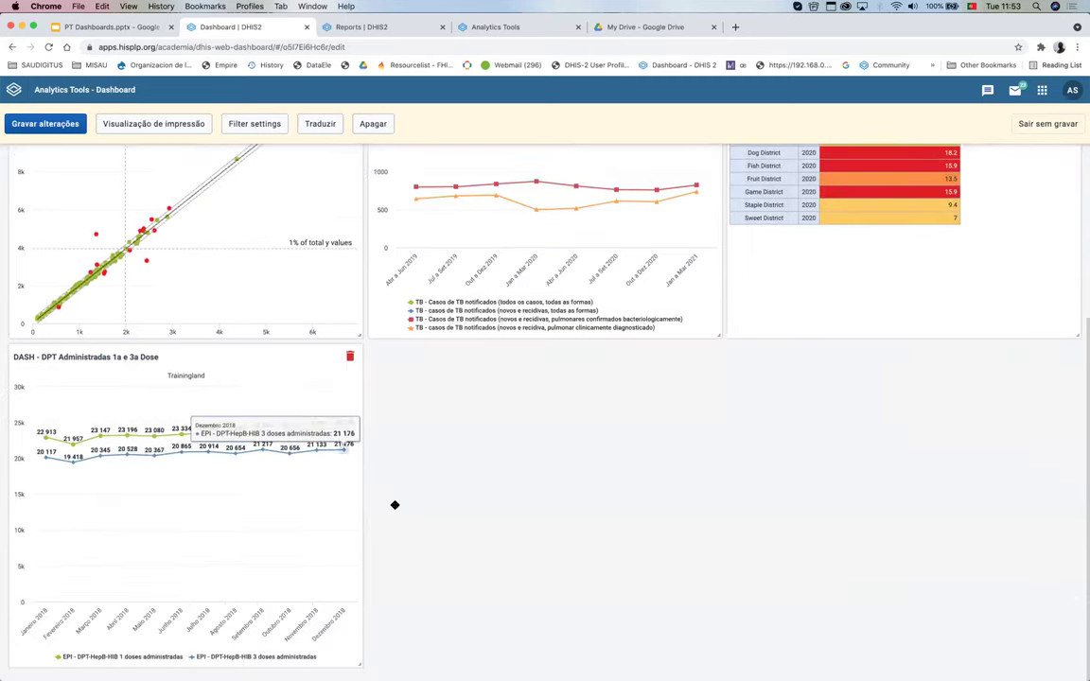
mouse_move(356, 659)
left_mouse_down()
mouse_move(382, 656)
mouse_move(361, 661)
left_mouse_up()
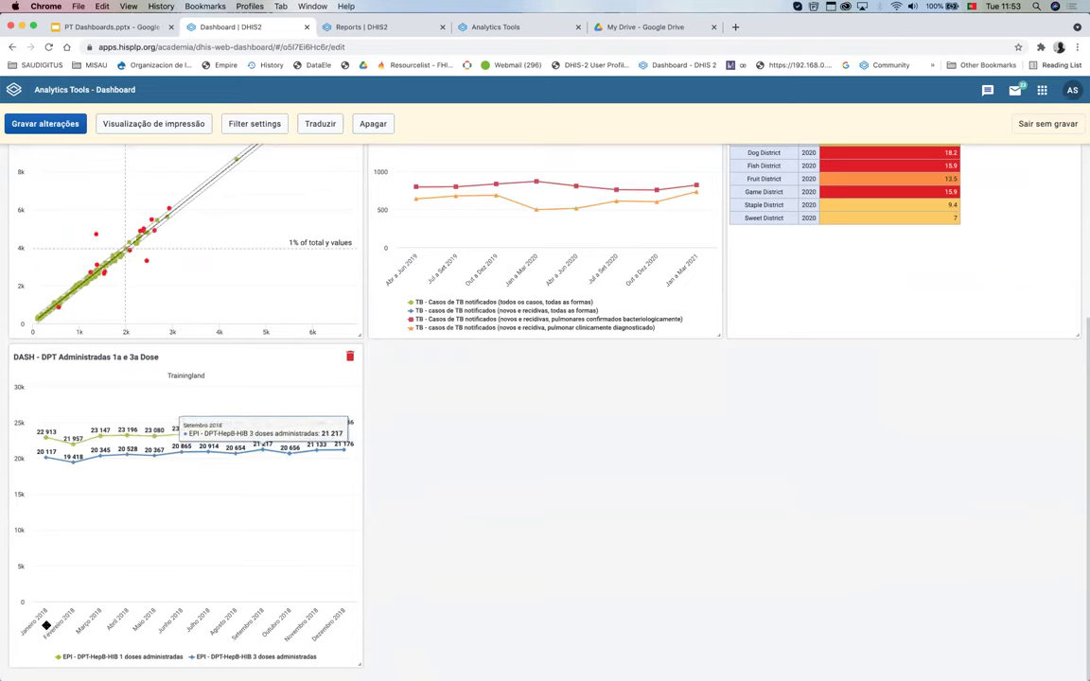
left_click_drag(658, 665, 1064, 672)
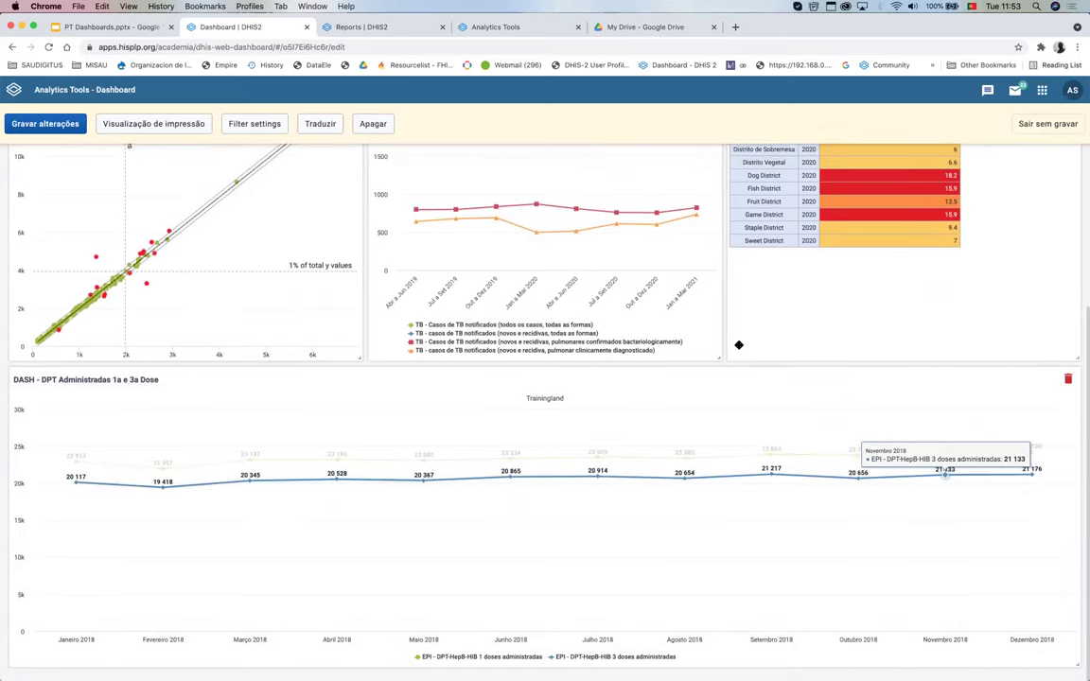
Step: Review the finished arrangement of all four items and save the dashboard changes
mouse_move(756, 414)
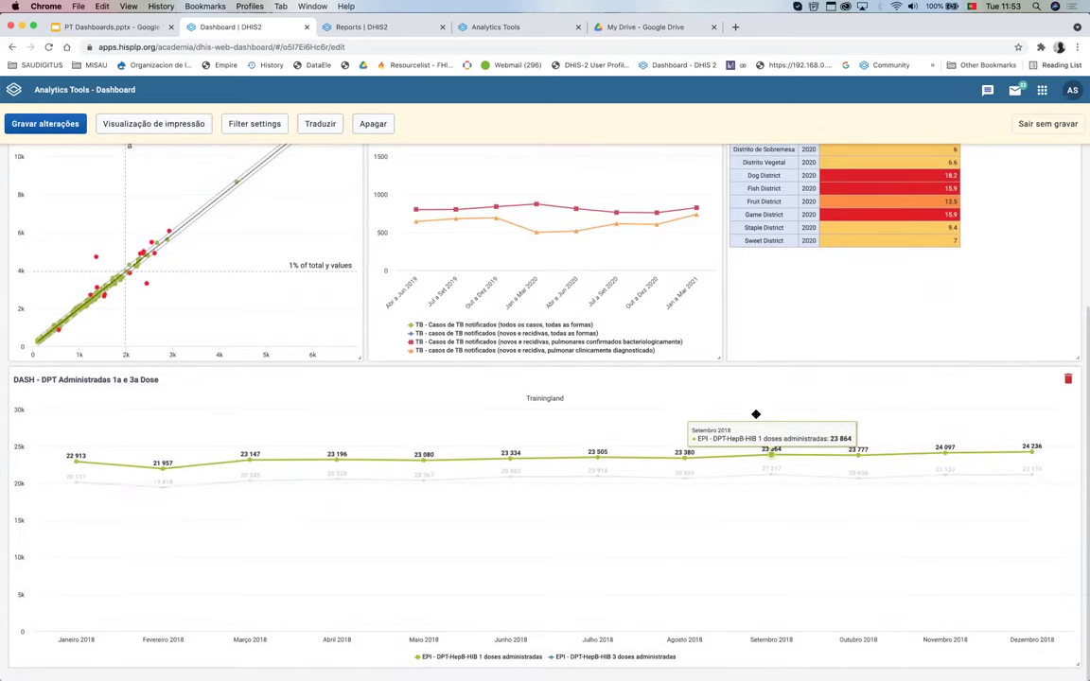
scroll(755, 414, "up", 3)
scroll(756, 414, "up", 3)
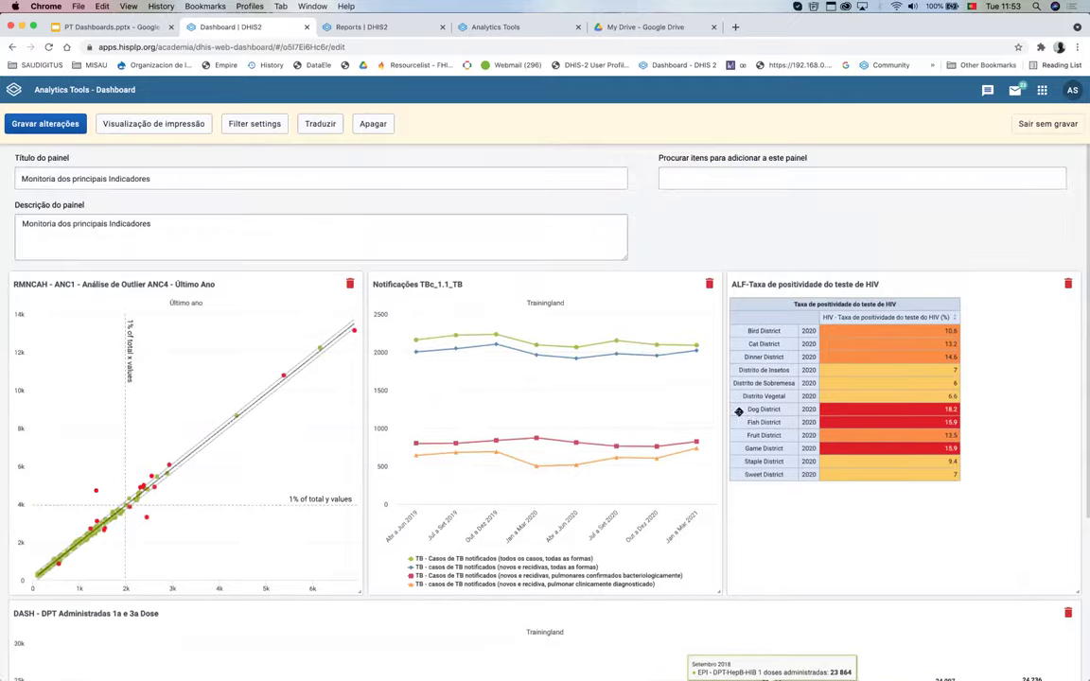
scroll(55, 140, "down", 5)
left_click(46, 124)
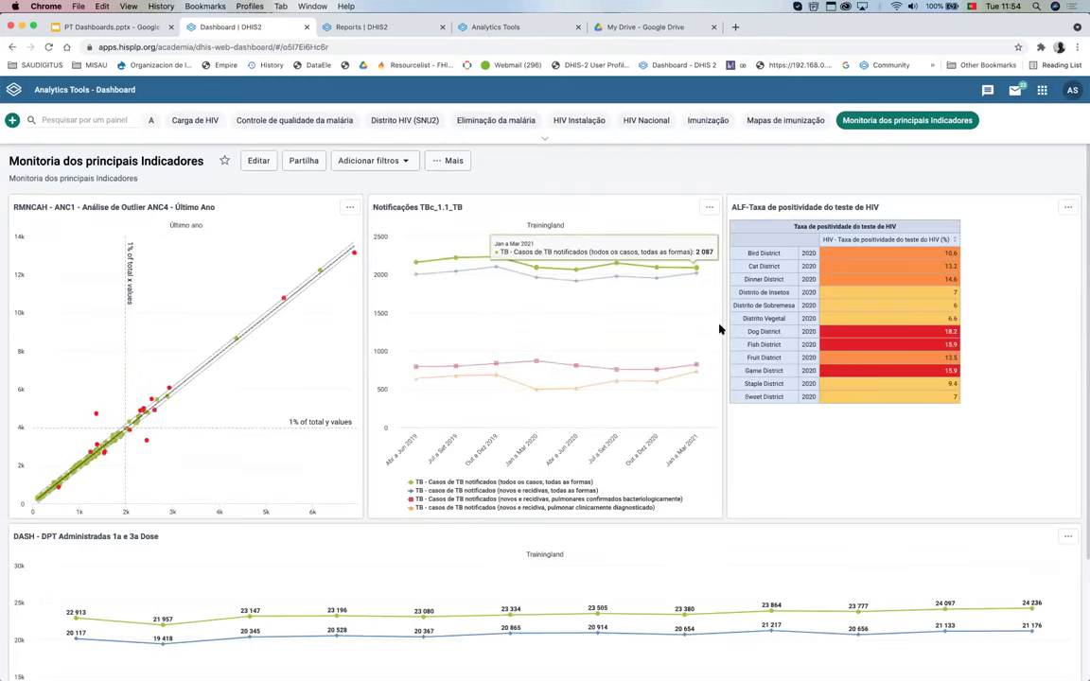
Step: Examine the saved Monitoria dos principais Indicadores dashboard, from the first-row items to the full-width DPT chart
scroll(738, 409, "down", 3)
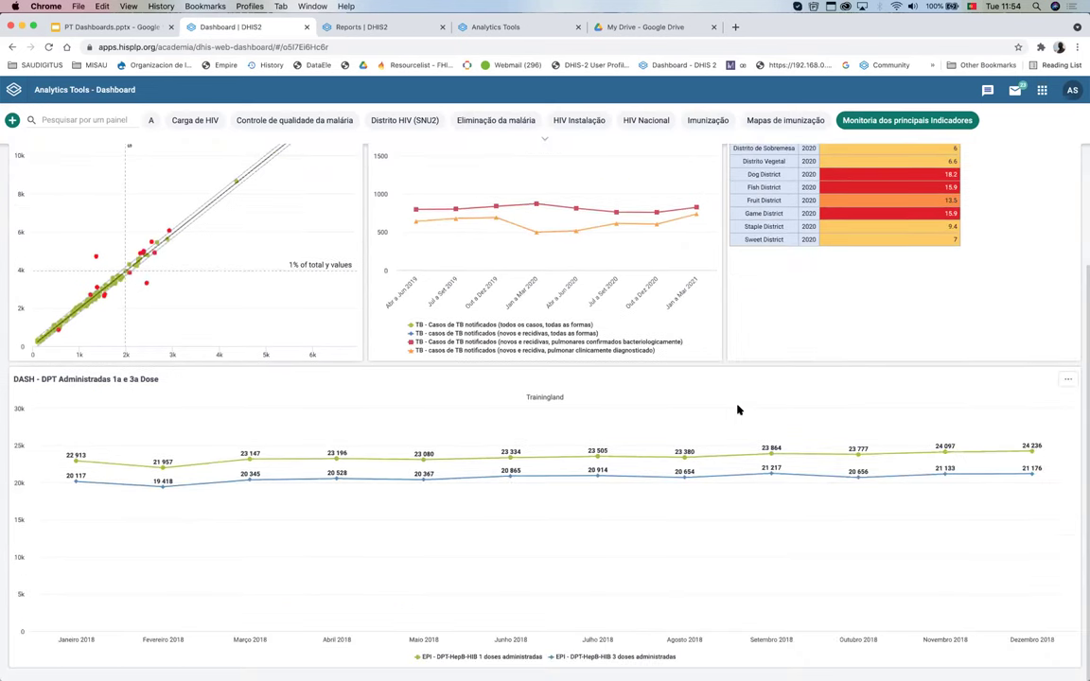
scroll(739, 410, "up", 3)
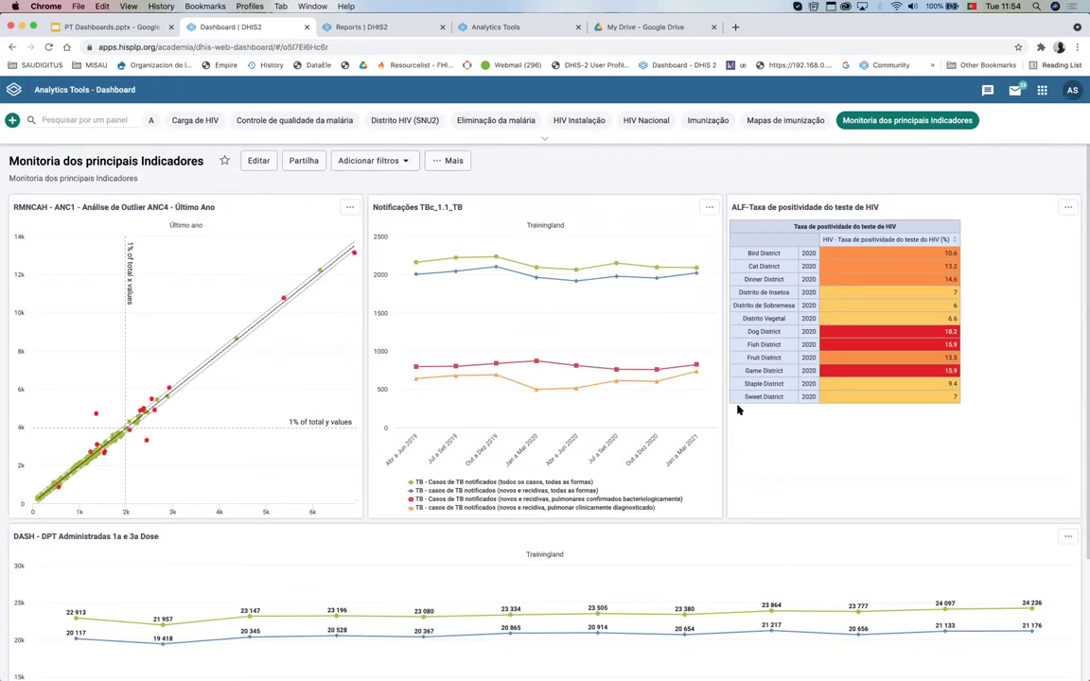
scroll(738, 409, "down", 1)
scroll(739, 410, "down", 2)
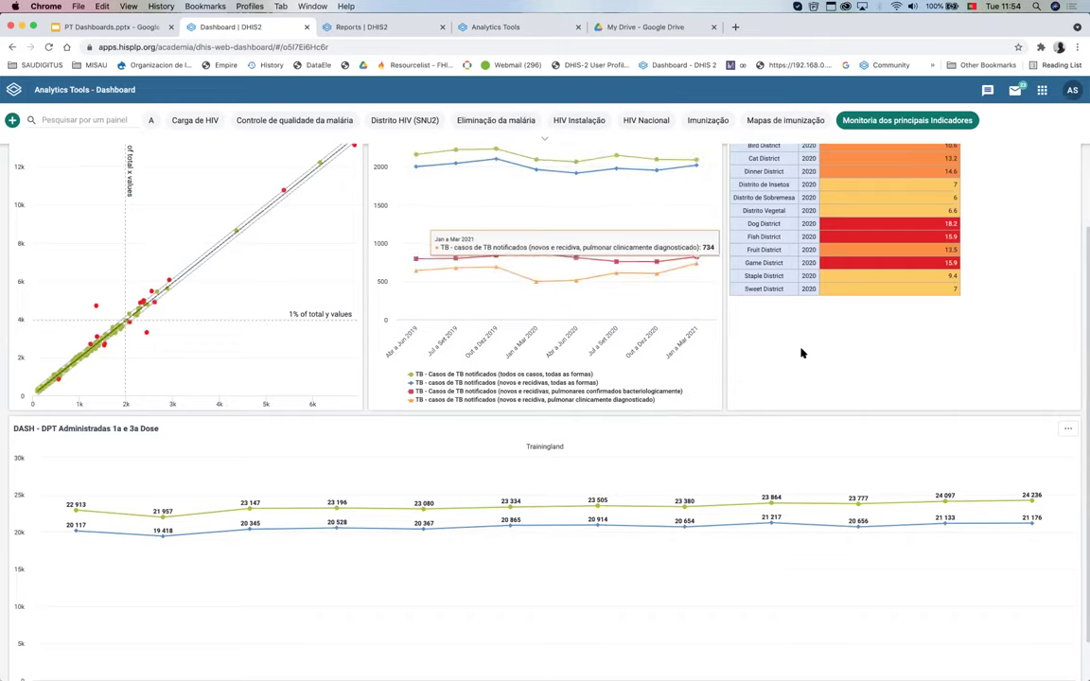
scroll(800, 353, "up", 1)
scroll(801, 353, "up", 3)
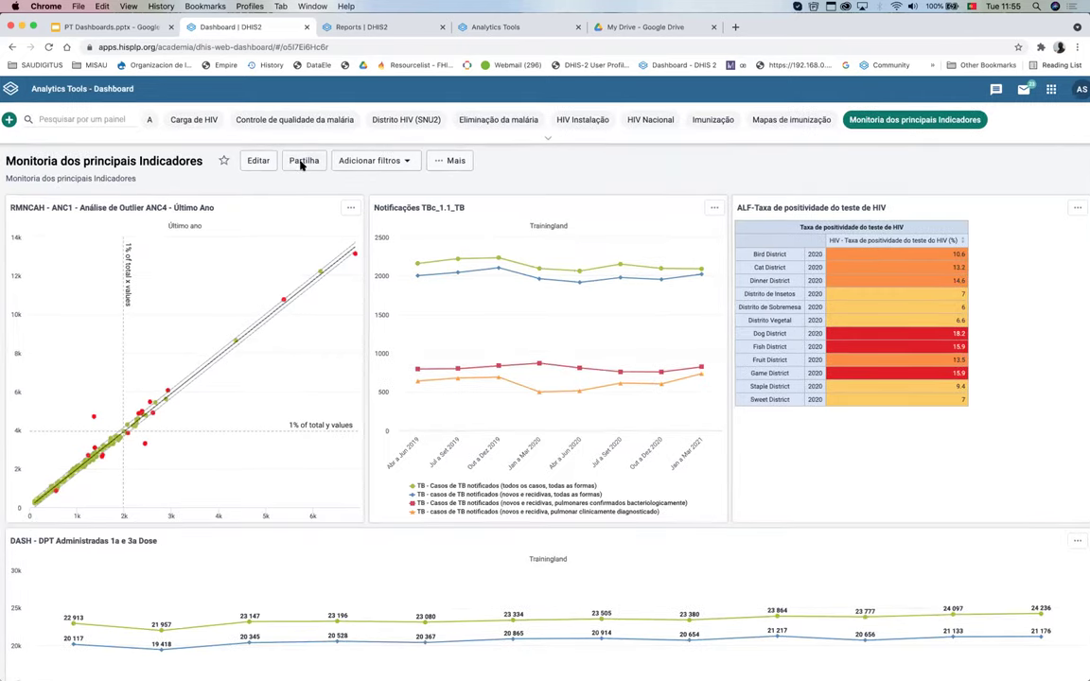
Step: Open the sharing settings of the Monitoria dos principais Indicadores dashboard
scroll(302, 165, "up", 3)
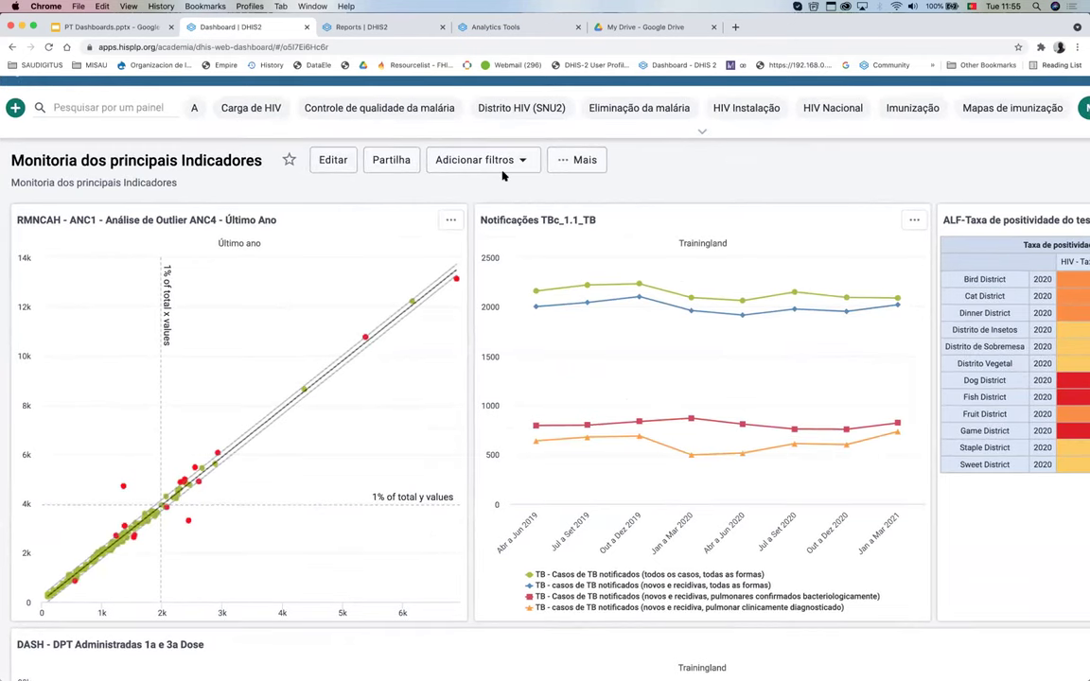
scroll(236, 175, "right", 2)
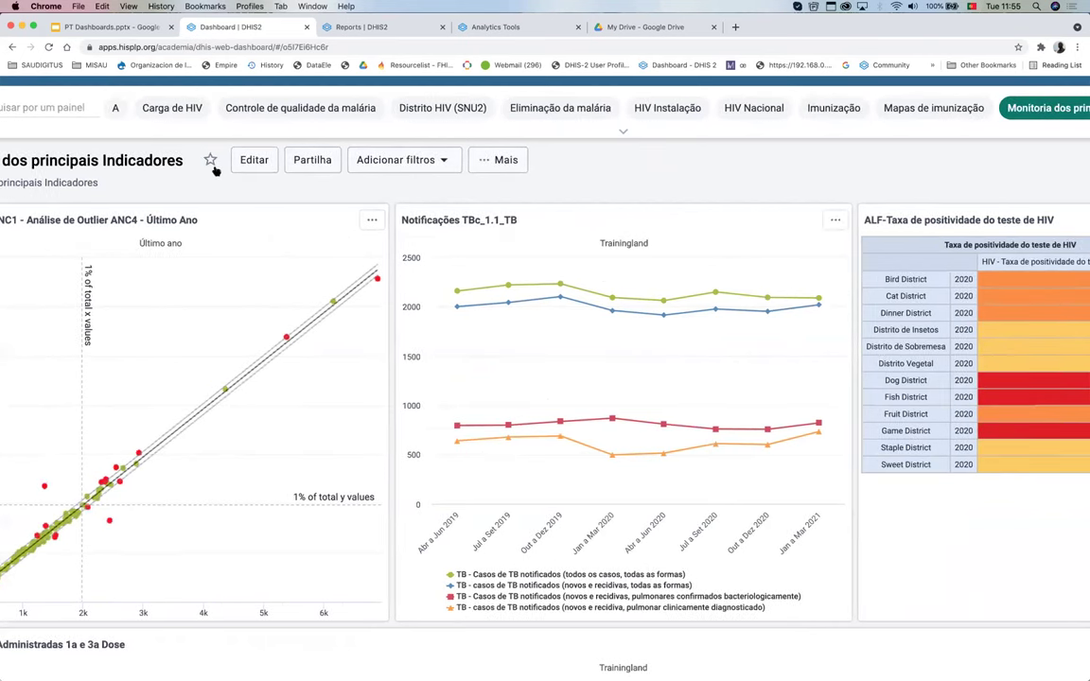
scroll(223, 171, "right", 2)
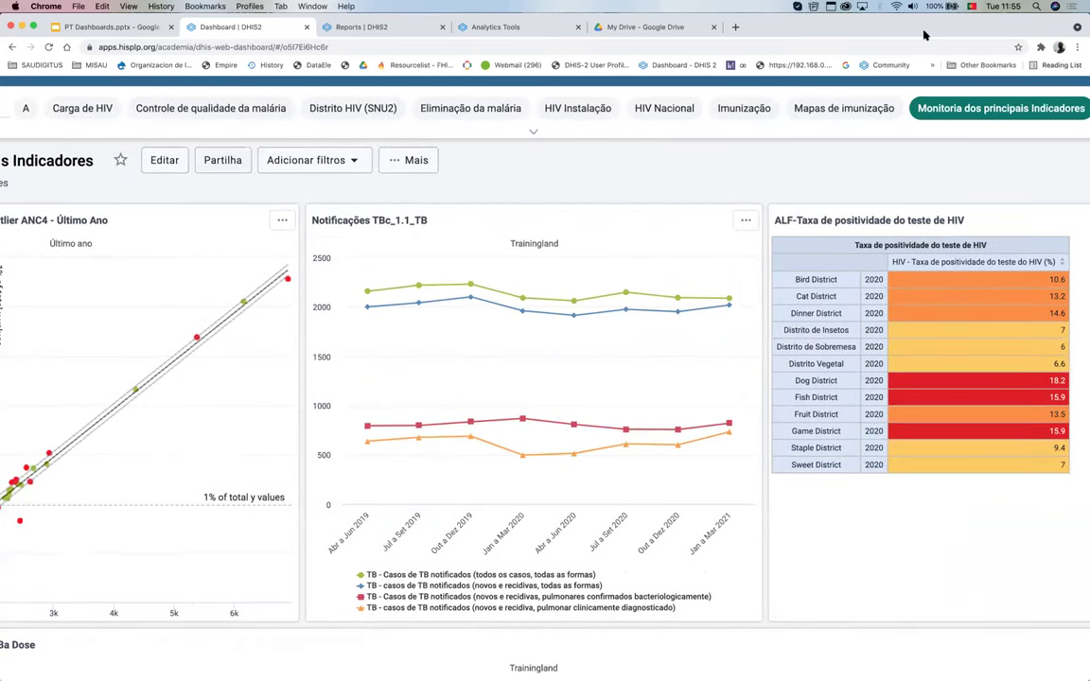
scroll(968, 118, "right", 1)
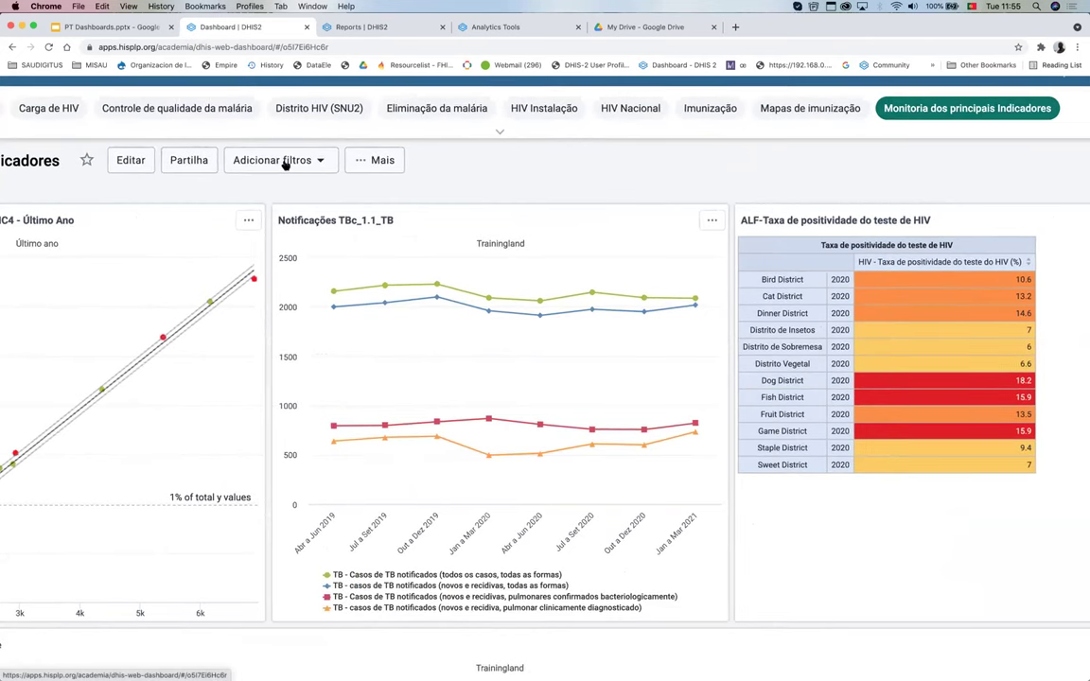
scroll(284, 163, "left", 3)
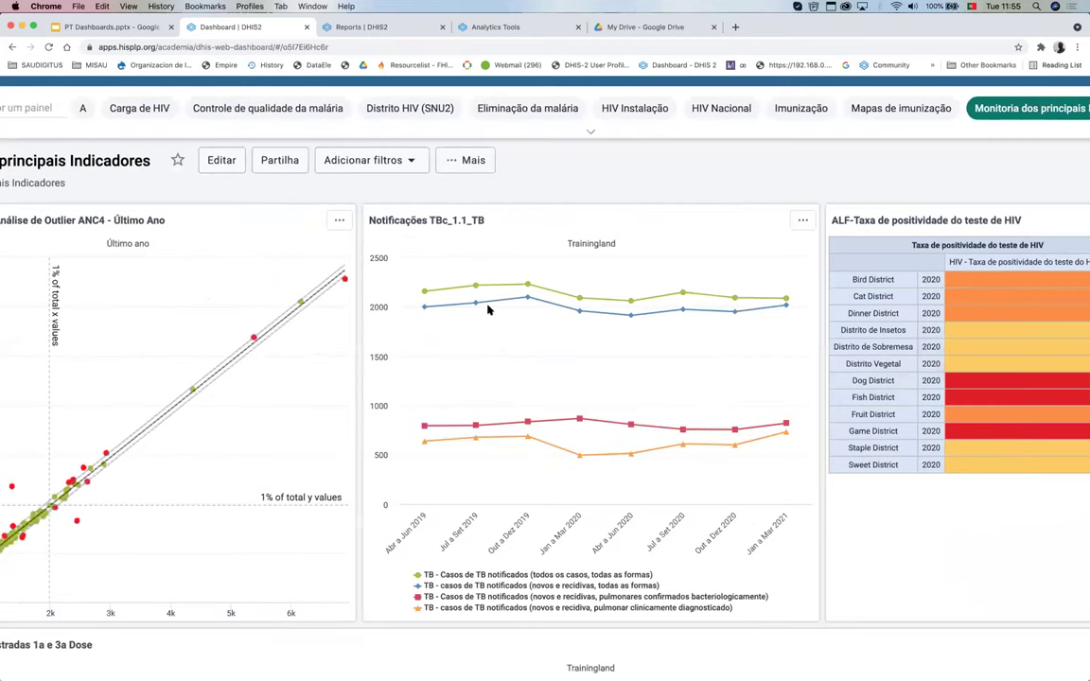
key("Return")
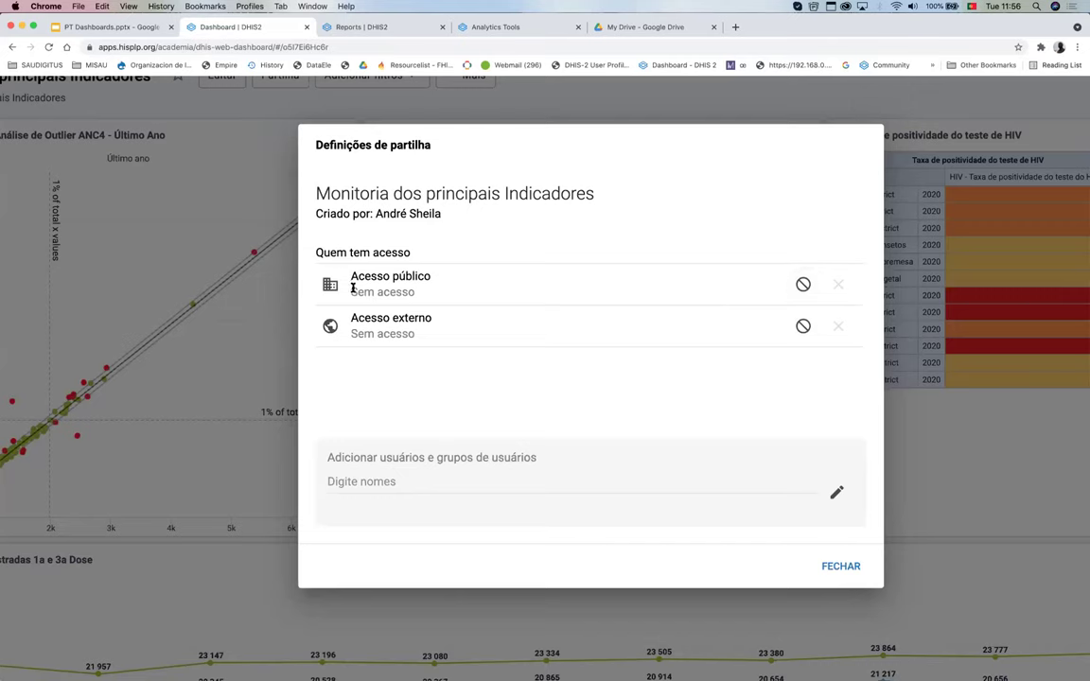
Step: Examine the public and external access entries and the access levels offered for public access to the dashboard
triple_click(421, 291)
triple_click(374, 291)
left_click(423, 299)
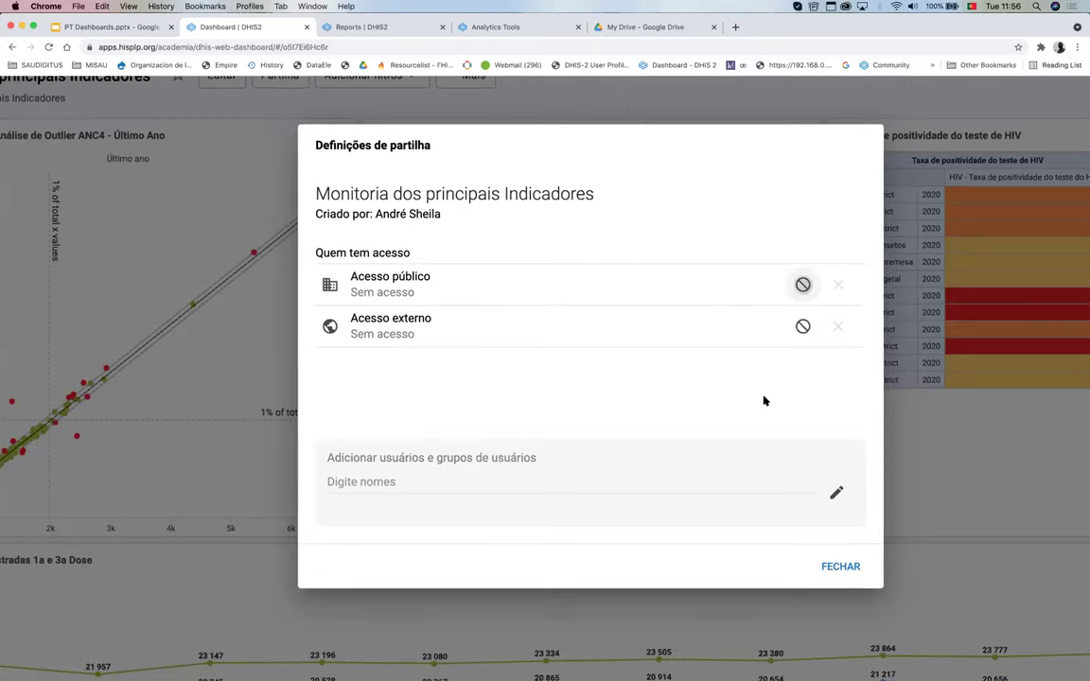
scroll(764, 401, "up", 2)
left_click(802, 389)
scroll(756, 359, "down", 3)
left_click(802, 234)
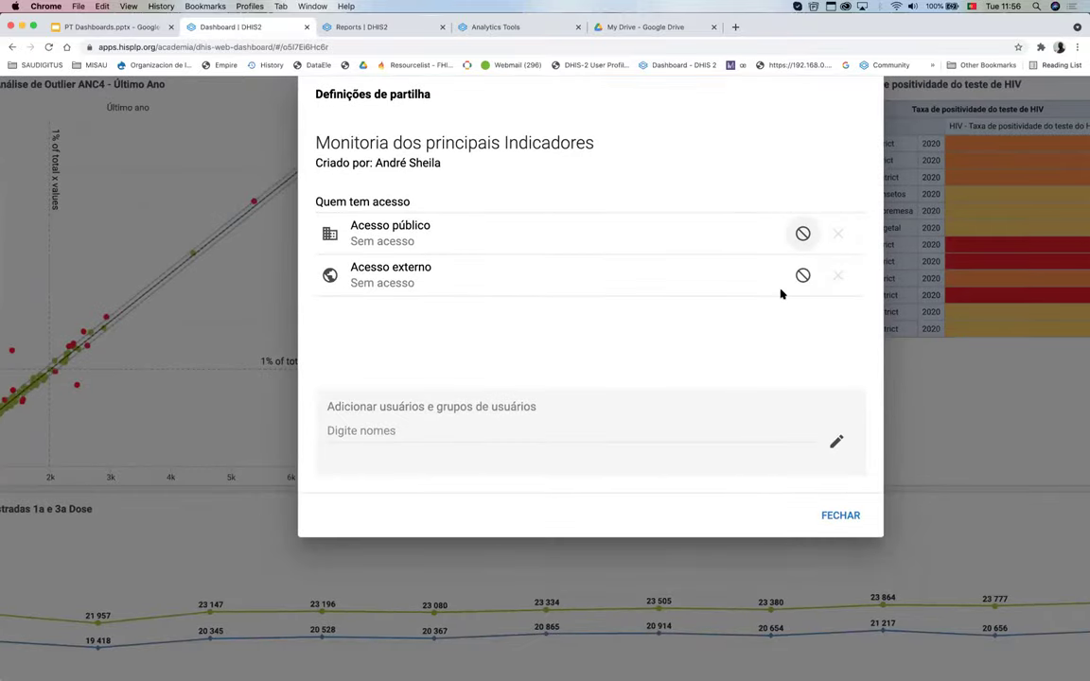
scroll(780, 294, "up", 2)
left_click(802, 391)
scroll(839, 312, "down", 2)
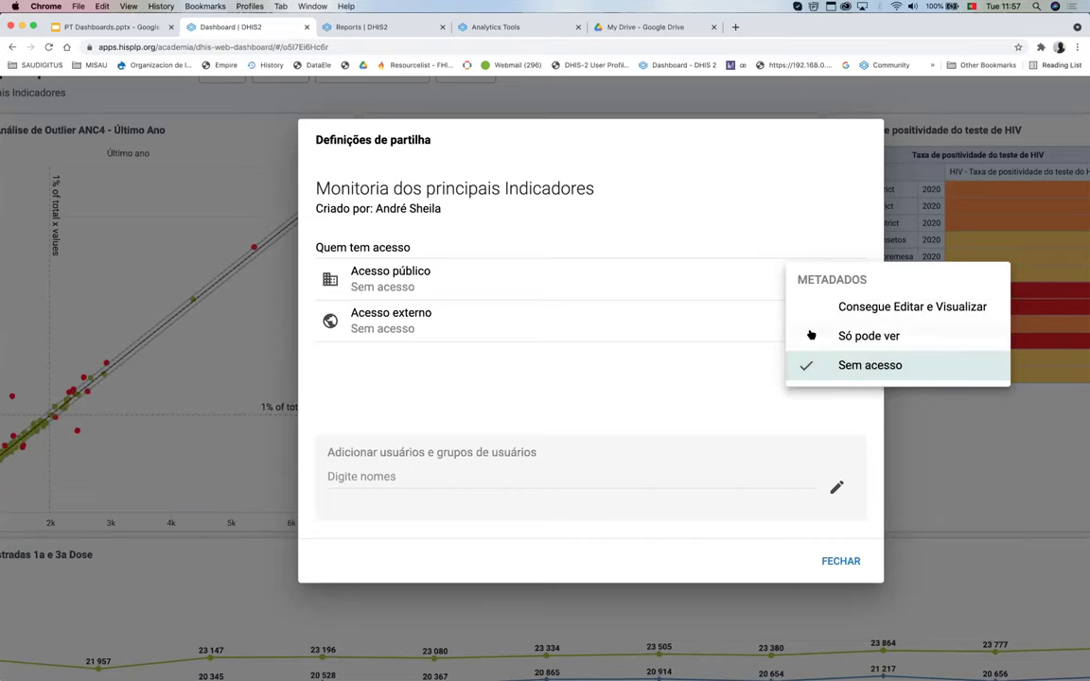
Step: Try the Só pode ver level for public access and restore it to Sem acesso
left_click(812, 342)
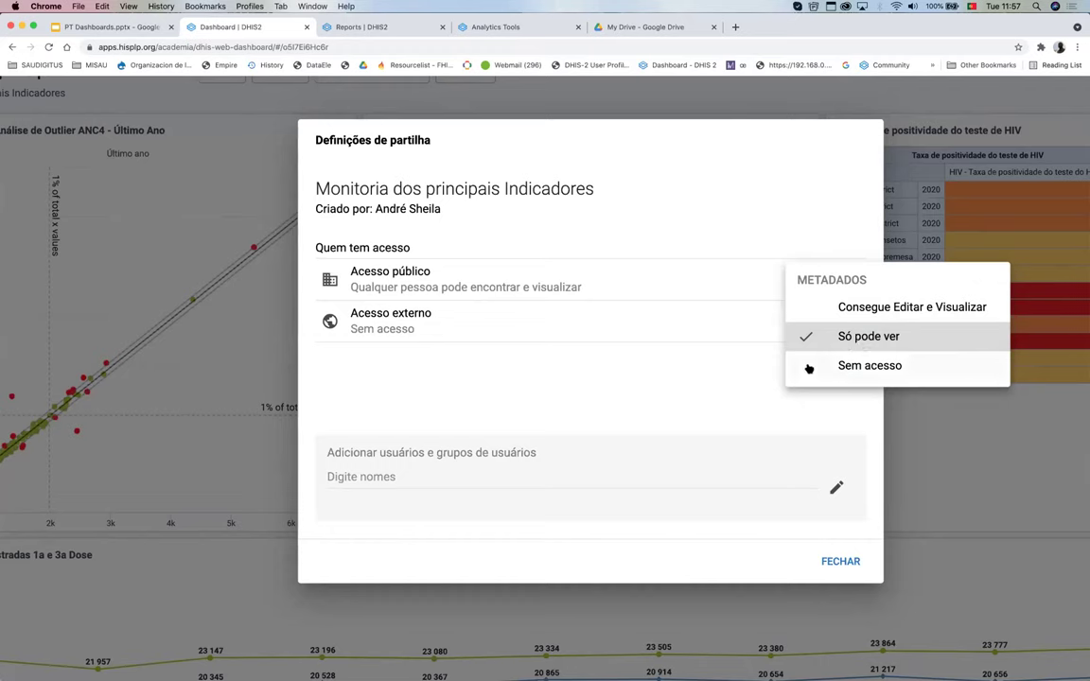
left_click(847, 366)
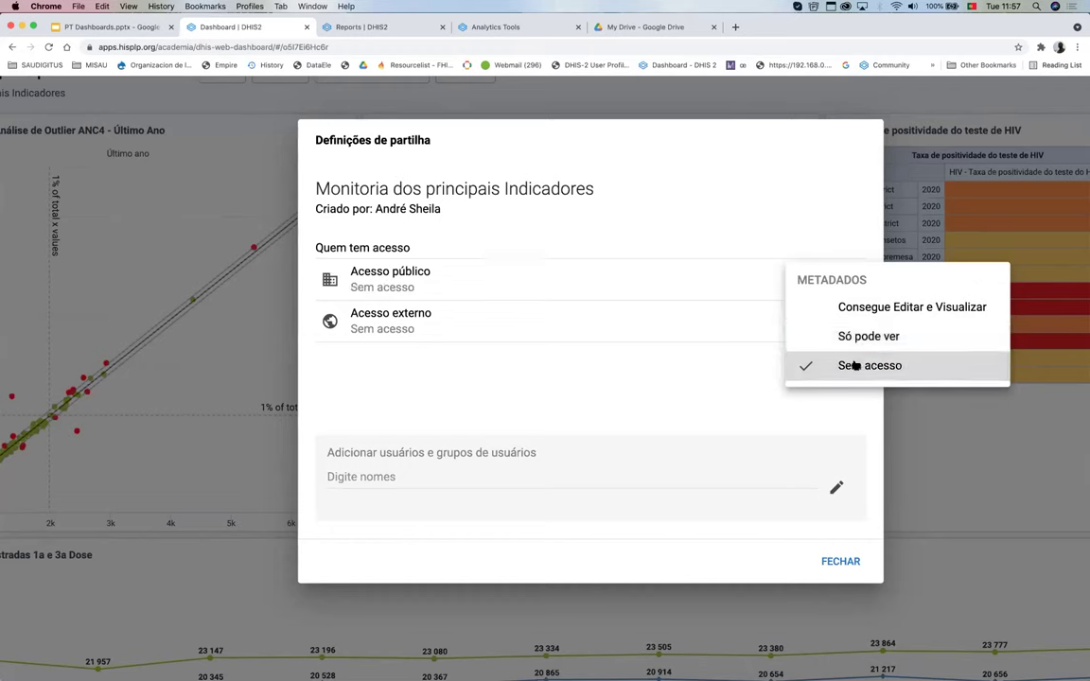
left_click(724, 370)
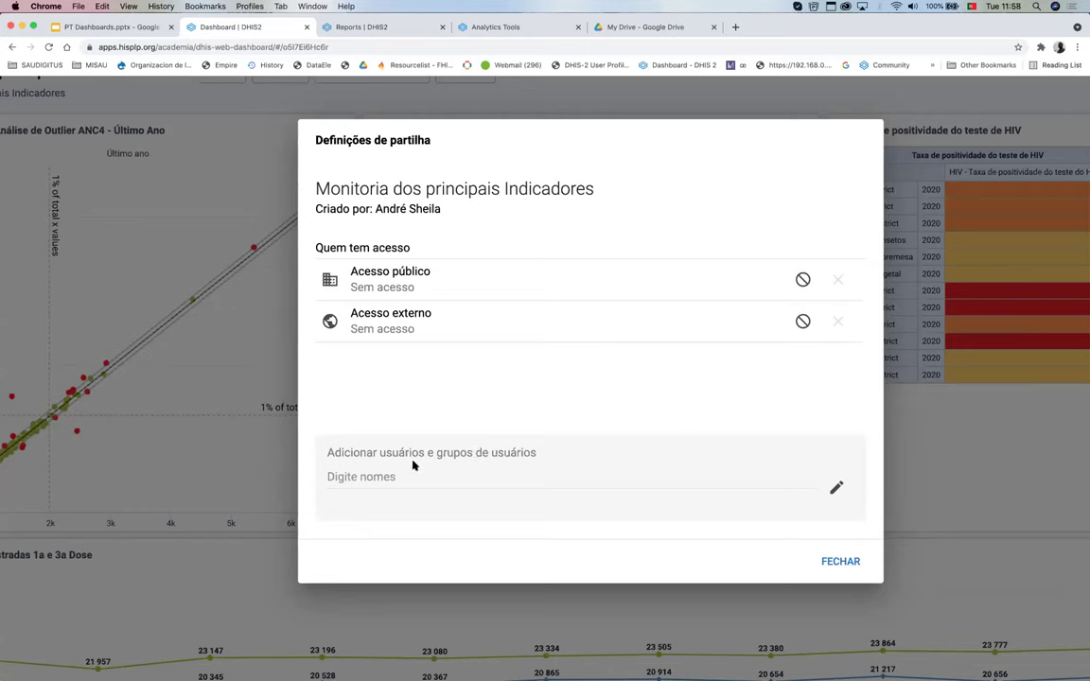
Step: Find a colleague by name, add them to the dashboard's sharing list and set their access to Só pode ver
left_click(437, 481)
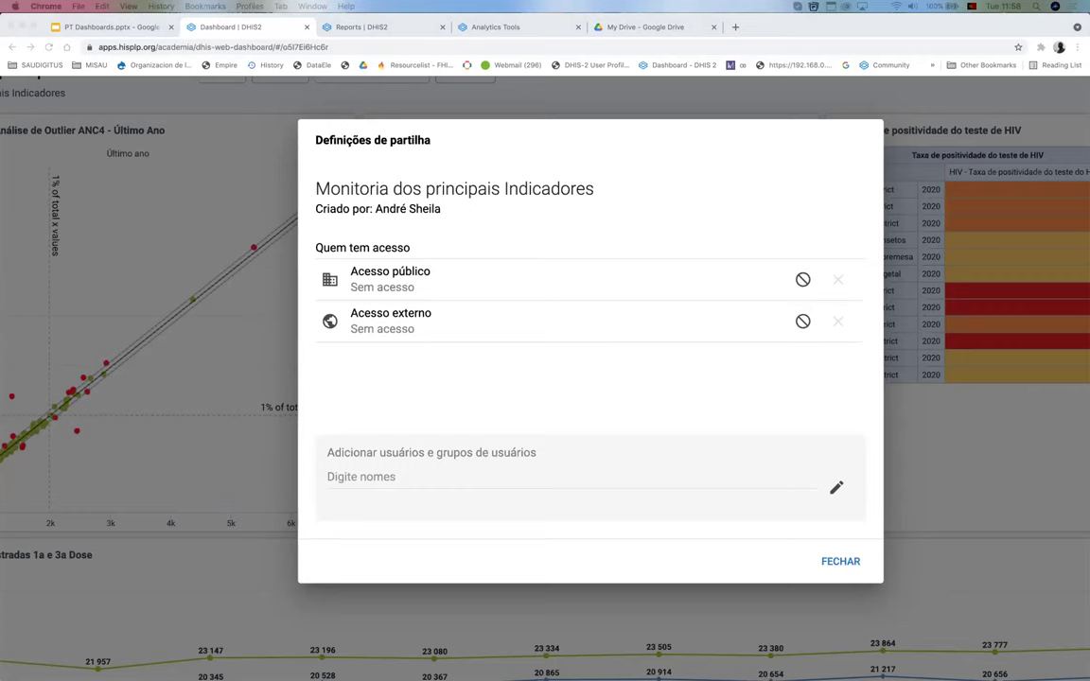
left_click(512, 479)
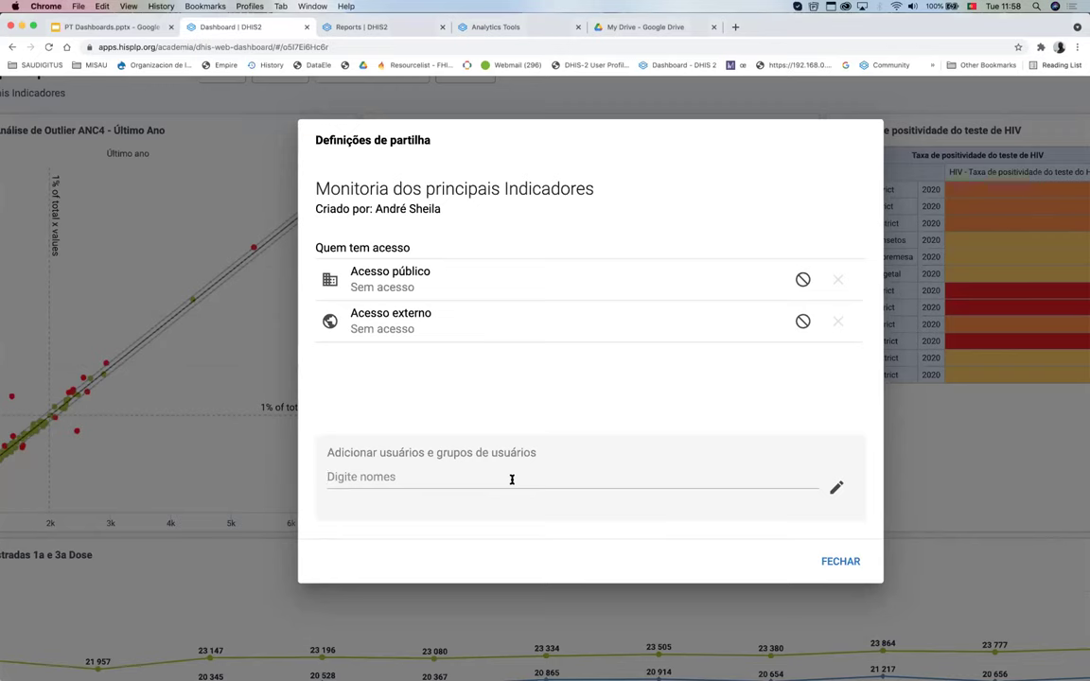
type("Urce")
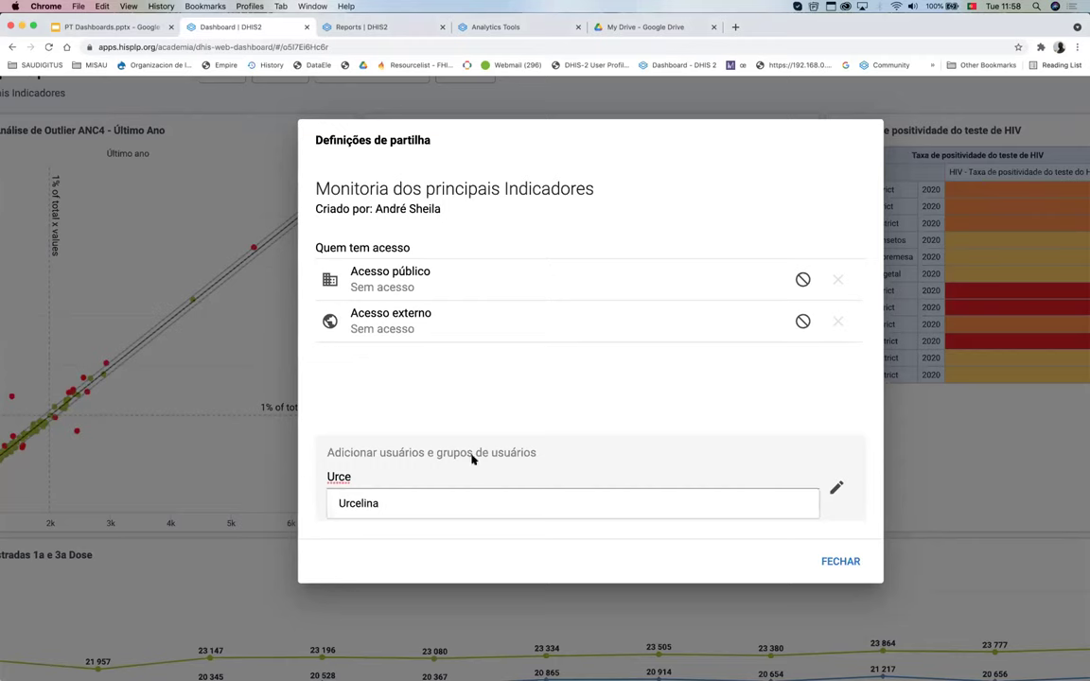
left_click(380, 507)
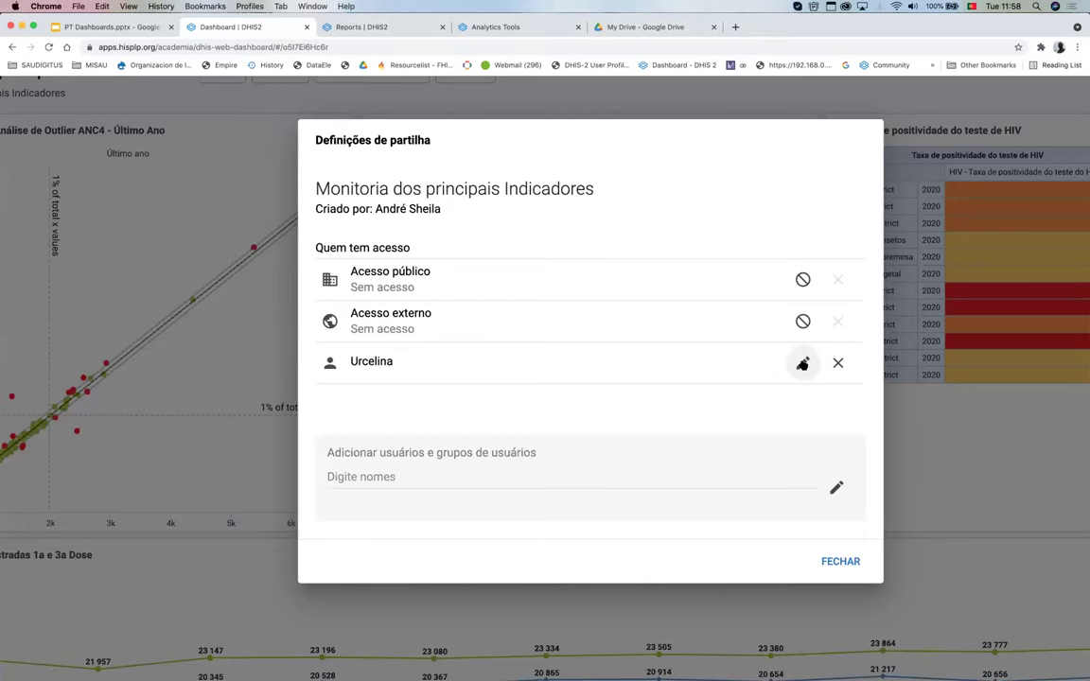
left_click(802, 364)
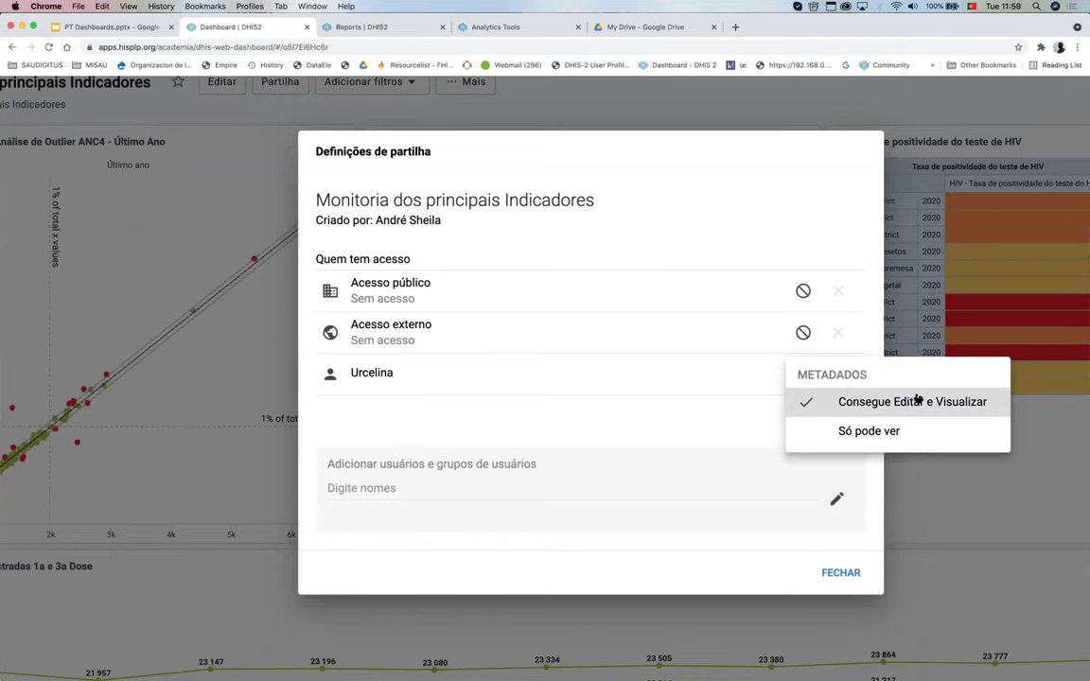
left_click(841, 432)
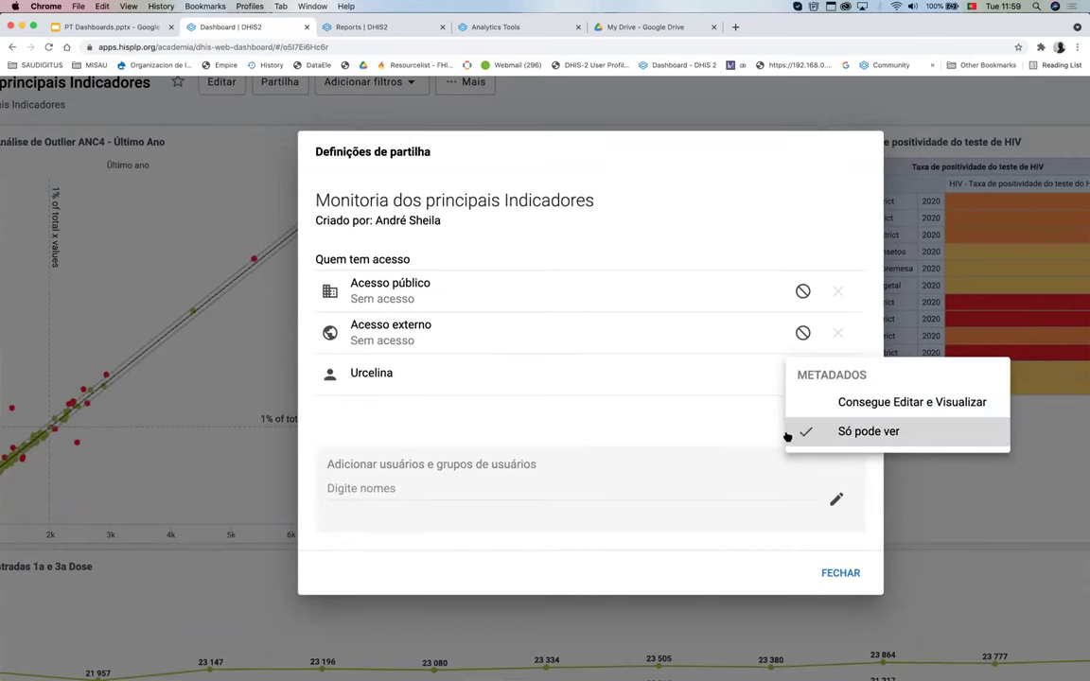
left_click(741, 436)
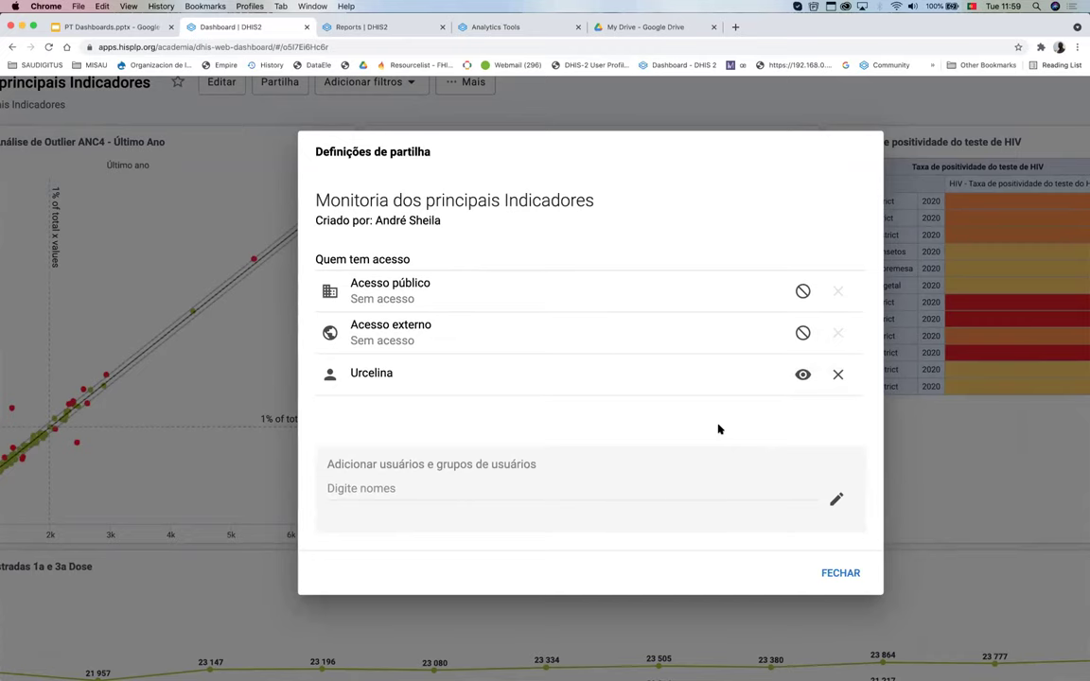
Step: Check the added user's access options and remove that user from the sharing list
left_click(802, 374)
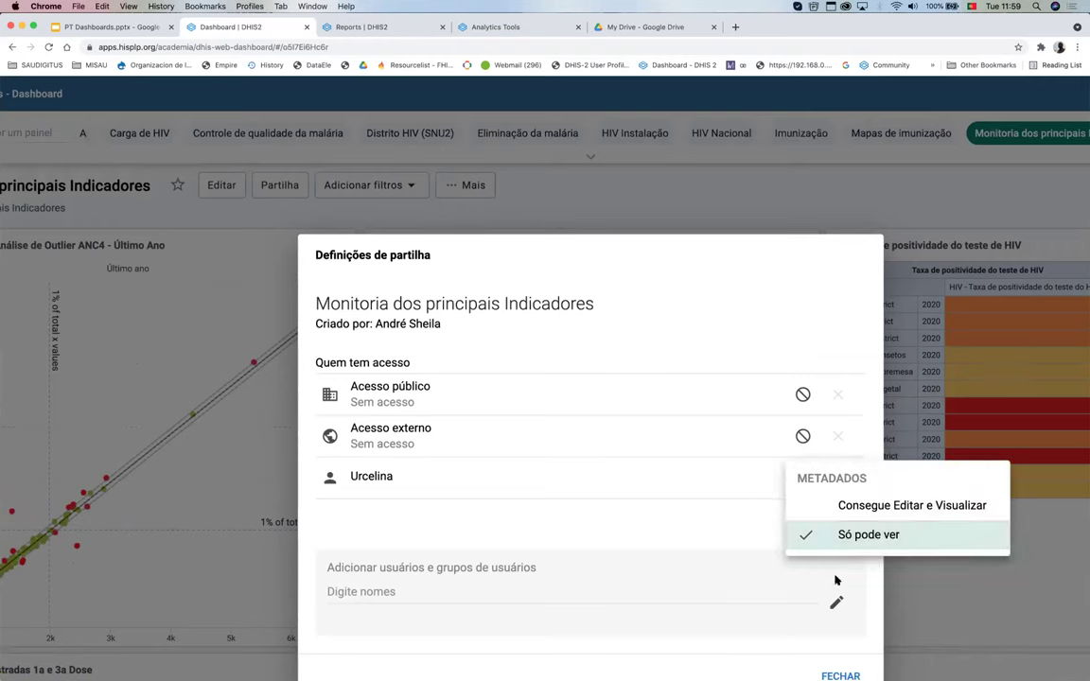
left_click(703, 516)
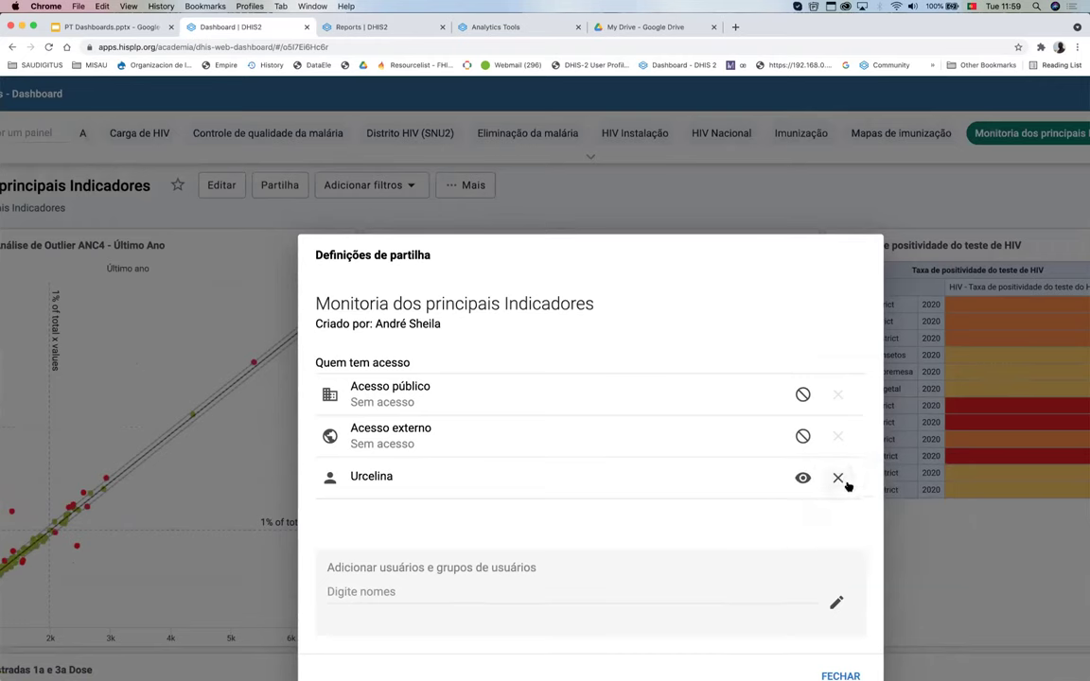
scroll(847, 485, "down", 2)
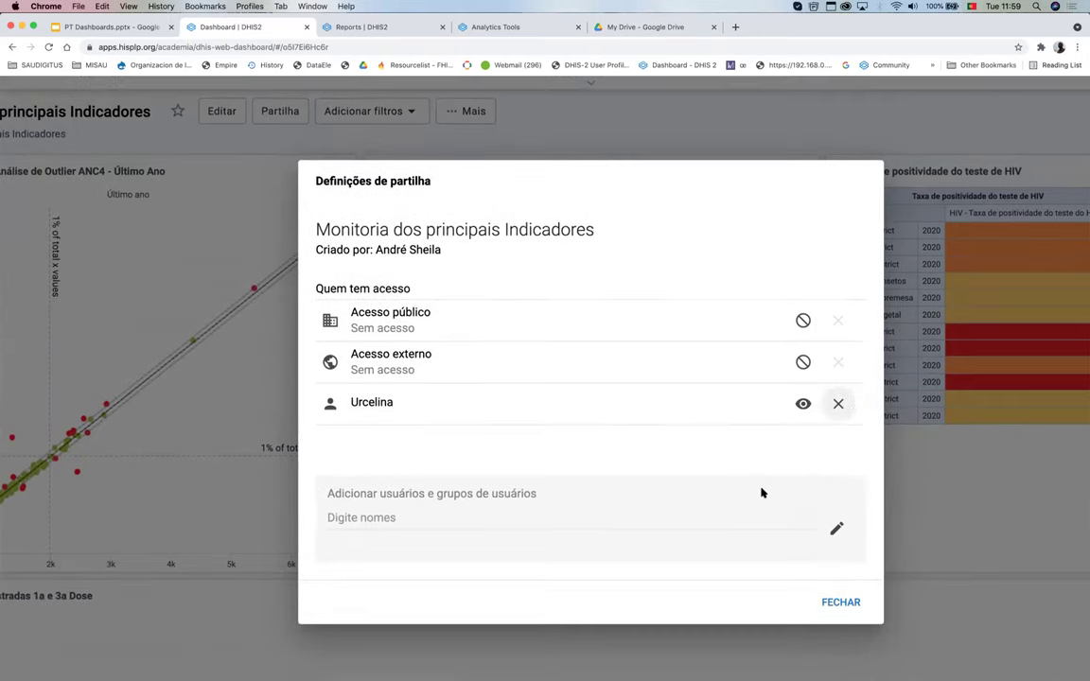
left_click(839, 405)
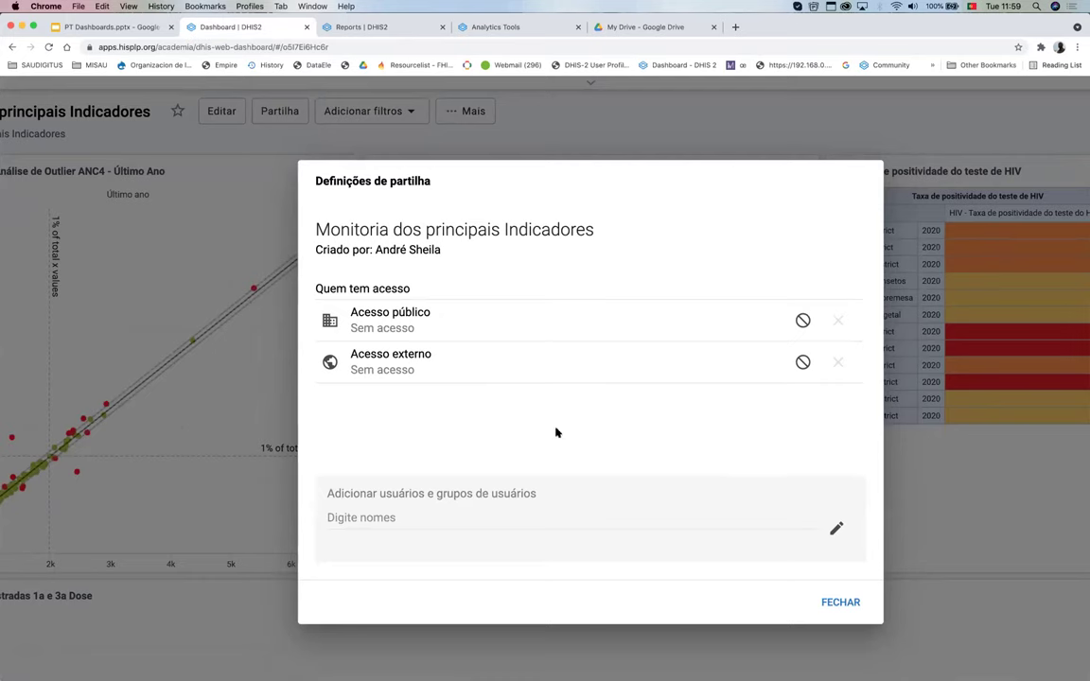
Step: Add the removed user to the sharing list again with Só pode ver access and close the sharing settings
left_click(527, 520)
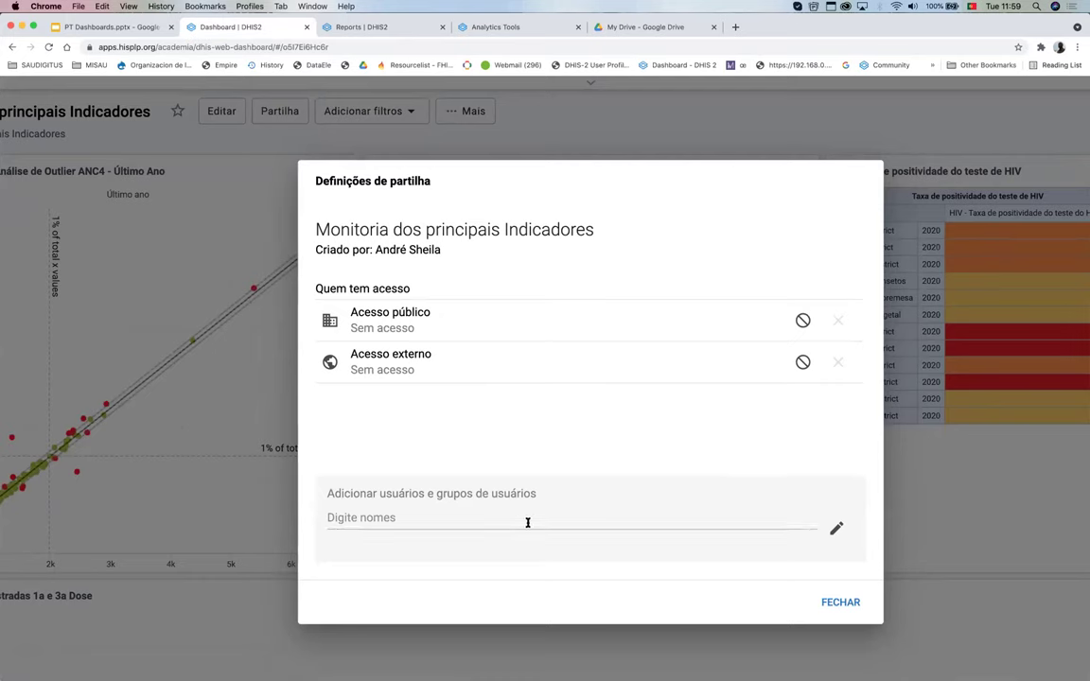
type("Urcelina")
key("BackSpace")
key("BackSpace")
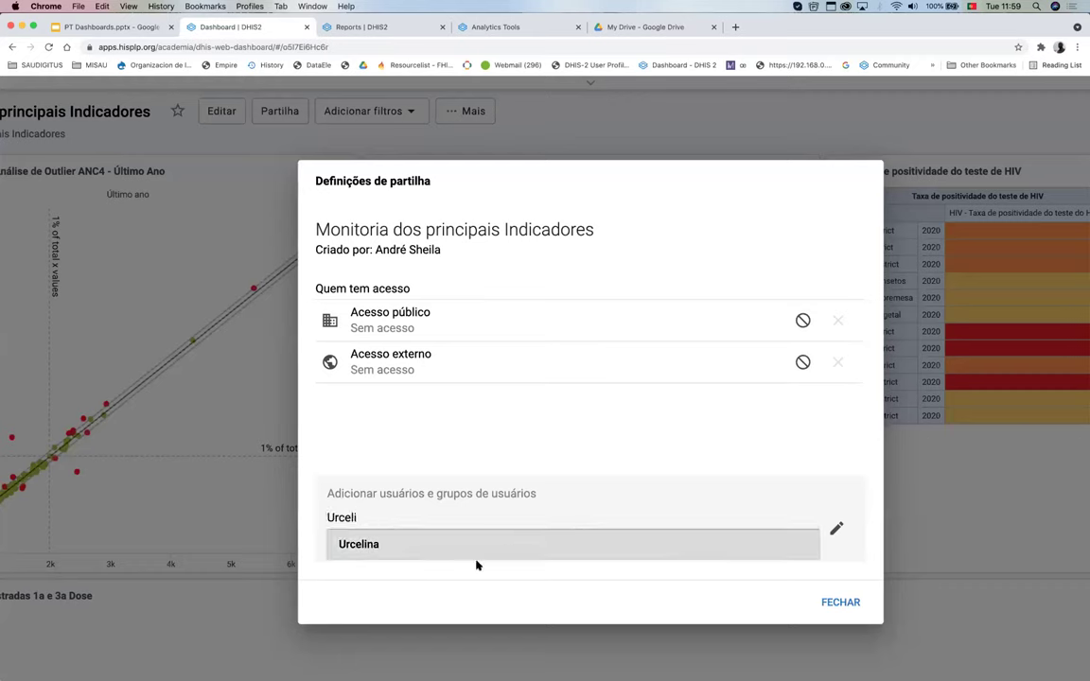
left_click(416, 550)
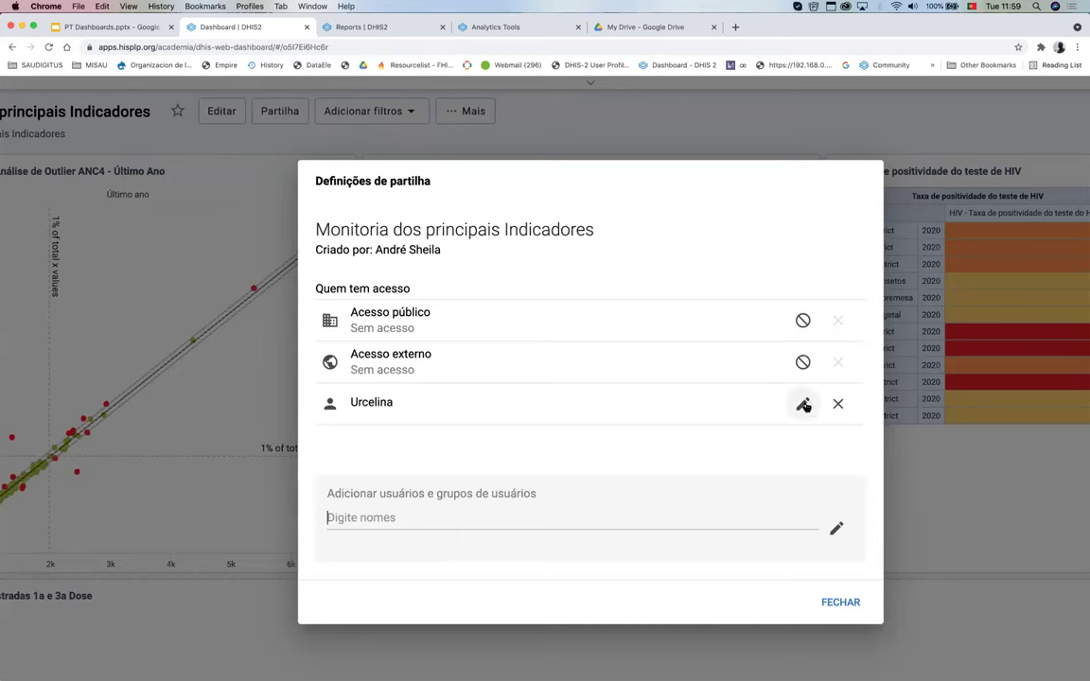
left_click(803, 405)
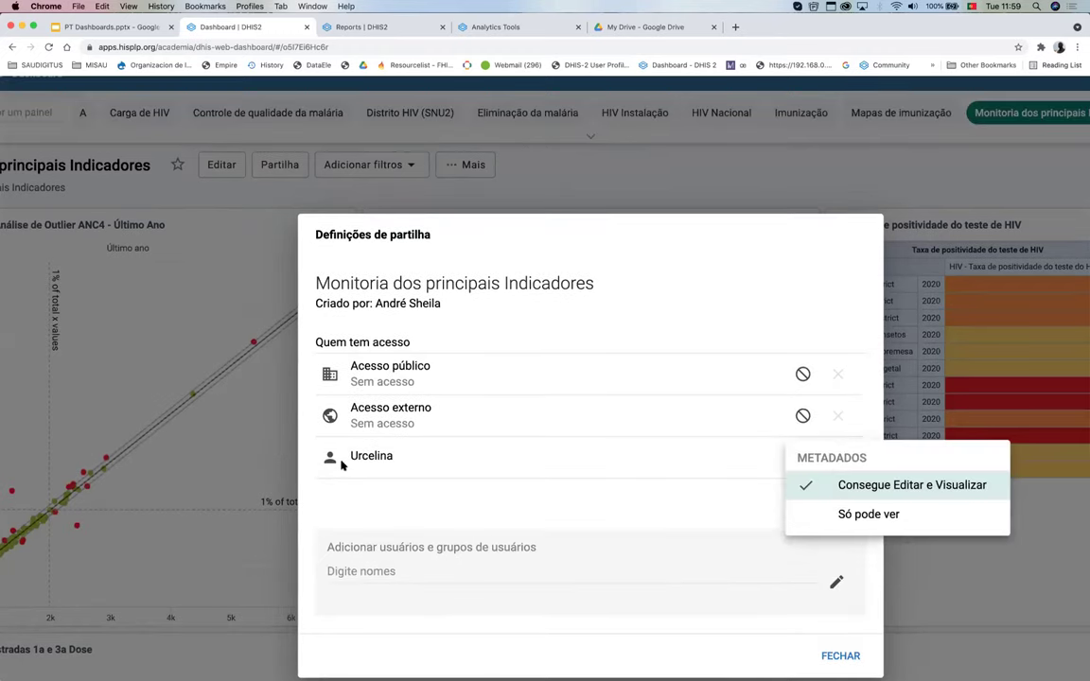
left_click(790, 514)
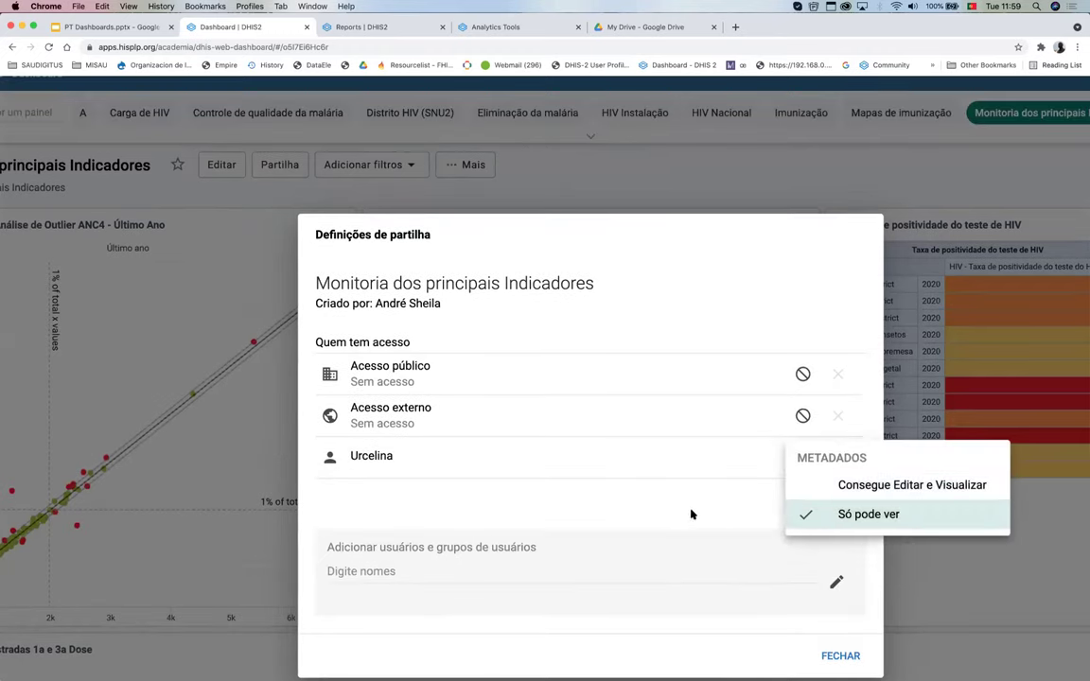
left_click(691, 514)
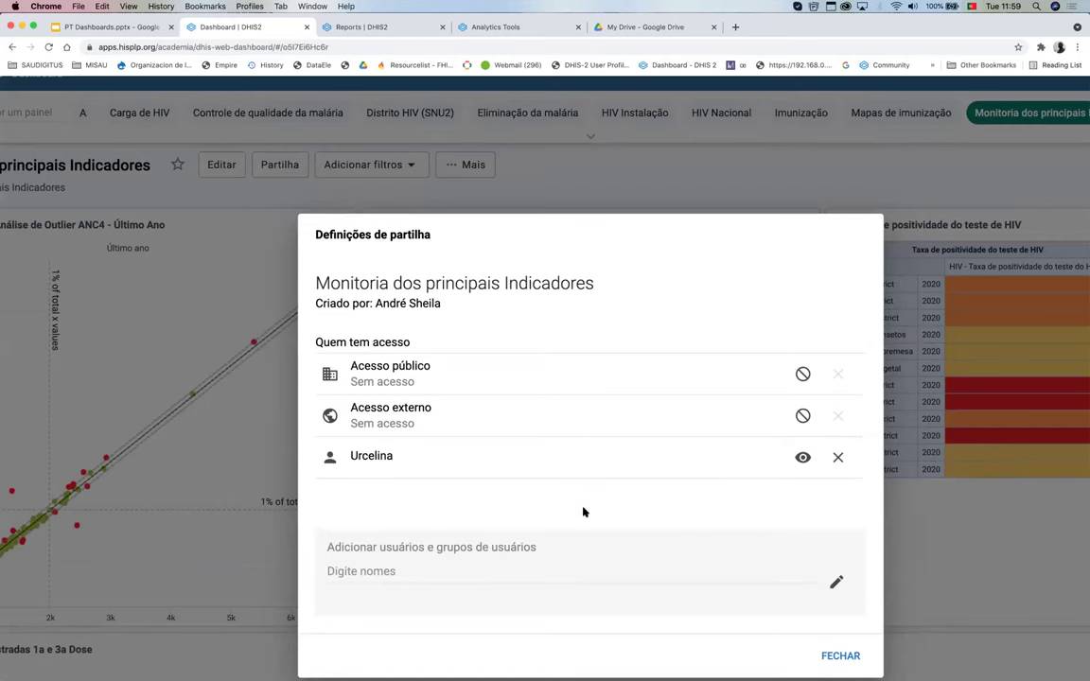
scroll(416, 350, "down", 5)
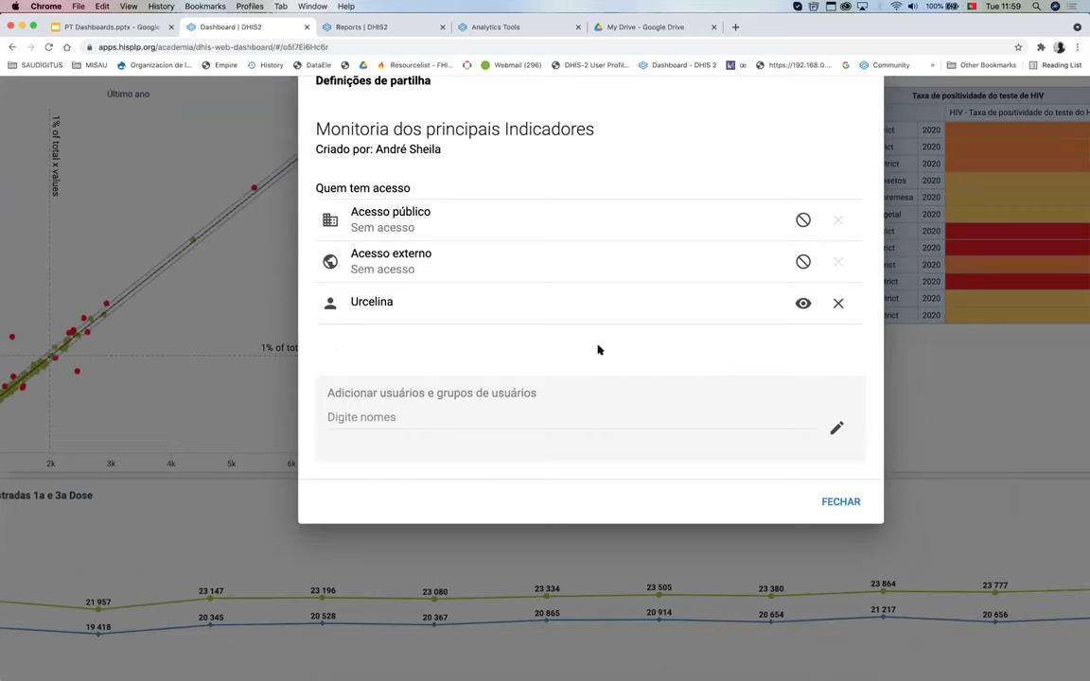
left_click(841, 503)
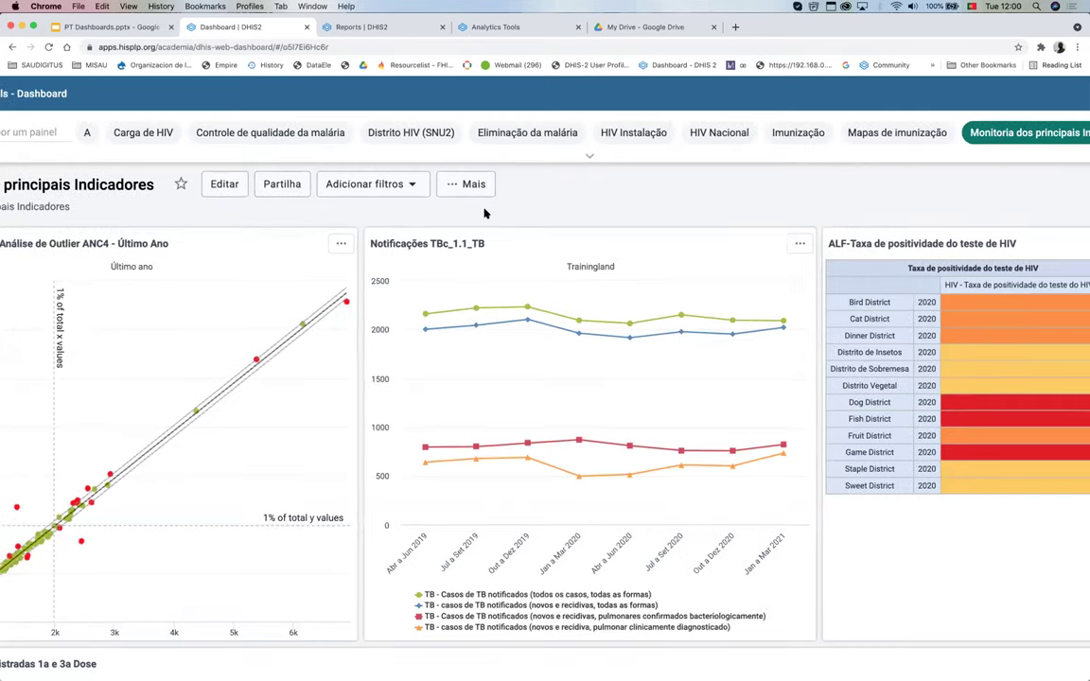
Step: Reopen the dashboard's sharing settings and add a second user by searching for their name
key("ctrl+0")
key("ctrl+minus")
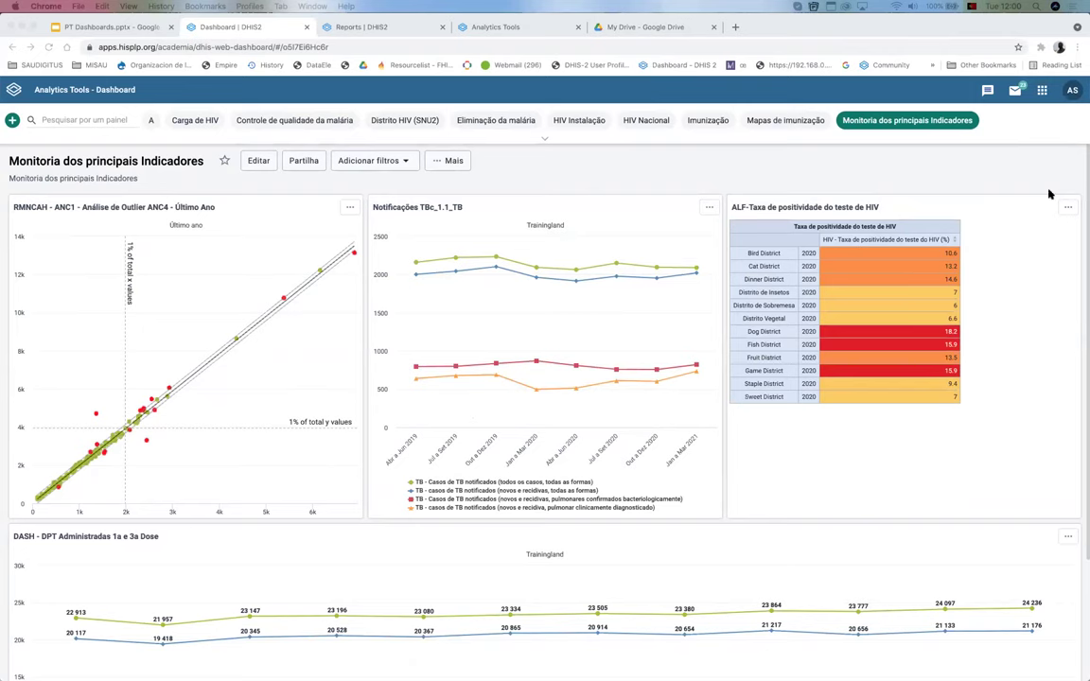
left_click(544, 177)
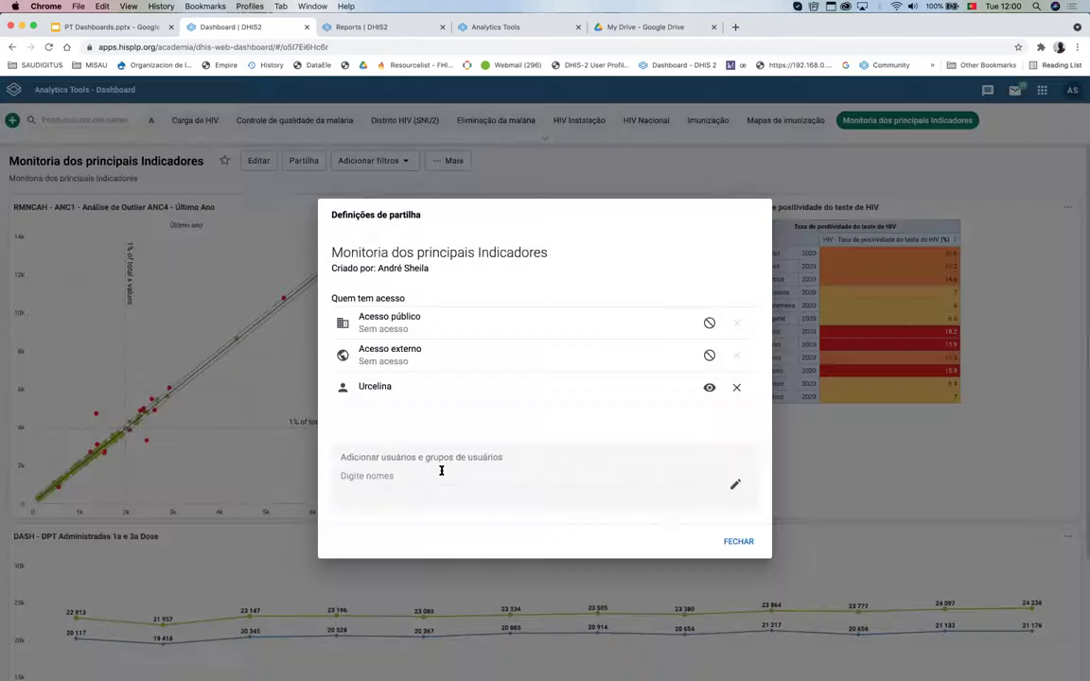
left_click(430, 474)
type("cu")
key("Home")
type("c")
key("End")
type("na")
left_click(380, 498)
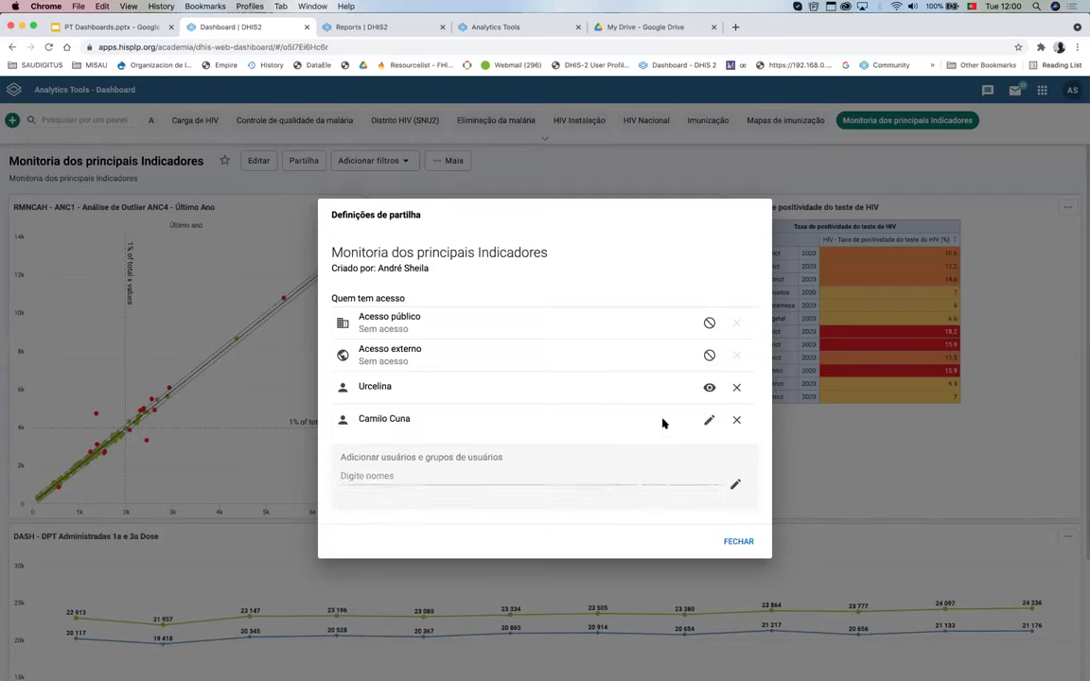
Step: Set the second user's access to Só pode ver and close the sharing settings
left_click(710, 419)
left_click(747, 464)
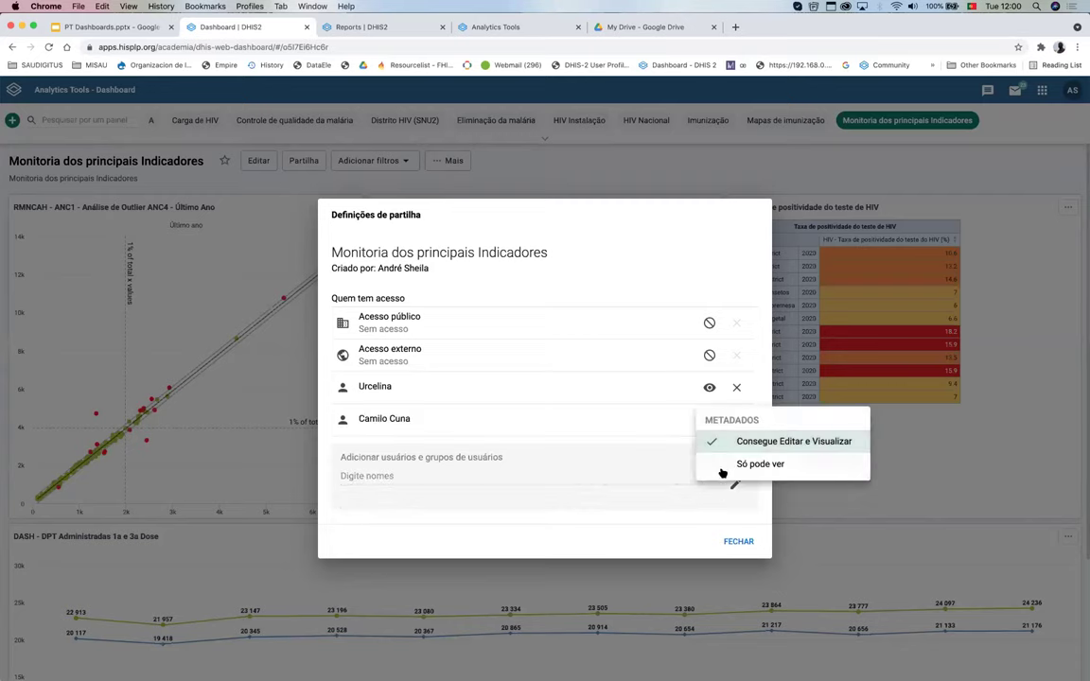
left_click(665, 441)
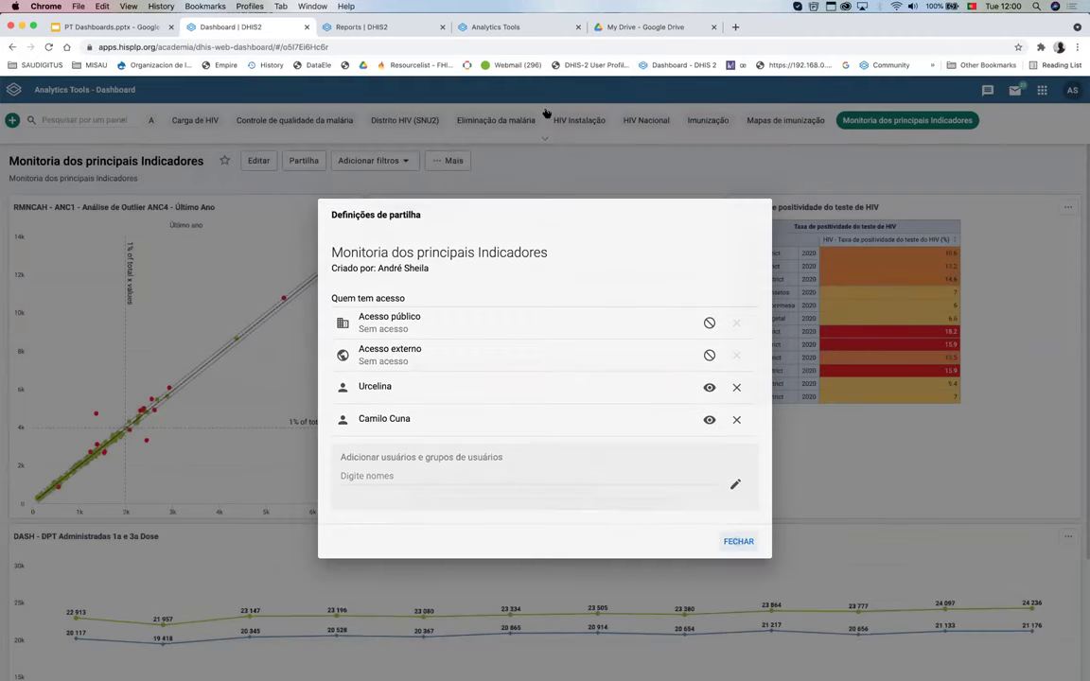
left_click(544, 165)
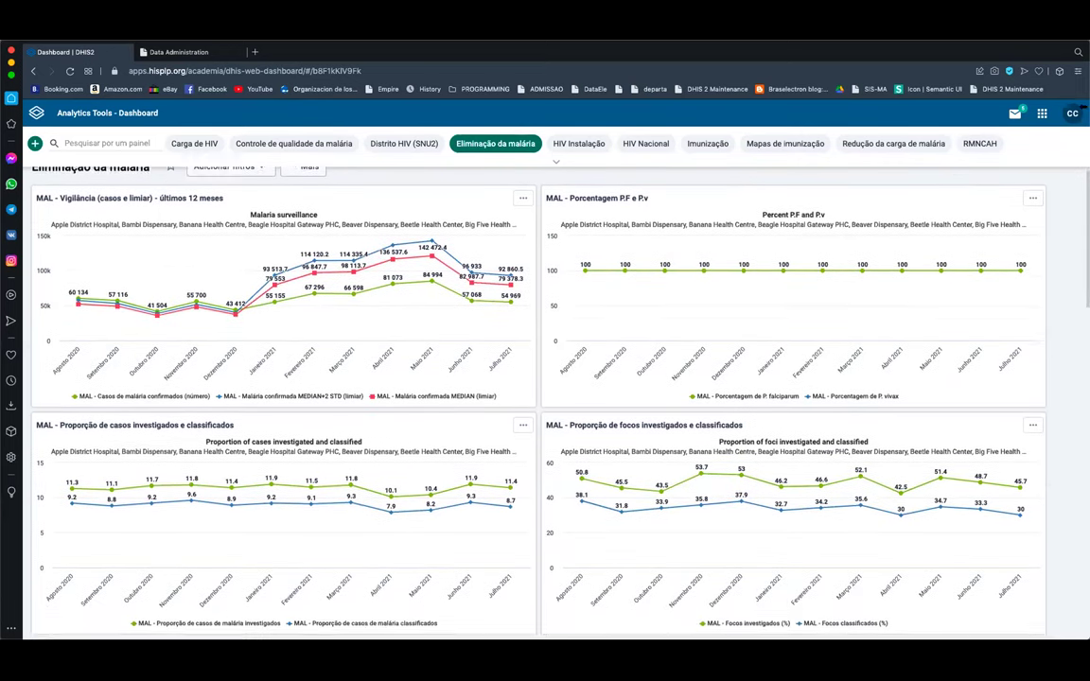
Step: In the second user's session, look through the full dashboard list for the shared dashboard and reload the page
left_click(1073, 115)
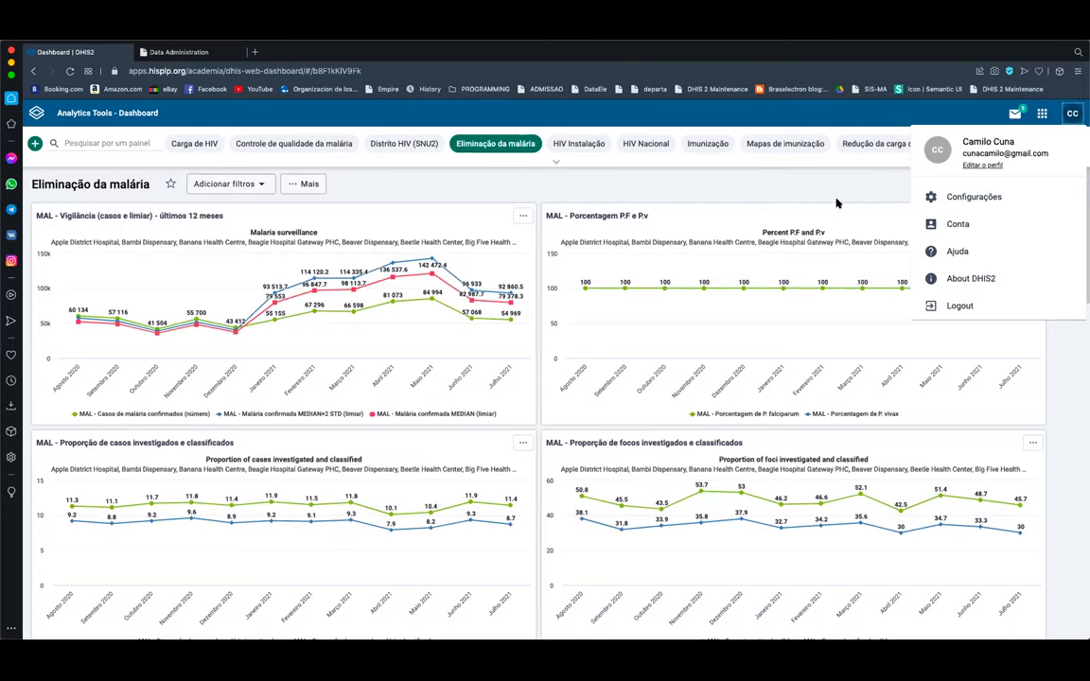
left_click(798, 189)
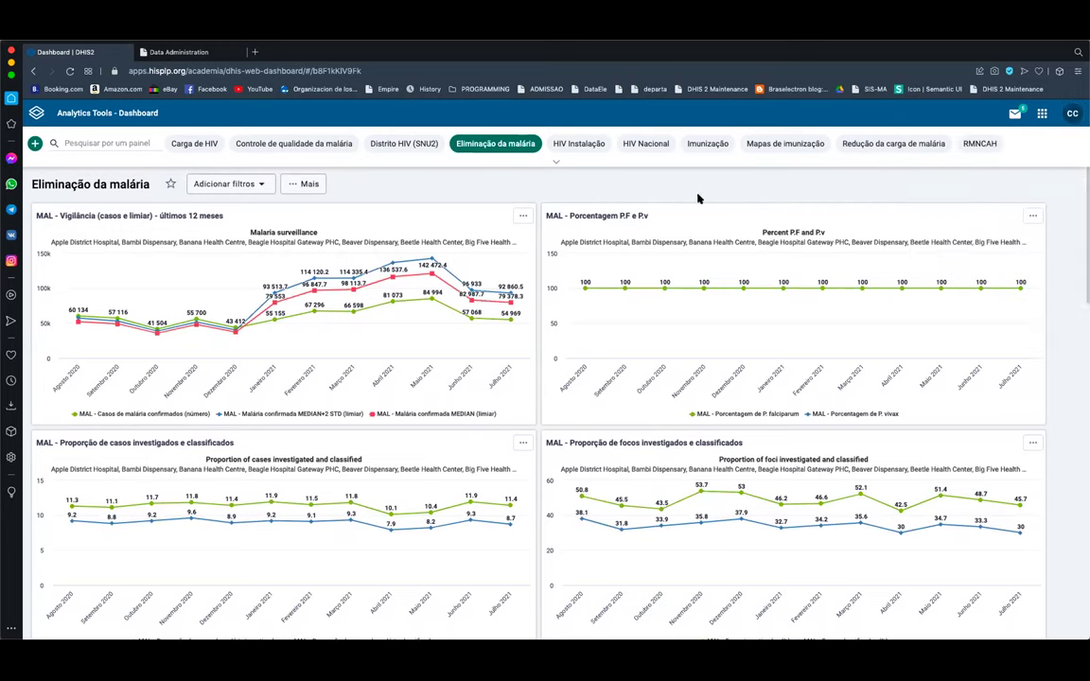
left_click(555, 161)
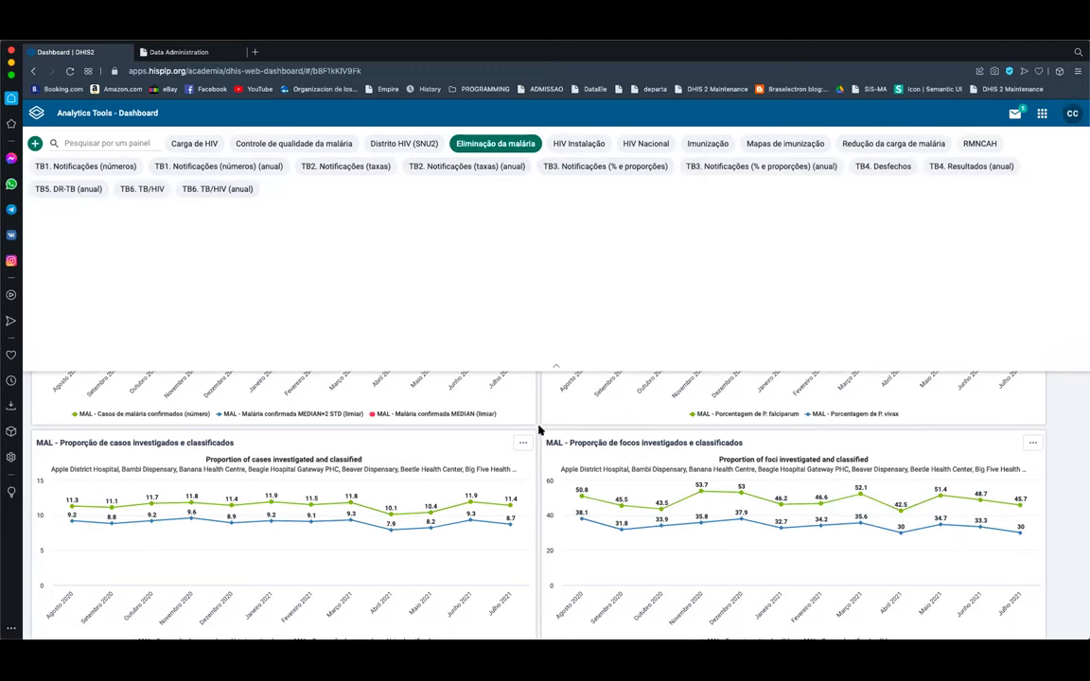
left_click_drag(467, 377, 177, 184)
left_click(71, 71)
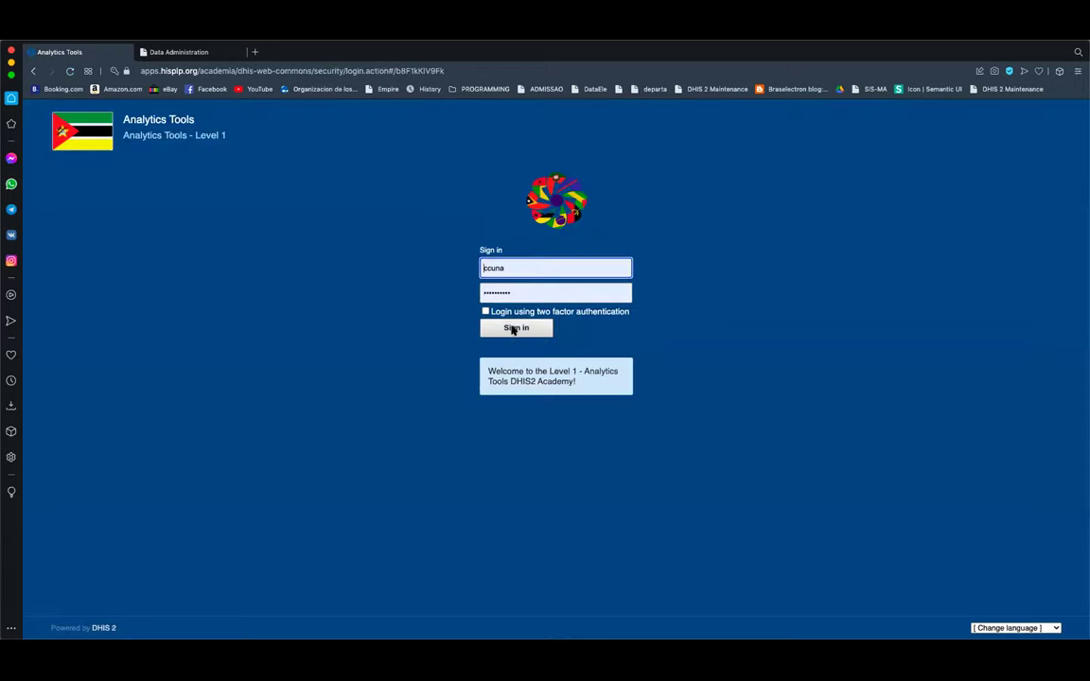
Step: Sign in to the second user's account and open the shared dashboard Monitoria dos principais Indicadores
left_click(513, 328)
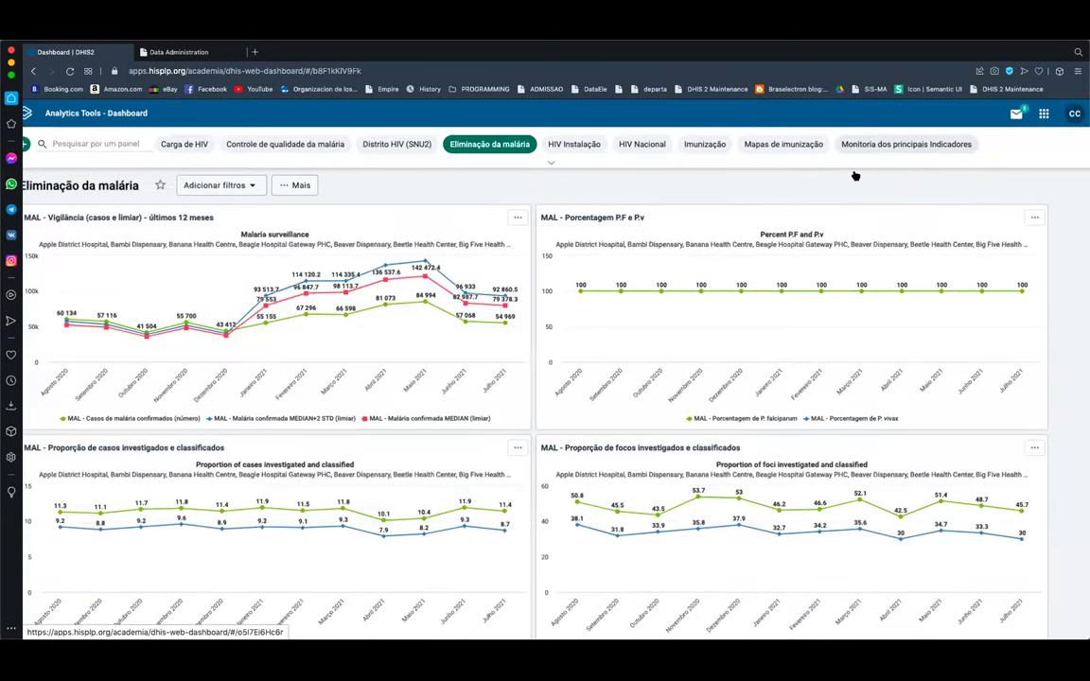
scroll(844, 170, "up", 3, "ctrl")
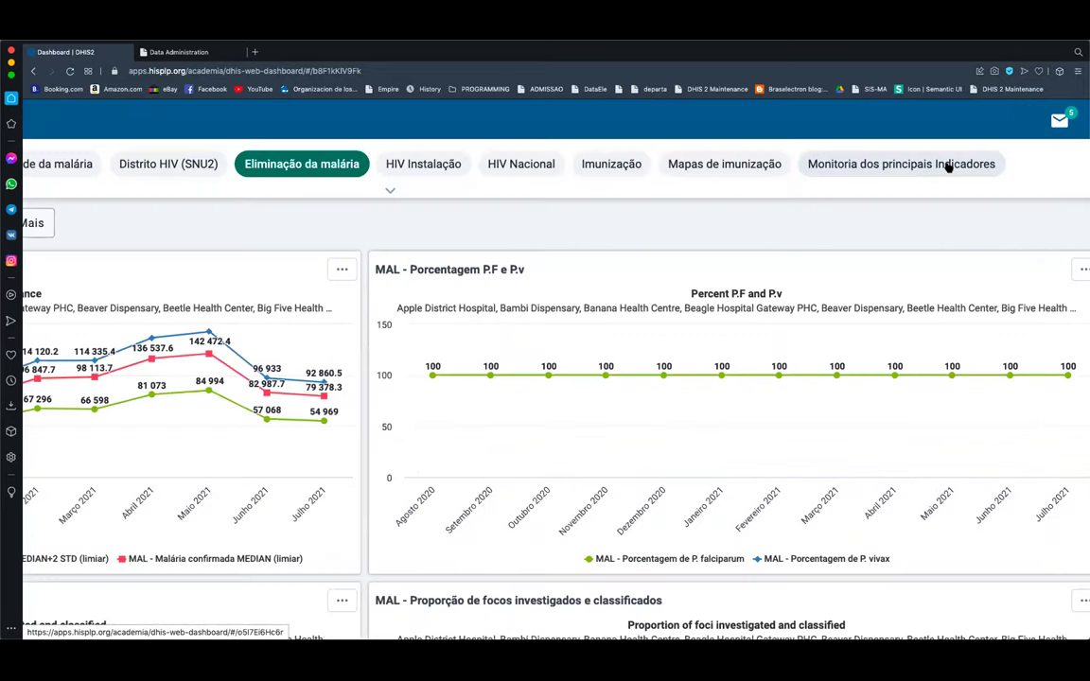
left_click(836, 161)
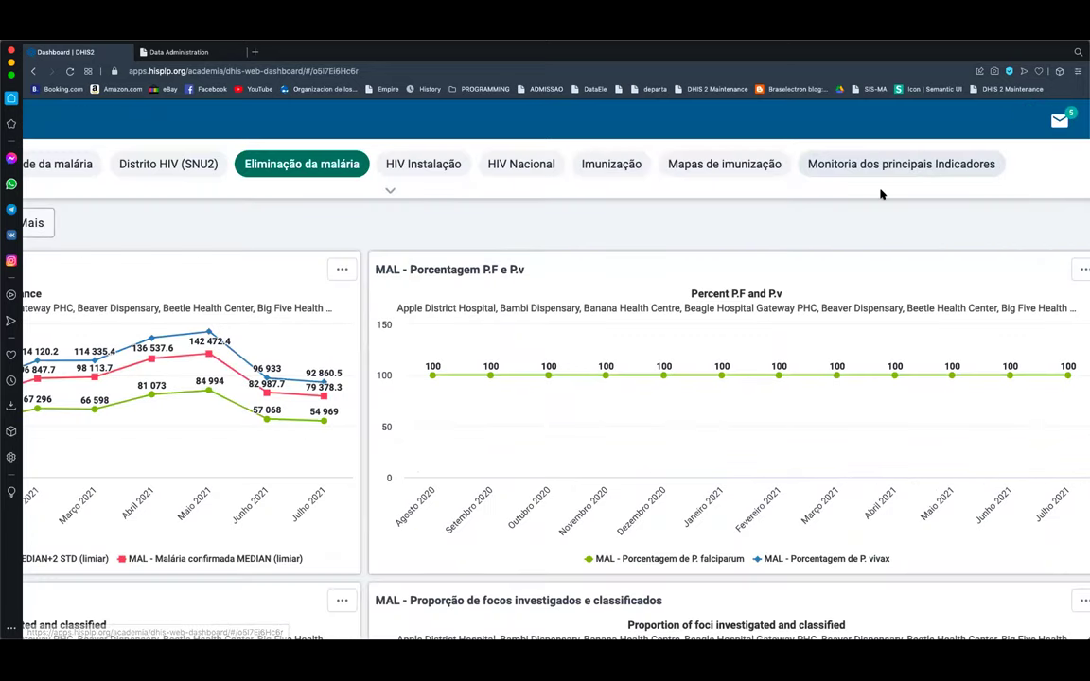
scroll(880, 189, "down", 3, "ctrl")
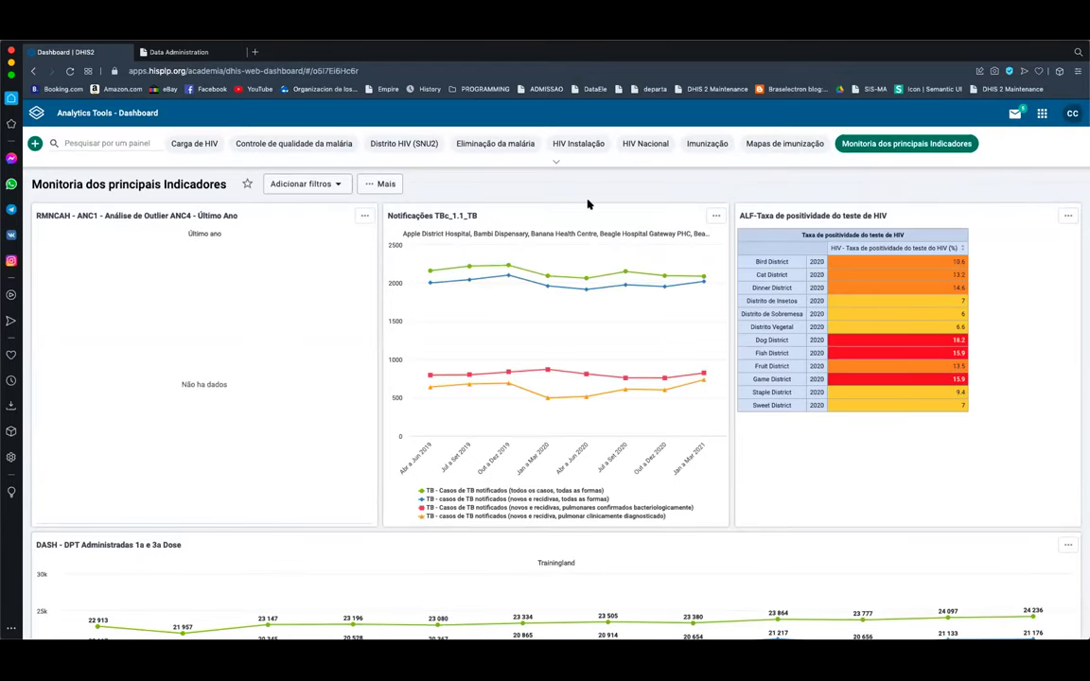
Step: Look through all the charts and tables of the shared dashboard in the second user's session
scroll(608, 438, "down", 2)
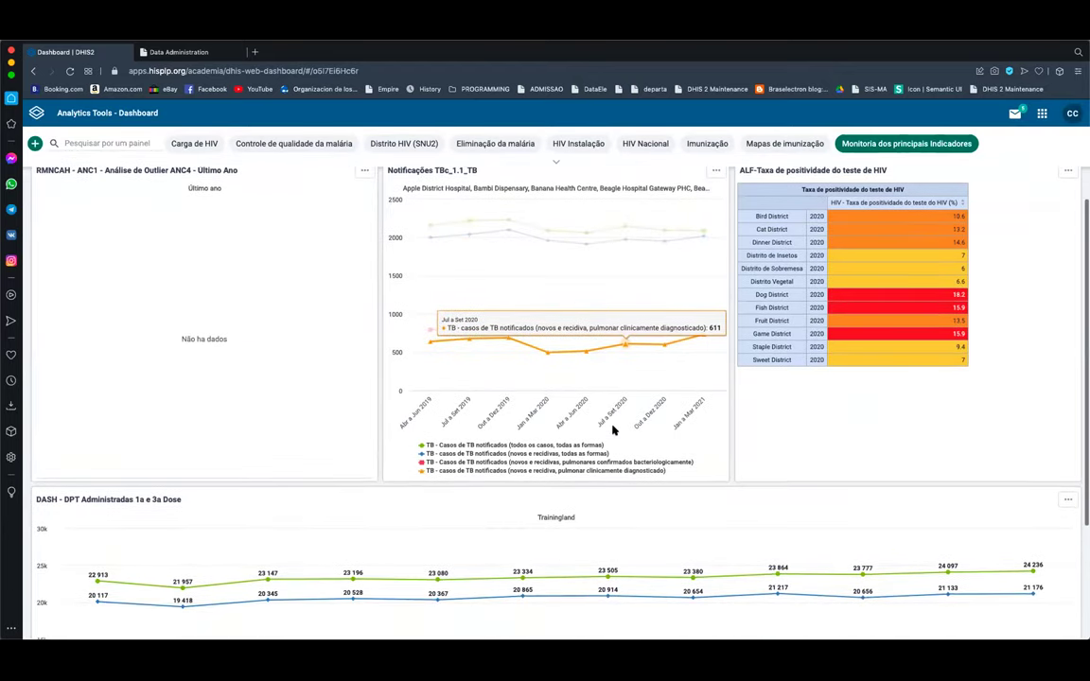
scroll(613, 430, "down", 4)
scroll(605, 426, "up", 5)
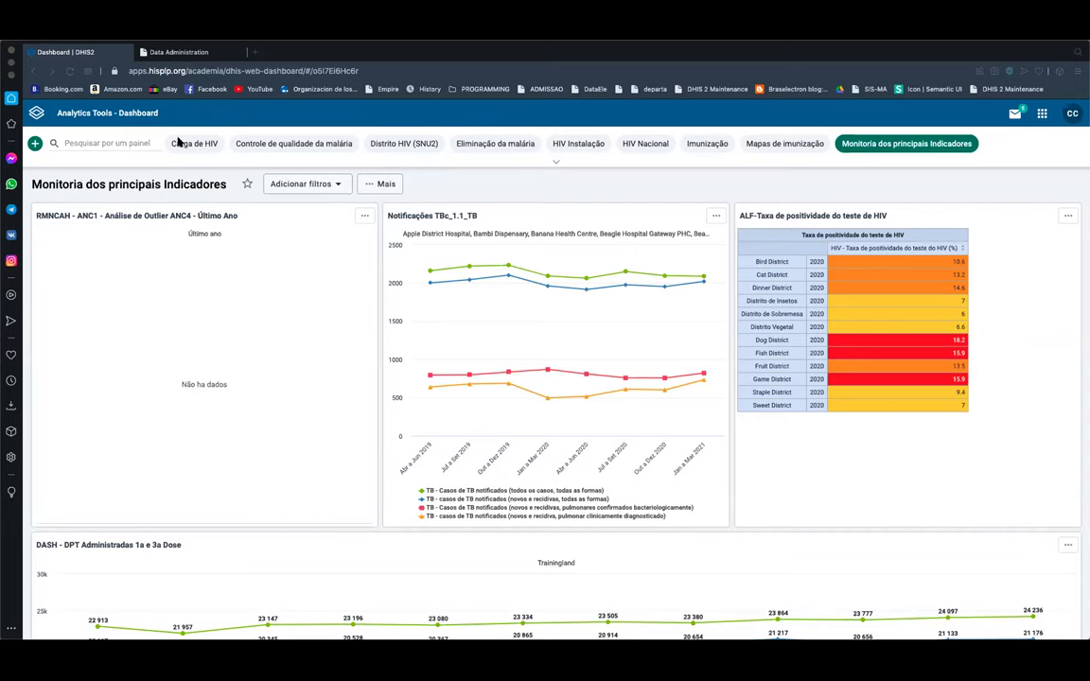
Step: Switch back to the owner's Chrome session and look over the dashboard's charts
left_click(474, 196)
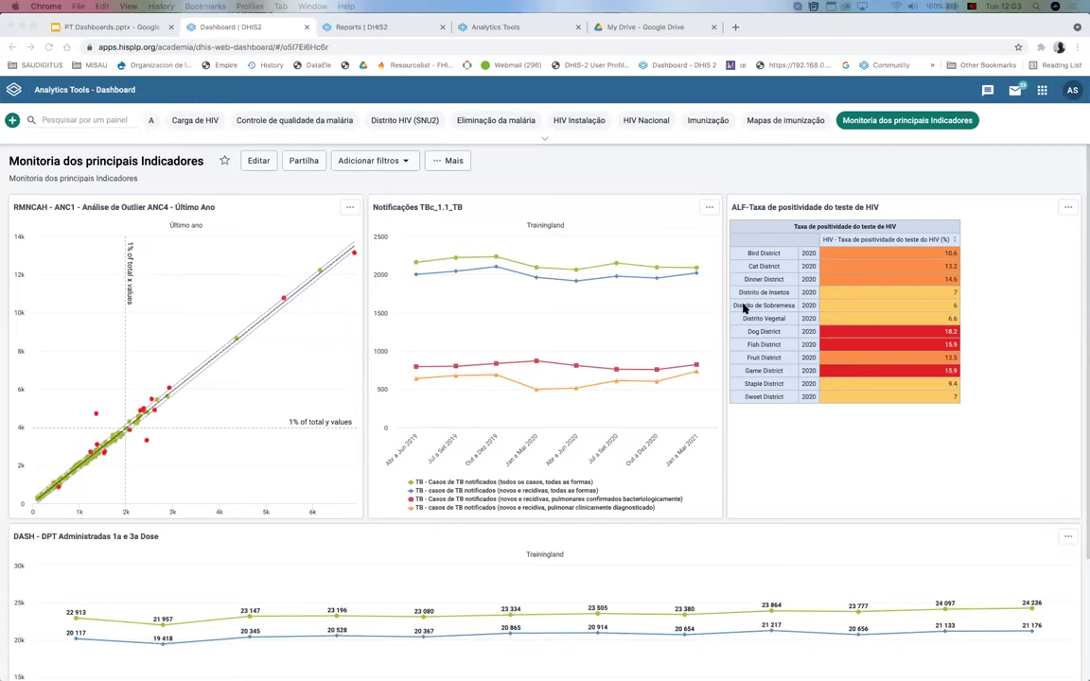
left_click(624, 175)
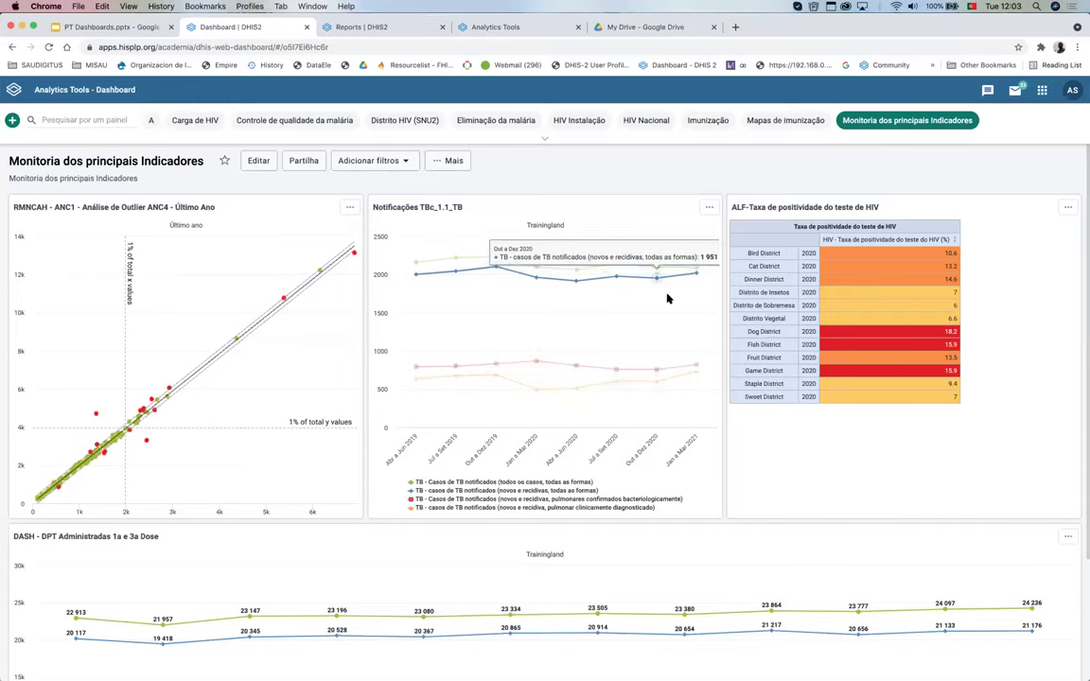
scroll(666, 298, "down", 3)
scroll(666, 298, "up", 3)
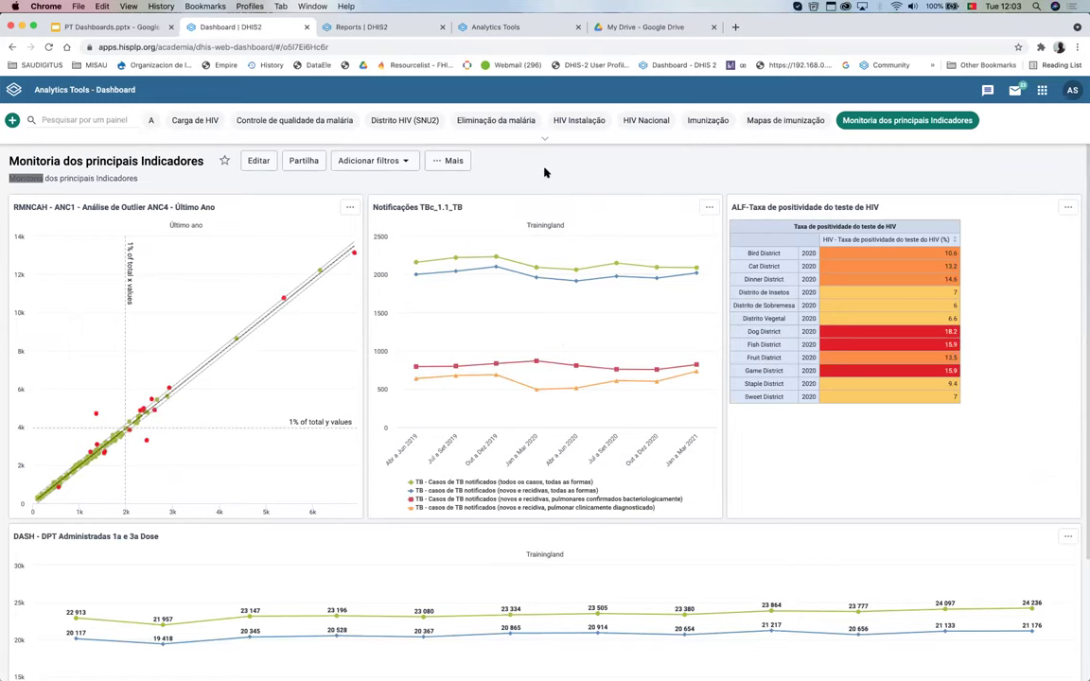
left_click(509, 161)
scroll(608, 565, "down", 2)
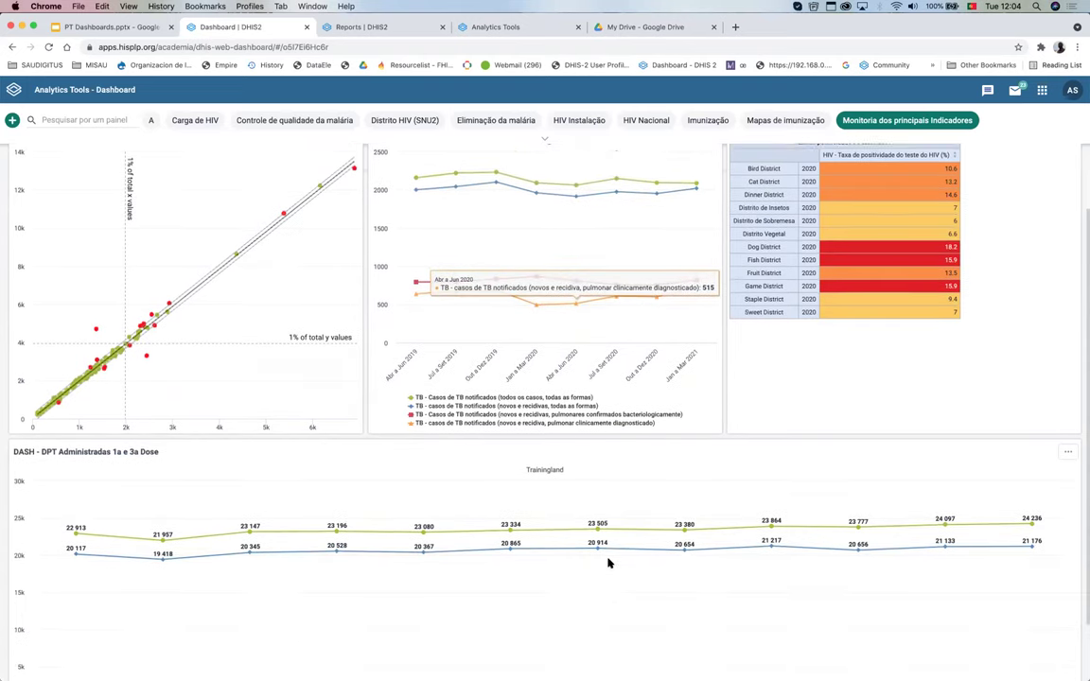
scroll(608, 564, "up", 2)
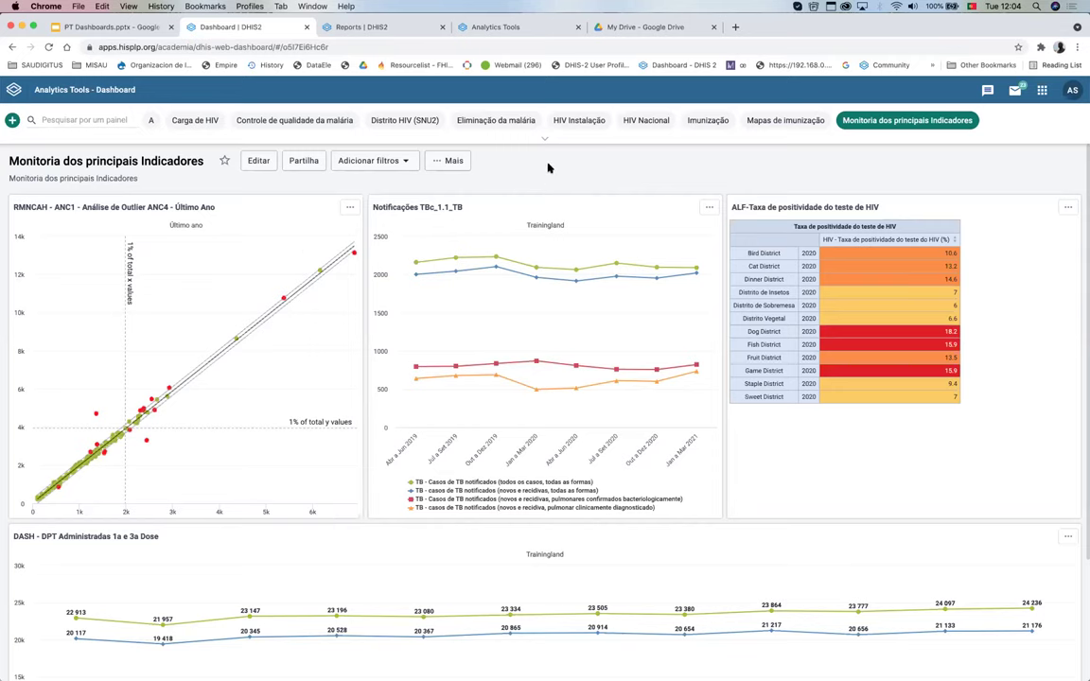
Step: Browse the dashboard's available filter dimensions and open the Unidade organizacional filter
left_click(409, 162)
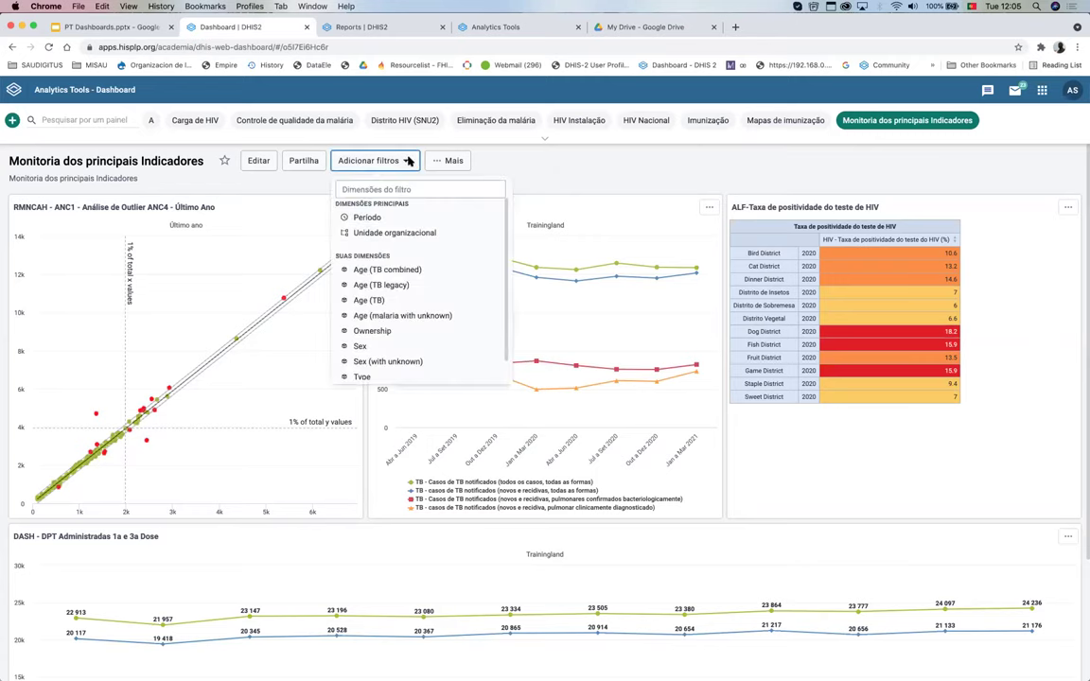
scroll(366, 244, "down", 1)
scroll(365, 244, "up", 1)
scroll(391, 315, "down", 1)
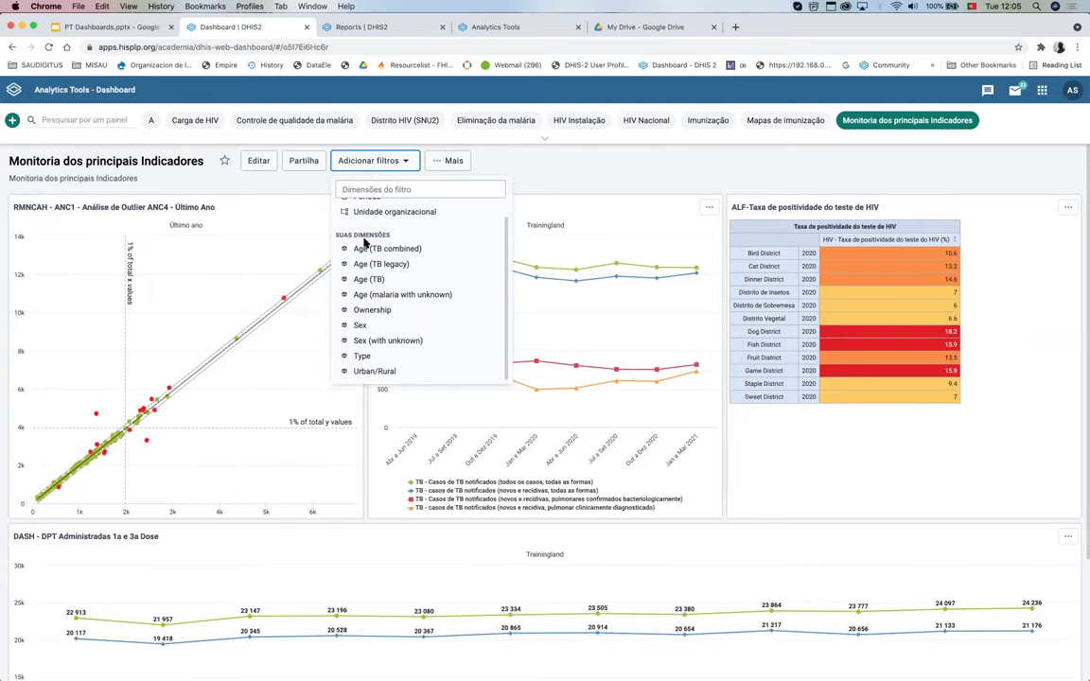
scroll(364, 243, "up", 1)
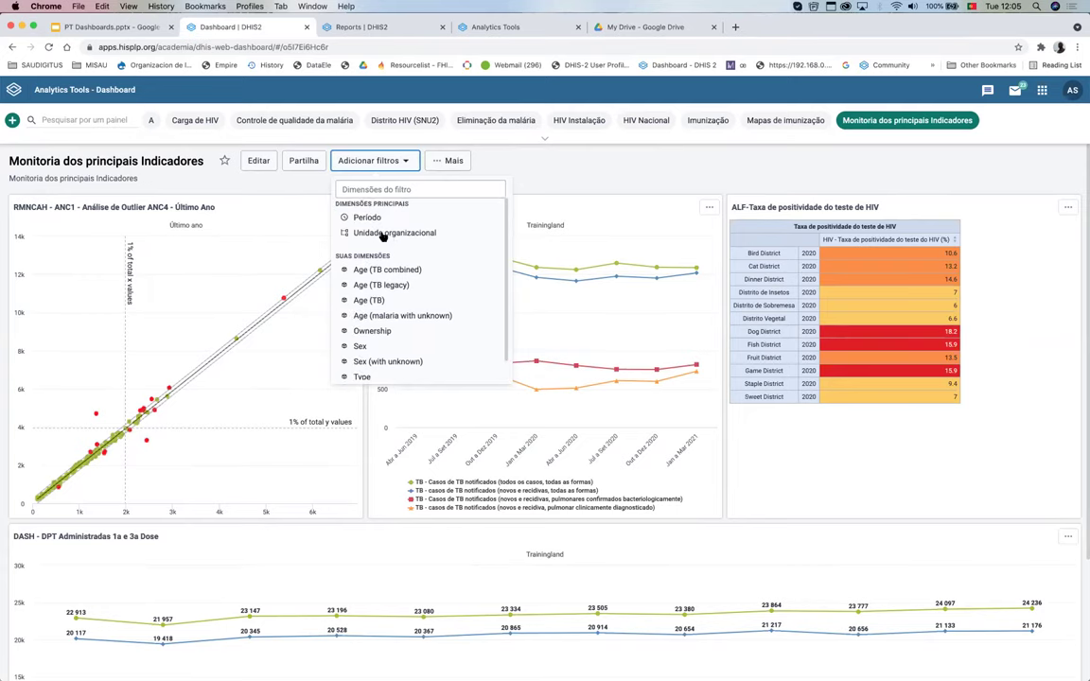
left_click(407, 234)
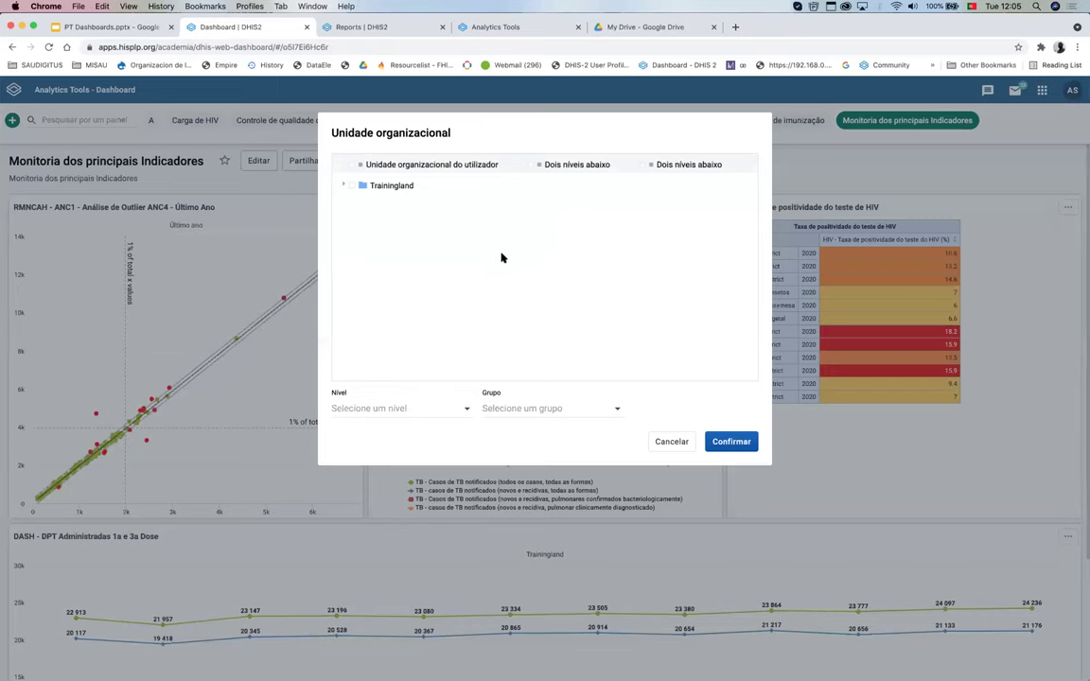
Step: Expand the Trainingland hierarchy, select Animal Region and apply it as the organisation unit filter
left_click(343, 186)
left_click(352, 213)
left_click(352, 200)
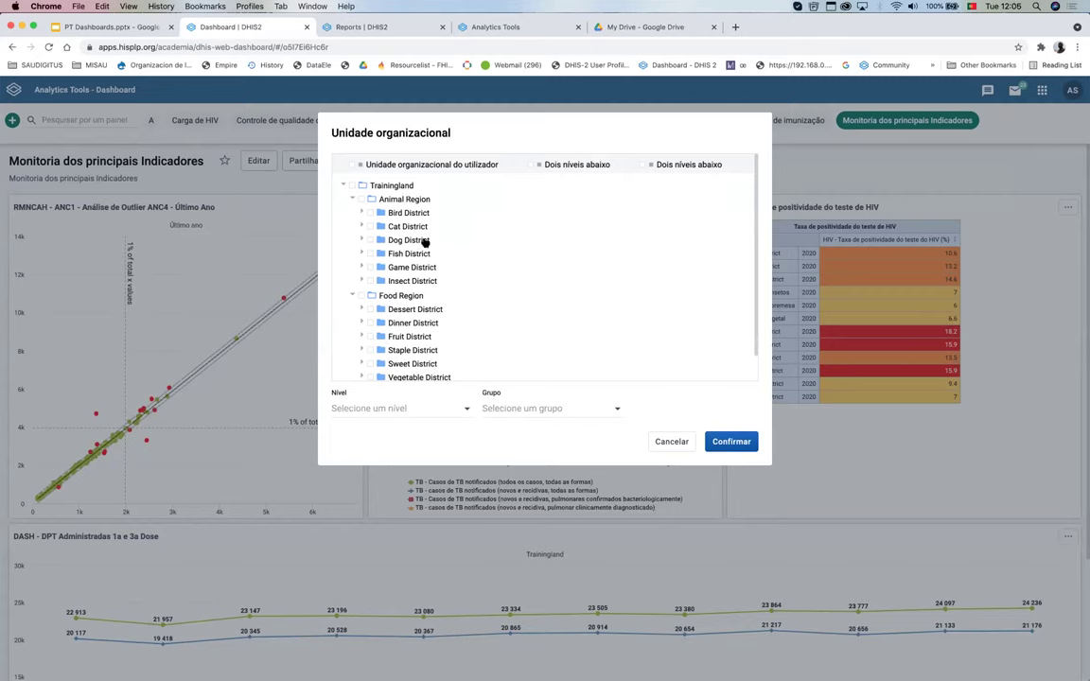
left_click(362, 213)
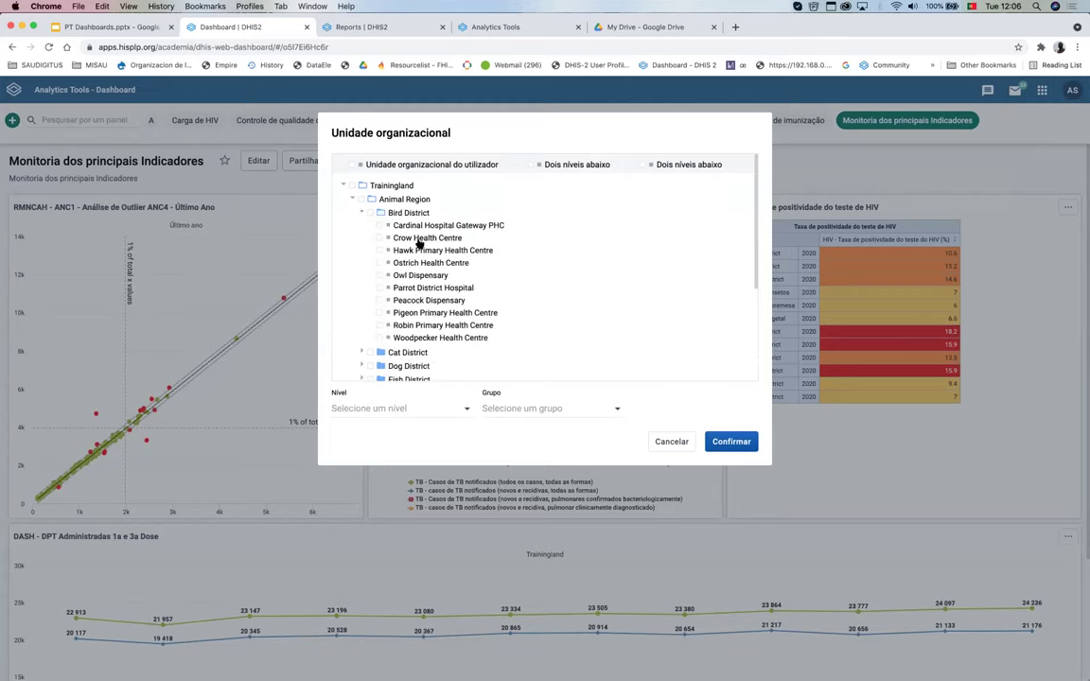
left_click(359, 200)
left_click(361, 200)
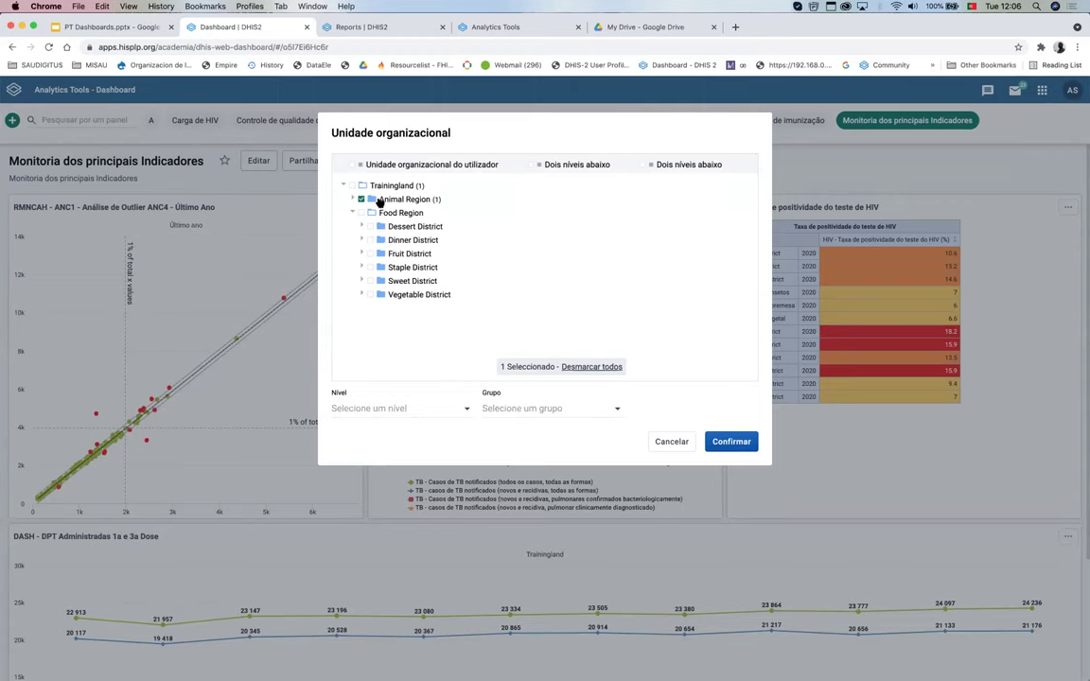
left_click(352, 213)
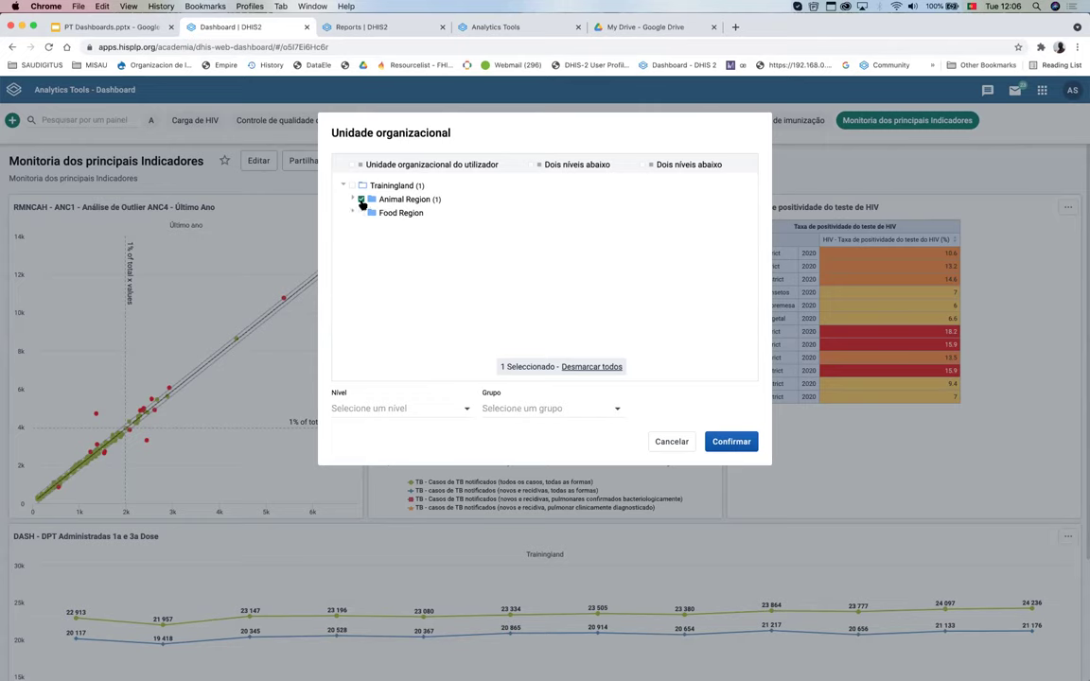
left_click(733, 442)
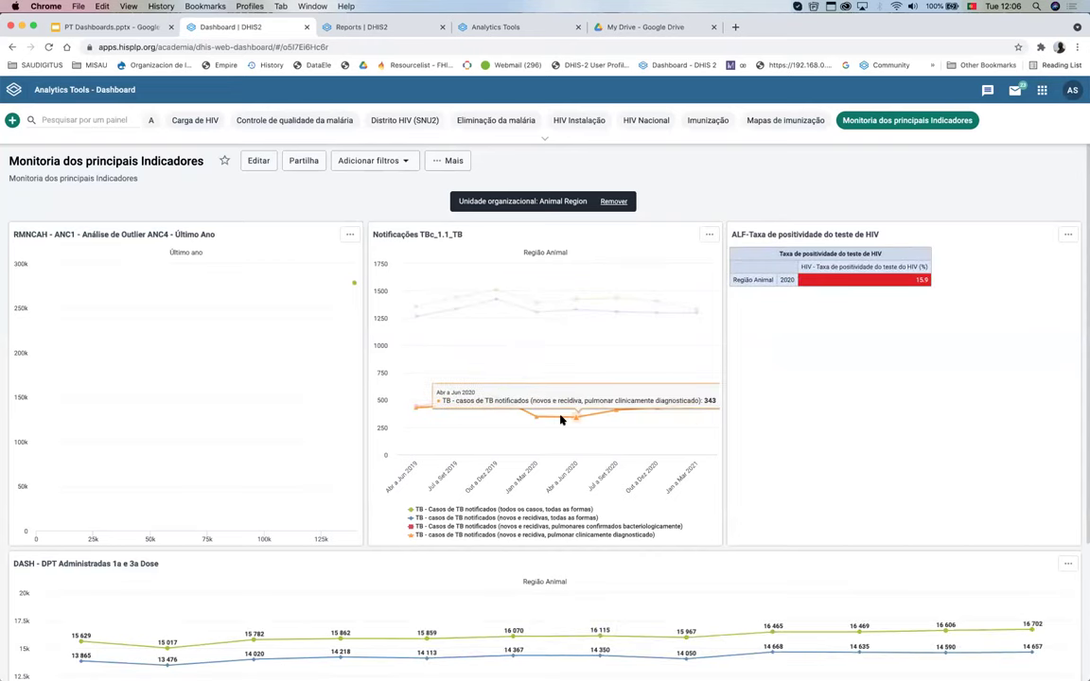
Step: Examine every dashboard item with the Animal Region filter applied, including the DPT doses chart
scroll(561, 420, "down", 3)
scroll(561, 420, "up", 3)
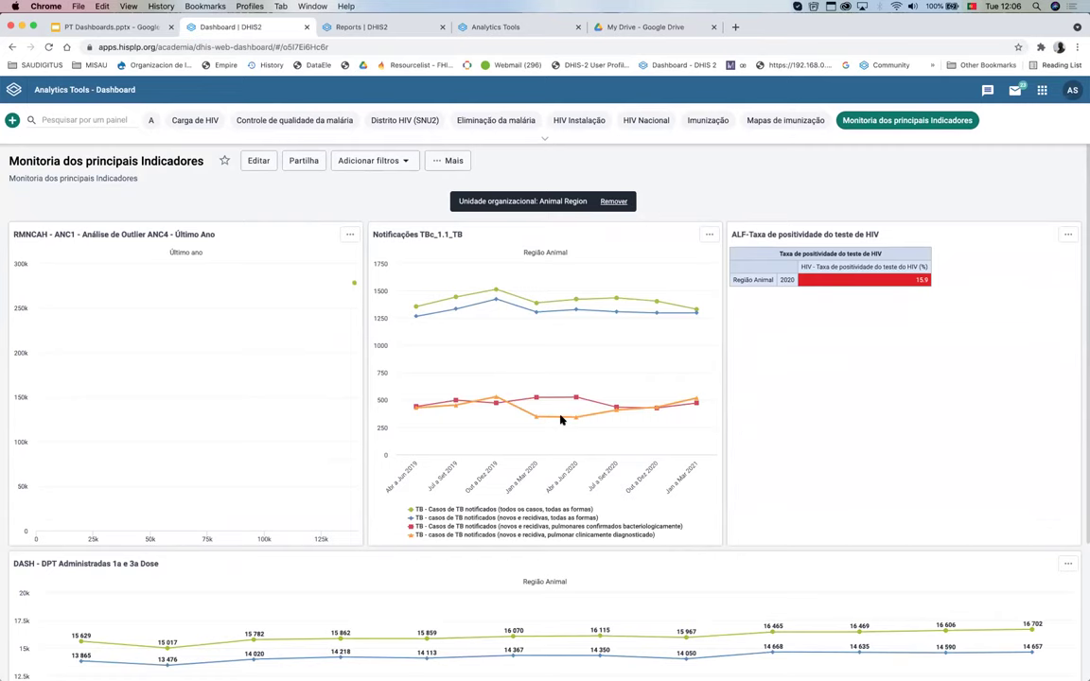
mouse_move(544, 294)
mouse_move(447, 262)
scroll(916, 443, "down", 3)
scroll(919, 445, "down", 2)
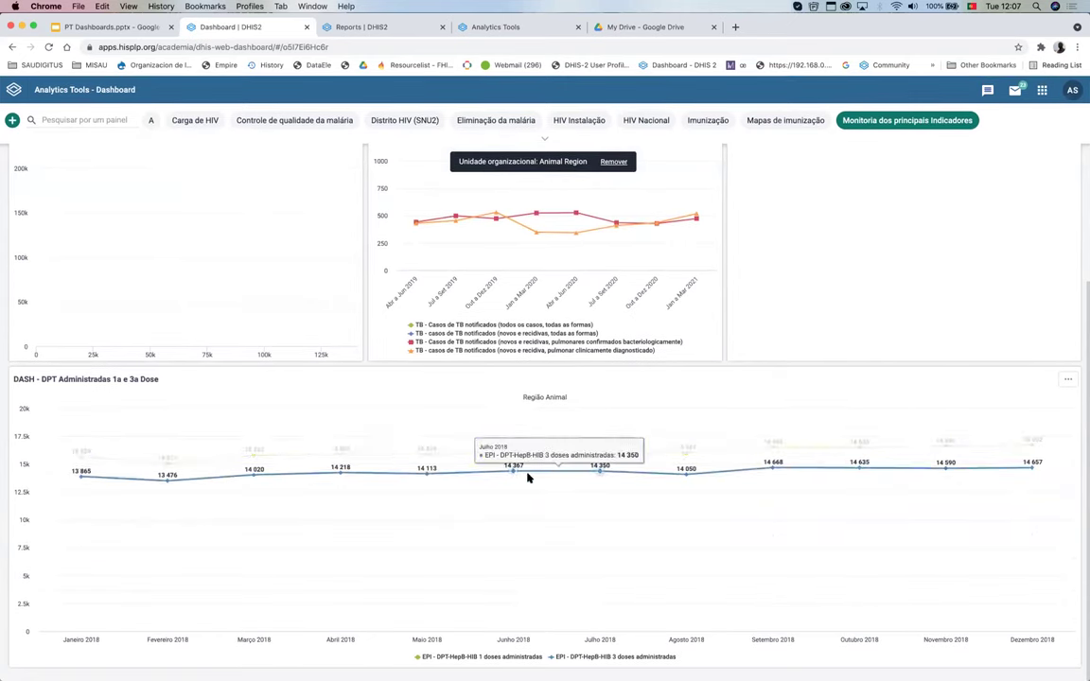
scroll(407, 330, "up", 5)
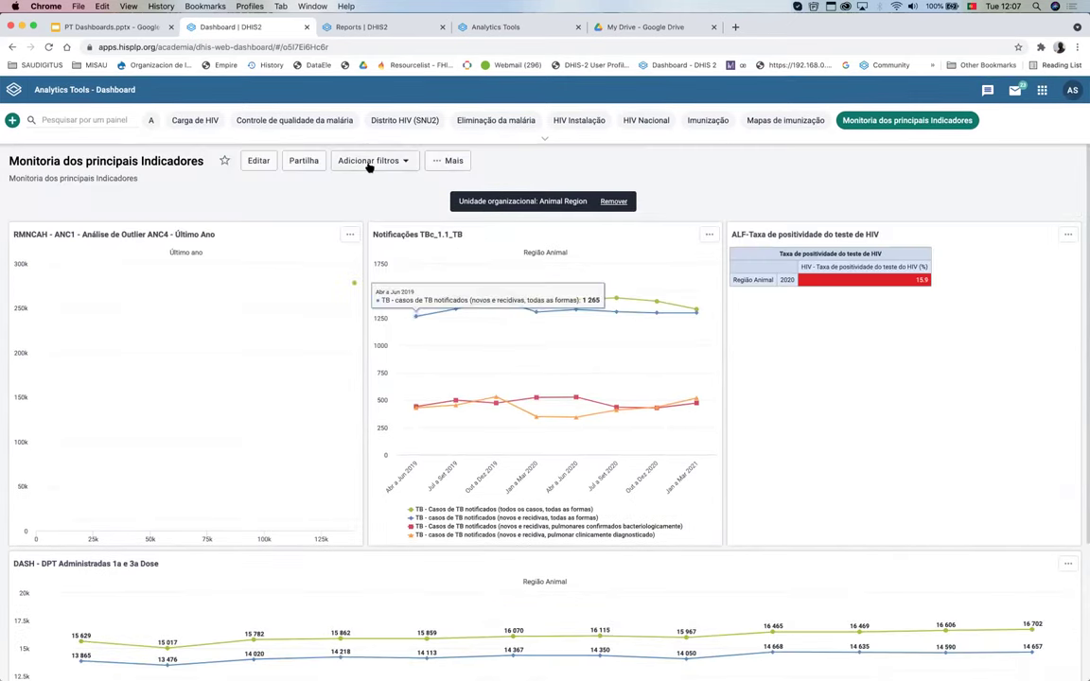
Step: Add a Período filter using fixed monthly periods, selecting all twelve months of 2019
left_click(370, 162)
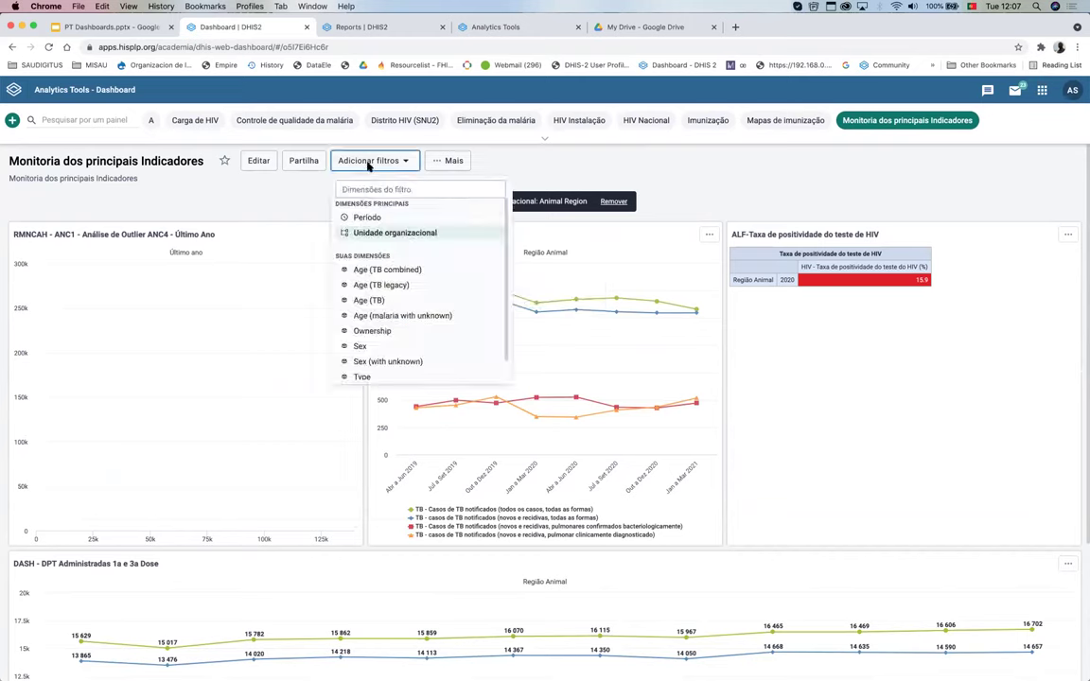
left_click(360, 217)
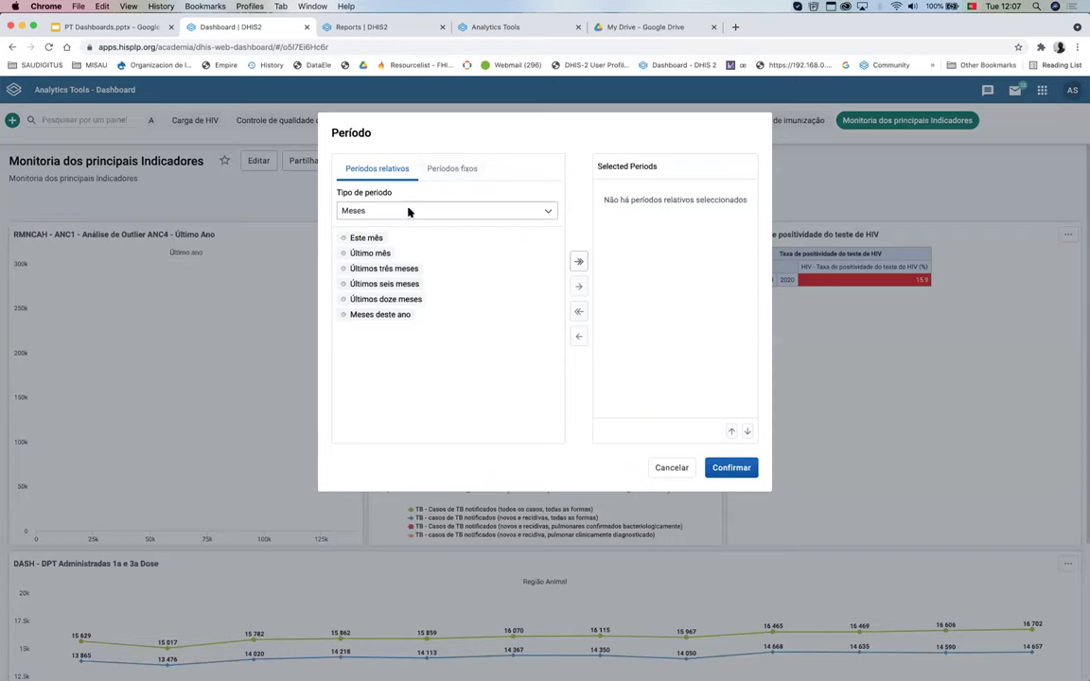
left_click(468, 168)
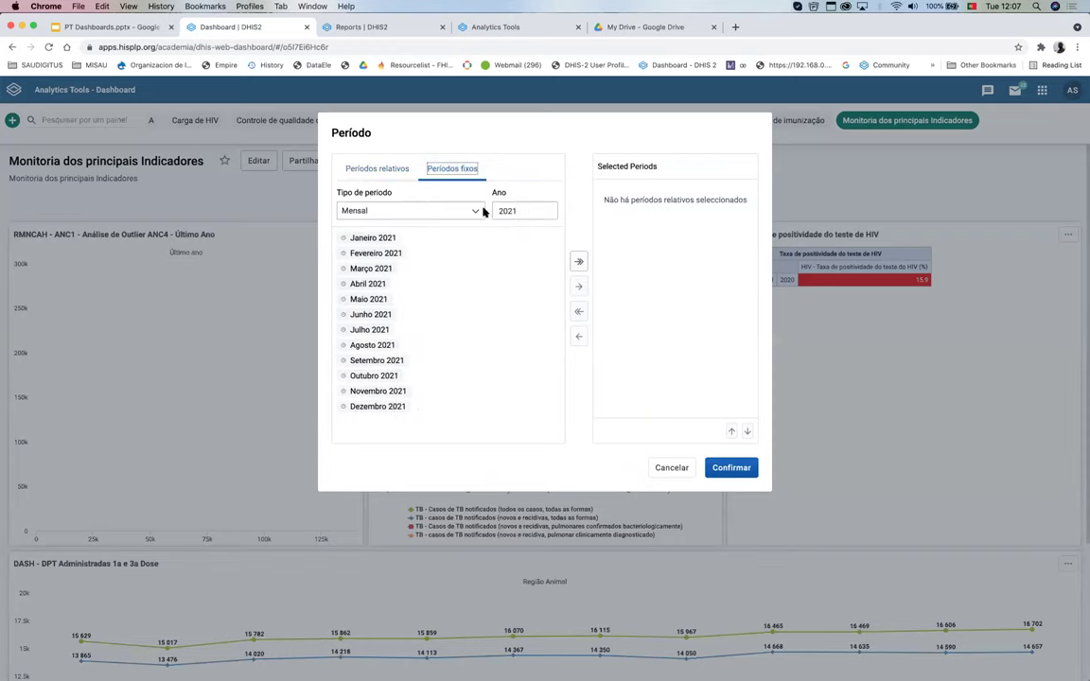
left_click(546, 209)
left_click(546, 208)
left_click(546, 215)
left_click(545, 215)
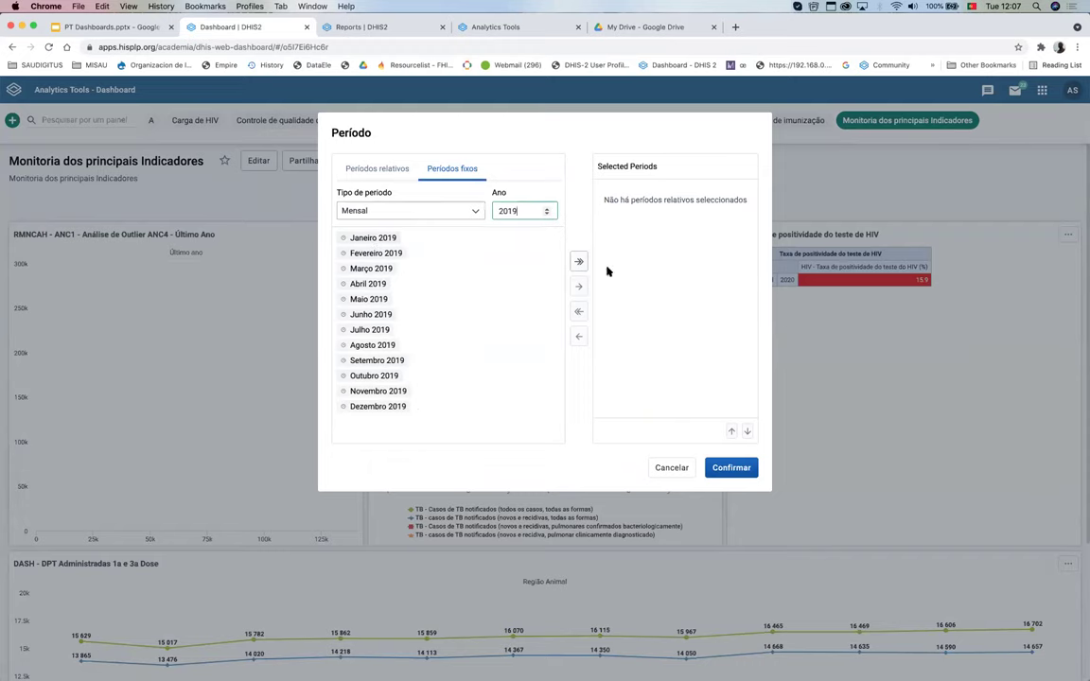
left_click(577, 262)
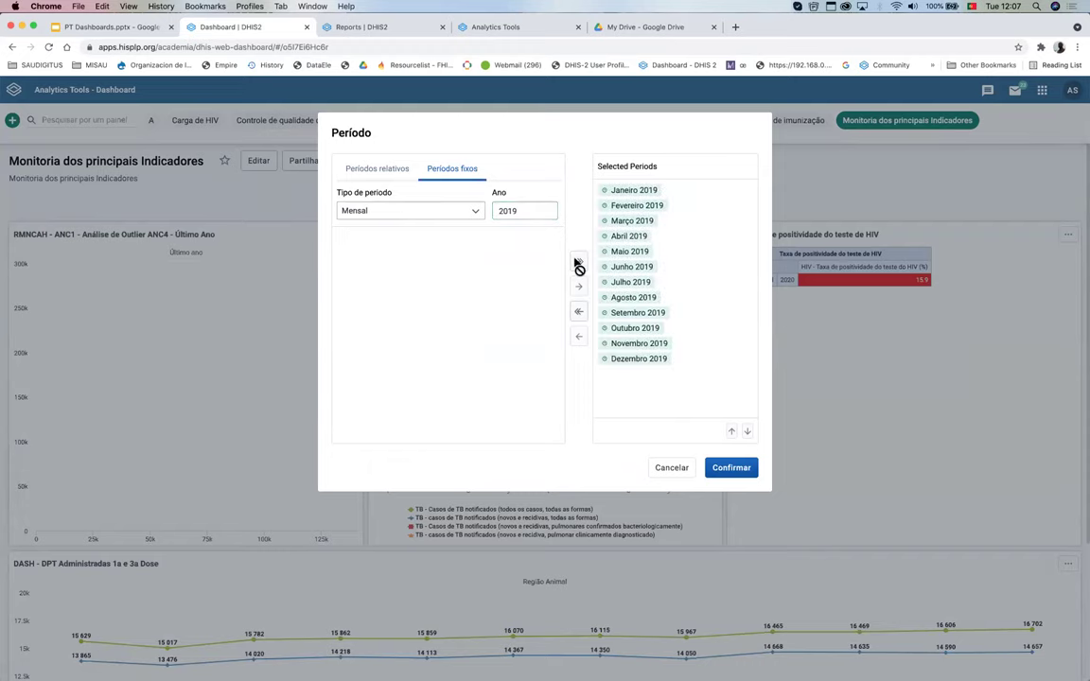
left_click(731, 468)
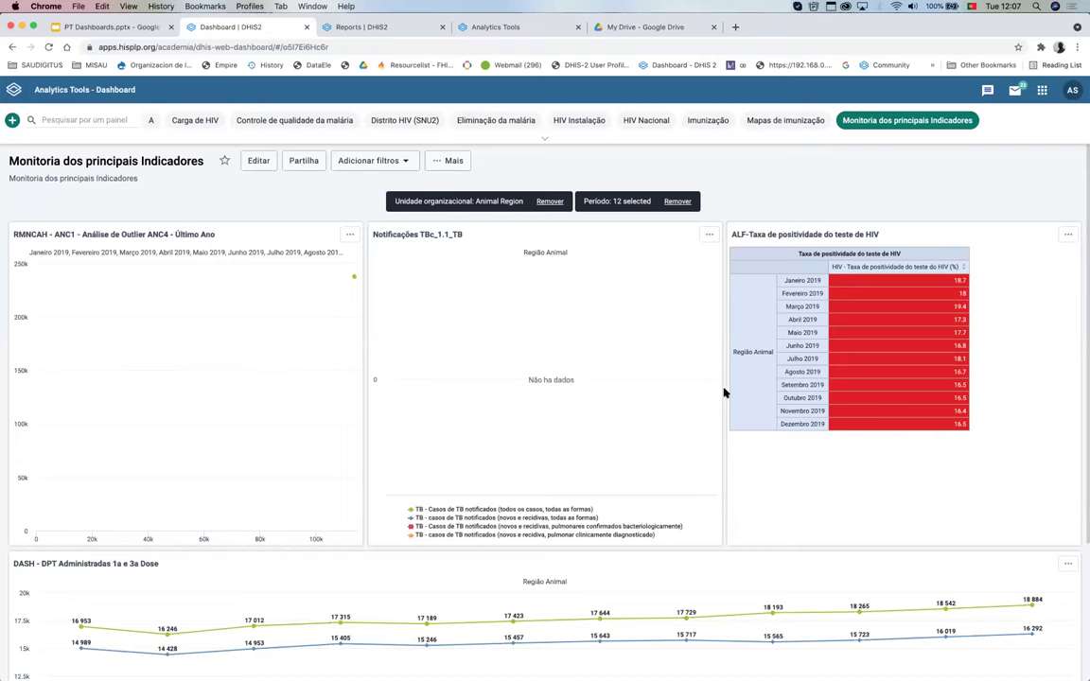
Step: Examine the dashboard items with both the Animal Region and 2019 monthly filters applied
scroll(724, 393, "down", 3)
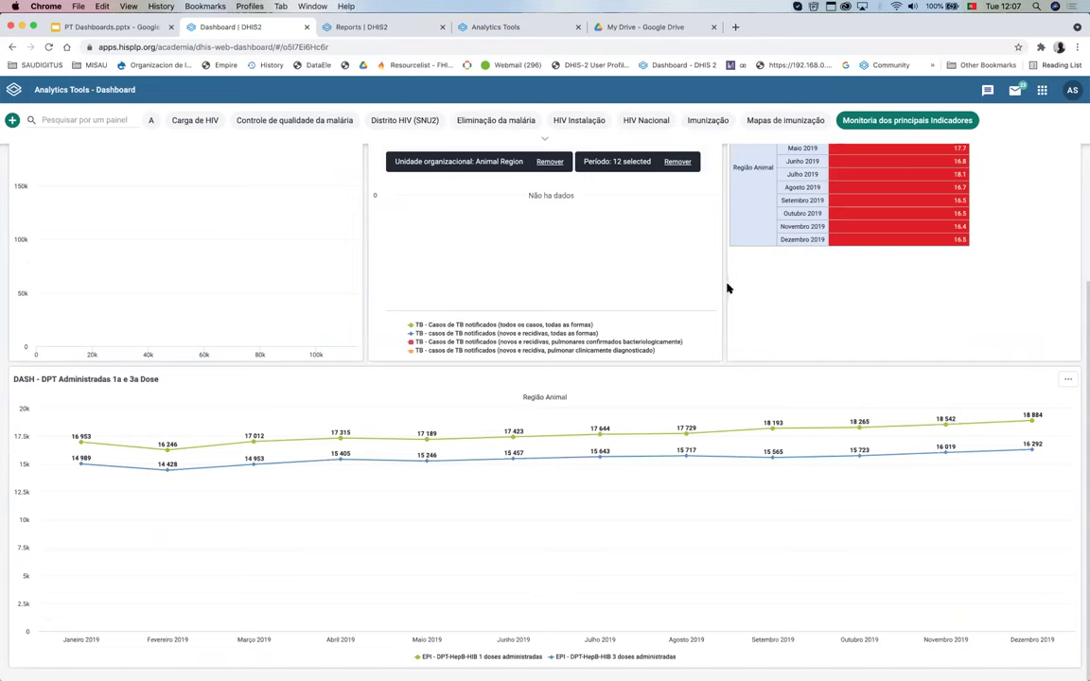
scroll(722, 336, "up", 3)
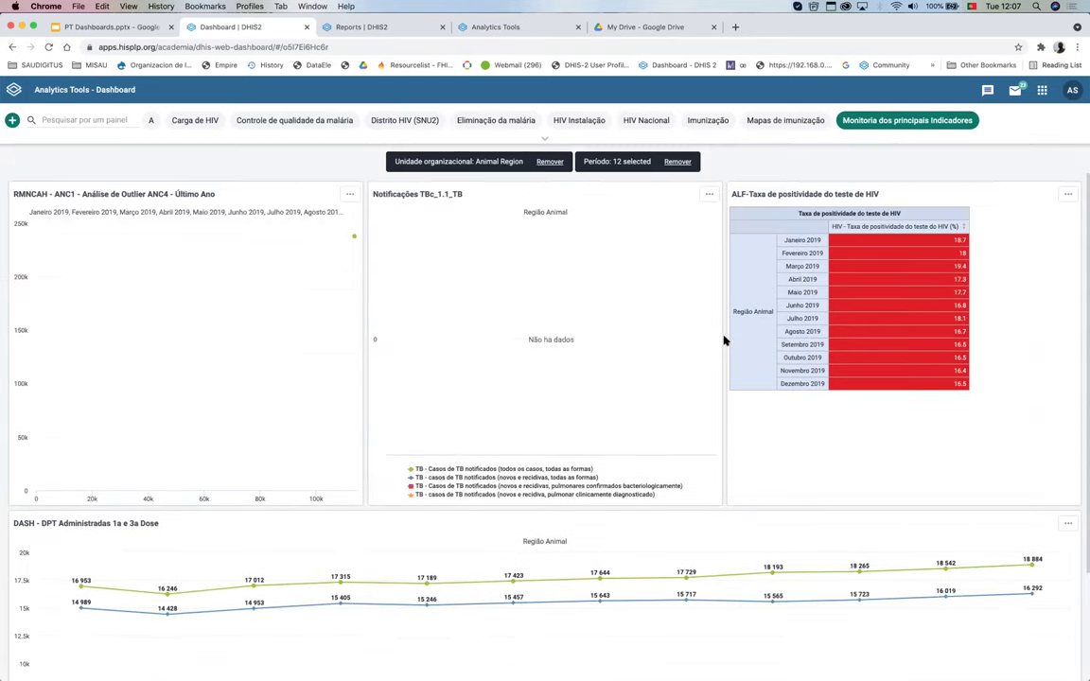
scroll(722, 340, "up", 1)
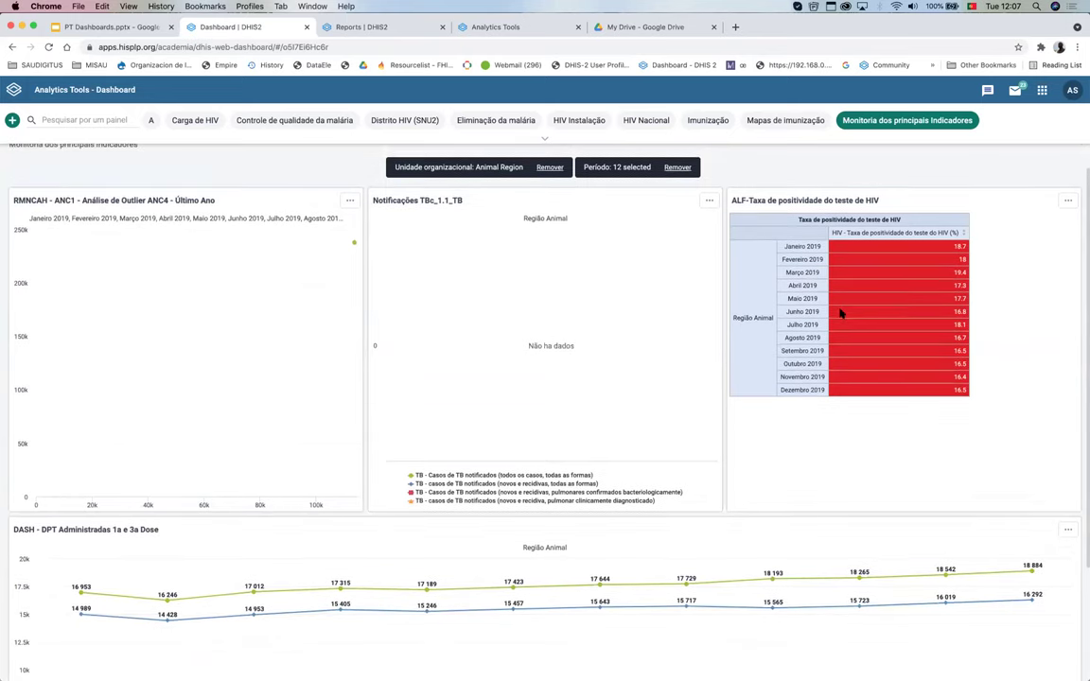
scroll(840, 313, "down", 2)
scroll(840, 313, "up", 3)
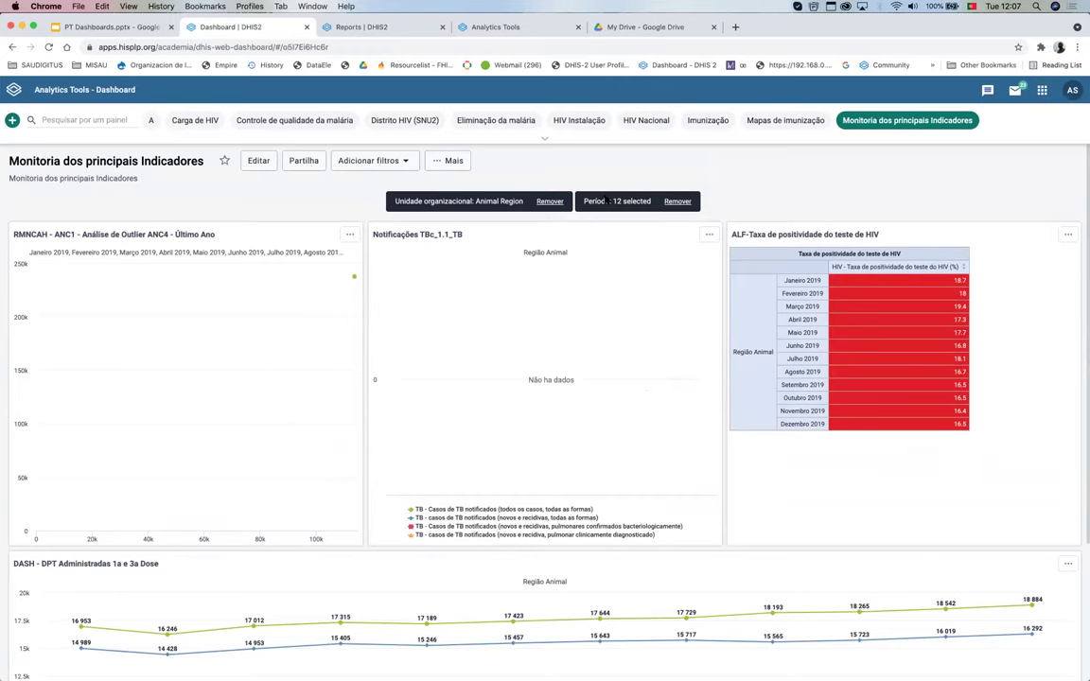
Step: Remove the period filter and the Animal Region organisation unit filter from the dashboard
left_click(677, 202)
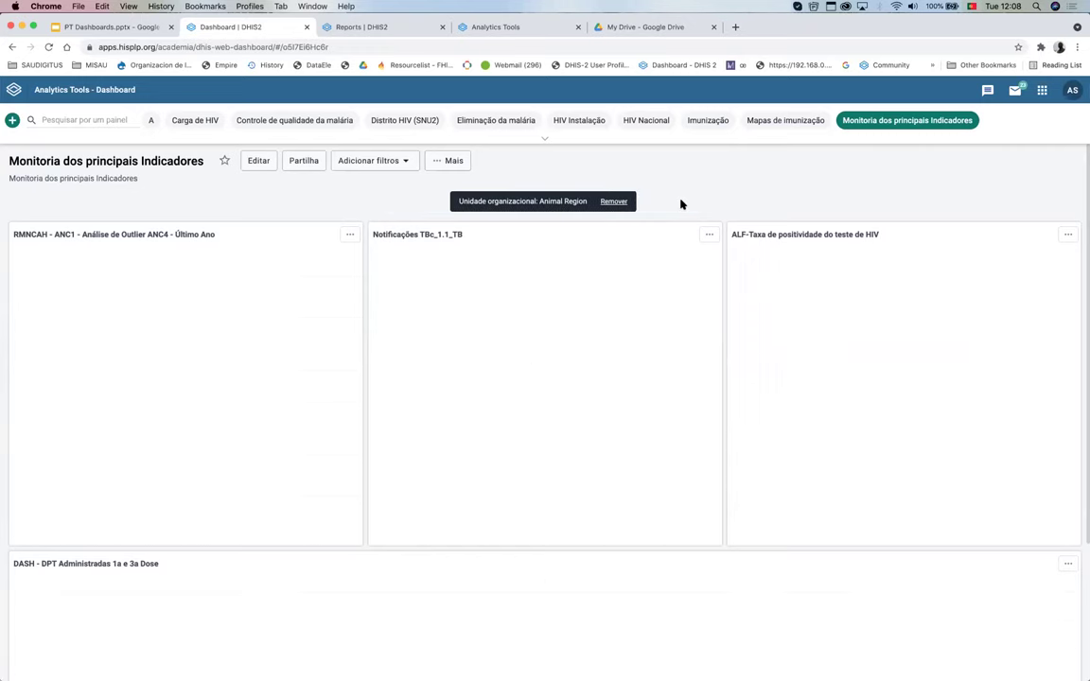
left_click(611, 200)
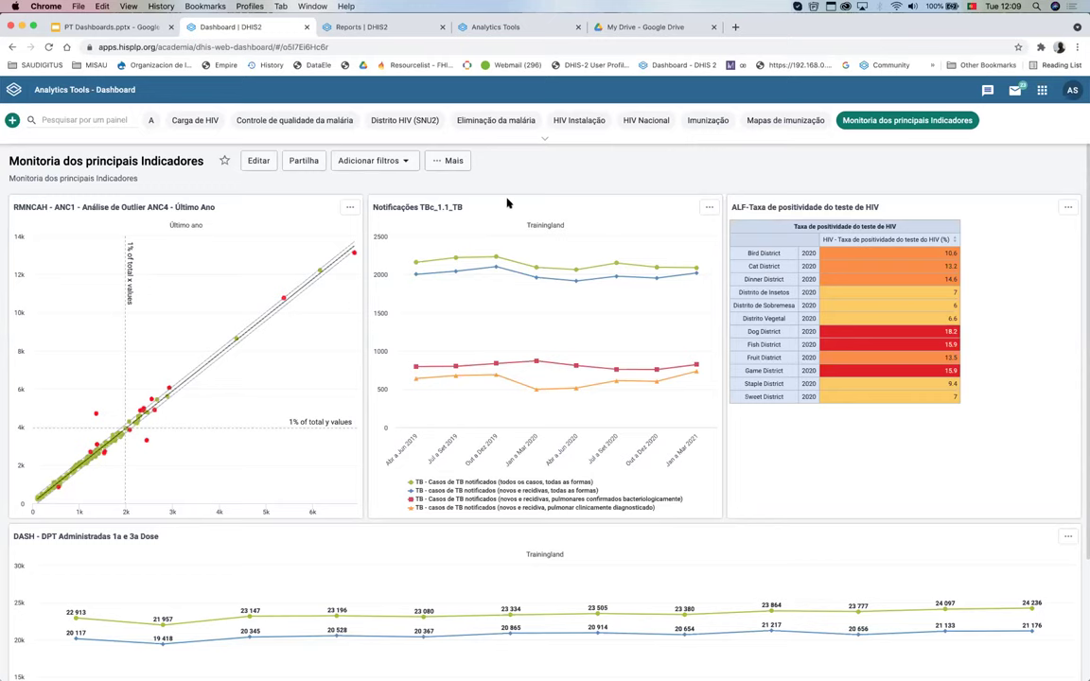
Step: Open the Notificações TBc_1.1_TB chart from the dashboard in the Data Visualizer app
triple_click(459, 208)
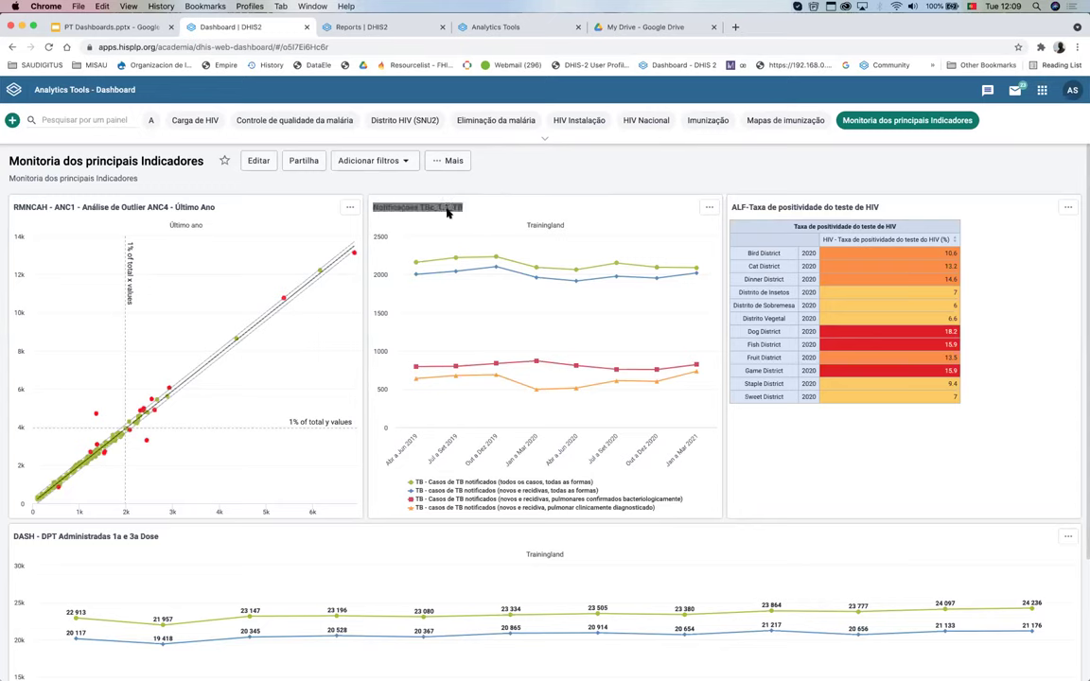
left_click(572, 167)
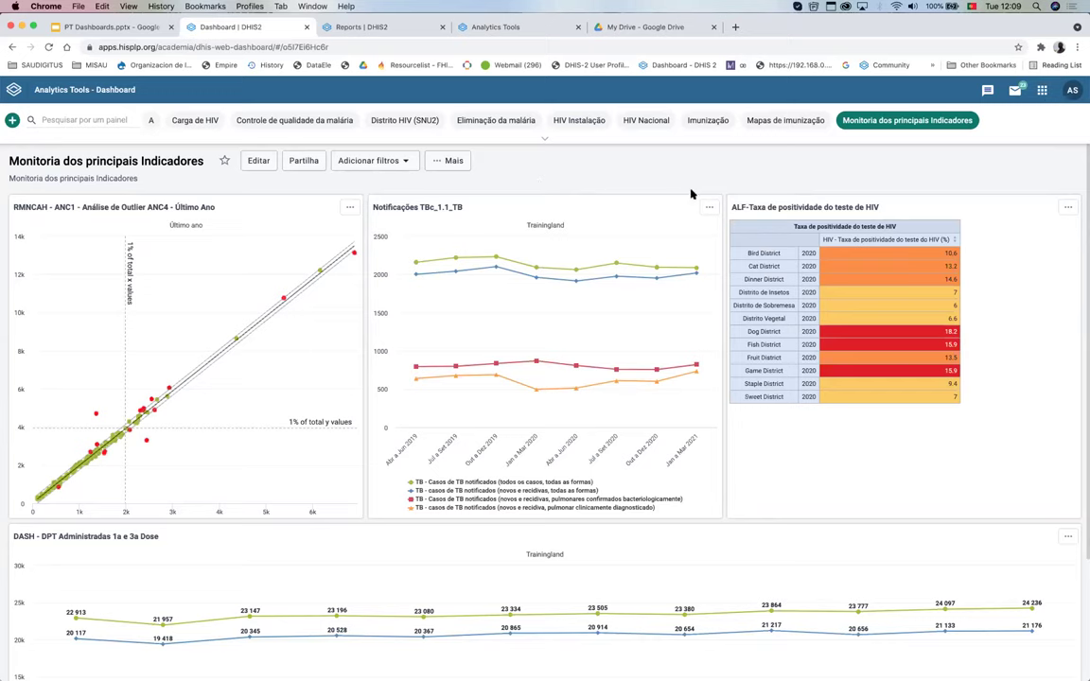
left_click(709, 208)
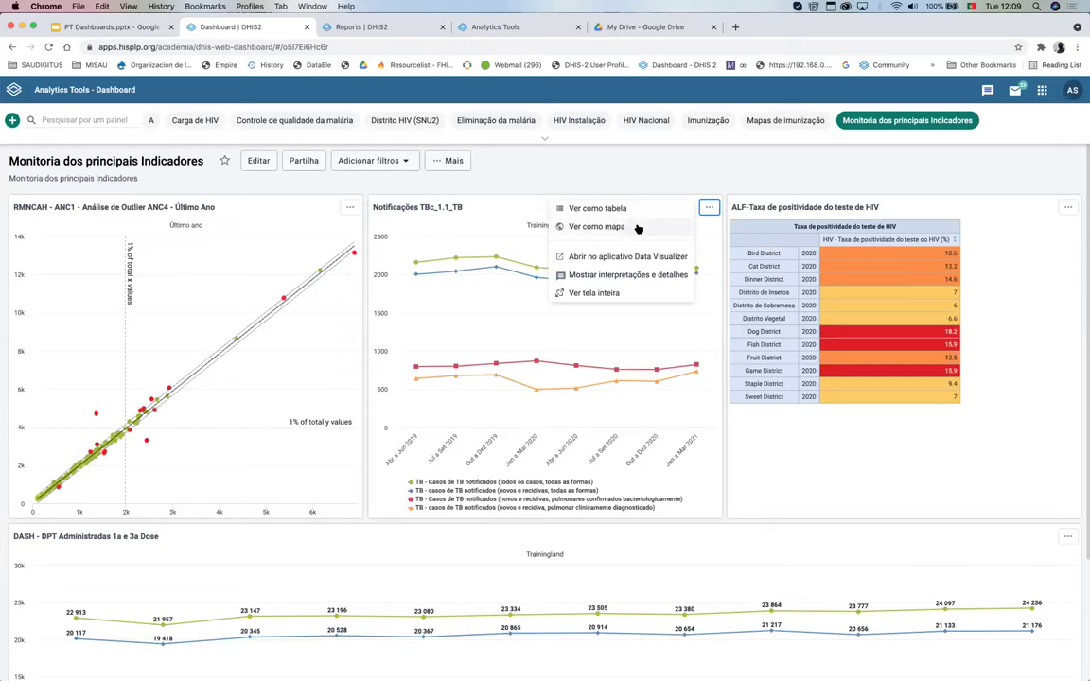
left_click(578, 289)
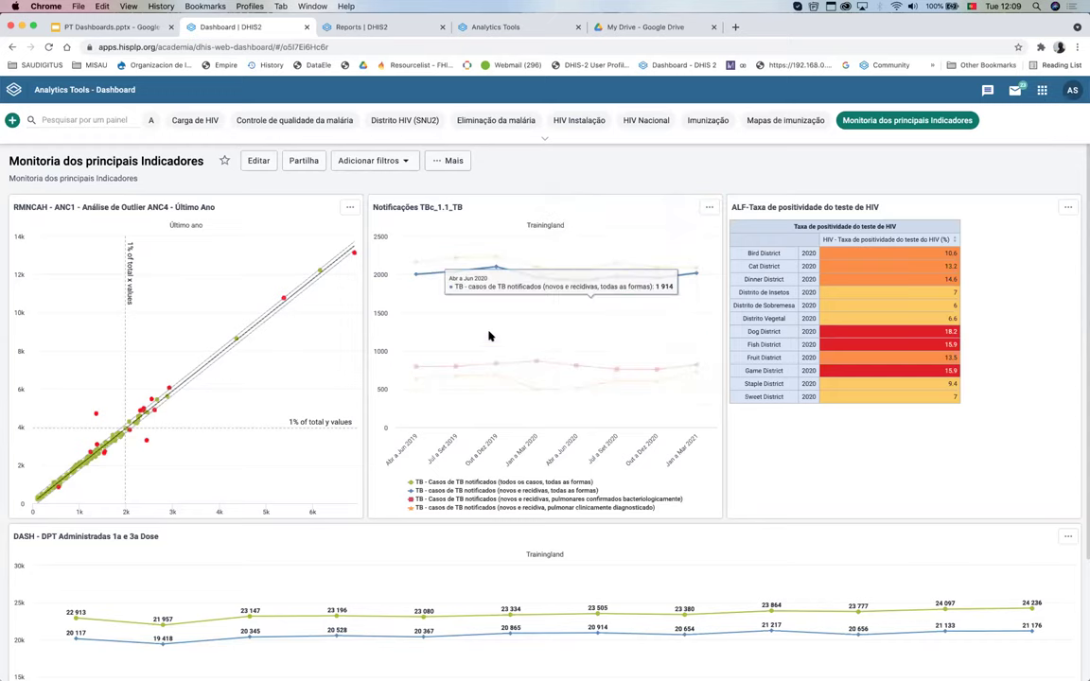
left_click(710, 207)
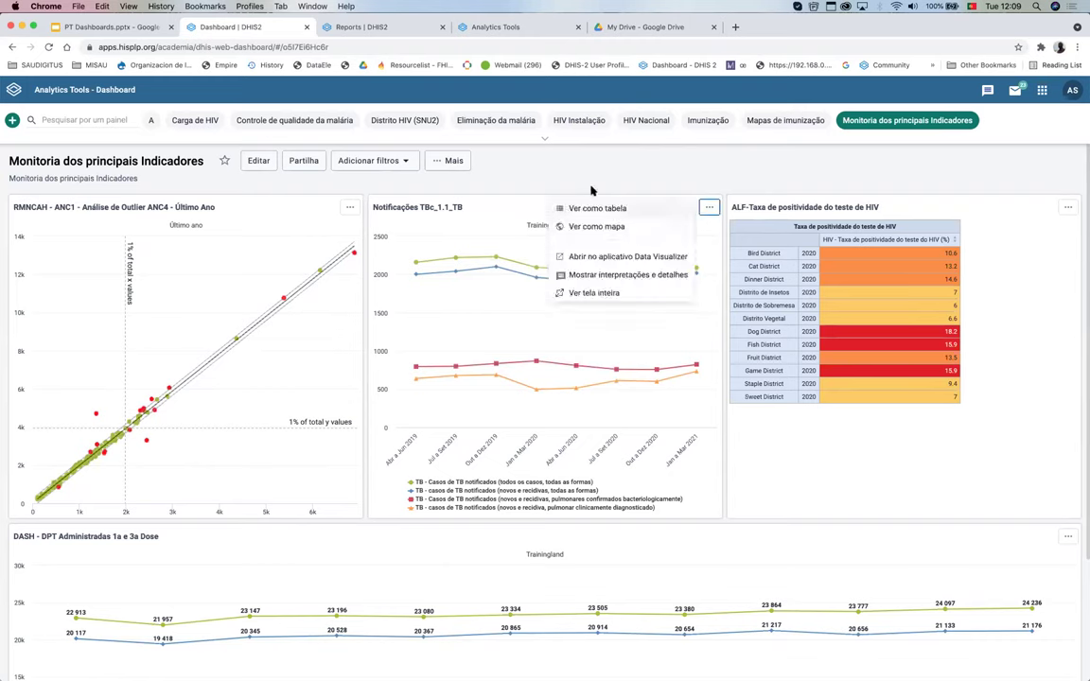
left_click(629, 258)
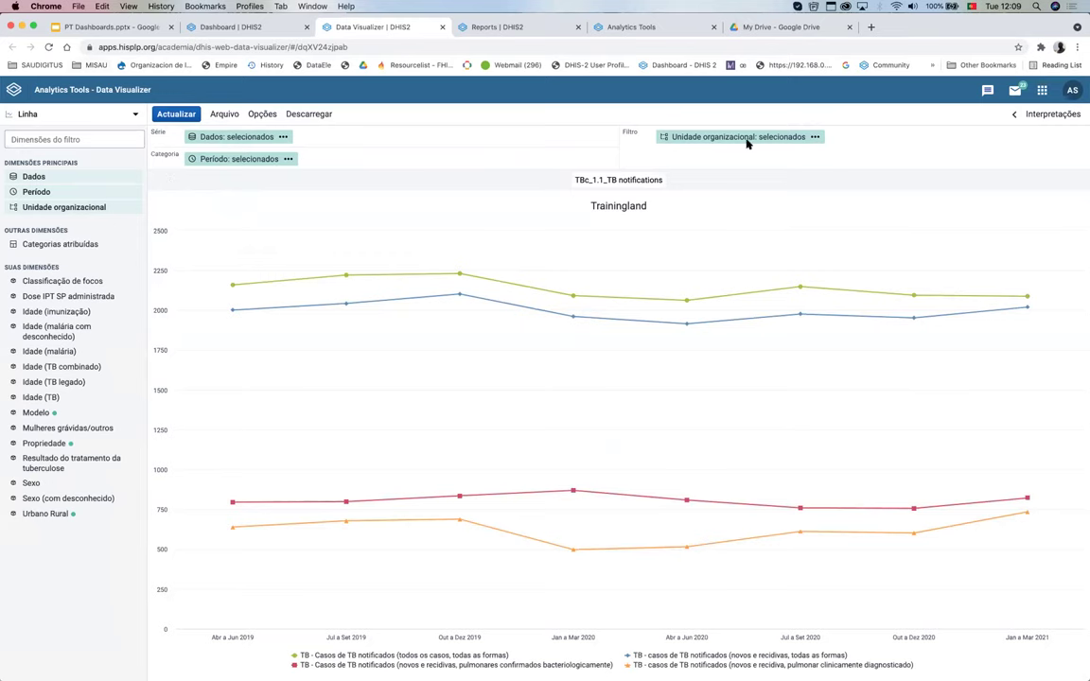
Step: Deselect the user organisation unit in the chart's Unidade organizacional filter, select Trainingland, and update the chart
left_click(691, 137)
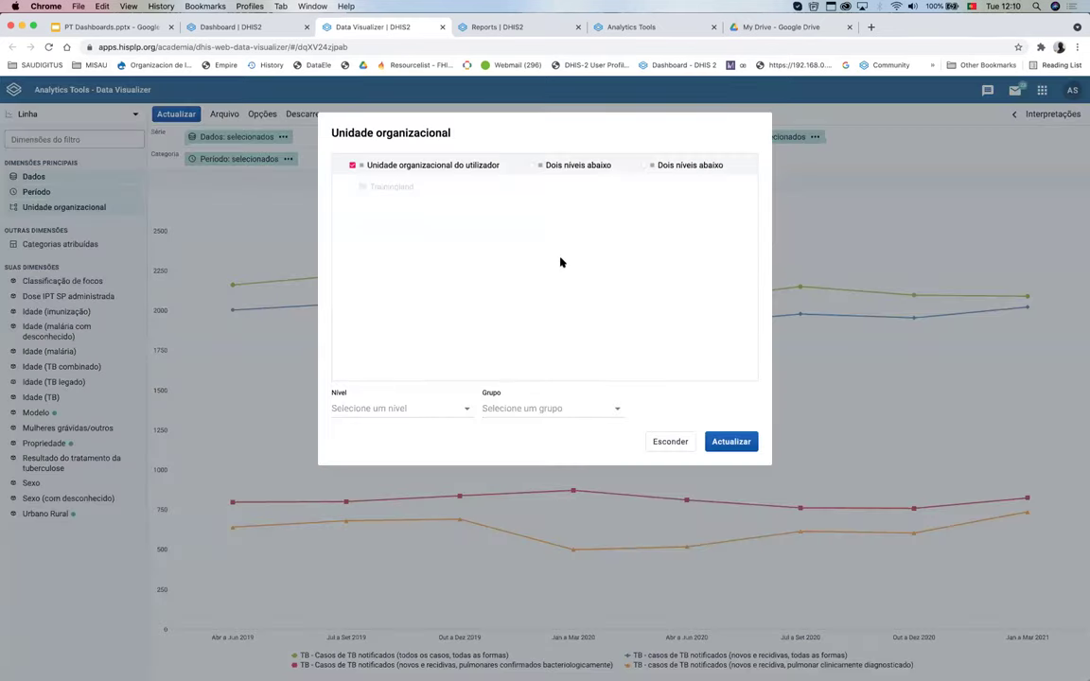
left_click(351, 167)
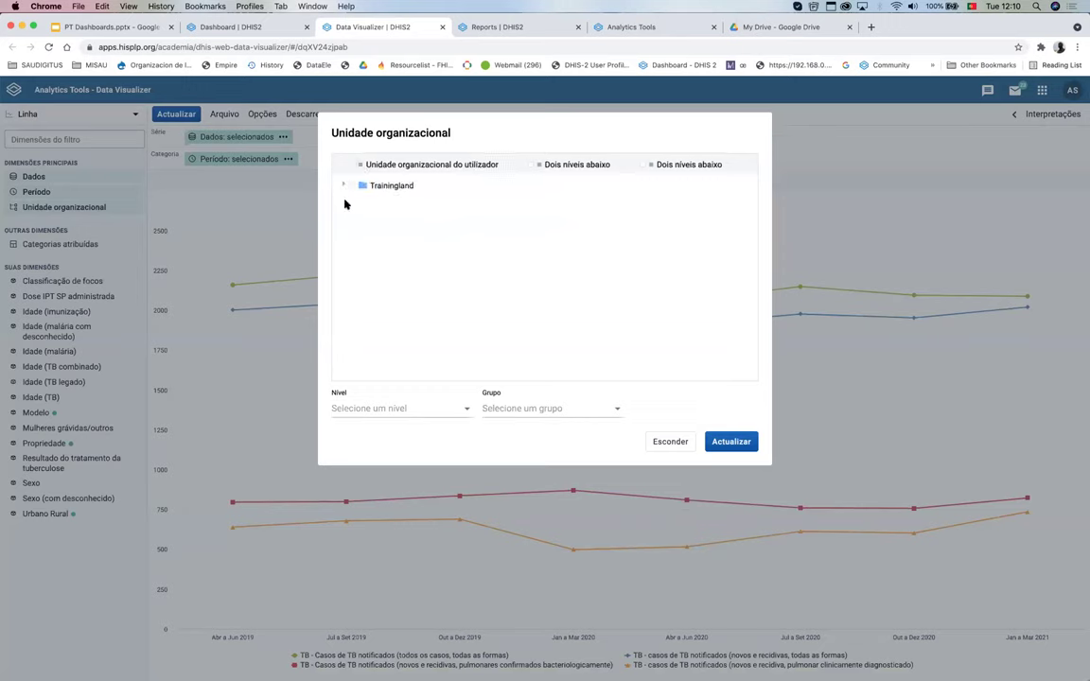
left_click(351, 186)
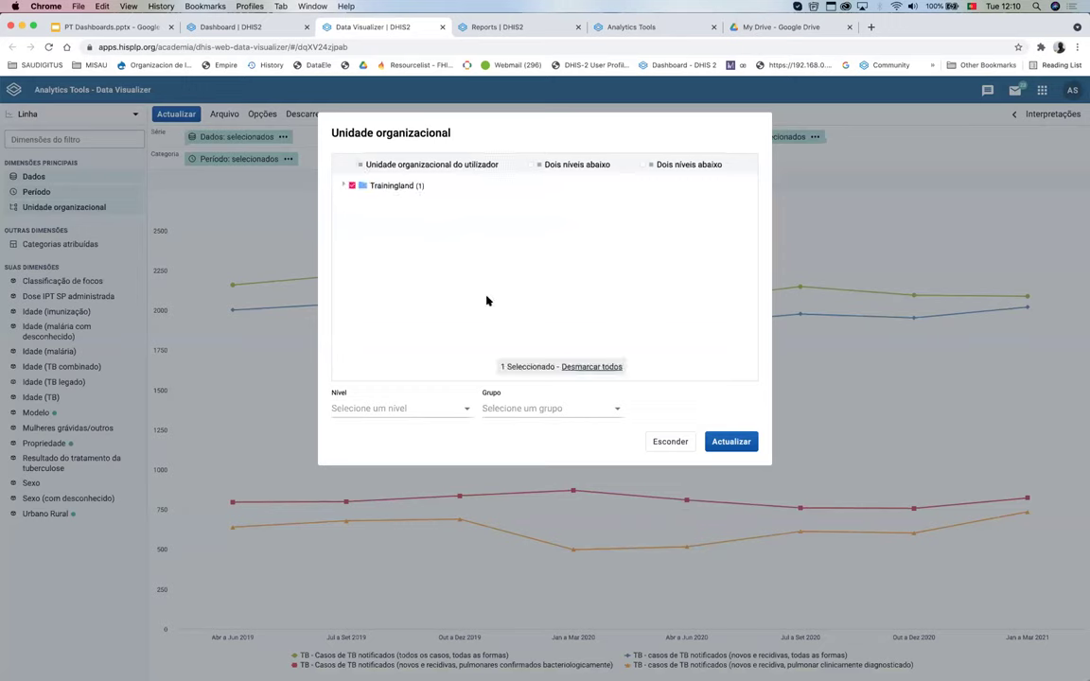
left_click(730, 450)
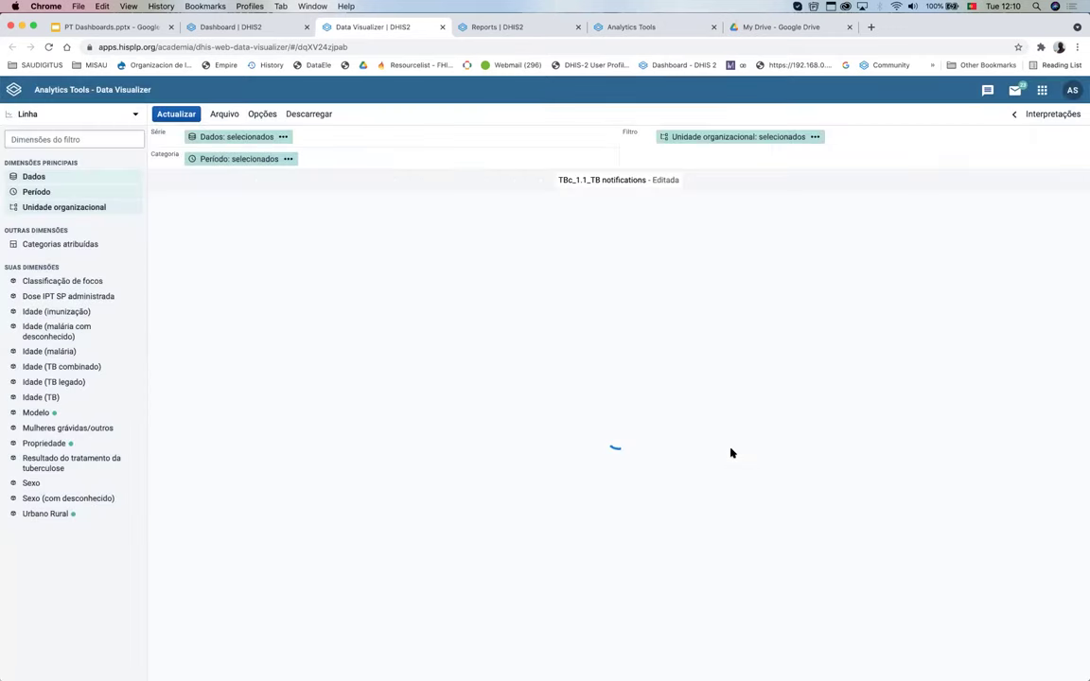
Step: Restore Unidade organizacional do utilizador as the chart's organisation unit selection and update the chart
left_click(691, 139)
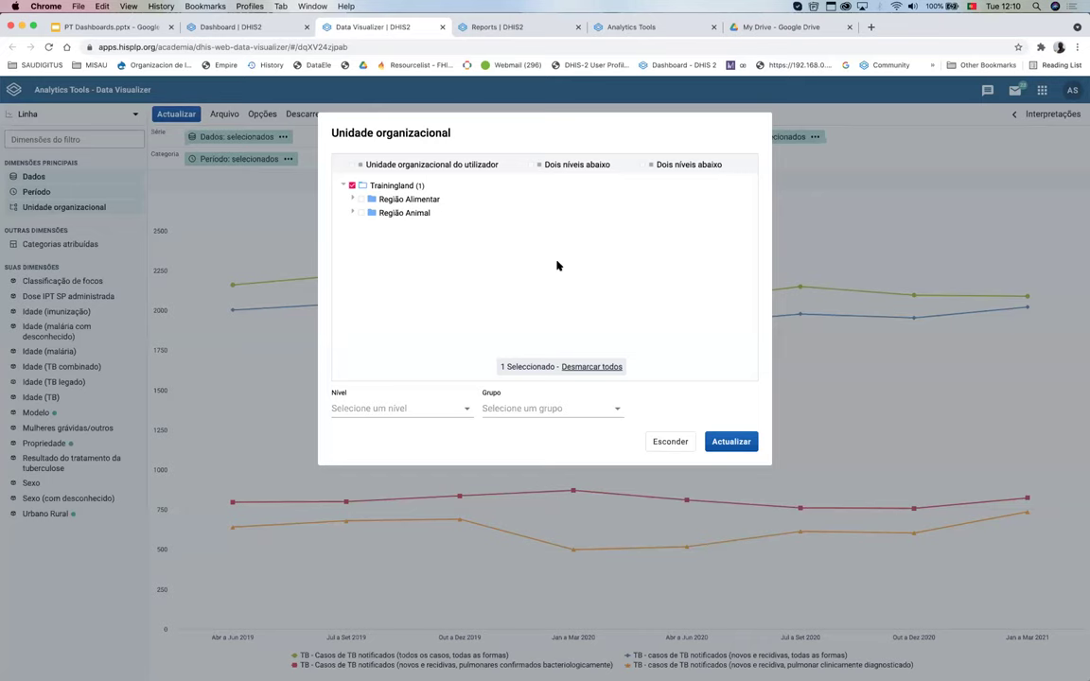
left_click(352, 166)
left_click(353, 166)
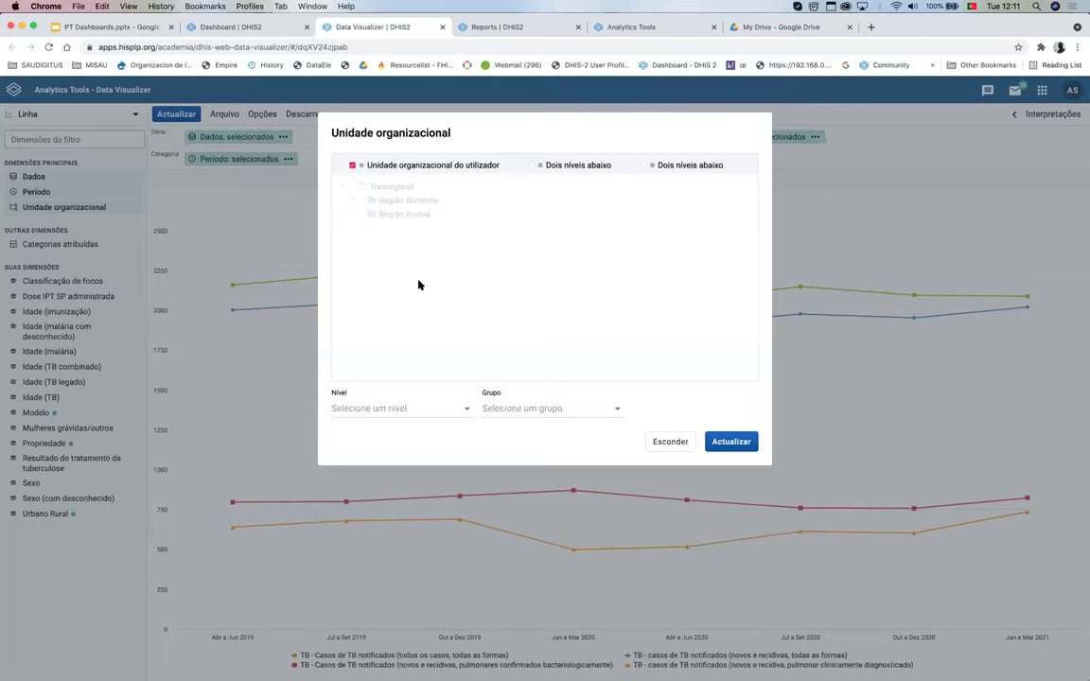
left_click(730, 443)
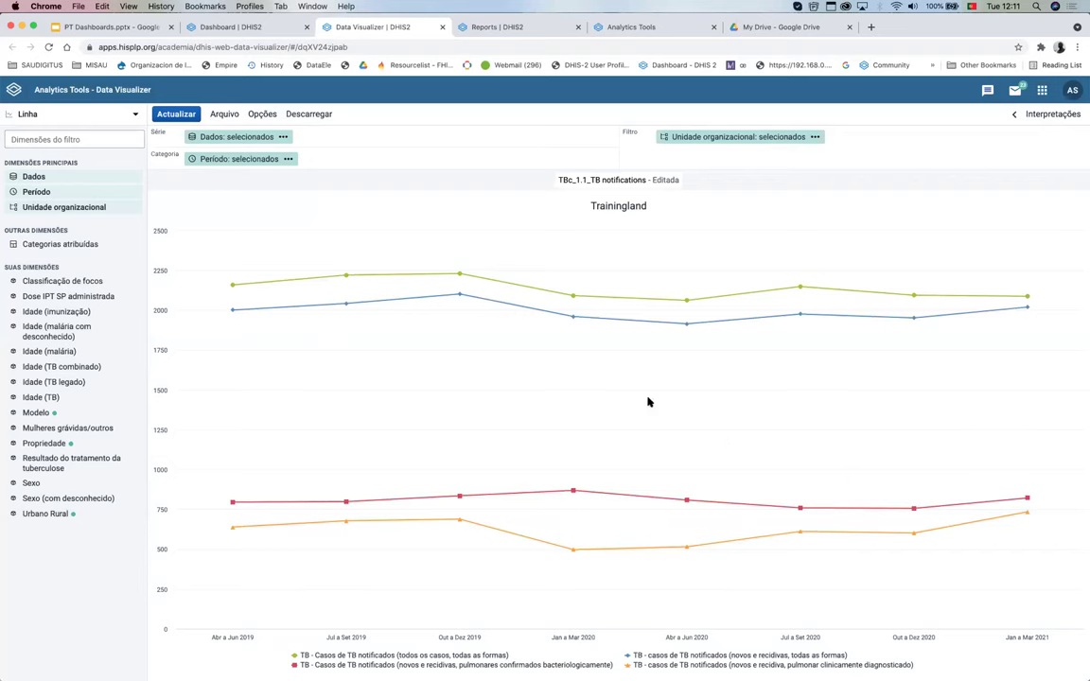
Step: Return to the dashboard, display the Notificações TBc_1.1_TB item as a table, and examine its columns
left_click(255, 29)
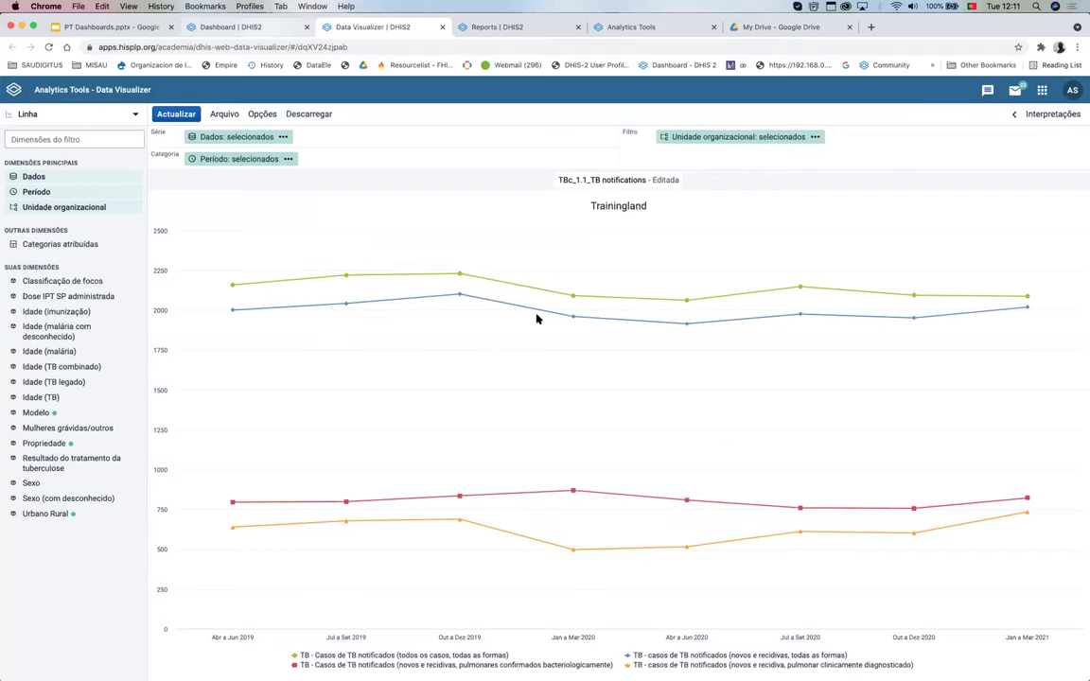
left_click(596, 177)
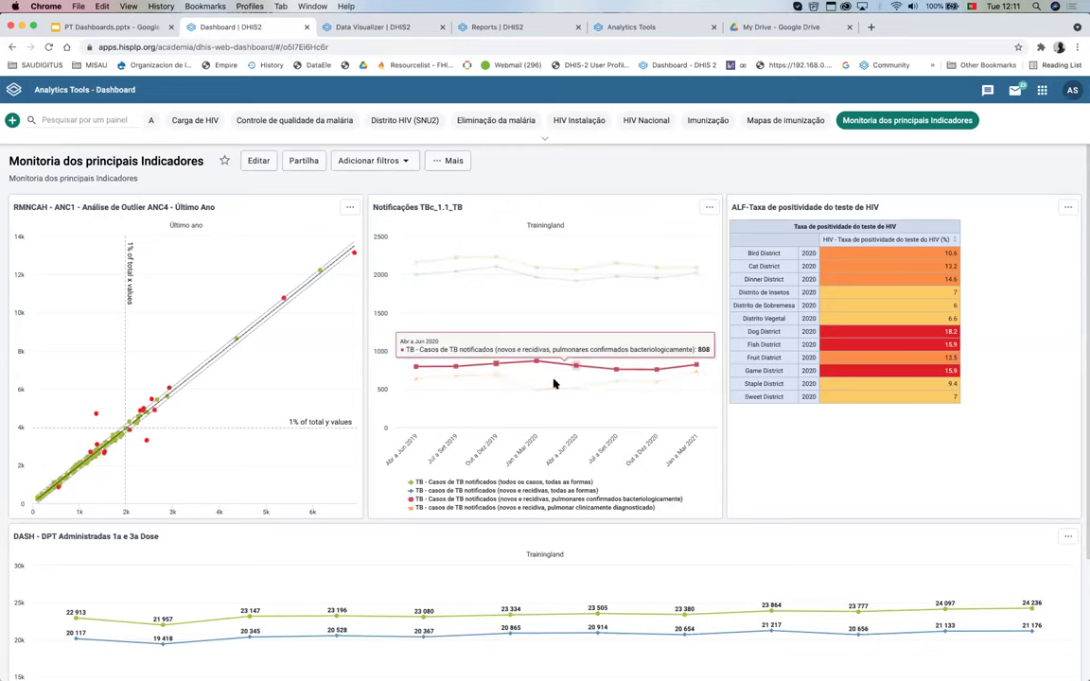
scroll(535, 338, "down", 3)
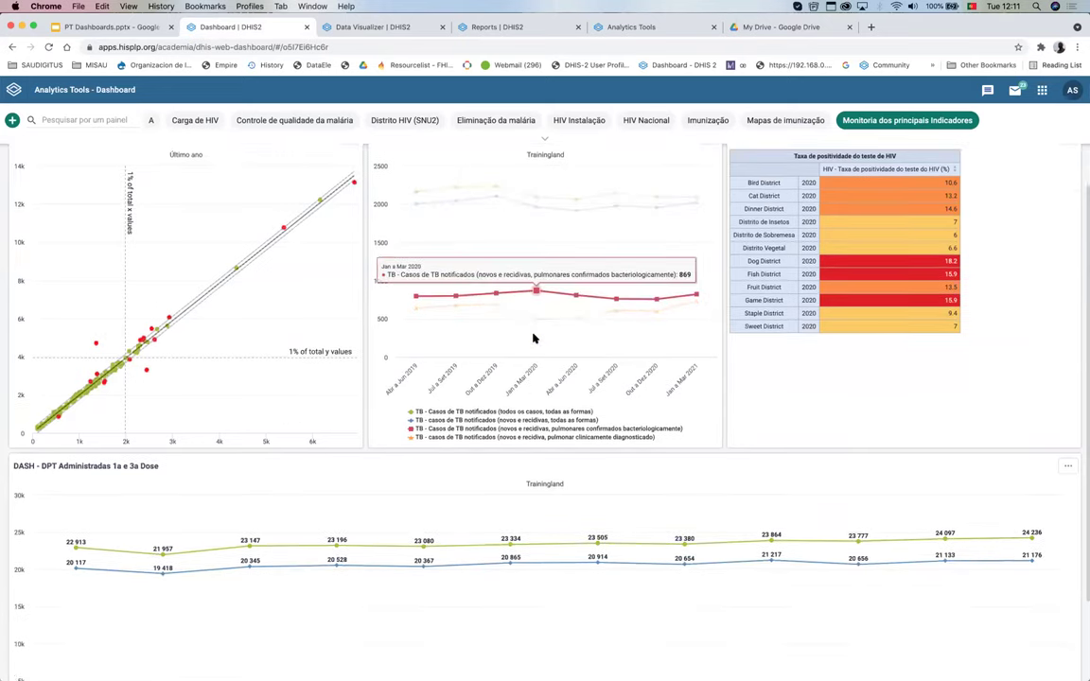
scroll(535, 337, "up", 3)
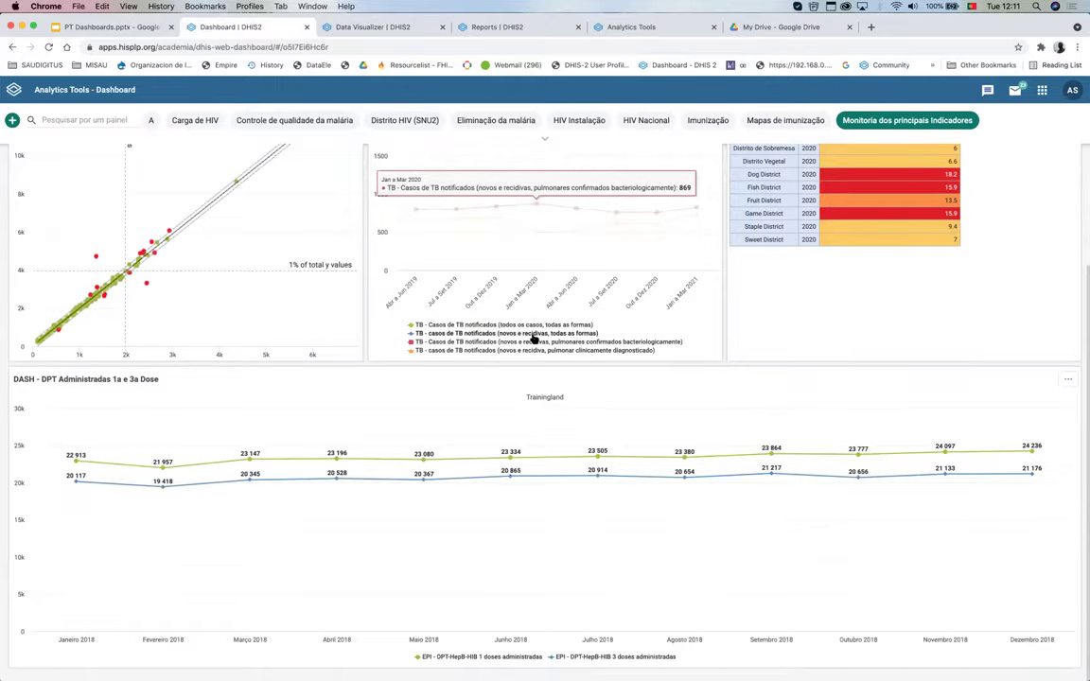
left_click(708, 208)
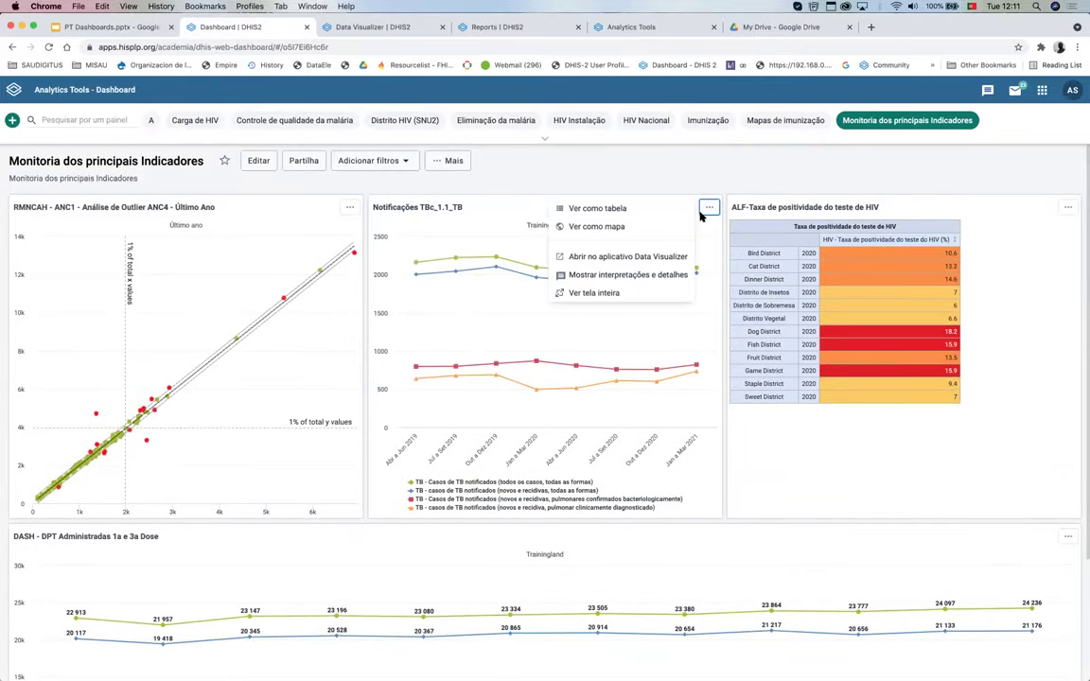
left_click(594, 209)
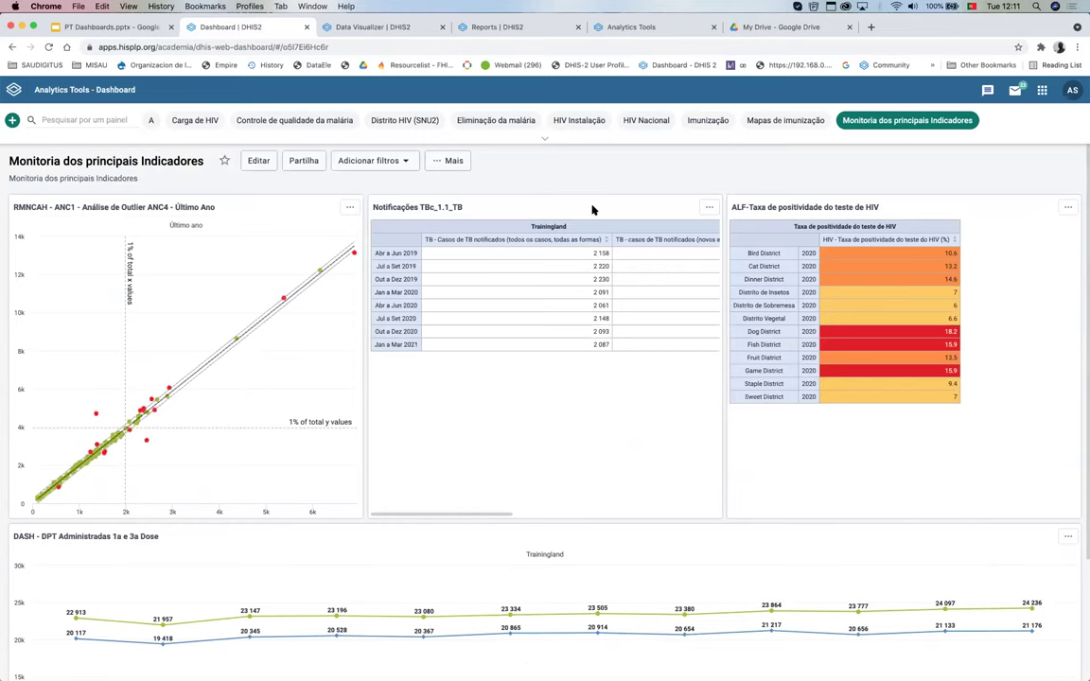
scroll(616, 285, "right", 10)
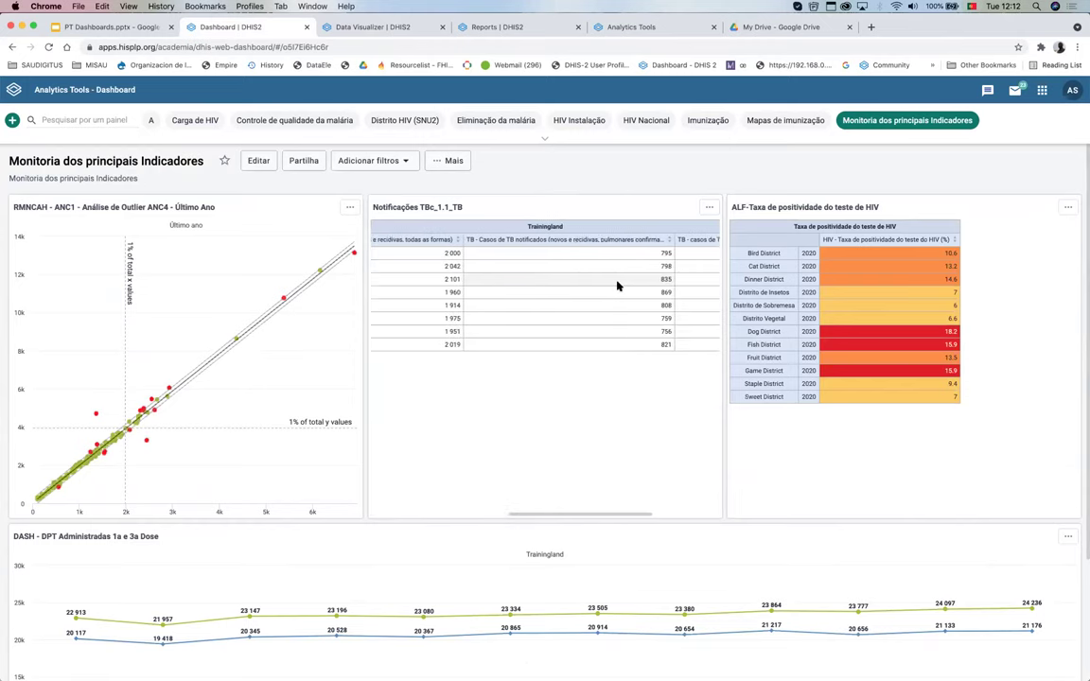
scroll(576, 297, "left", 10)
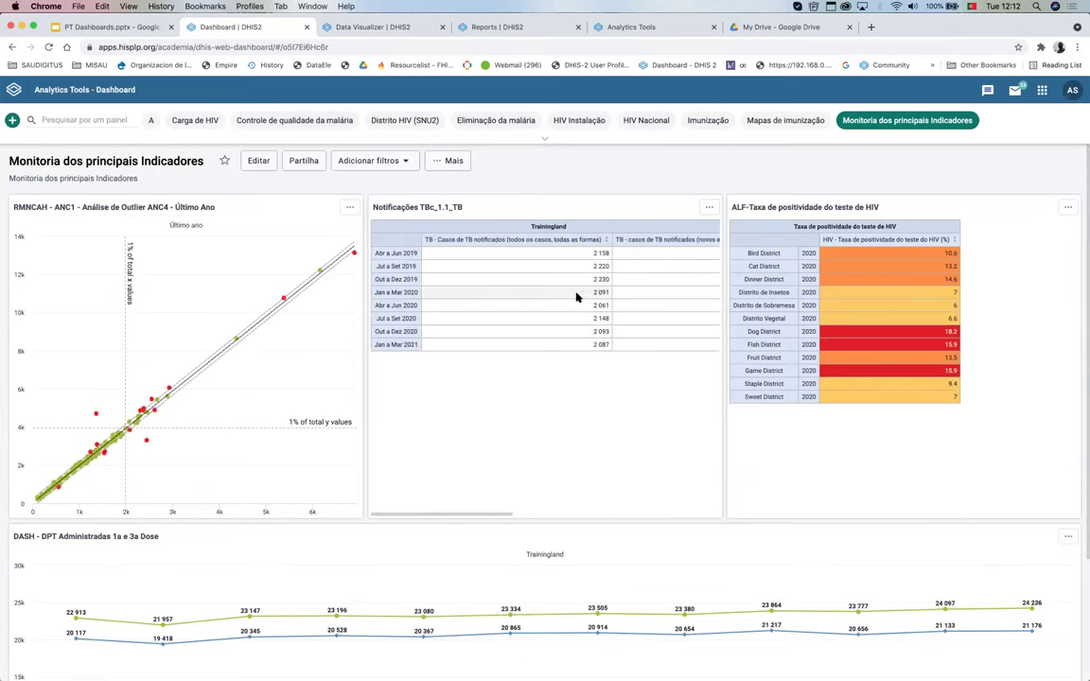
Step: Display the Notificações TBc_1.1_TB dashboard item as a map and view it
left_click(708, 207)
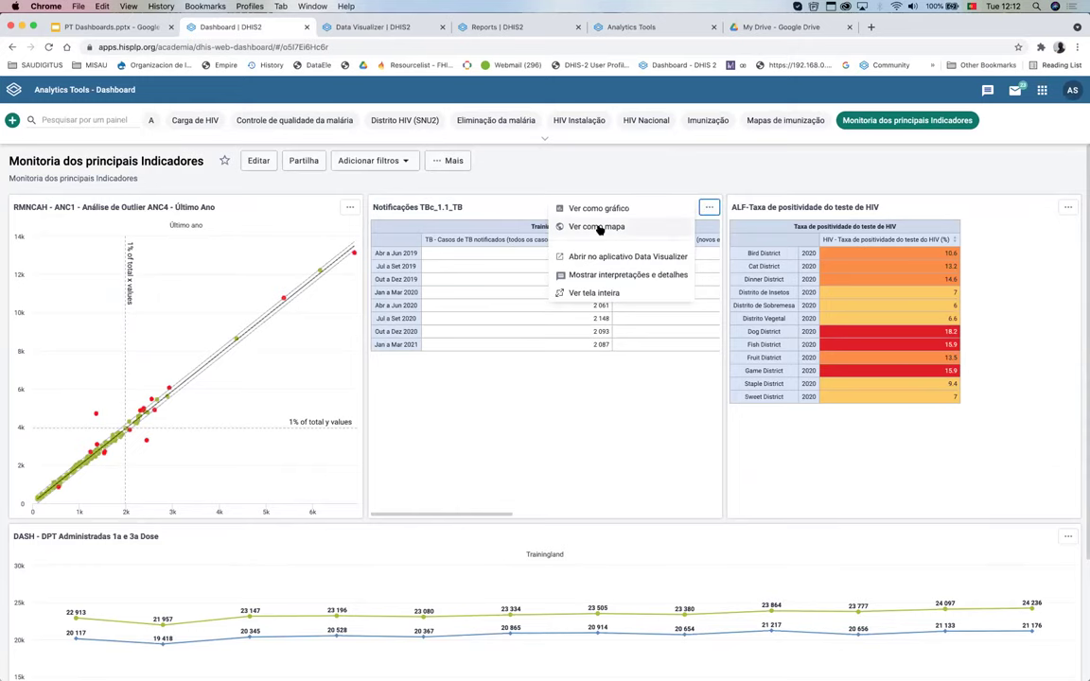
left_click(598, 226)
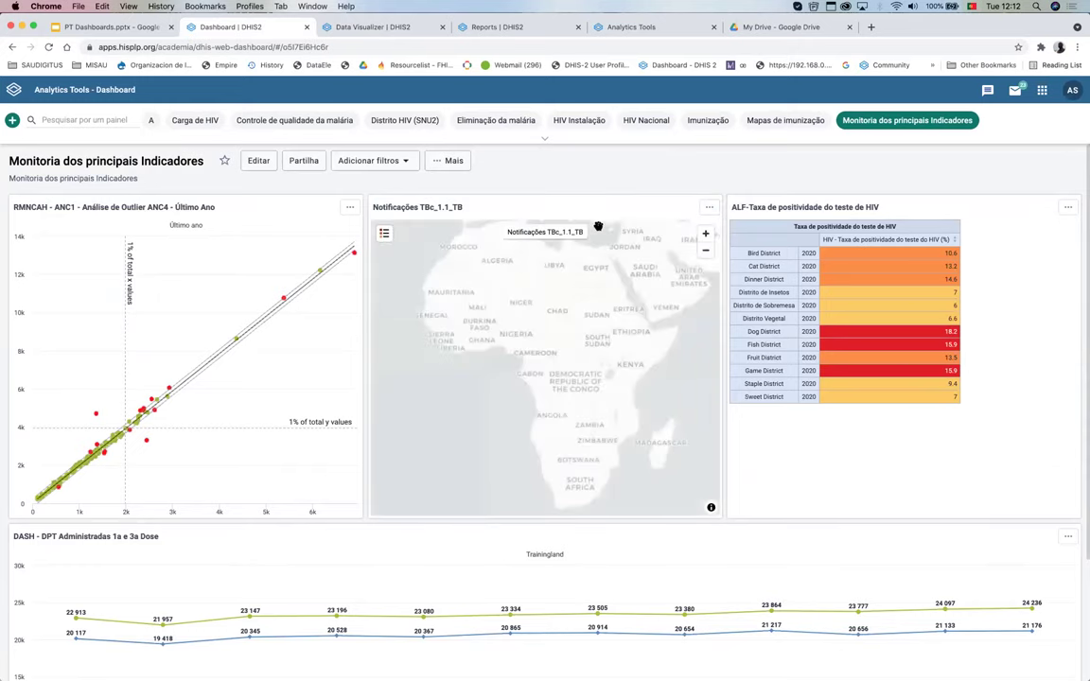
scroll(592, 361, "up", 1)
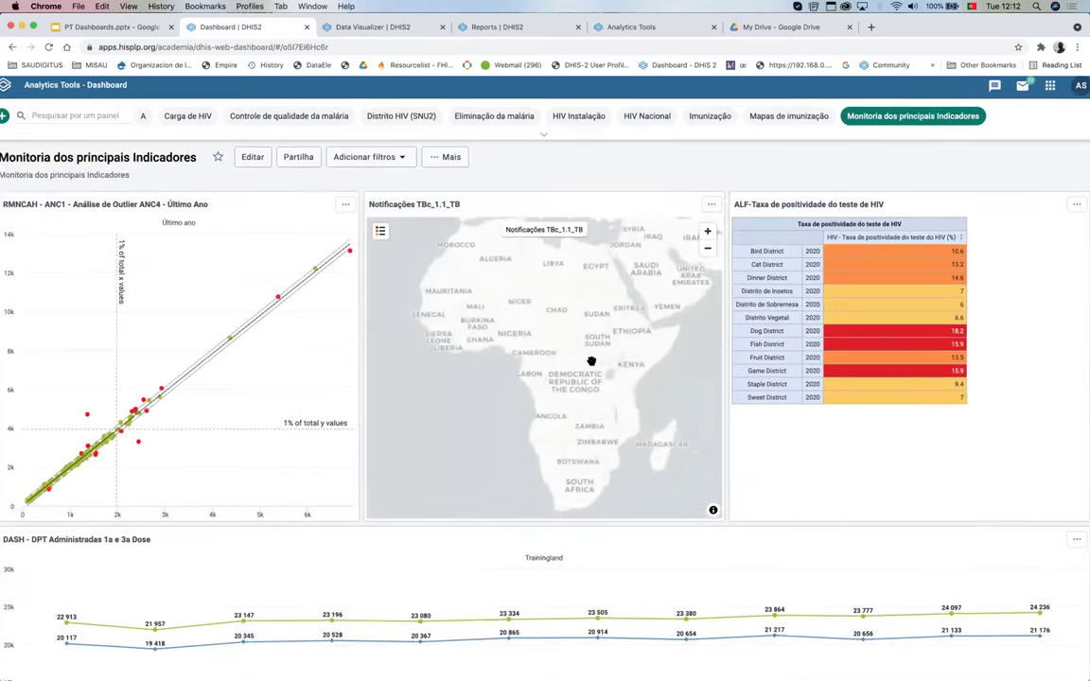
scroll(591, 362, "down", 1)
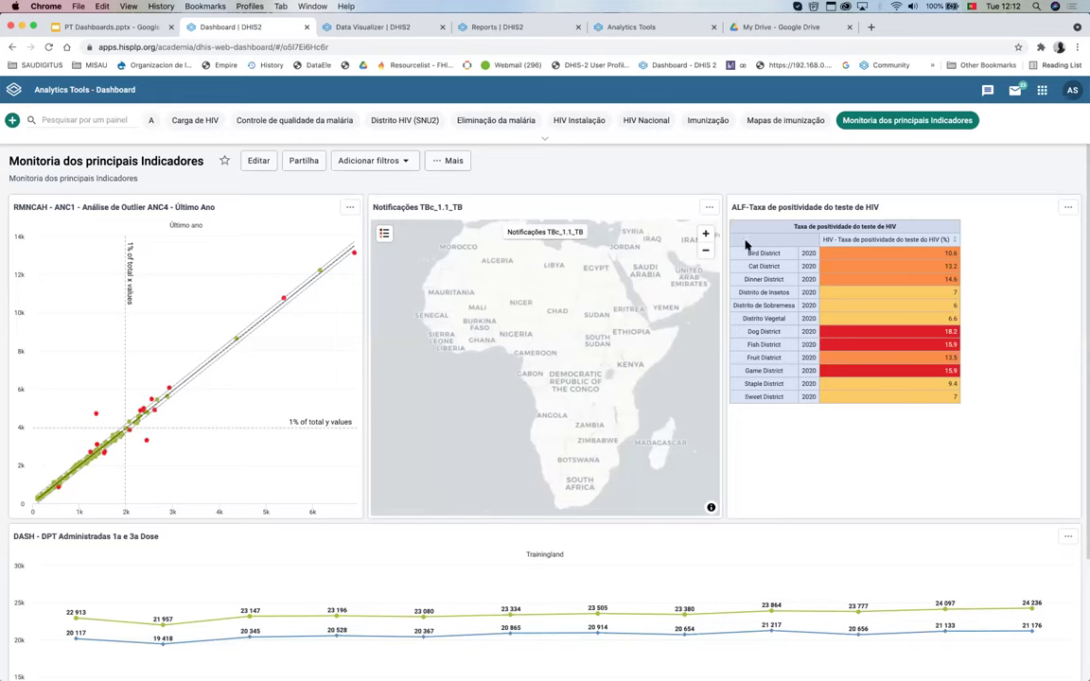
Step: Switch the Notificações TBc_1.1_TB dashboard item back to its chart view
left_click(709, 207)
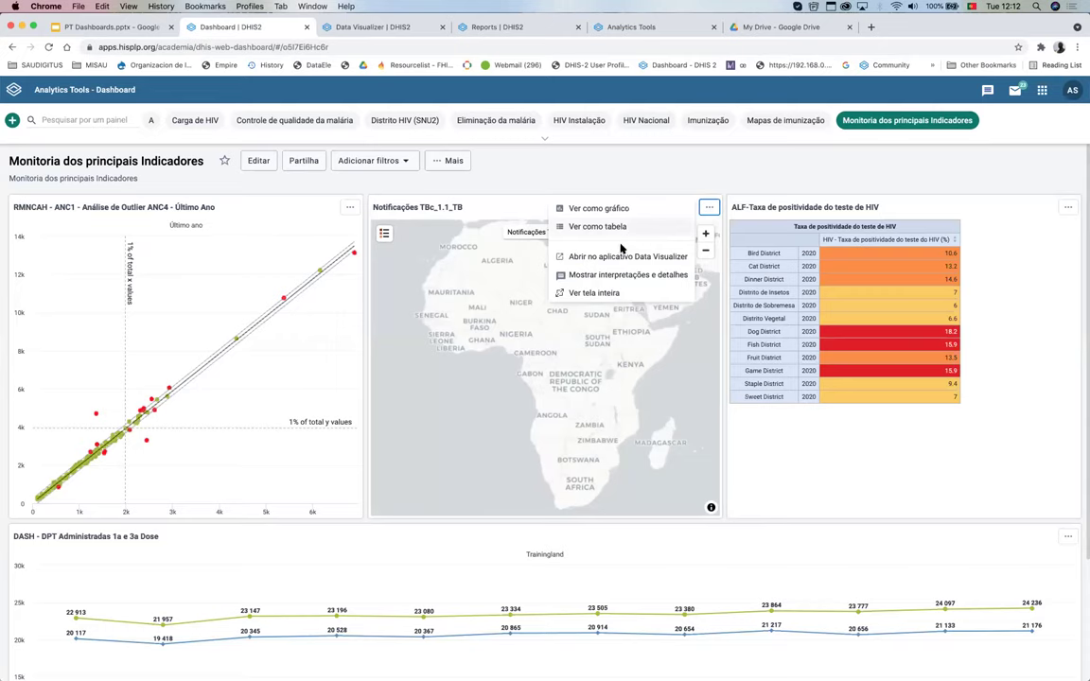
left_click(606, 209)
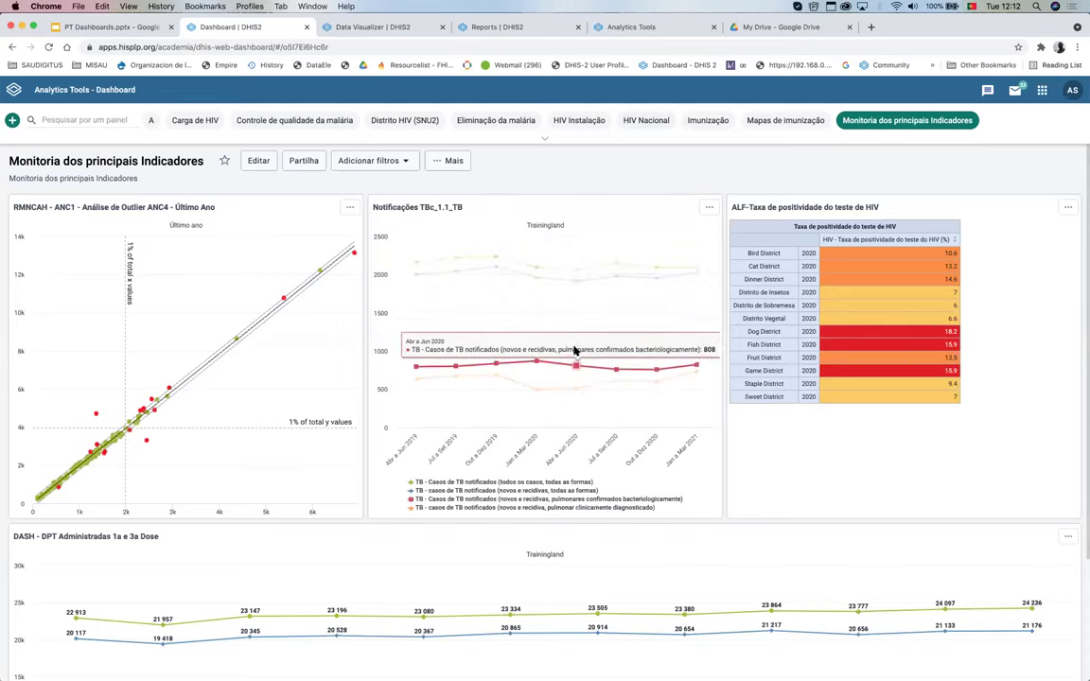
scroll(569, 339, "down", 1)
scroll(569, 339, "down", 1)
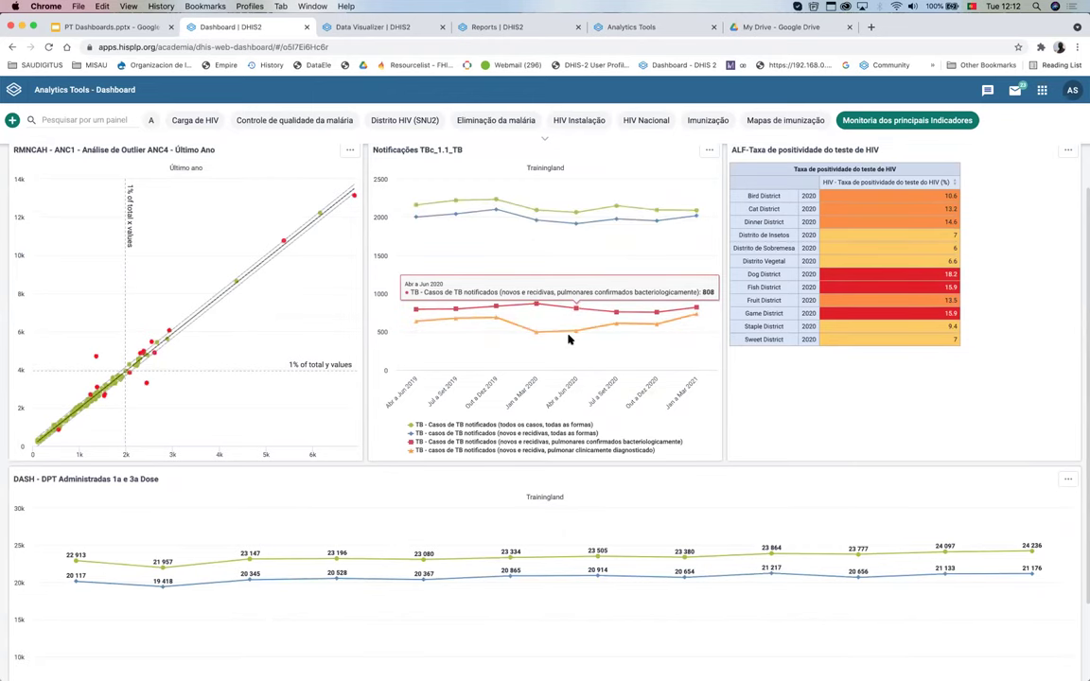
Step: View the "Notificações TBc_1.1_TB" chart in full screen, examine its trend lines, and return to the dashboard
scroll(569, 339, "up", 2)
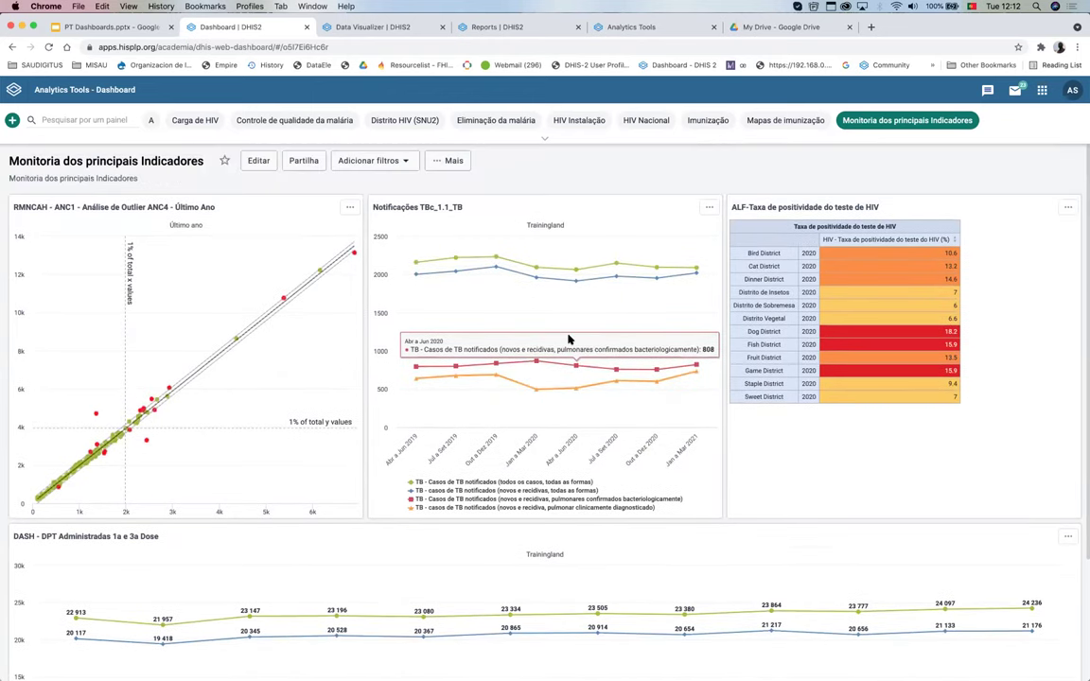
left_click(709, 207)
left_click(706, 205)
left_click(709, 207)
left_click(702, 181)
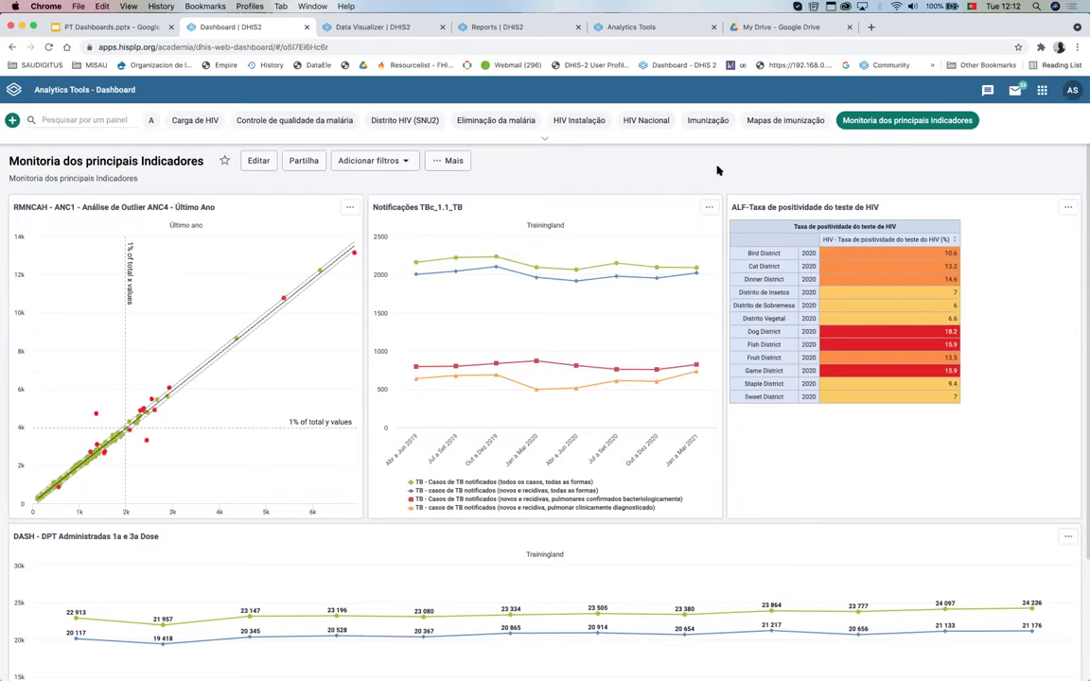
left_click(710, 207)
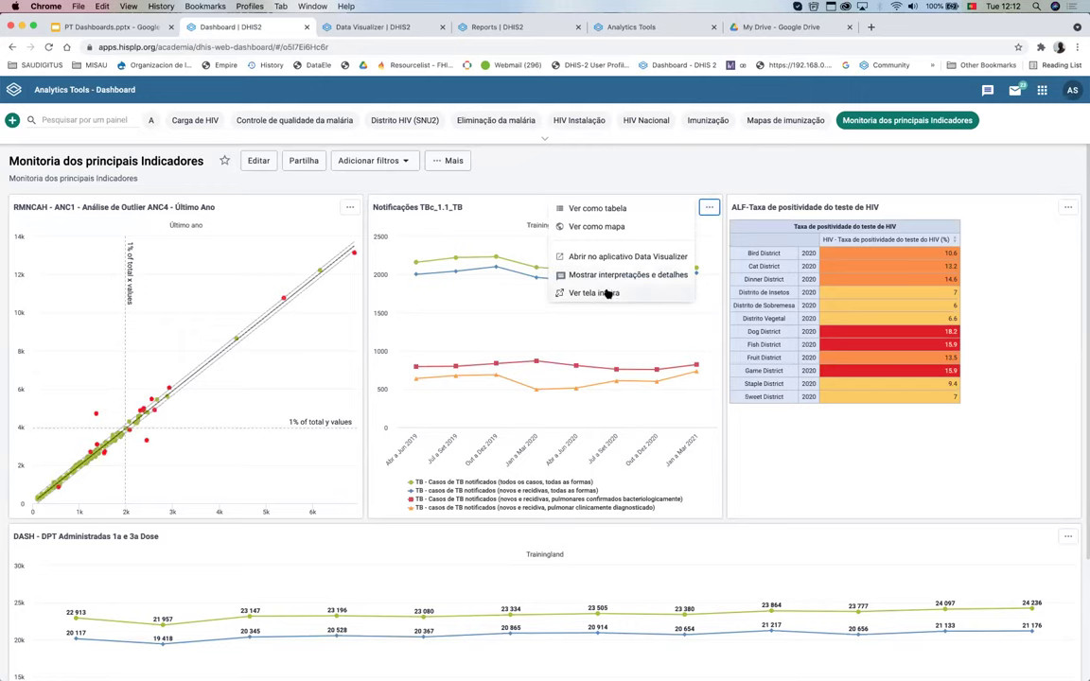
left_click(641, 291)
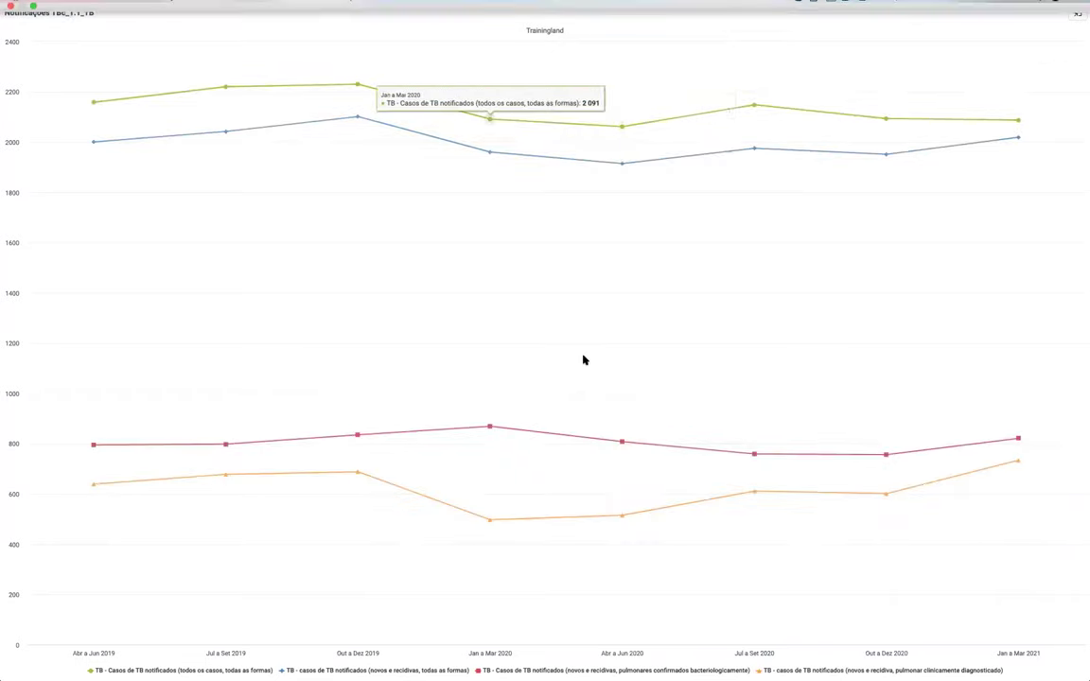
key("Escape")
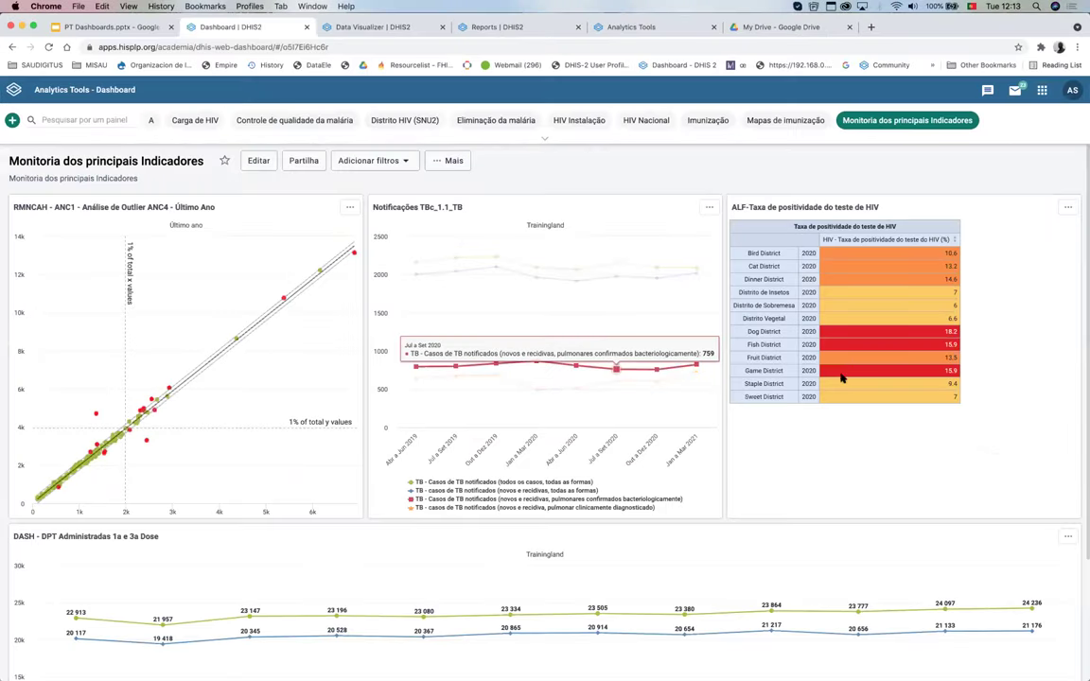
Step: View the "RMNCAH - ANC1 - Análise de Outlier ANC4 - Último Ano" scatter chart in full screen, then return to the dashboard
scroll(842, 375, "down", 3)
scroll(842, 375, "up", 3)
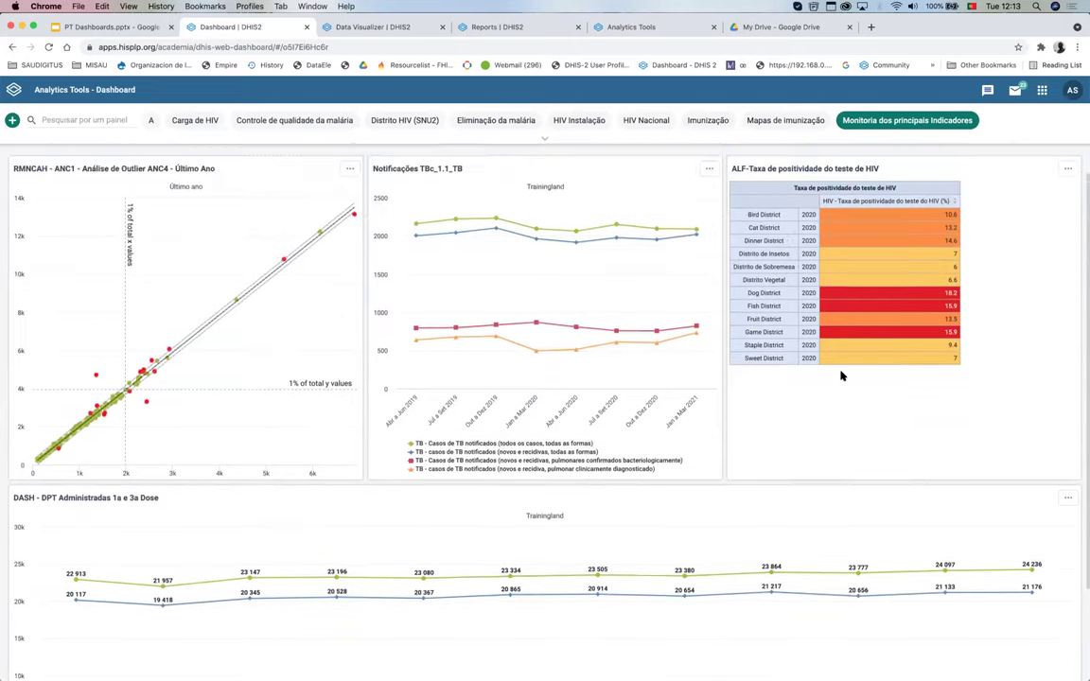
left_click(349, 195)
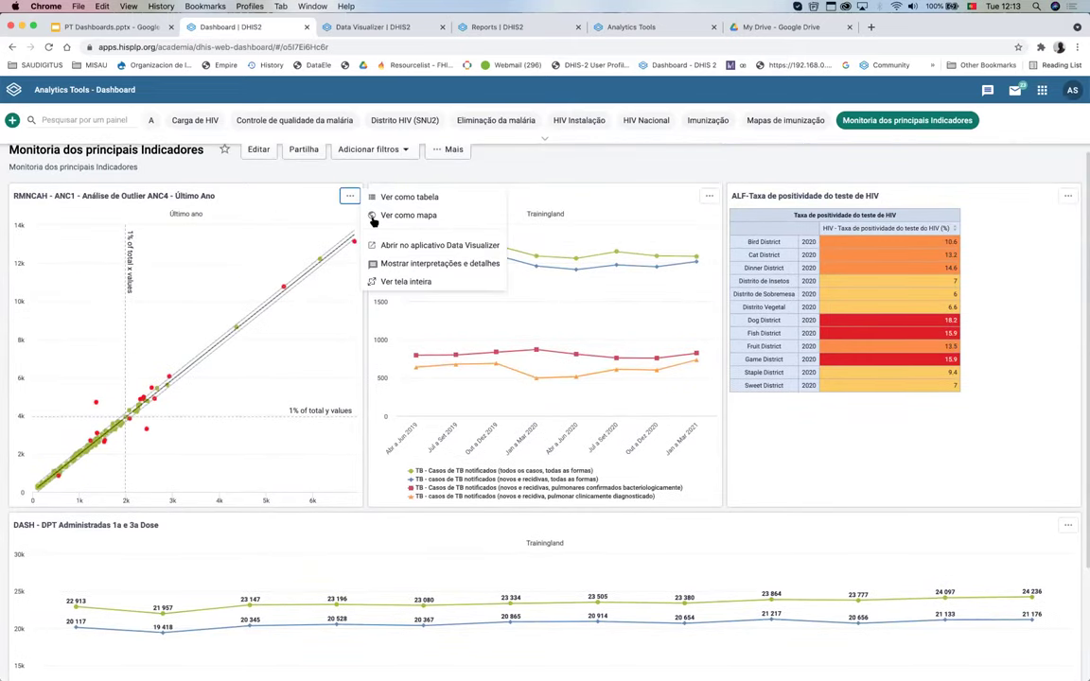
left_click(440, 283)
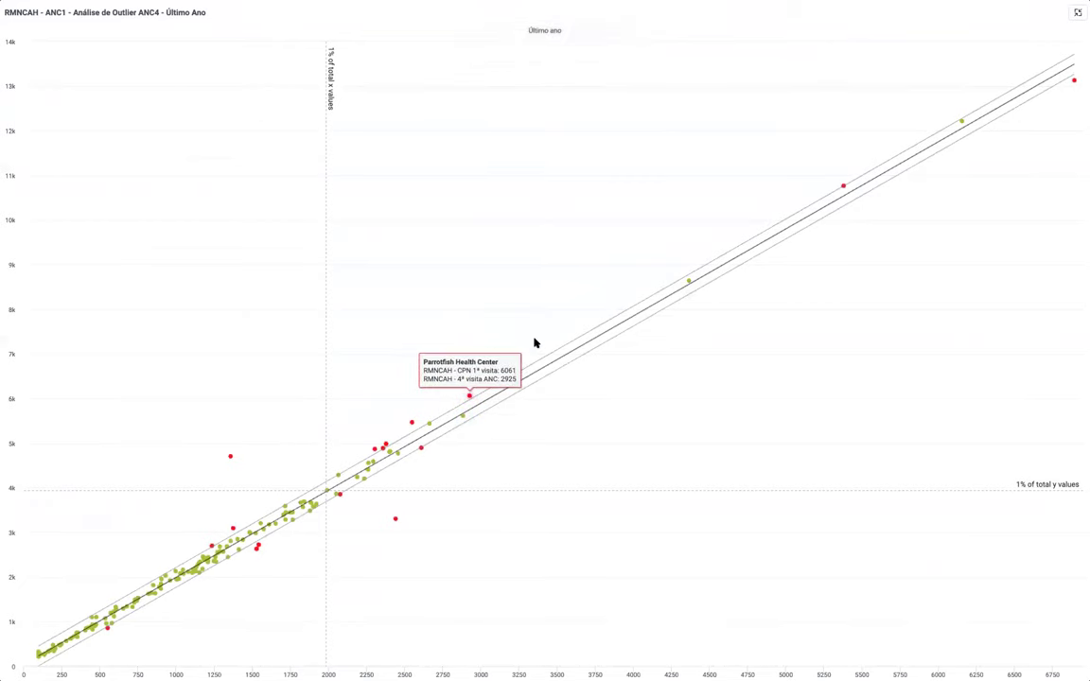
key("Escape")
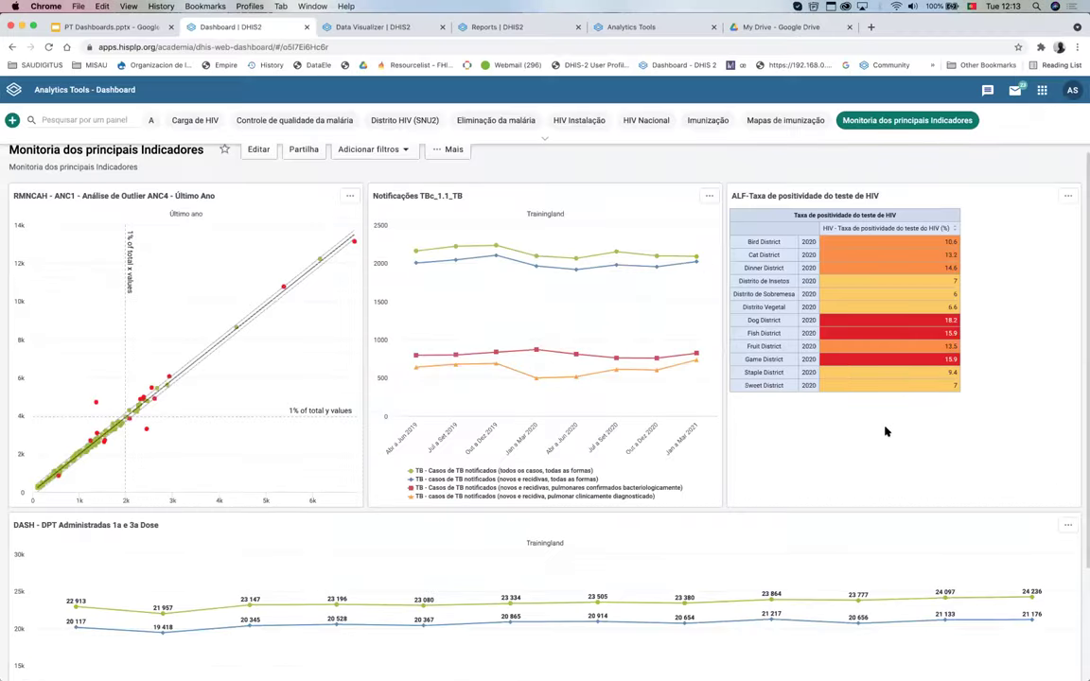
Step: Review the "DASH - DPT Administradas 1a e 3a Dose" chart and return to the dashboard's first row of items
scroll(886, 431, "down", 3)
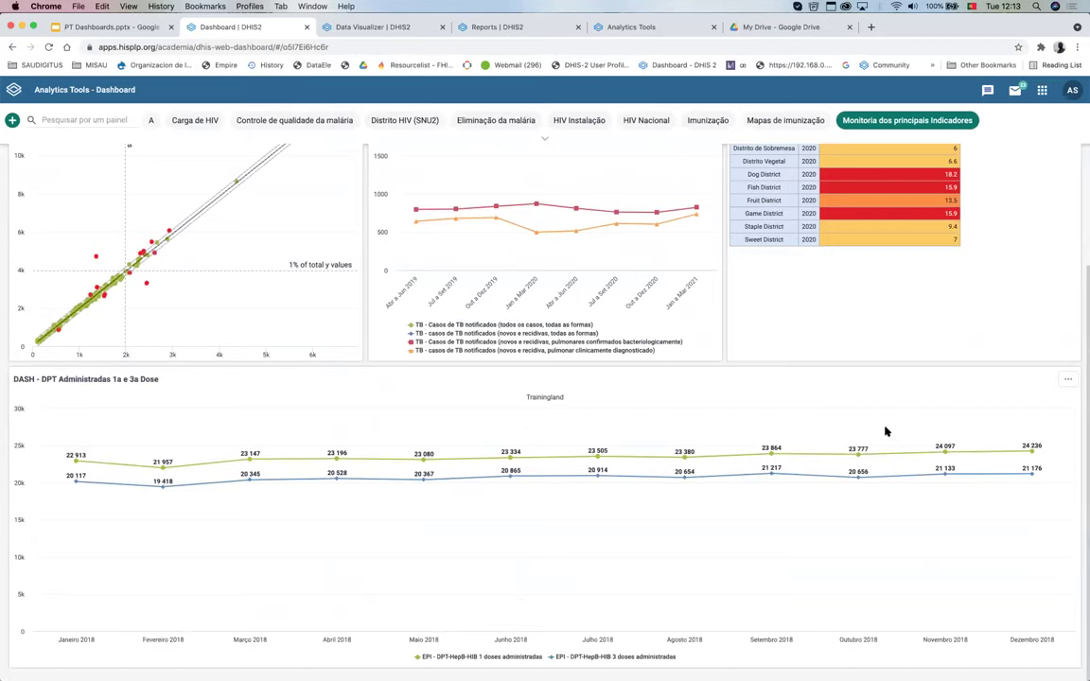
scroll(884, 432, "up", 3)
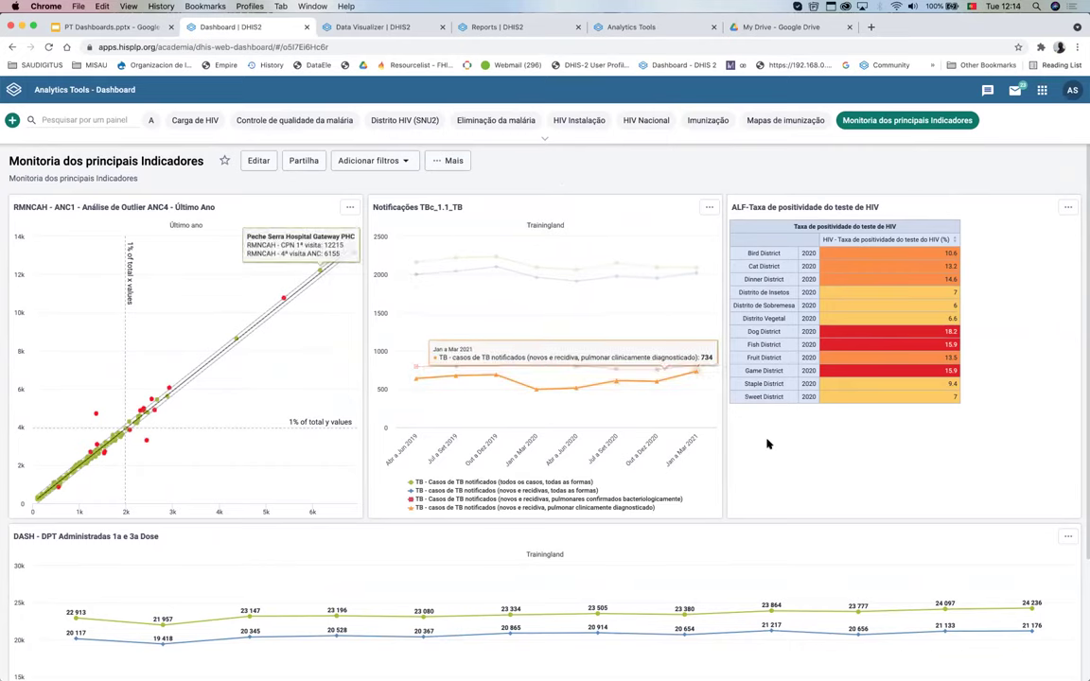
scroll(662, 407, "down", 3)
scroll(767, 445, "up", 3)
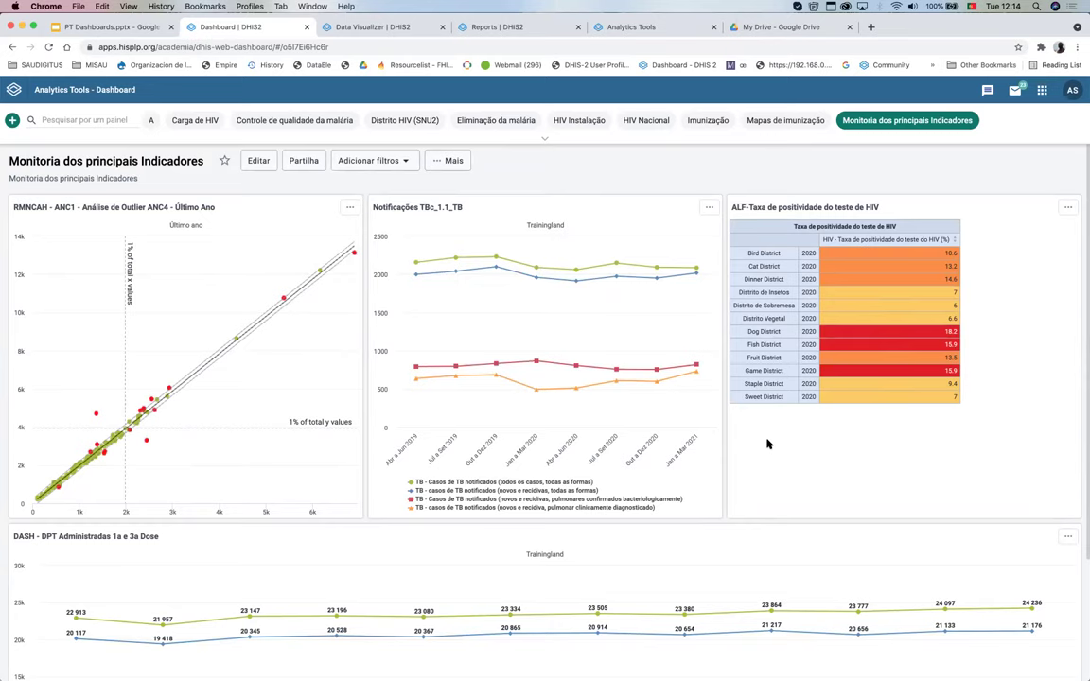
Step: Enlarge the "ALF-Taxa de positividade do teste de HIV" table and examine the districts' 2020 positivity rates and colour coding
left_click(1066, 206)
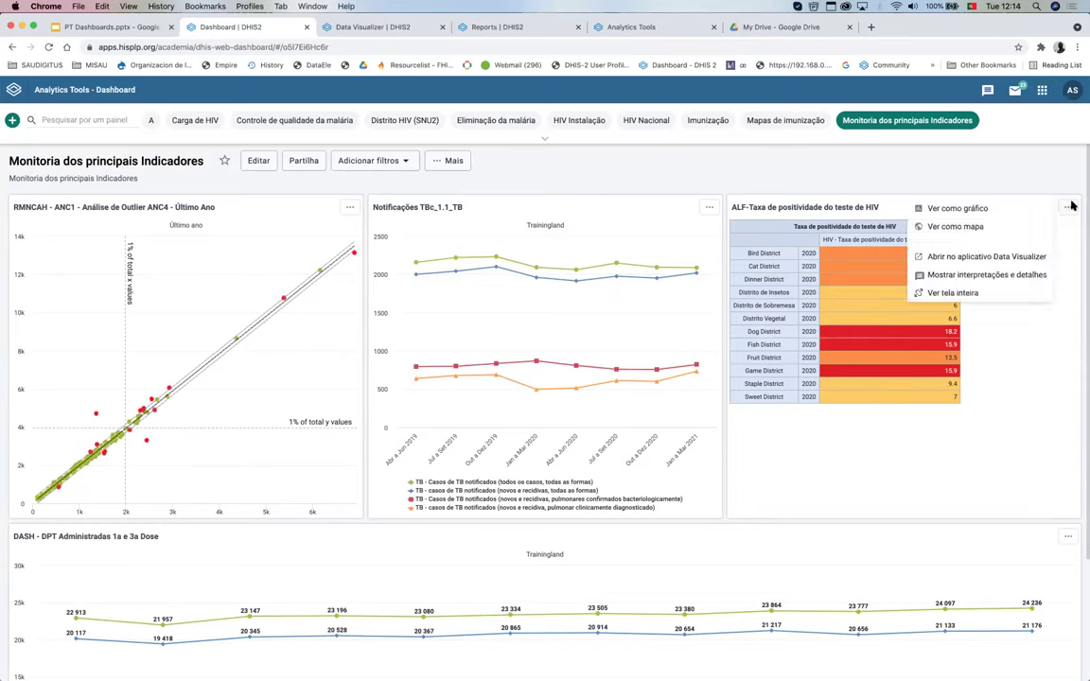
left_click(989, 295)
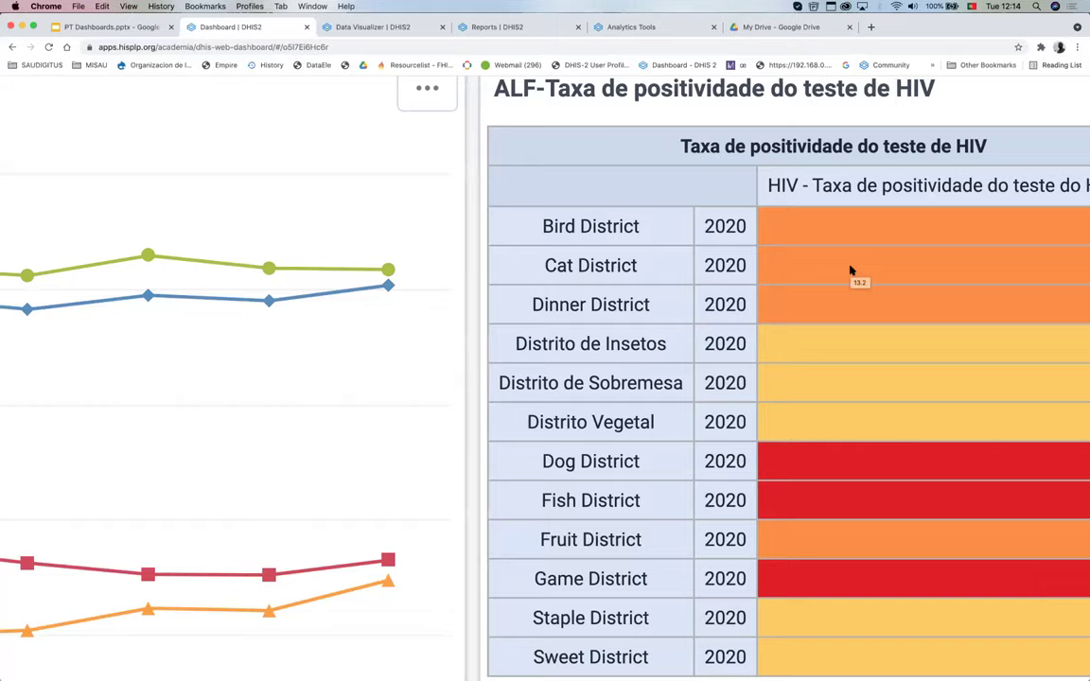
scroll(849, 272, "right", 5)
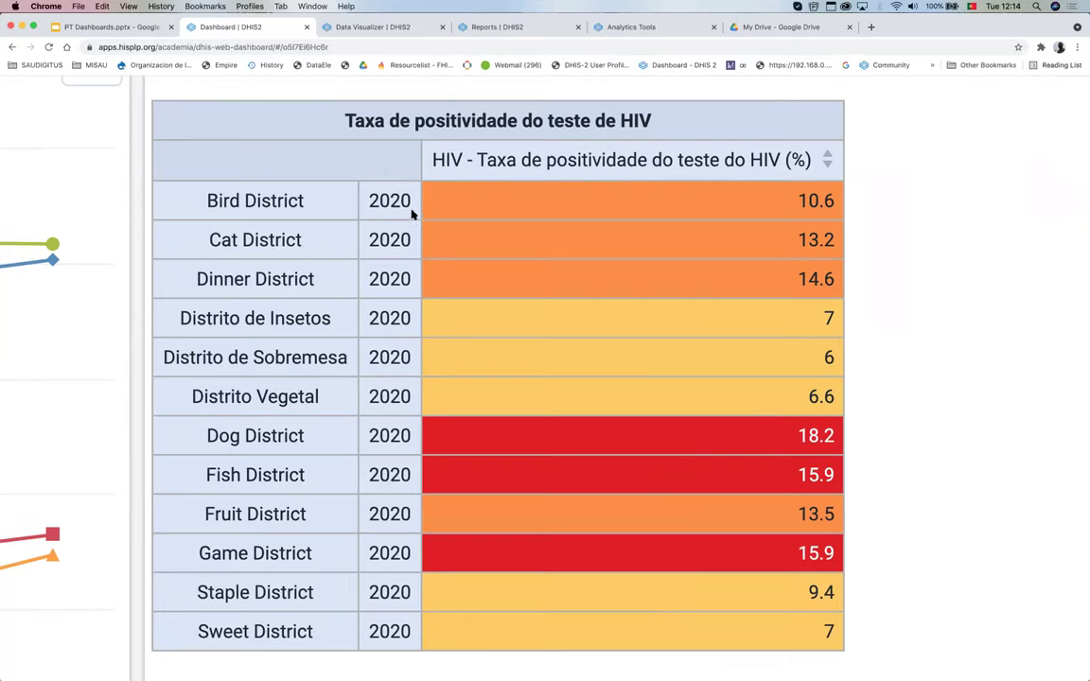
left_click_drag(410, 213, 367, 196)
left_click(367, 194)
double_click(402, 204)
left_click(413, 207)
scroll(872, 482, "down", 5)
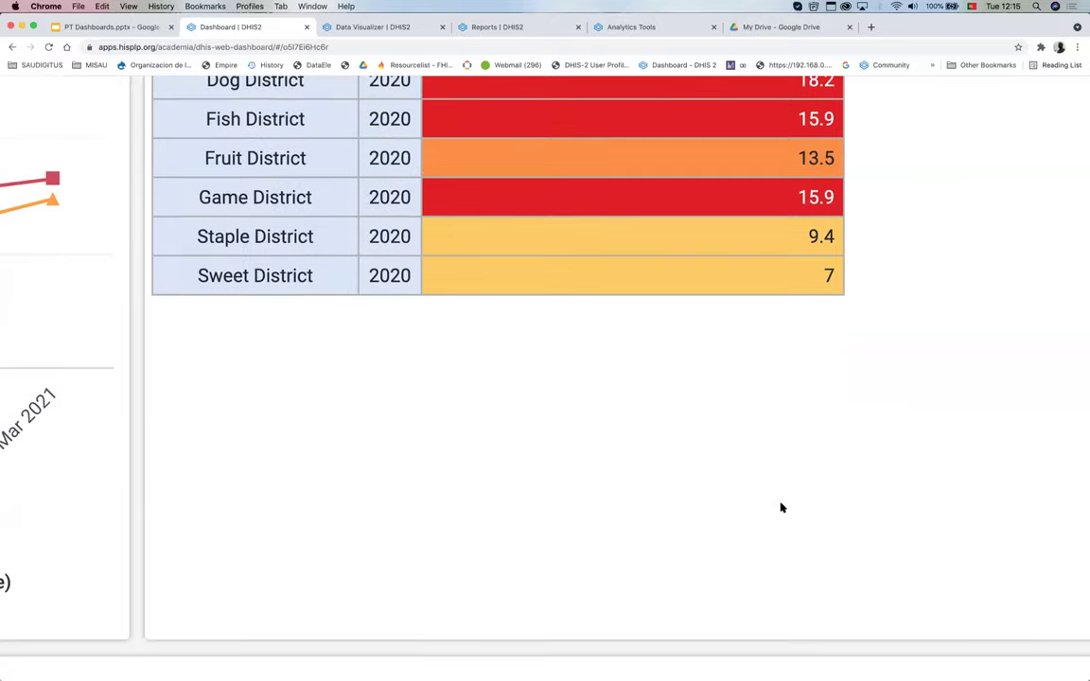
scroll(781, 508, "down", 5)
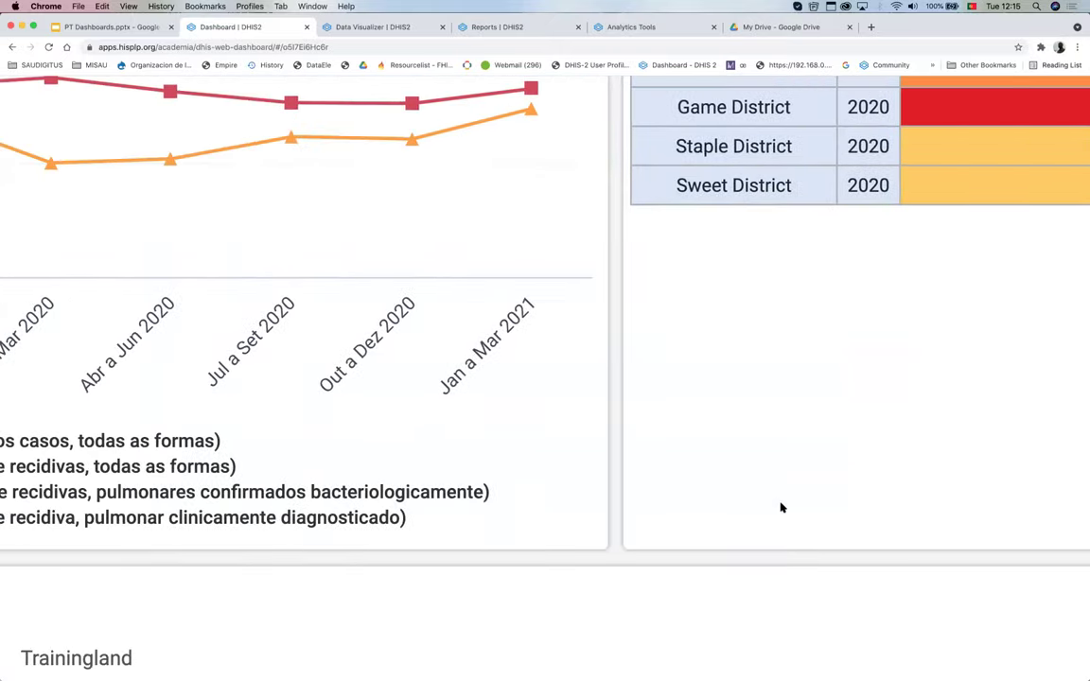
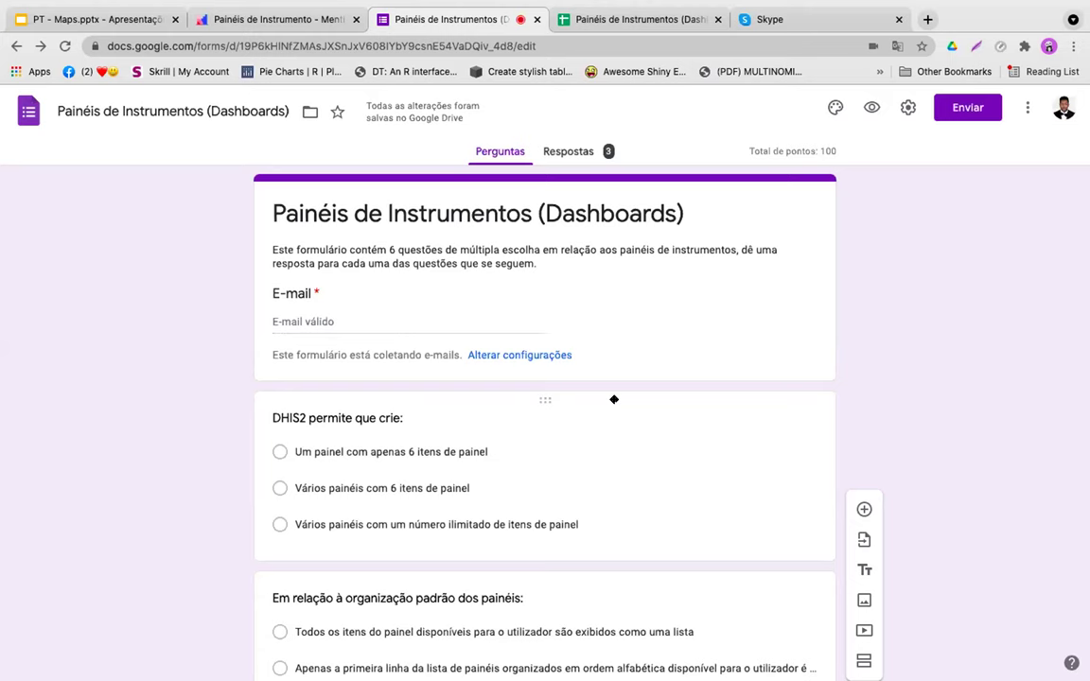
Step: Read the Google Forms quiz questions on creating dashboards, their default organization and the layout of dashboard items
scroll(613, 399, "down", 2)
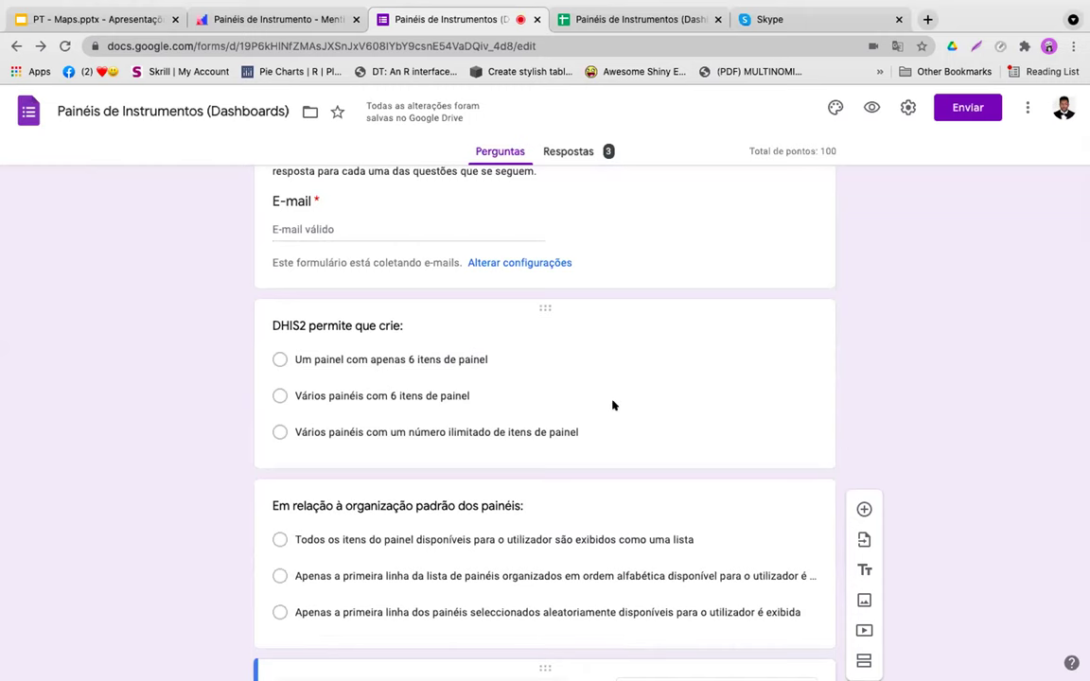
scroll(613, 399, "up", 2)
scroll(613, 402, "down", 3)
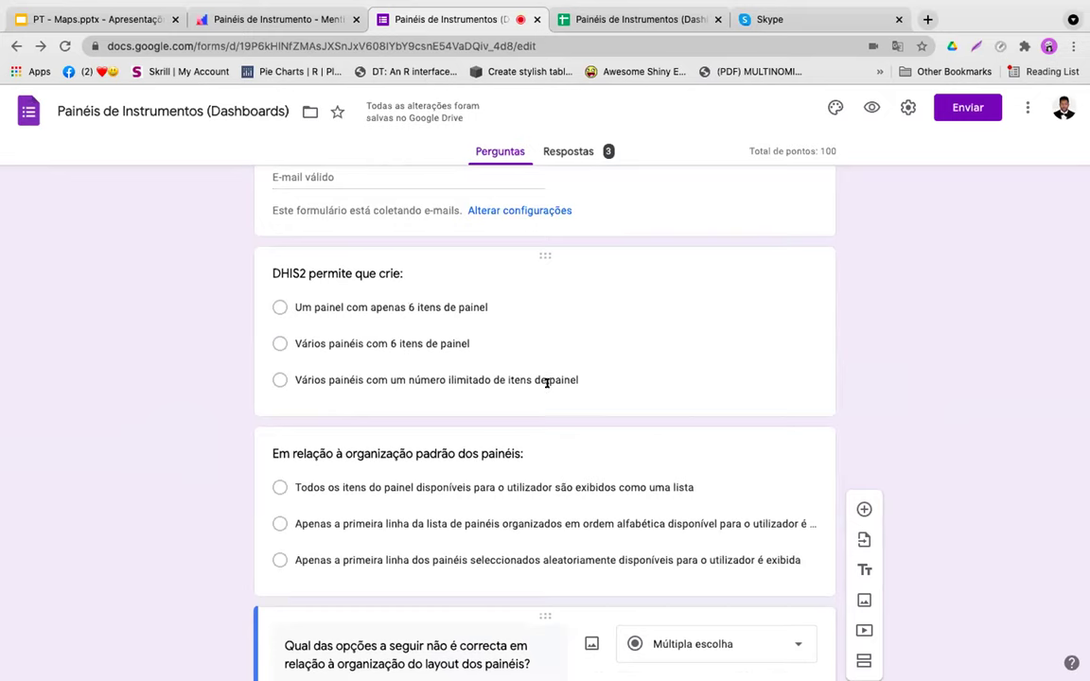
scroll(545, 394, "down", 2)
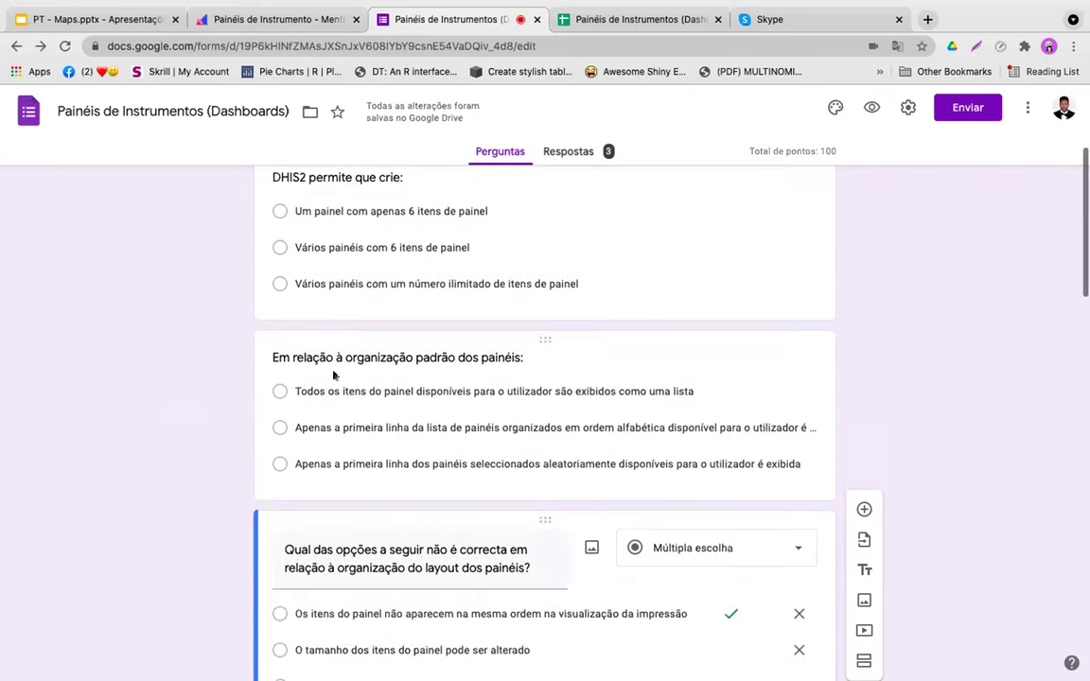
scroll(465, 441, "down", 2)
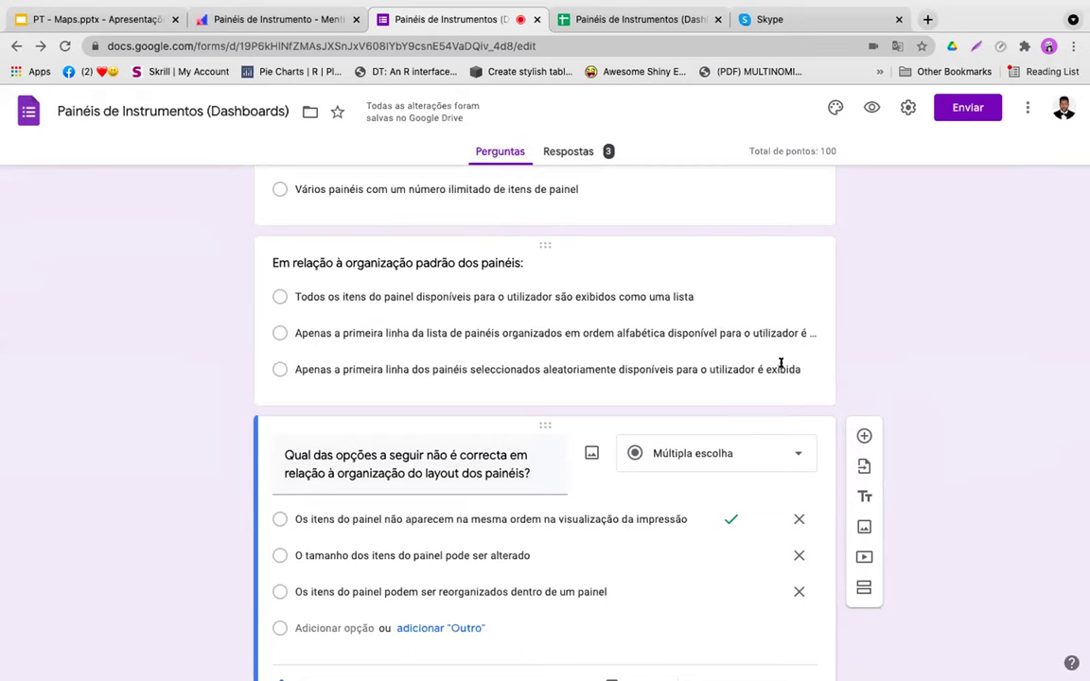
scroll(758, 379, "down", 2)
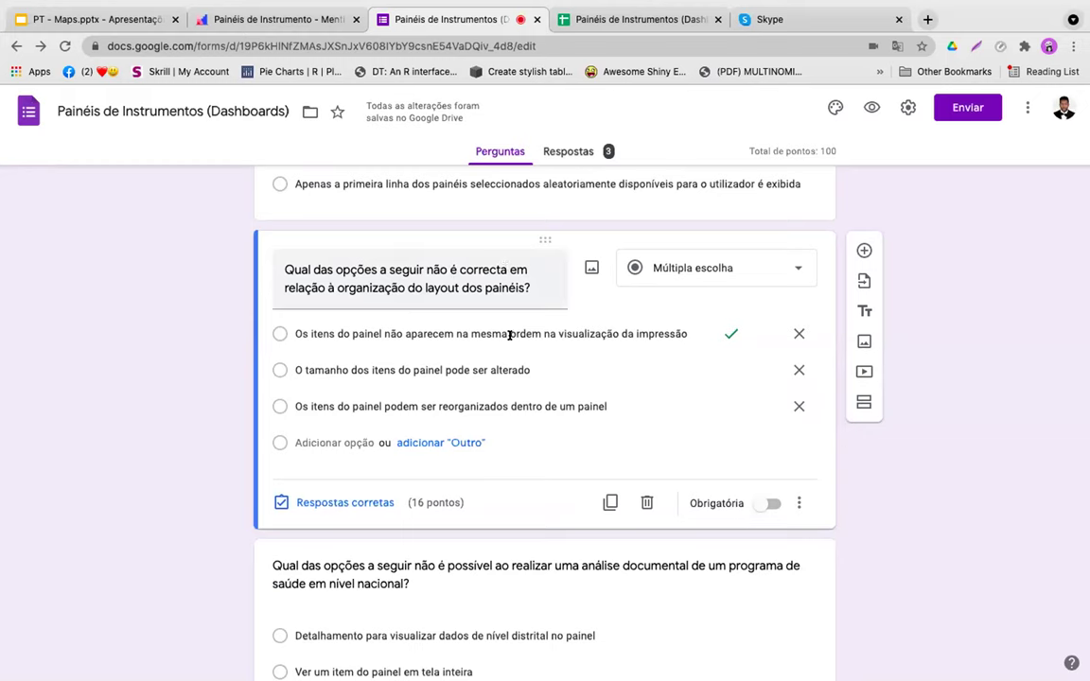
left_click(747, 210)
scroll(796, 268, "down", 2)
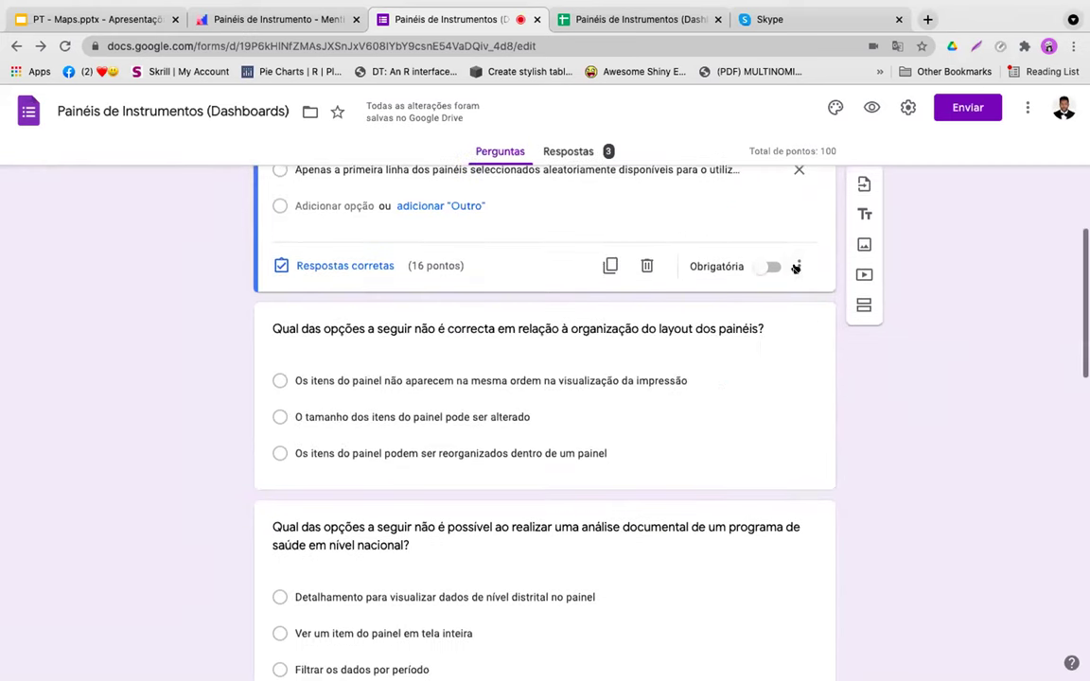
scroll(793, 270, "down", 1)
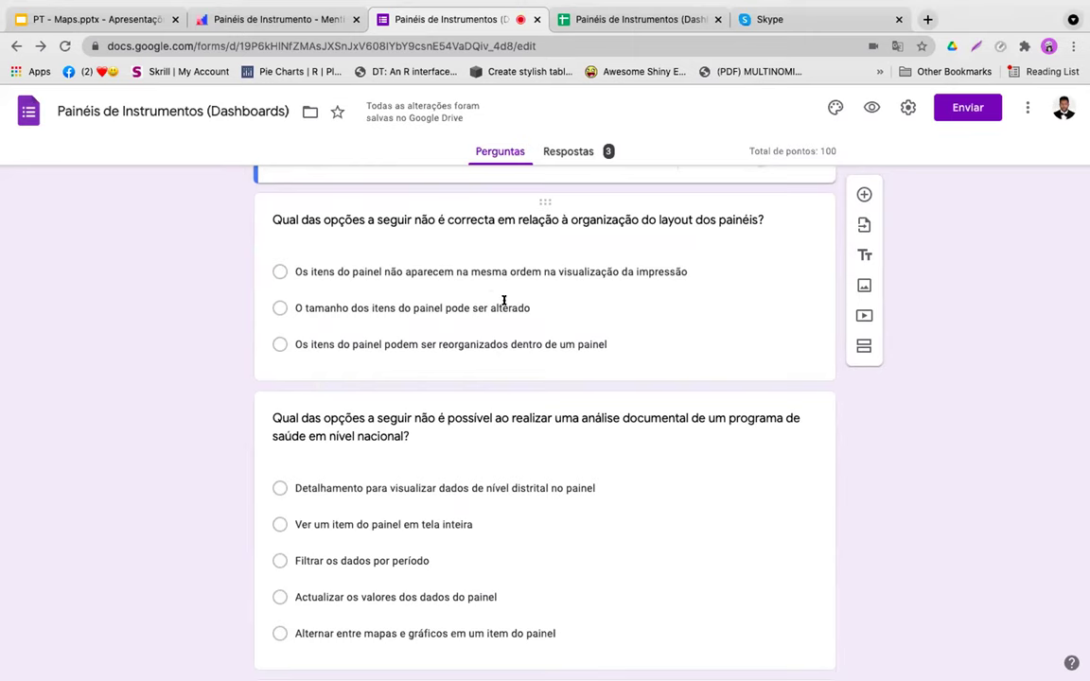
Step: Read the quiz question about what is not possible in a national-level health programme analysis, including its answer options
scroll(503, 300, "down", 4)
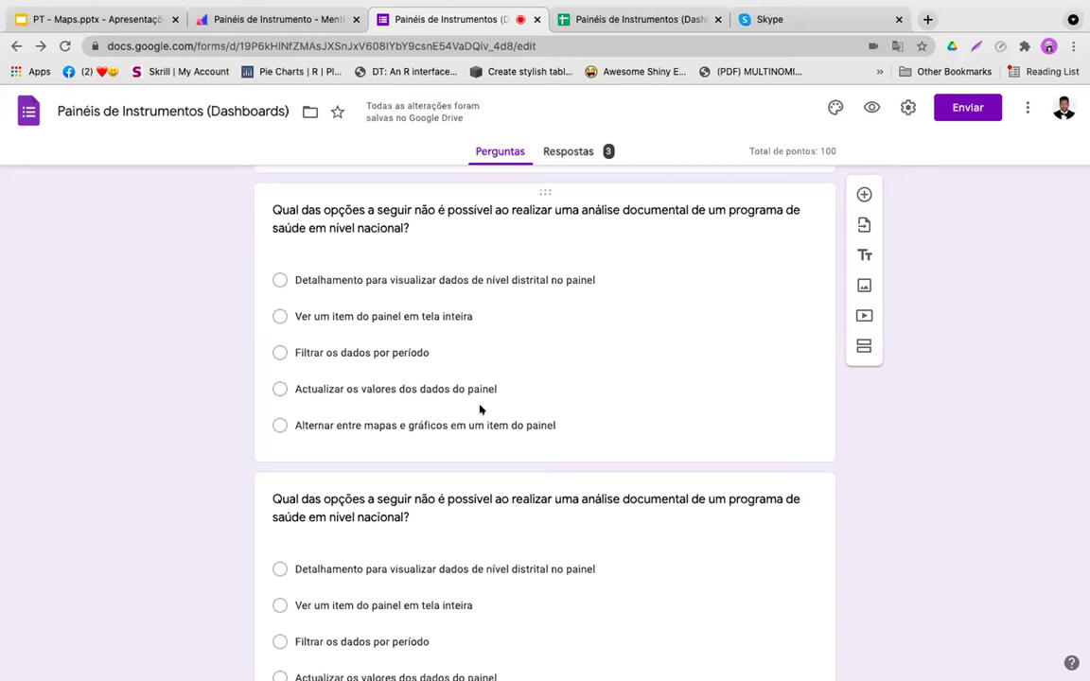
scroll(480, 407, "down", 5)
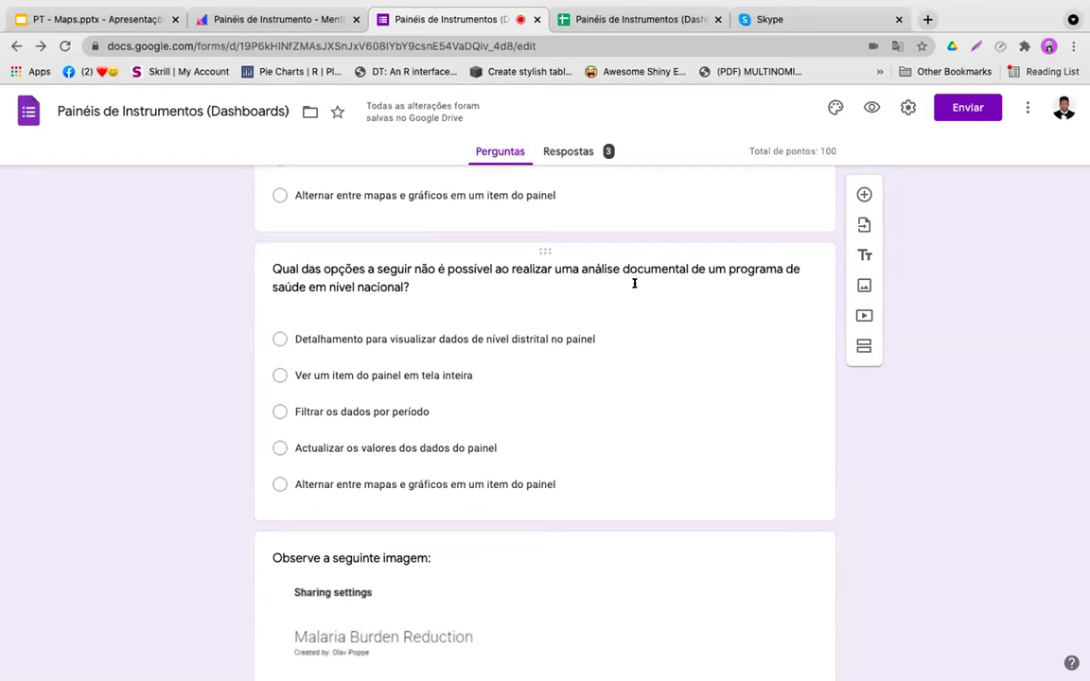
scroll(633, 283, "up", 5)
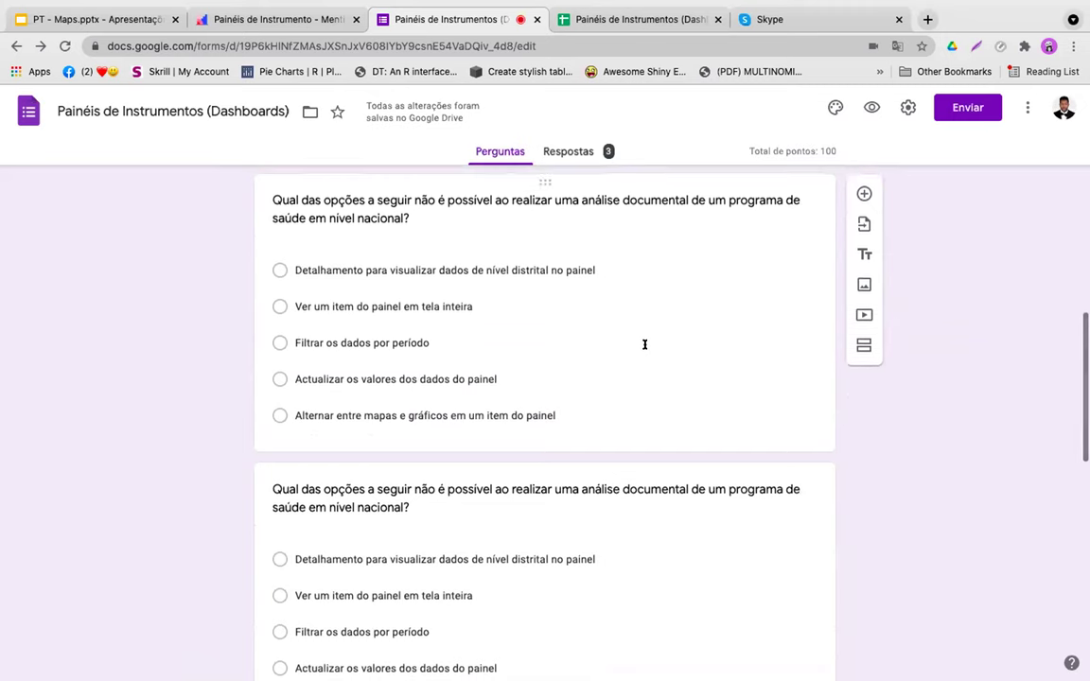
scroll(644, 345, "down", 5)
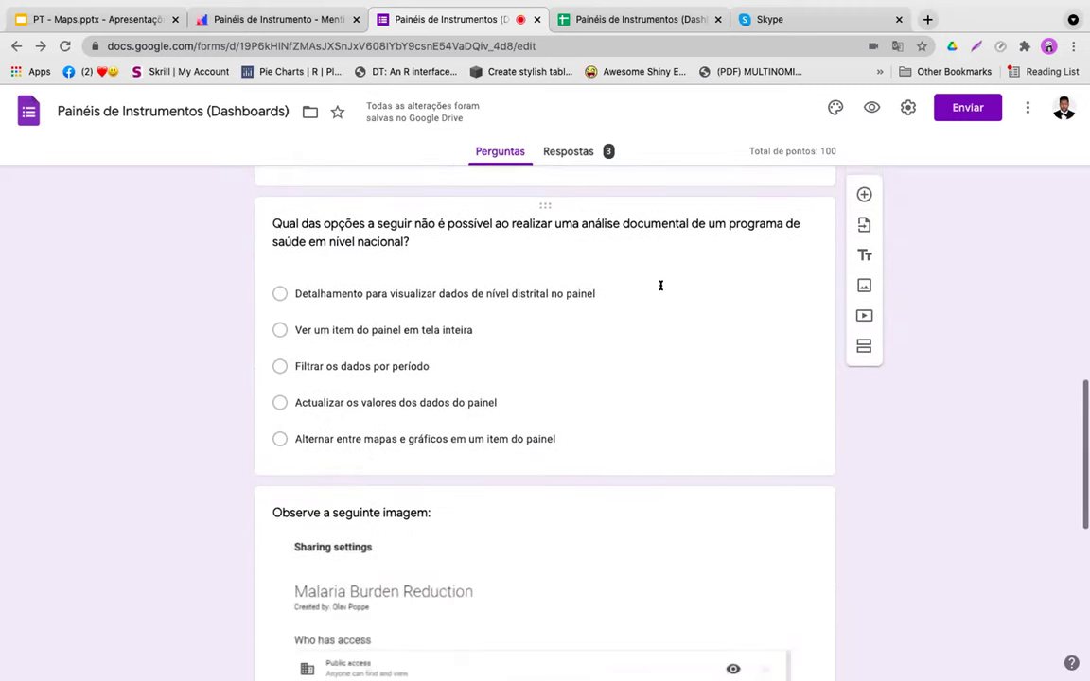
scroll(626, 334, "down", 3)
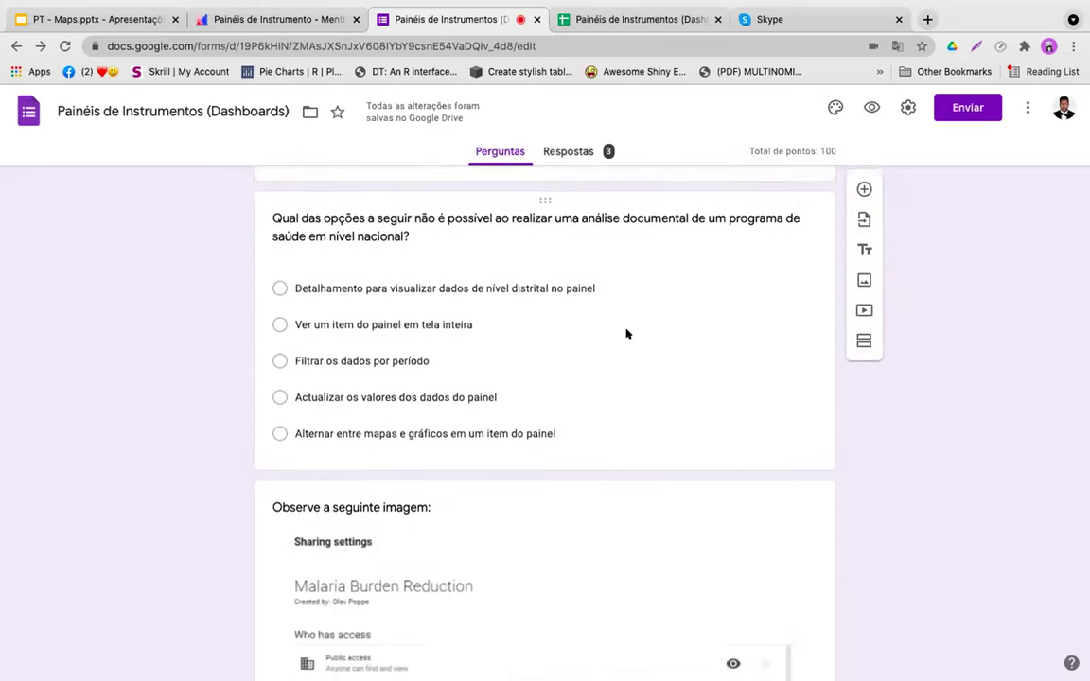
Step: Examine the "Malaria Burden Reduction" sharing settings image and read the quiz question and answer options based on it
scroll(643, 316, "down", 2)
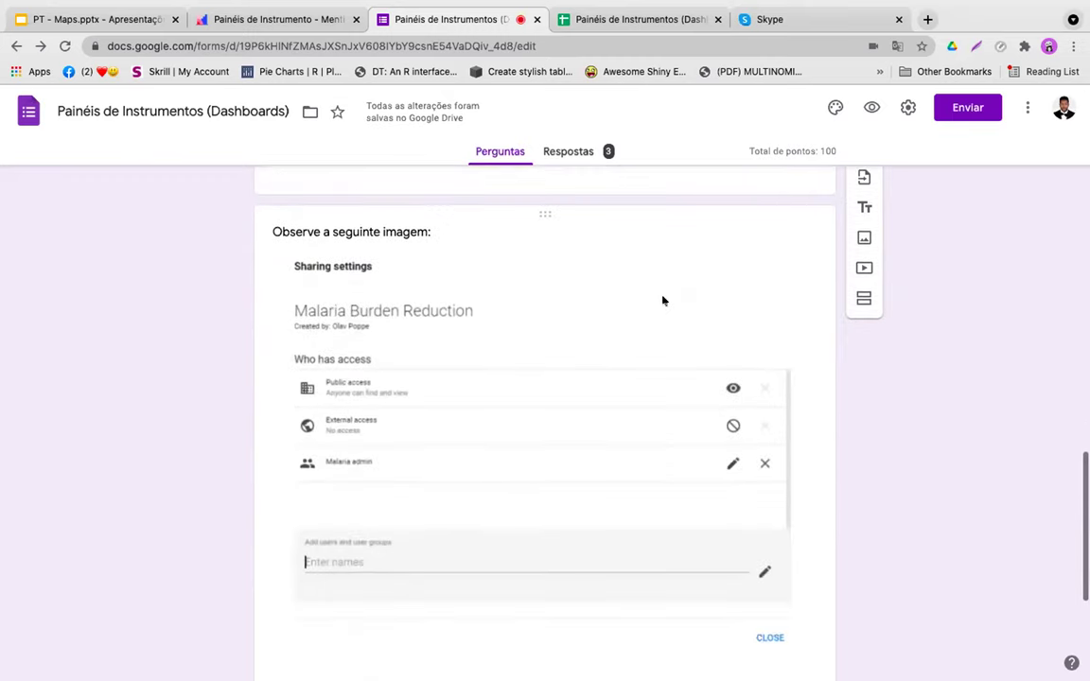
scroll(686, 280, "up", 3)
scroll(643, 303, "down", 4)
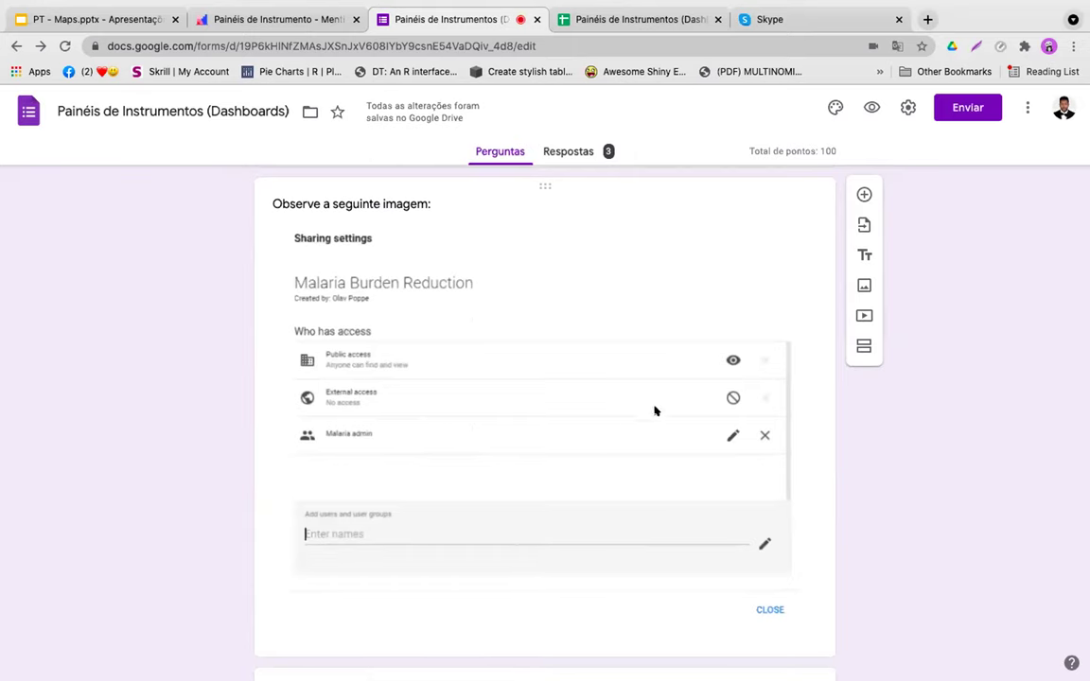
scroll(653, 410, "up", 1)
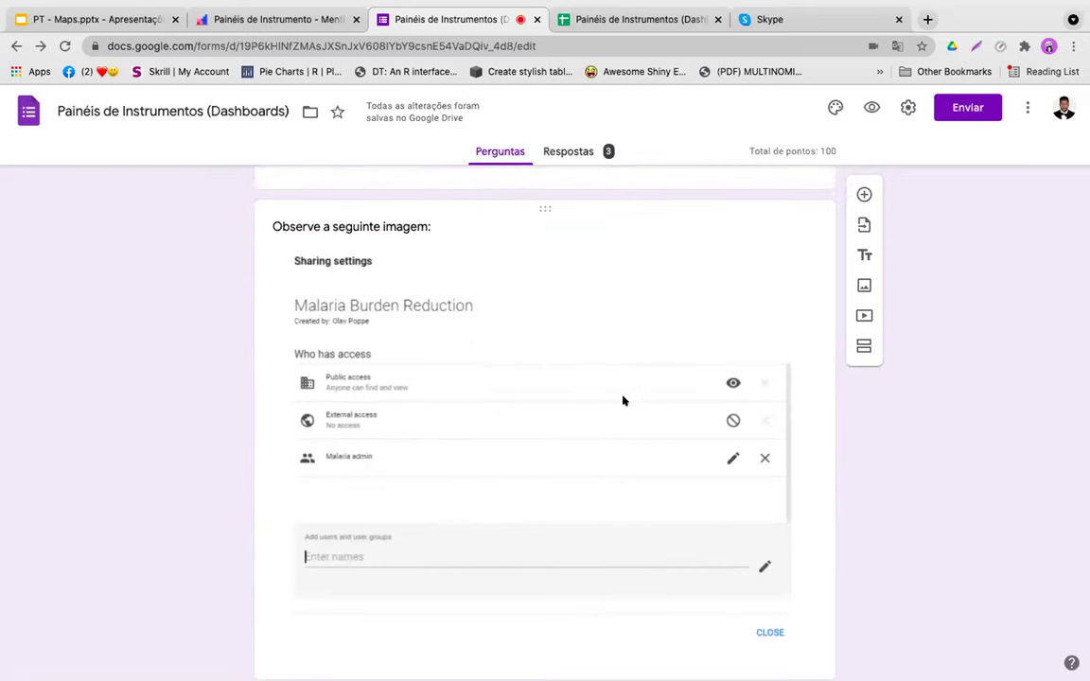
scroll(648, 417, "down", 1)
scroll(648, 411, "down", 2)
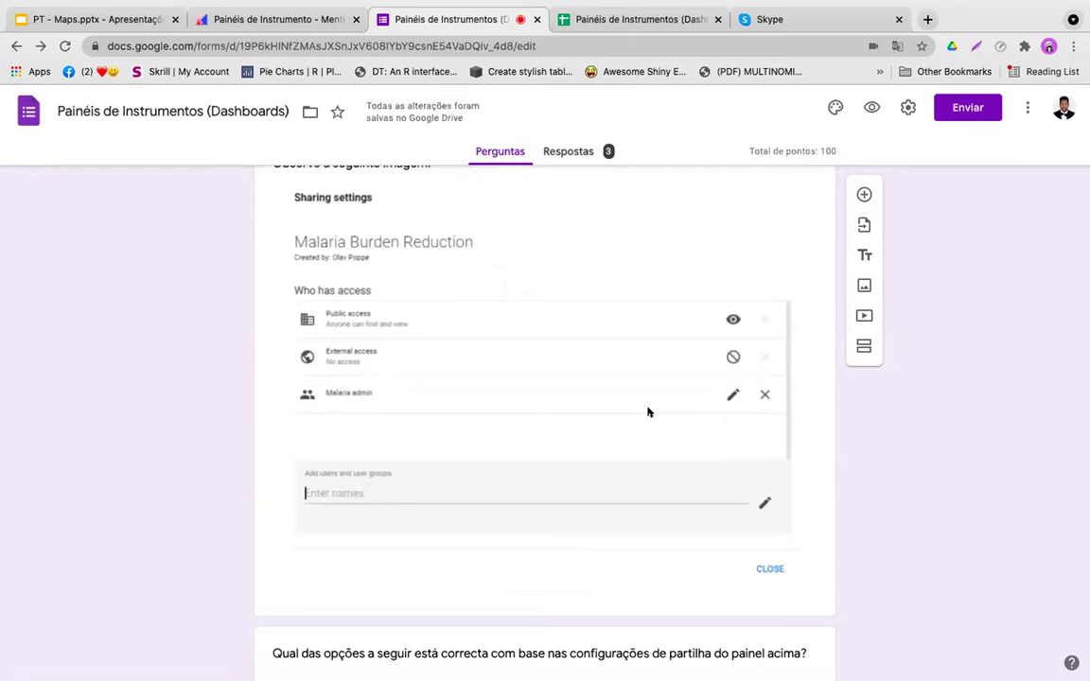
scroll(648, 412, "down", 5)
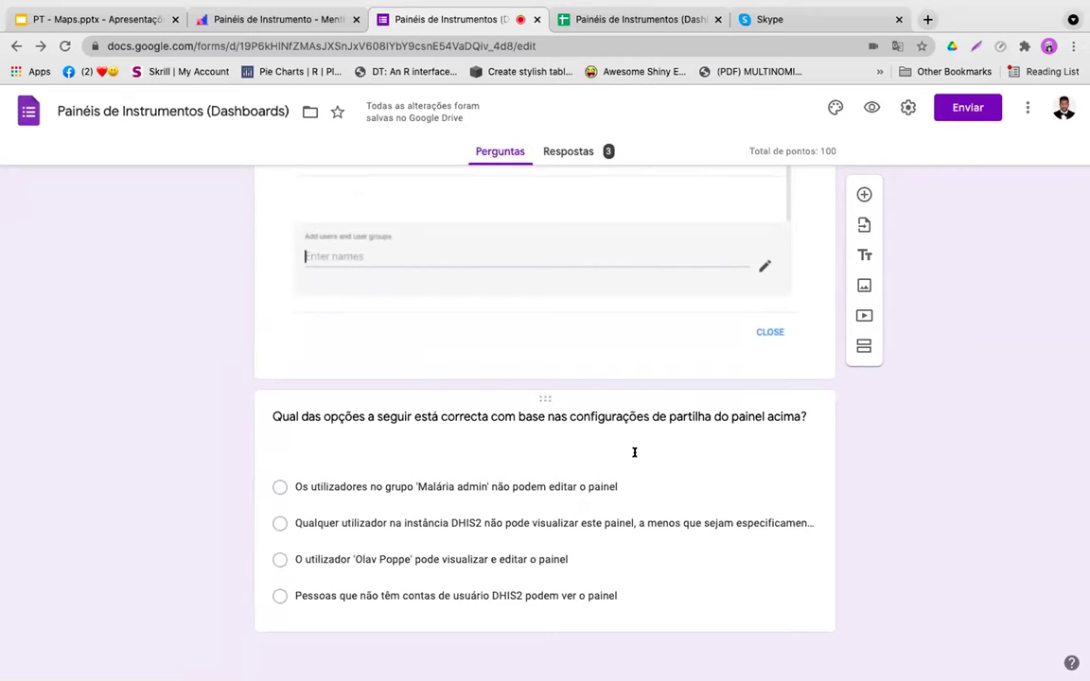
Step: Review the Malaria Burden Reduction sharing question with its image, and reread the question on national-level health programme analysis
scroll(634, 452, "up", 7)
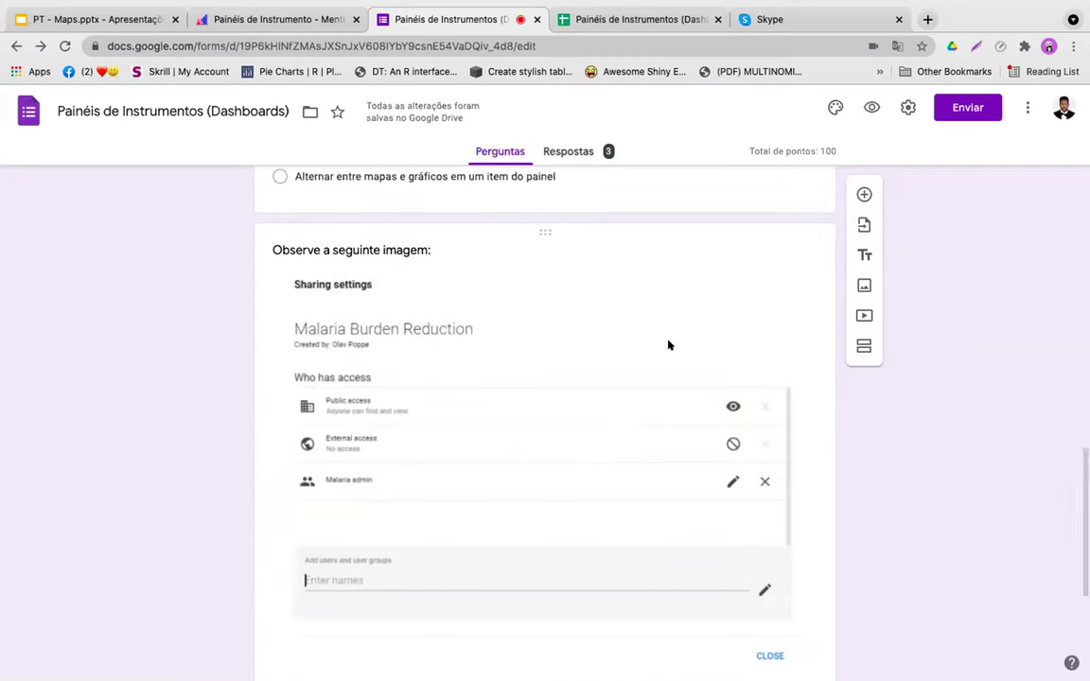
scroll(672, 454, "down", 7)
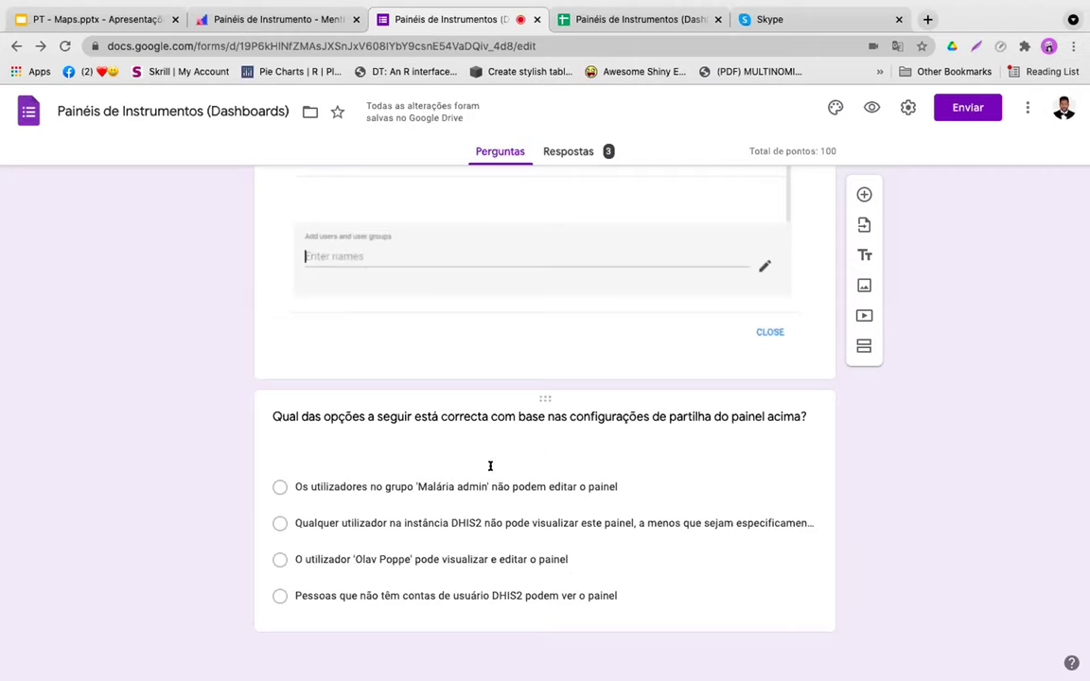
scroll(608, 558, "up", 1)
scroll(608, 543, "up", 4)
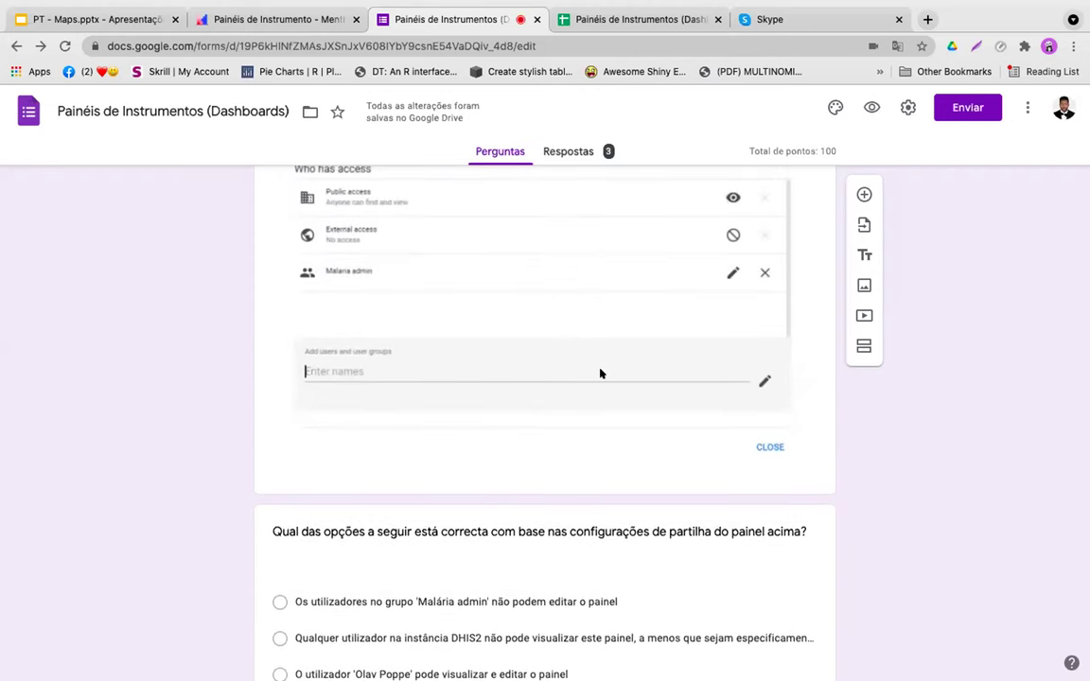
scroll(570, 371, "up", 5)
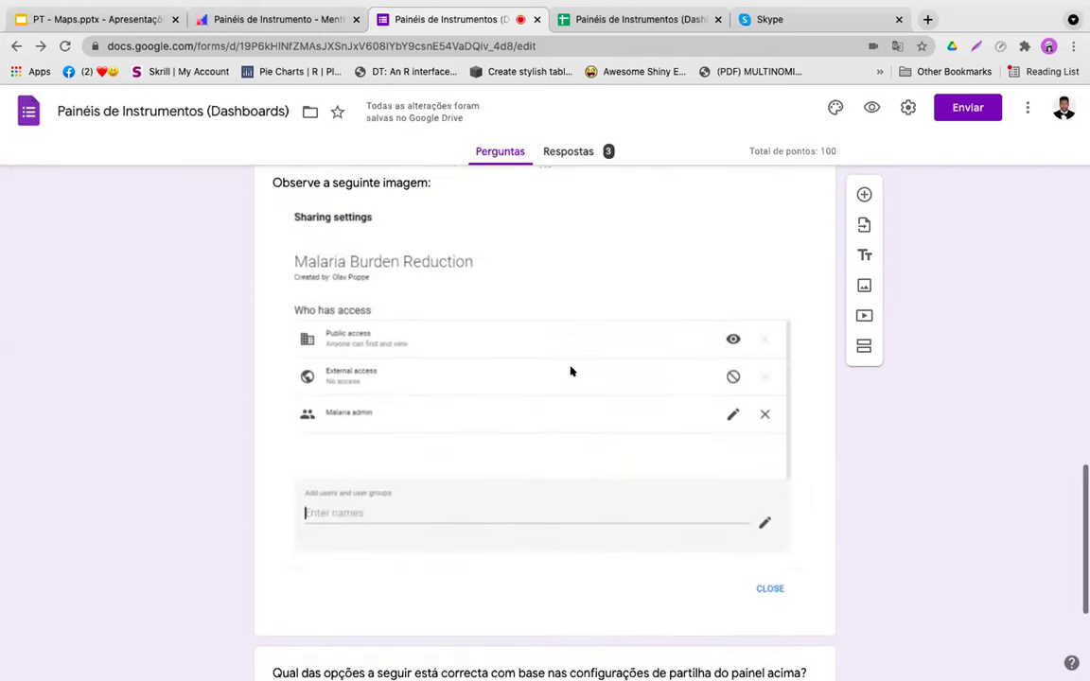
scroll(571, 371, "up", 10)
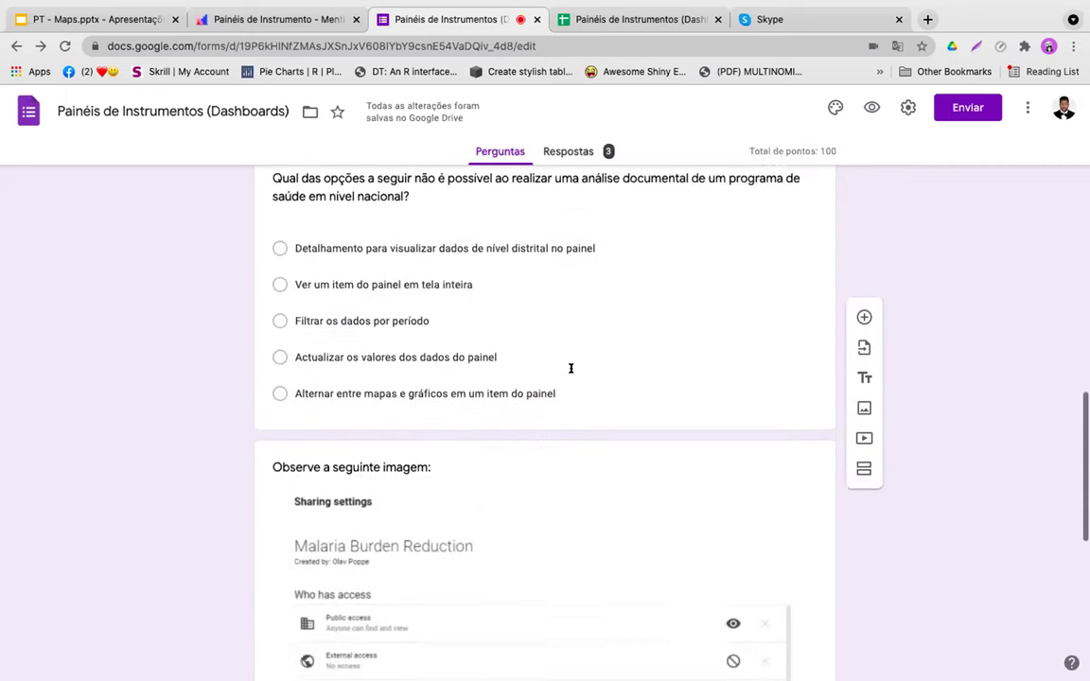
scroll(570, 368, "up", 3)
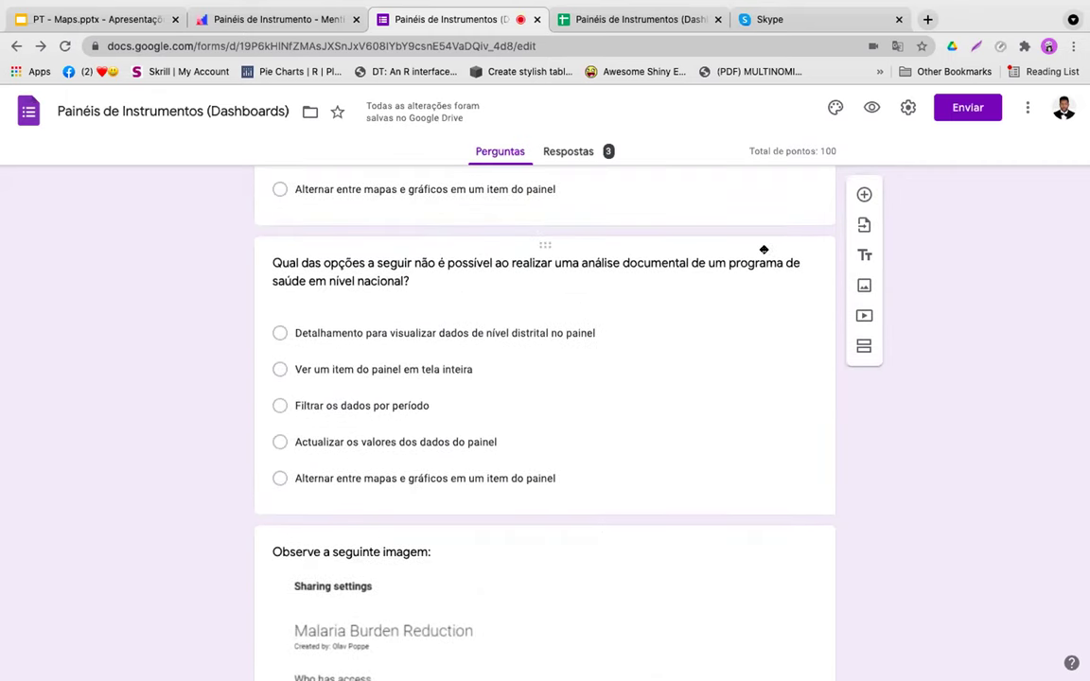
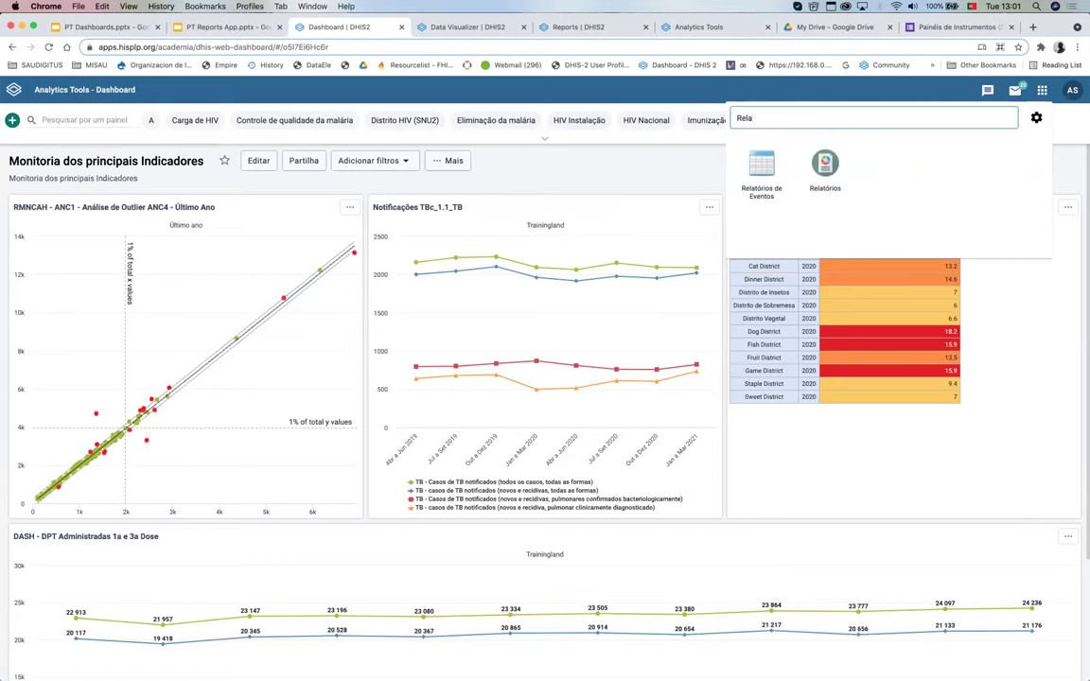
Step: Search the DHIS2 applications for "Relat" and open the Relatórios app
type("t")
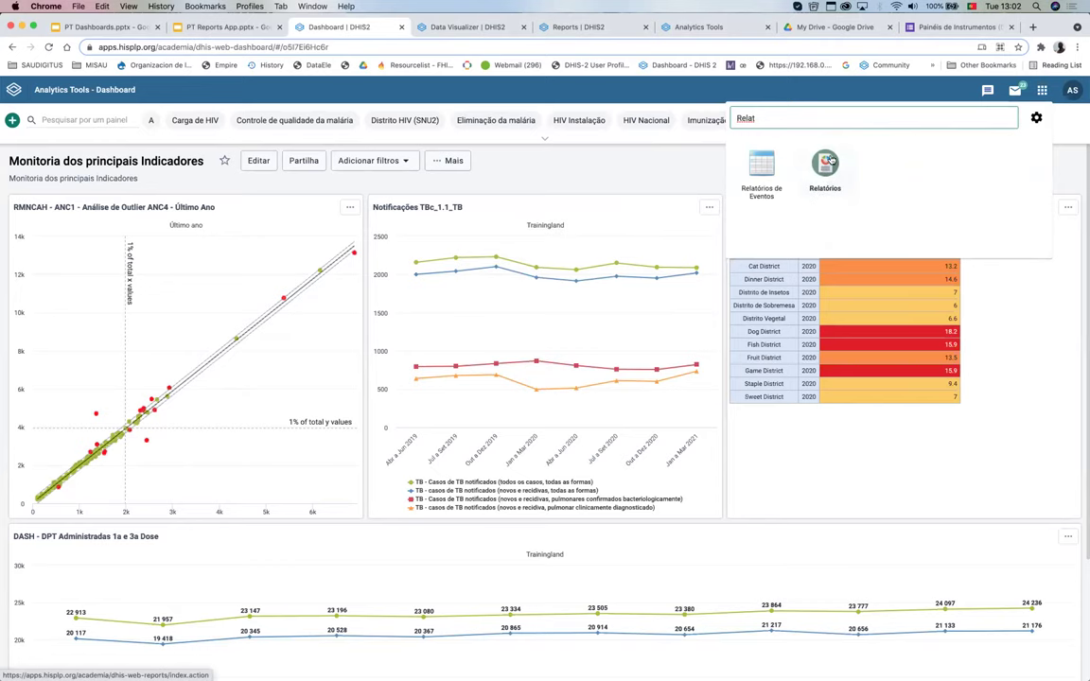
scroll(826, 163, "up", 5)
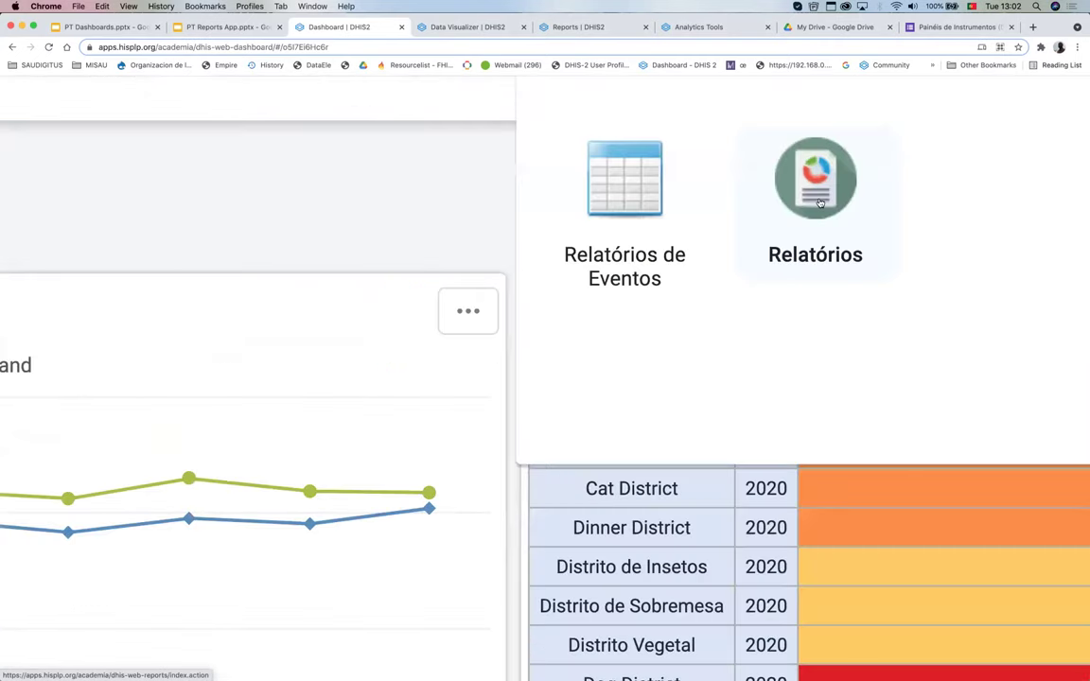
scroll(819, 204, "down", 5)
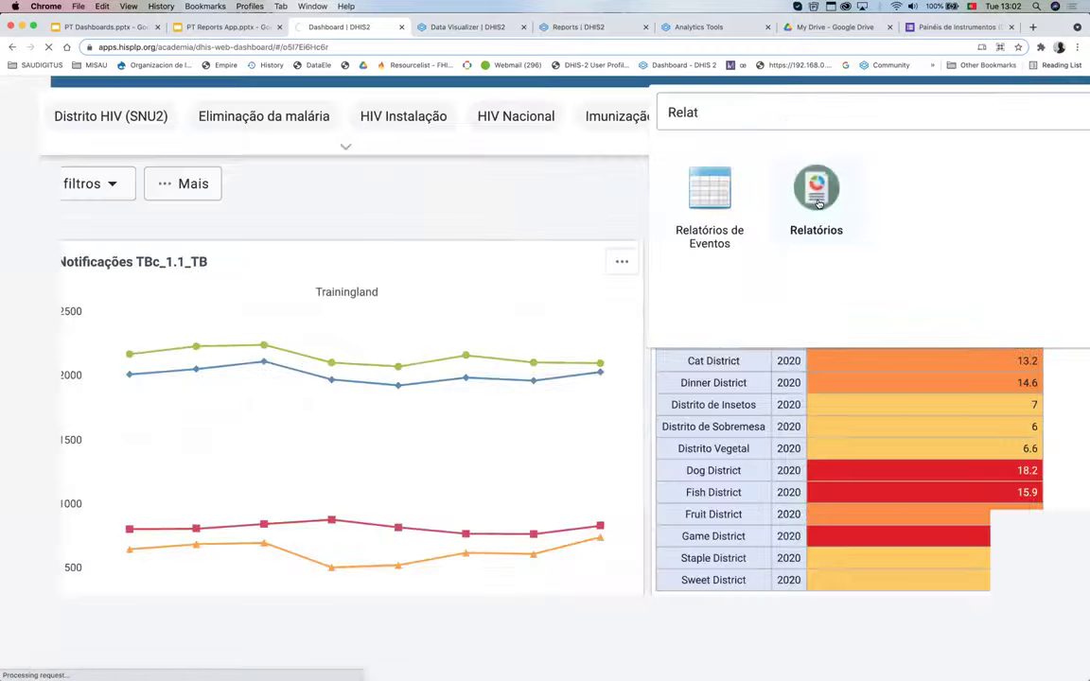
left_click(819, 201)
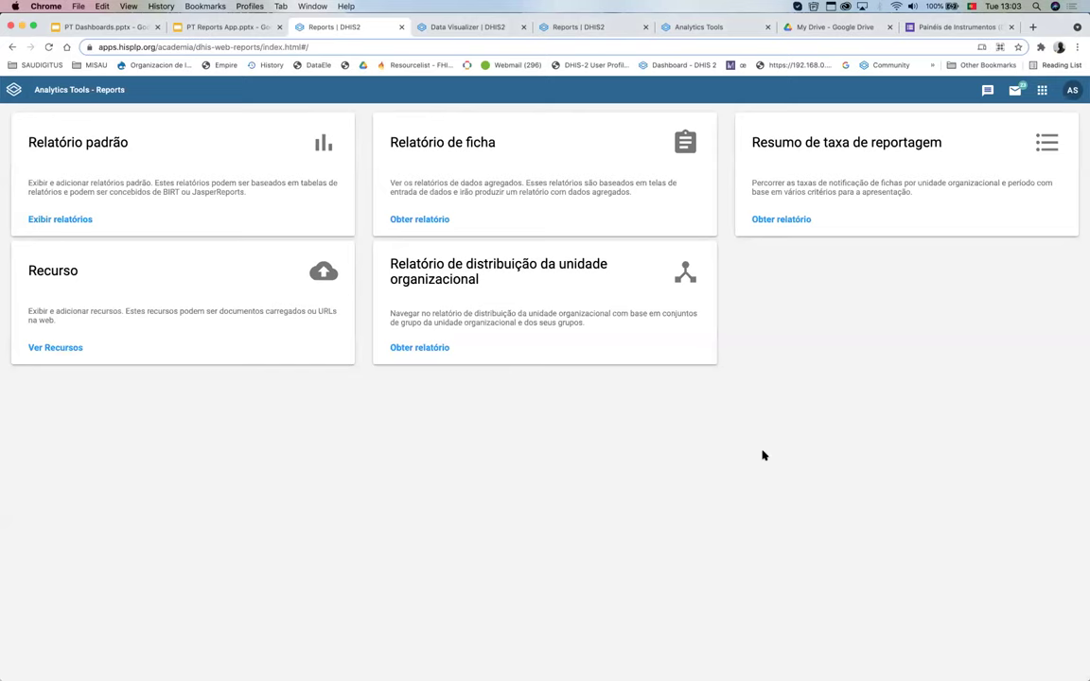
left_click(1040, 91)
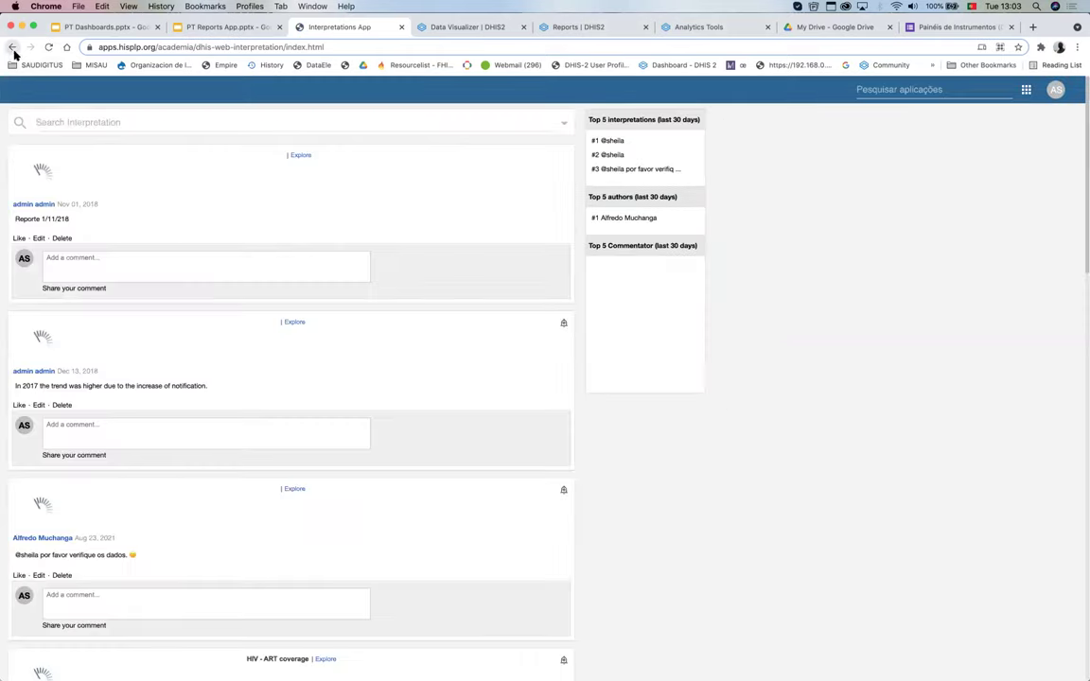
left_click(11, 48)
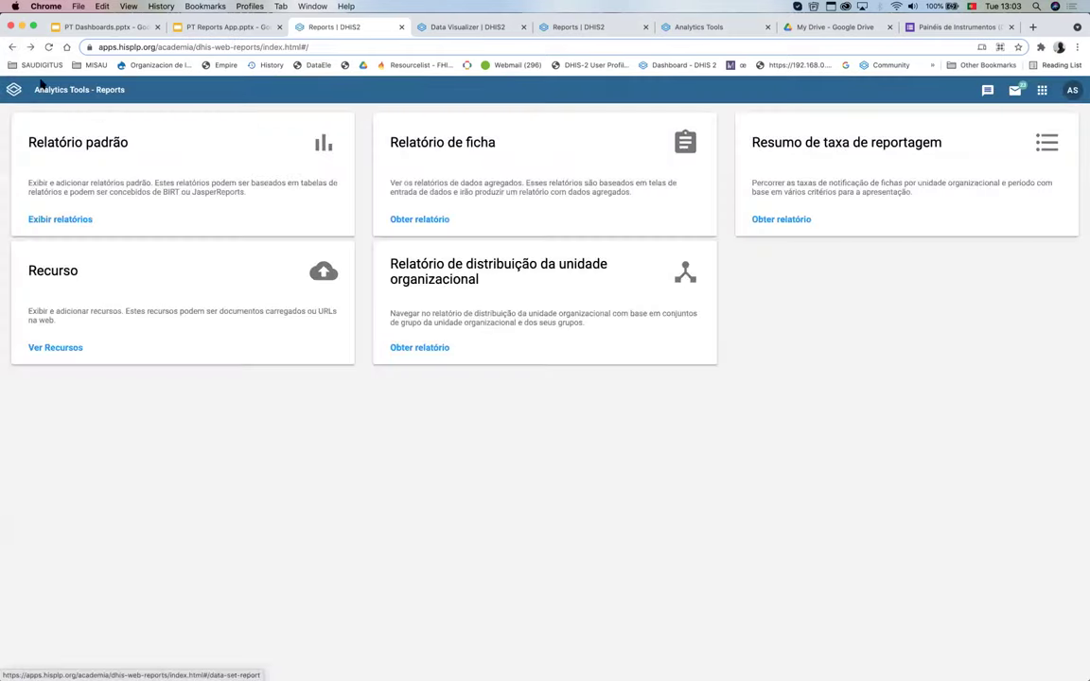
left_click(488, 335)
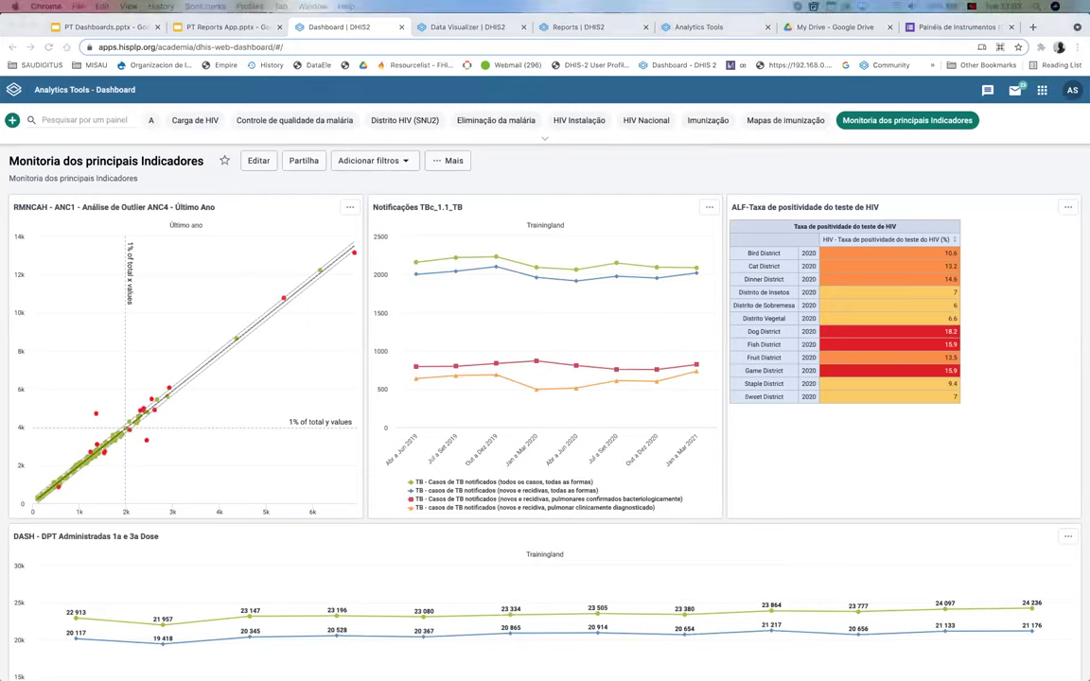
left_click(619, 162)
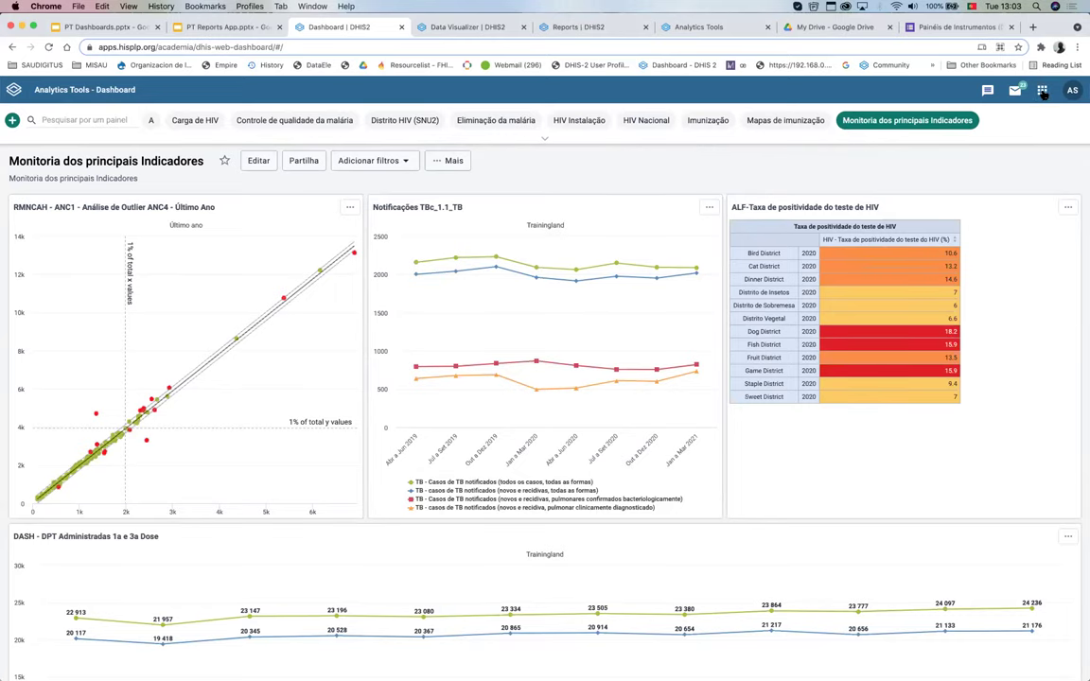
Step: Browse the application list from the dashboard to locate the Relatórios app
left_click(1042, 90)
scroll(904, 300, "down", 2)
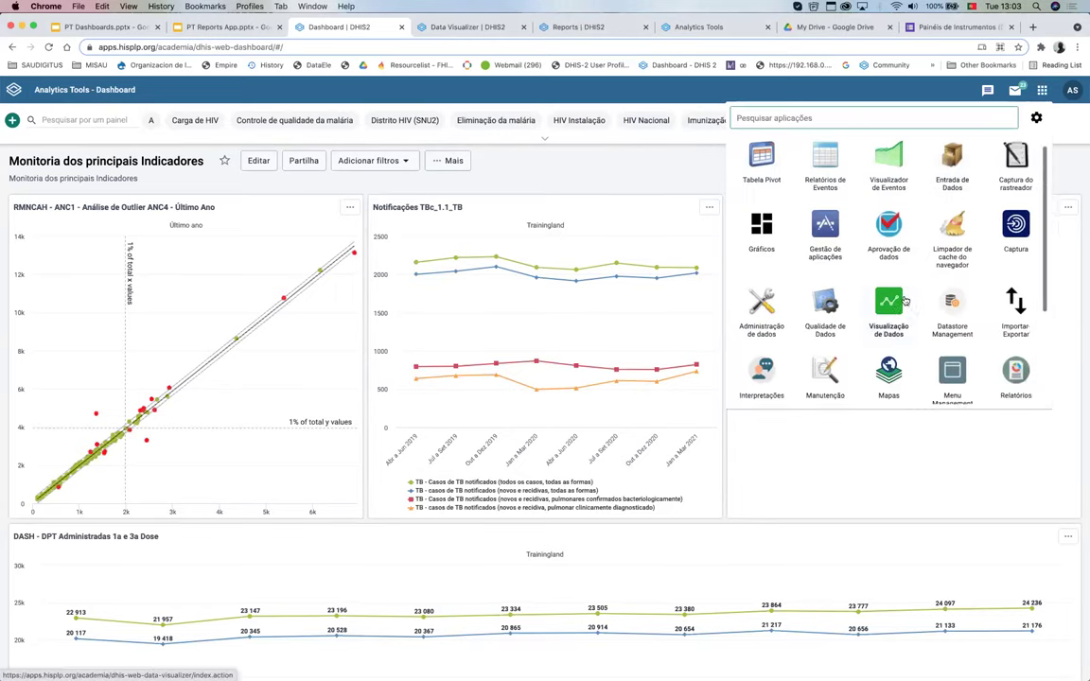
scroll(904, 301, "down", 1)
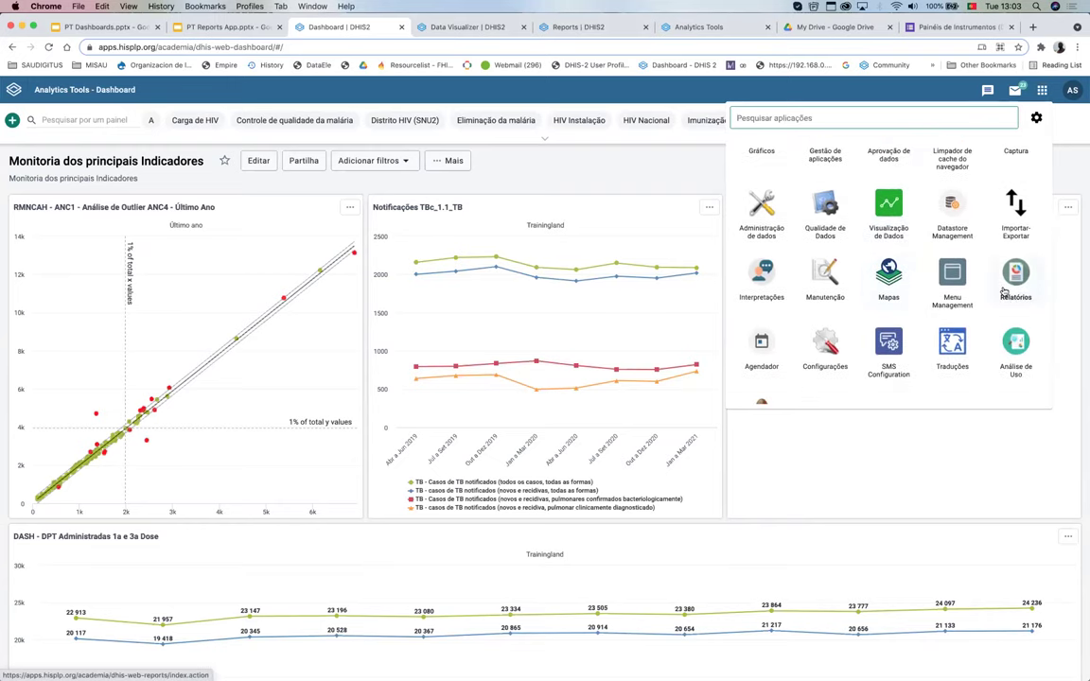
scroll(1004, 291, "up", 5)
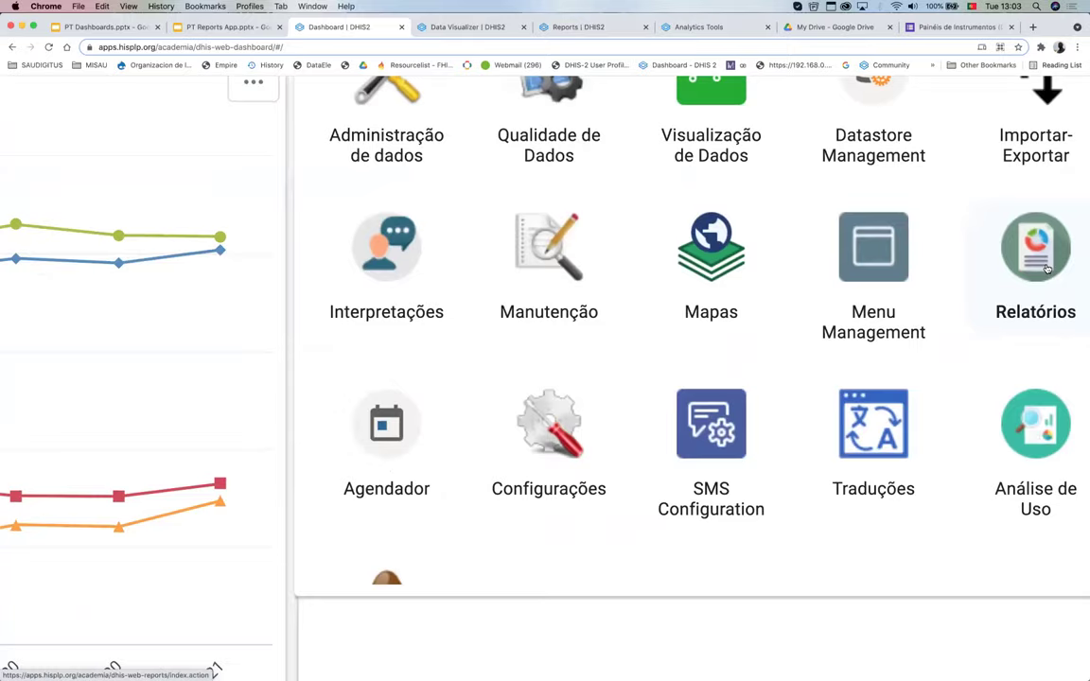
scroll(1046, 270, "down", 5)
scroll(1040, 270, "up", 3)
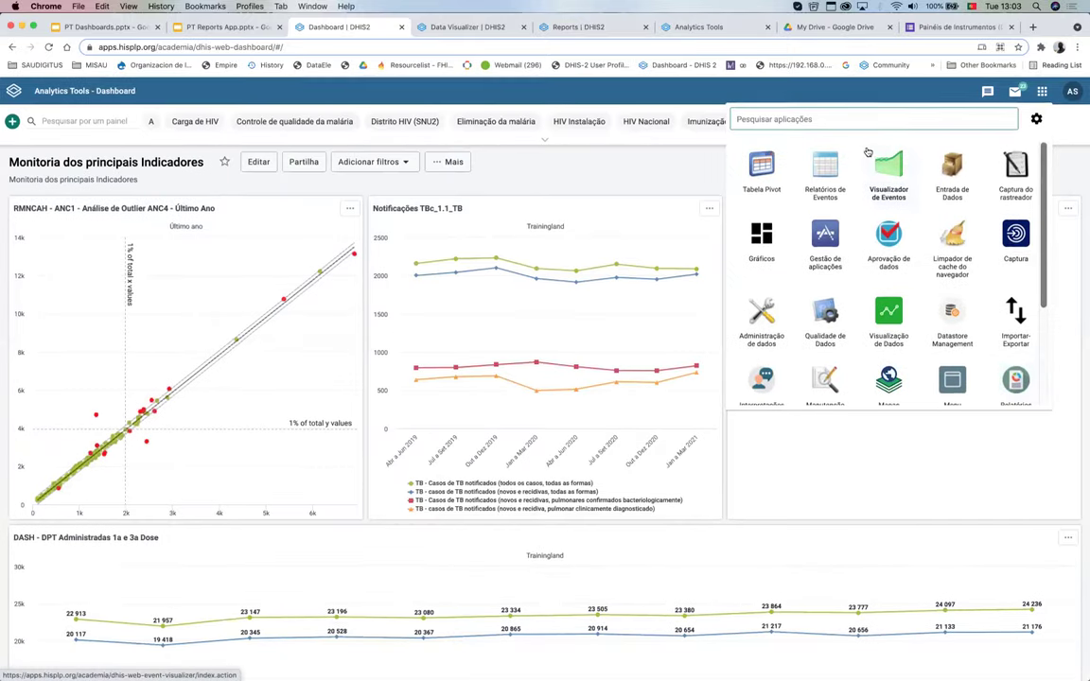
left_click(758, 119)
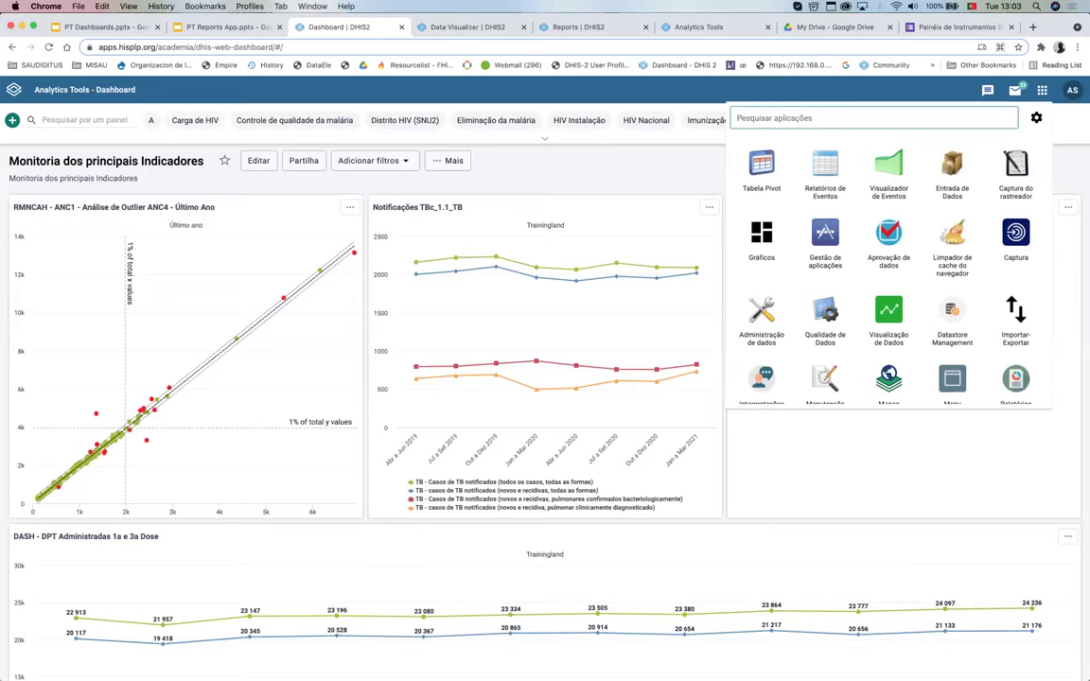
type("Rel")
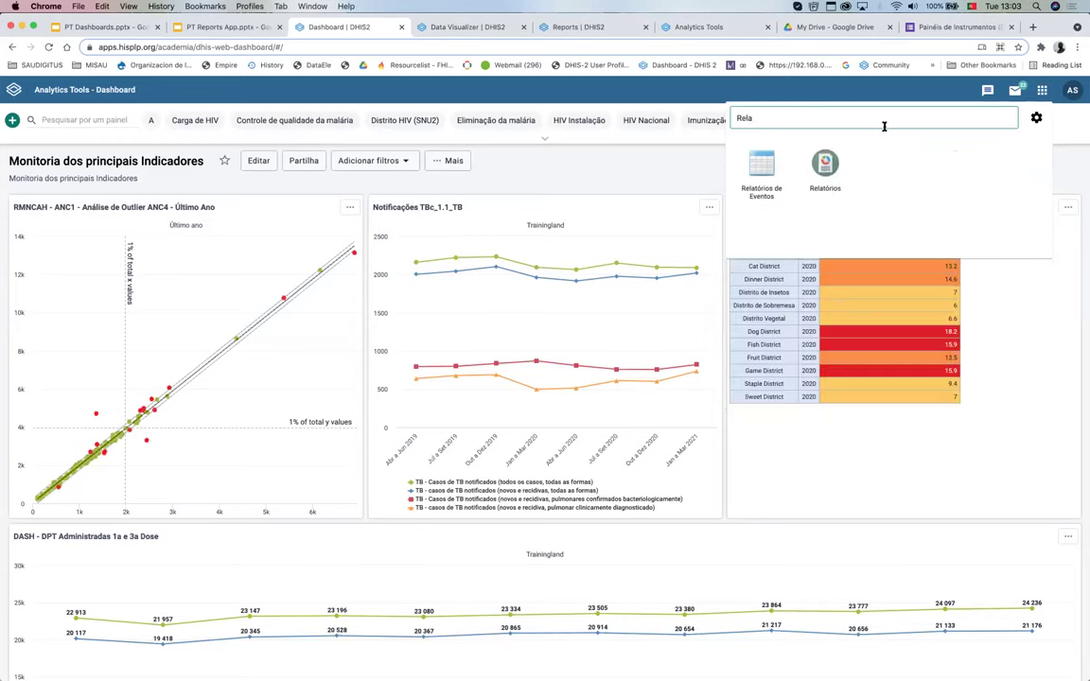
key("BackSpace")
type("p")
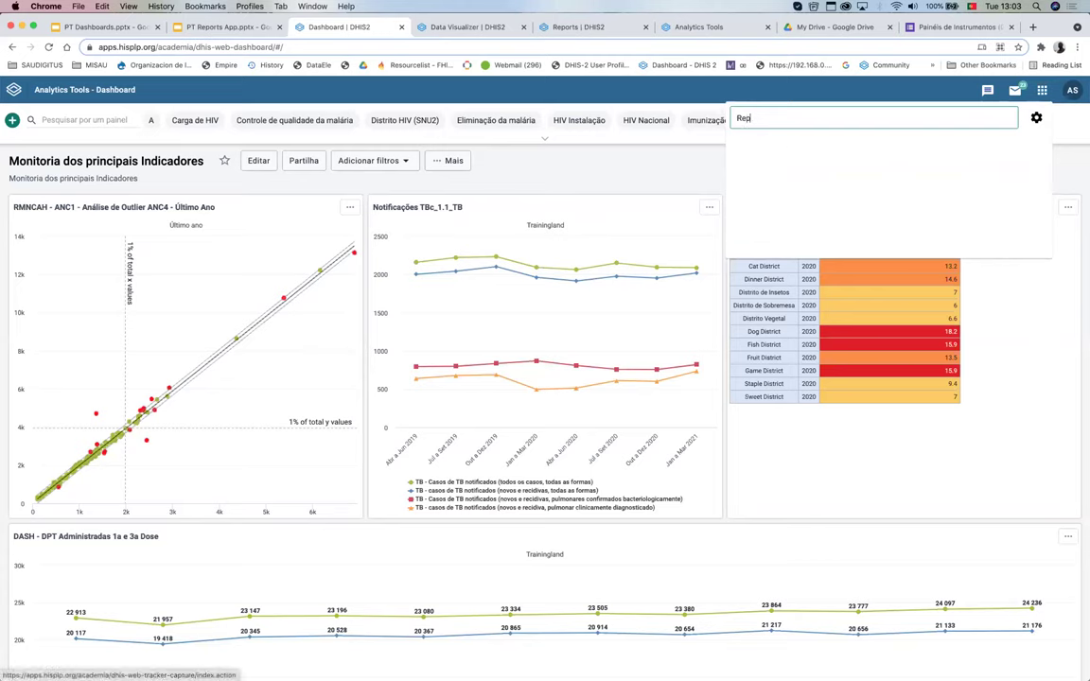
type("ort")
key("BackSpace")
key("BackSpace")
key("BackSpace")
key("BackSpace")
key("BackSpace")
key("BackSpace")
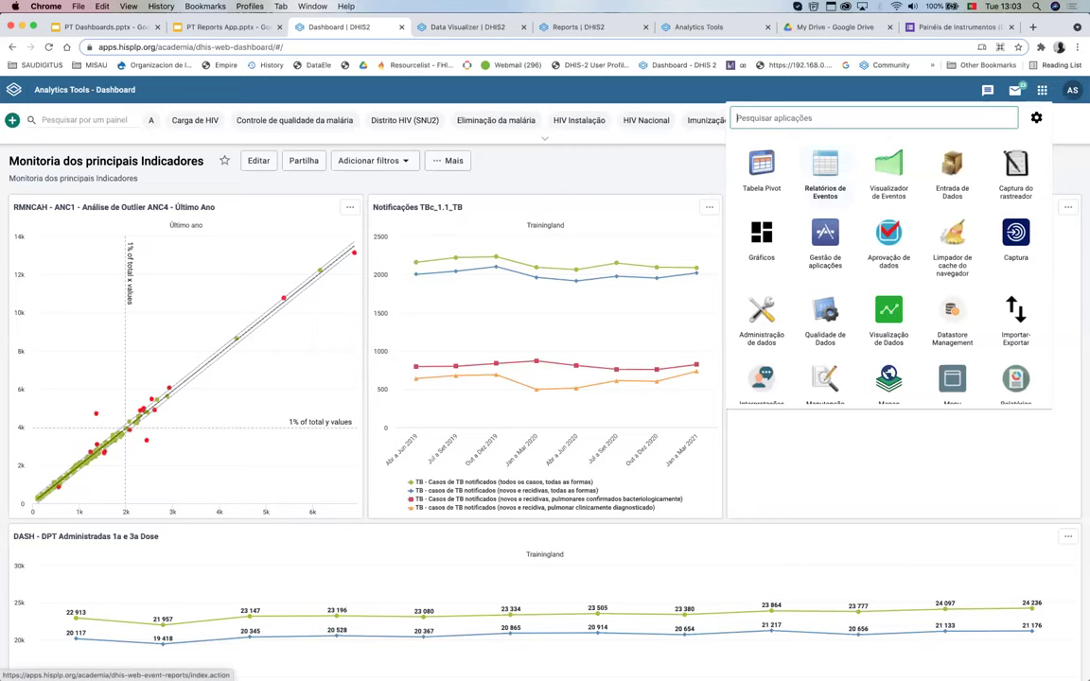
Step: Filter the applications by "Rela" and open the Relatórios app
type("Rela")
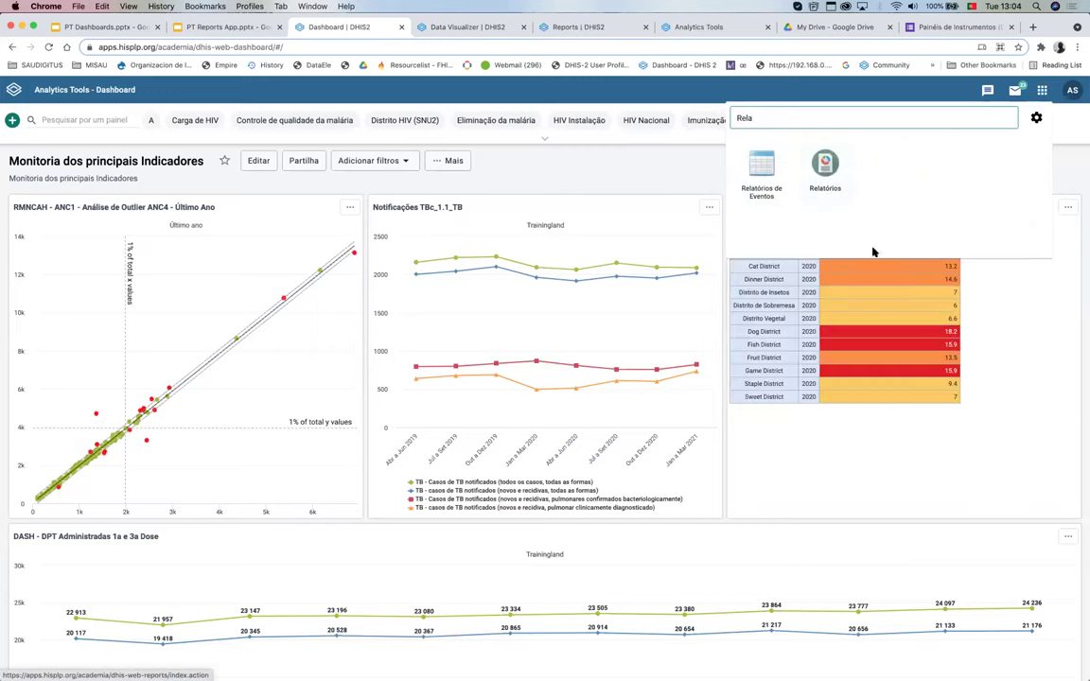
left_click(826, 170)
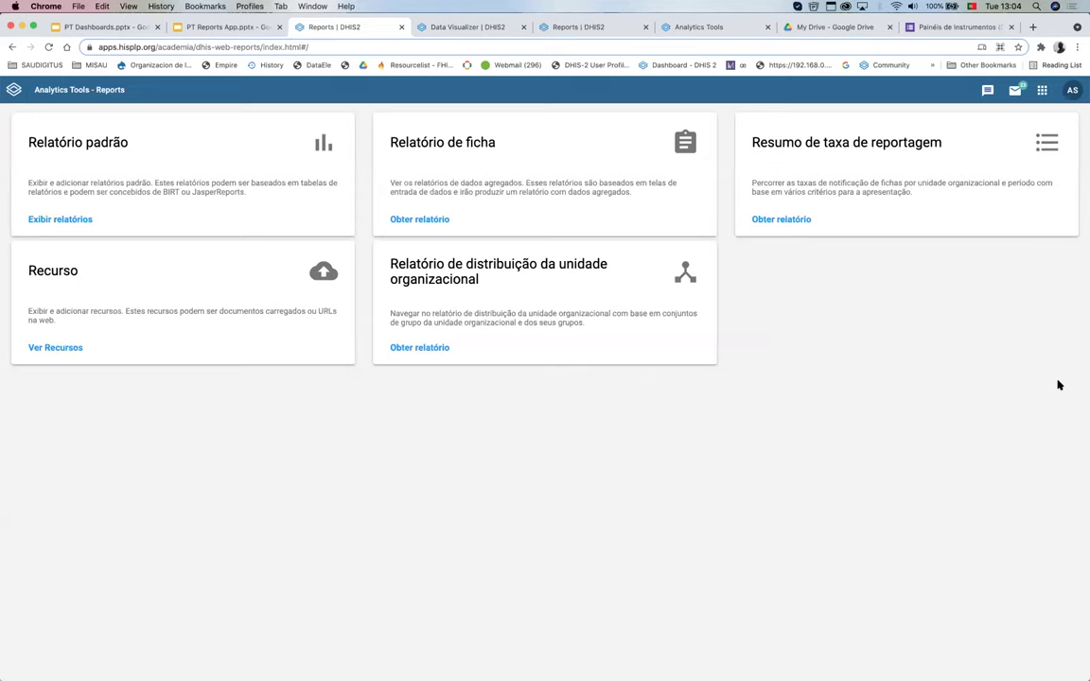
Step: View the Relatório padrão list and return to the overview of report types
left_click_drag(798, 315, 28, 121)
left_click(28, 121)
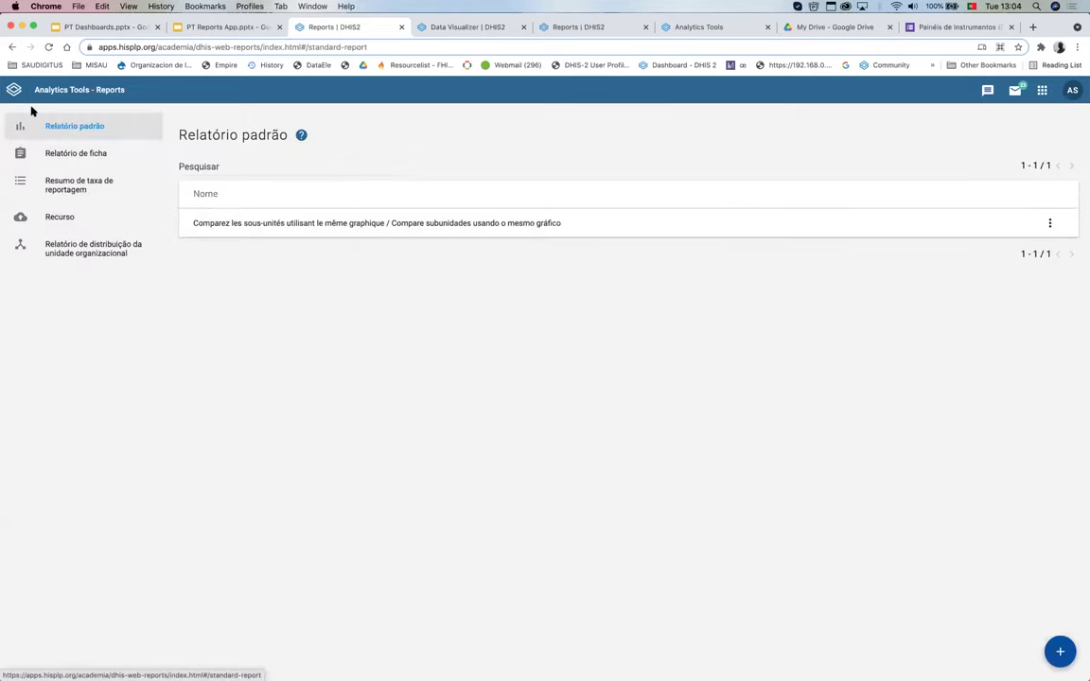
left_click(12, 47)
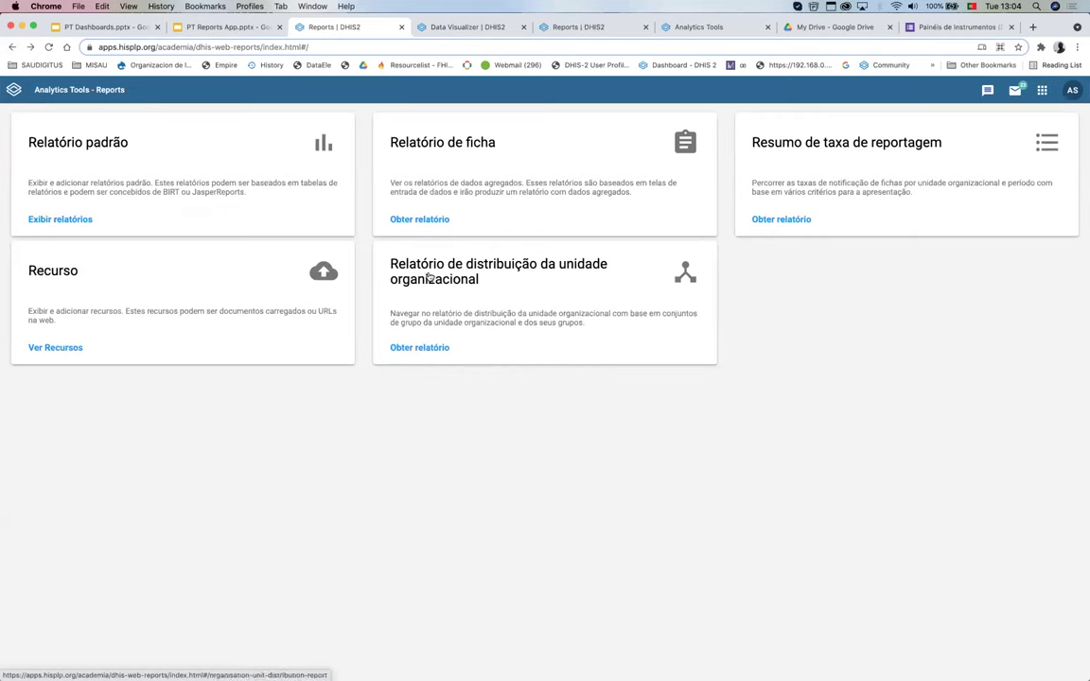
Step: Open the Relatório de ficha report form
left_click(438, 145)
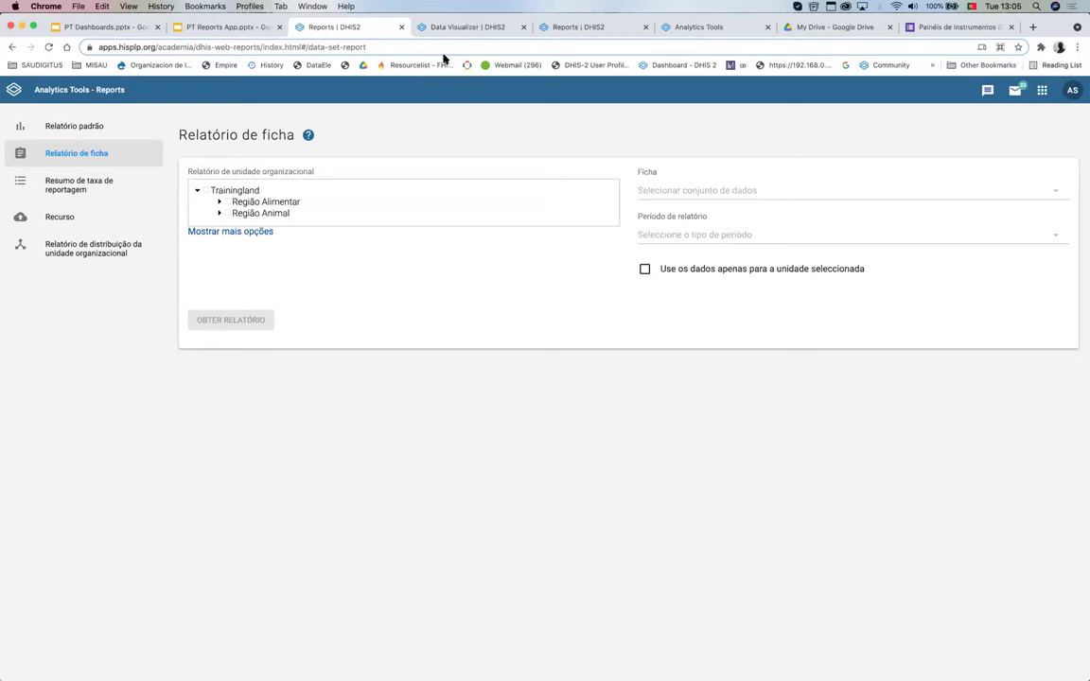
right_click(378, 32)
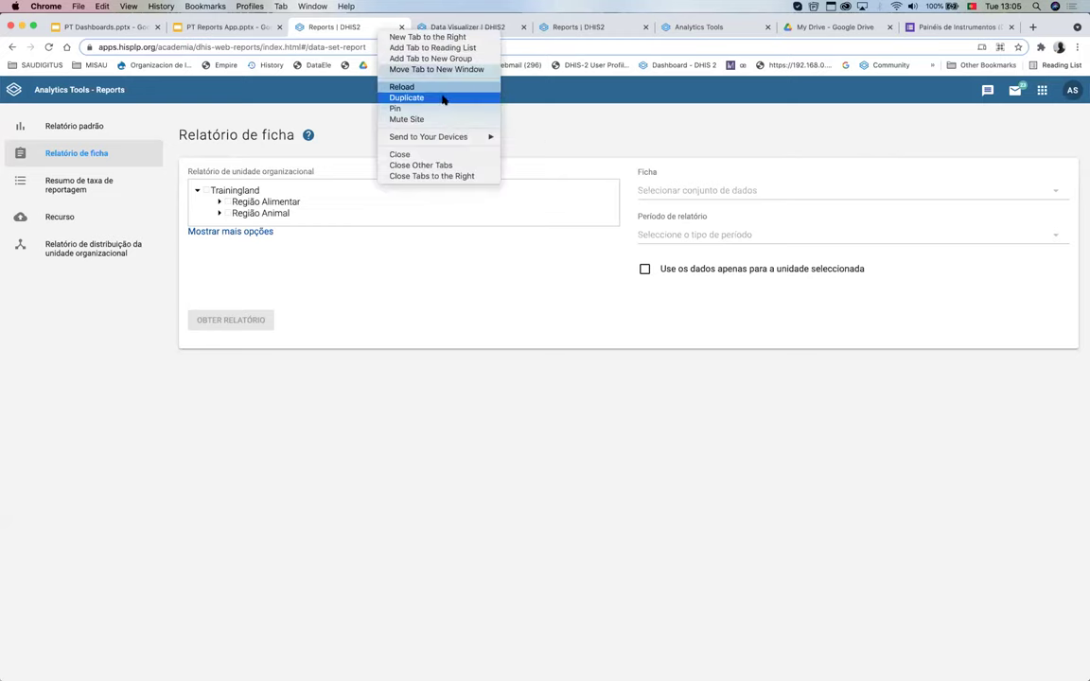
left_click(570, 474)
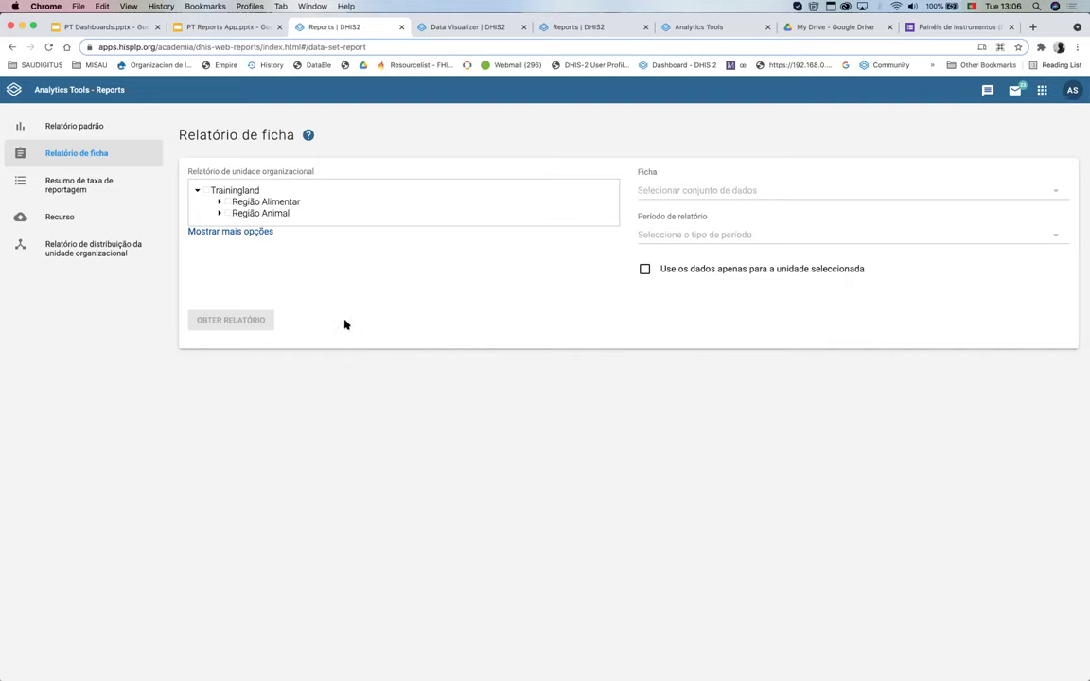
Step: Select Burrito Private Medical Practice in Dinner District, Região Alimentar, as the reporting unit and HIV Mensal as the data set
left_click(219, 202)
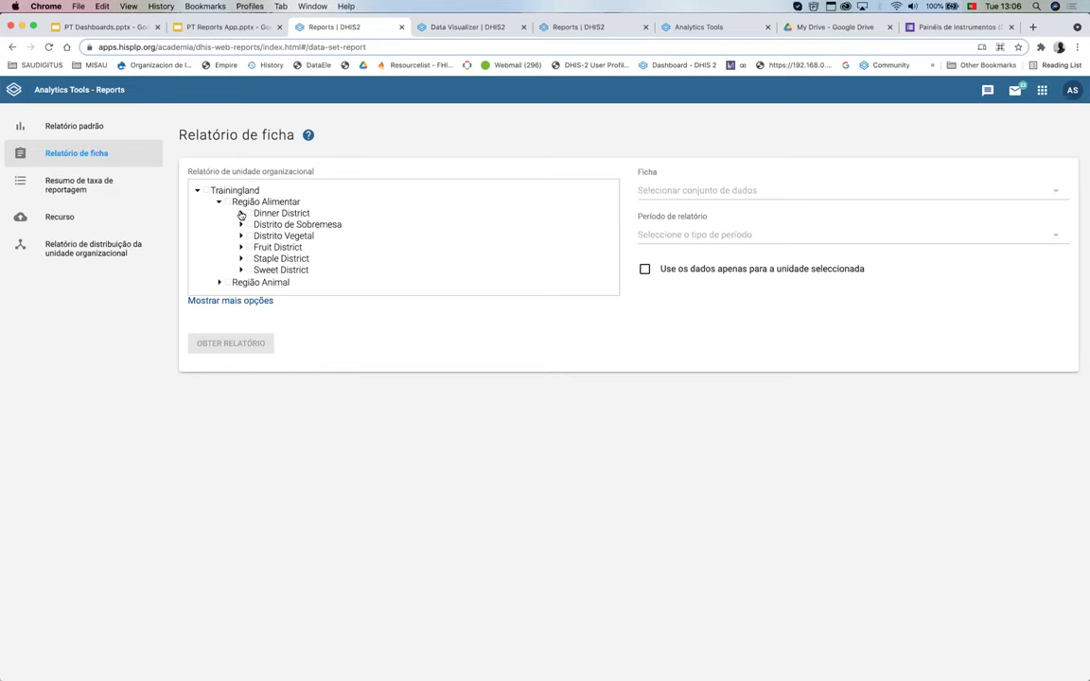
left_click(240, 212)
left_click(274, 226)
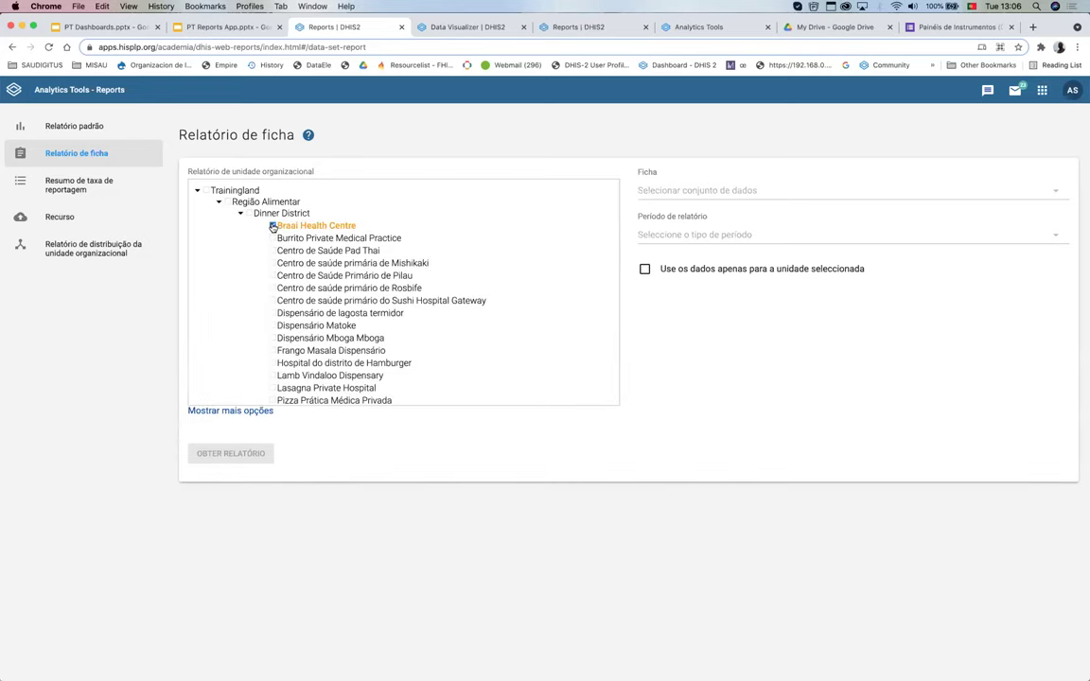
left_click(273, 238)
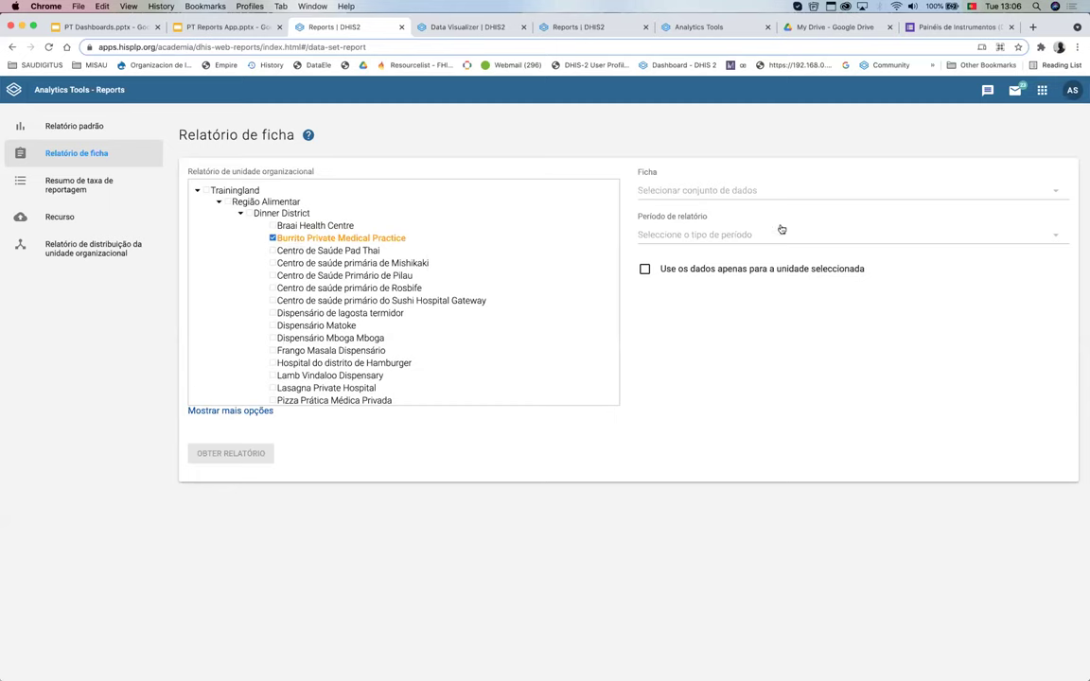
left_click(697, 192)
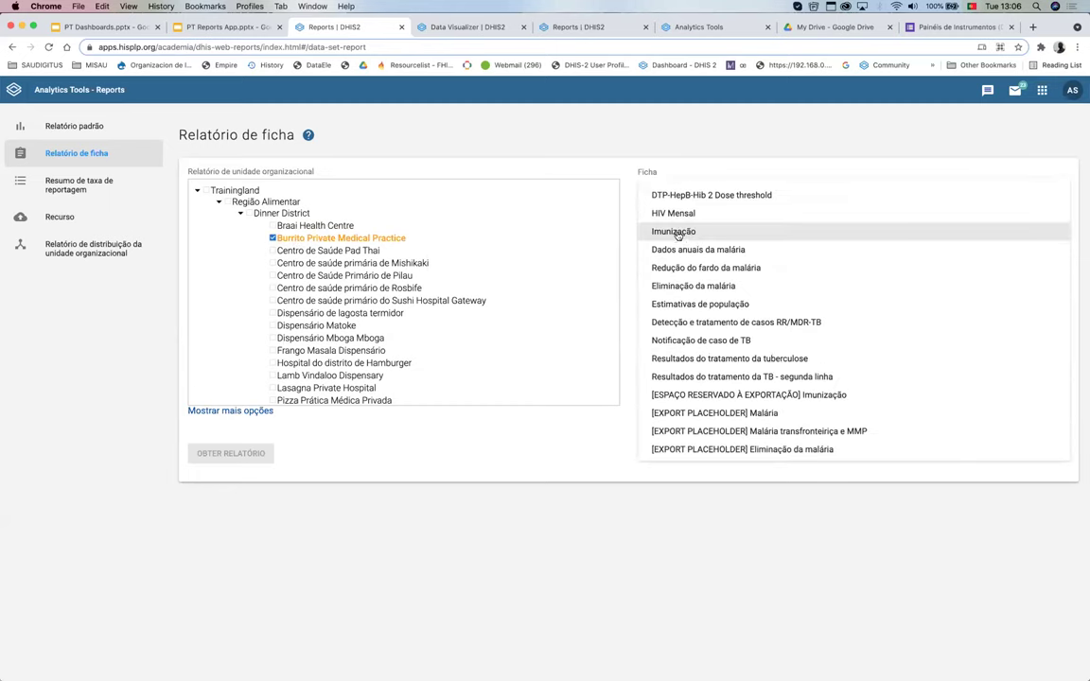
left_click(681, 214)
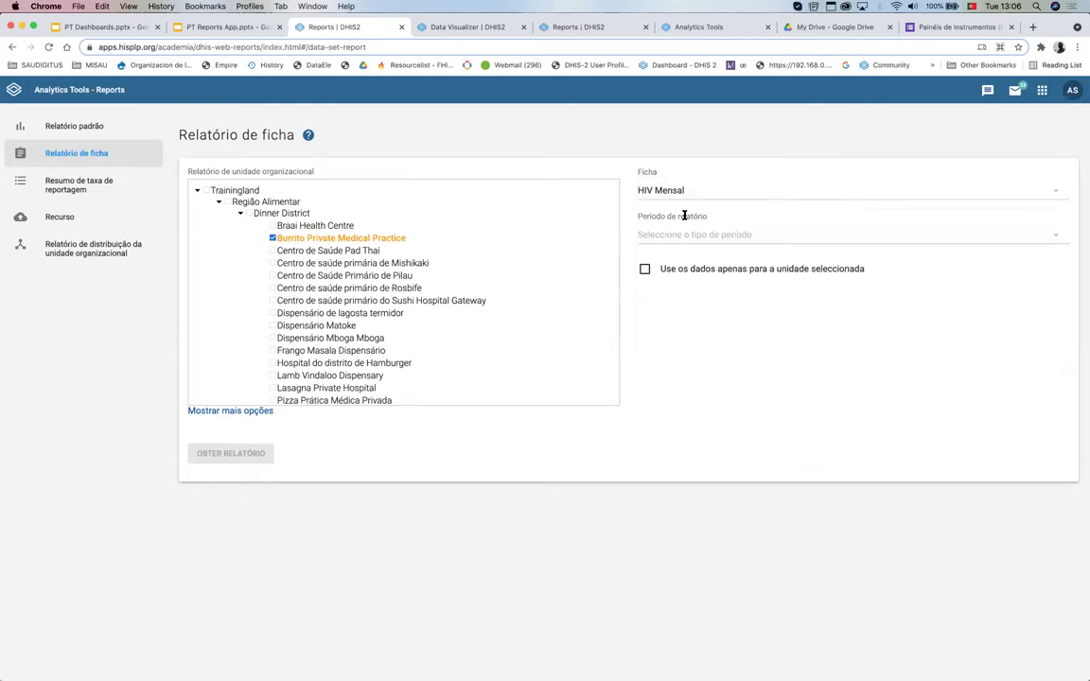
Step: Set the report period to monthly, Abril 2019, and generate the HIV Mensal data set report
left_click(684, 234)
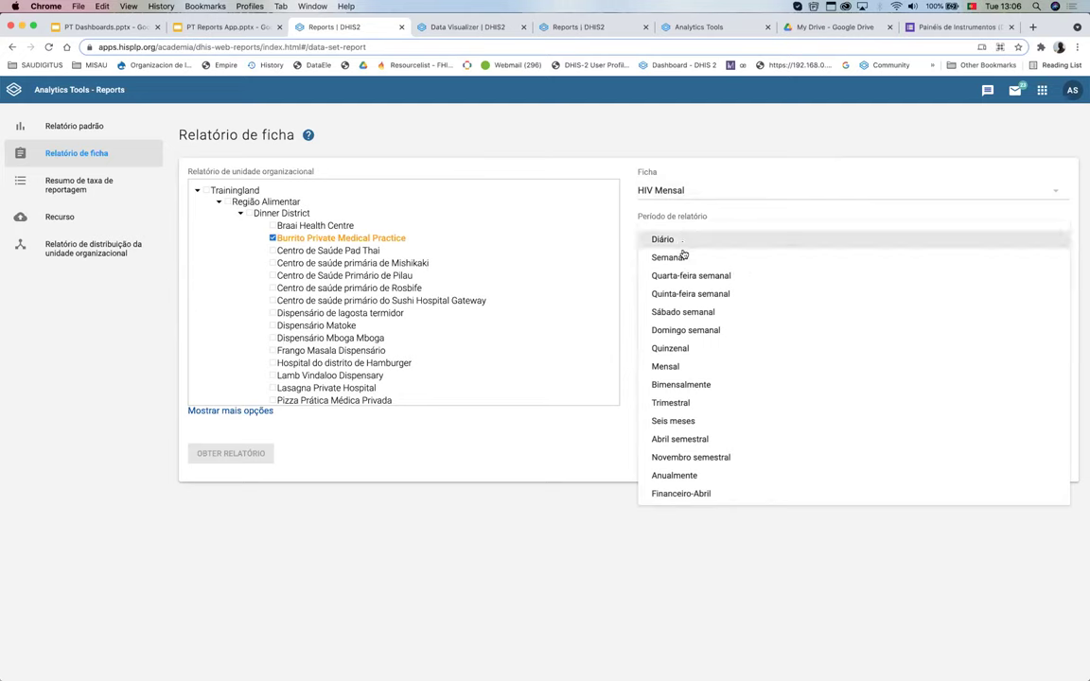
left_click(686, 367)
left_click(673, 285)
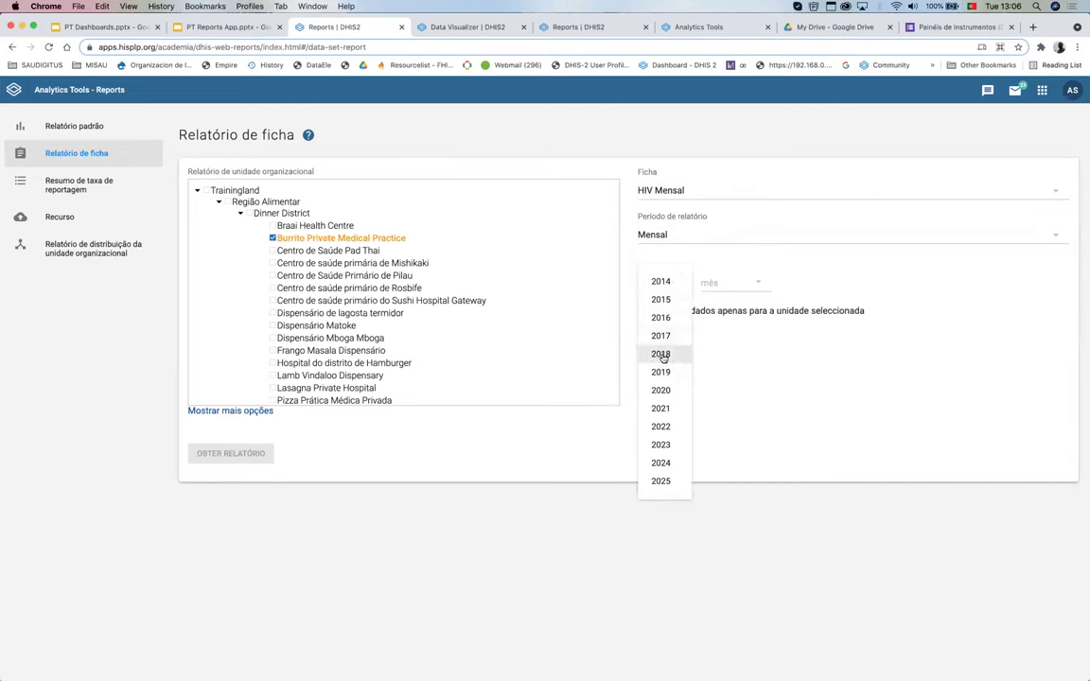
left_click(664, 372)
left_click(753, 282)
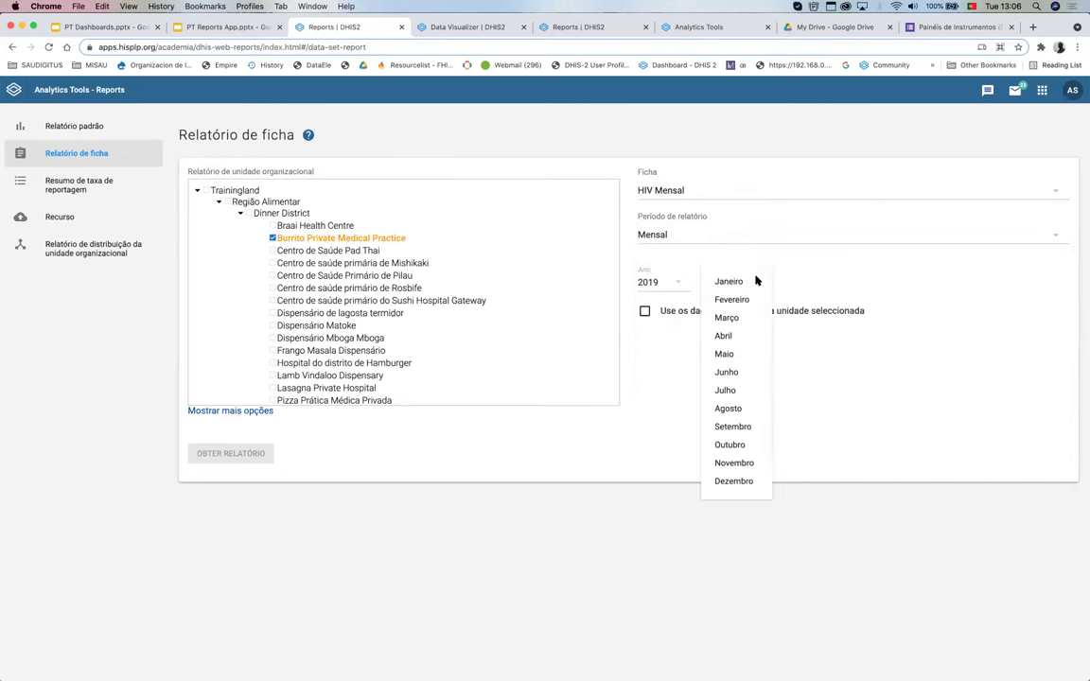
left_click(727, 336)
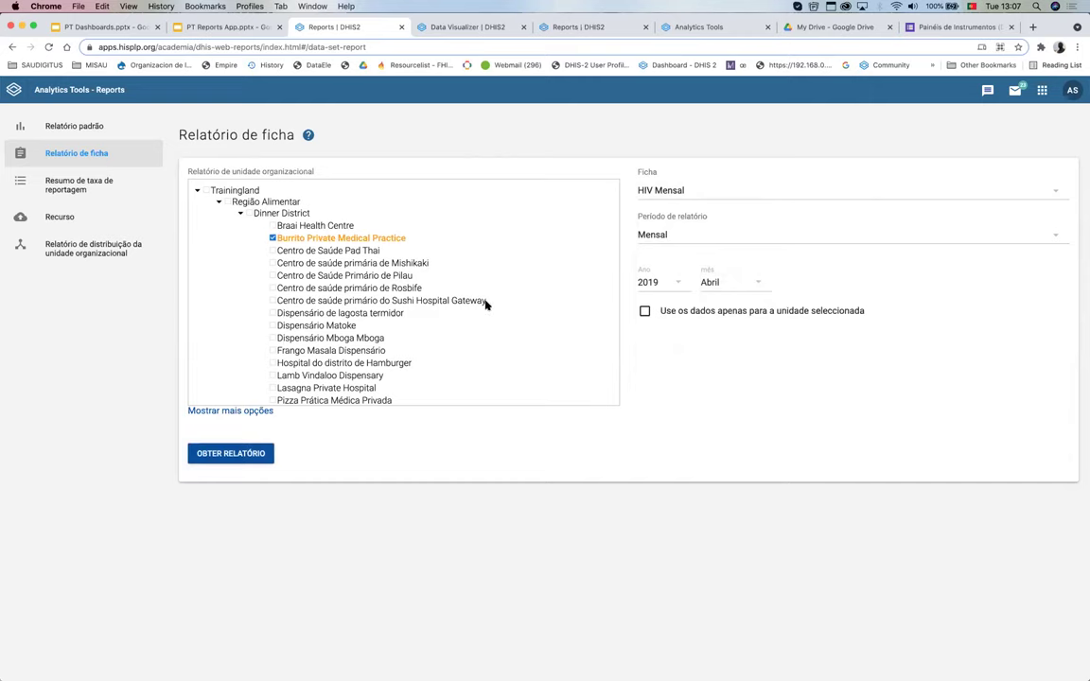
left_click(230, 455)
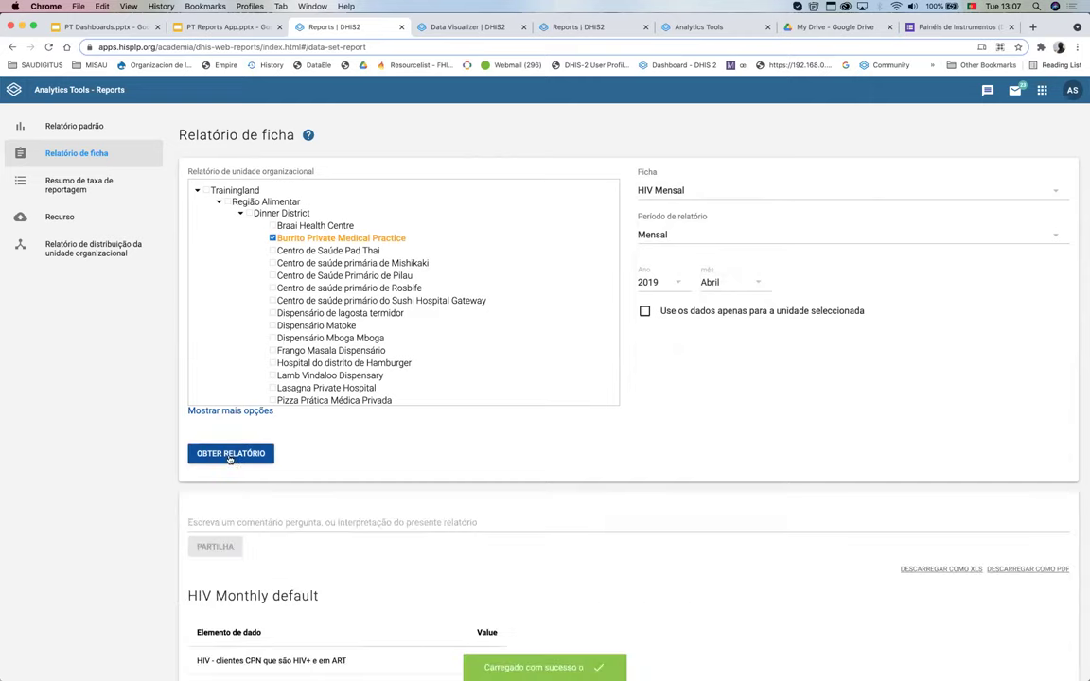
Step: Examine the generated report's HIV Monthly default and Sex tables against the chosen report criteria
scroll(503, 496, "down", 5)
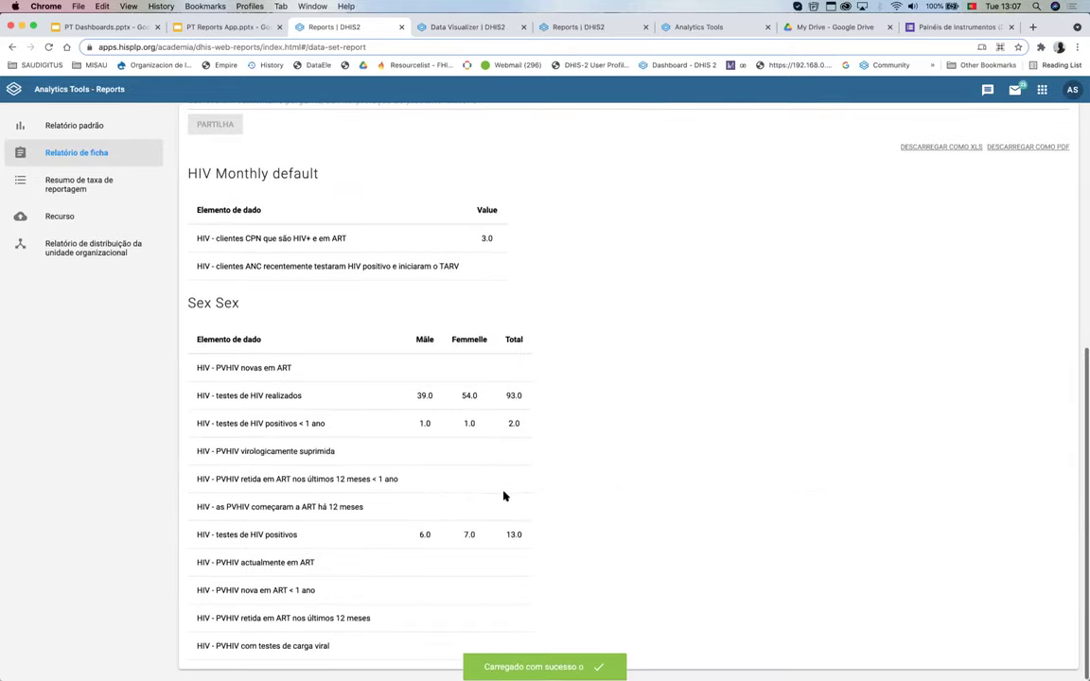
scroll(684, 510, "down", 1)
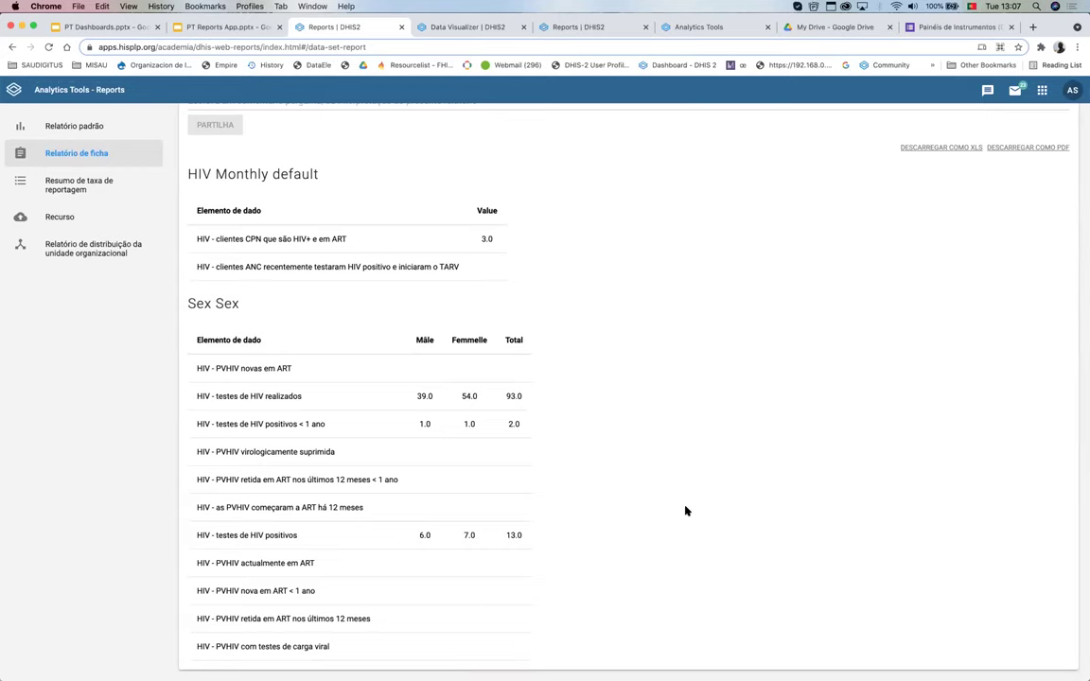
left_click_drag(187, 303, 562, 564)
left_click(616, 463)
scroll(616, 456, "up", 1)
scroll(586, 378, "down", 1)
scroll(263, 360, "up", 5)
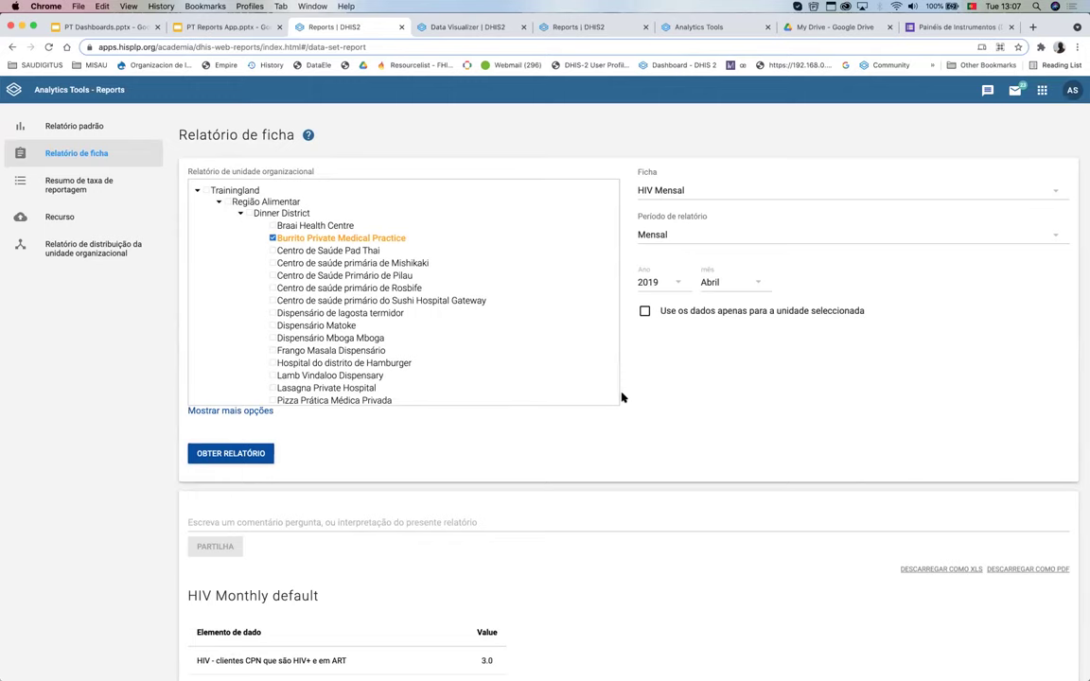
scroll(637, 448, "down", 3)
scroll(638, 448, "down", 3)
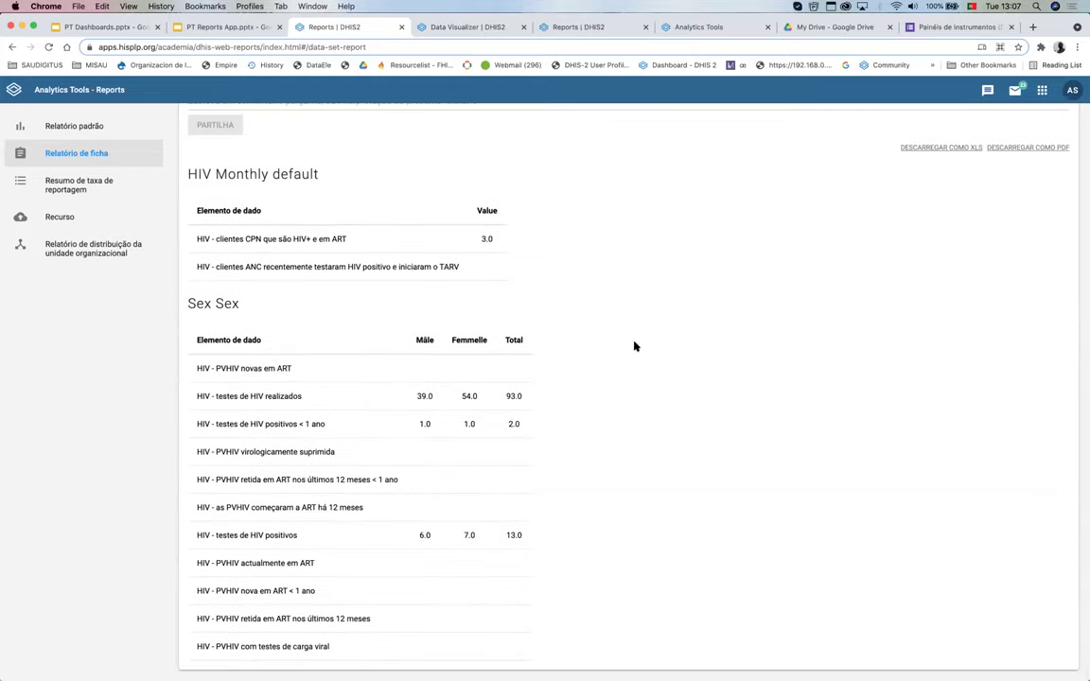
scroll(634, 347, "up", 4)
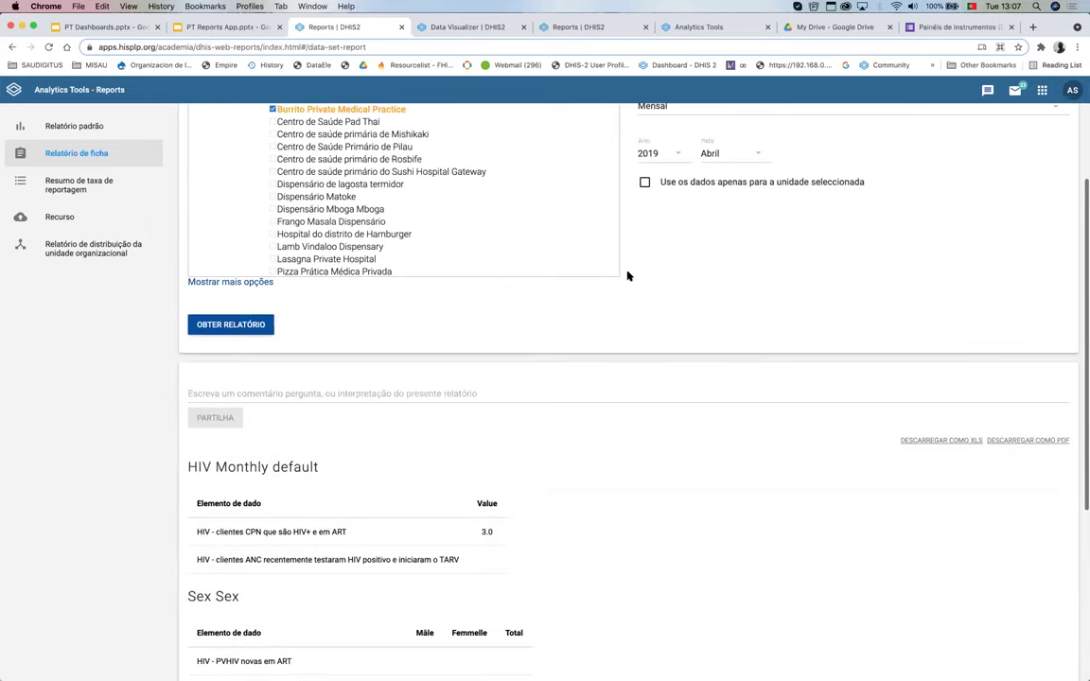
scroll(625, 265, "up", 1)
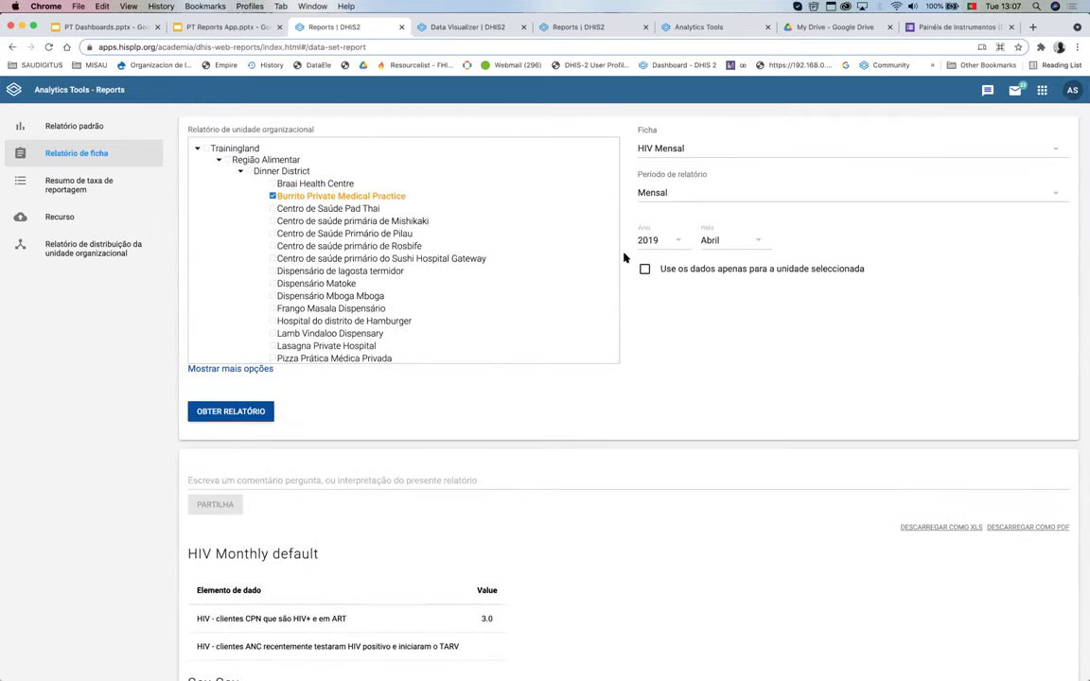
left_click(275, 209)
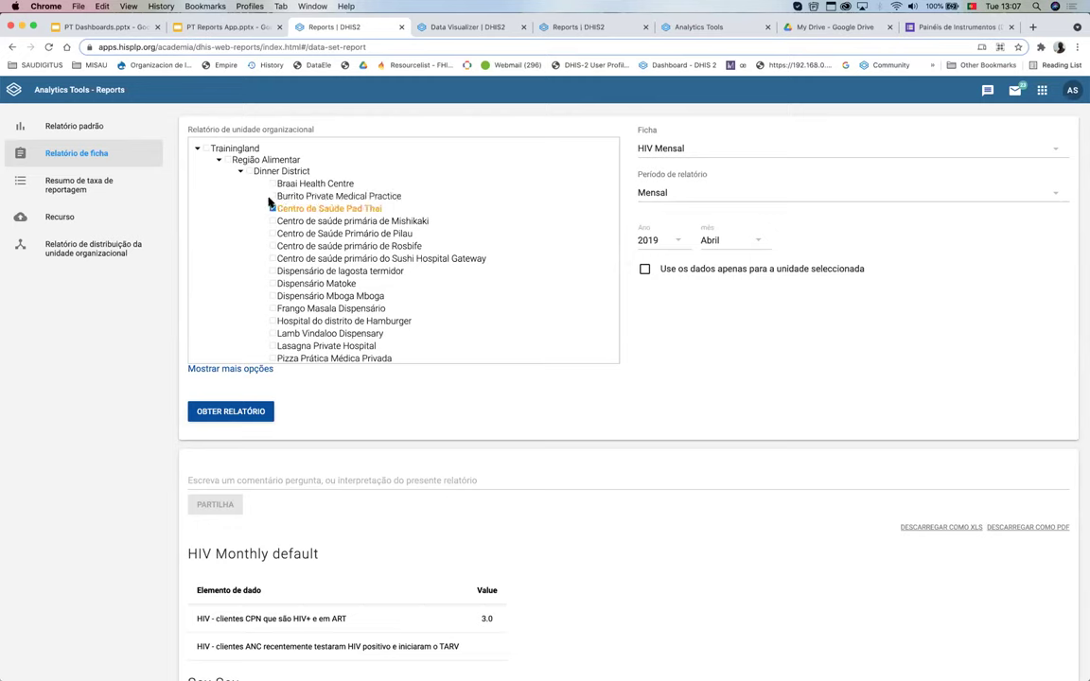
scroll(252, 173, "down", 2)
scroll(251, 174, "up", 2)
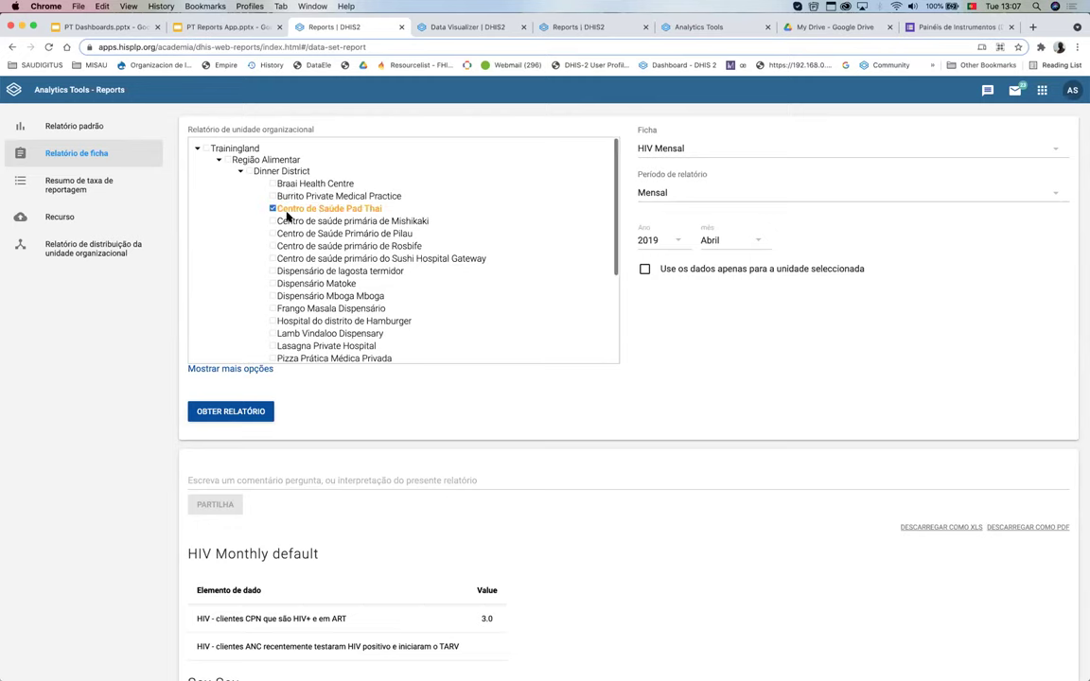
Step: Select Dinner District as the reporting unit, generate the report for it and view its data tables
left_click(249, 171)
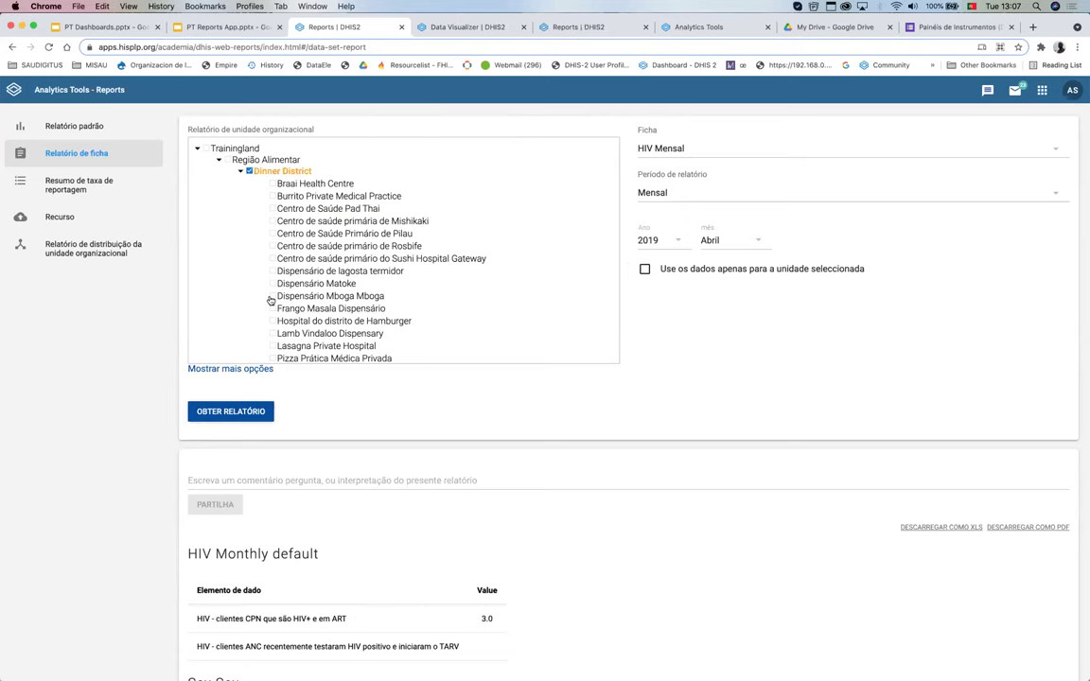
scroll(271, 300, "down", 2)
scroll(272, 300, "down", 2)
scroll(273, 298, "up", 3)
scroll(272, 299, "down", 5)
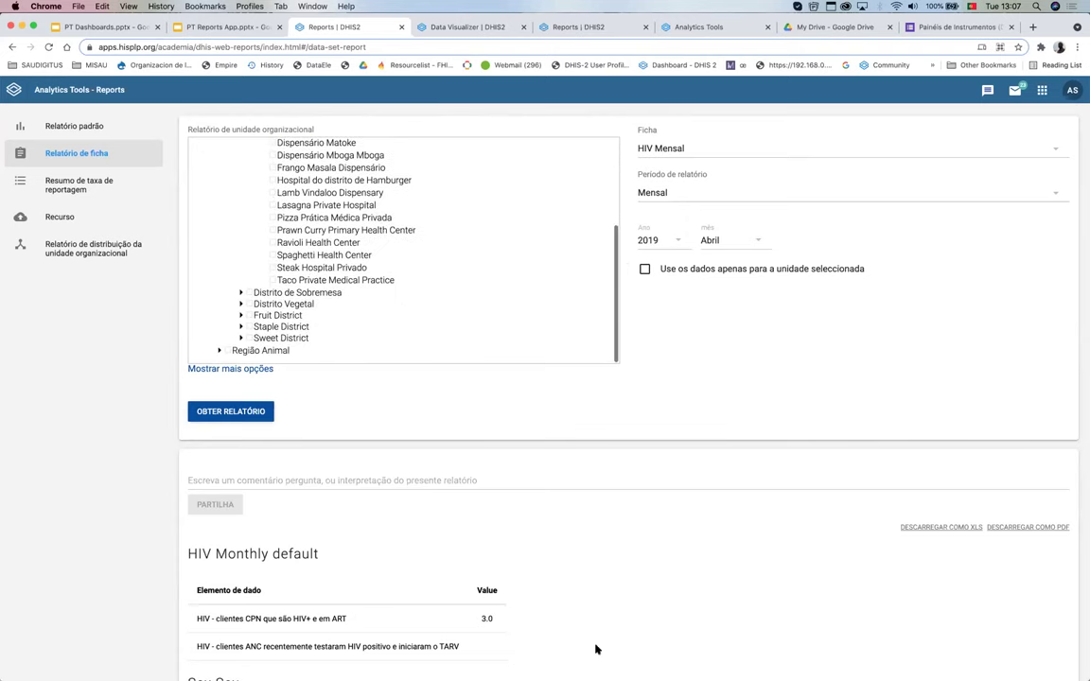
scroll(561, 587, "down", 5)
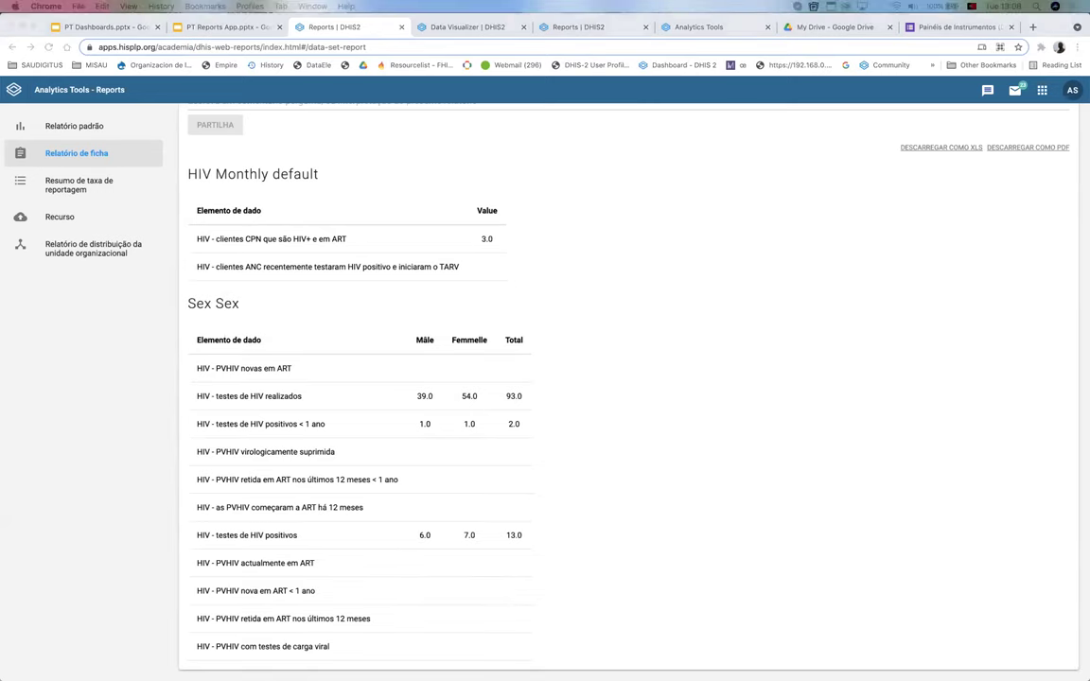
scroll(700, 333, "up", 1)
scroll(700, 333, "up", 5)
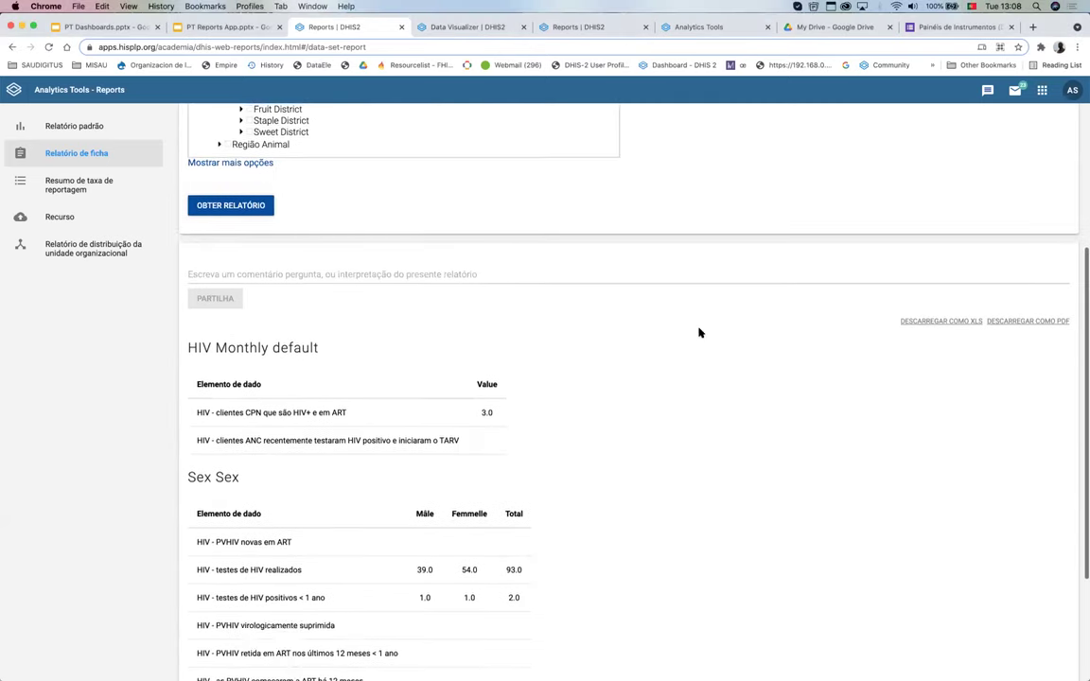
scroll(263, 153, "up", 5)
scroll(263, 153, "up", 1)
left_click(231, 393)
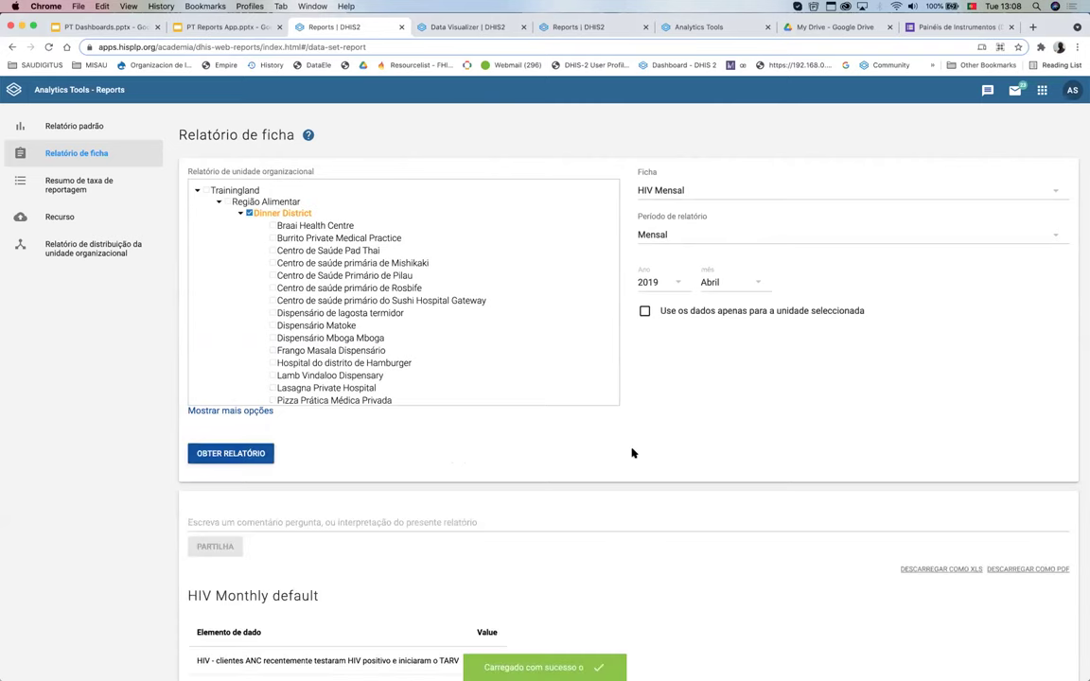
scroll(633, 454, "down", 4)
scroll(633, 454, "down", 4)
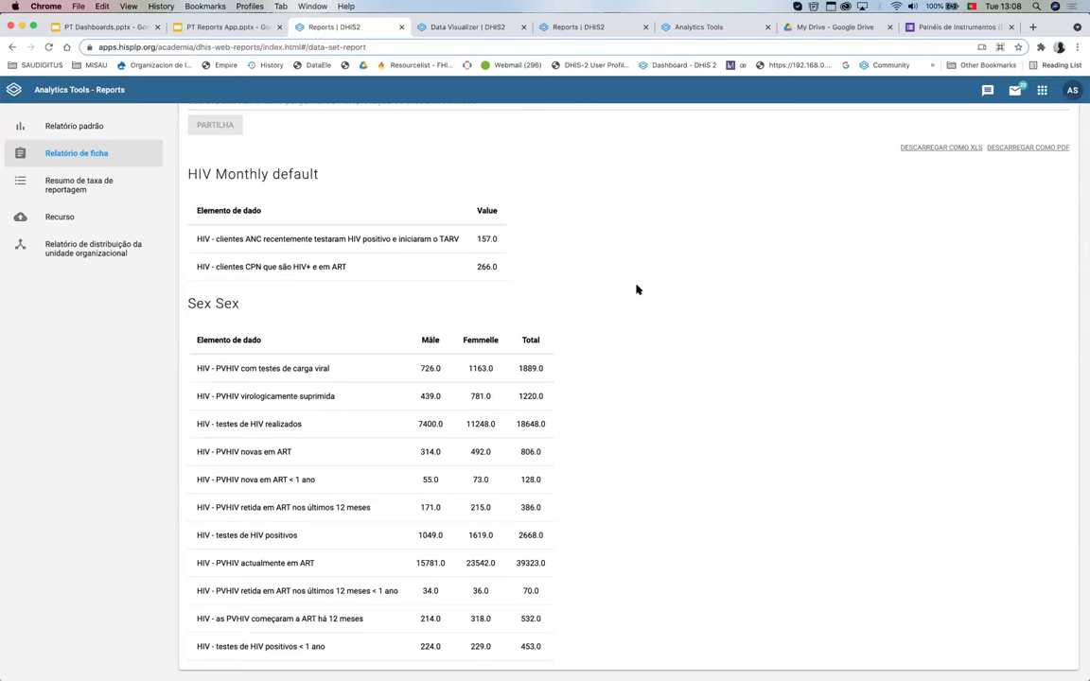
Step: Change the reporting unit to Região Alimentar, collapse its branch, and generate and view the regional report
scroll(636, 289, "up", 2)
scroll(637, 289, "up", 5)
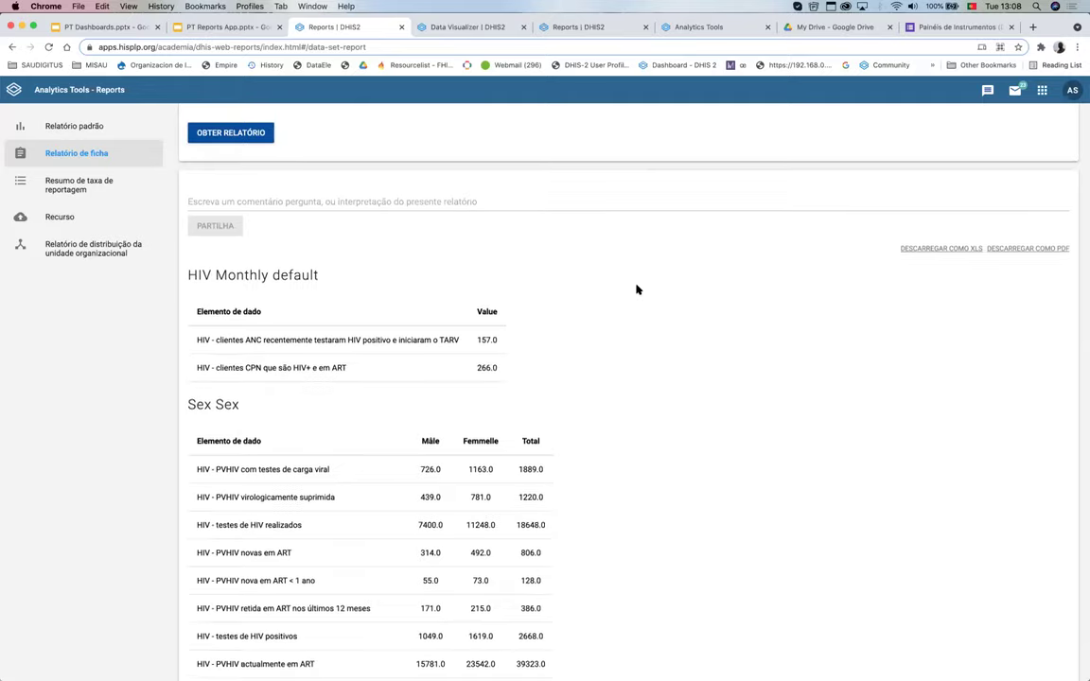
scroll(636, 288, "up", 1)
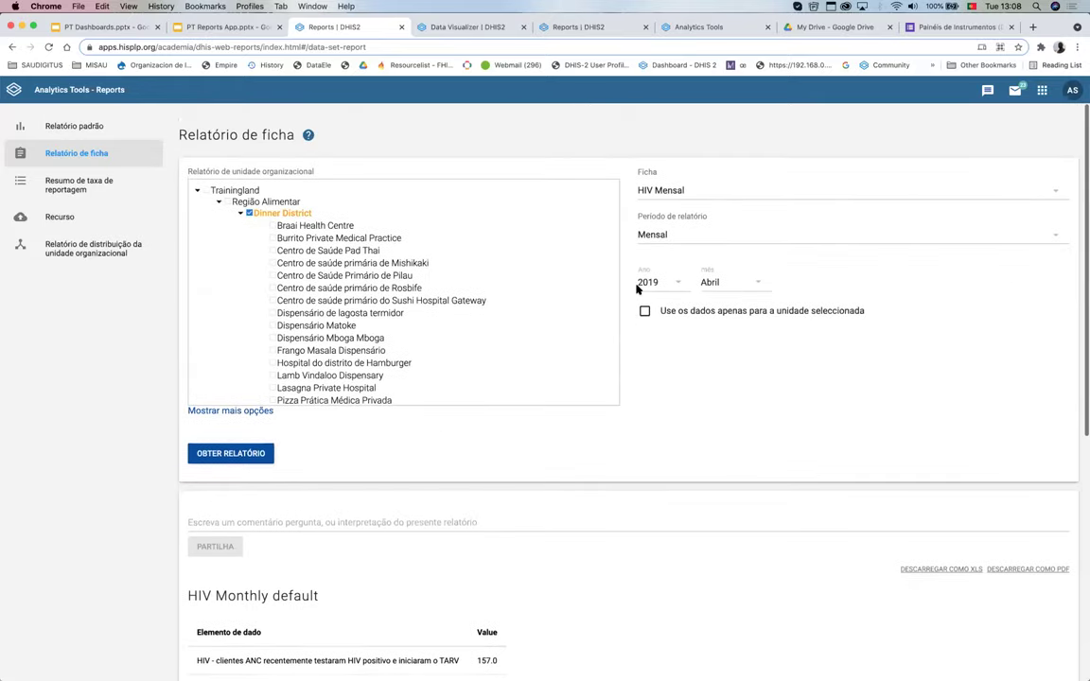
left_click(241, 215)
left_click(241, 214)
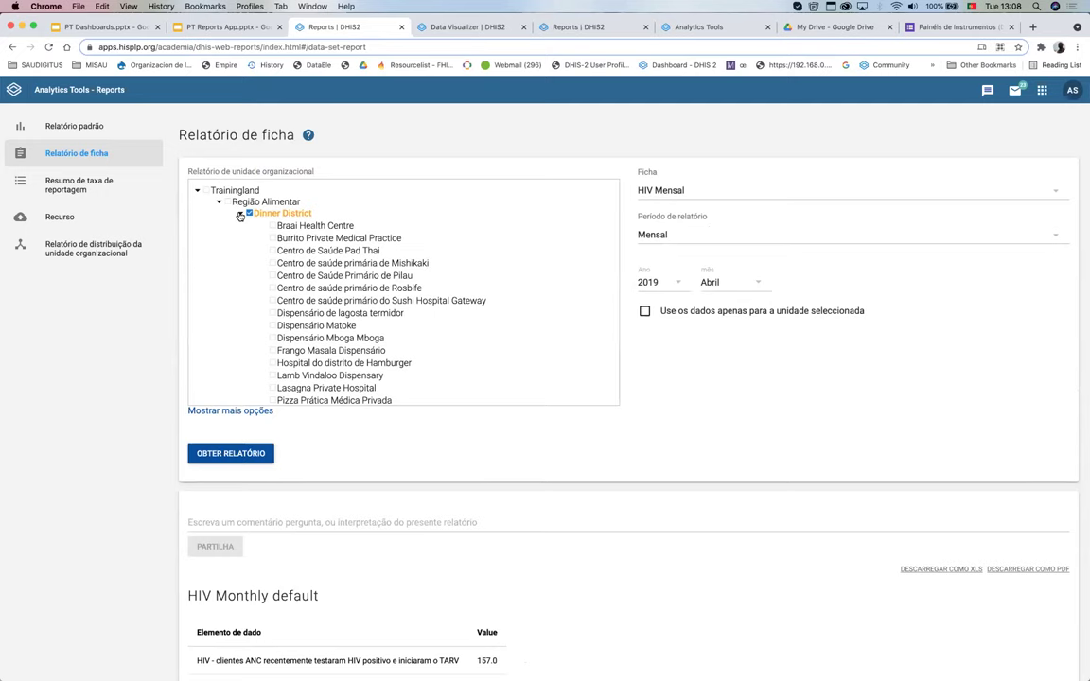
left_click(240, 215)
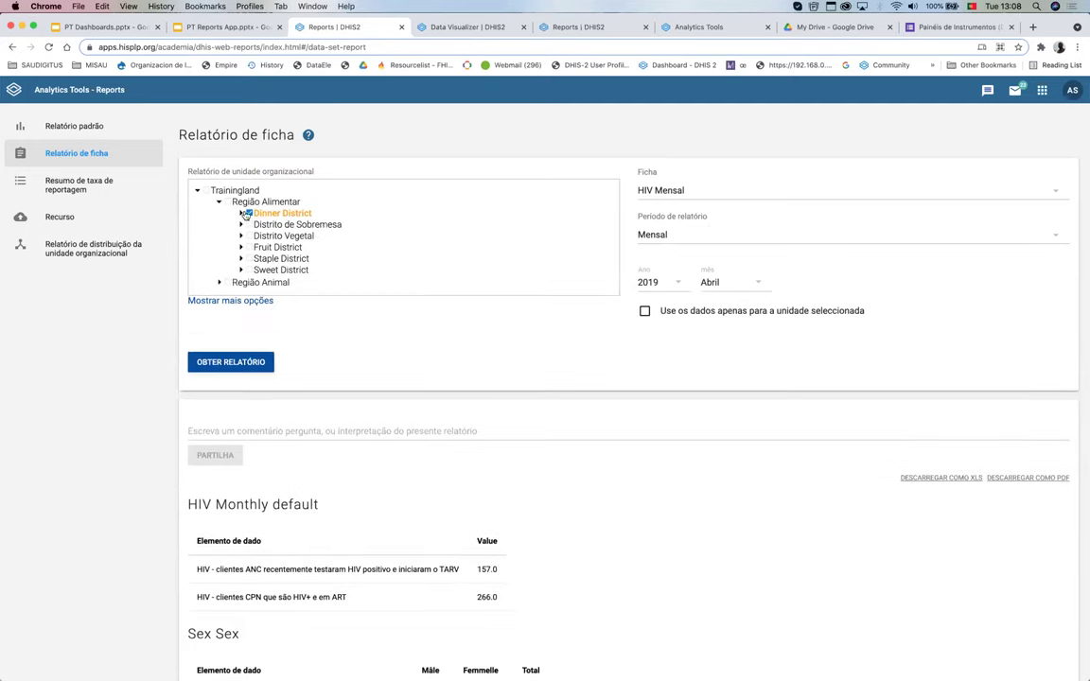
left_click(232, 202)
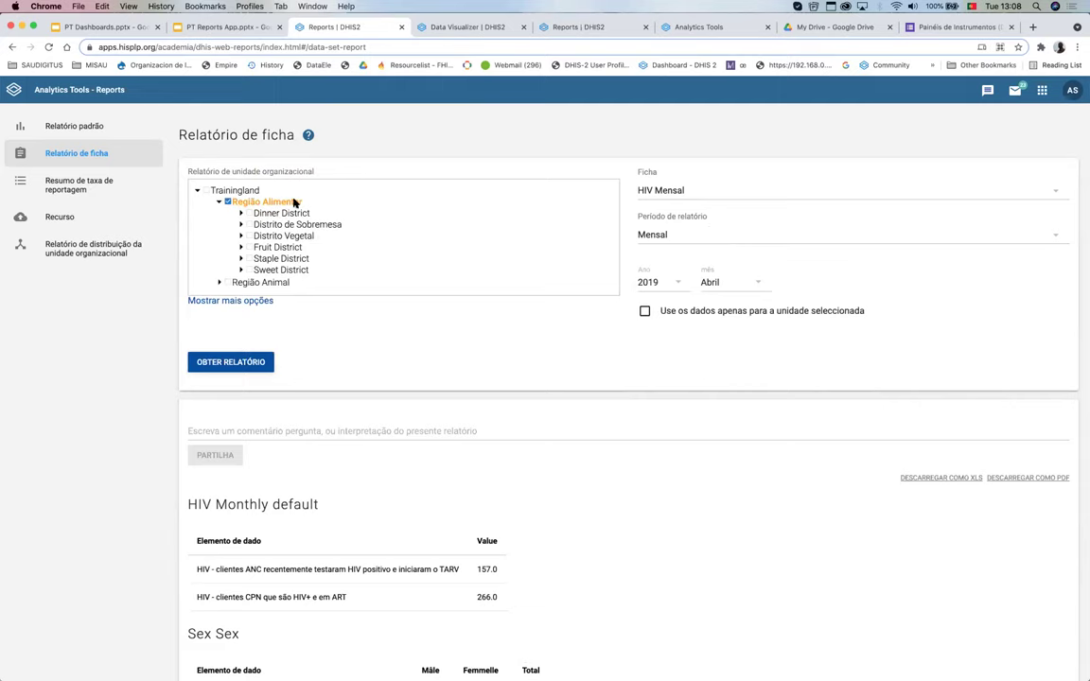
left_click(218, 202)
left_click(236, 361)
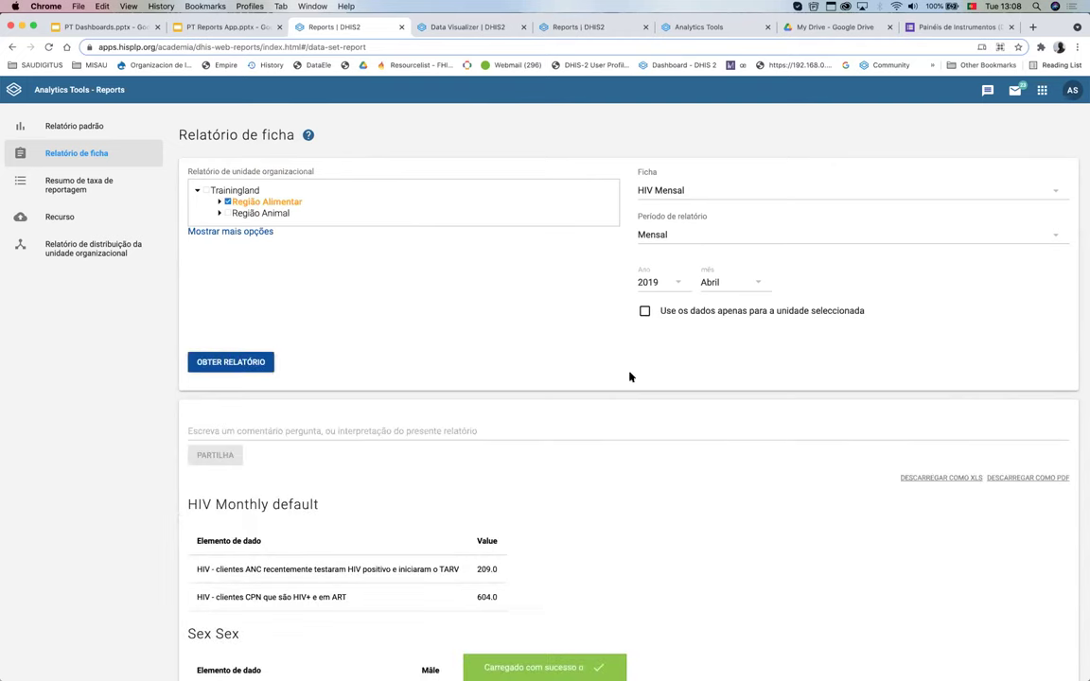
scroll(630, 378, "down", 3)
scroll(630, 378, "down", 2)
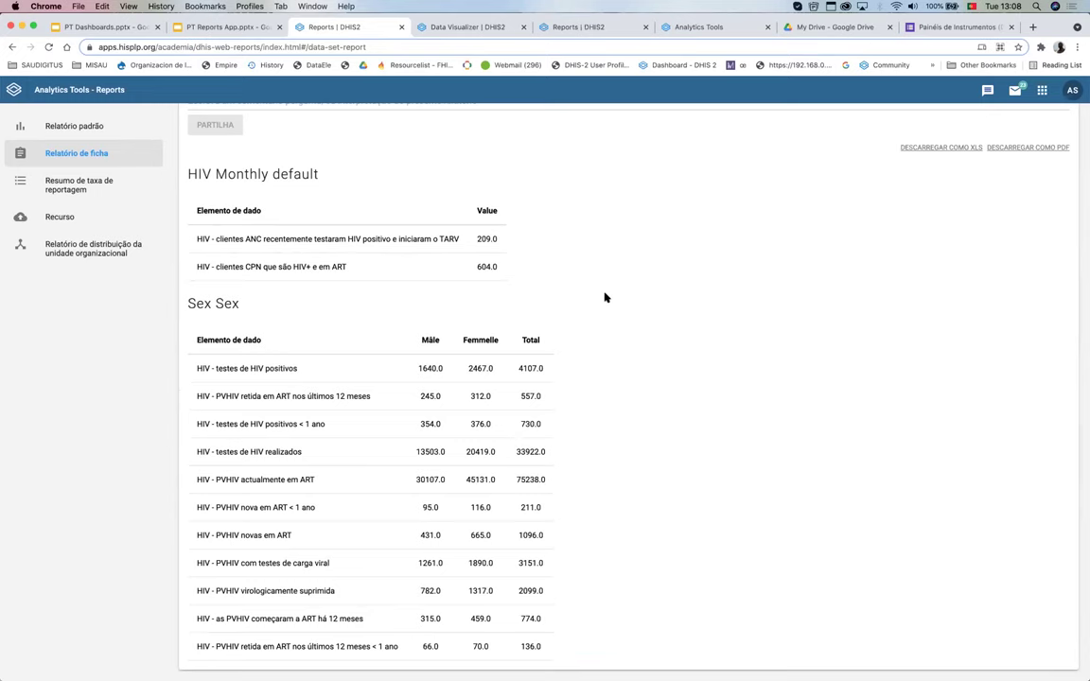
Step: Select Trainingland as the reporting unit, then generate and view the national report
scroll(605, 297, "up", 6)
left_click(205, 190)
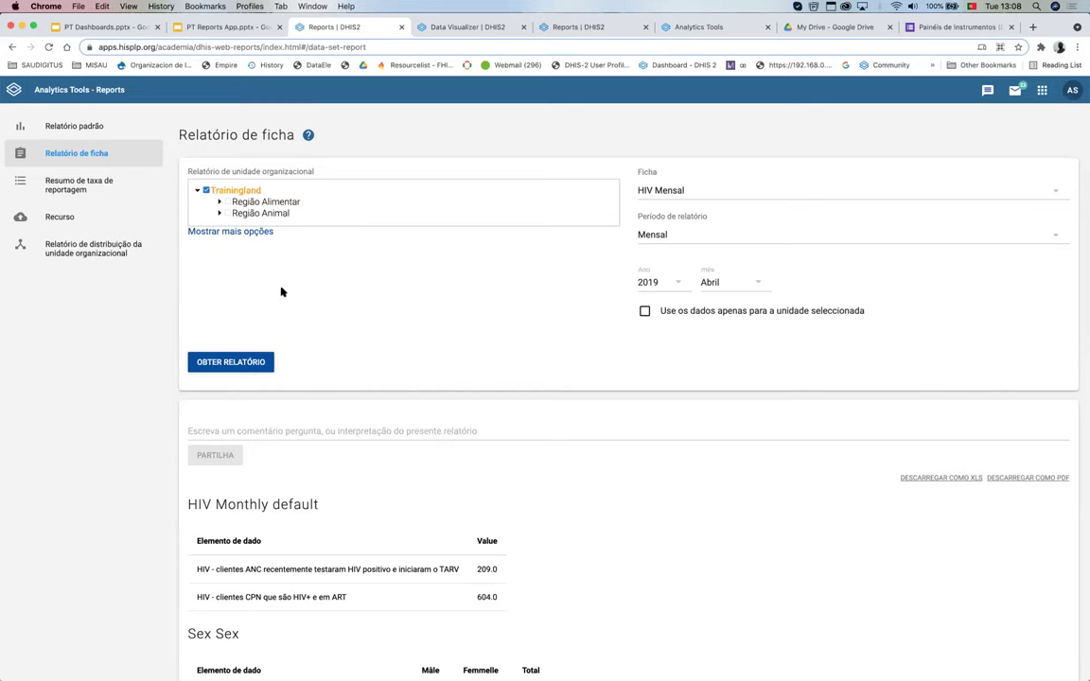
left_click(228, 363)
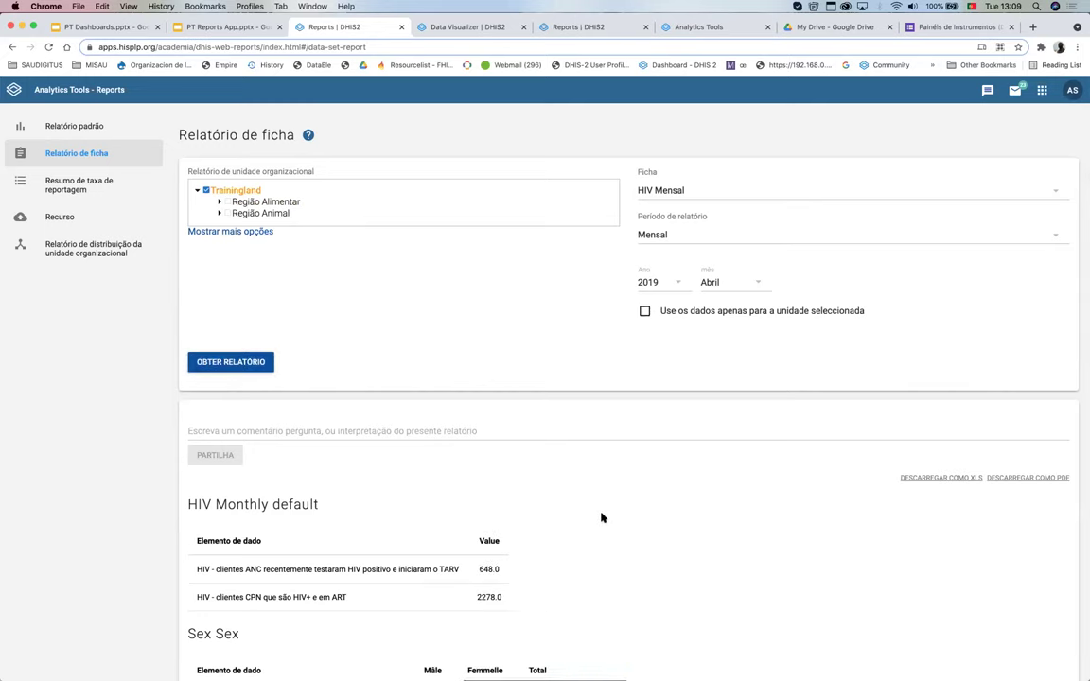
scroll(601, 515, "down", 5)
scroll(601, 517, "down", 1)
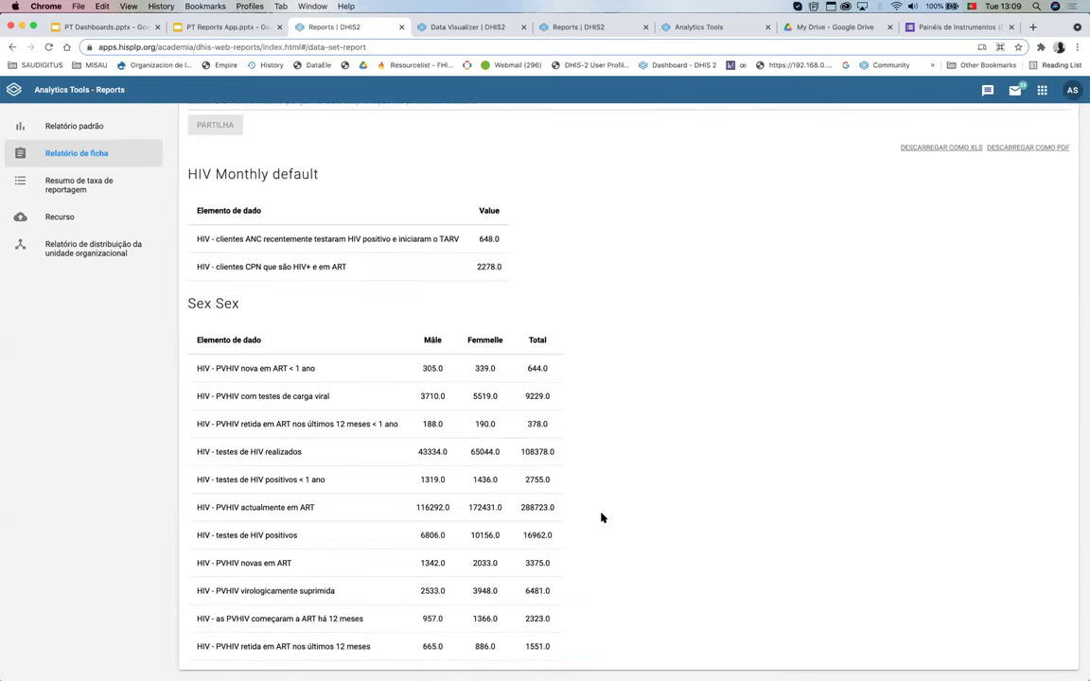
Step: Review the Trainingland report's selection criteria and its HIV Monthly default and Sex tables
scroll(600, 517, "up", 6)
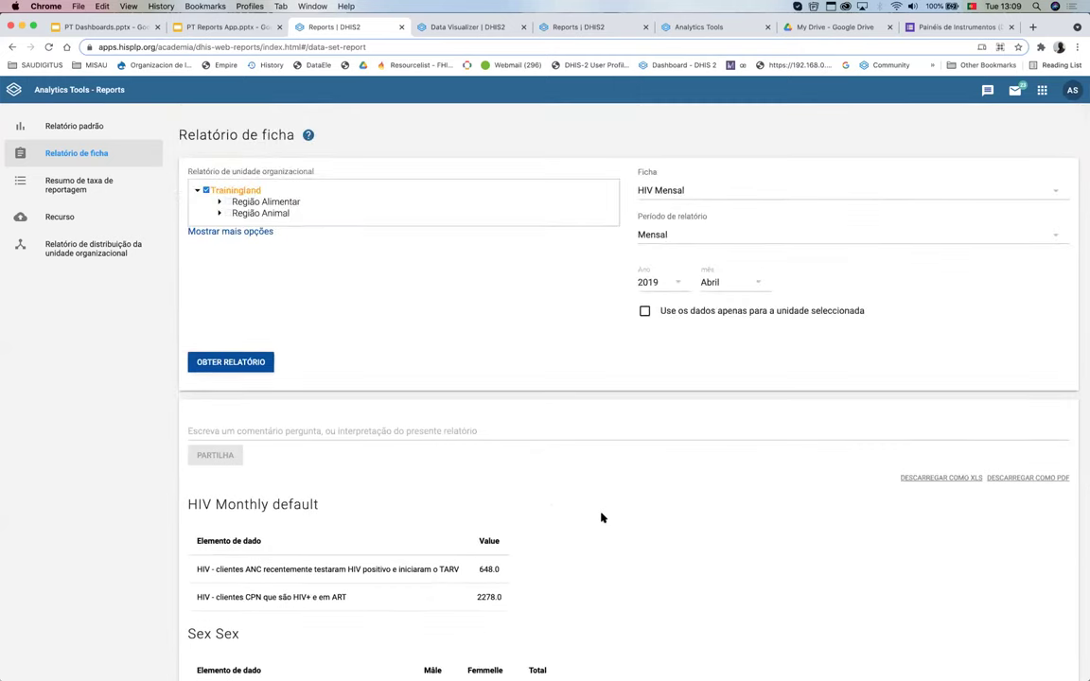
scroll(602, 517, "down", 5)
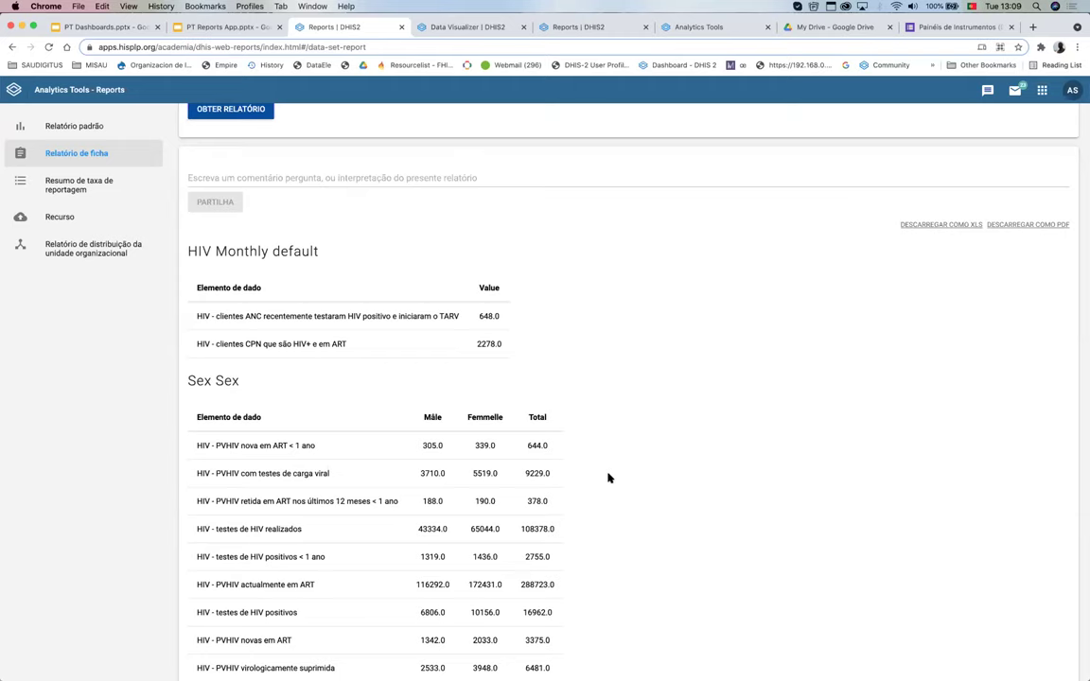
scroll(608, 478, "up", 5)
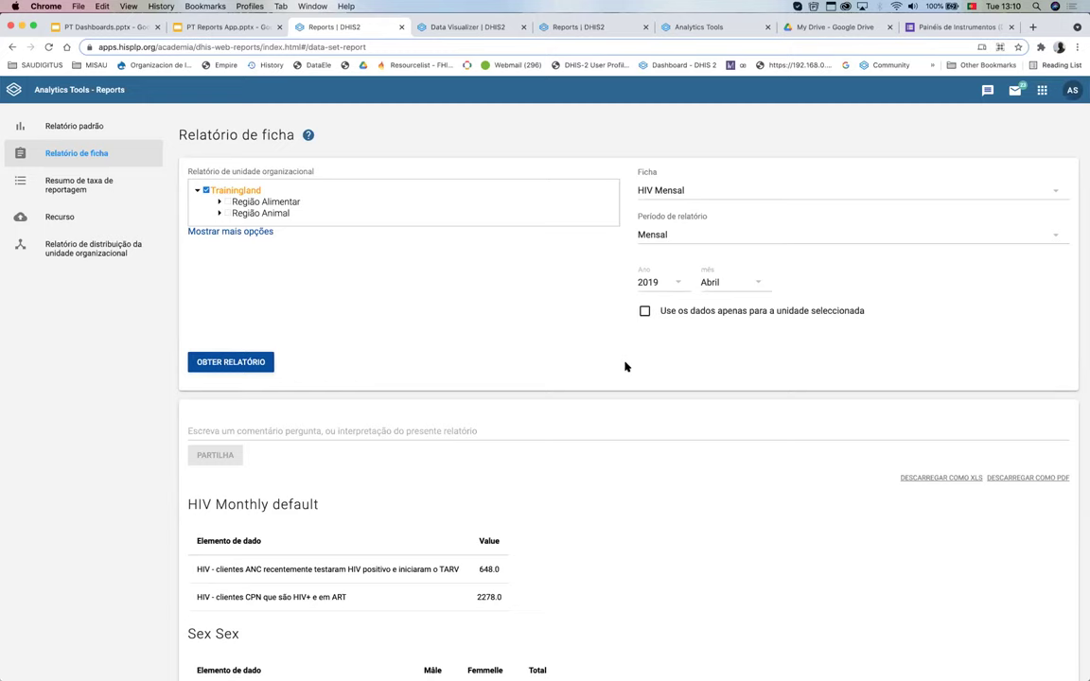
scroll(633, 563, "up", 2)
scroll(617, 252, "down", 2)
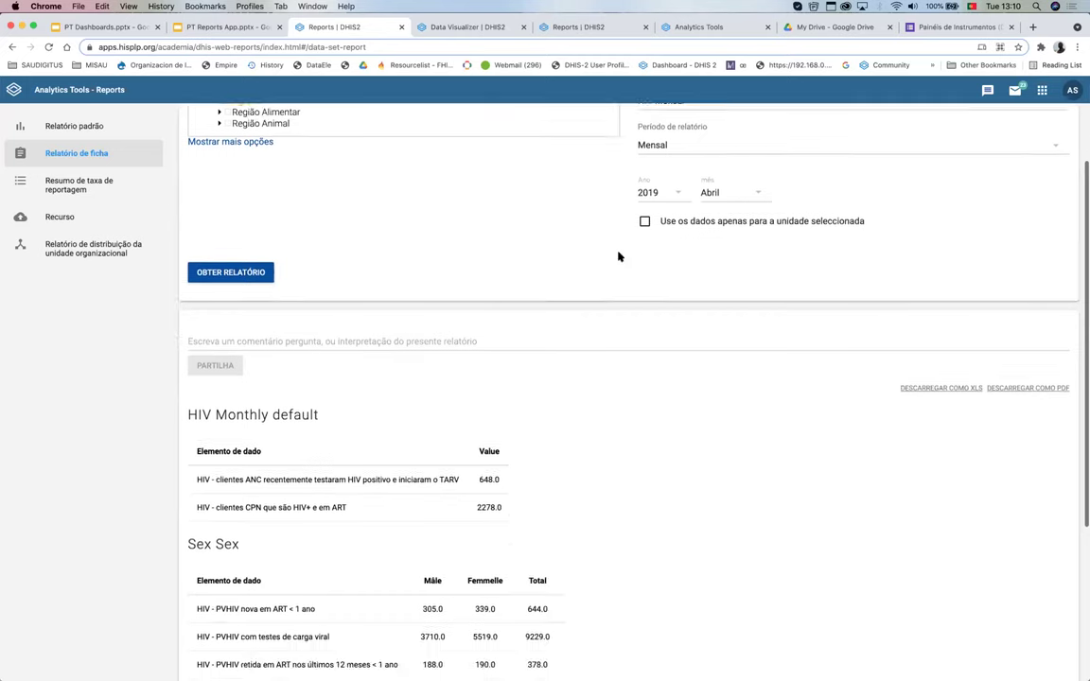
scroll(638, 523, "down", 5)
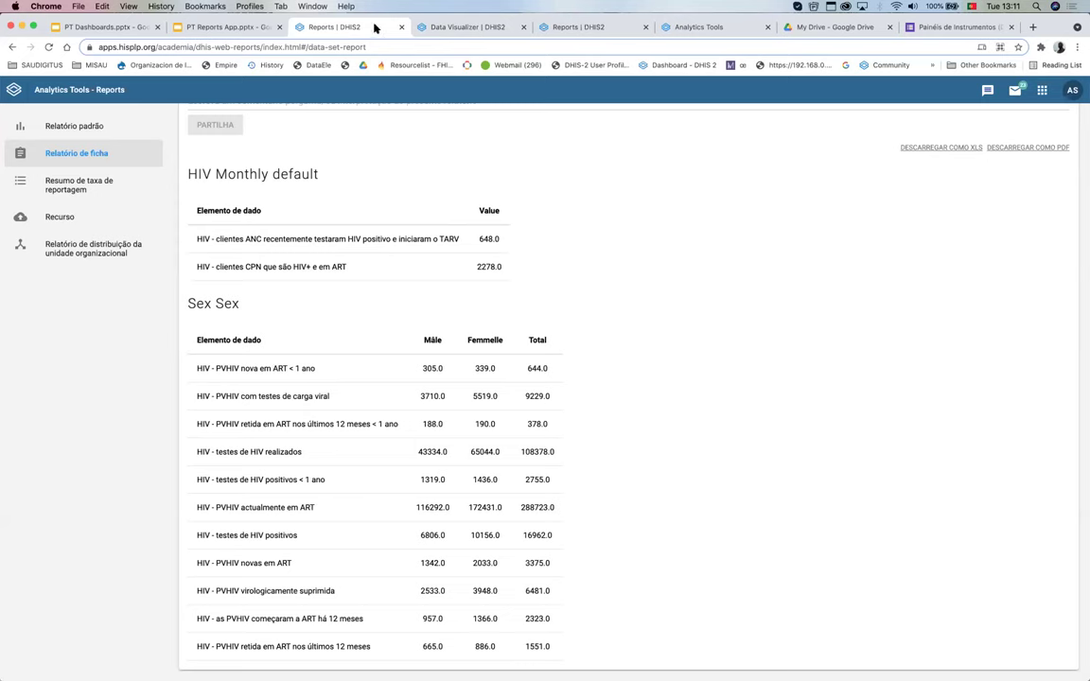
Step: Switch to the Data Entry app (Entrada de Dados) and select Burrito Private Medical Practice under Região Alimentar, Dinner District
left_click(1041, 91)
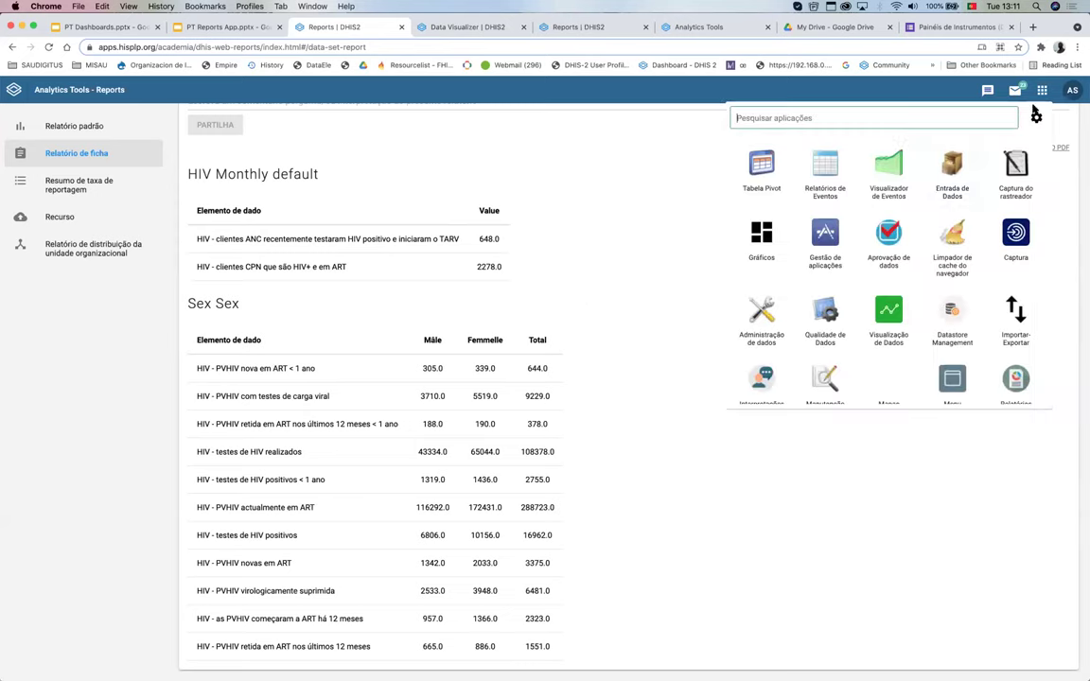
left_click(953, 175)
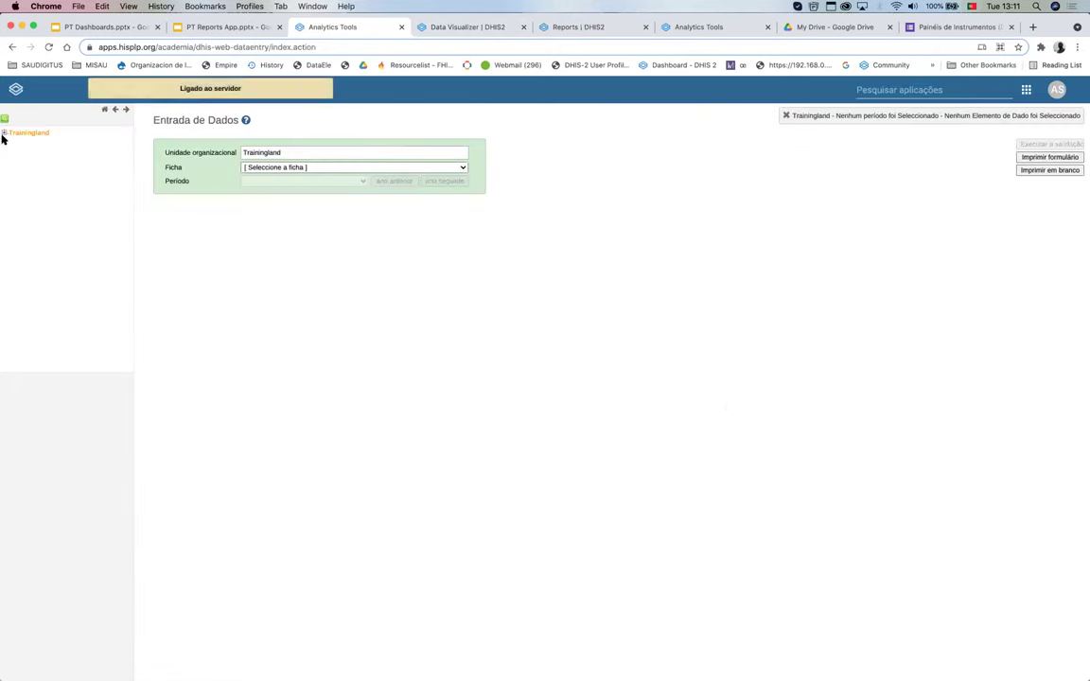
left_click(4, 133)
left_click(12, 142)
left_click(21, 150)
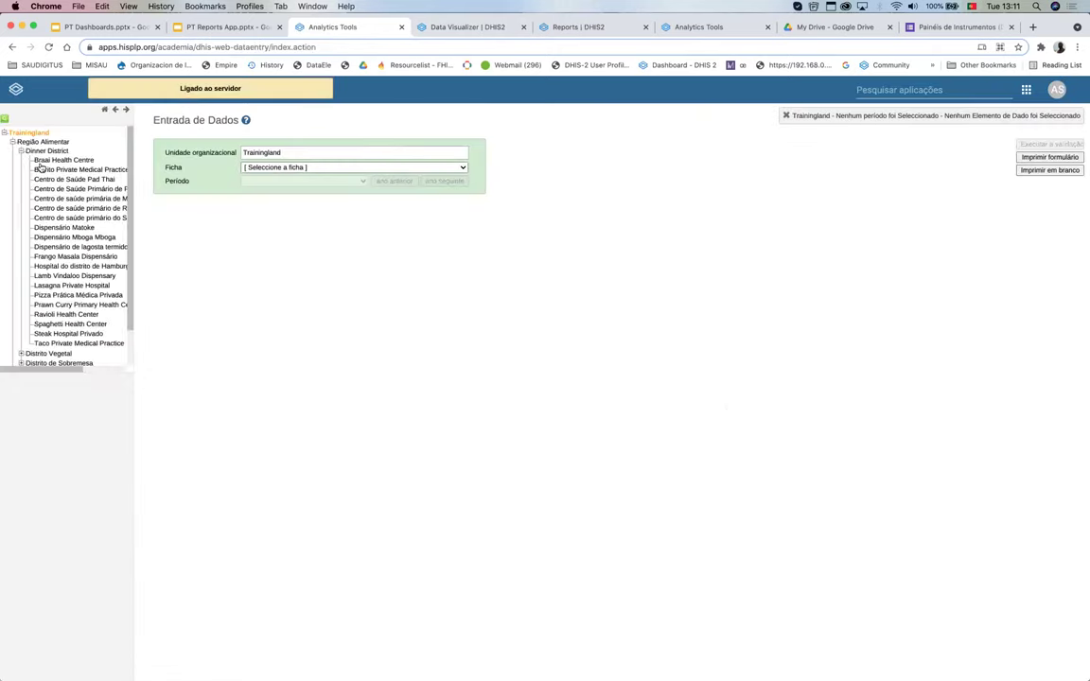
left_click(57, 169)
Step: Load the HIV Mensal data entry form for April 2019
left_click(282, 169)
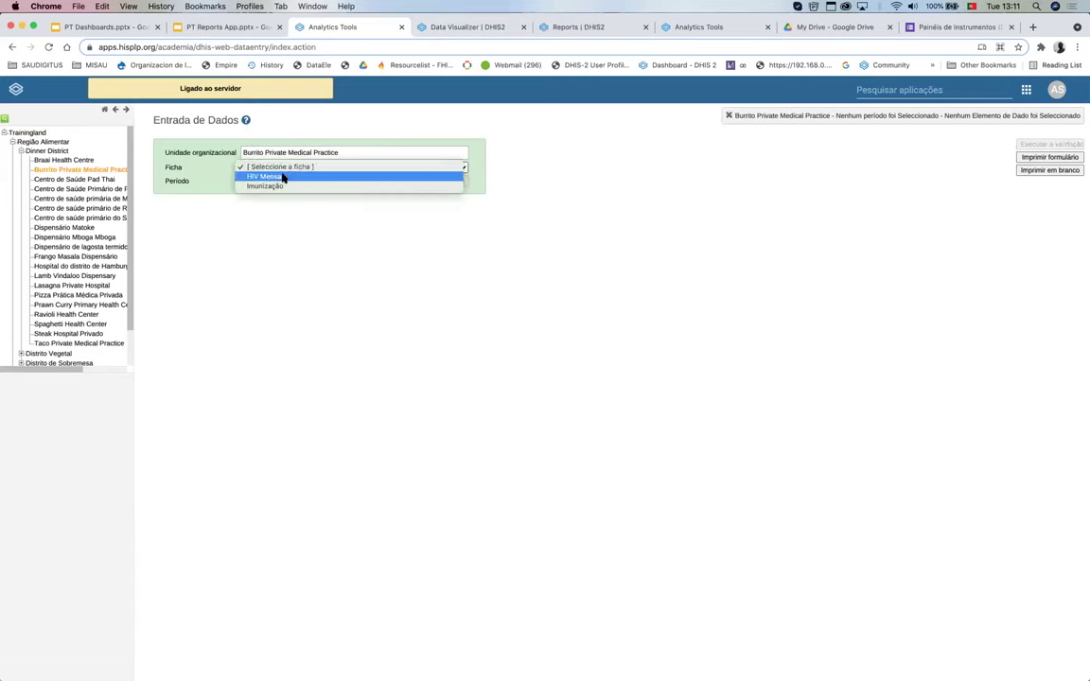
left_click(282, 177)
left_click(289, 181)
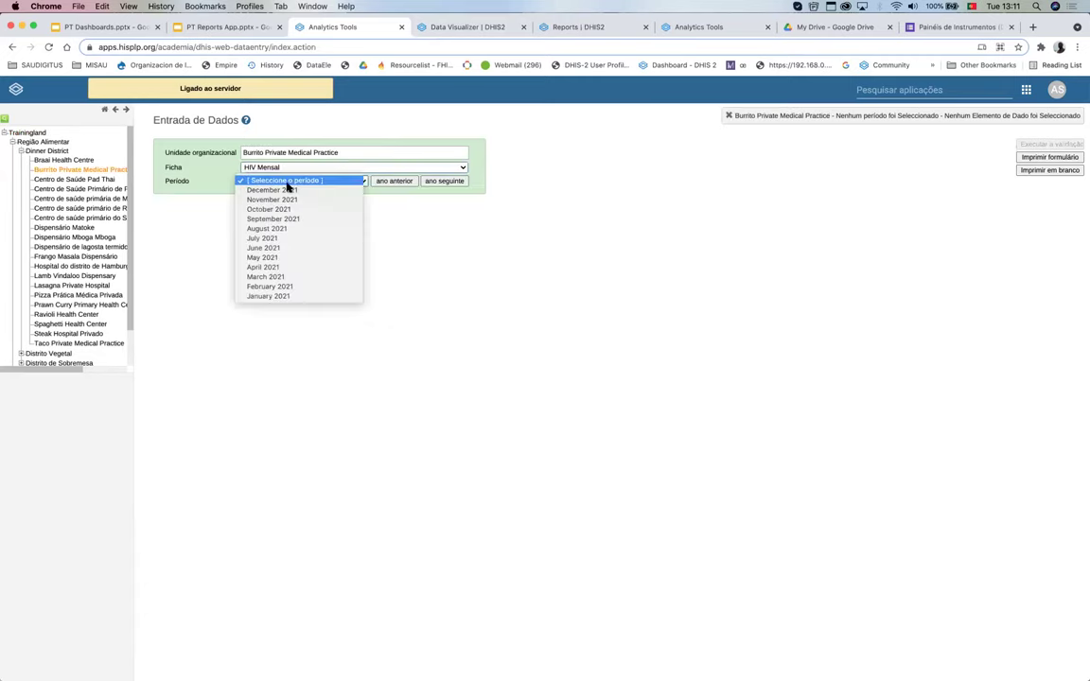
left_click(287, 181)
left_click(330, 183)
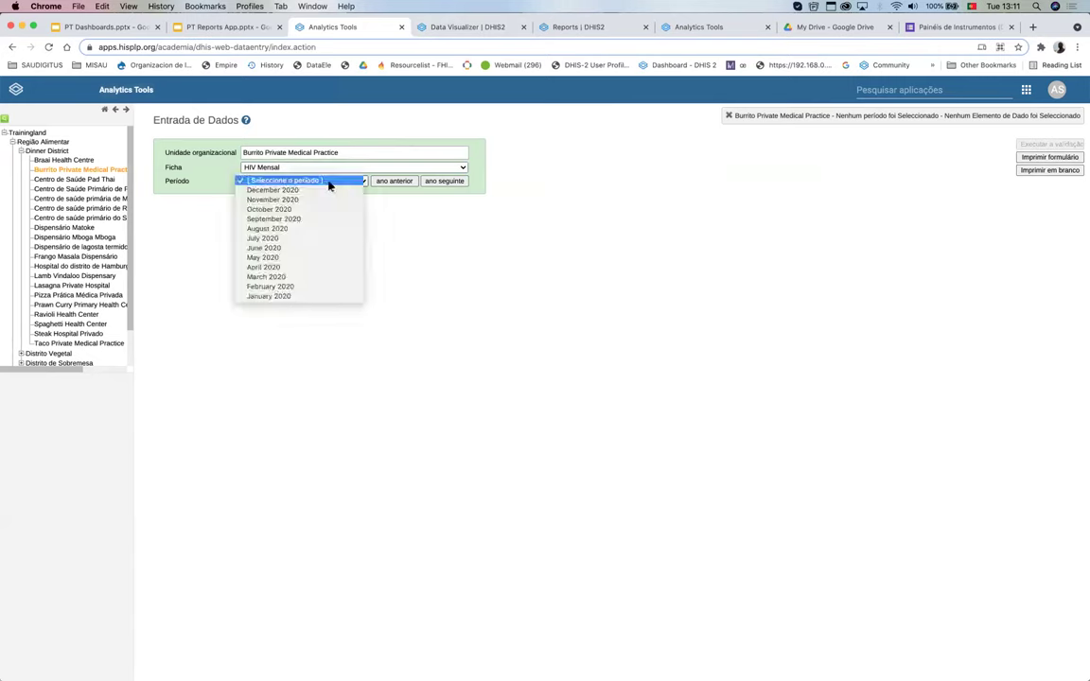
left_click(336, 181)
left_click(336, 181)
left_click(397, 182)
left_click(343, 182)
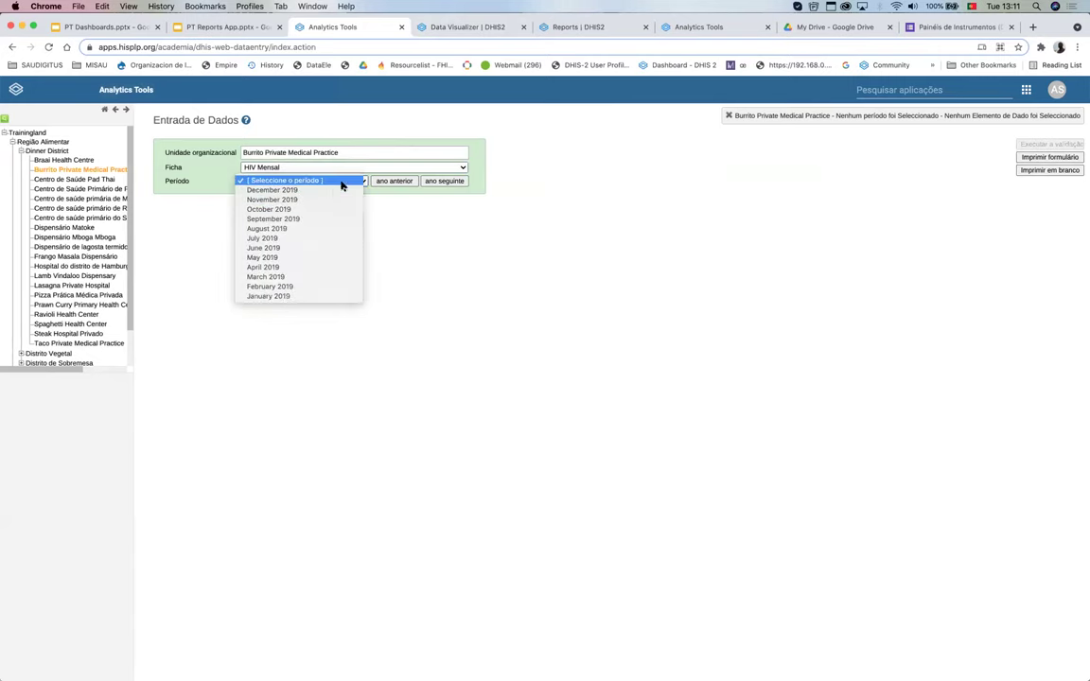
left_click(263, 267)
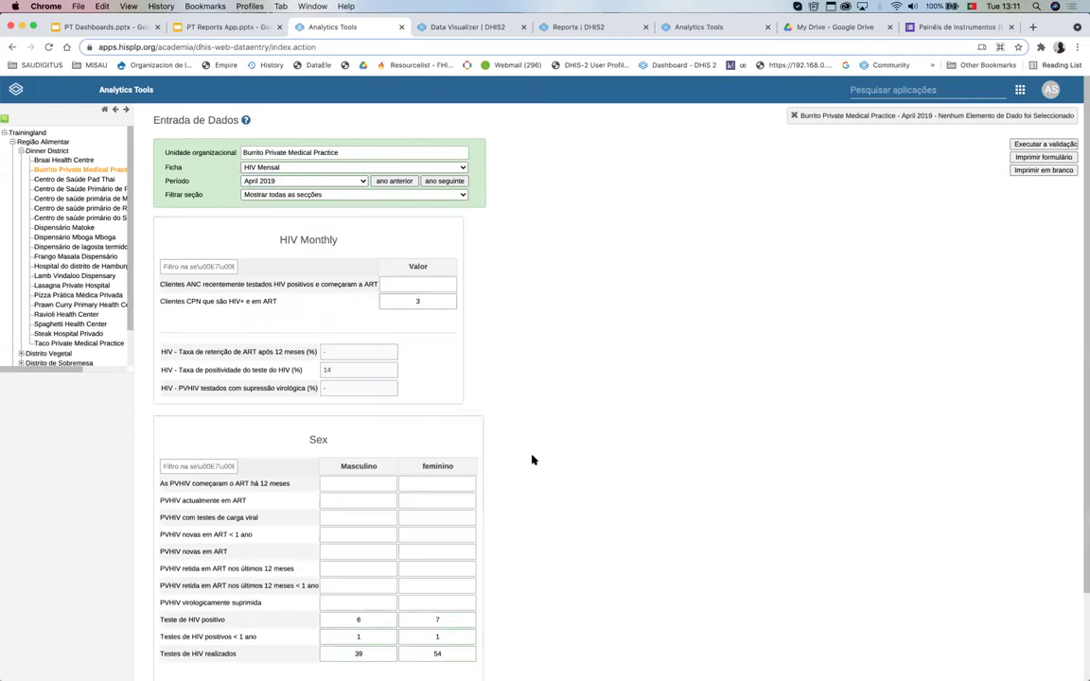
Step: Review the values in the HIV Monthly and Sex sections of the April 2019 form
scroll(533, 459, "down", 3)
scroll(532, 460, "down", 1)
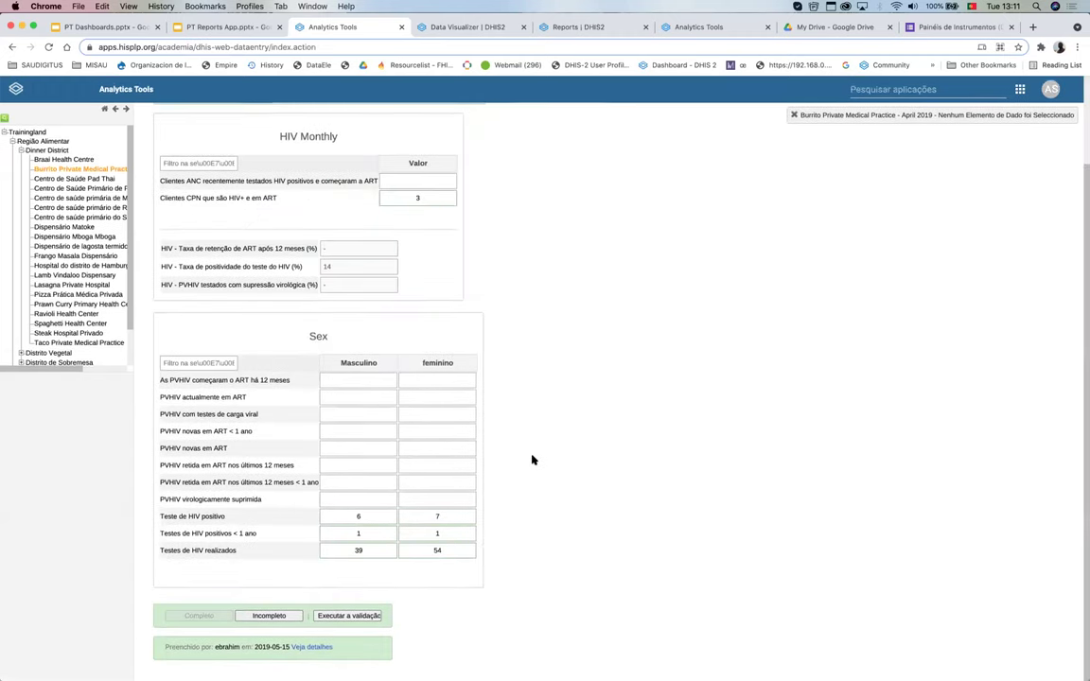
scroll(533, 460, "up", 2)
scroll(533, 460, "down", 2)
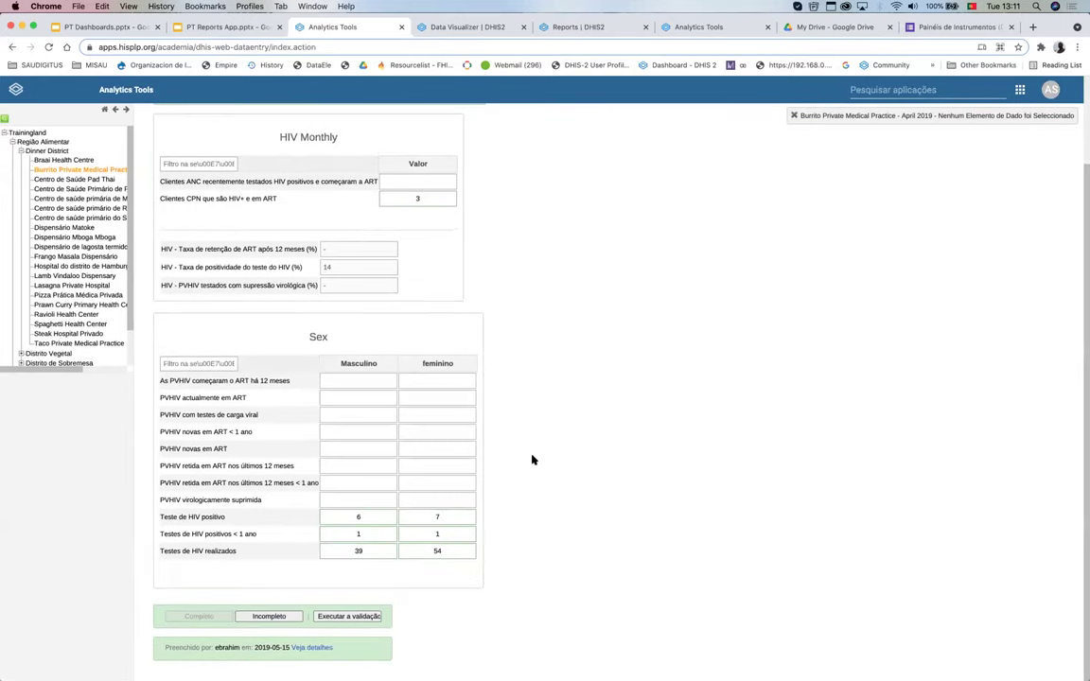
scroll(532, 460, "up", 5)
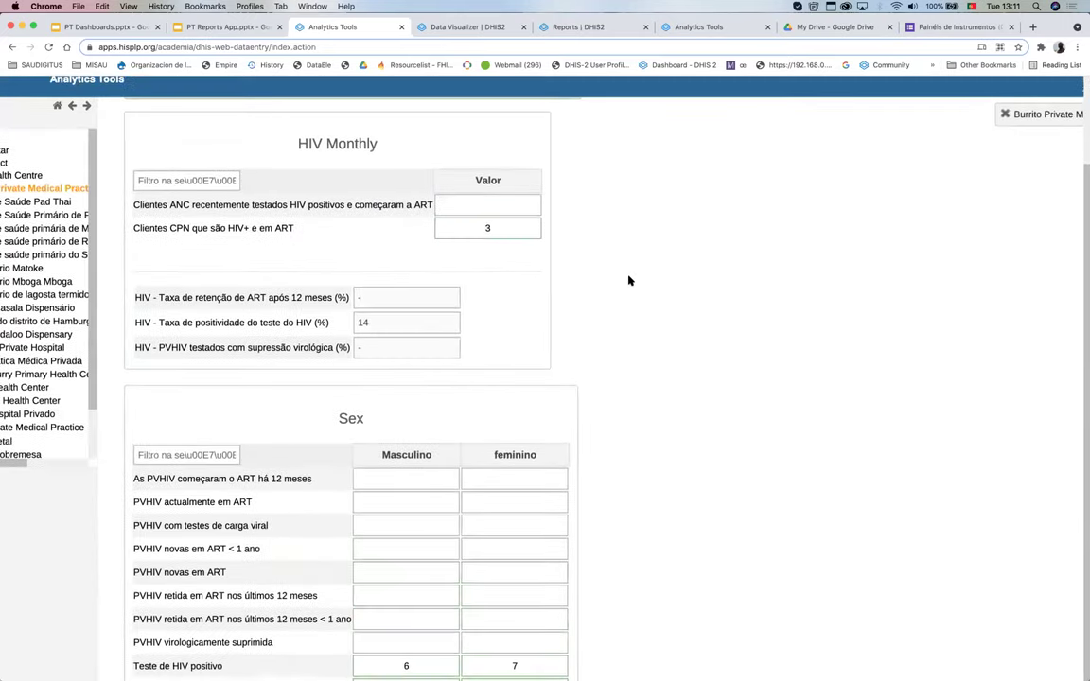
scroll(628, 280, "down", 4)
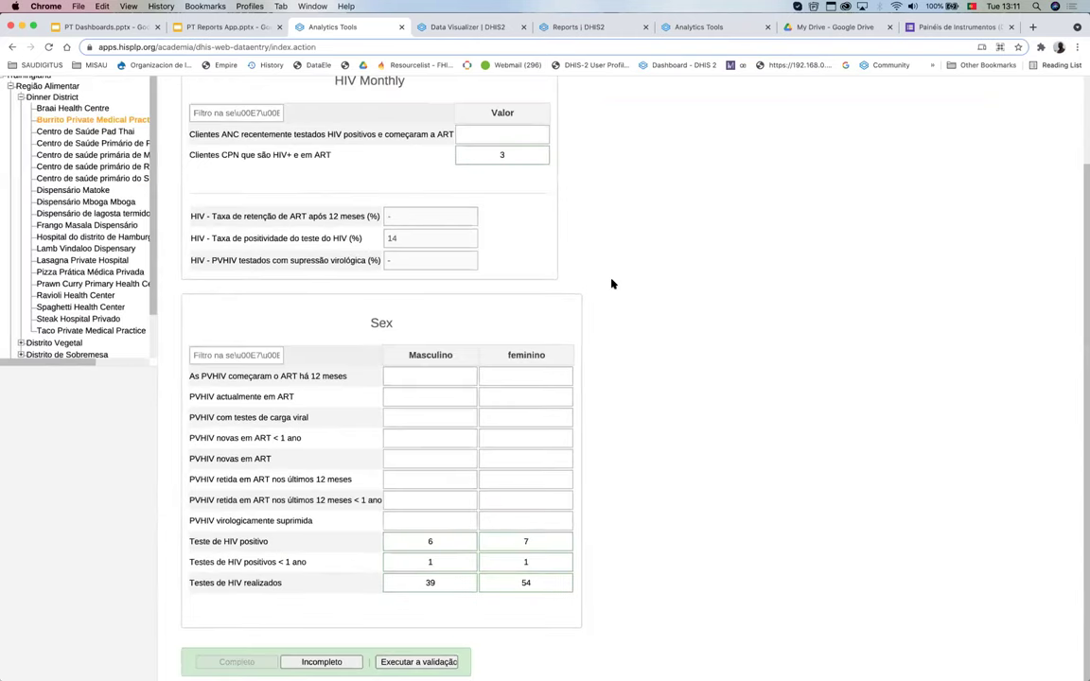
scroll(603, 253, "down", 1)
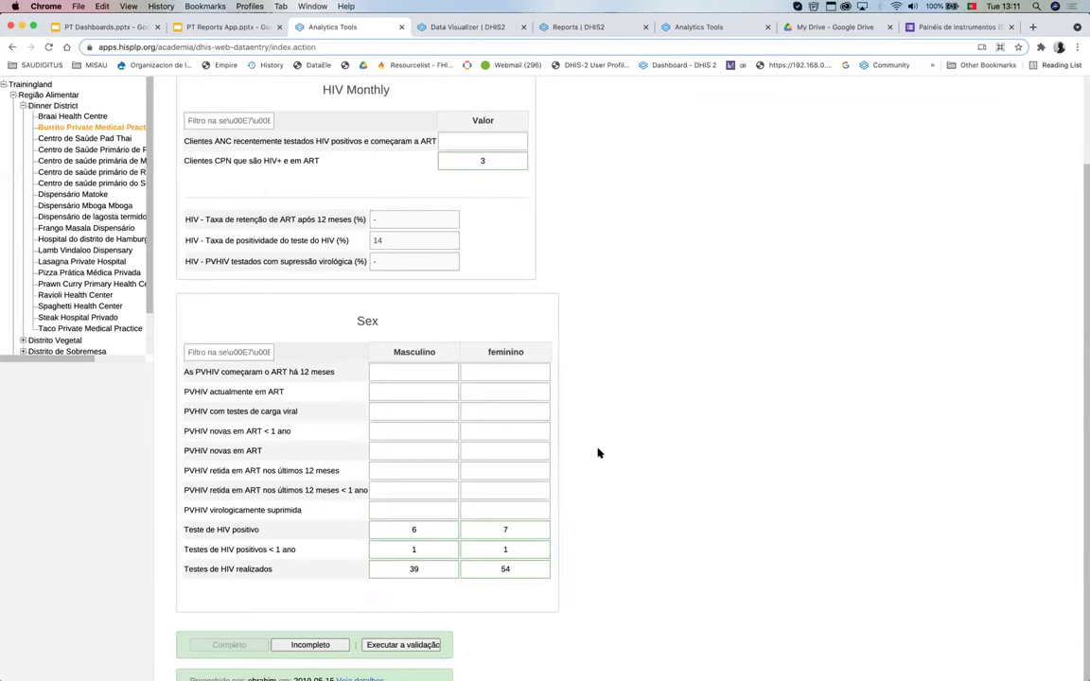
scroll(435, 529, "down", 1)
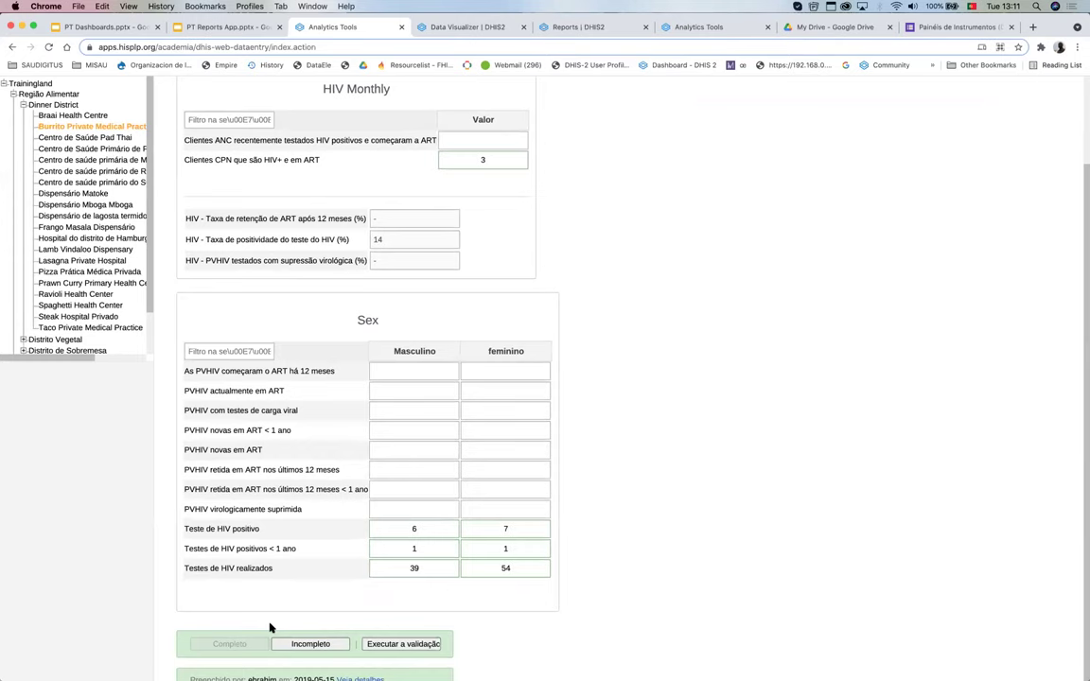
scroll(189, 540, "down", 3)
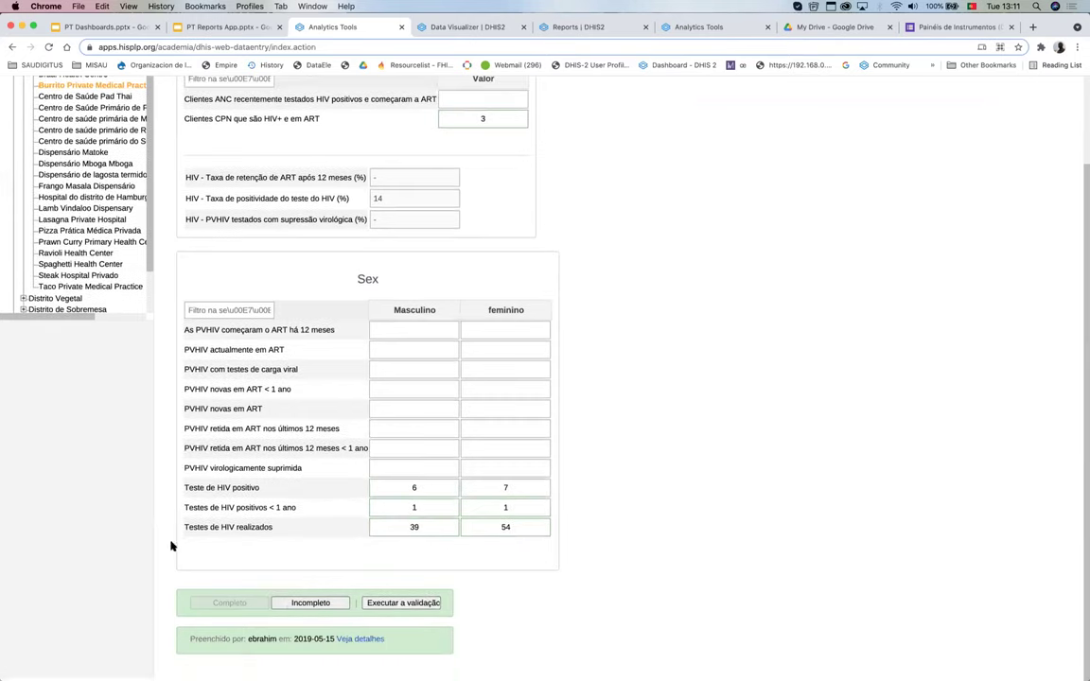
Step: Examine the form's completion controls (Completo, Incompleto, validation) and the record of who completed it and when
key("super+equal")
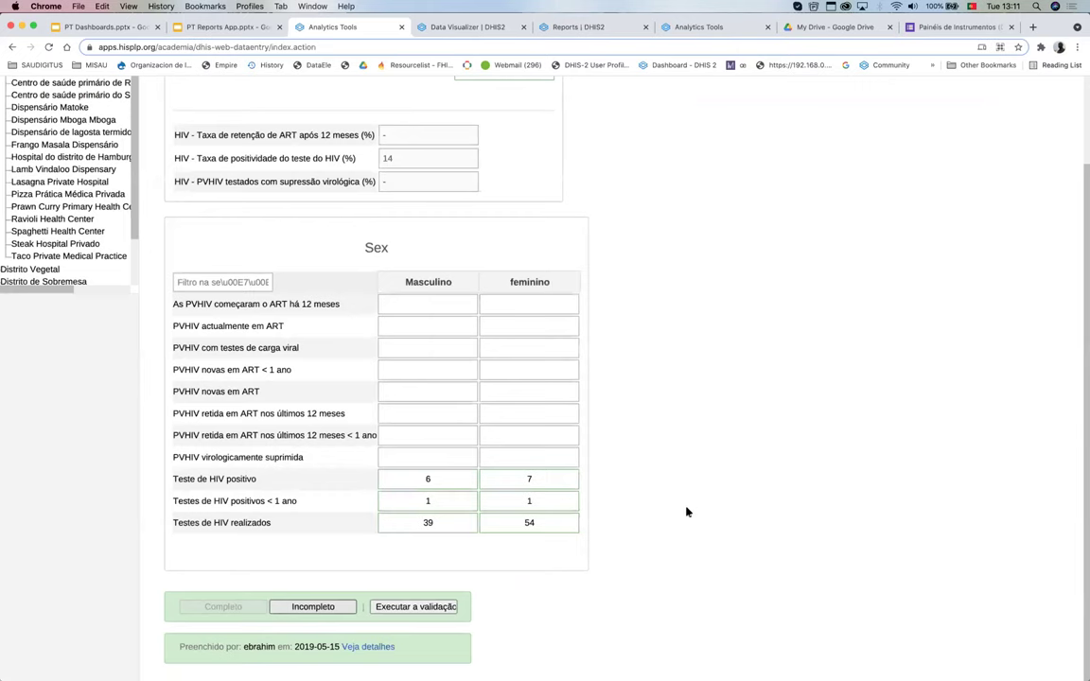
key("super+equal")
key("super+equal")
key("super+equal")
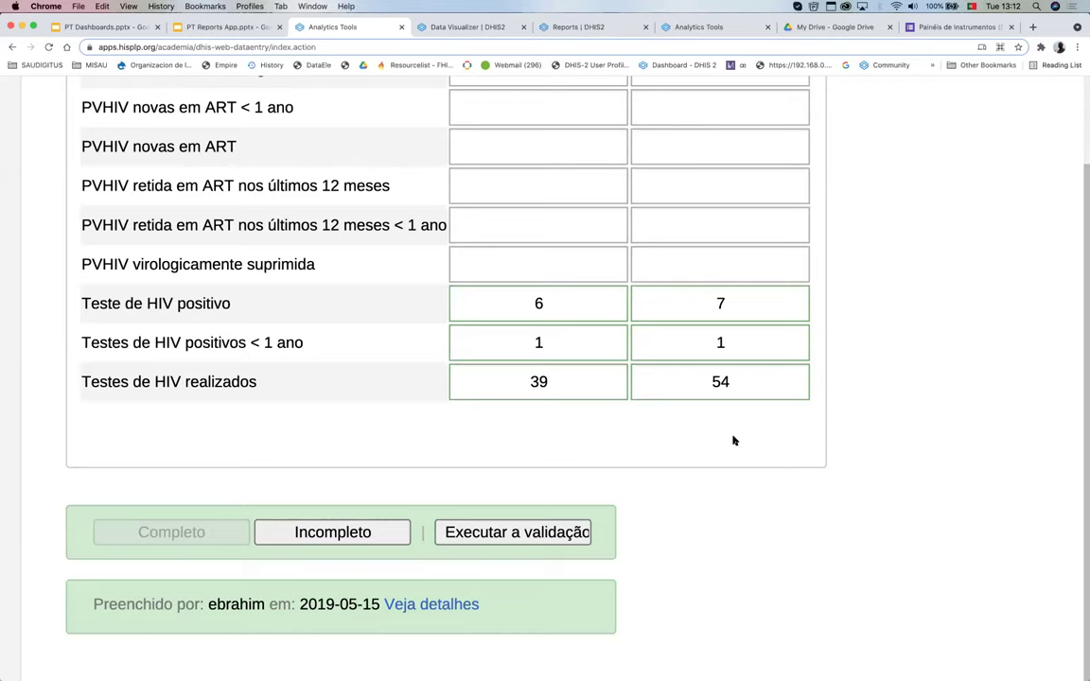
key("super+minus")
key("super+minus")
key("super+minus")
key("super+minus")
key("super+minus")
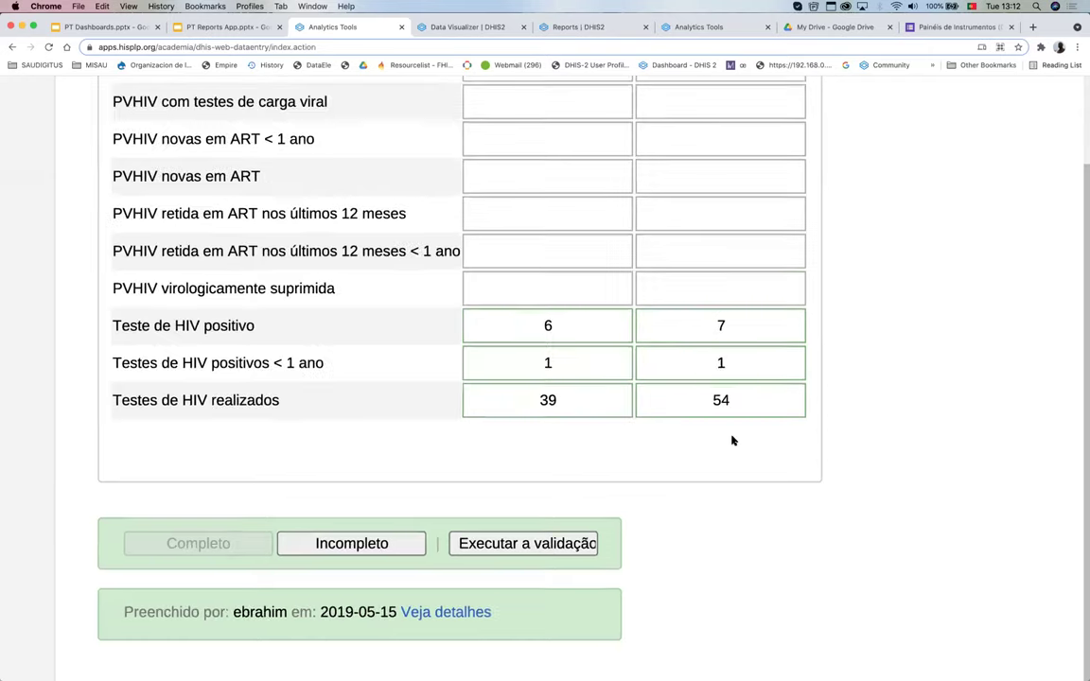
key("super+minus")
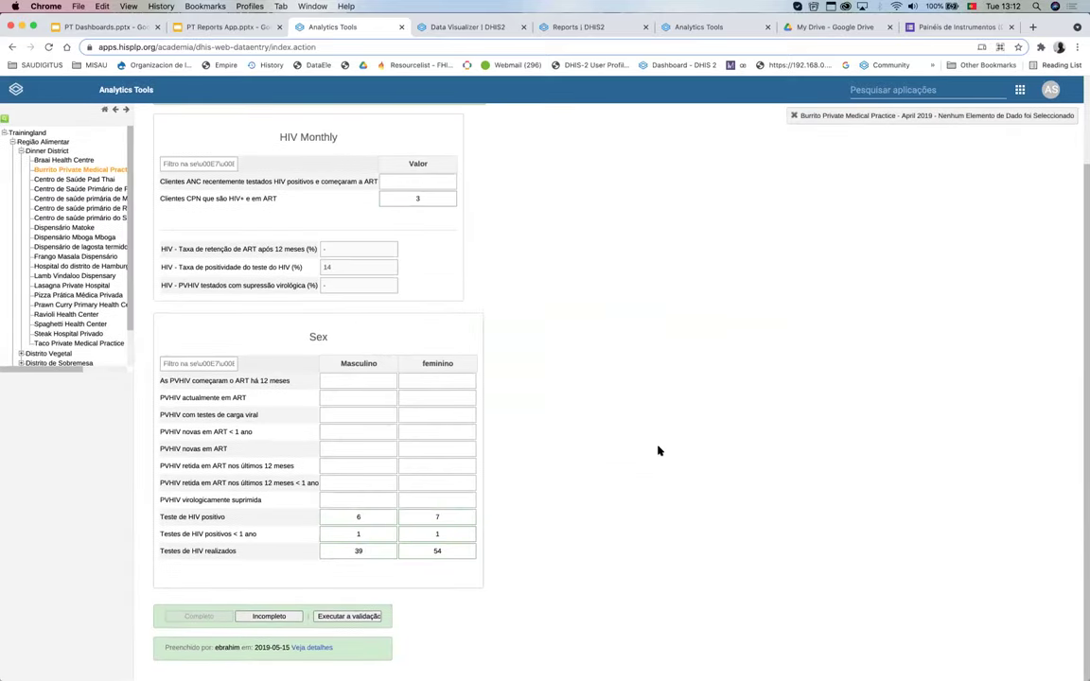
key("super+0")
scroll(586, 473, "down", 5)
scroll(492, 511, "left", 5)
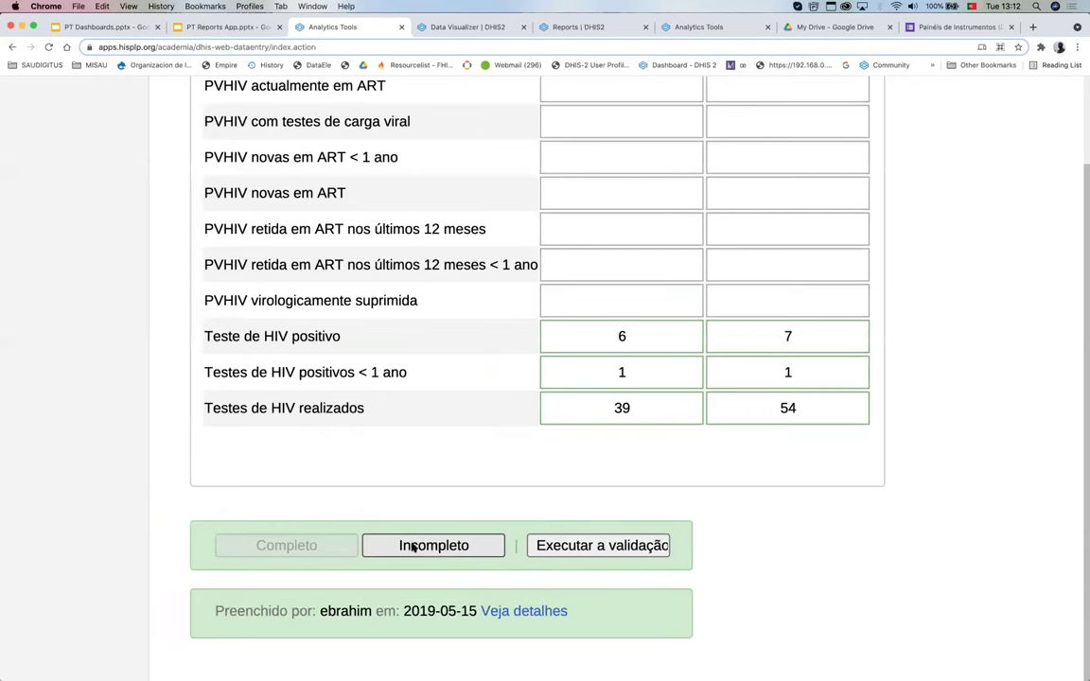
scroll(598, 324, "up", 3)
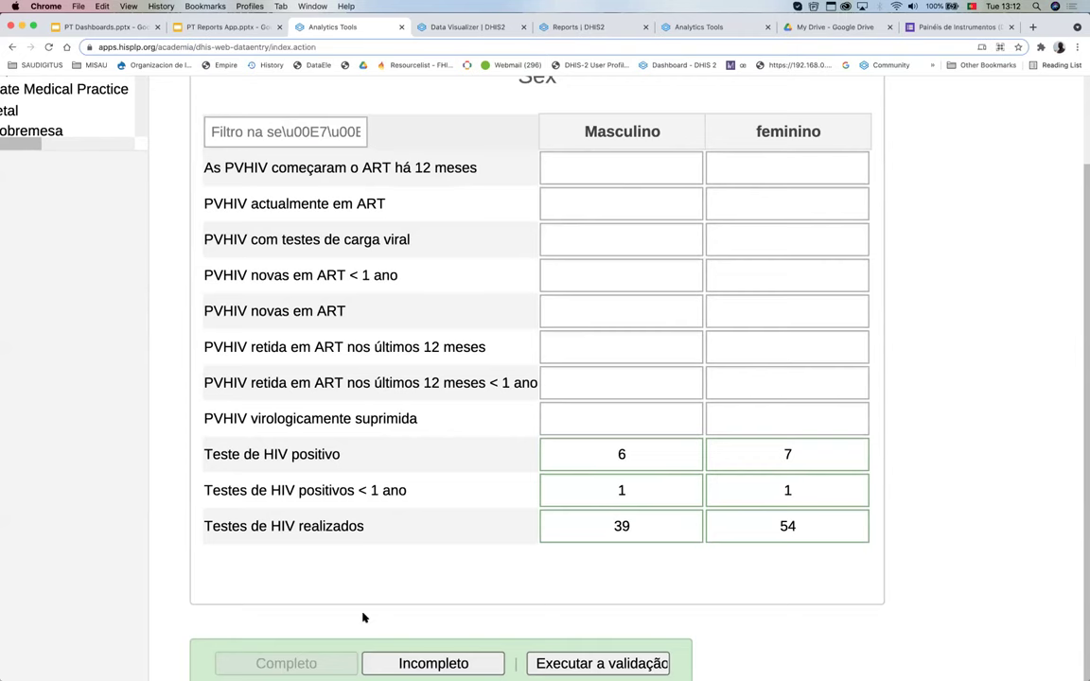
scroll(363, 618, "down", 3)
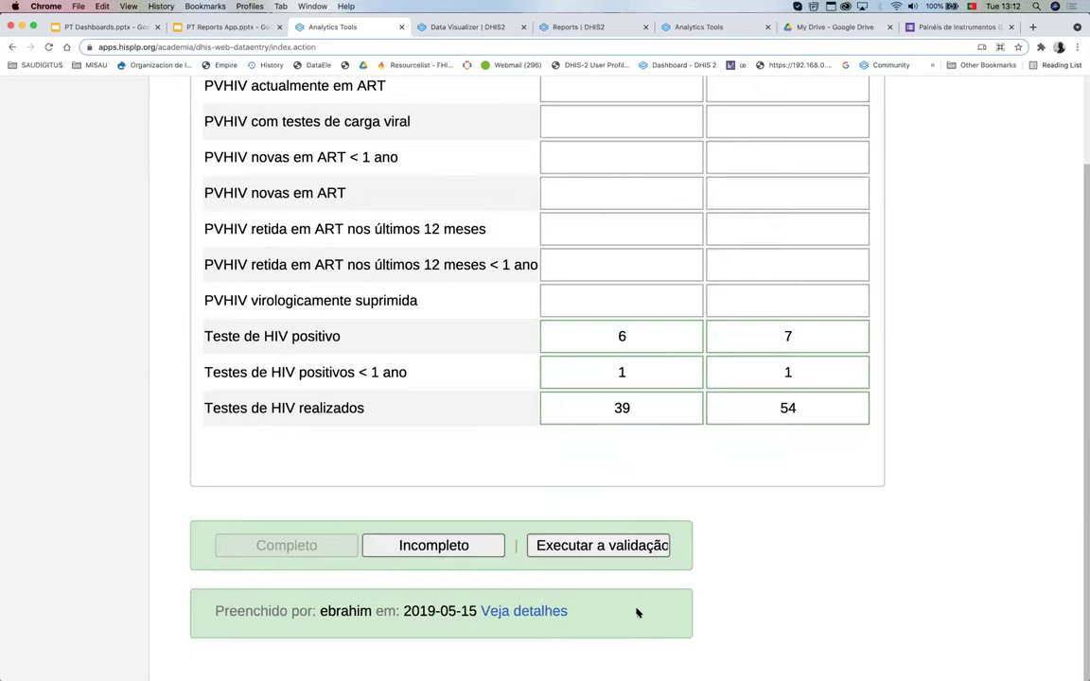
Step: View the details of the user who completed the form, highlight the user information, and close it
key("super+minus")
key("super+minus")
key("super+minus")
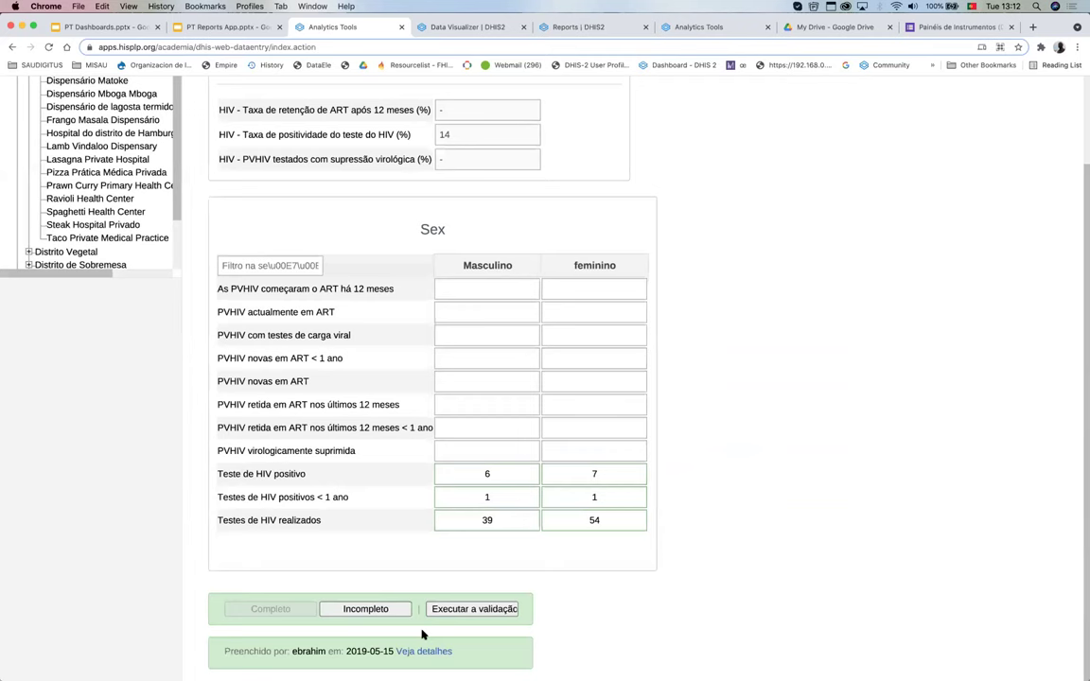
left_click(395, 640)
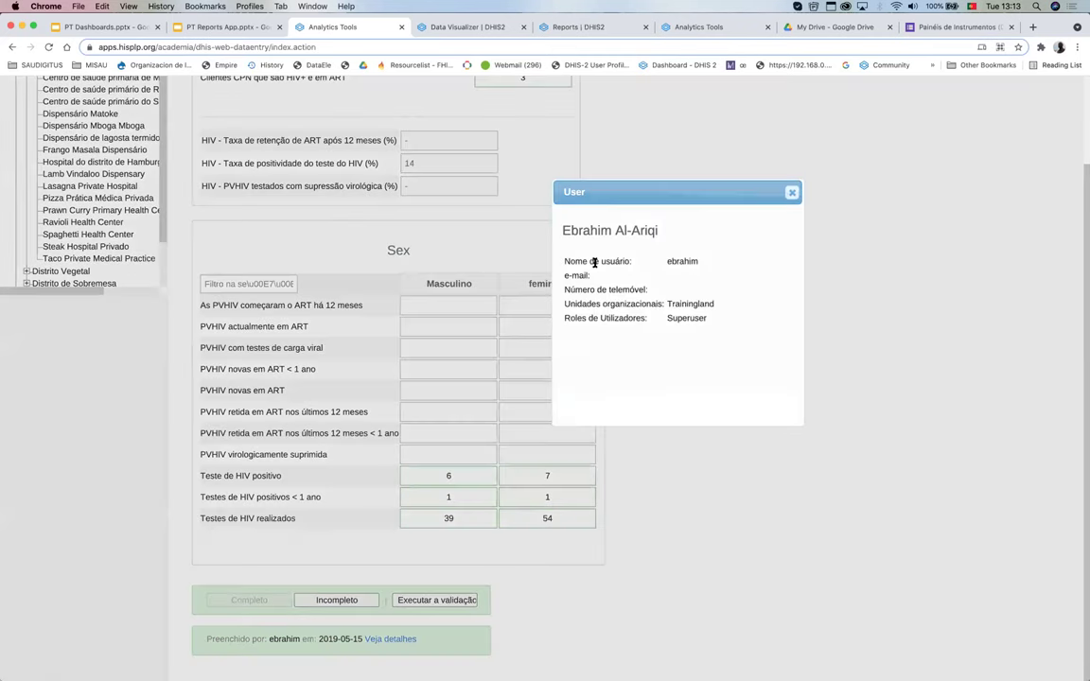
left_click_drag(560, 227, 724, 325)
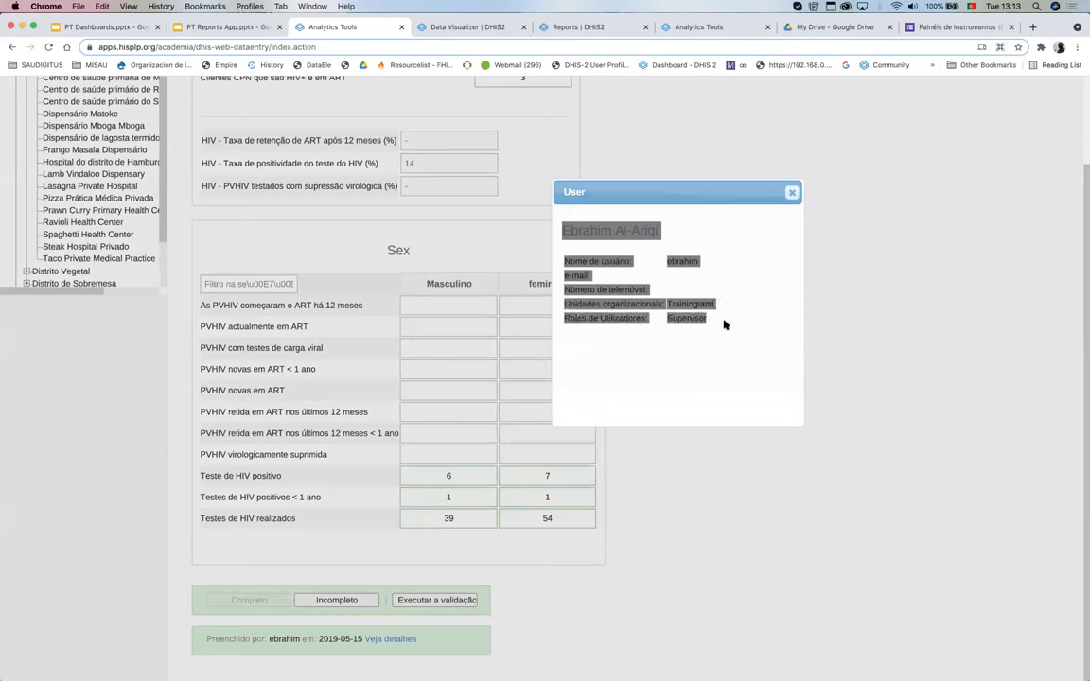
left_click(657, 299)
left_click_drag(561, 228, 712, 318)
left_click(712, 319)
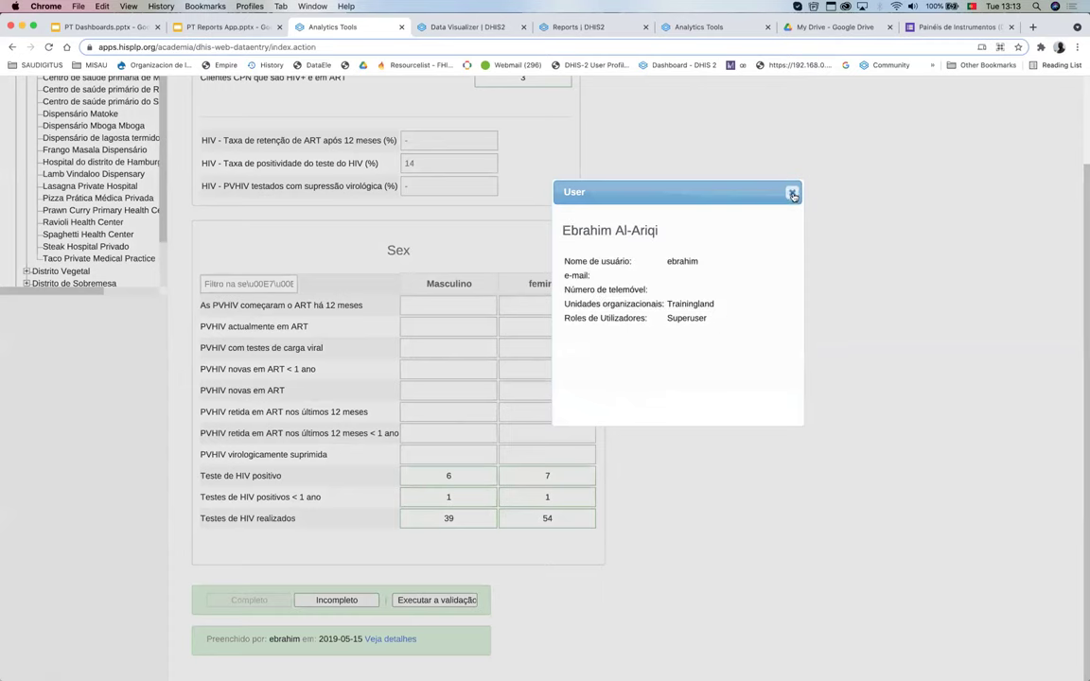
left_click(793, 194)
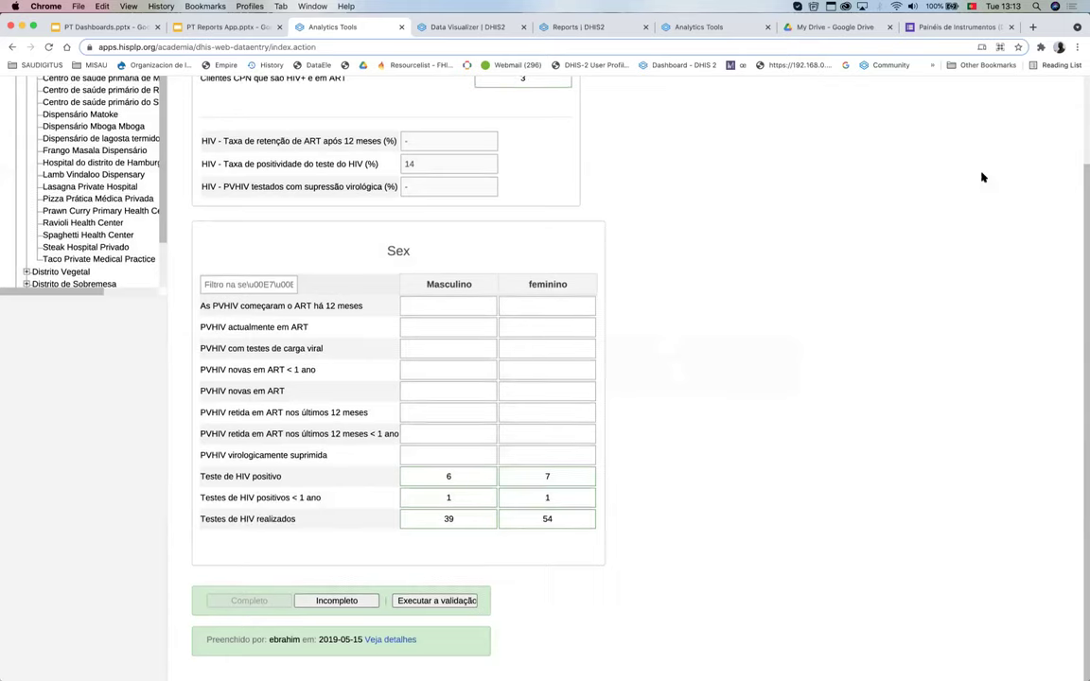
Step: Switch back to the Reports app (Relatórios) and open the reporting rate summary (Resumo de taxa de reportagem)
scroll(977, 197, "up", 5)
scroll(979, 142, "right", 4)
key("super+minus")
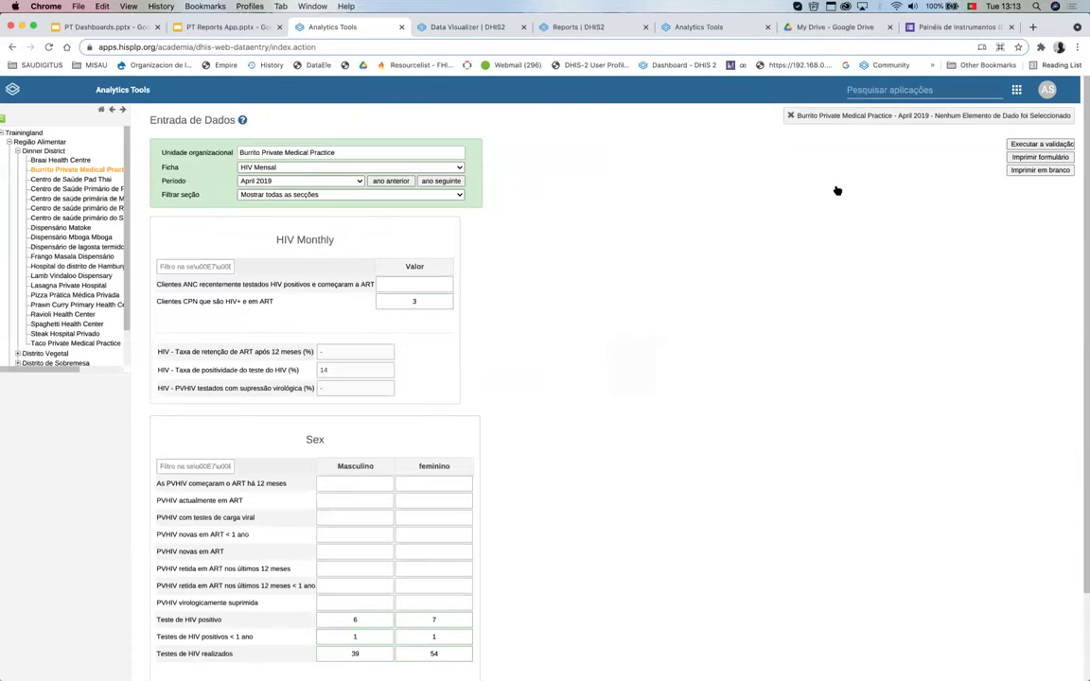
left_click(1020, 89)
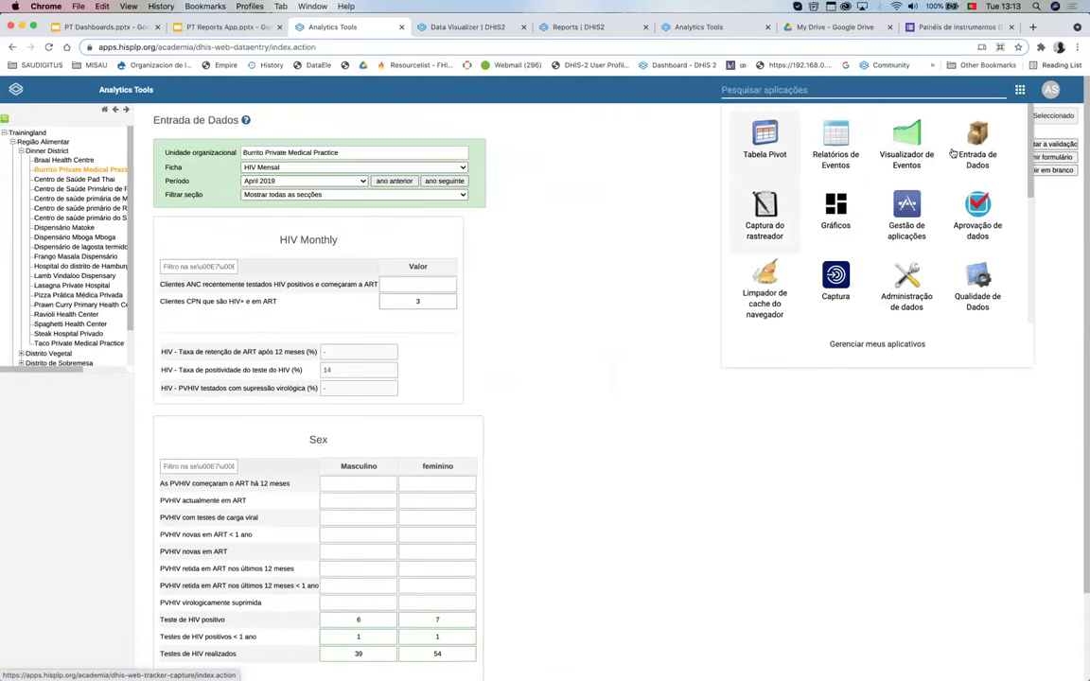
scroll(942, 263, "down", 3)
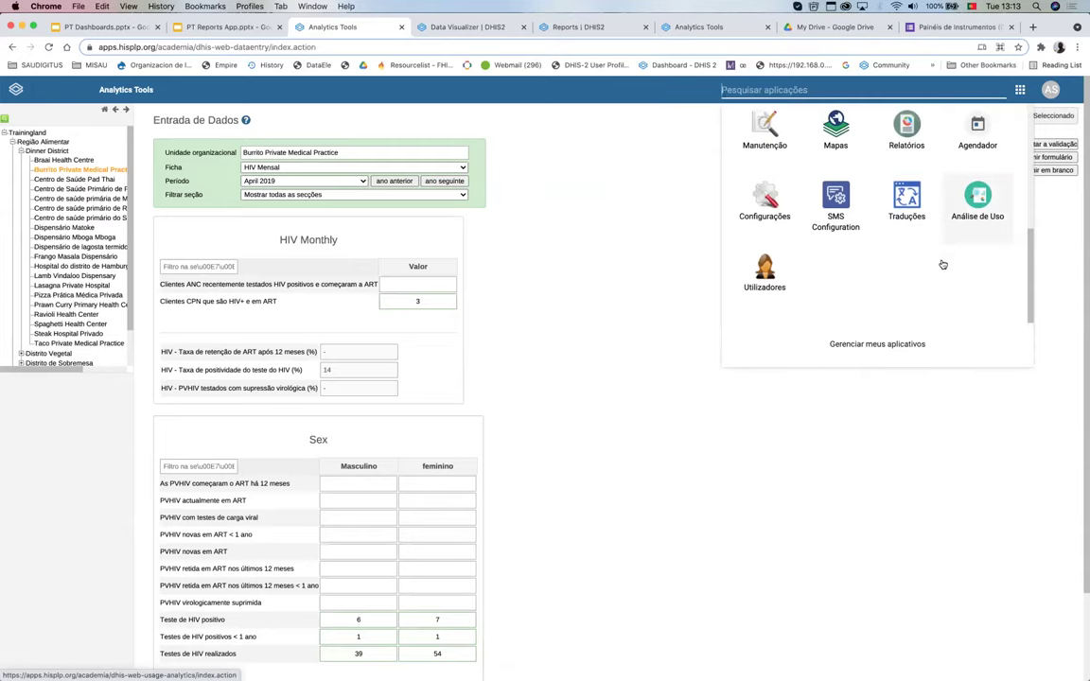
scroll(927, 194, "up", 2)
left_click(906, 189)
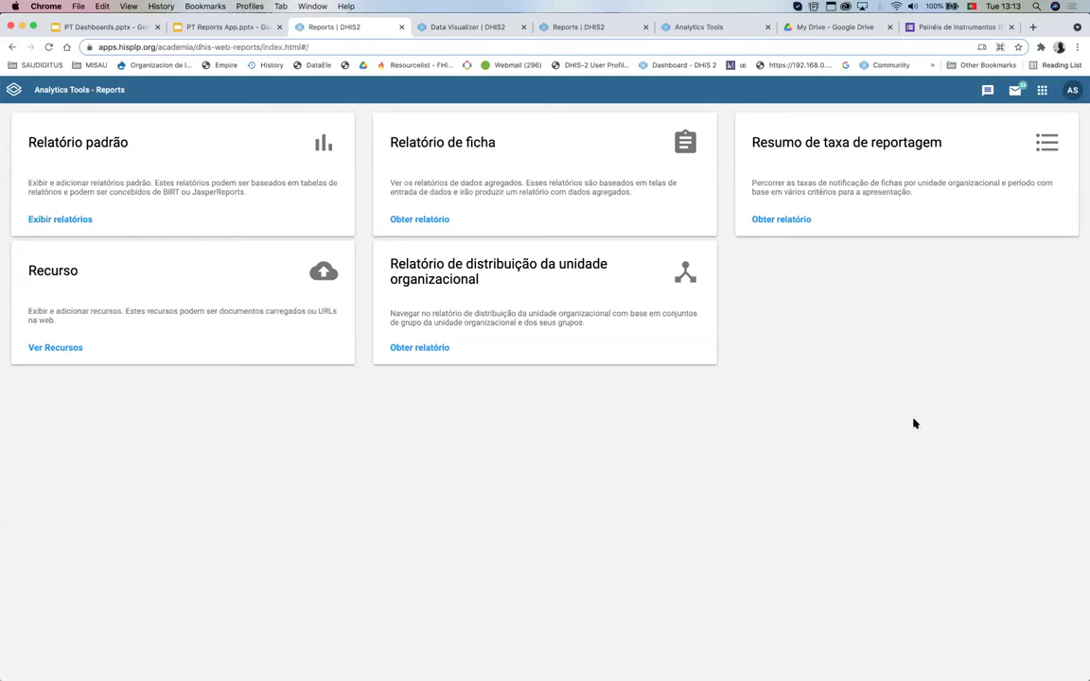
left_click(826, 141)
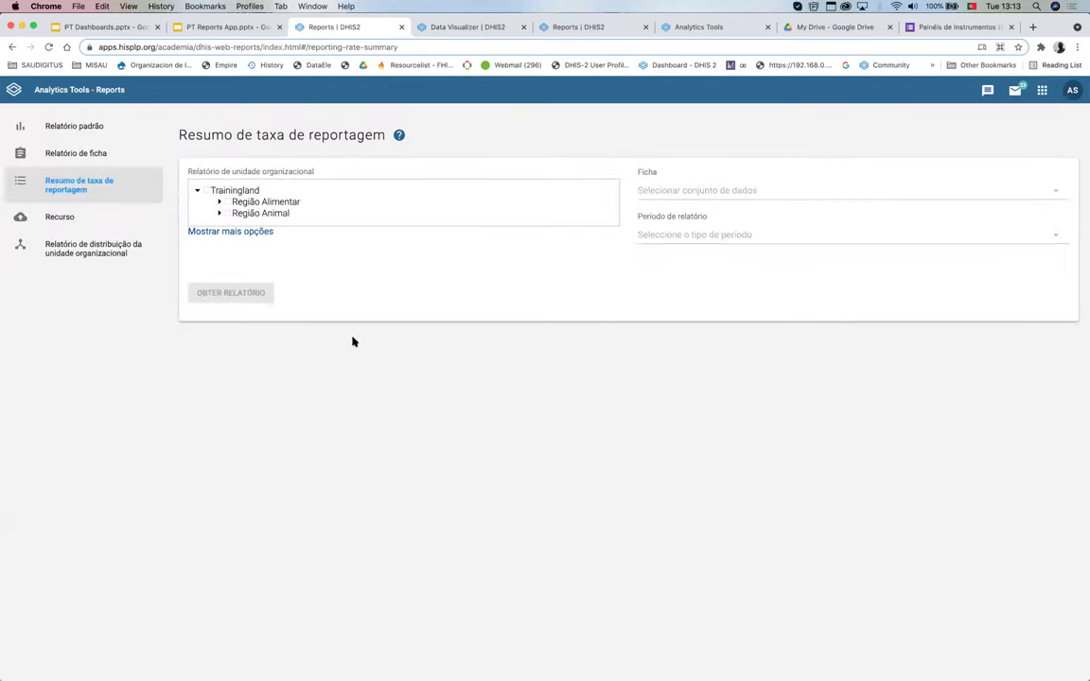
Step: Select Burrito Private Medical Practice under Região Alimentar, Dinner District, and choose the HIV Mensal data set for the summary
left_click(219, 201)
left_click(241, 213)
left_click(285, 237)
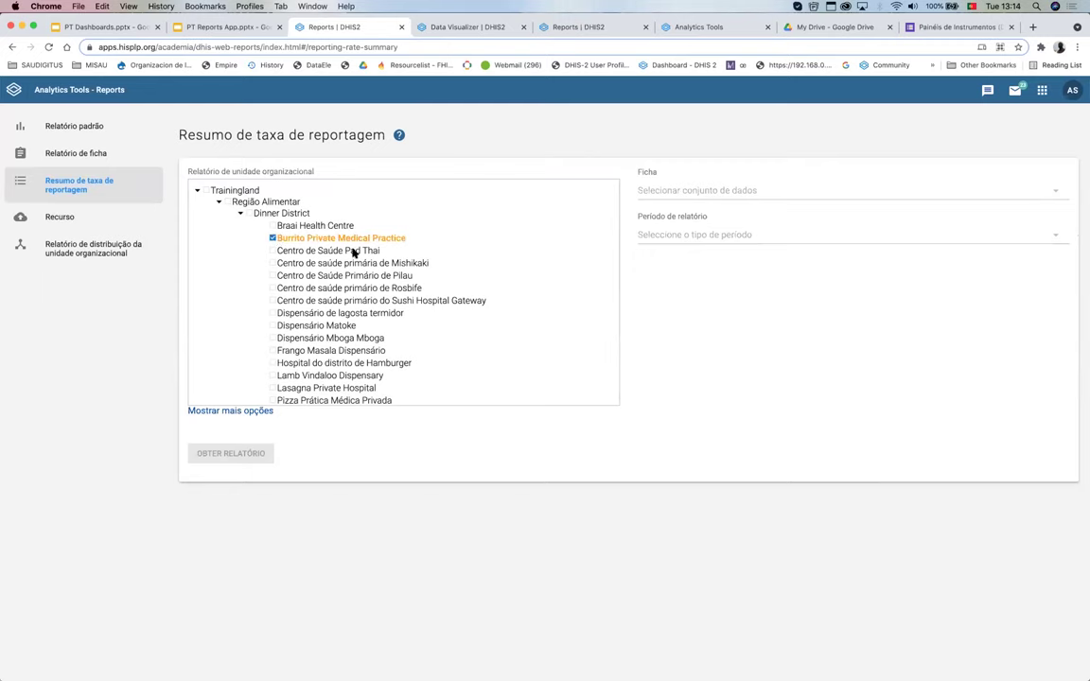
left_click(663, 189)
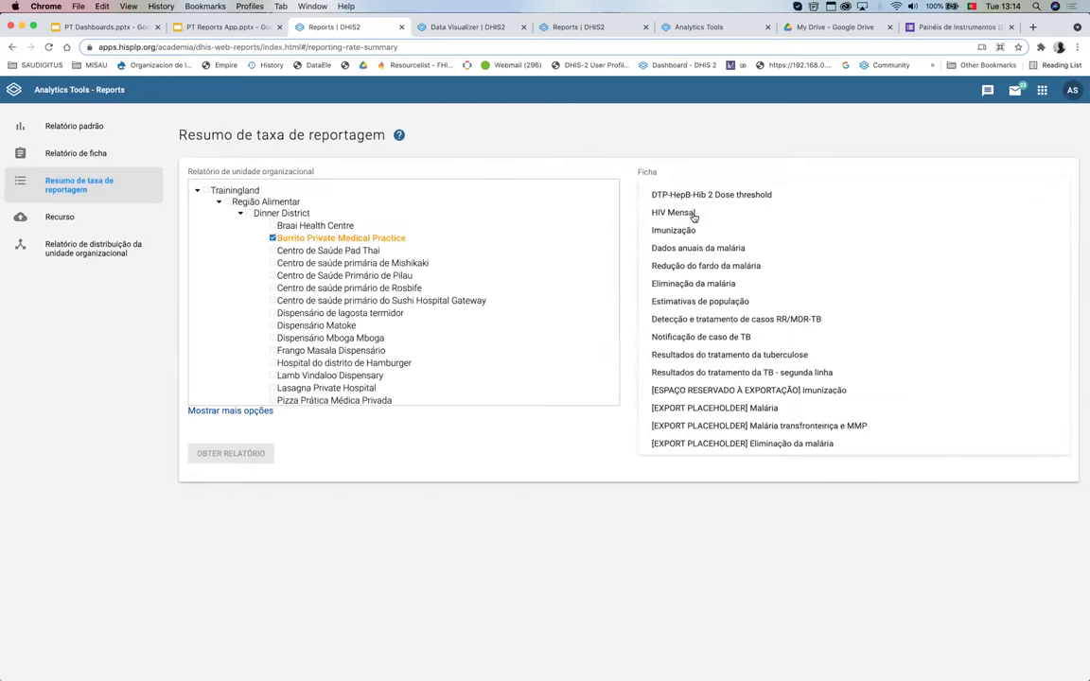
left_click(693, 214)
Step: Set the report period to monthly (Mensal), Abril 2019, and generate the reporting rate summary
left_click(683, 235)
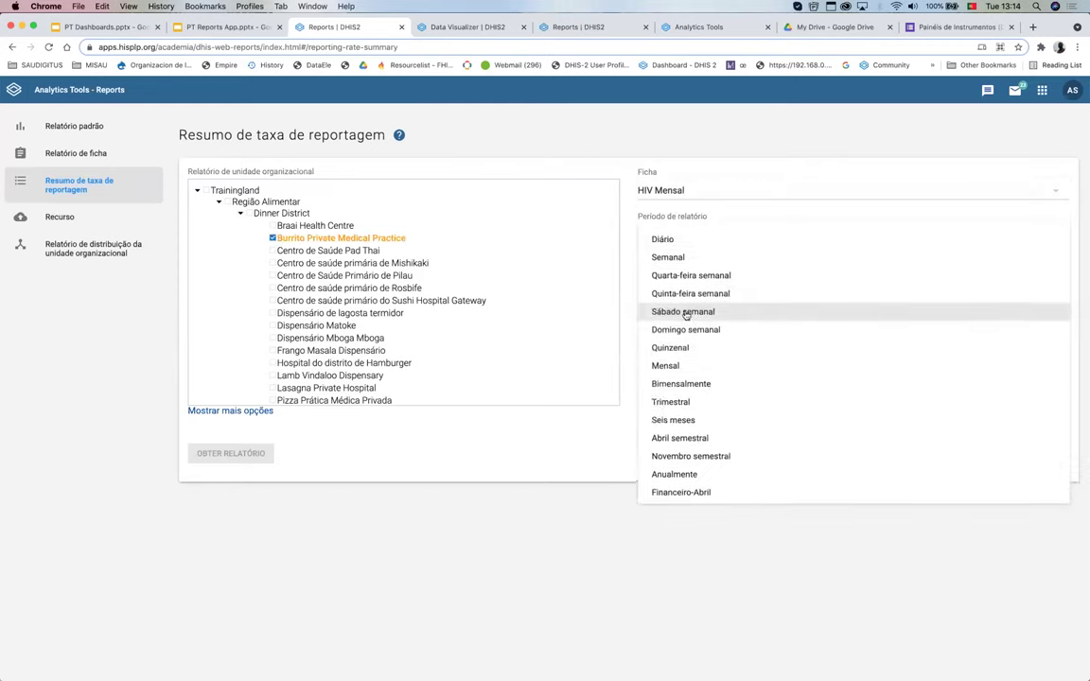
left_click(681, 367)
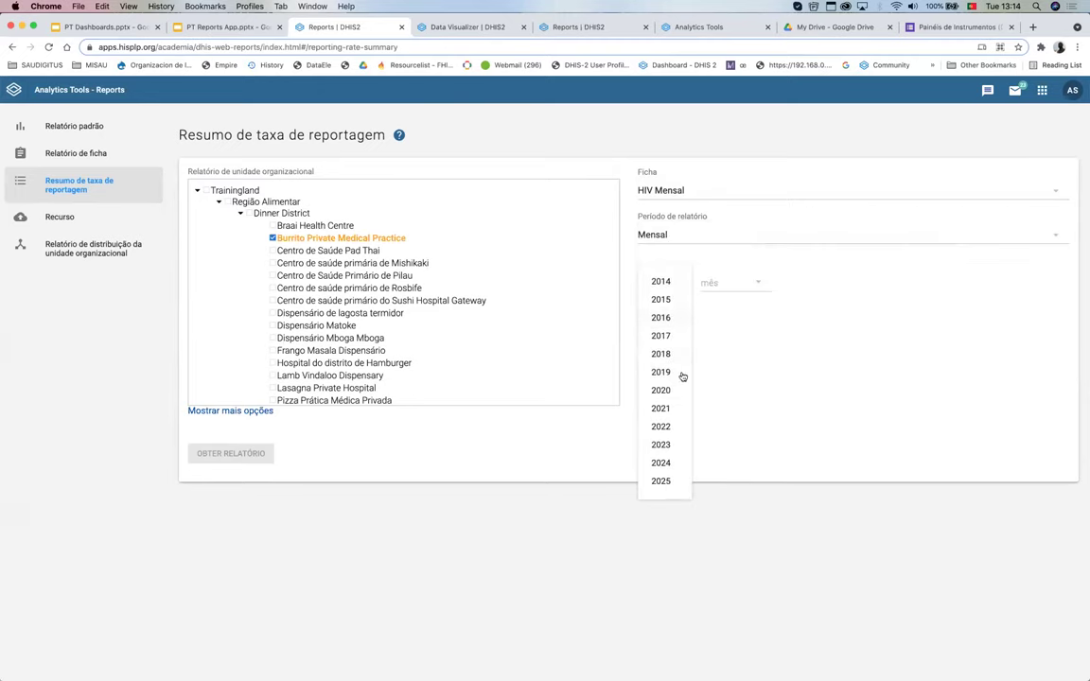
left_click(666, 373)
left_click(723, 283)
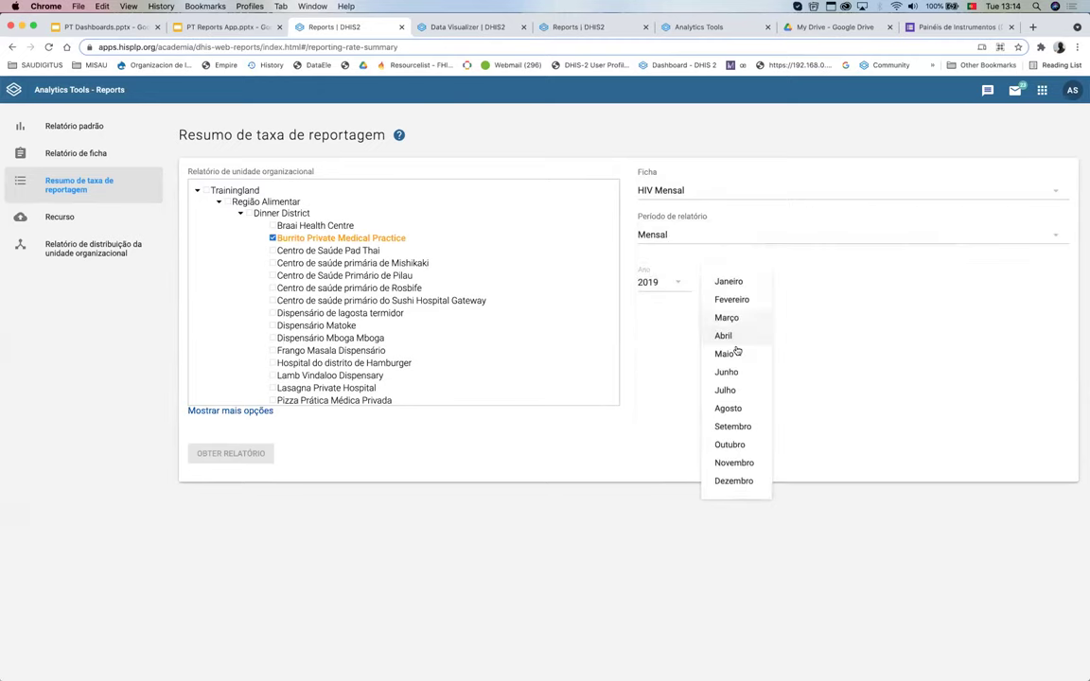
left_click(735, 342)
left_click(227, 453)
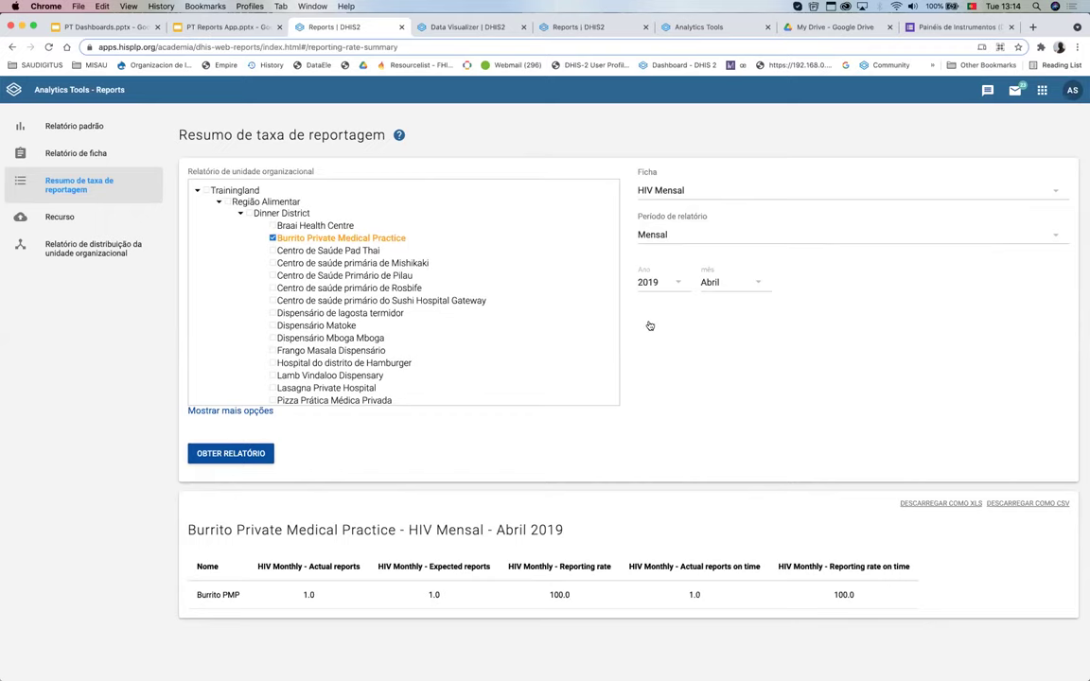
Step: Highlight the facility name and the HIV Monthly - Actual reports heading in the summary table
scroll(630, 375, "down", 1)
left_click_drag(256, 567, 360, 567)
left_click_drag(236, 593, 197, 598)
left_click_drag(257, 568, 362, 569)
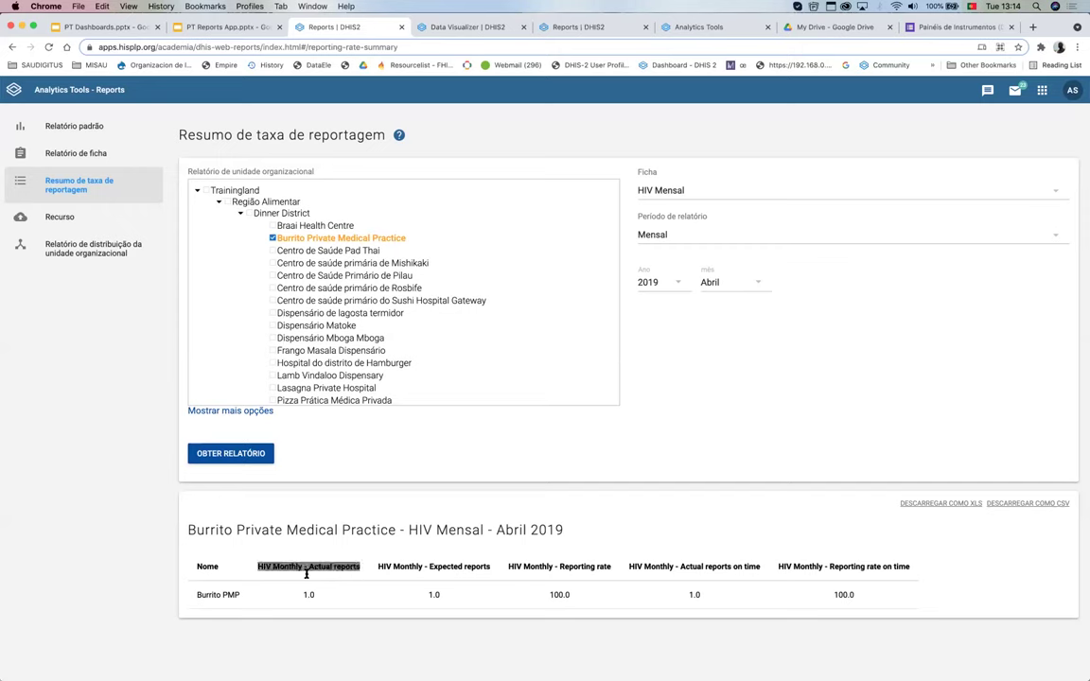
left_click(258, 565)
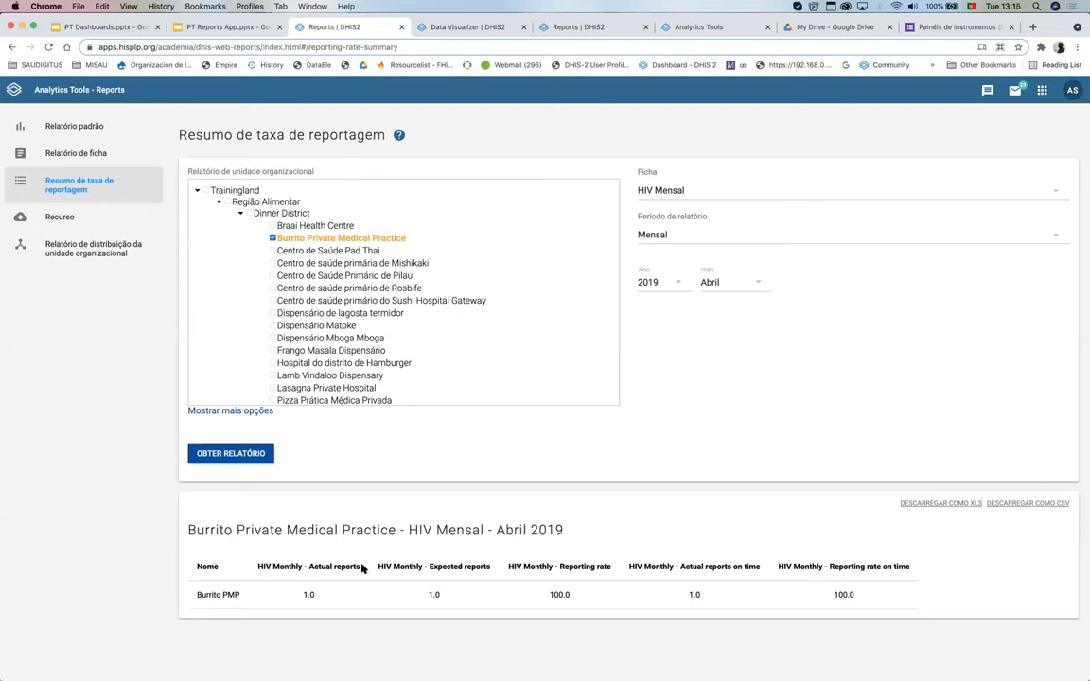
left_click_drag(358, 565, 280, 567)
left_click(279, 568)
Step: Highlight the HIV Monthly - Expected reports heading in the Burrito summary table
left_click_drag(378, 566, 439, 565)
triple_click(440, 565)
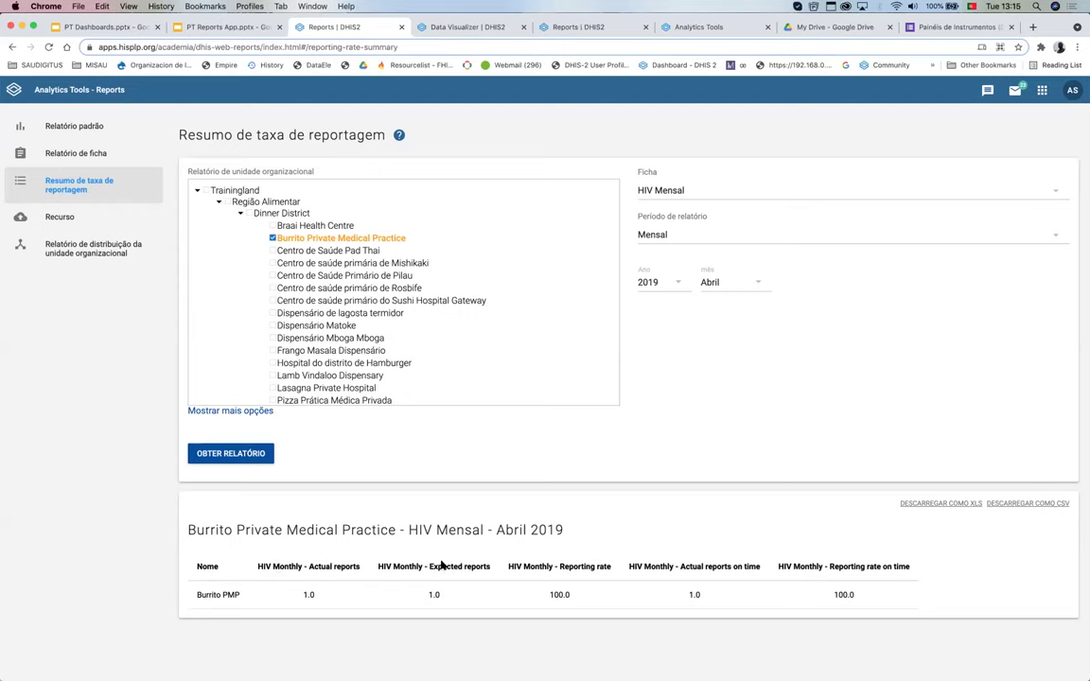
left_click(502, 567)
left_click_drag(490, 566, 481, 566)
left_click(407, 567, "shift")
left_click(378, 567, "shift")
left_click(440, 564)
scroll(603, 563, "down", 1)
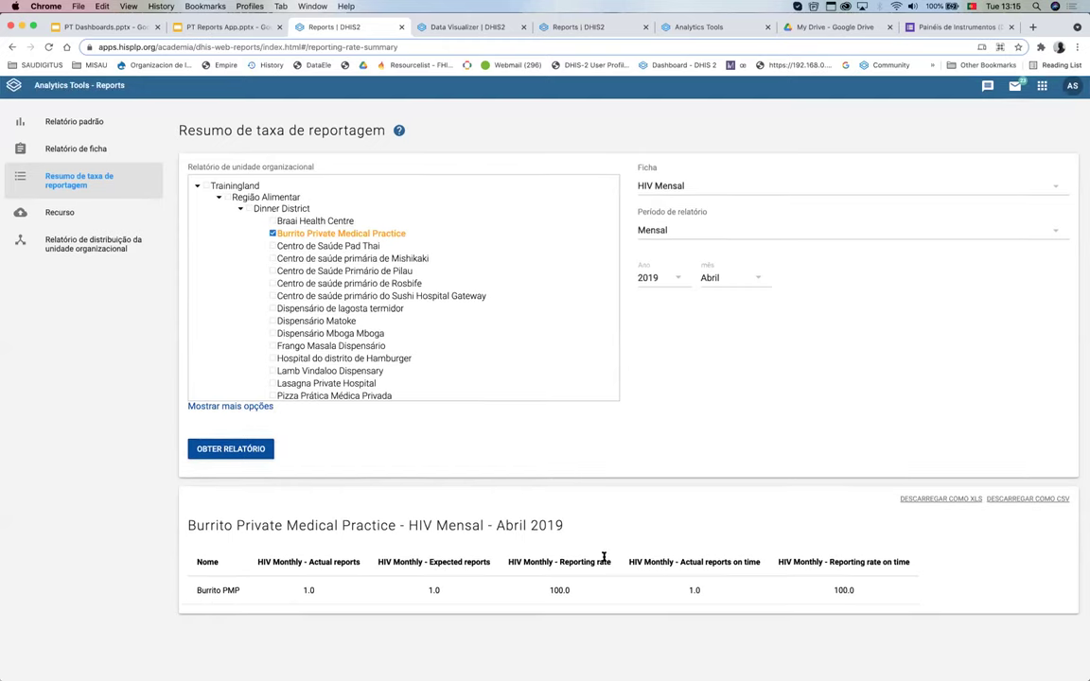
scroll(509, 565, "up", 1)
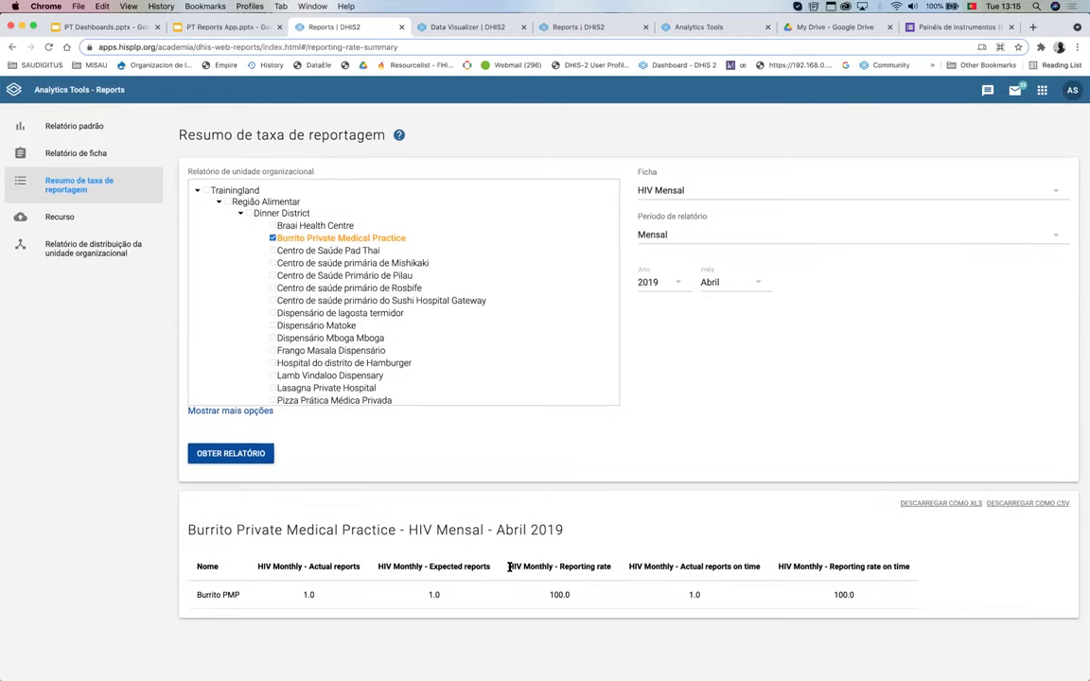
Step: Highlight the HIV Monthly - Reporting rate heading and its value for the Burrito facility
left_click_drag(508, 566, 613, 567)
left_click(572, 573)
left_click_drag(550, 594, 572, 599)
left_click(586, 594)
Step: Highlight the Actual reports on time heading and examine the two on-time values for the Burrito facility
left_click_drag(680, 566, 766, 567)
left_click(723, 588)
left_click_drag(629, 566, 723, 566)
left_click(758, 566)
triple_click(759, 566)
left_click(711, 602)
double_click(679, 600)
left_click(817, 605)
Step: Generate the Abril 2019 HIV Mensal reporting rate summary for Dinner District and look through its rows
left_click(250, 214)
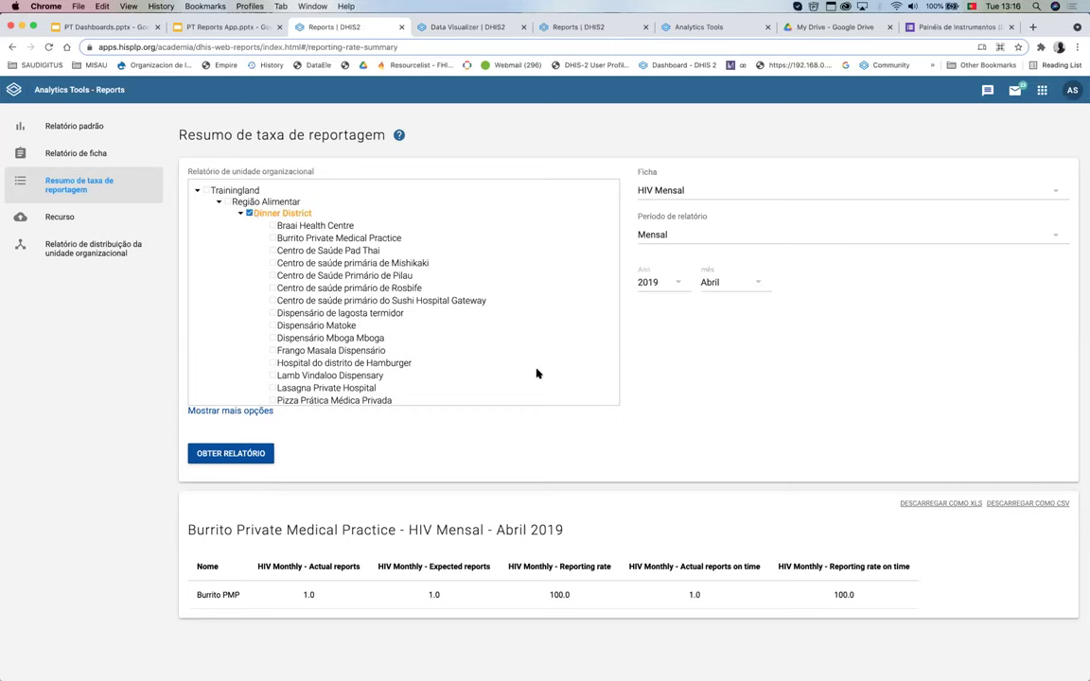
left_click(231, 453)
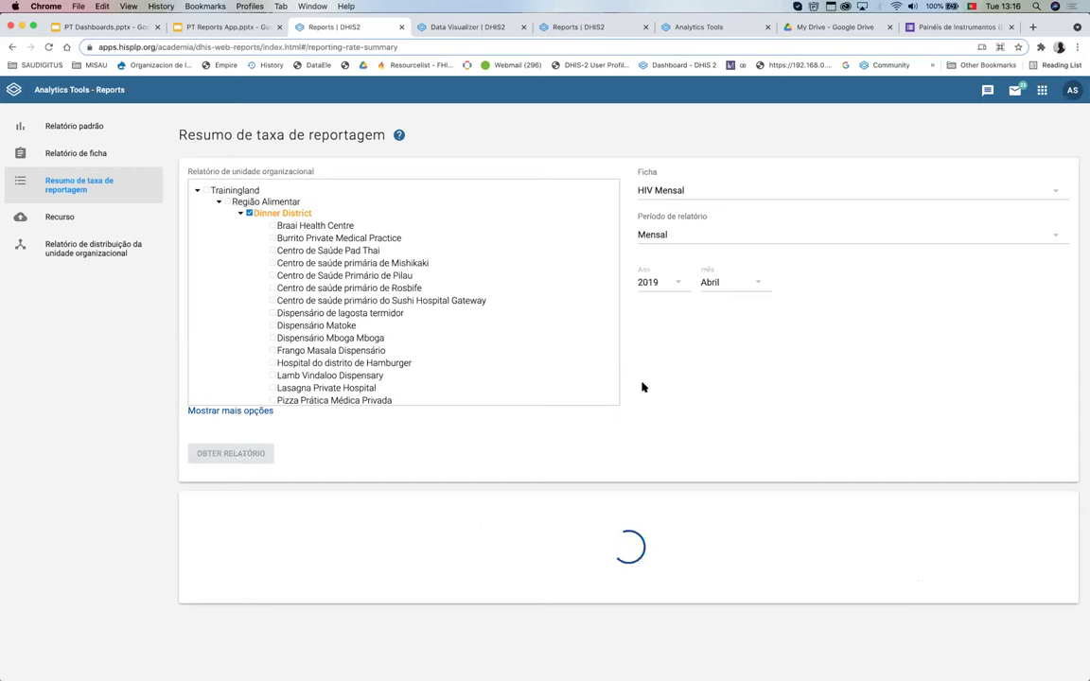
scroll(630, 384, "down", 10)
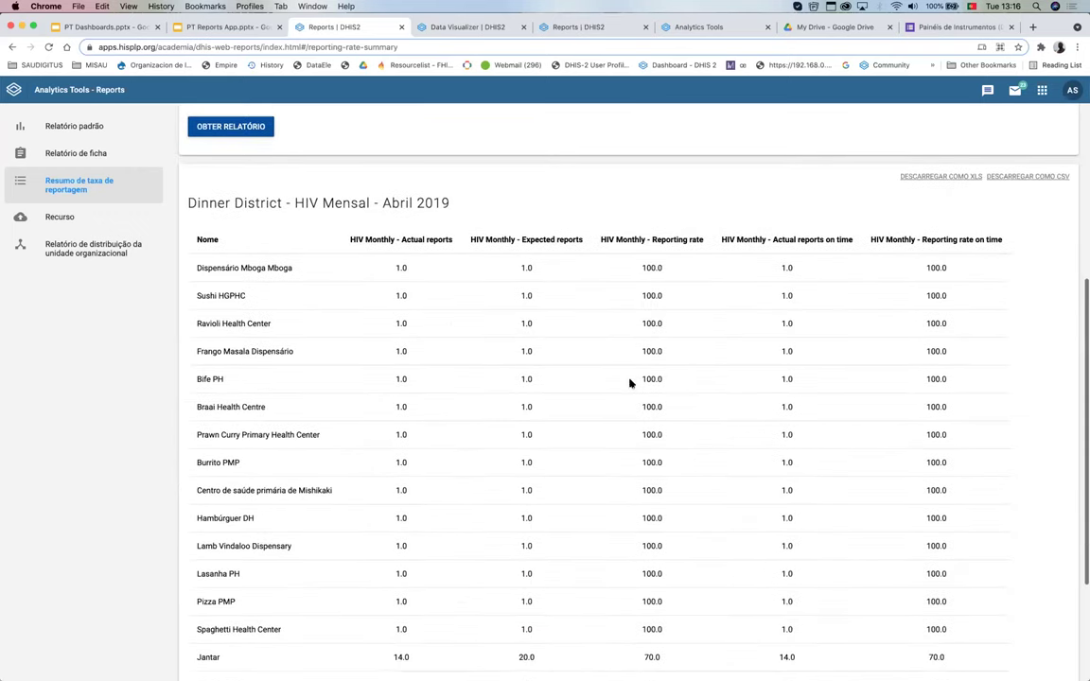
scroll(629, 384, "down", 3)
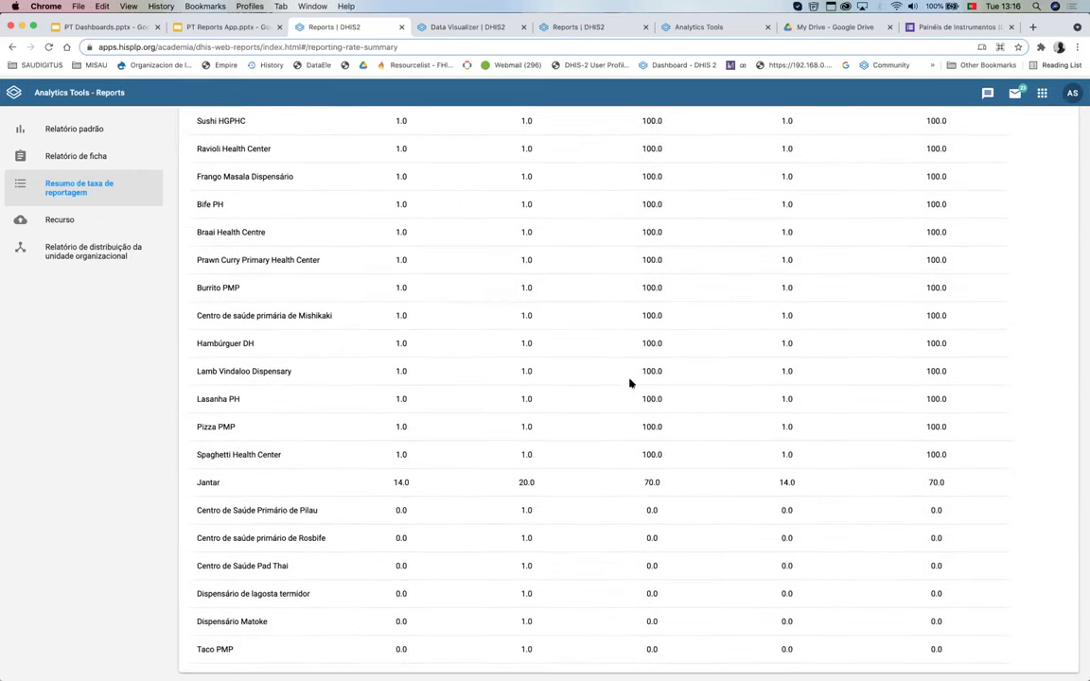
scroll(630, 384, "up", 6)
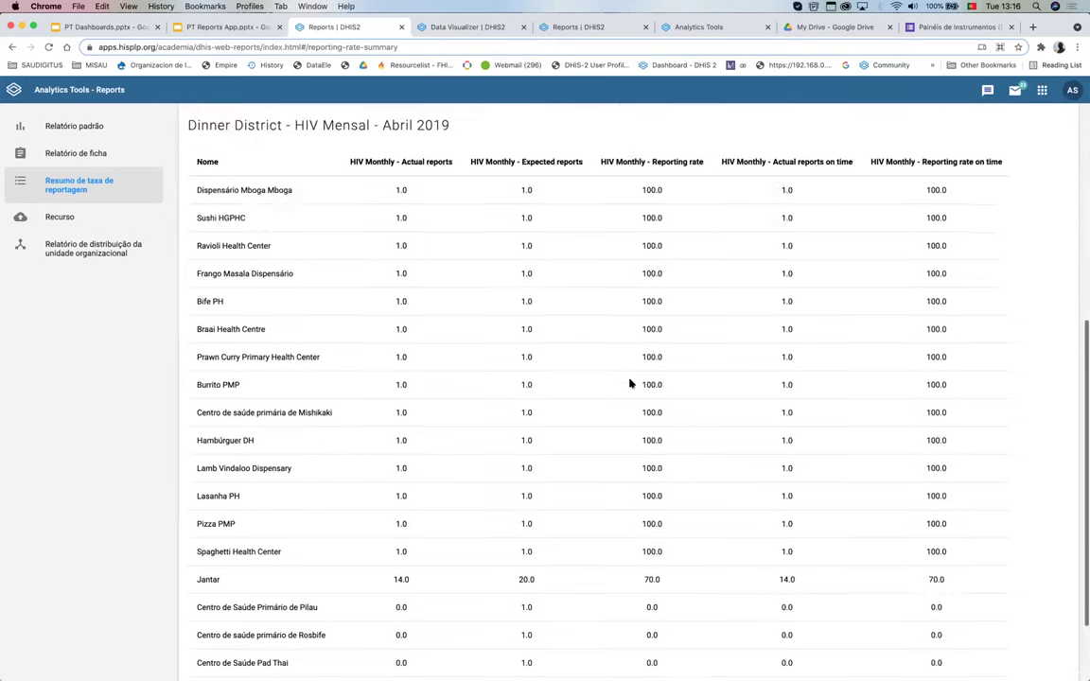
scroll(630, 384, "down", 1)
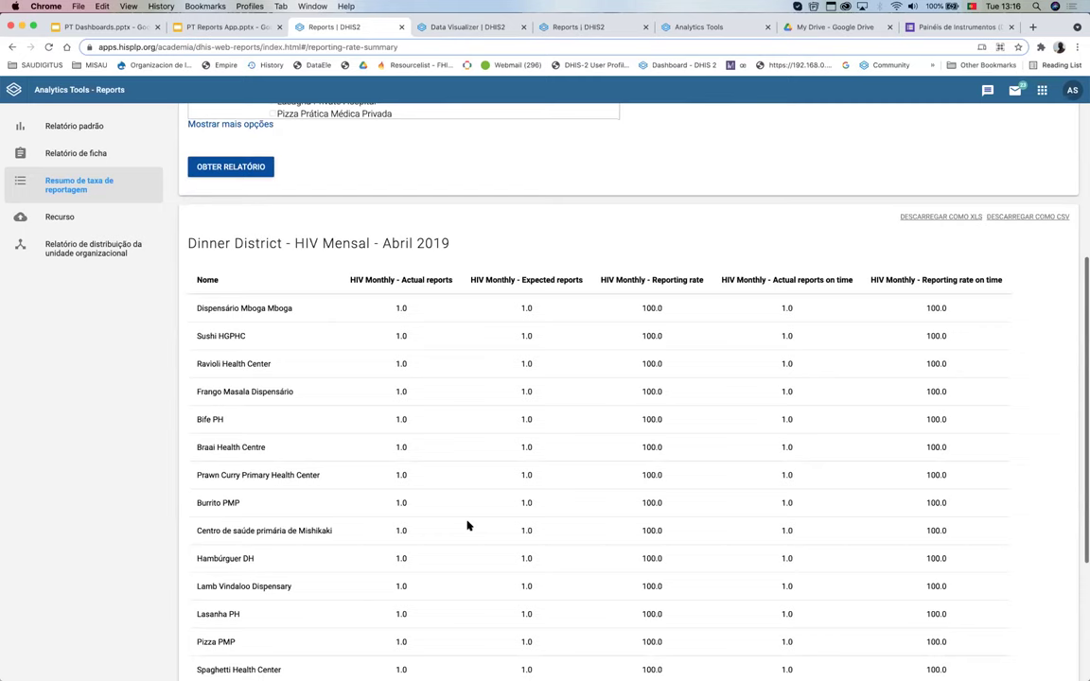
scroll(466, 526, "up", 7)
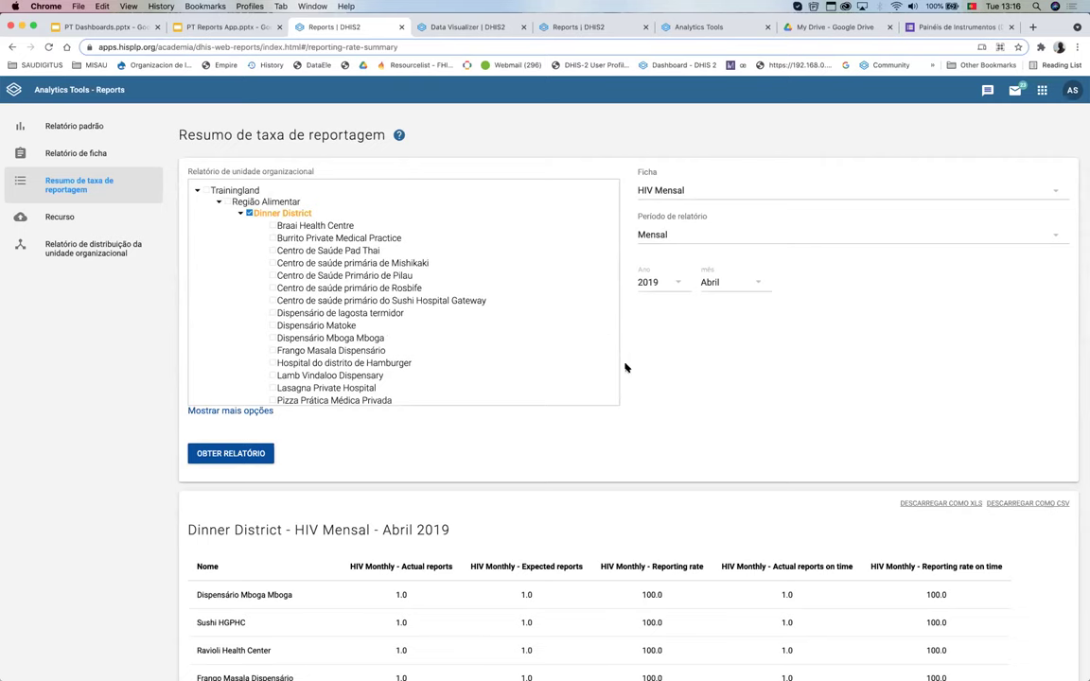
scroll(624, 367, "down", 10)
scroll(624, 367, "up", 5)
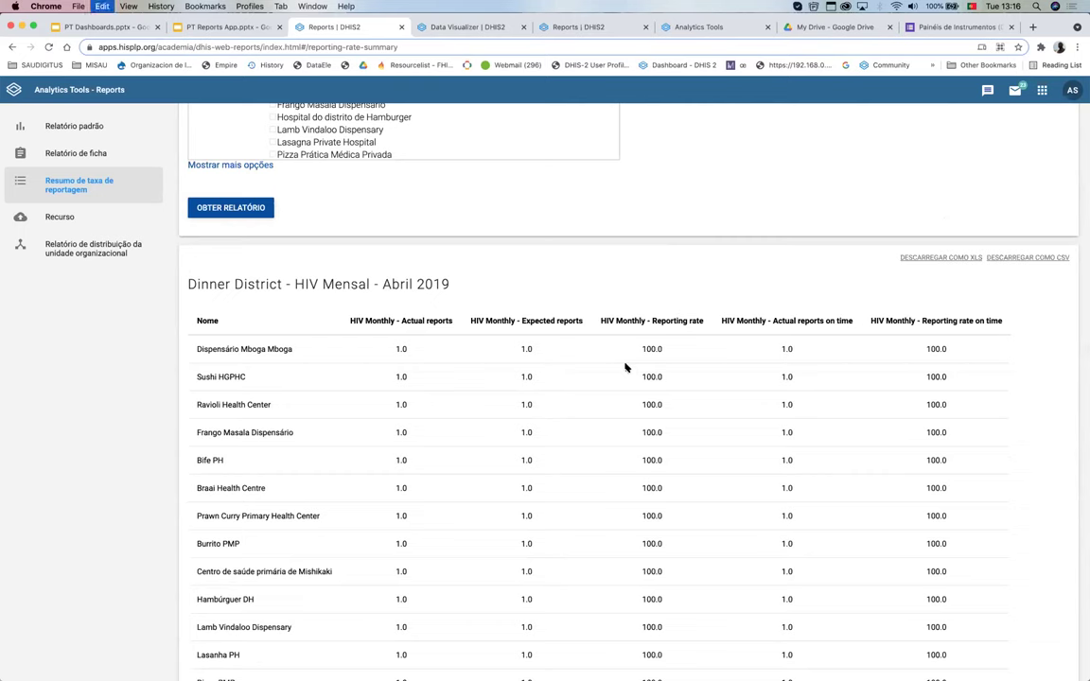
Step: Search the page for "dinn" and highlight the Jantar district row in the summary table
key("ctrl+f")
type("dinn")
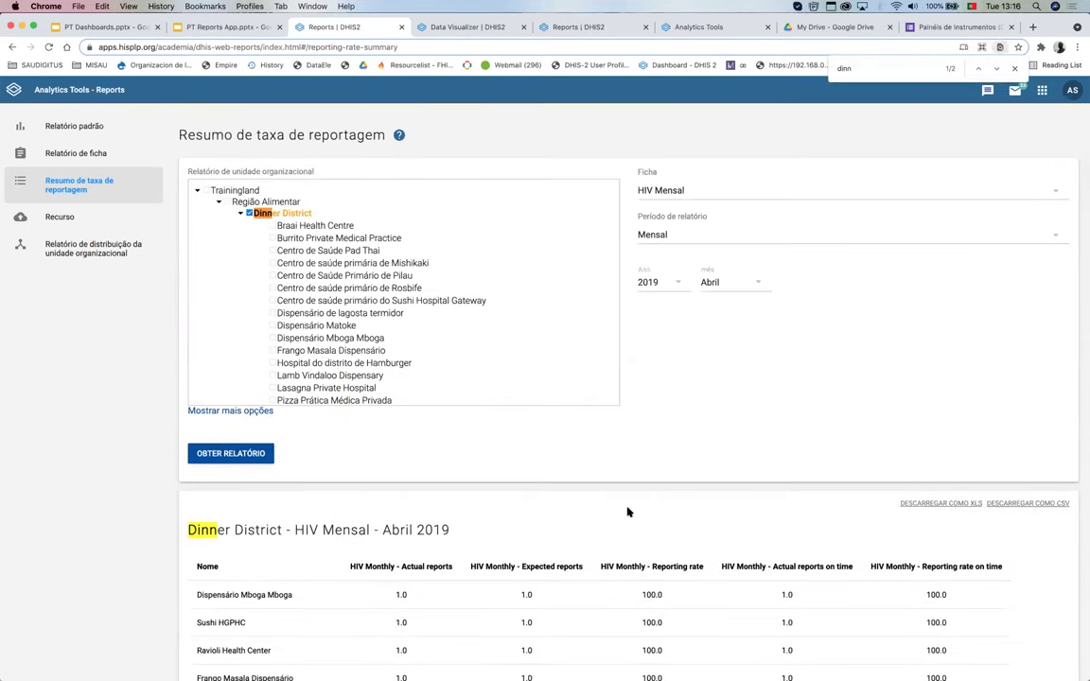
scroll(685, 480, "down", 10)
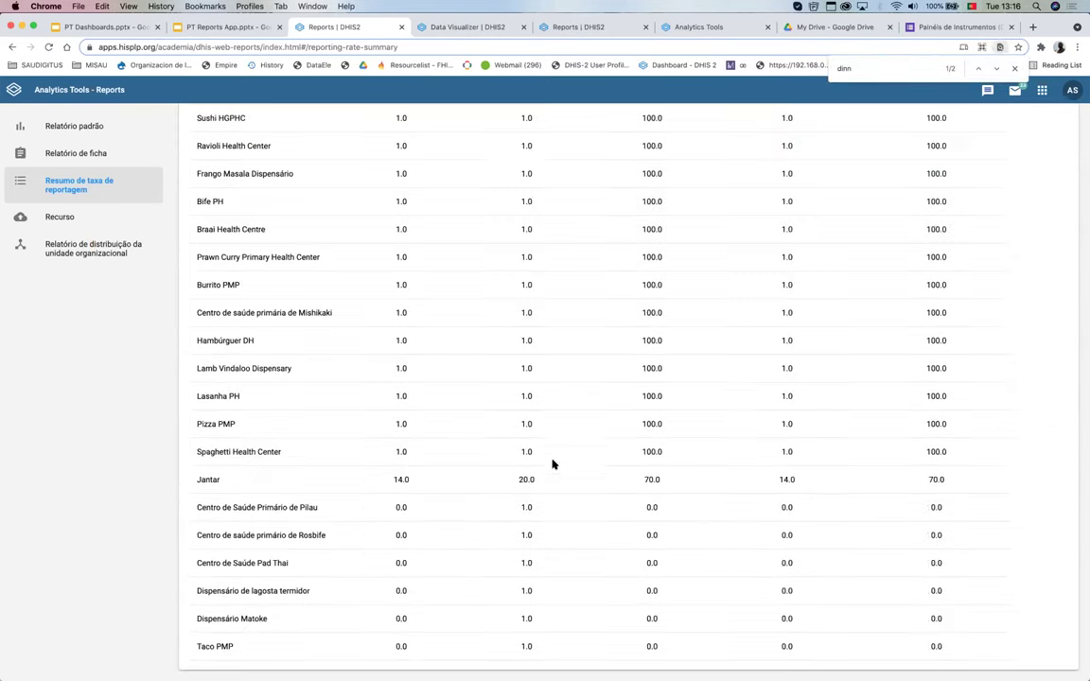
left_click_drag(197, 480, 412, 480)
left_click(981, 478, "shift")
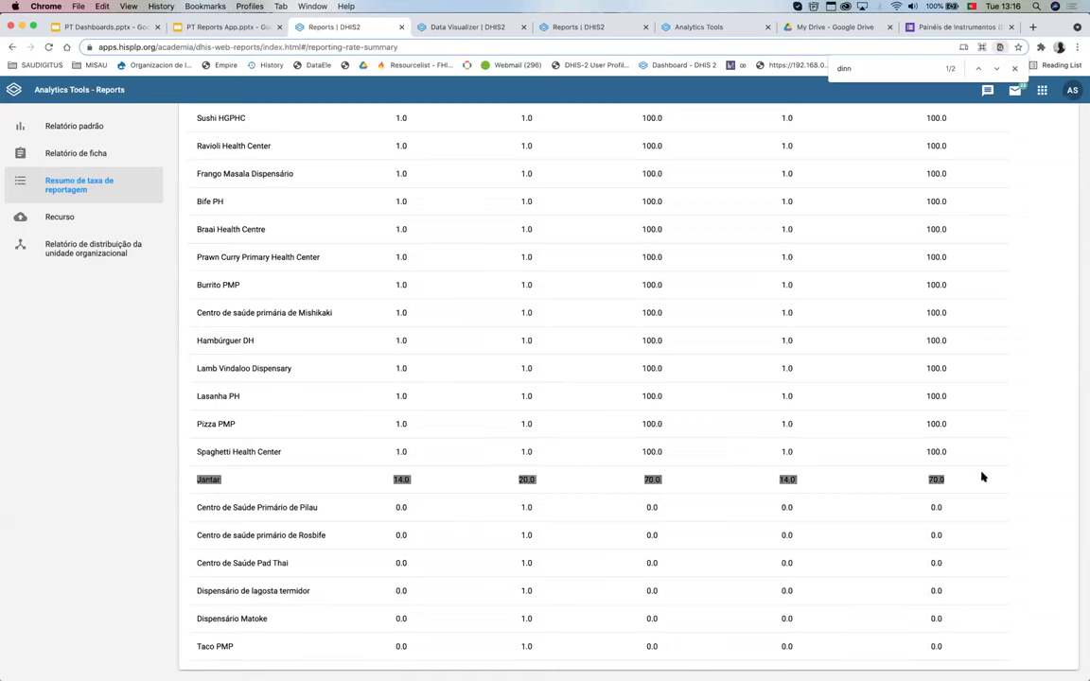
left_click_drag(955, 479, 173, 478)
Step: Compare the Jantar row with the column headings and facility rows above it, and highlight the whole row again
scroll(277, 445, "up", 2)
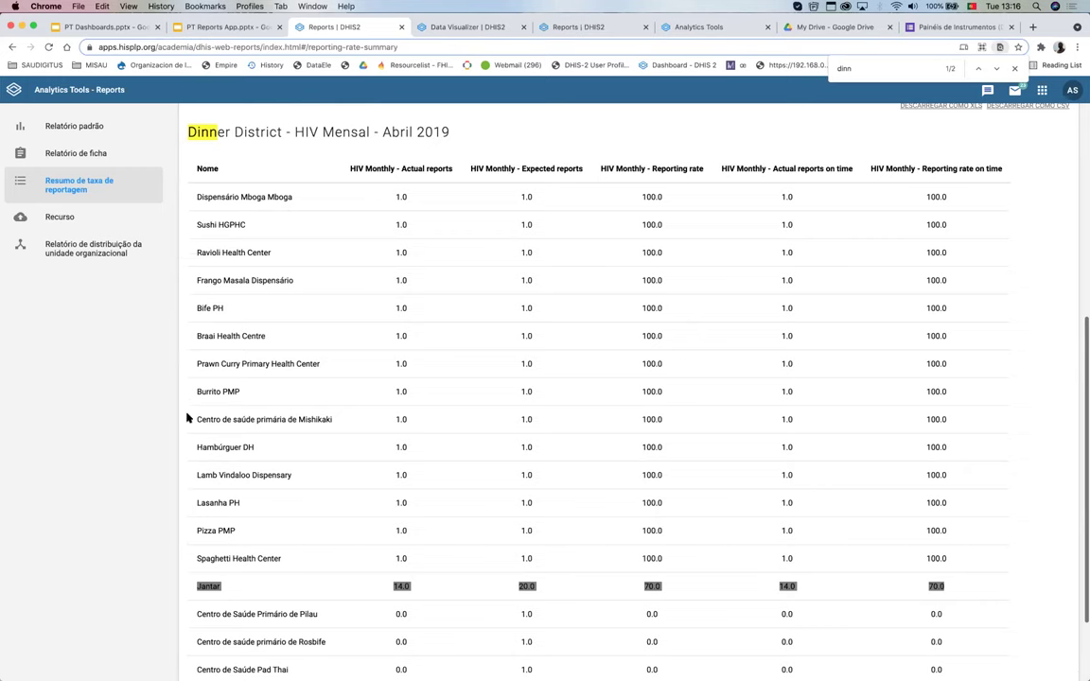
scroll(451, 477, "down", 2)
left_click(409, 481)
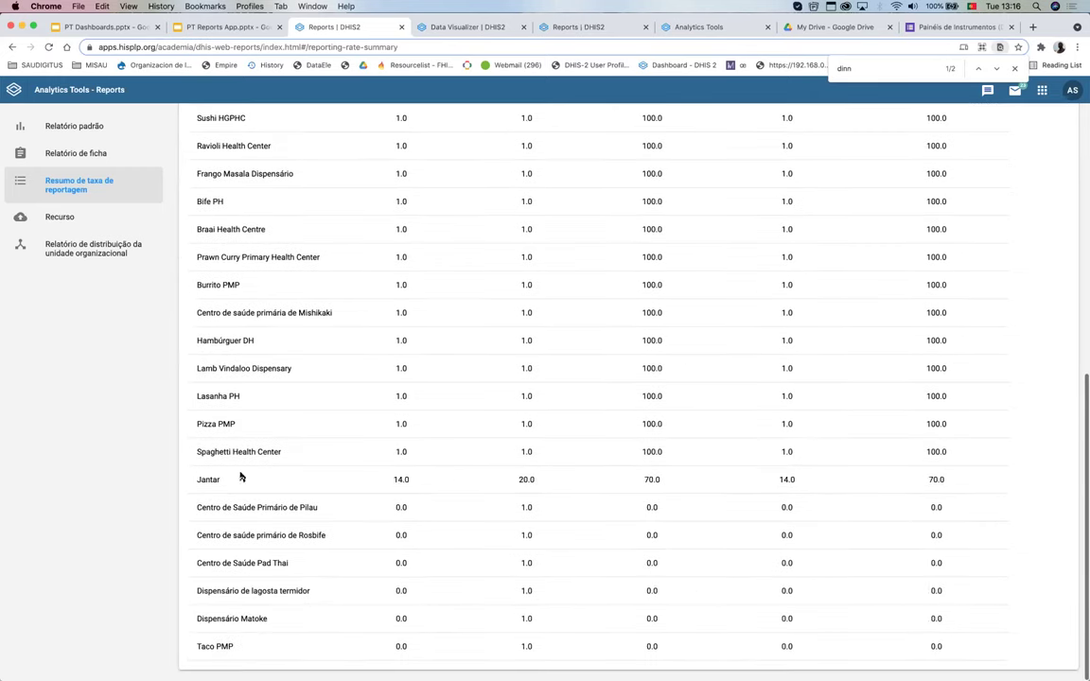
left_click_drag(198, 480, 981, 485)
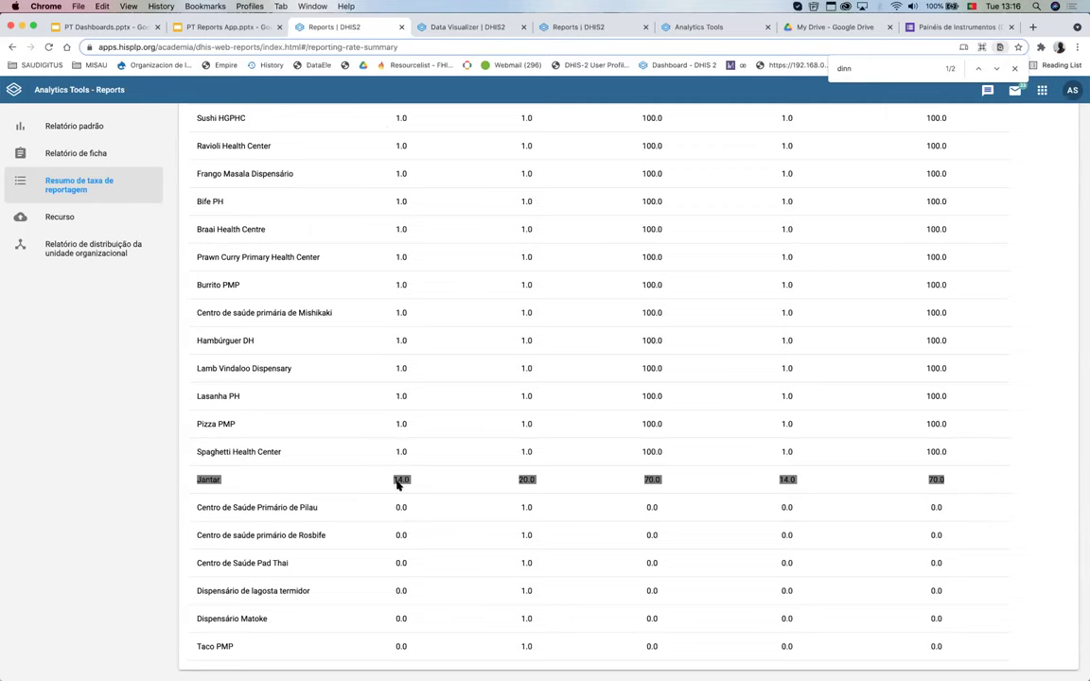
Step: Highlight the actual and expected report values in the Jantar district row
scroll(412, 419, "up", 5)
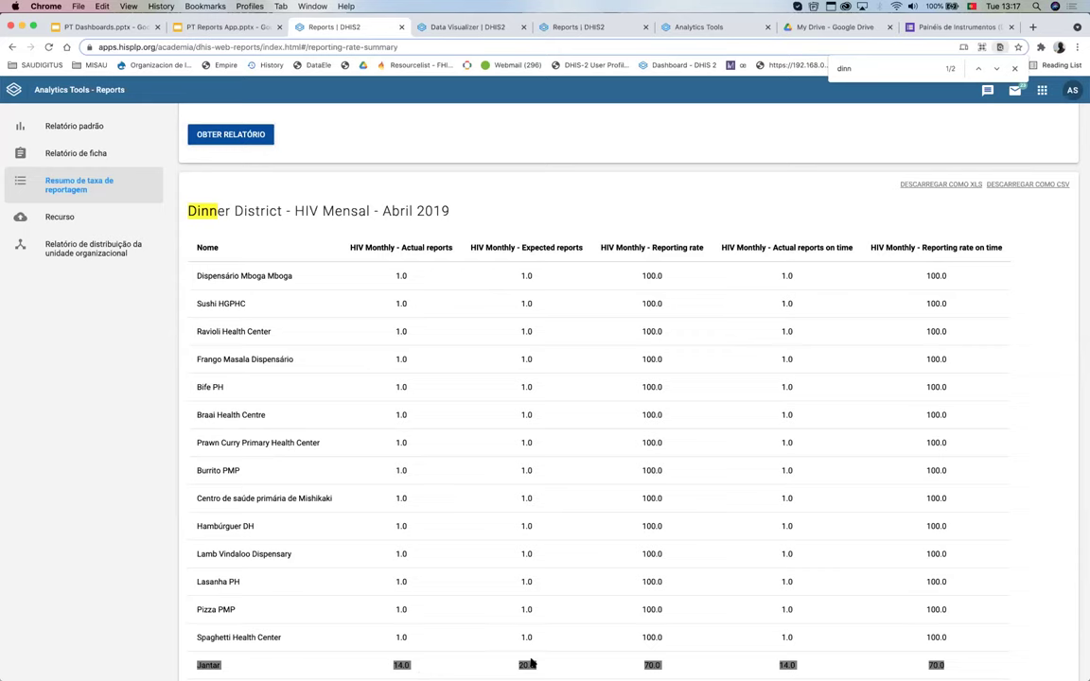
left_click_drag(527, 664, 396, 572)
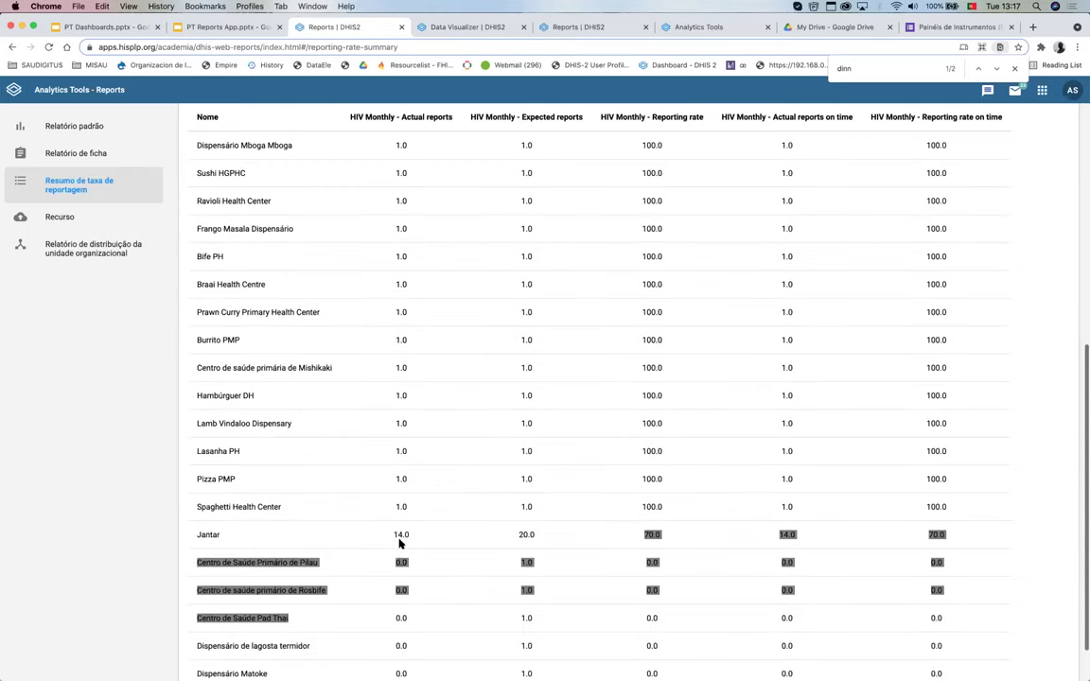
double_click(401, 535)
left_click(553, 532, "shift")
left_click(479, 525)
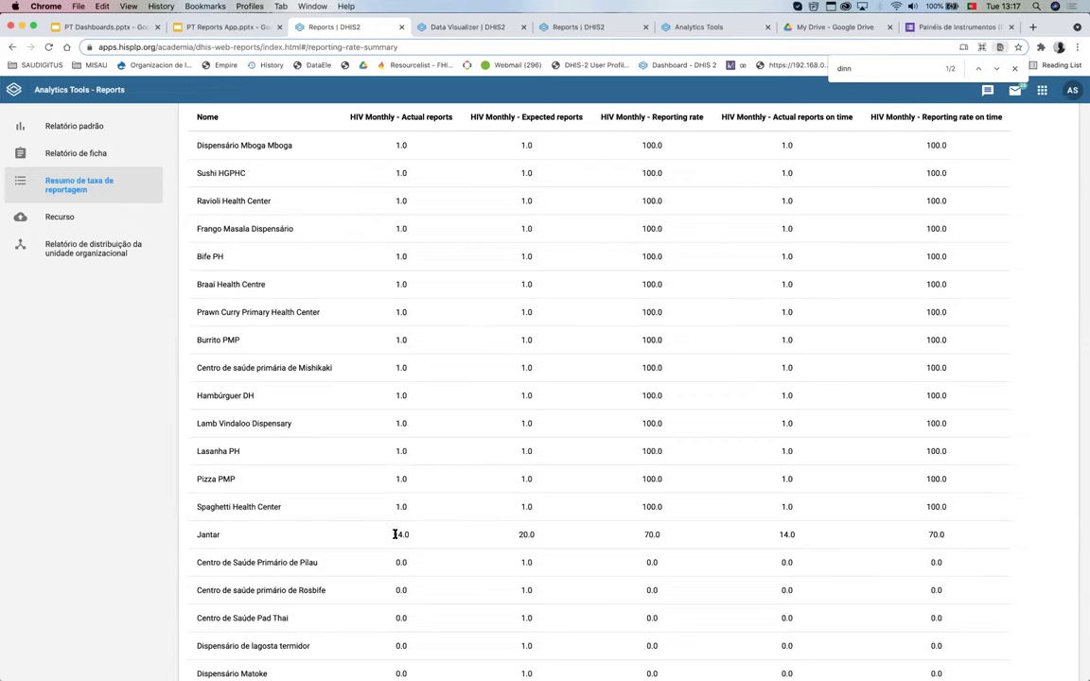
double_click(521, 533)
left_click(543, 537)
Step: Highlight the reporting rate, on-time reports and on-time reporting rate values in the Jantar district row
scroll(543, 537, "up", 3)
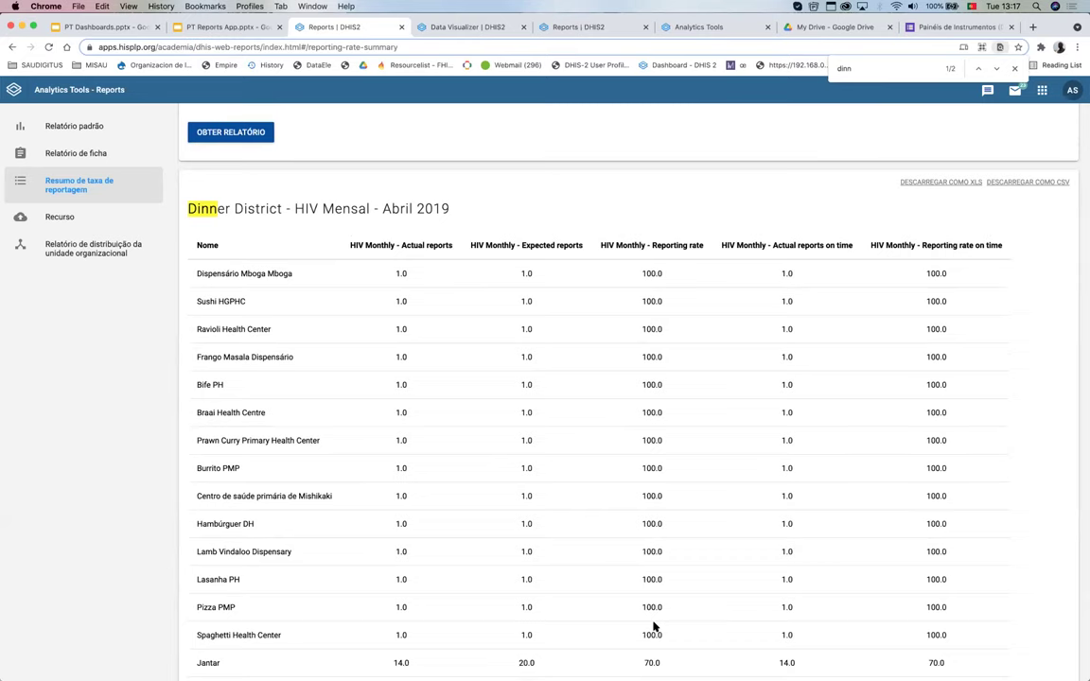
left_click_drag(643, 662, 687, 662)
left_click_drag(779, 664, 807, 541)
scroll(807, 541, "up", 3)
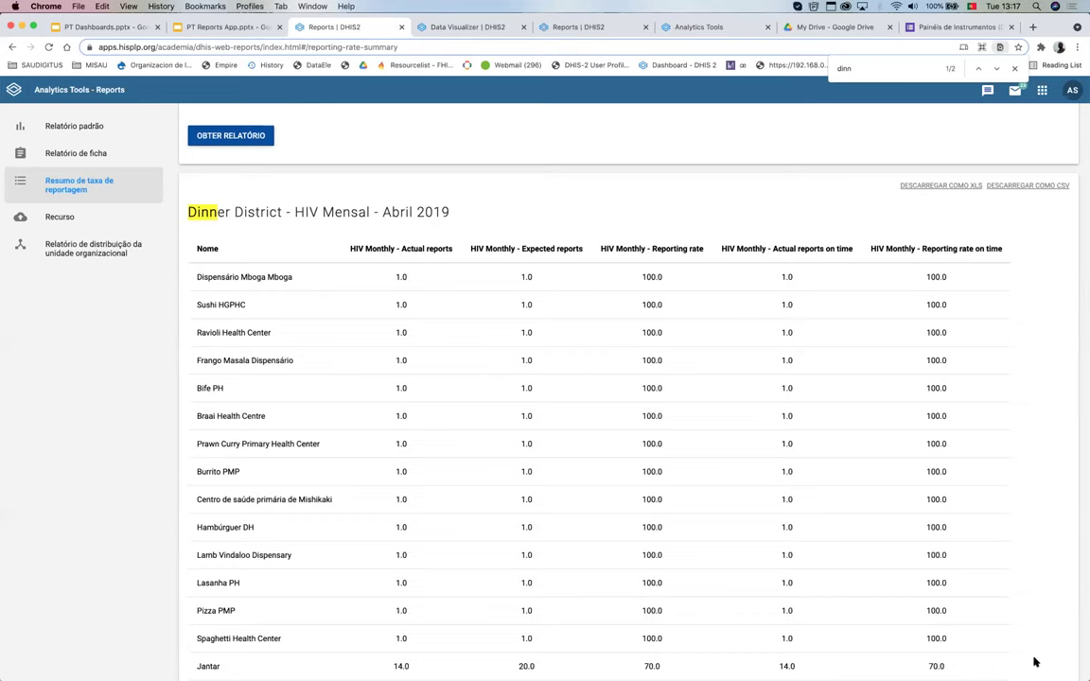
scroll(1035, 662, "down", 1)
double_click(933, 661)
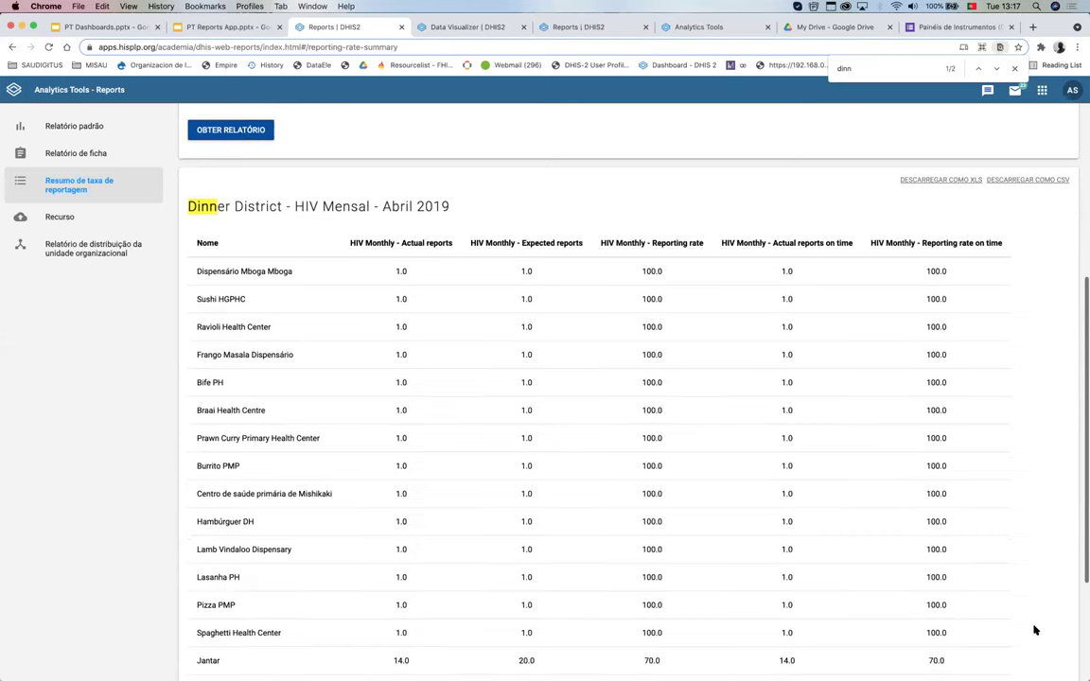
Step: Compare the facilities listed below the Jantar row with those above it
scroll(1034, 630, "down", 5)
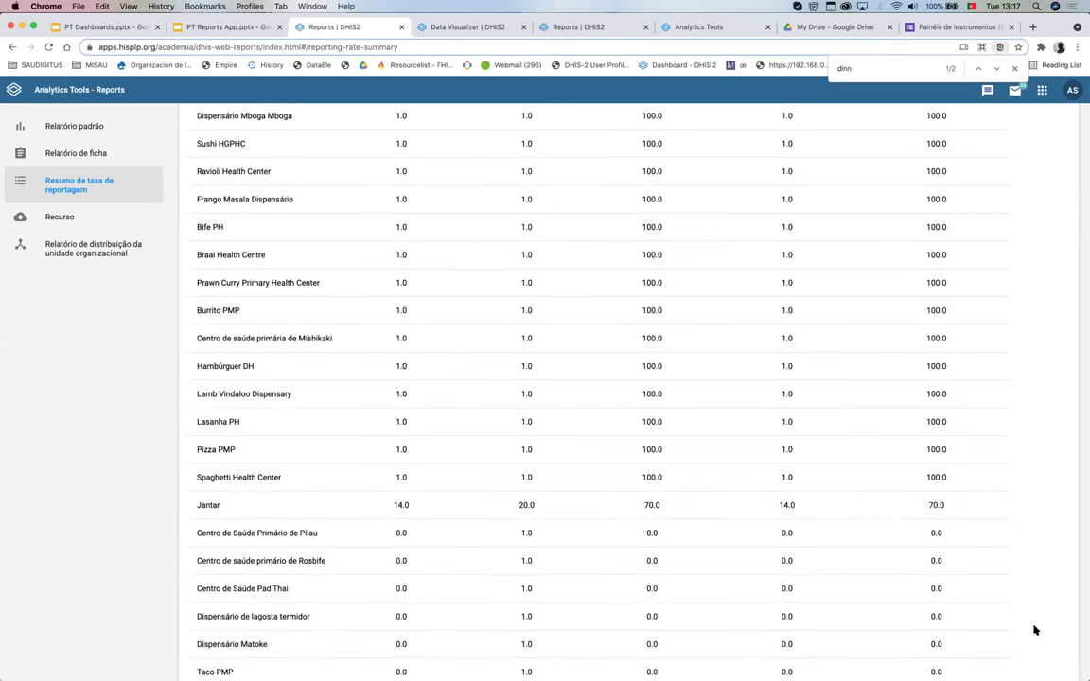
scroll(1035, 630, "down", 1)
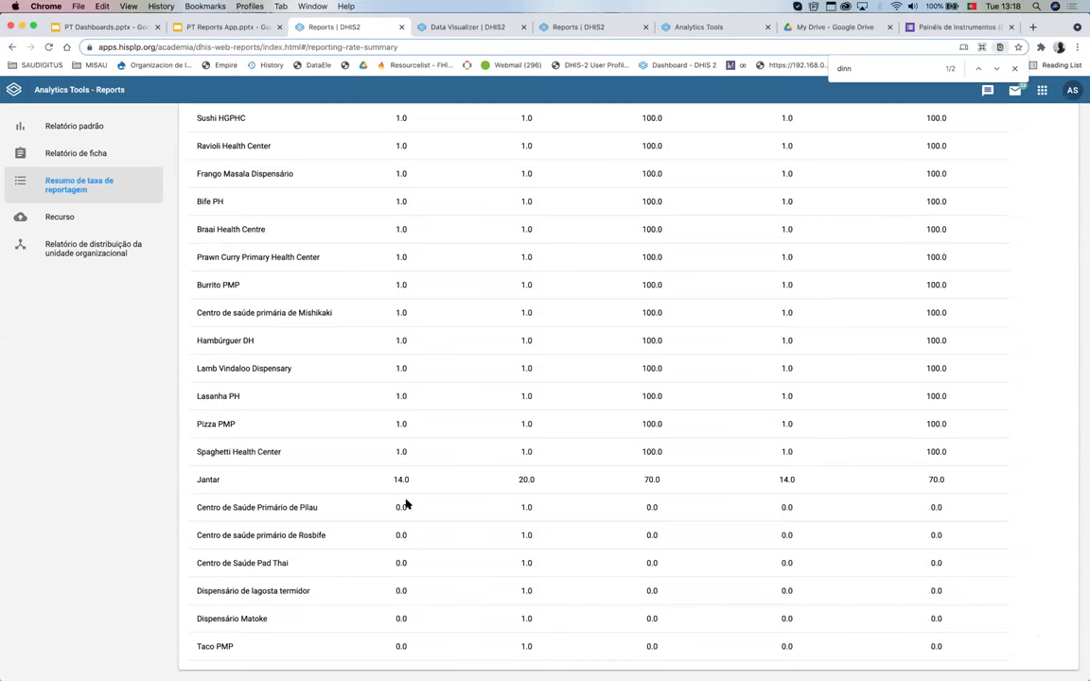
scroll(399, 504, "up", 4)
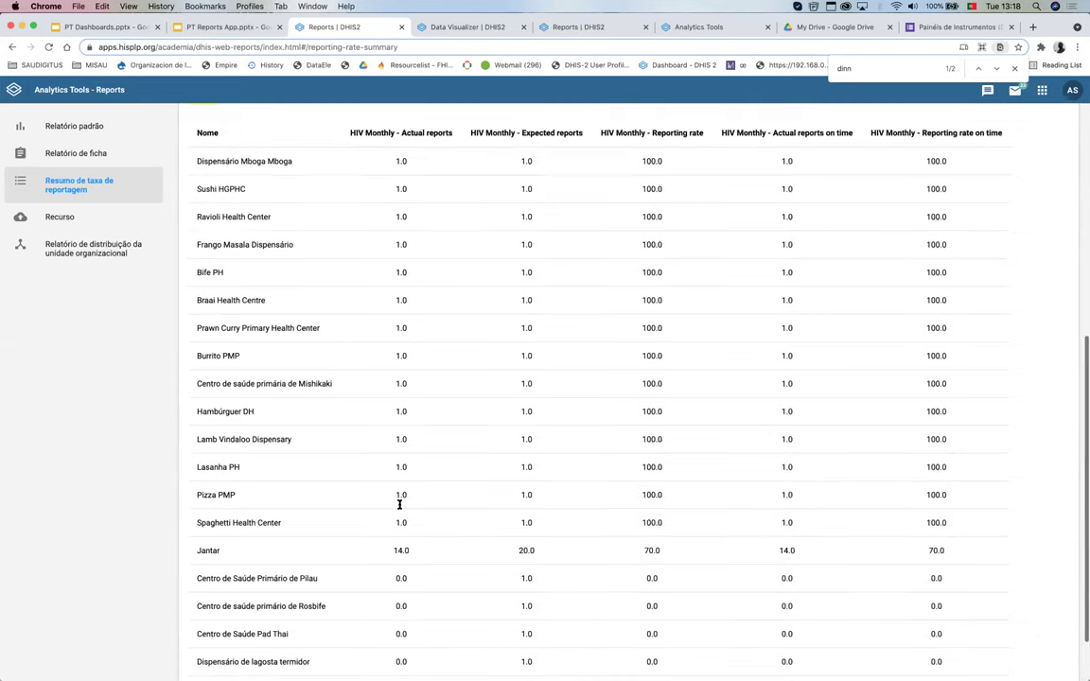
scroll(399, 504, "down", 4)
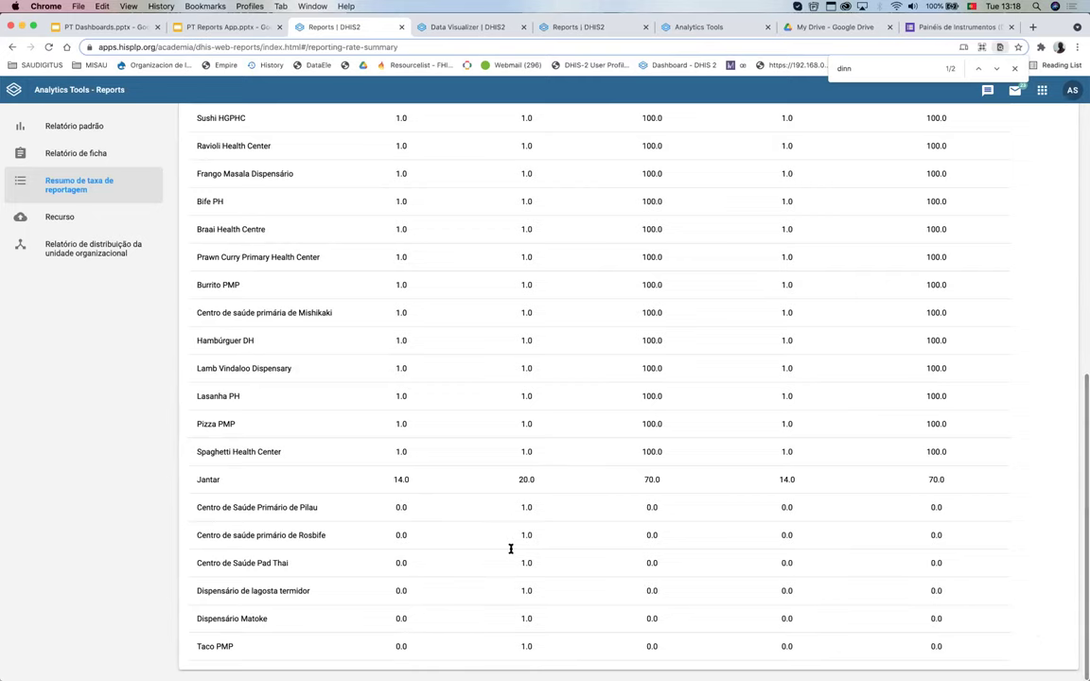
Step: Review the Jantar row across all reporting columns, highlight its name, and close the page search
scroll(510, 549, "up", 3)
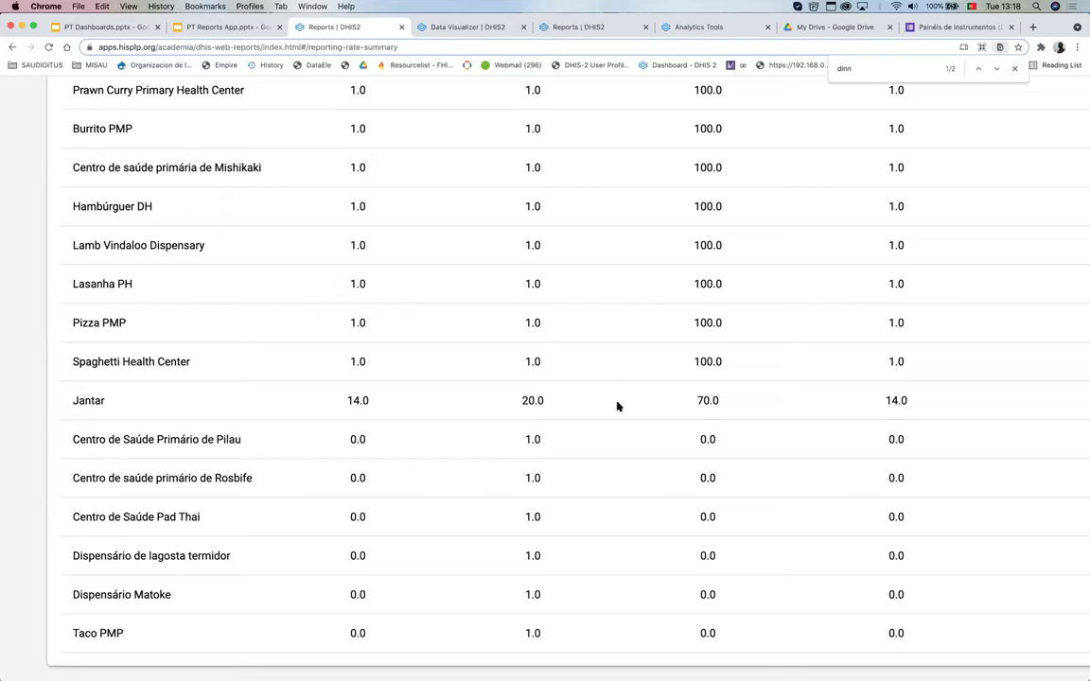
scroll(627, 404, "right", 5)
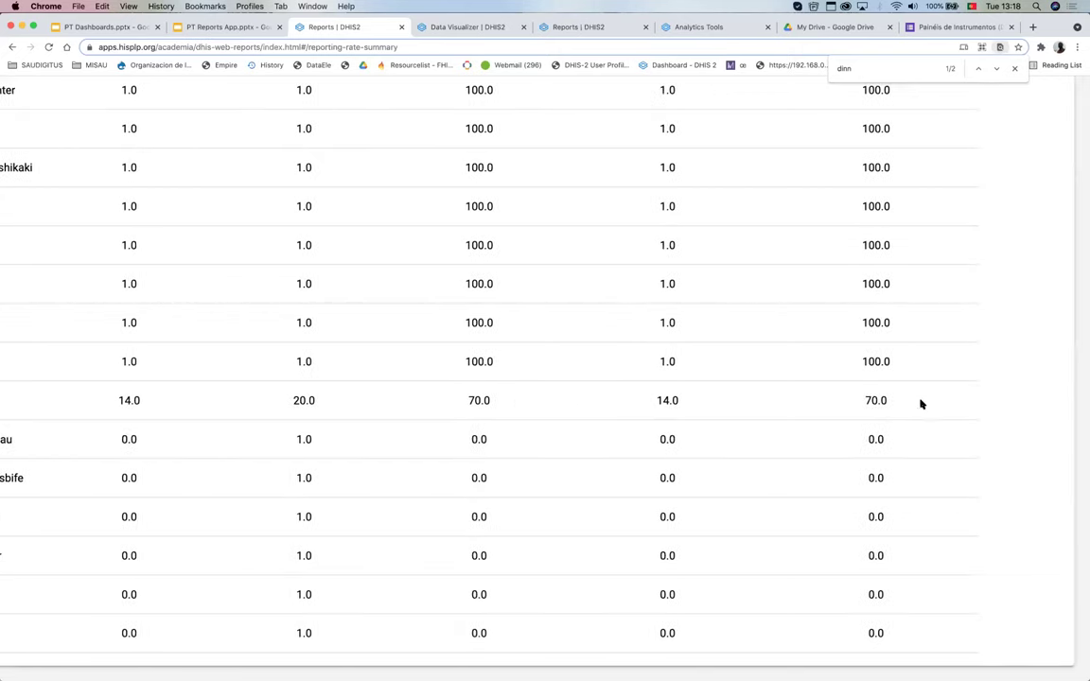
scroll(214, 395, "left", 8)
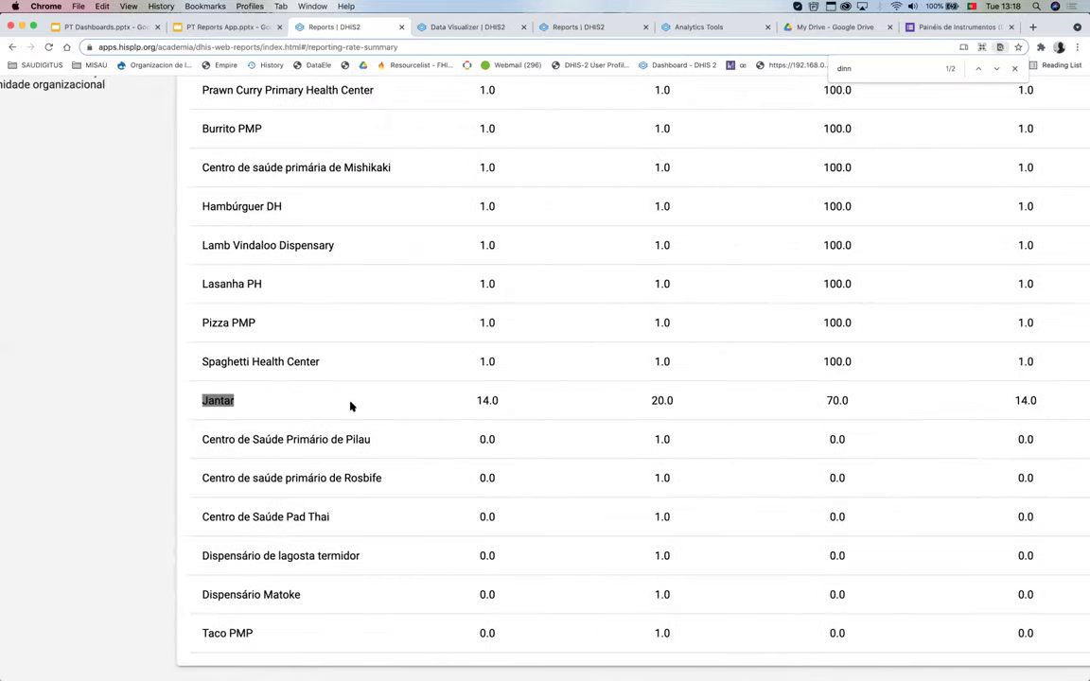
left_click(350, 406)
left_click(1014, 68)
Step: Generate the HIV Mensal reporting rate summary for Região Alimentar for Abril 2019
scroll(617, 378, "up", 4)
scroll(617, 379, "up", 10)
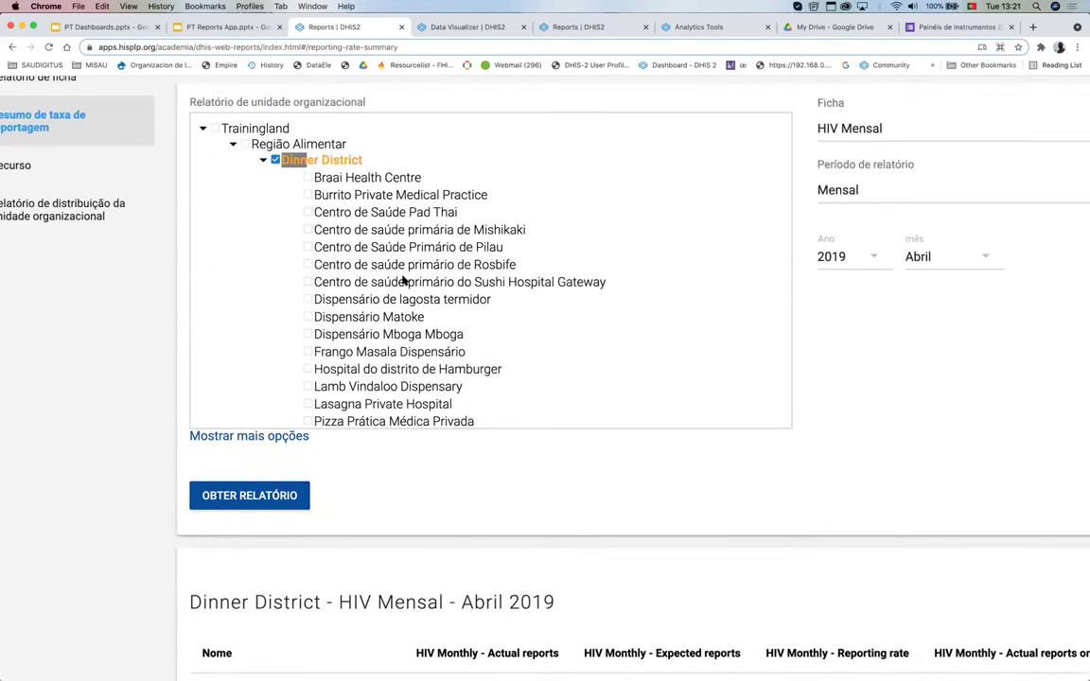
scroll(402, 281, "up", 2)
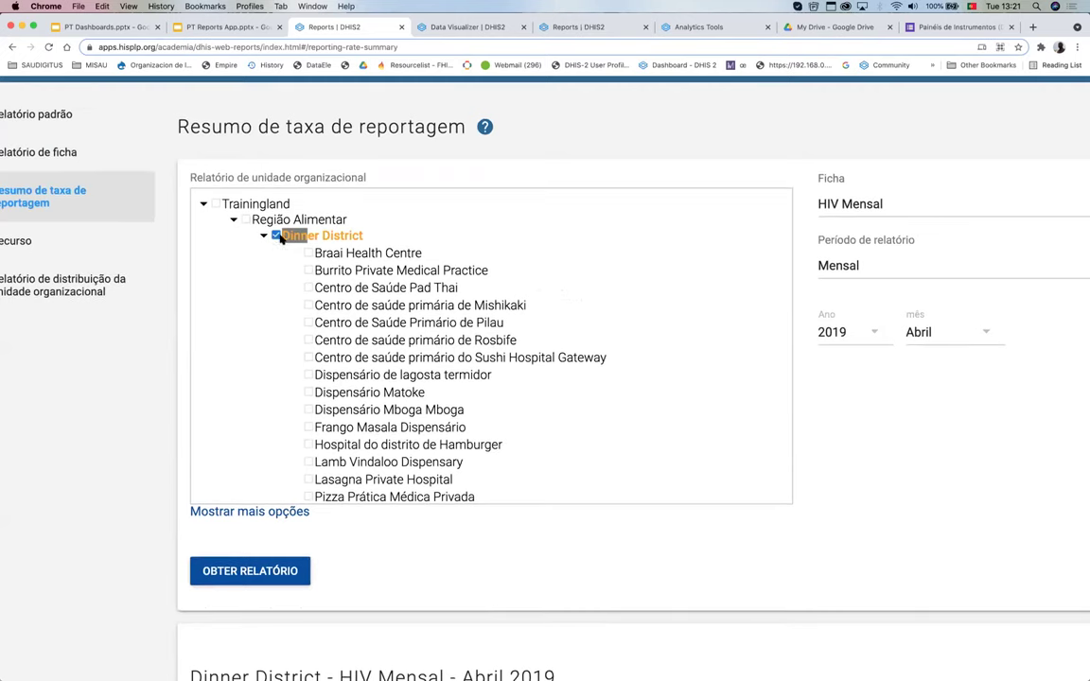
scroll(423, 285, "down", 1)
left_click(423, 284)
scroll(253, 219, "up", 1)
left_click(245, 219)
left_click(234, 220)
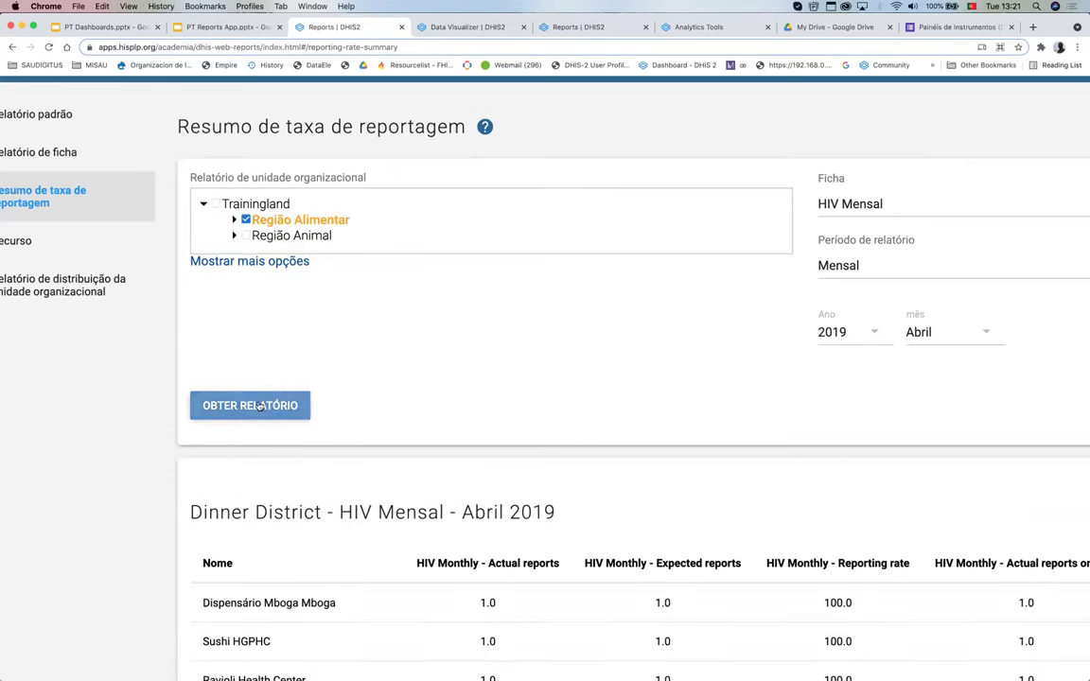
left_click(258, 405)
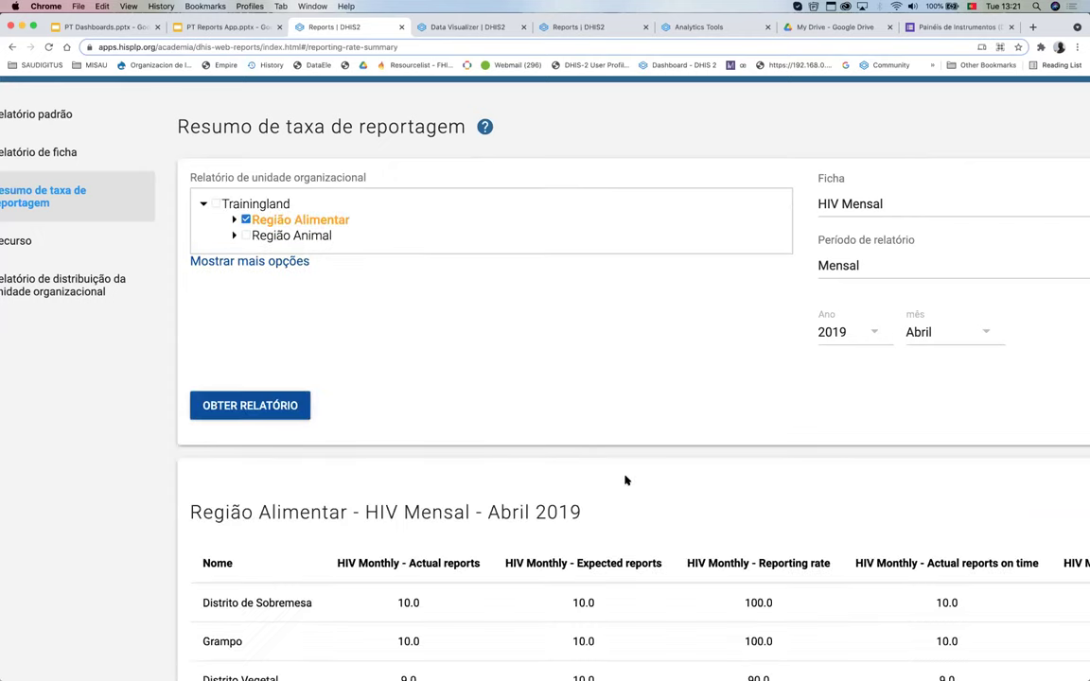
Step: Compare the actual, expected and on-time reporting figures of the districts listed in the Região Alimentar summary
scroll(624, 480, "down", 5)
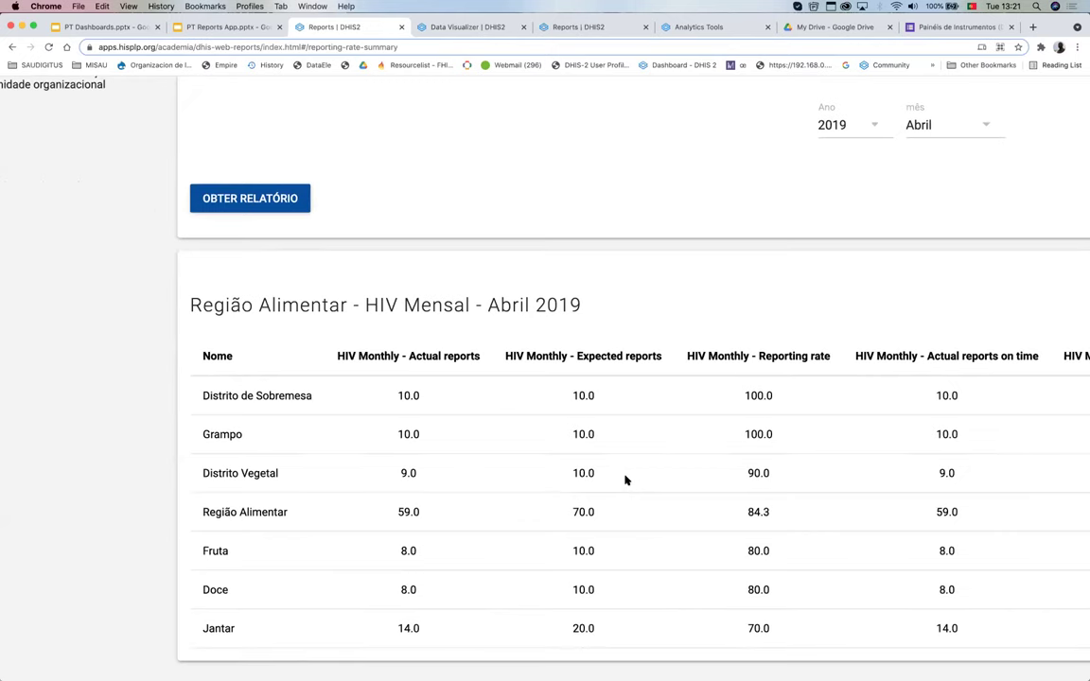
scroll(625, 480, "right", 7)
scroll(625, 480, "left", 5)
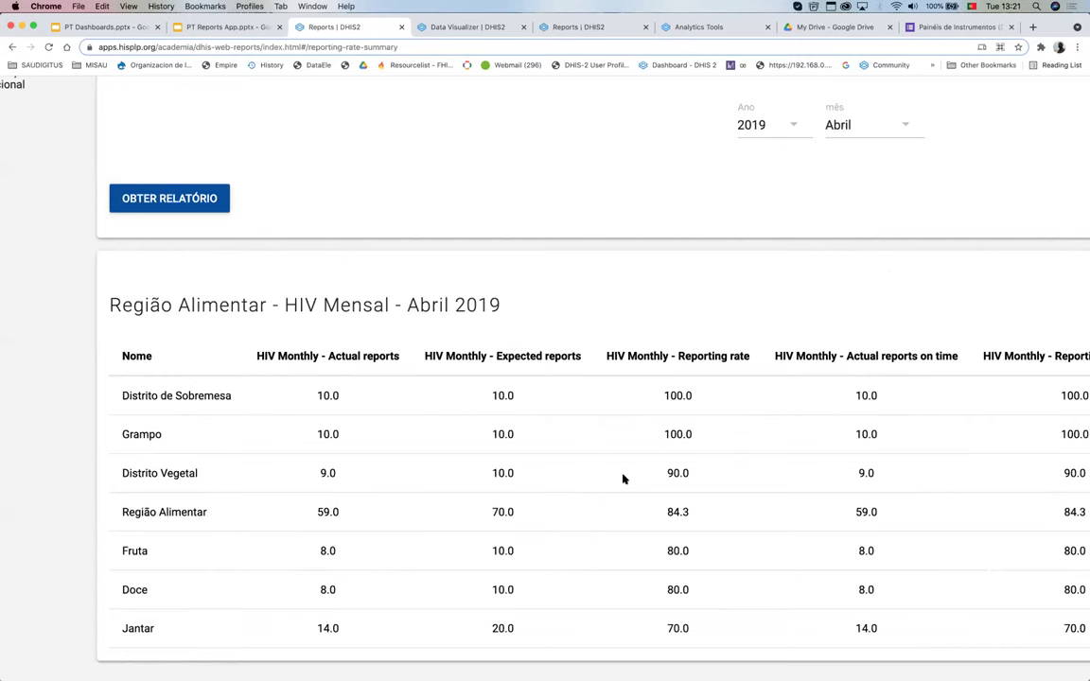
scroll(623, 478, "right", 4)
scroll(622, 479, "left", 4)
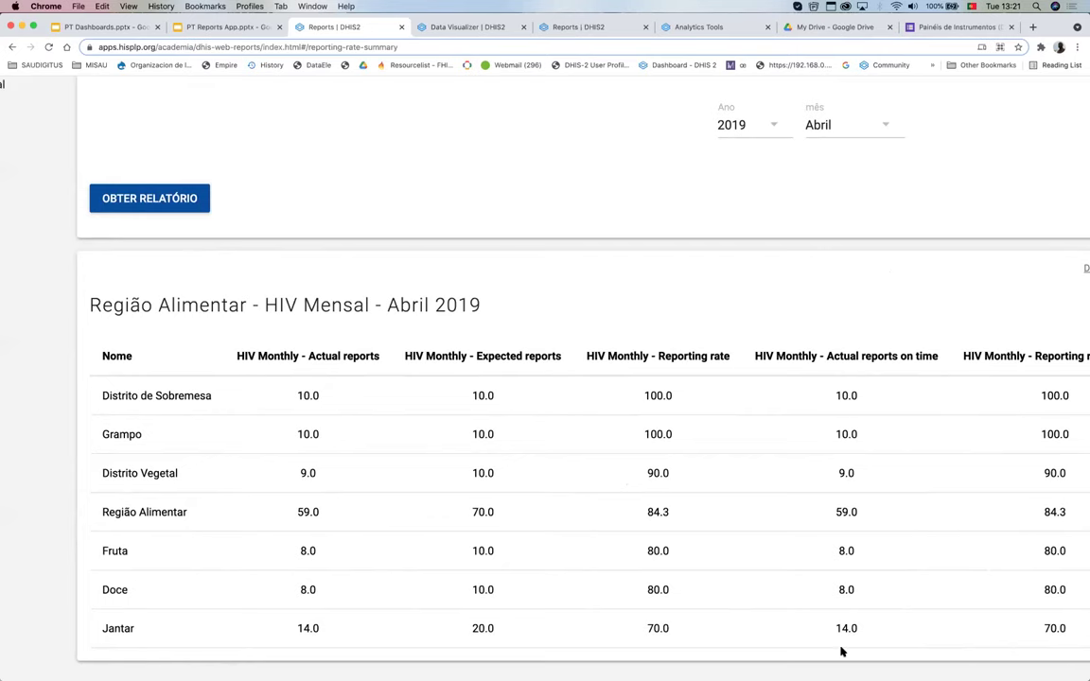
scroll(833, 651, "right", 4)
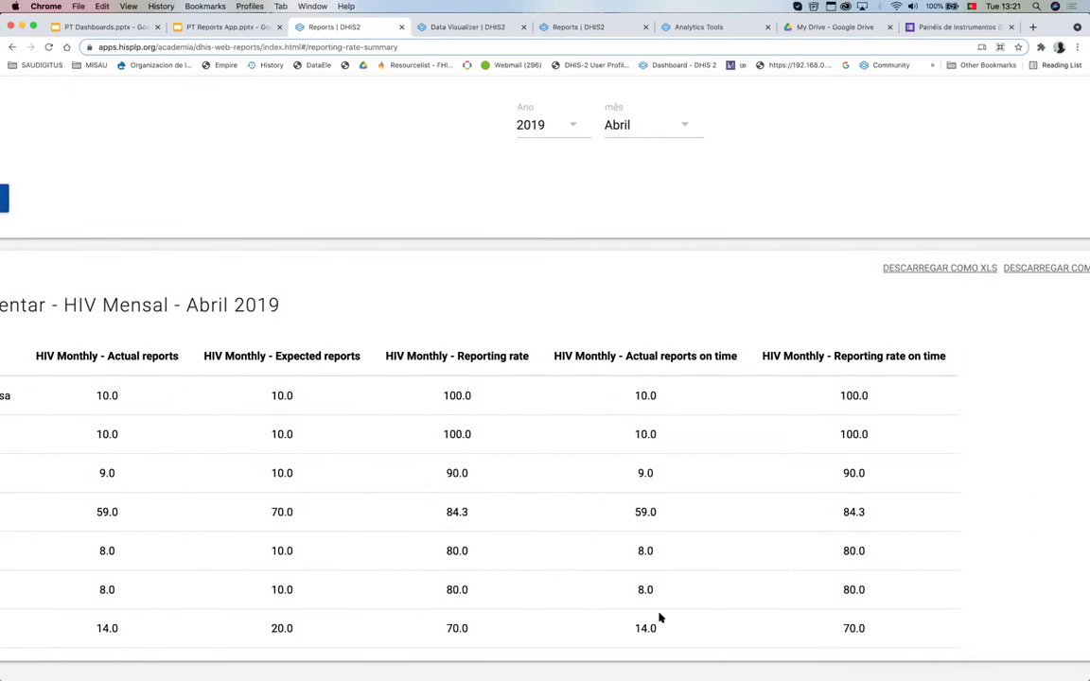
scroll(374, 608, "left", 5)
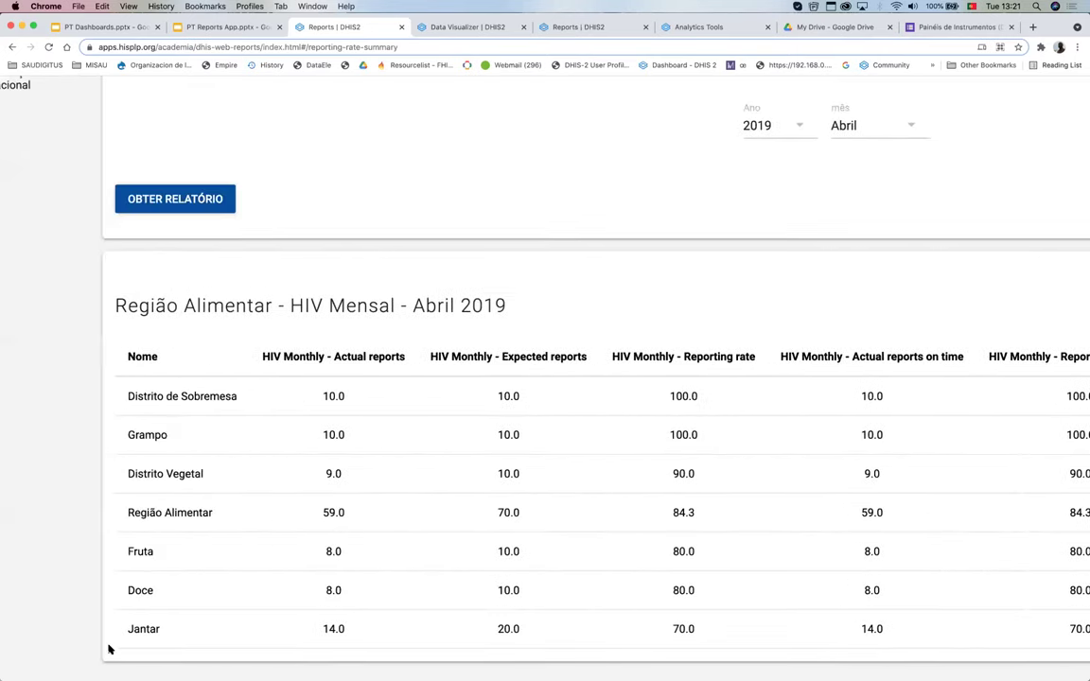
key("super+minus")
key("super+minus")
right_click(109, 649)
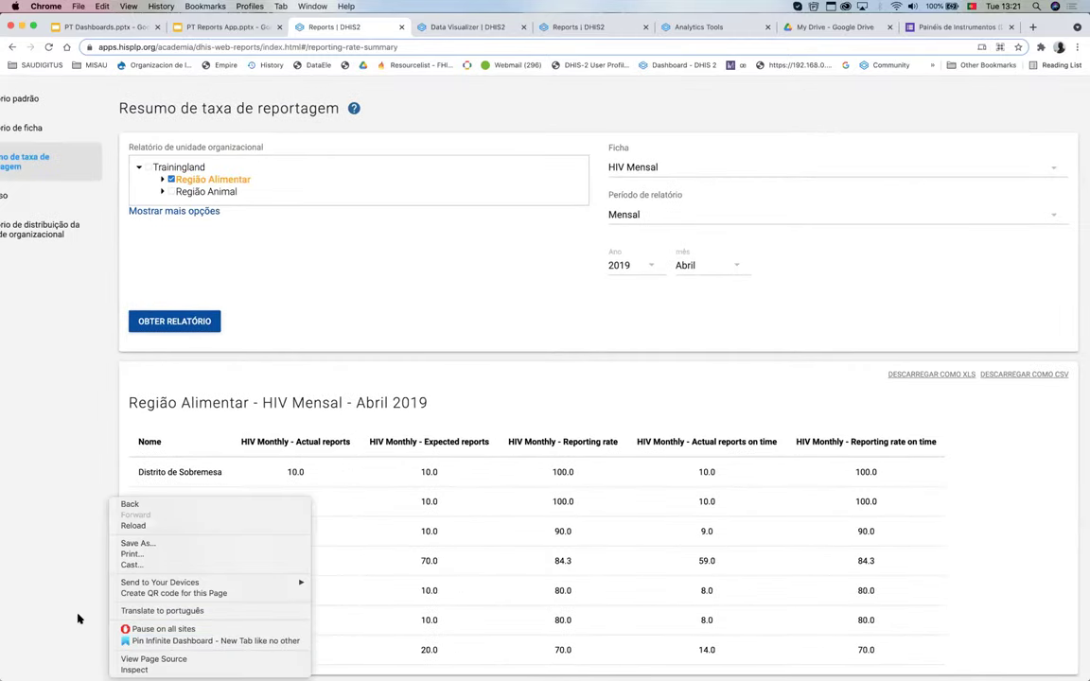
left_click(81, 615)
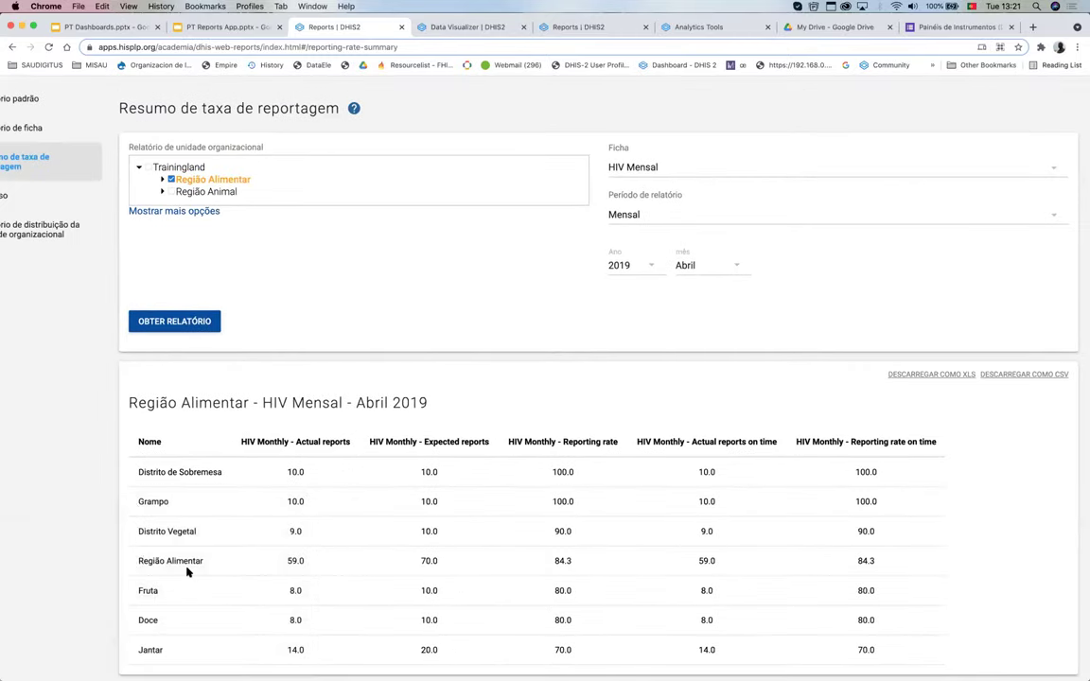
scroll(188, 571, "up", 3)
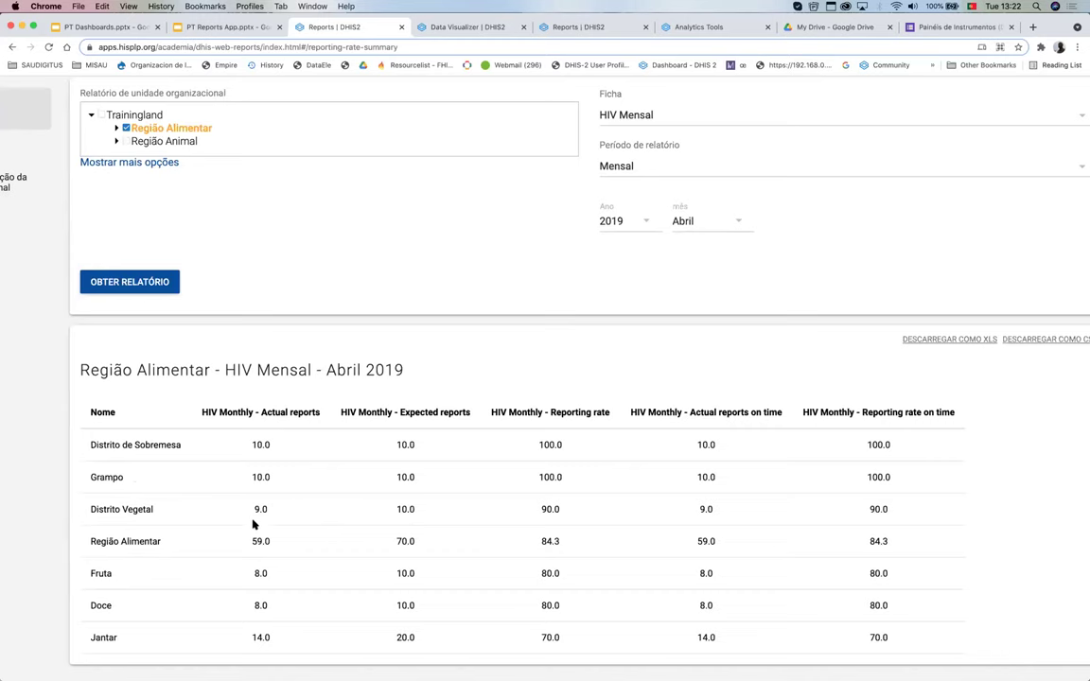
Step: Highlight the Distrito Vegetal row and the on-time reporting rate in the Região Alimentar row
left_click_drag(91, 509, 966, 511)
left_click(979, 510)
left_click_drag(871, 538, 980, 542)
left_click(979, 542)
scroll(980, 542, "down", 3)
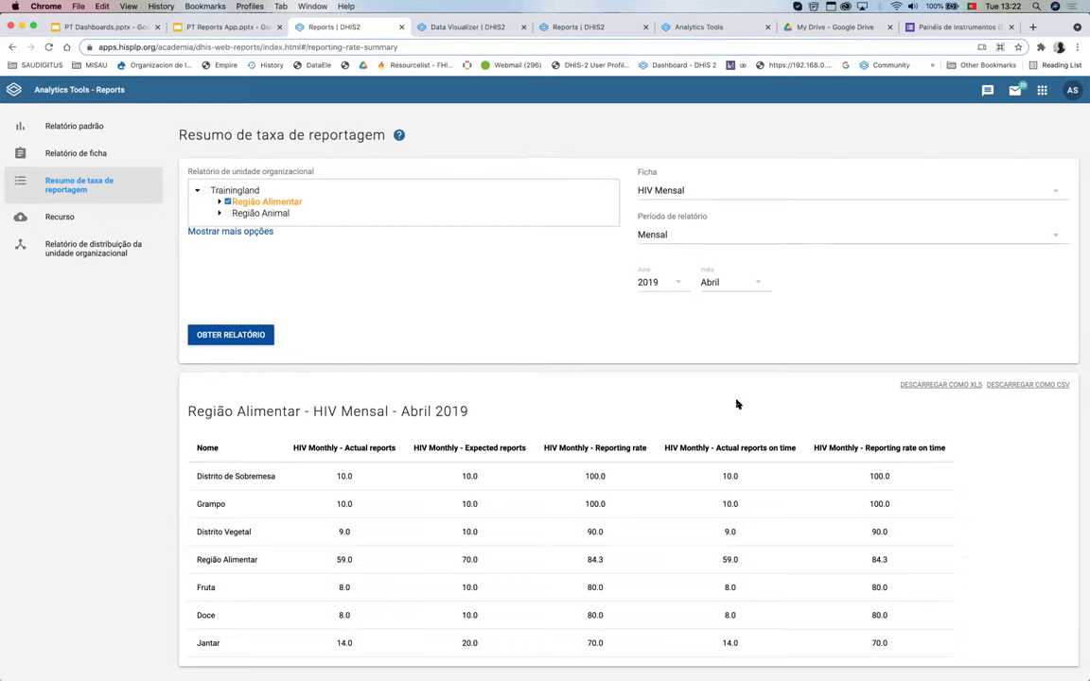
Step: Examine the summary's XLS and CSV download options, and open the Recurso list
scroll(952, 386, "up", 3)
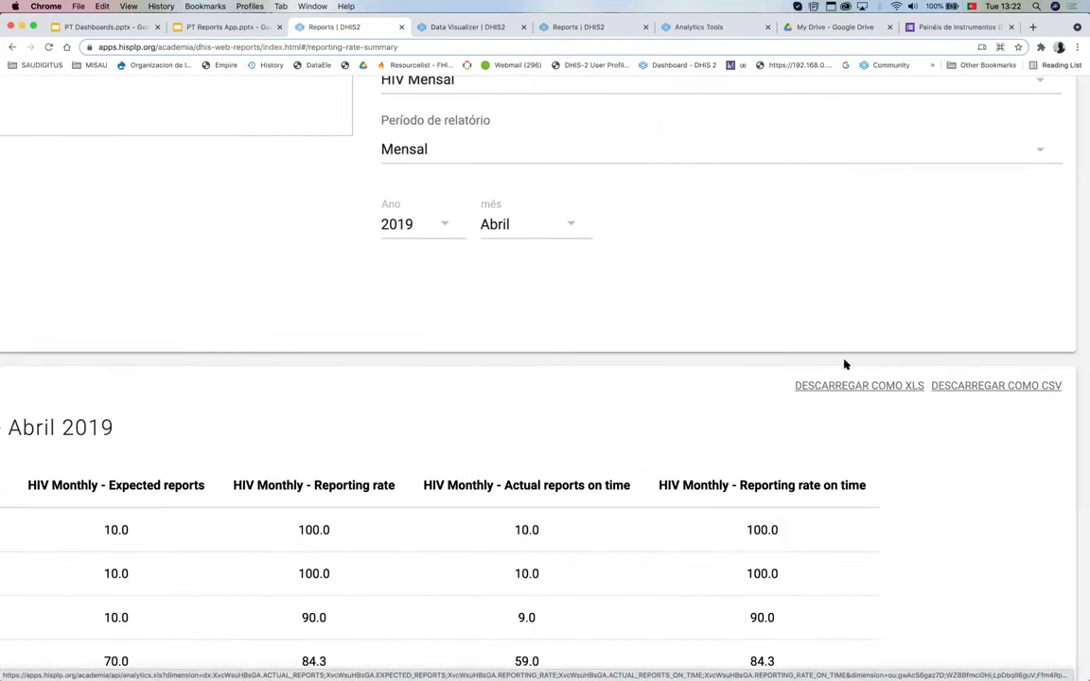
scroll(740, 586, "down", 3)
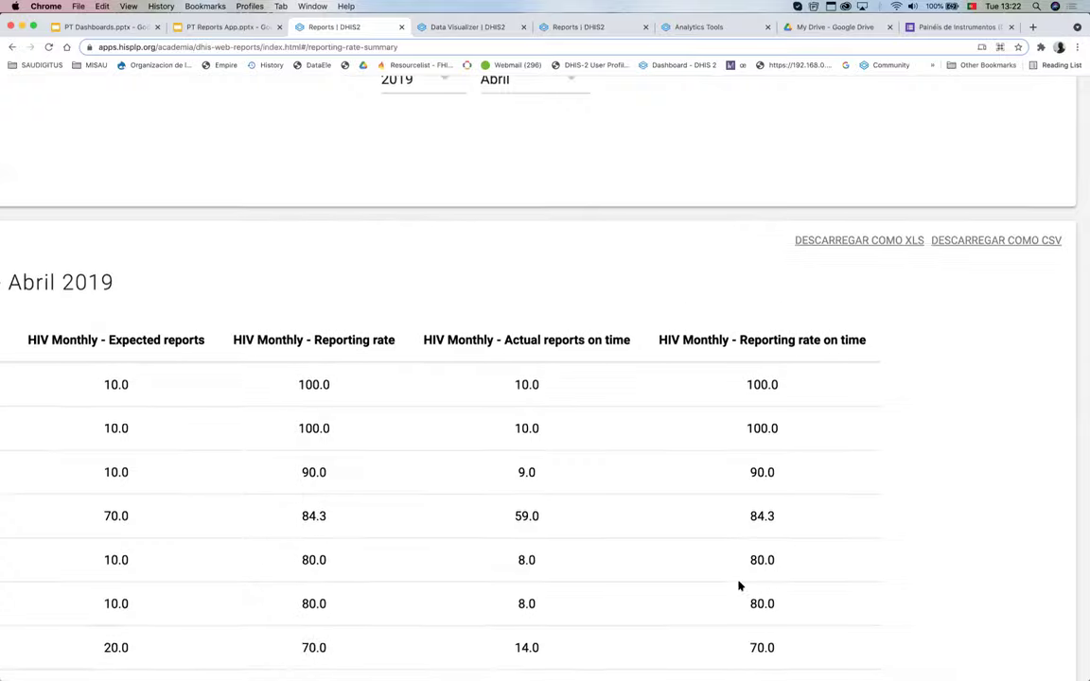
scroll(740, 586, "left", 5)
scroll(739, 586, "right", 5)
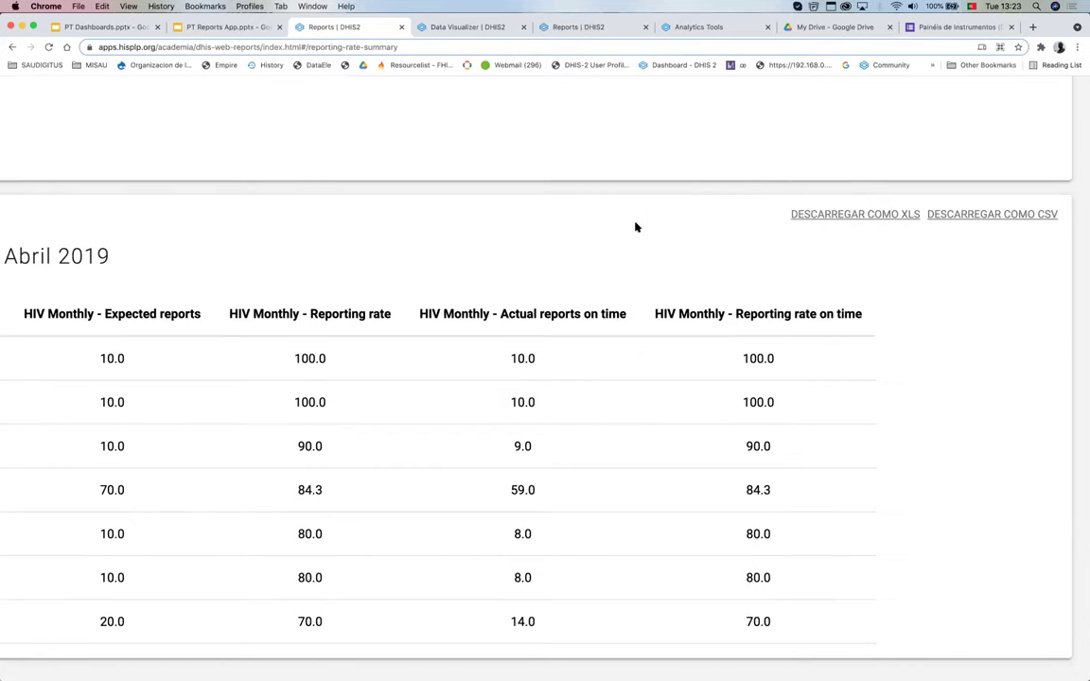
scroll(635, 227, "down", 5)
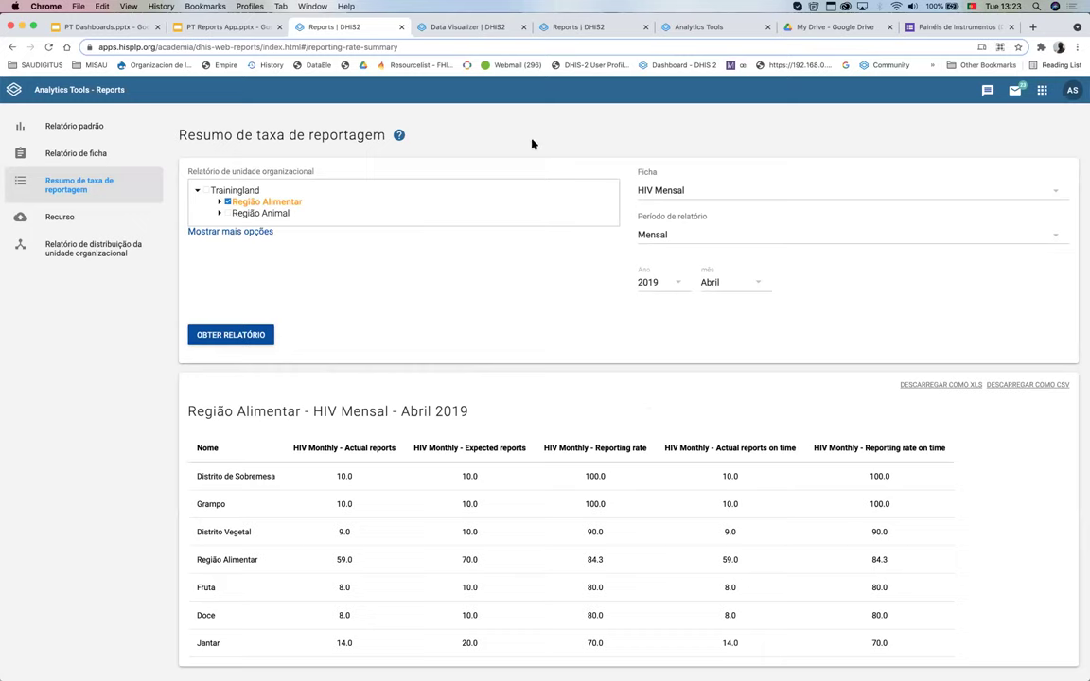
left_click(86, 217)
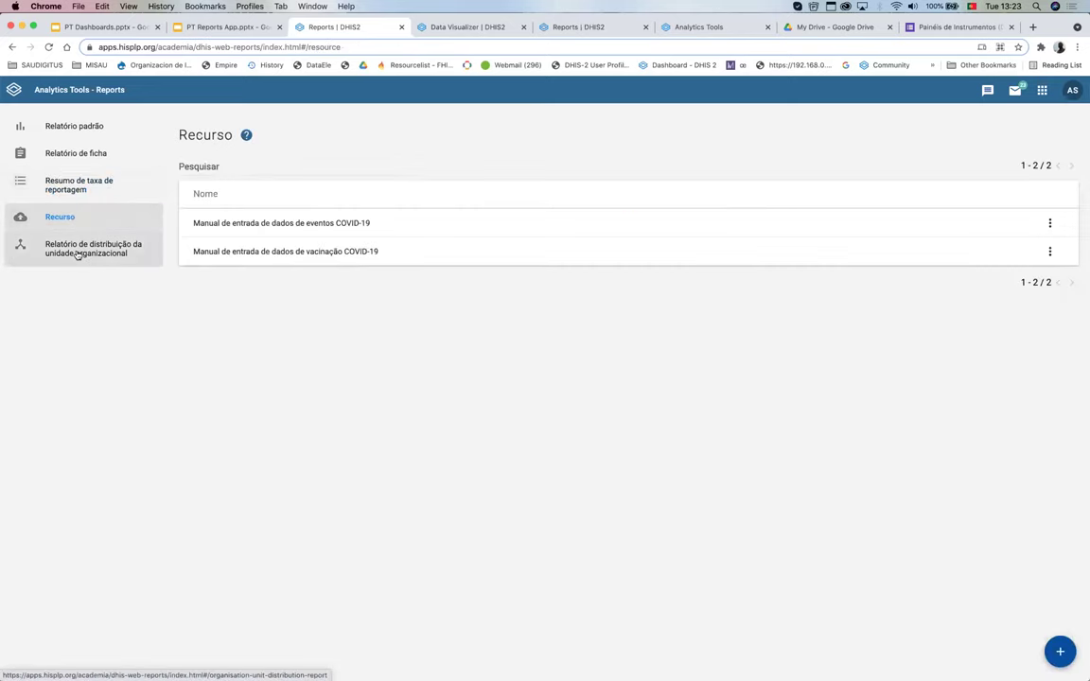
Step: Generate the organisation unit distribution report for Região Alimentar with the Urbano Rural group set
left_click(110, 250)
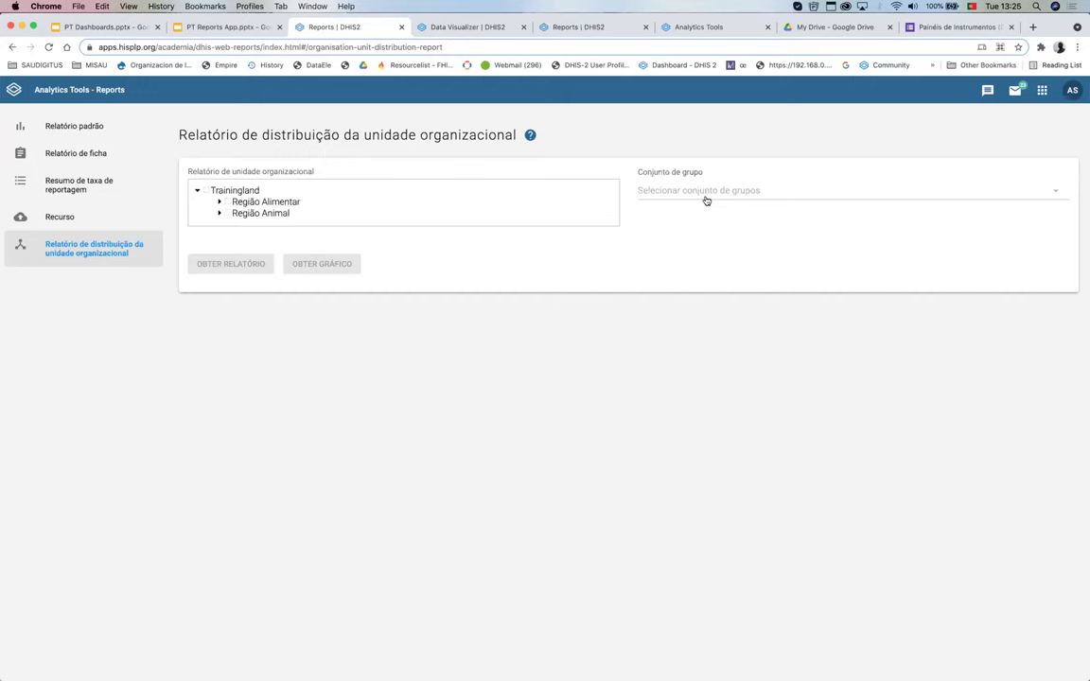
left_click(704, 190)
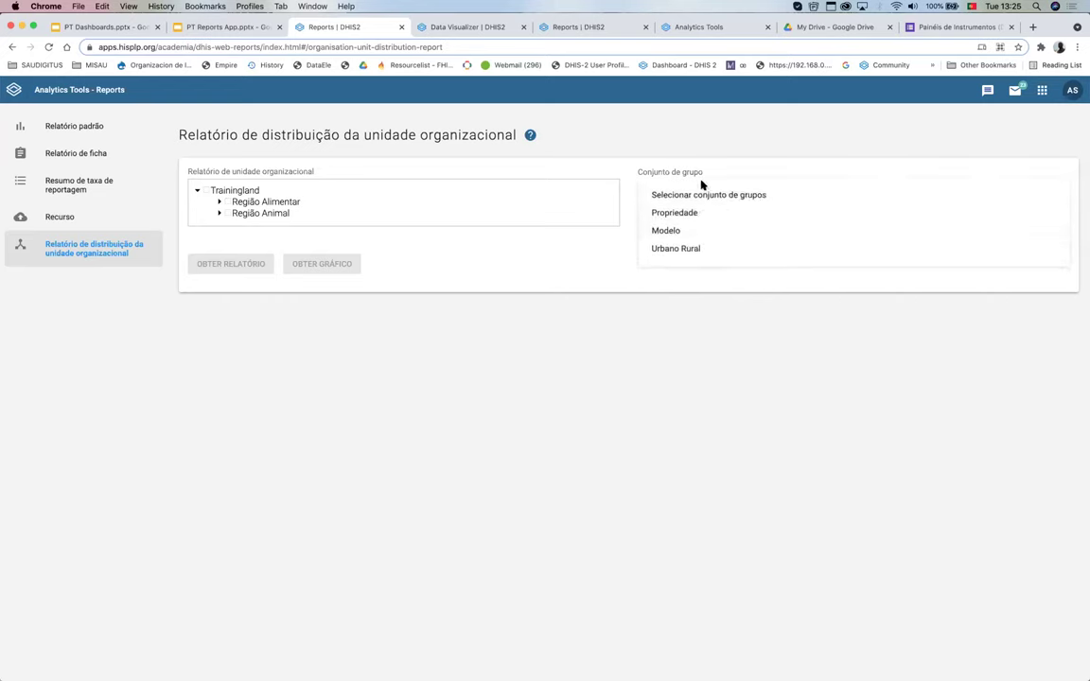
left_click(680, 250)
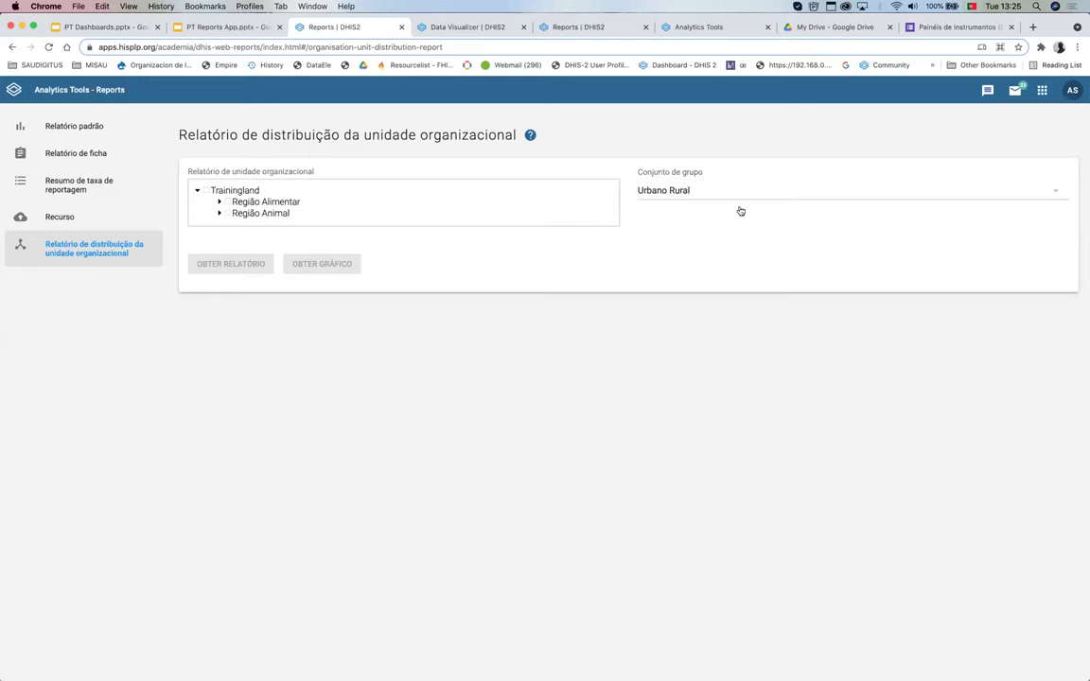
left_click(228, 203)
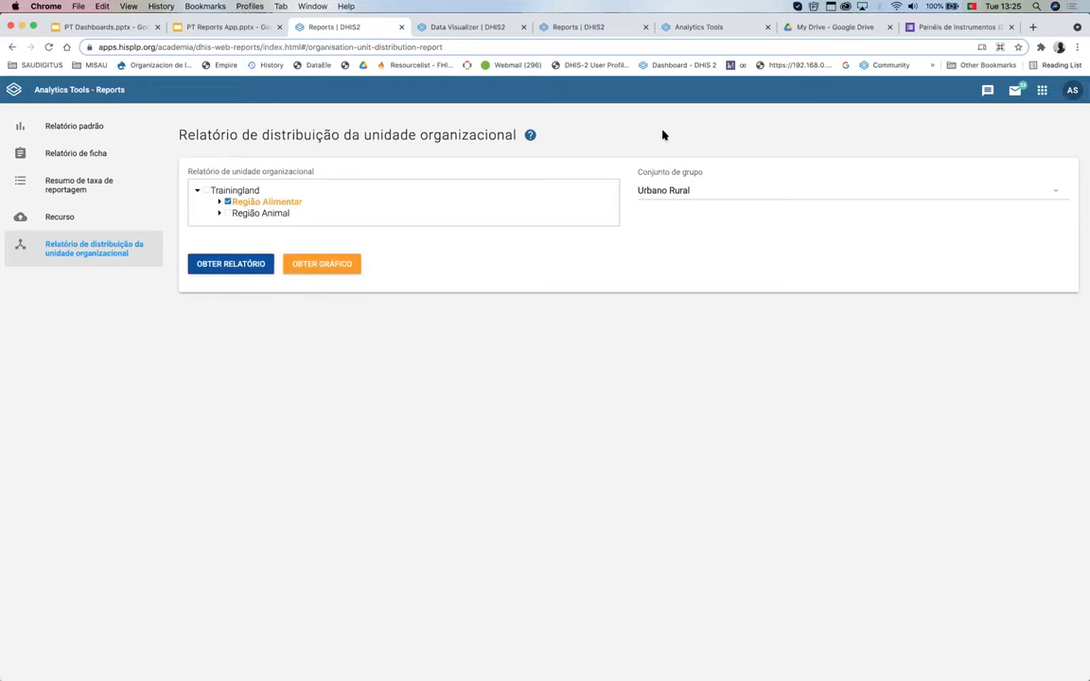
left_click(227, 260)
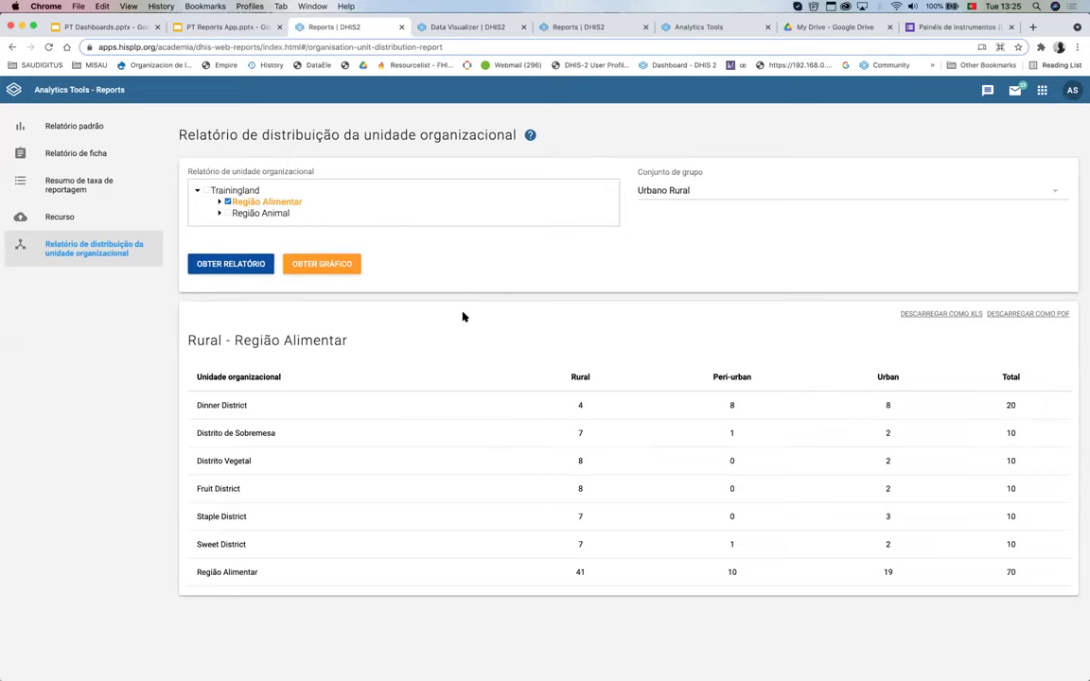
Step: Highlight the Rural, Peri-urban and Urban column headings and the Região Alimentar row label in the distribution report
double_click(580, 376)
left_click(596, 386)
left_click_drag(195, 574, 292, 574)
left_click(641, 460)
double_click(755, 381)
left_click(755, 379)
left_click_drag(713, 377, 762, 378)
left_click_drag(878, 376, 905, 379)
Step: Highlight the whole distribution table, the Região Alimentar row label and that row's total
left_click_drag(187, 340, 1085, 627)
left_click(1072, 594)
left_click_drag(1073, 592, 579, 584)
left_click(184, 311)
left_click(580, 590)
left_click_drag(196, 572, 280, 578)
left_click(201, 578)
left_click_drag(1003, 571, 1031, 570)
Step: Generate the Urbano Rural distribution chart and check the counts of its Rural, Peri-urban and Urban categories
left_click(314, 265)
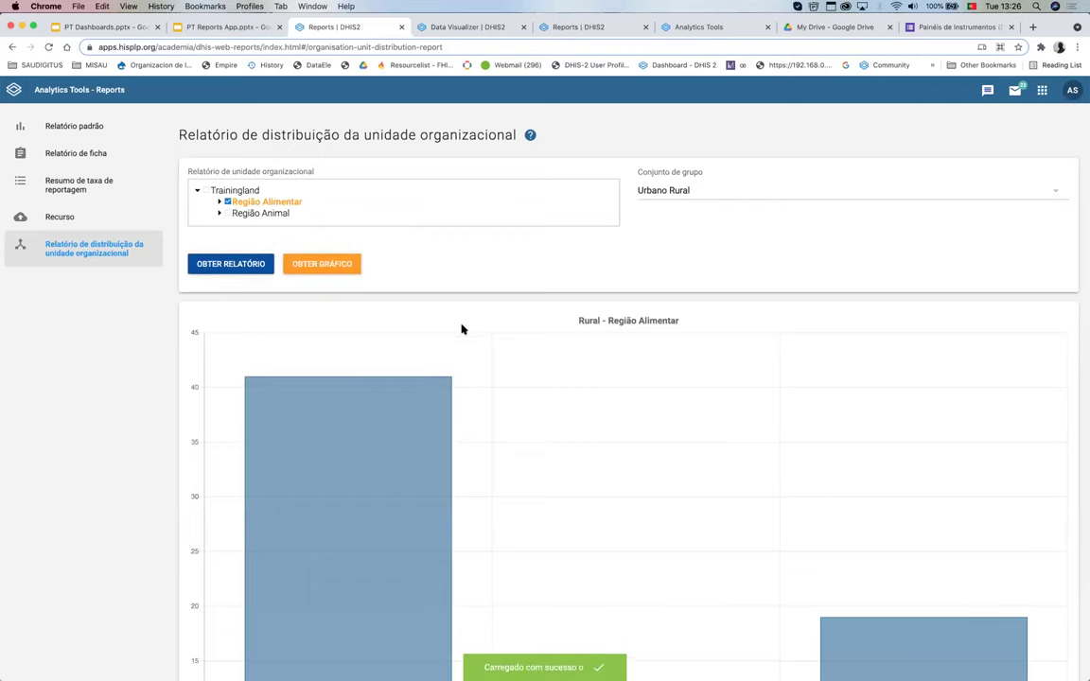
scroll(194, 418, "down", 3)
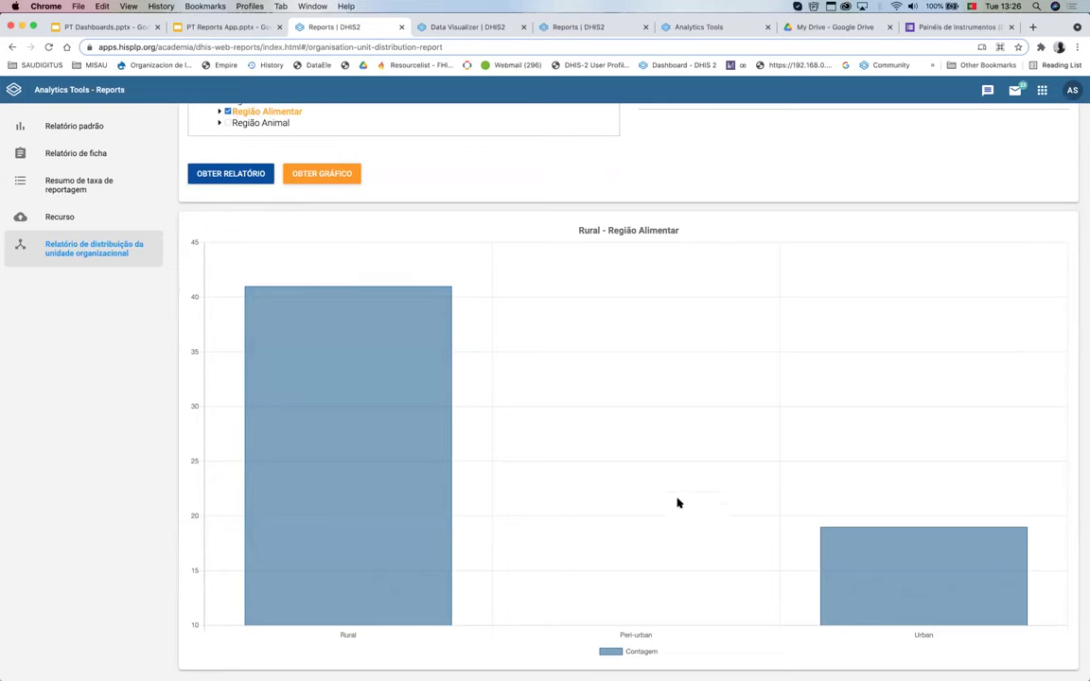
mouse_move(358, 381)
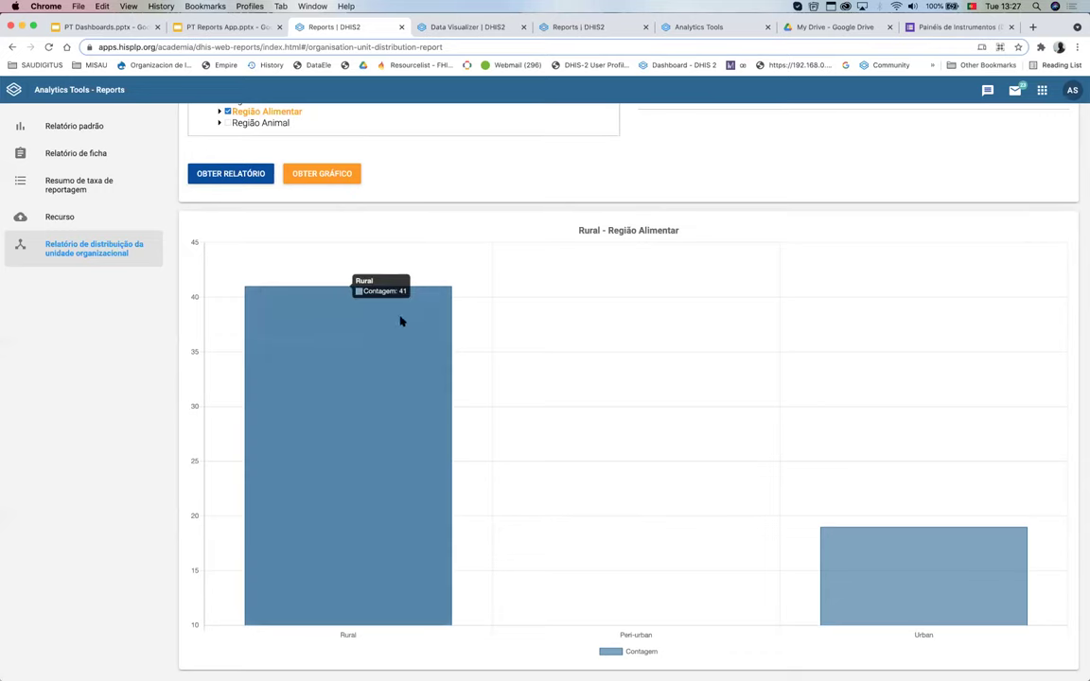
mouse_move(608, 591)
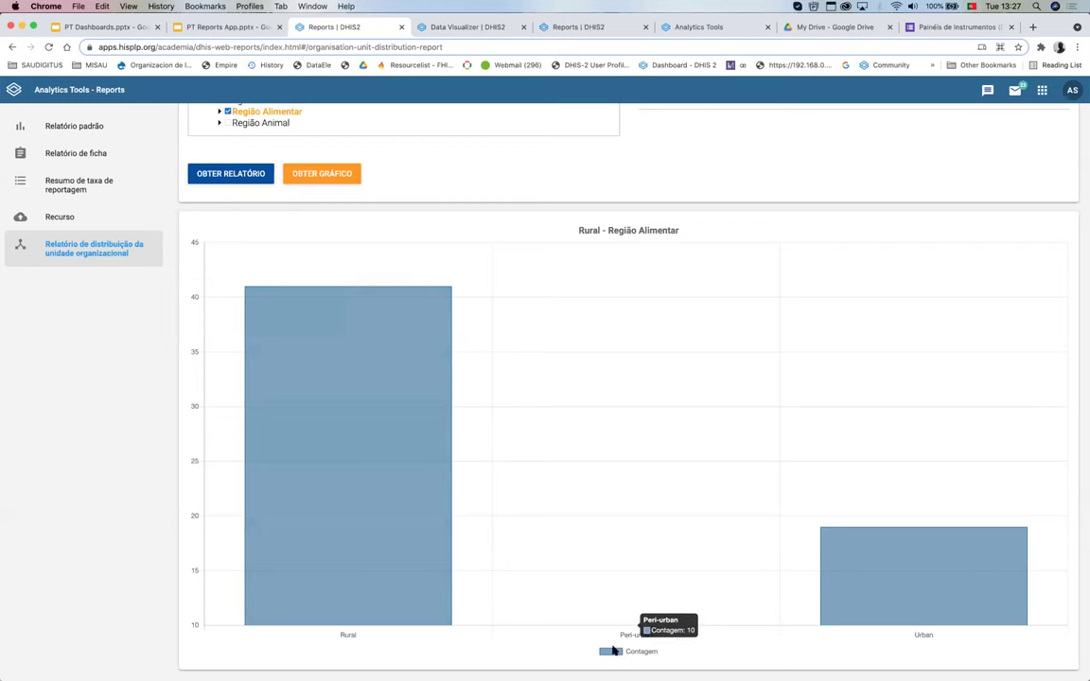
mouse_move(941, 587)
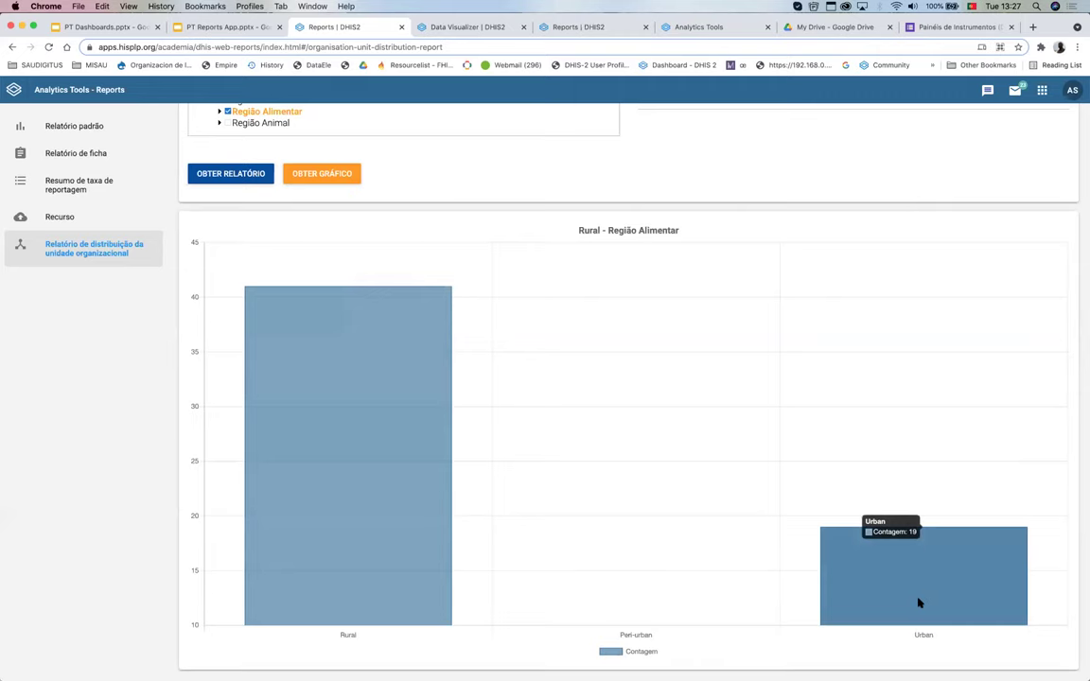
Step: Change the group set to Propriedade and generate the distribution report for Região Alimentar
scroll(480, 227, "up", 2)
left_click(695, 190)
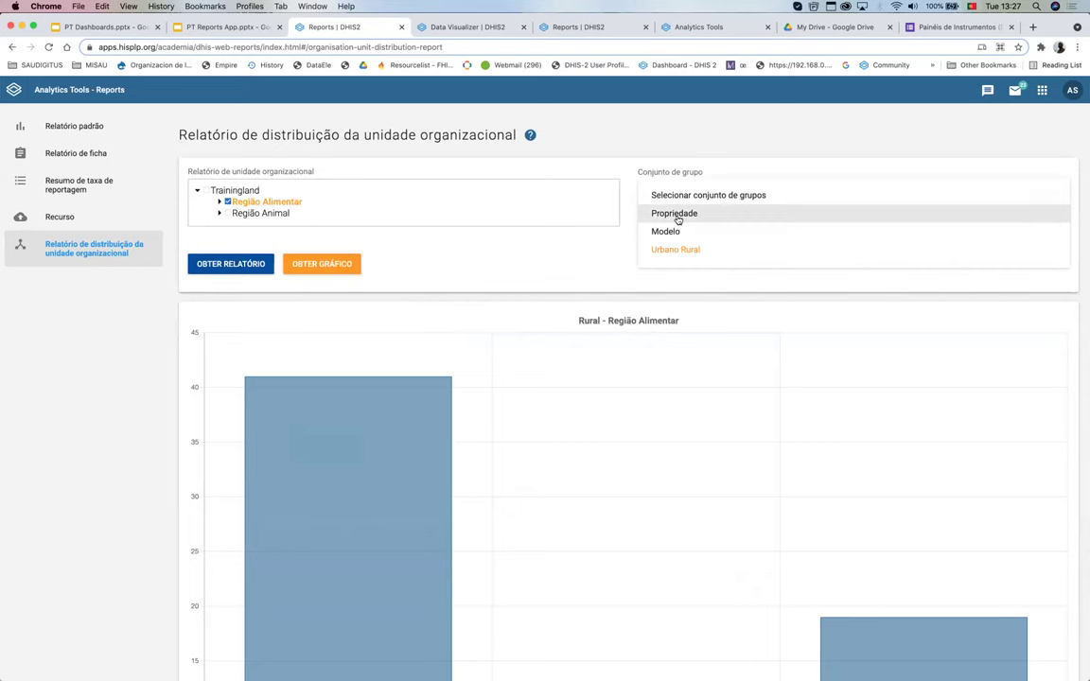
left_click(677, 215)
left_click(223, 267)
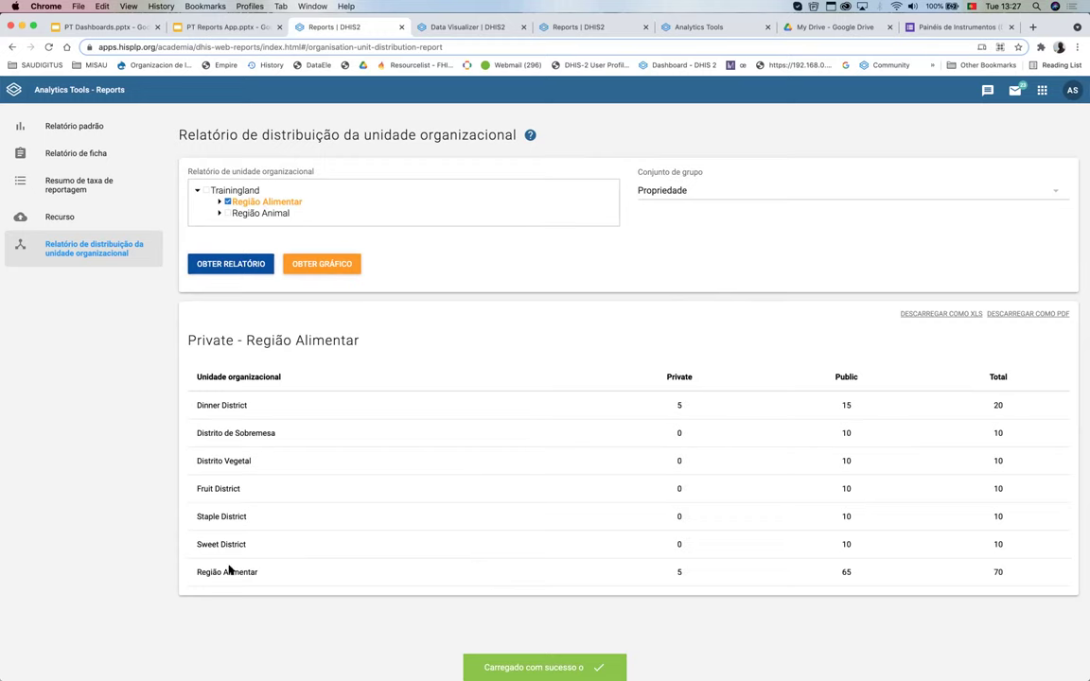
Step: Highlight the Região Alimentar row and its Private, Public and Total values in the Propriedade report
left_click_drag(196, 574, 472, 574)
left_click(474, 574)
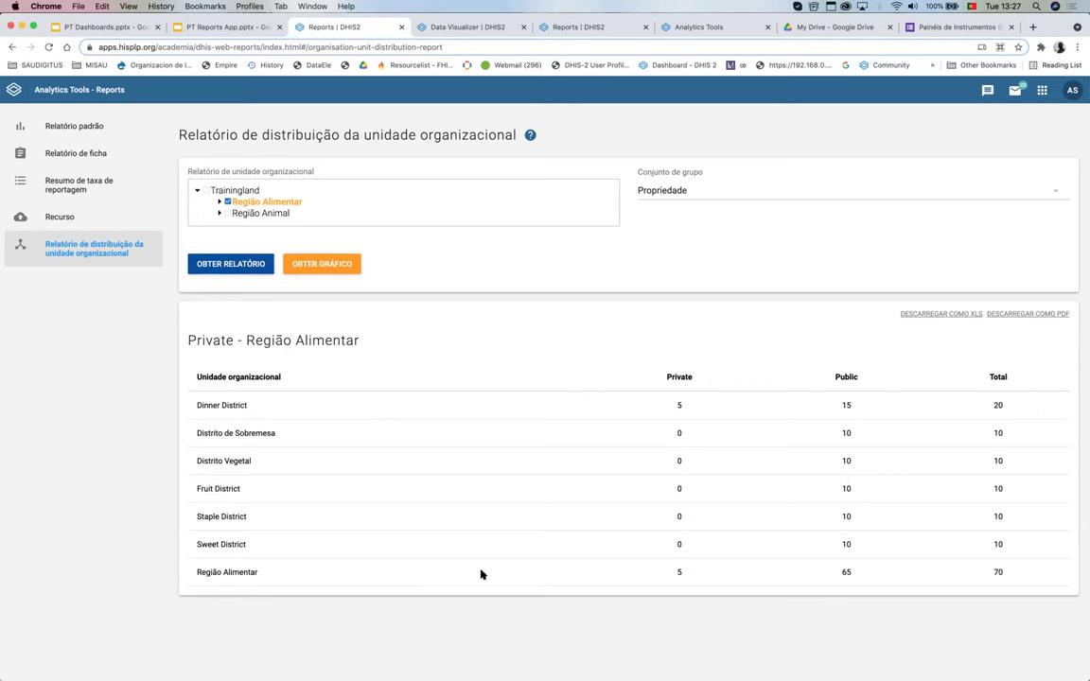
left_click_drag(701, 577, 1012, 574)
left_click(675, 575)
double_click(842, 573)
double_click(997, 572)
left_click(925, 577)
Step: Change the group set to Modelo and generate the distribution report for Região Alimentar
left_click(669, 190)
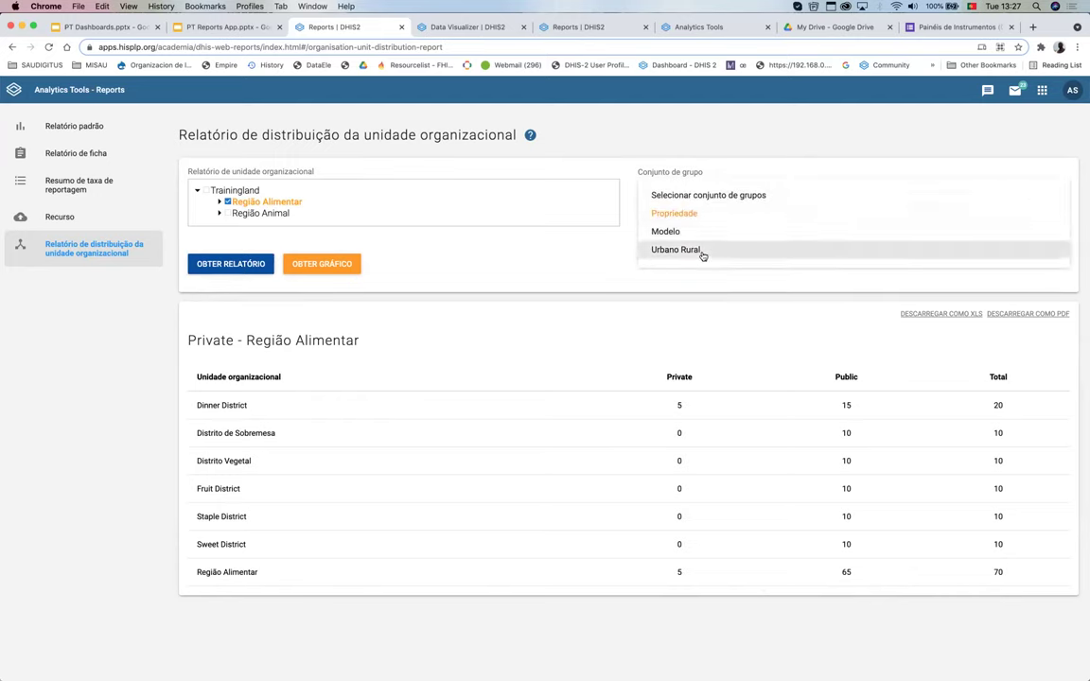
left_click(695, 240)
left_click(232, 264)
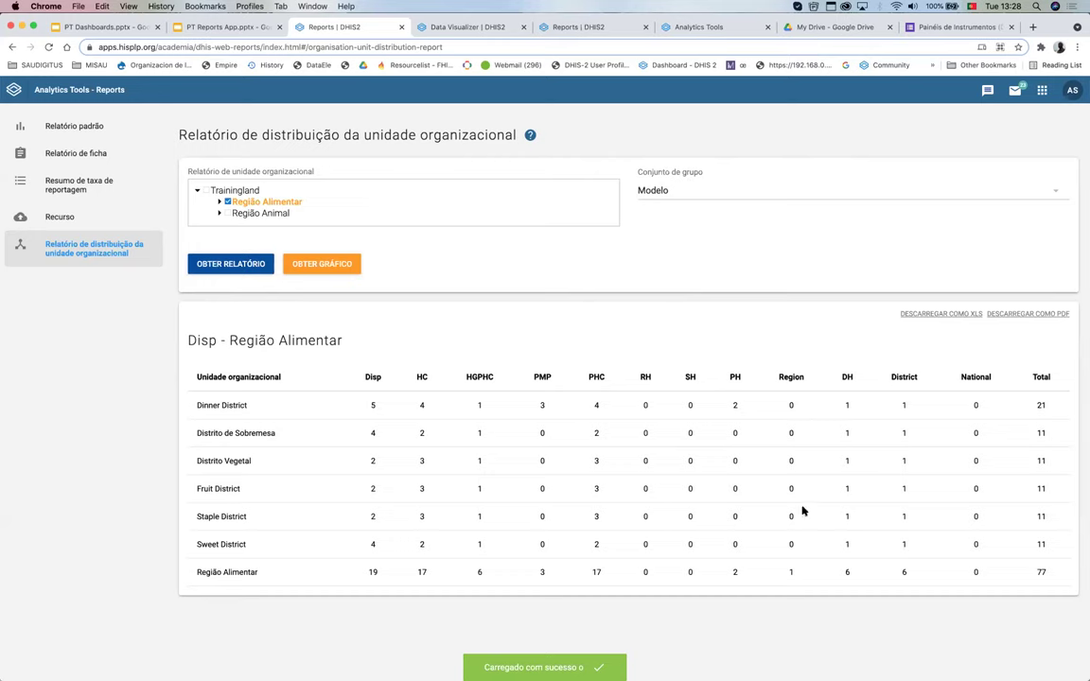
Step: Select Trainingland as the organisation unit and generate its Modelo distribution report and chart
left_click(234, 190)
left_click(231, 265)
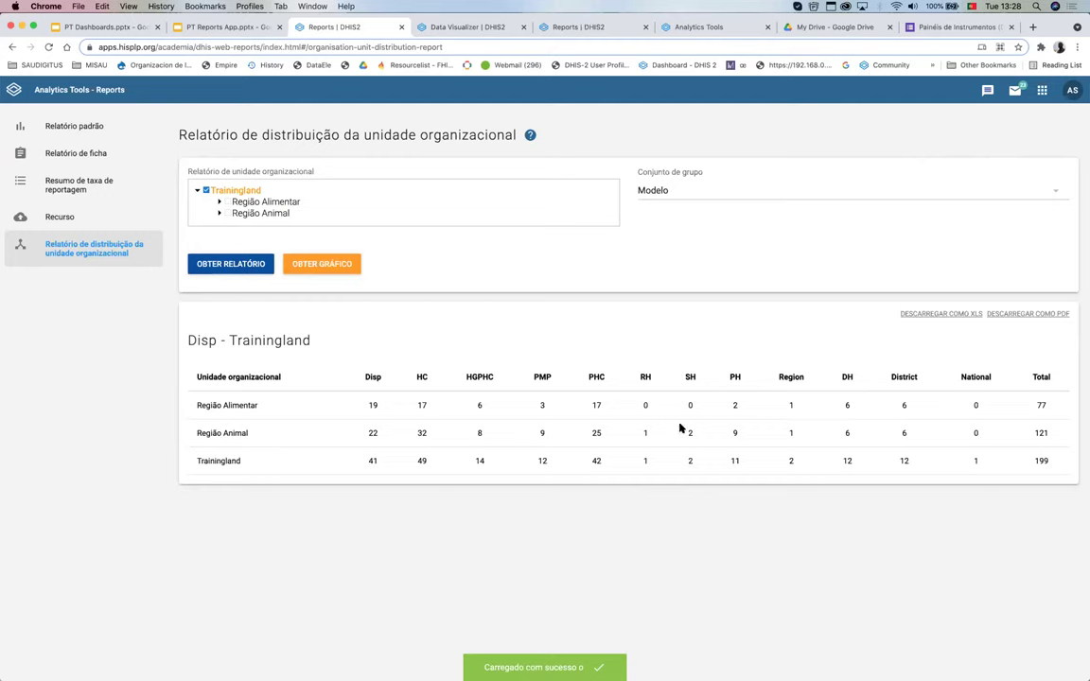
left_click(321, 264)
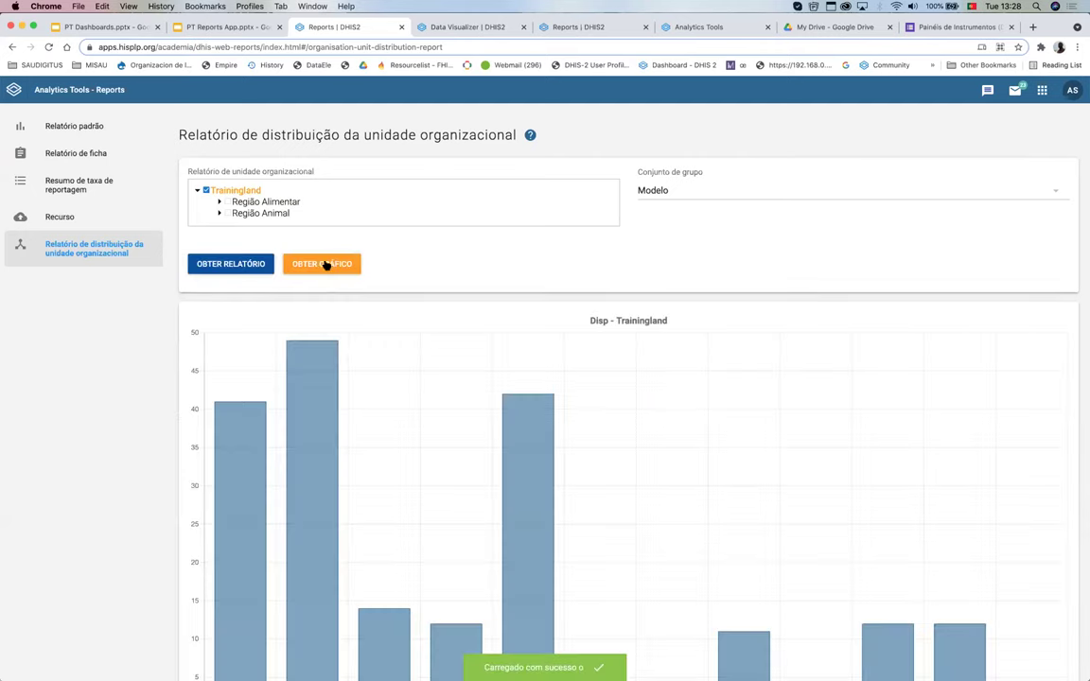
scroll(189, 478, "down", 2)
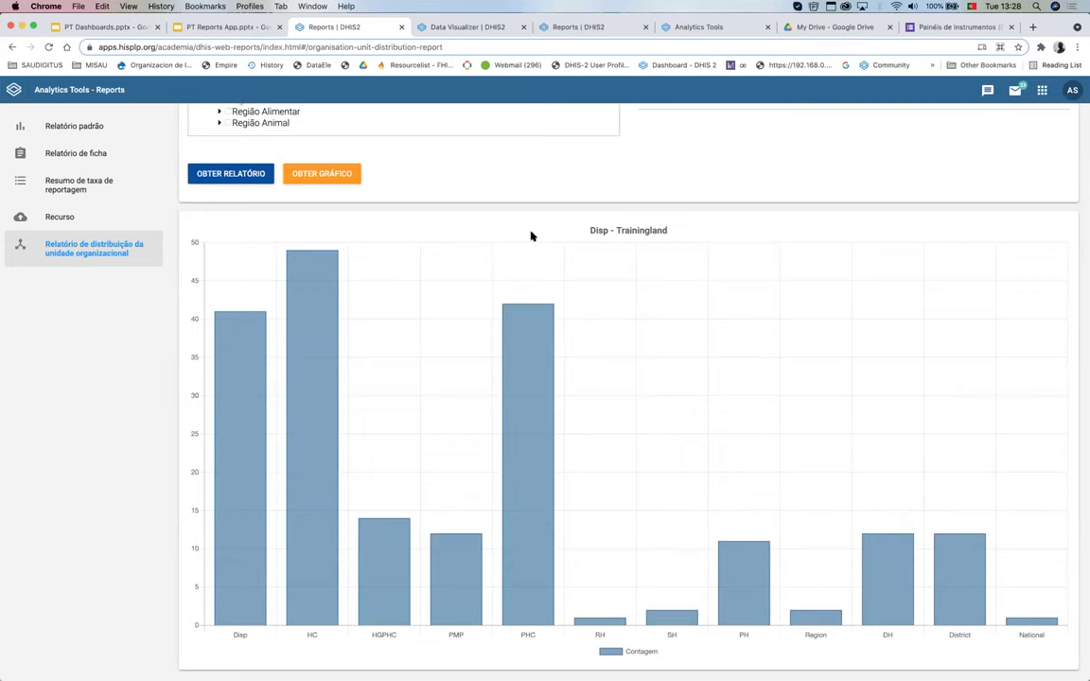
scroll(531, 236, "up", 2)
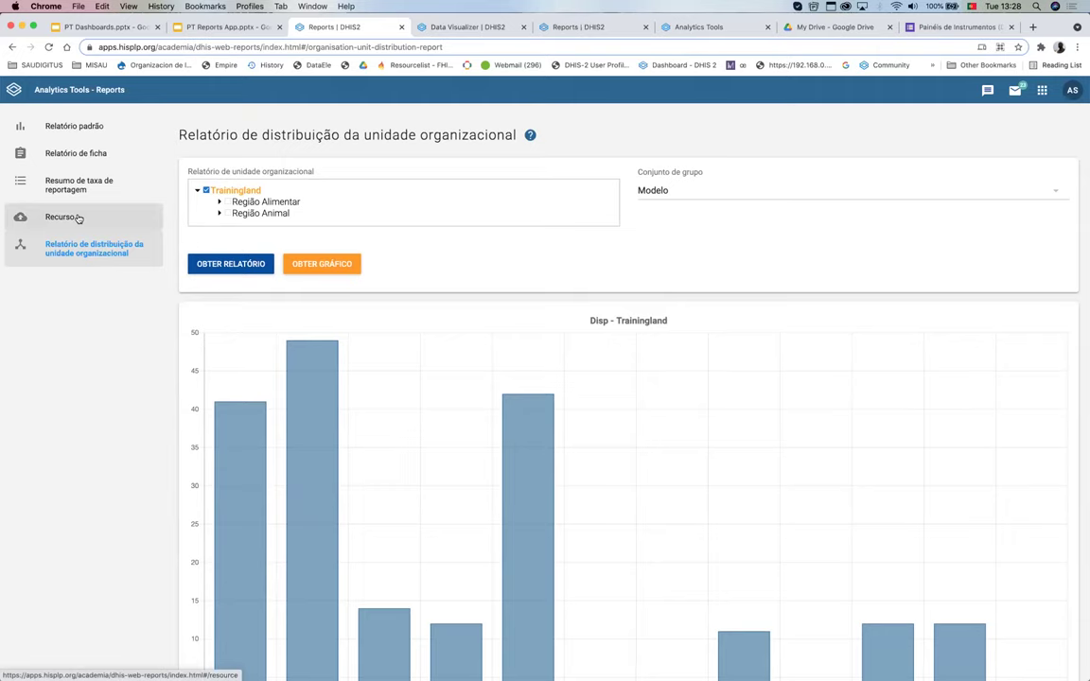
Step: Start a new resource in the Recurso section and name it Meu documento
left_click(79, 217)
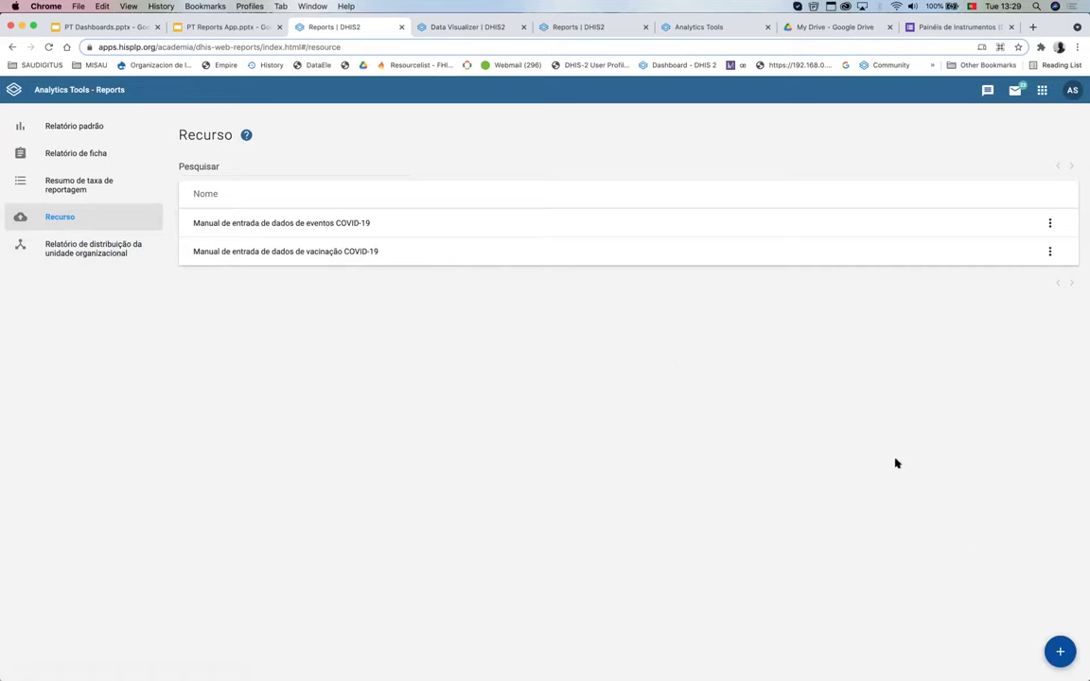
left_click(1061, 654)
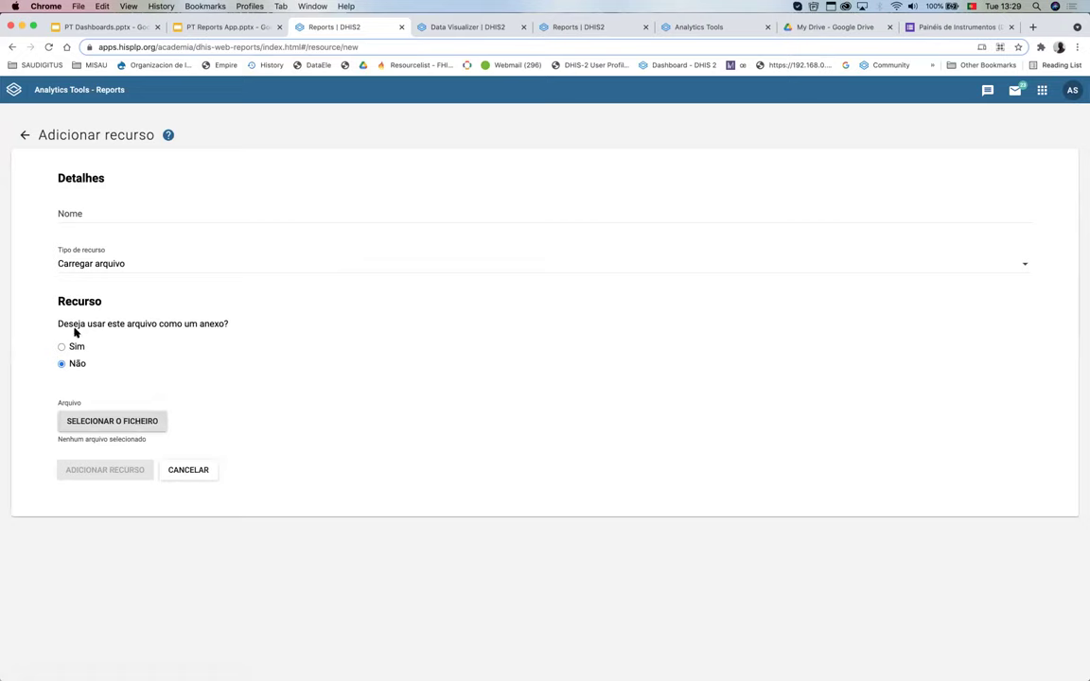
left_click(91, 209)
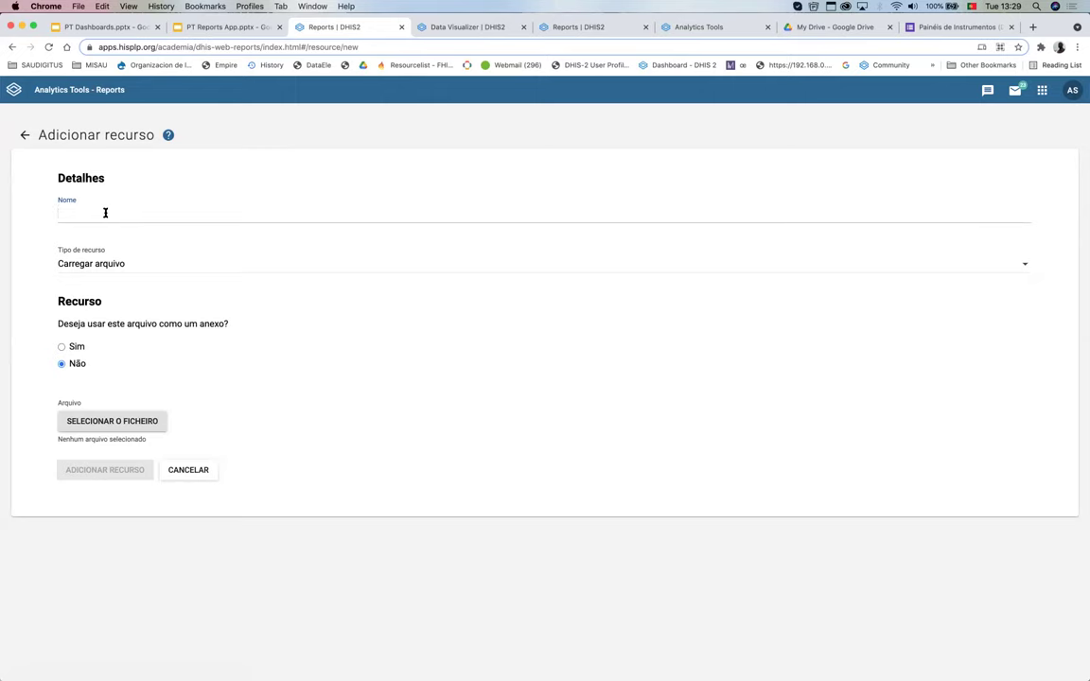
type("Meu documento")
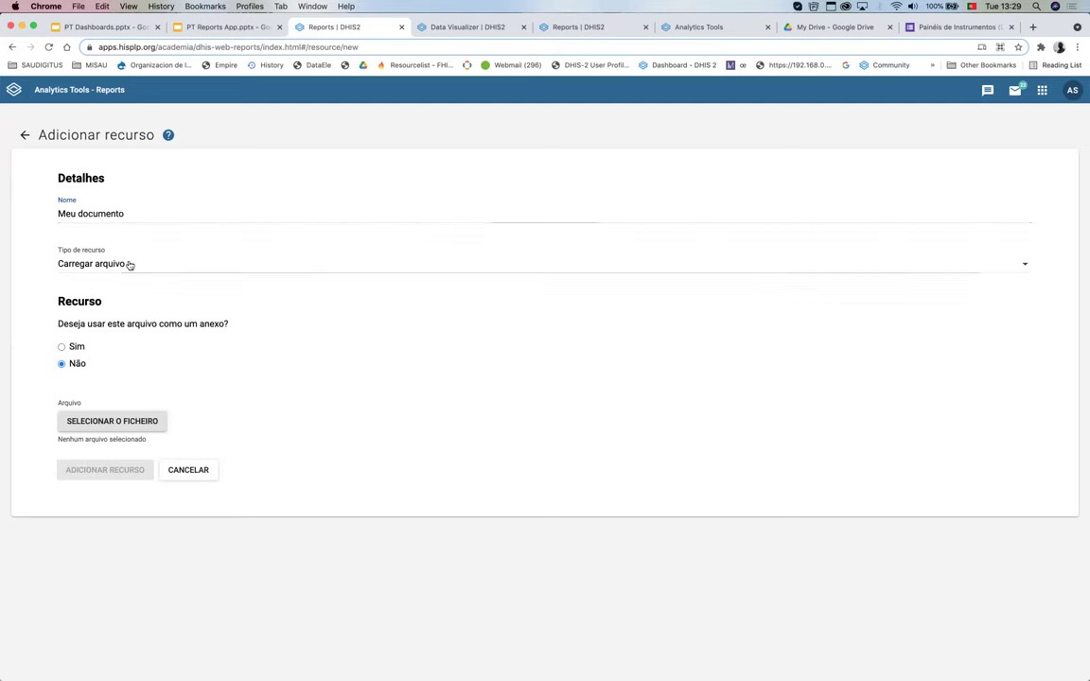
Step: Try the Url externo resource type for the new resource, and return the type to Carregar arquivo
left_click(93, 265)
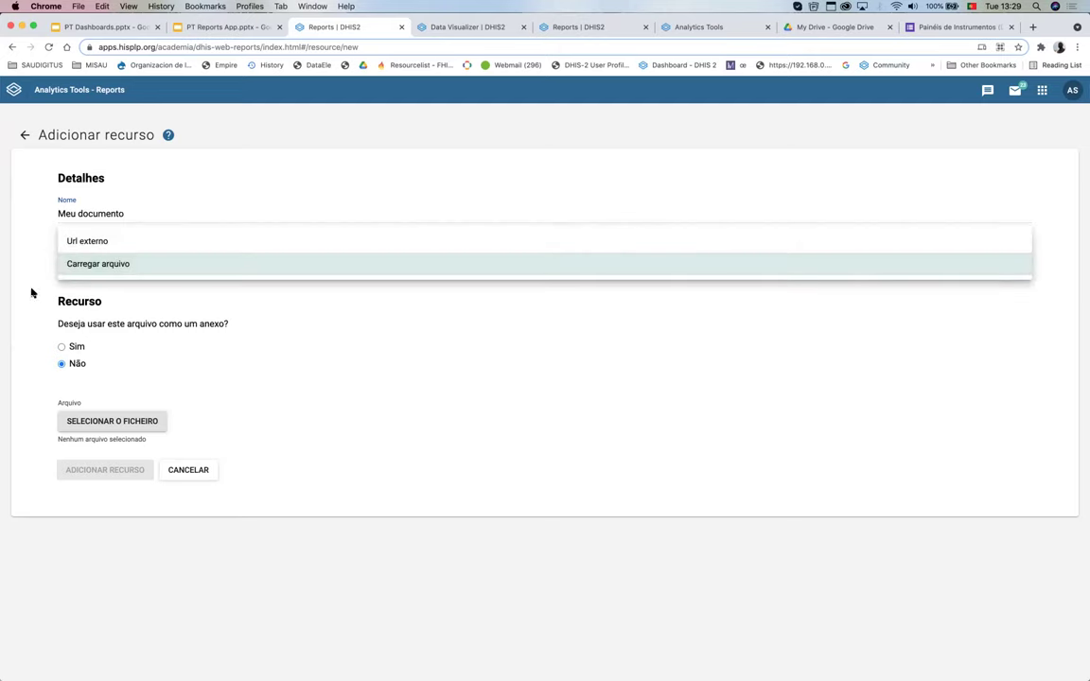
left_click(110, 267)
left_click(139, 264)
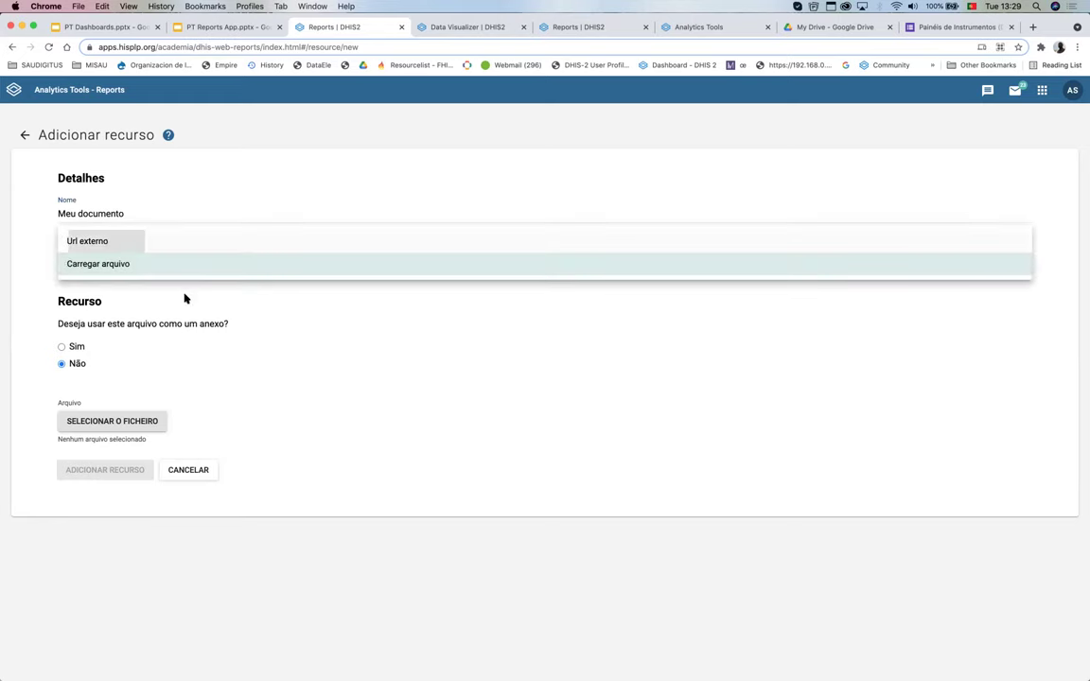
left_click(110, 243)
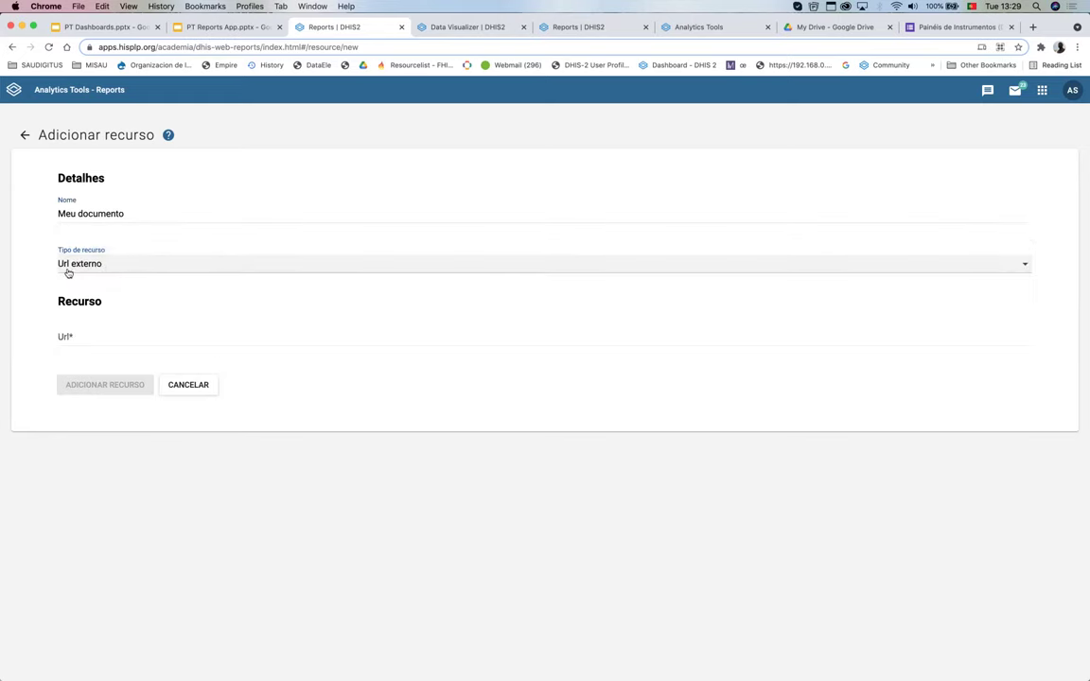
left_click(153, 263)
left_click(117, 288)
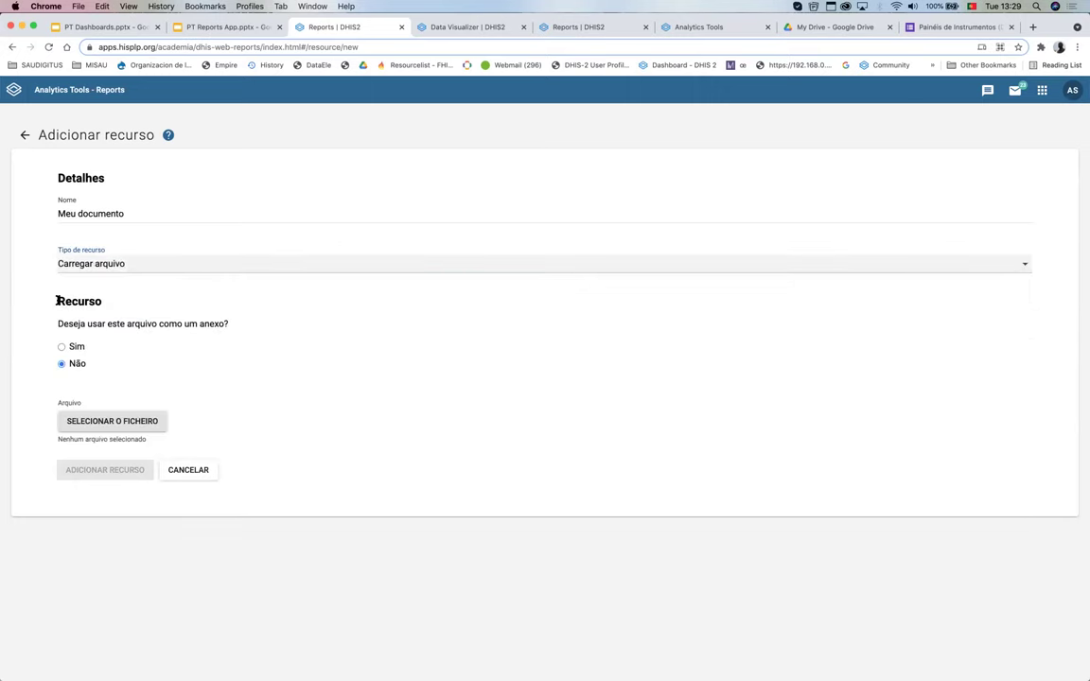
Step: Highlight the Recurso heading and the attachment question, and leave the attachment option set to Não
left_click_drag(57, 301, 119, 306)
left_click(81, 331)
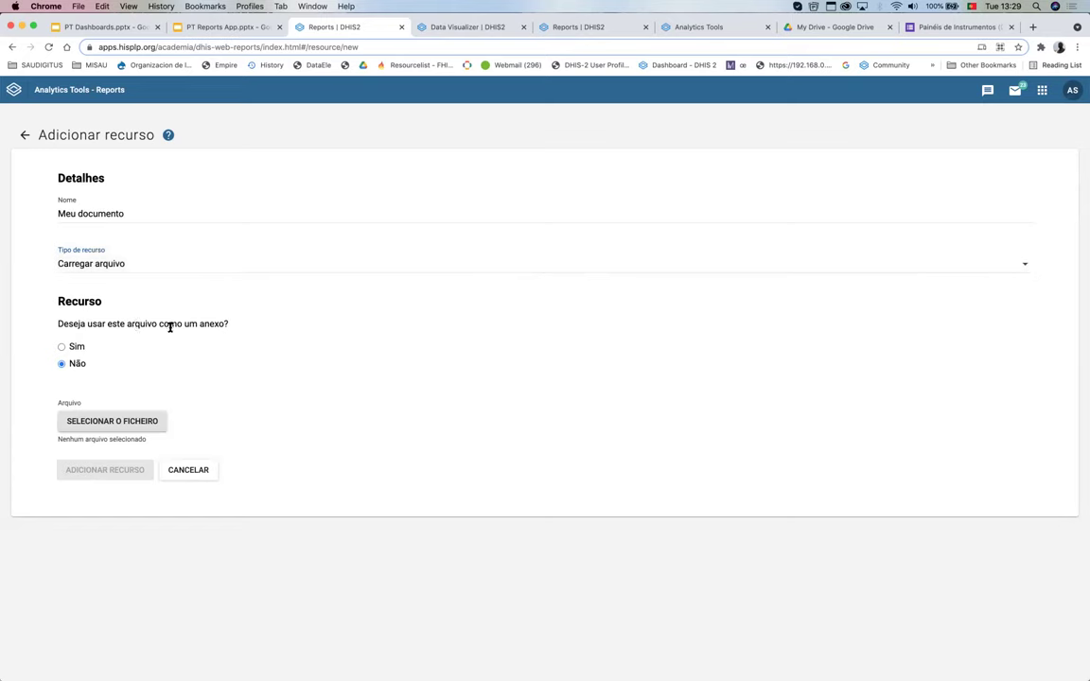
left_click_drag(59, 322, 263, 362)
left_click(263, 362)
left_click(72, 348)
left_click(62, 363)
Step: Select pav.pdf from the Downloads folder as the resource file and add the resource
left_click(104, 423)
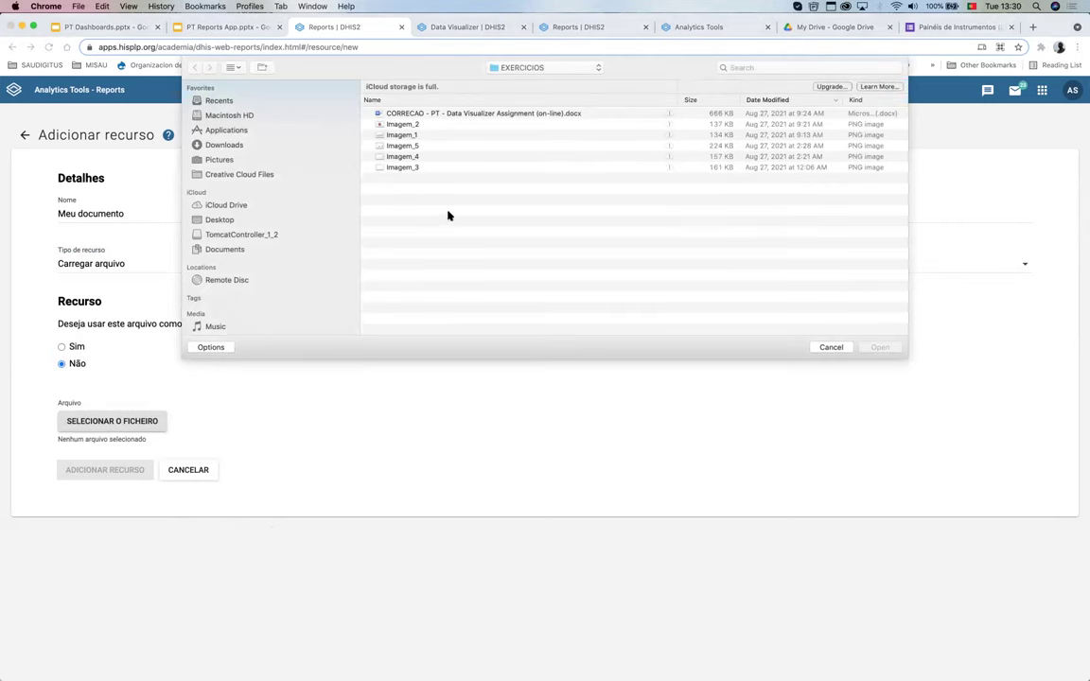
left_click(227, 147)
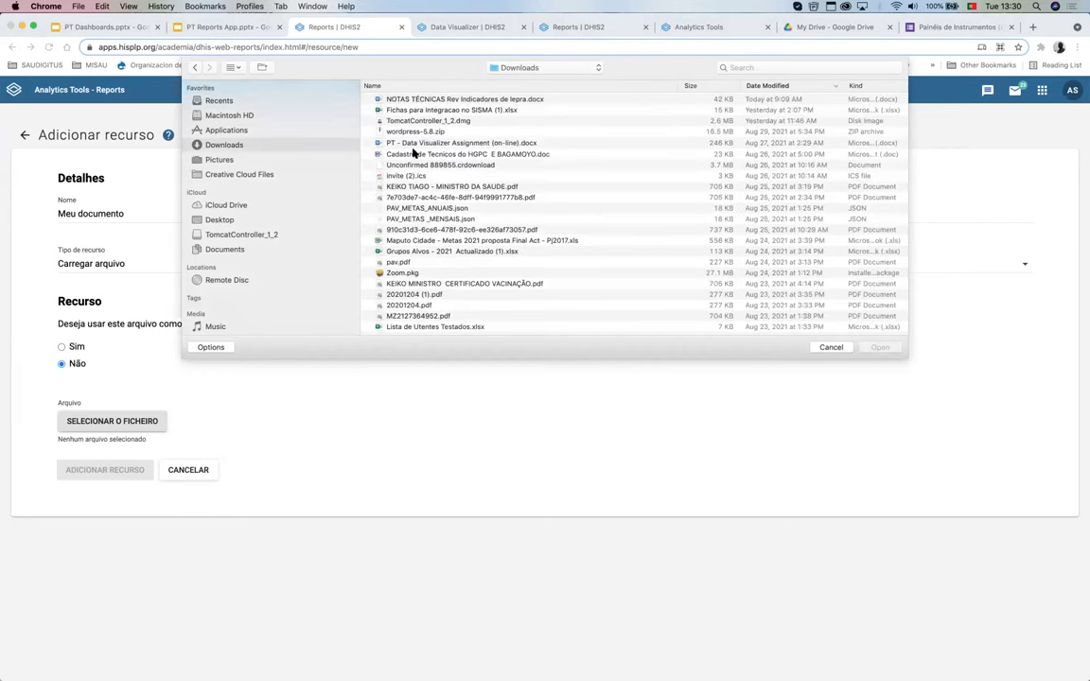
left_click(419, 209)
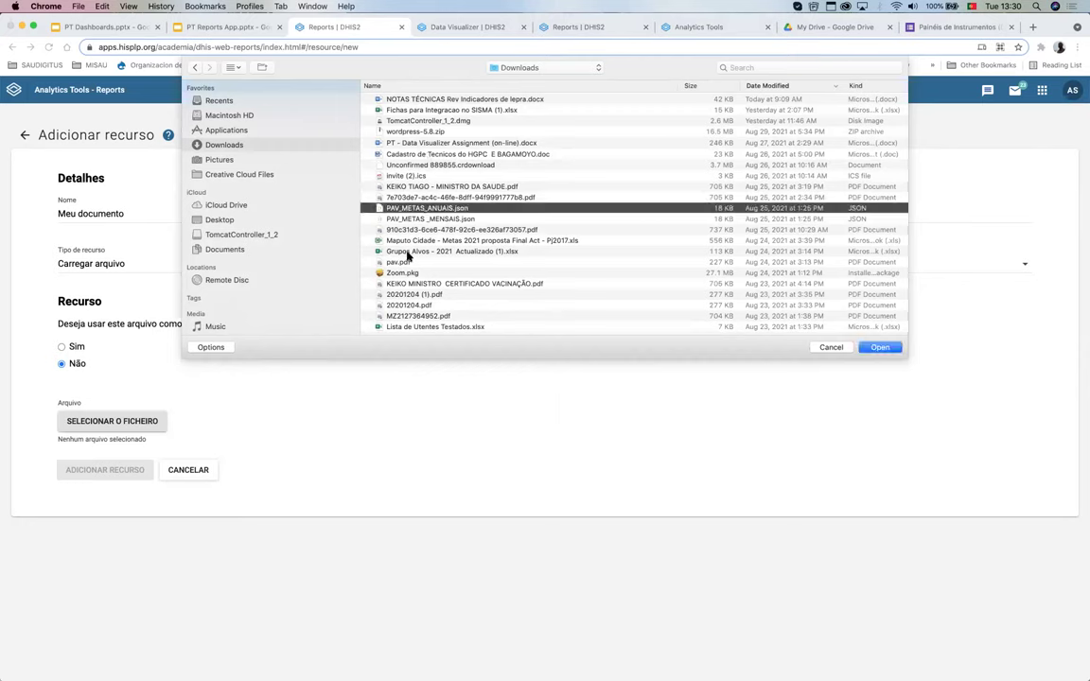
left_click(409, 253)
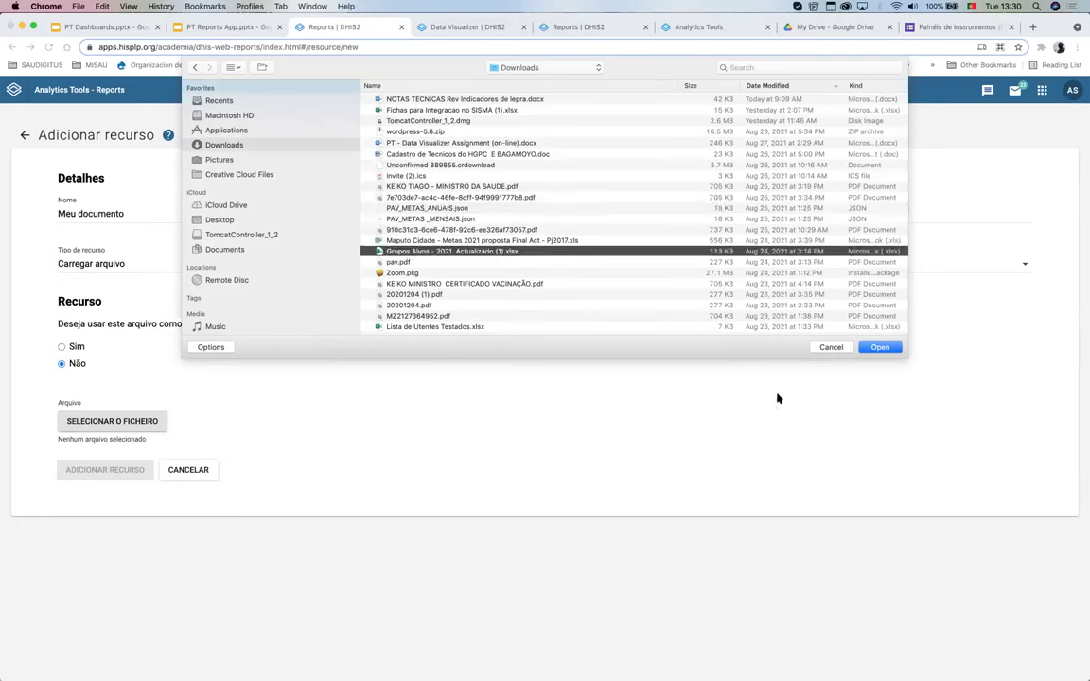
left_click(398, 264)
left_click(880, 347)
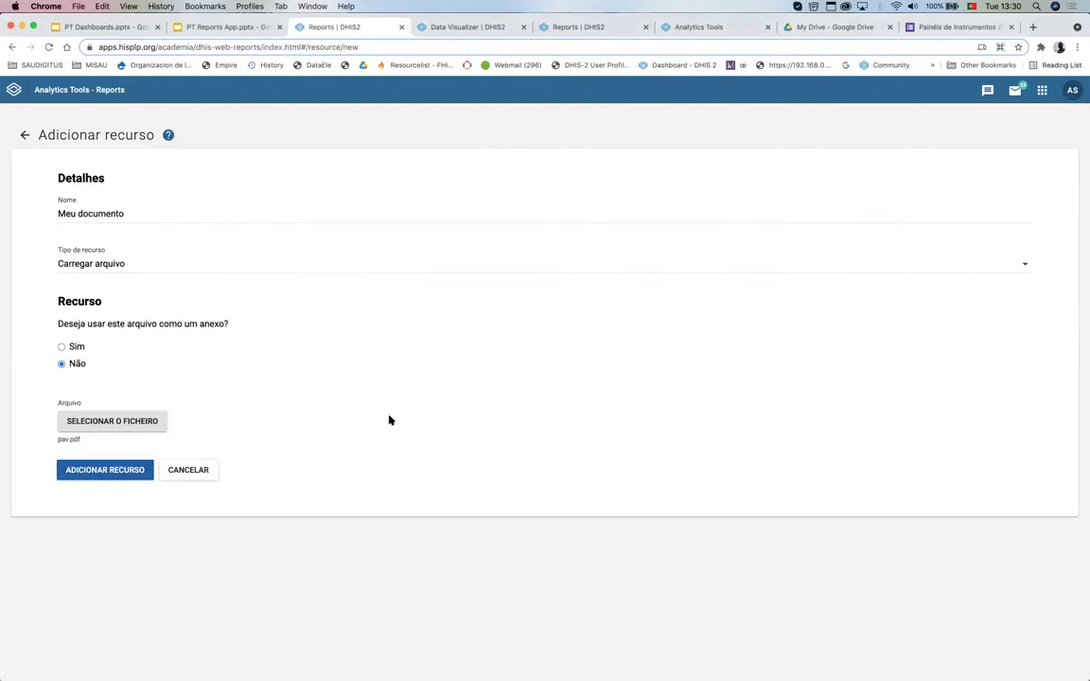
left_click(101, 470)
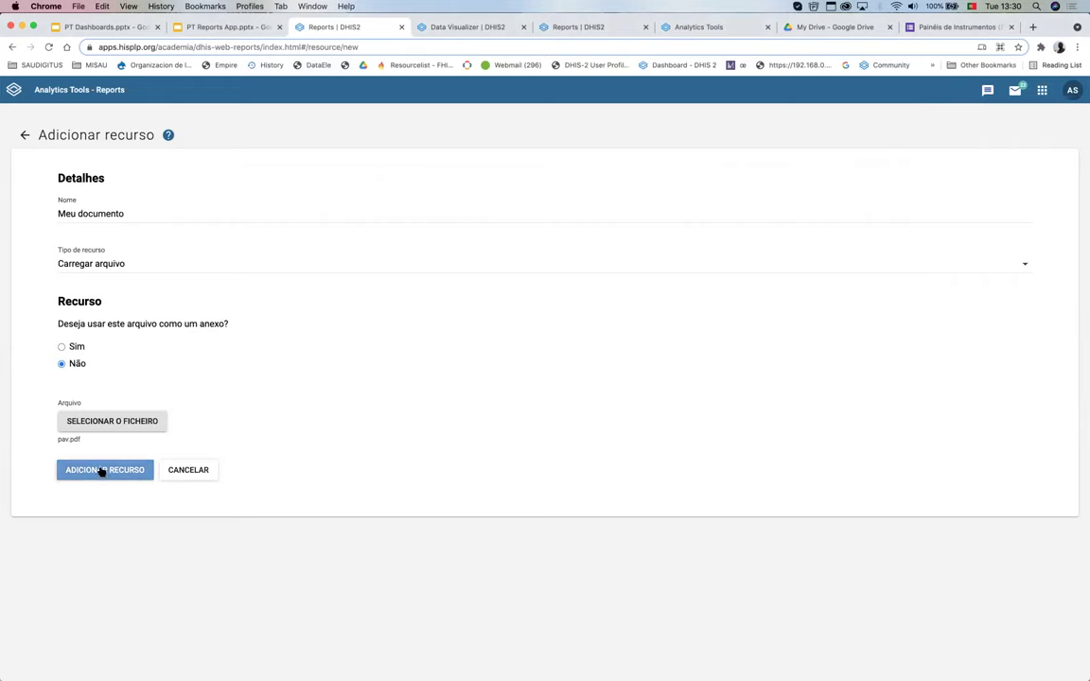
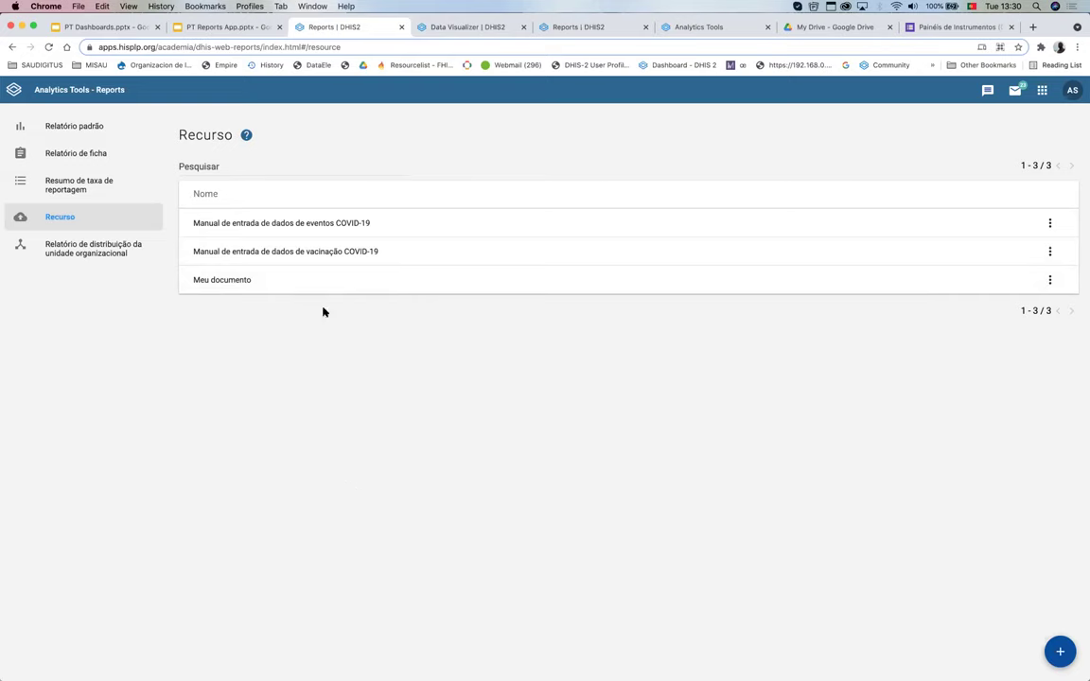
Step: Highlight the names in the resource list to point out the available documents
left_click_drag(189, 193, 300, 223)
left_click(348, 289)
left_click_drag(186, 178, 195, 237)
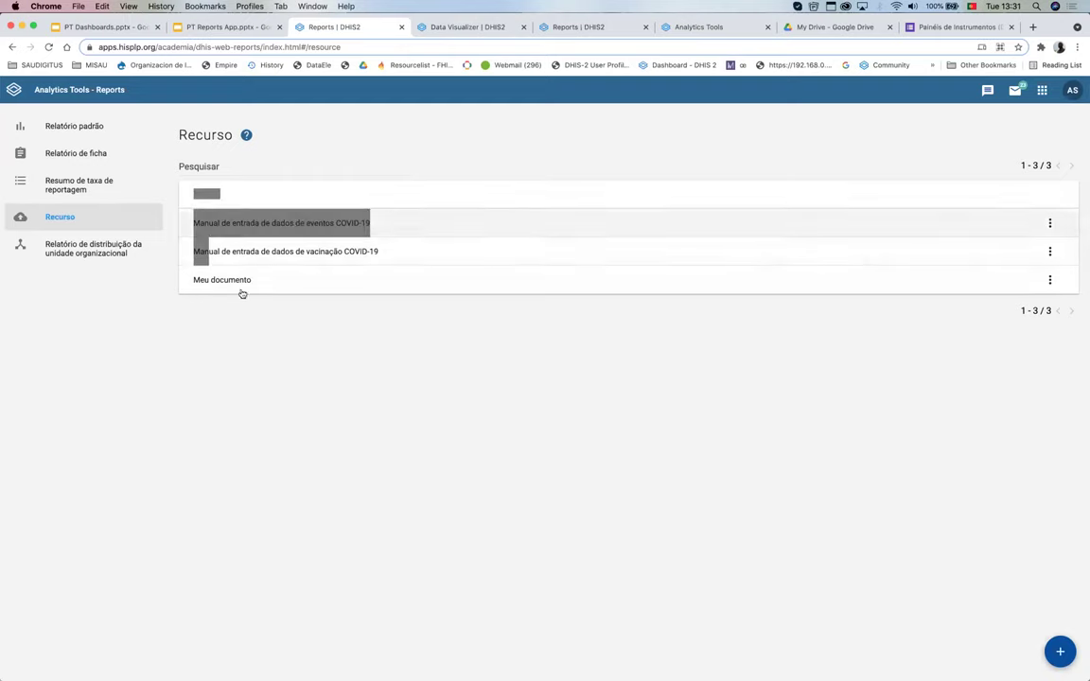
left_click(266, 342)
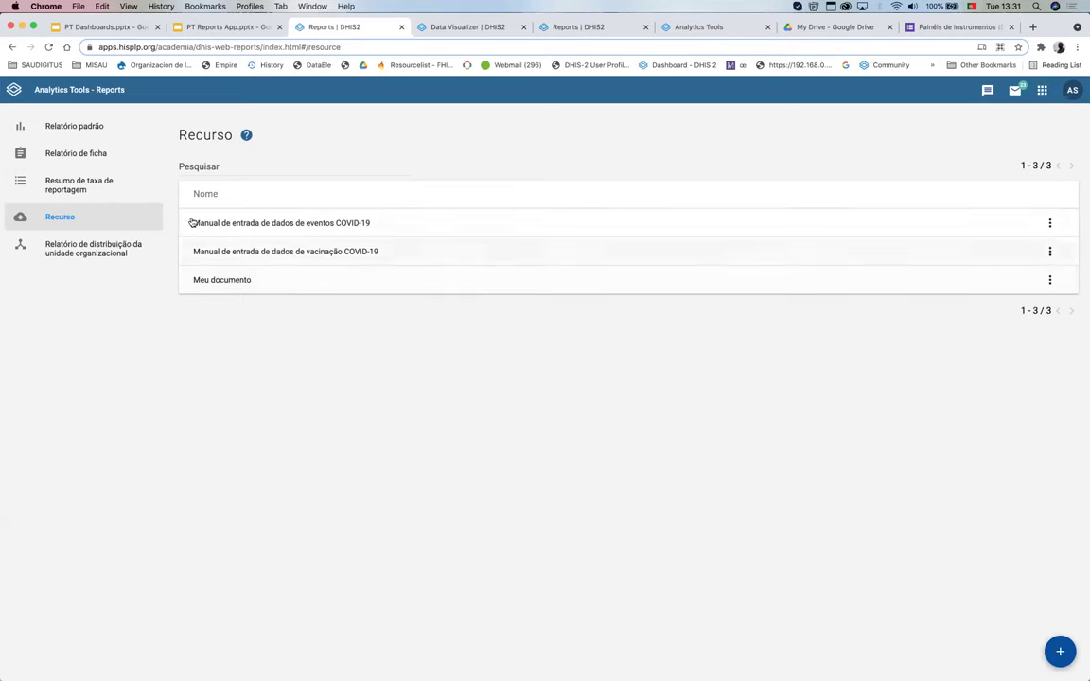
Step: Open the Meu documento resource, look through its PDF pages and close the document
left_click(221, 281)
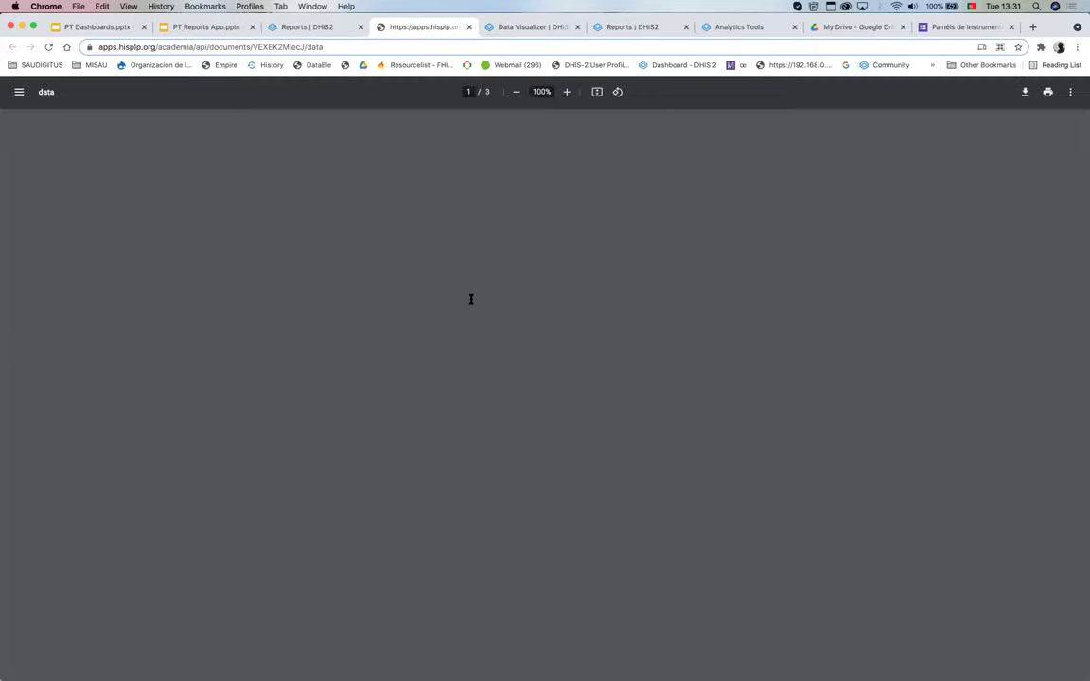
scroll(481, 365, "down", 5)
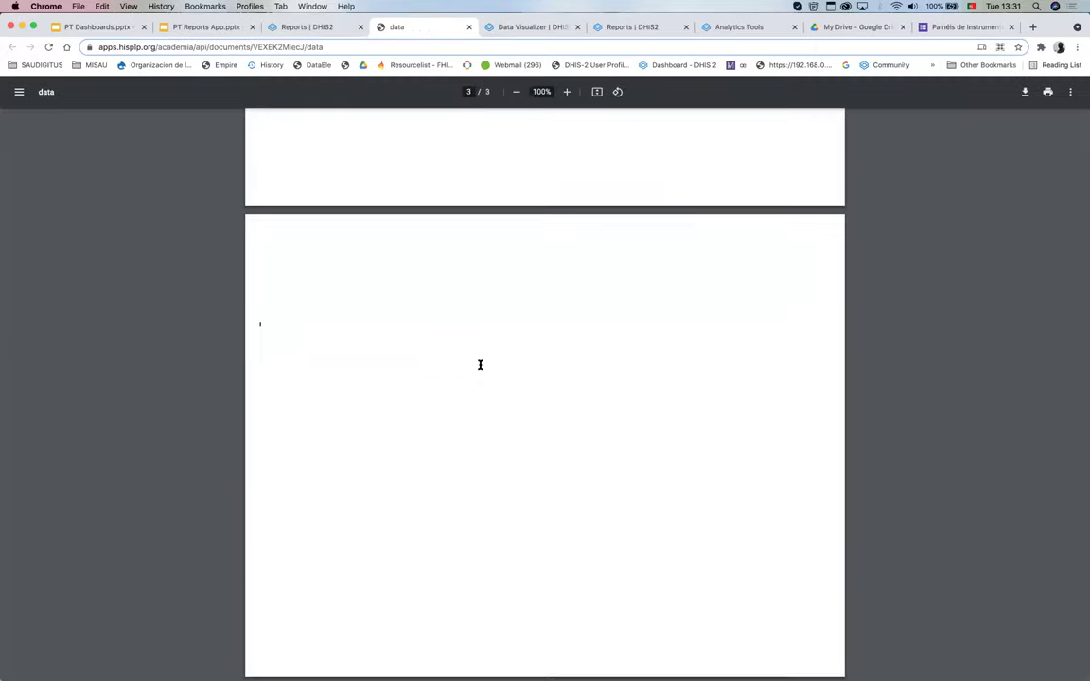
scroll(481, 365, "up", 4)
scroll(481, 366, "down", 3)
scroll(481, 365, "up", 2)
scroll(481, 365, "up", 2)
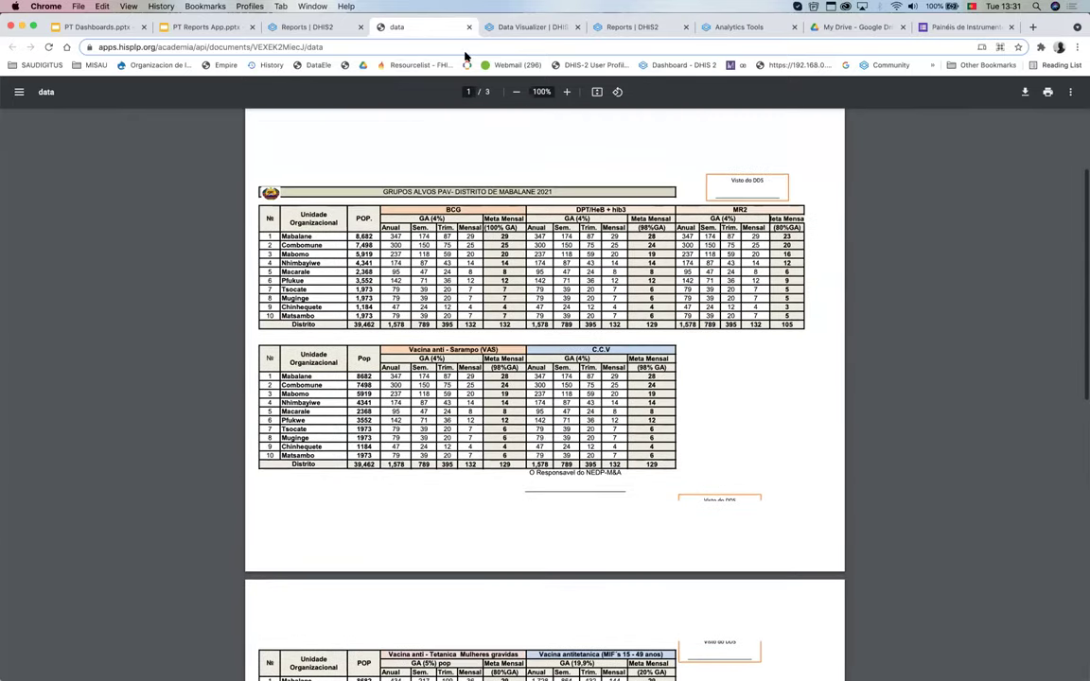
key("super+w")
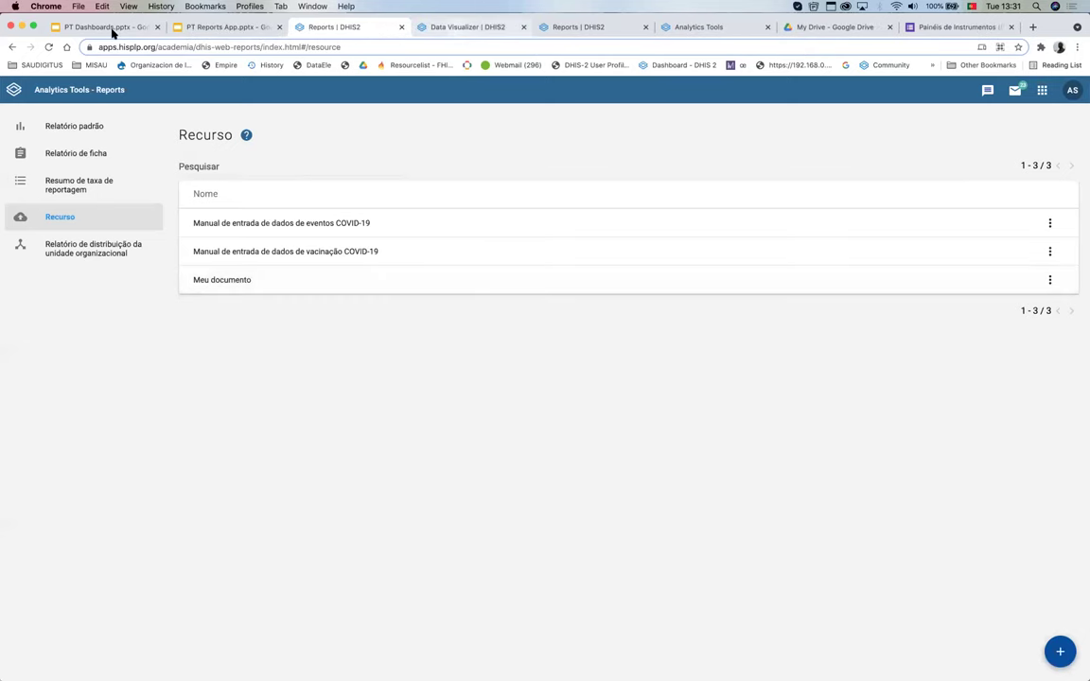
Step: Leave the Data Visualizer chart without saving its changes and open the Dashboard app in its place
left_click(457, 29)
key("super+w")
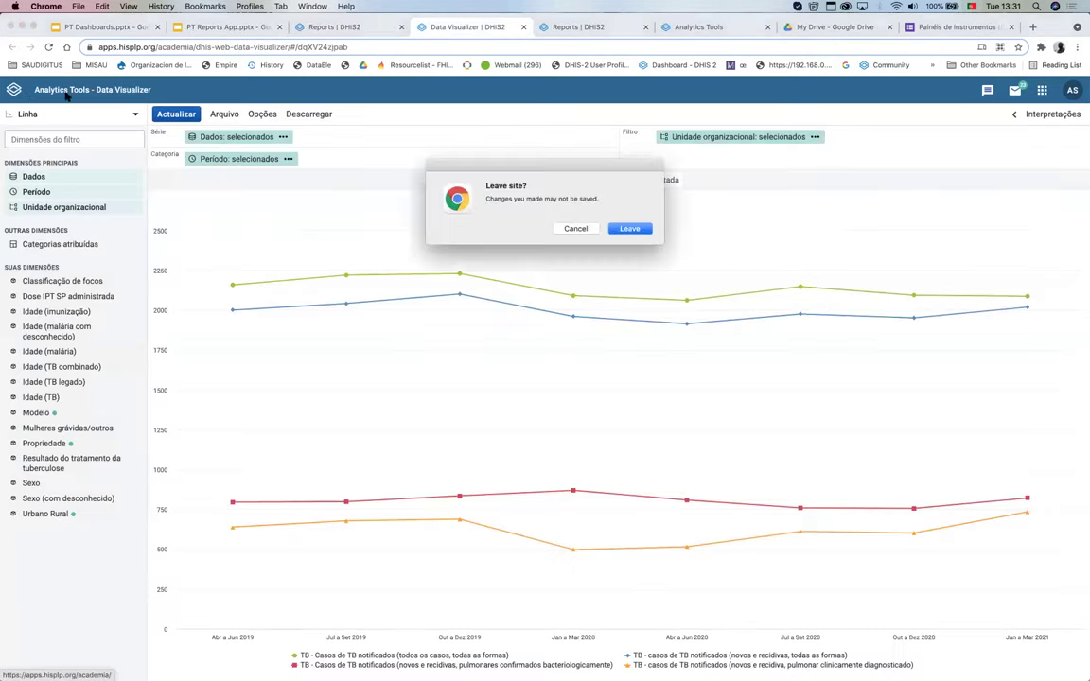
left_click(629, 229)
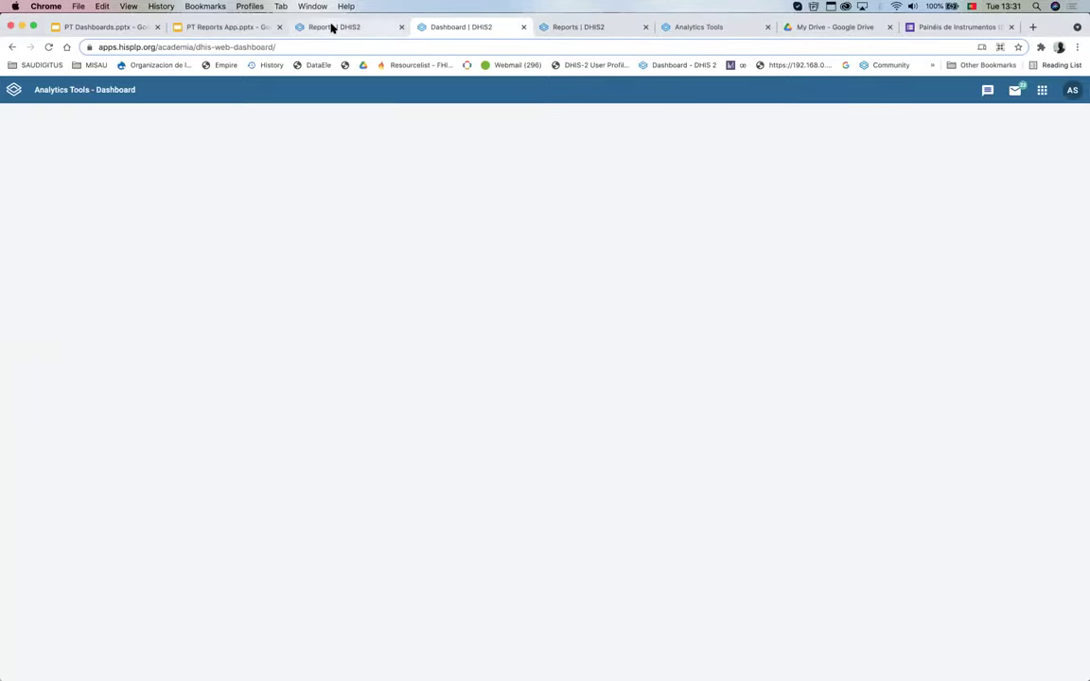
Step: Return to the resource list in the Reports app to point out the Meu documento entry
left_click(331, 29)
left_click_drag(263, 290, 303, 391)
left_click(312, 391)
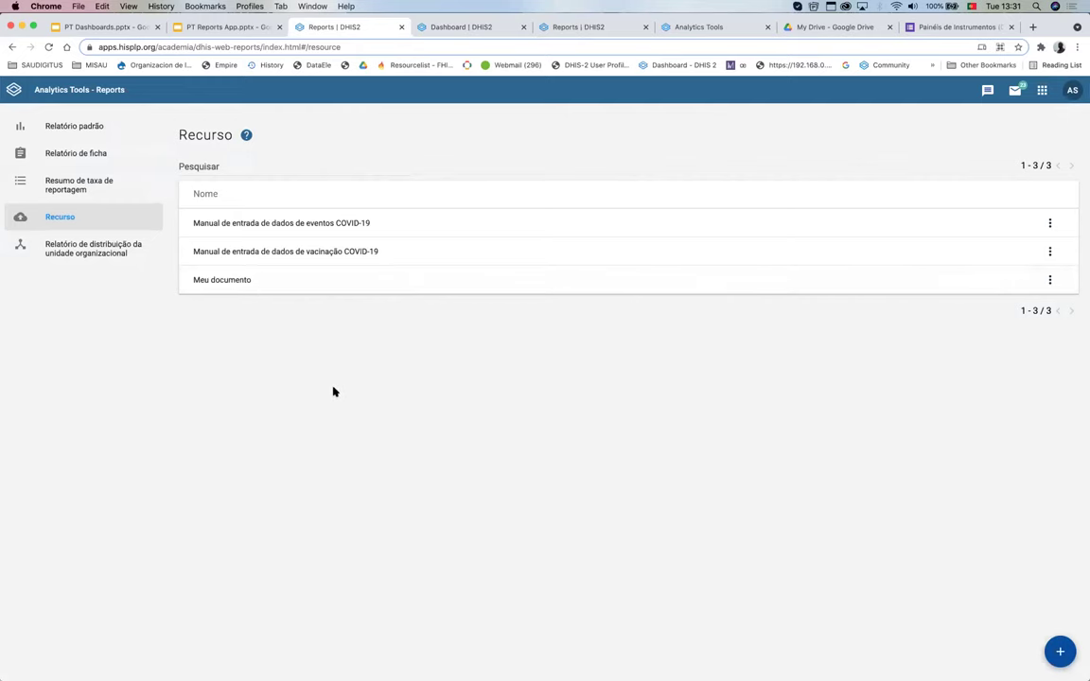
Step: Switch to the Dashboard app, edit the Monitoria dos principais Indicadores dashboard and insert the Meu documento resource
left_click(463, 27)
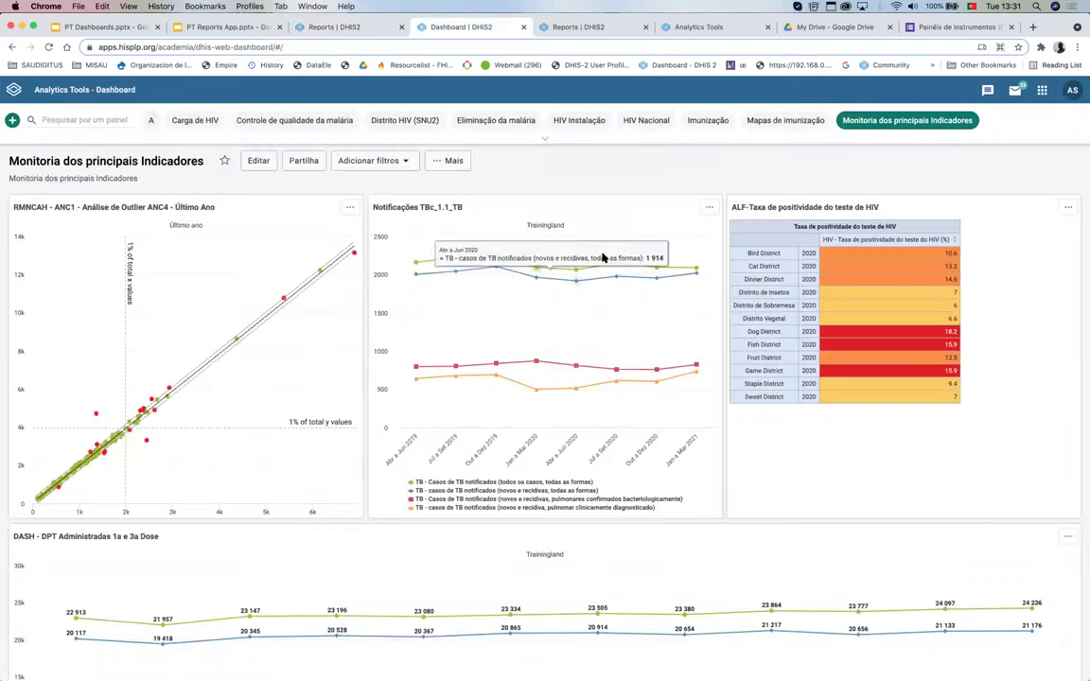
left_click(260, 160)
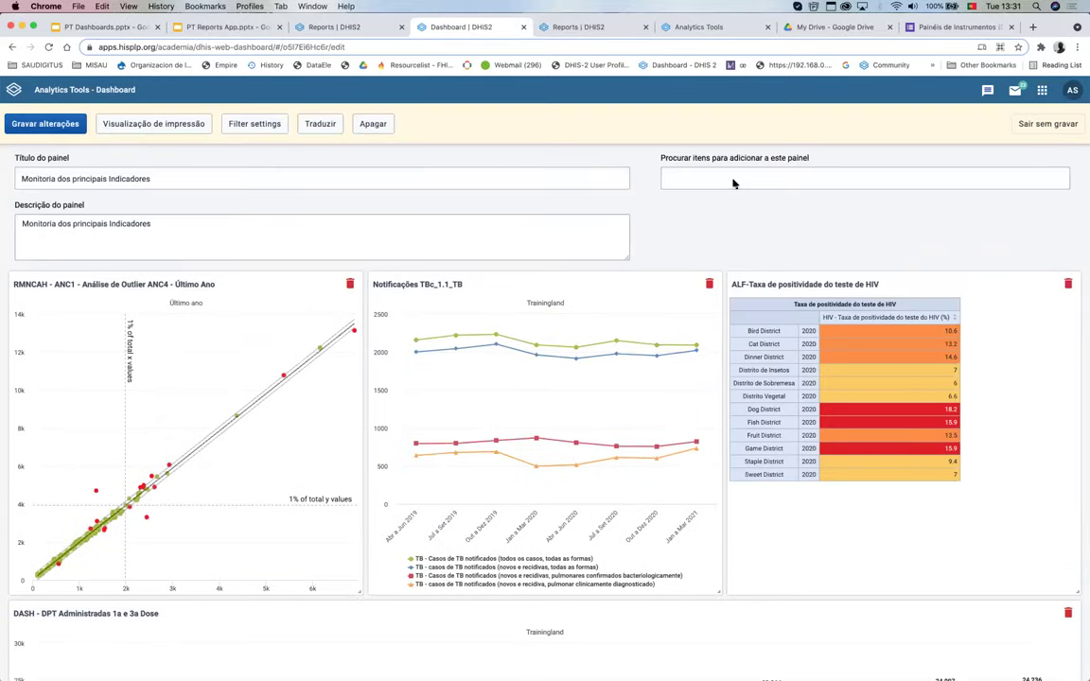
left_click(733, 180)
type("Meu documento")
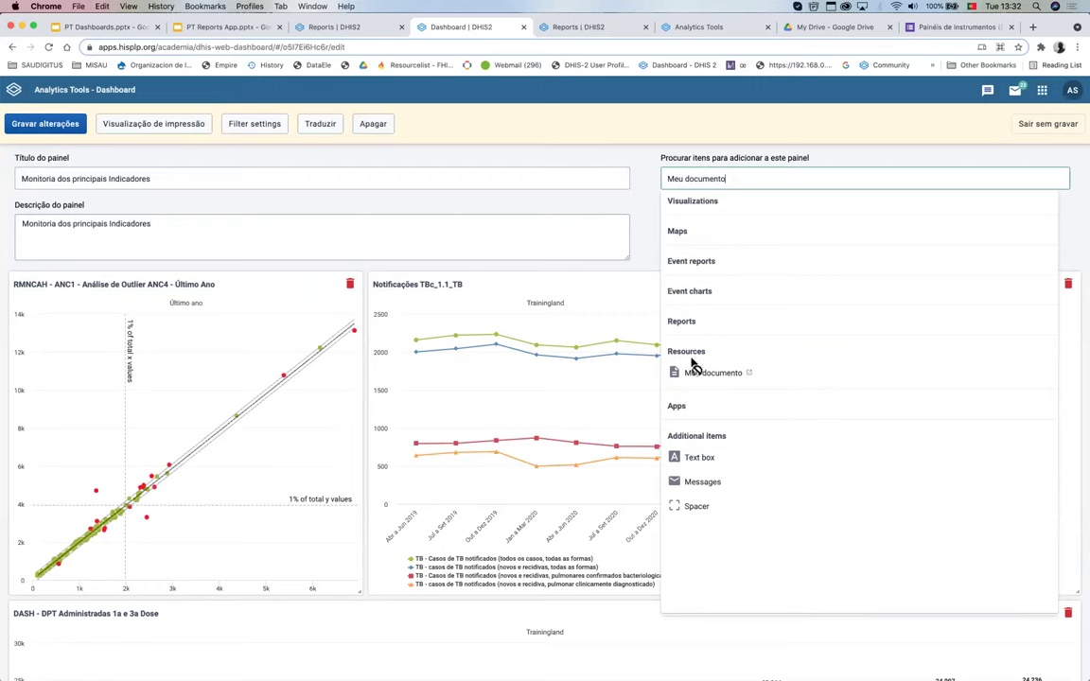
left_click(1035, 374)
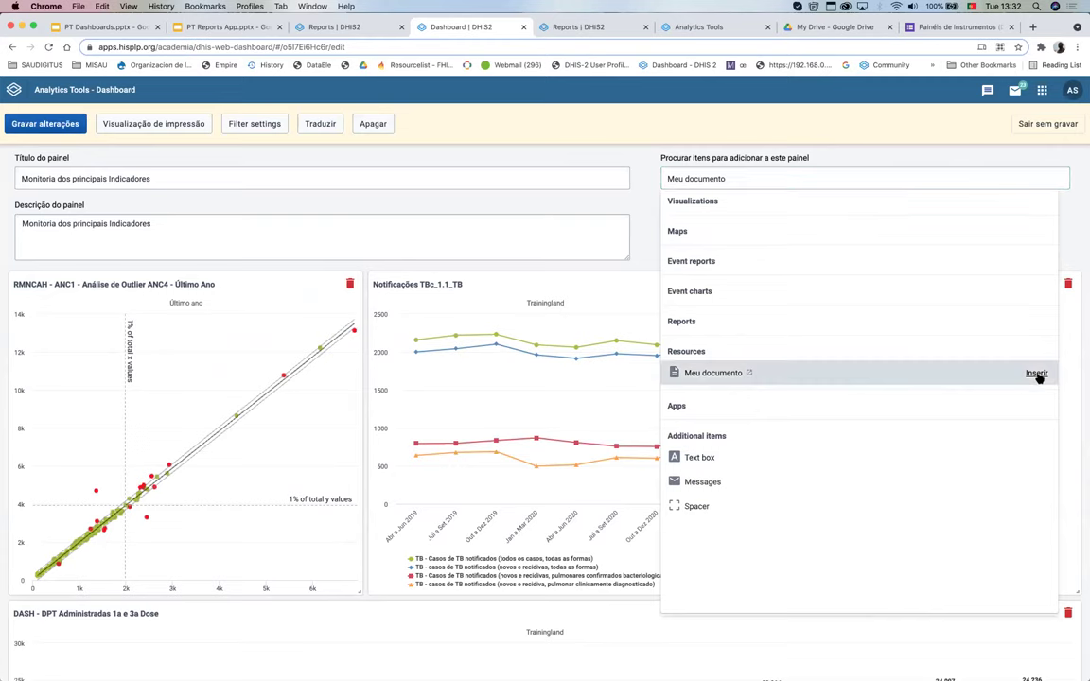
Step: Save the changes to the Monitoria dos principais Indicadores dashboard with the inserted Meu documento resource
left_click(187, 362)
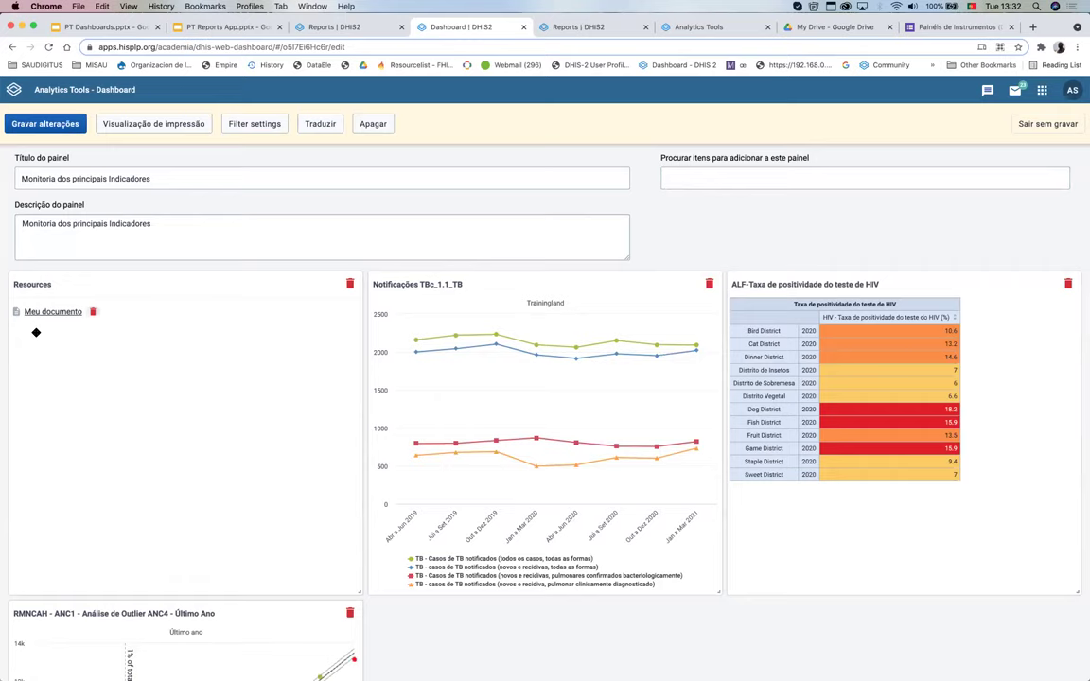
left_click(40, 124)
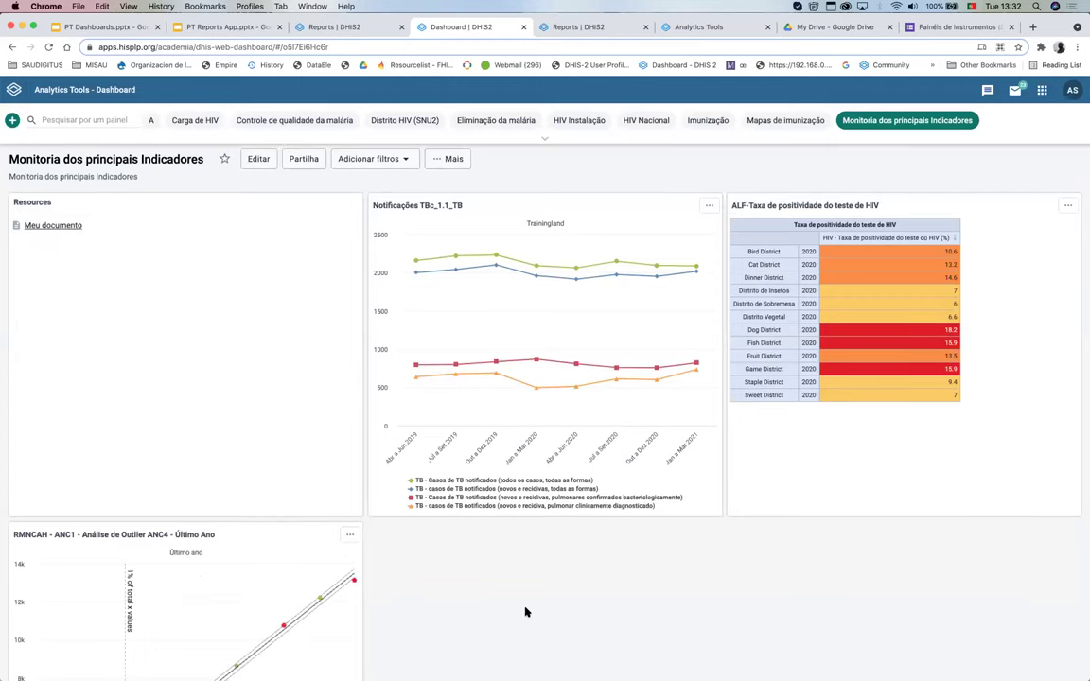
scroll(527, 611, "down", 2)
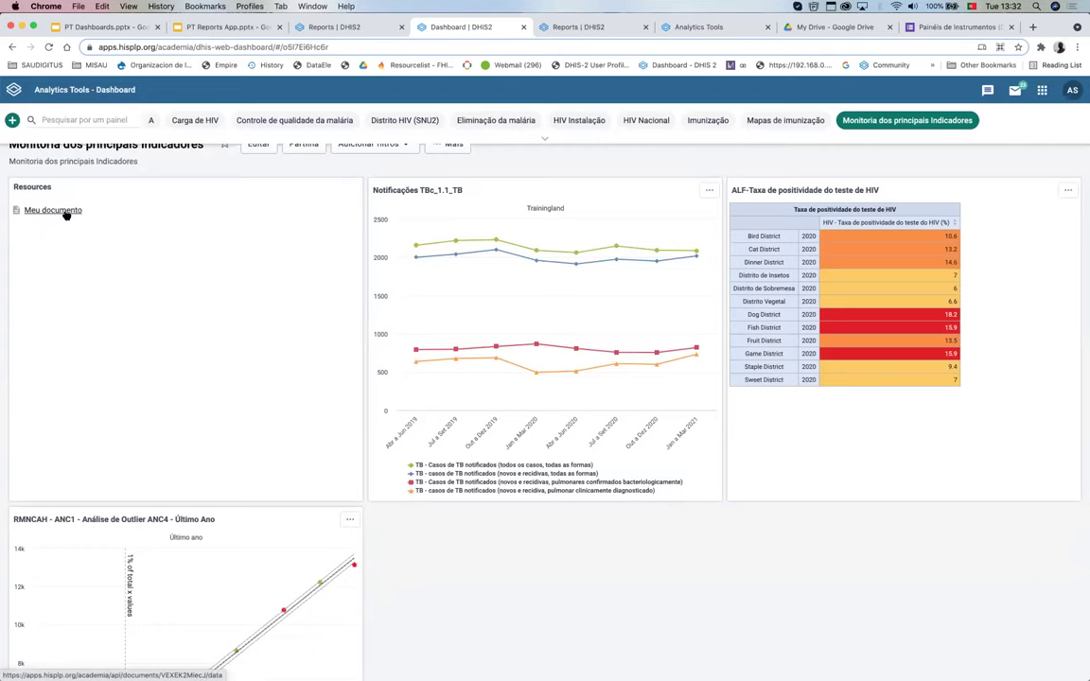
Step: Open Meu documento from the dashboard's Resources item and look through its PDF pages
left_click(57, 212)
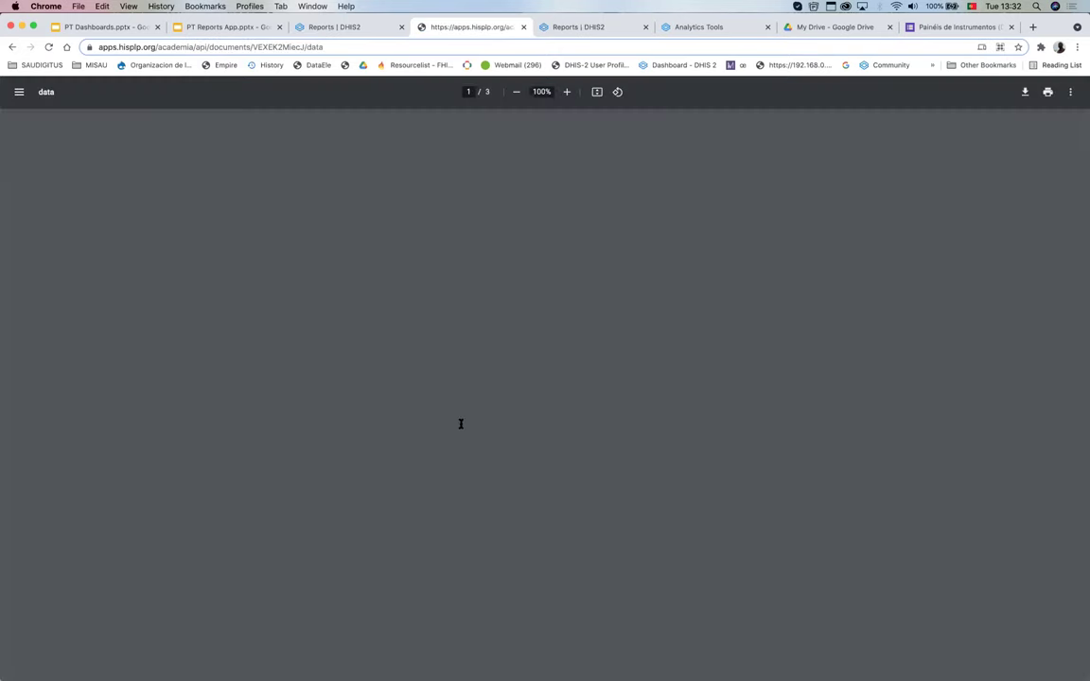
scroll(460, 424, "down", 3)
scroll(461, 424, "down", 10)
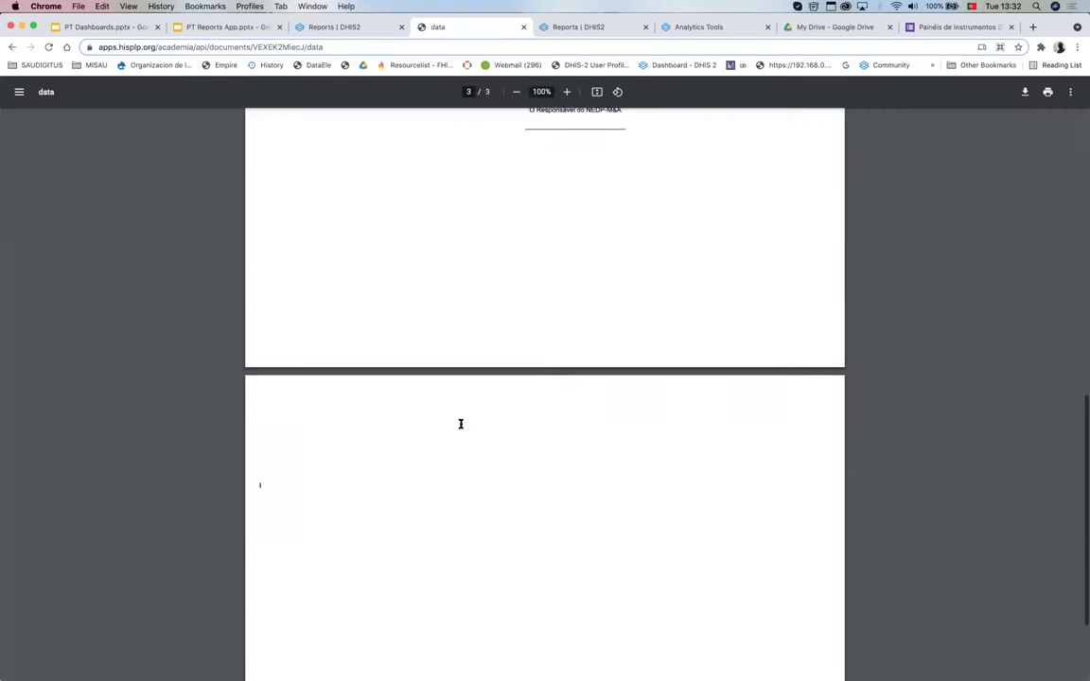
scroll(461, 424, "up", 10)
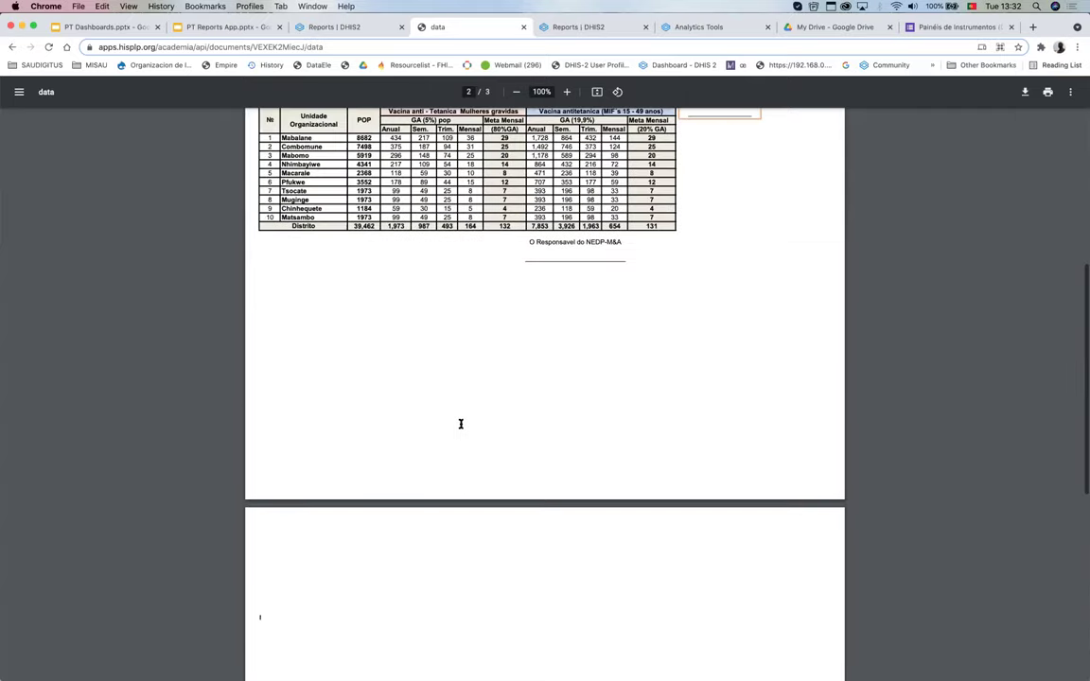
scroll(460, 424, "up", 2)
scroll(460, 424, "down", 10)
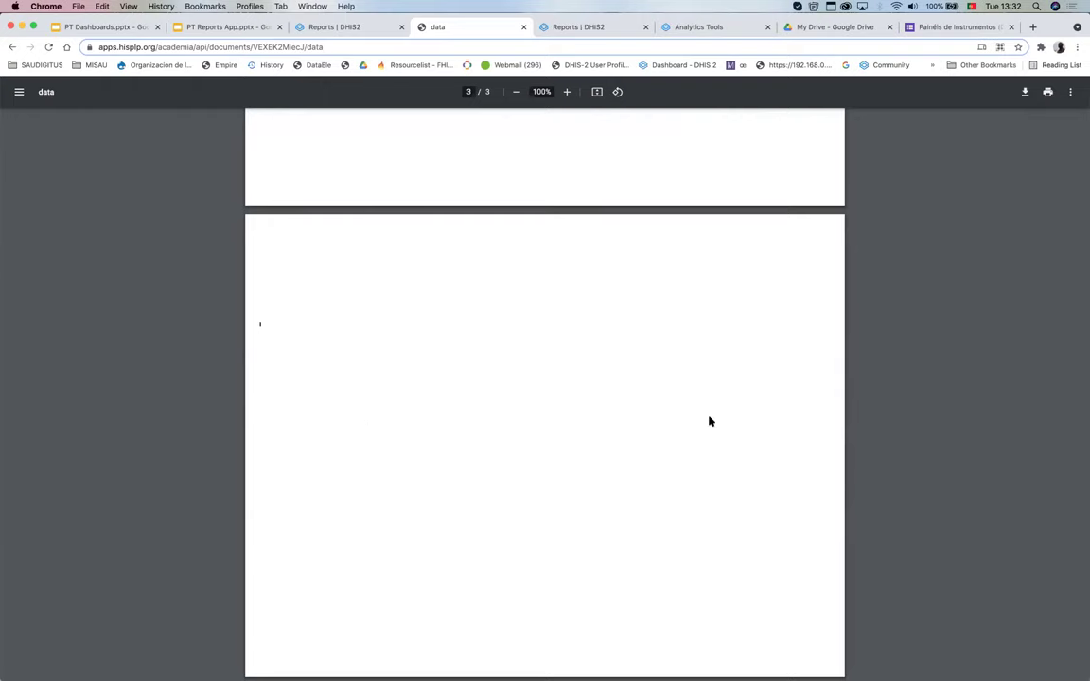
scroll(708, 421, "up", 5)
scroll(709, 421, "up", 5)
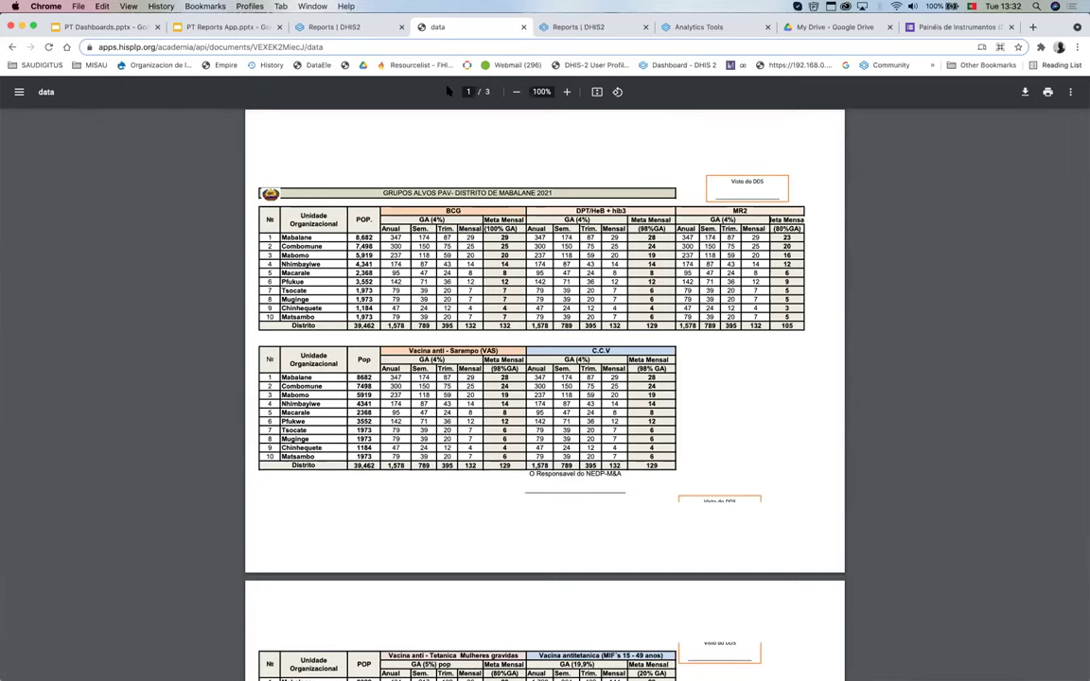
Step: Return to the Reports app and open the Relatório de ficha form in place of the resource list
key("ctrl+shift+Tab")
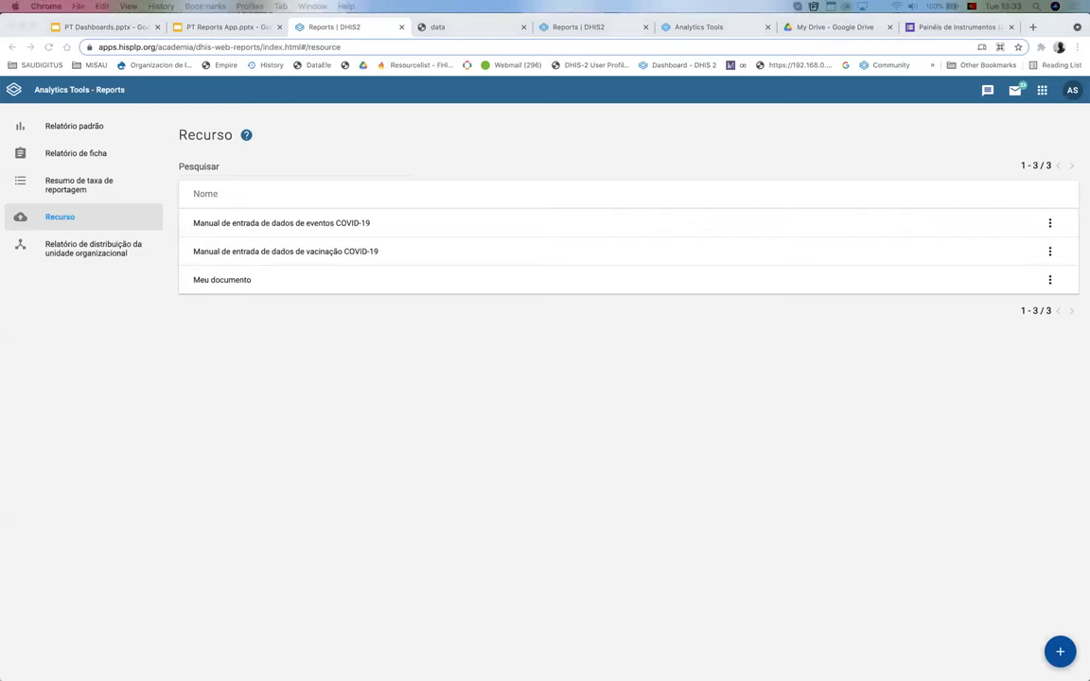
key("XF86AudioRaiseVolume")
left_click(409, 409)
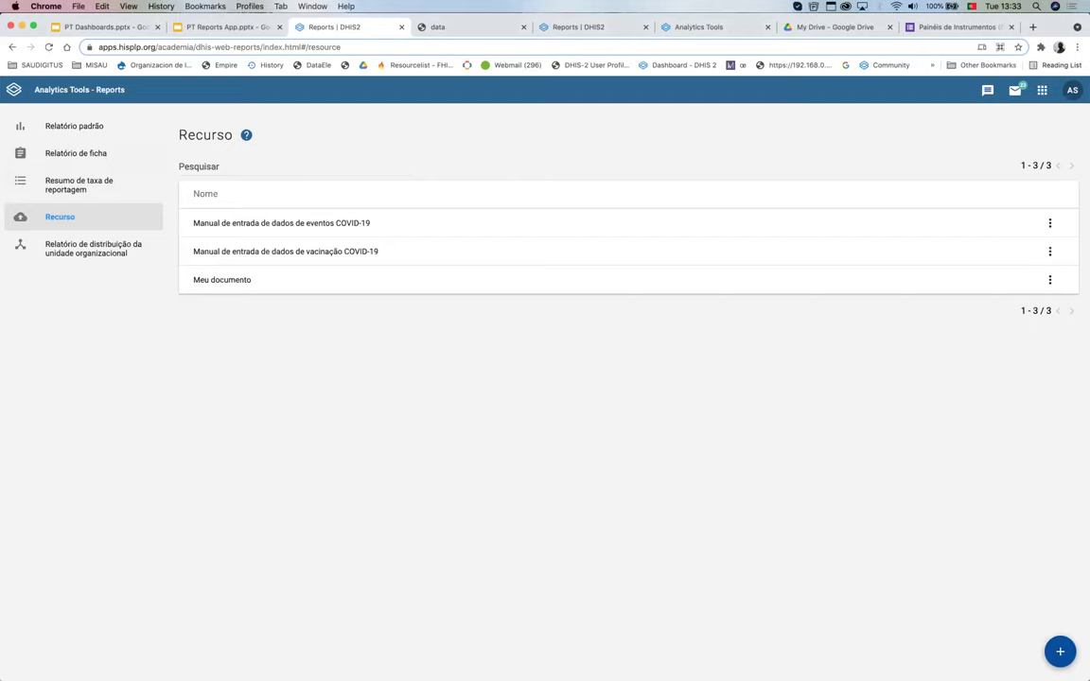
left_click(700, 279)
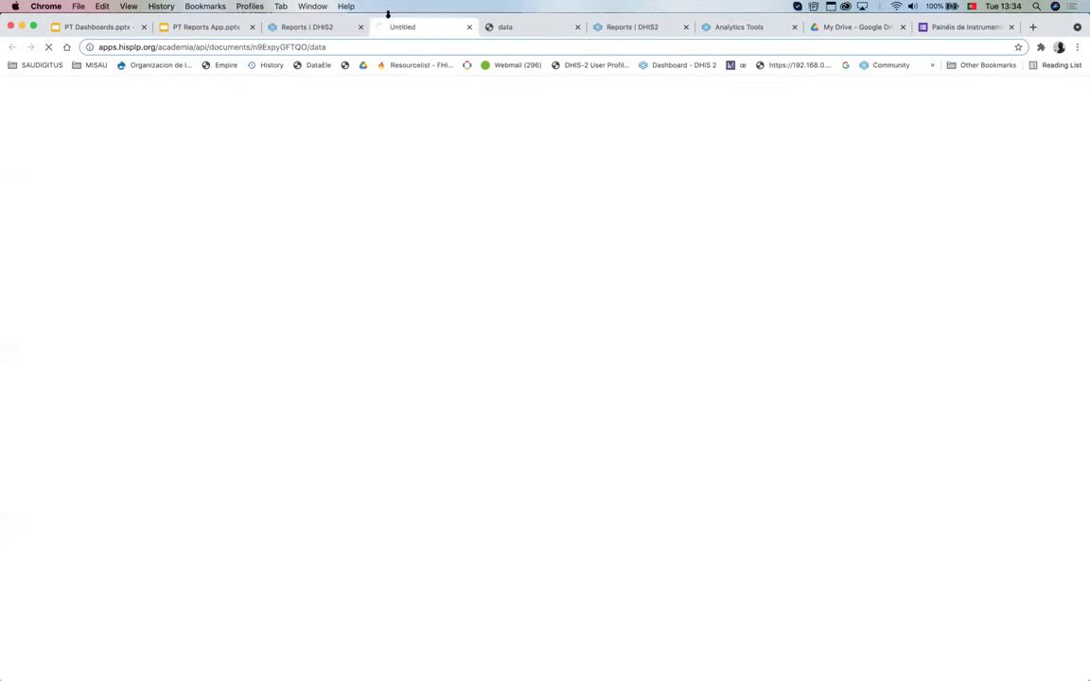
left_click(468, 27)
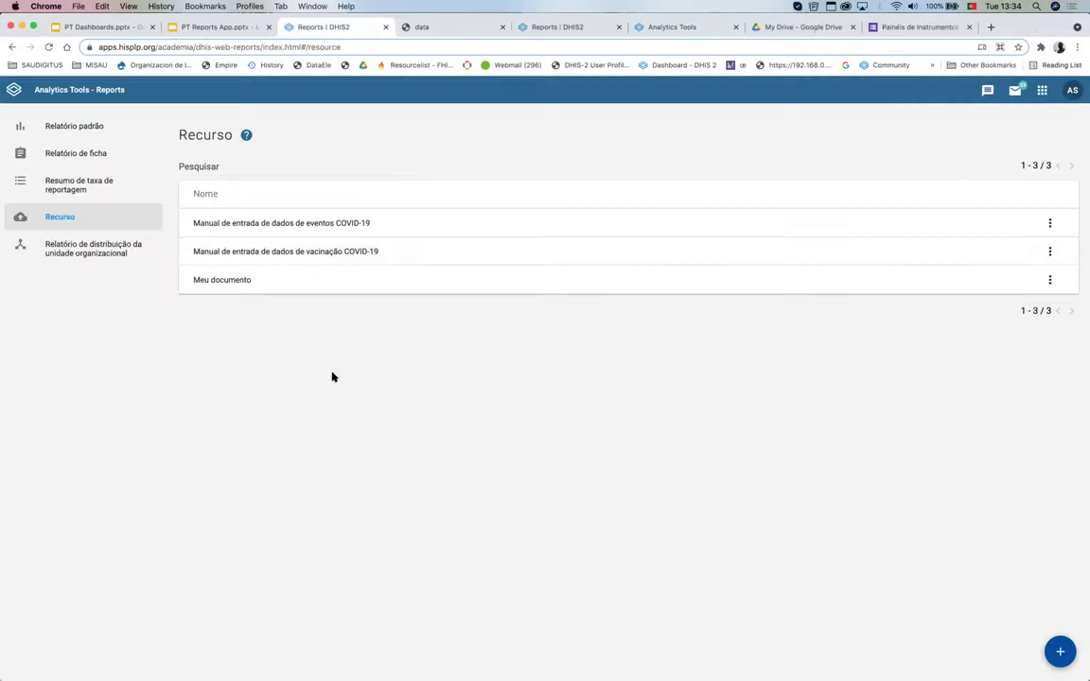
left_click(94, 156)
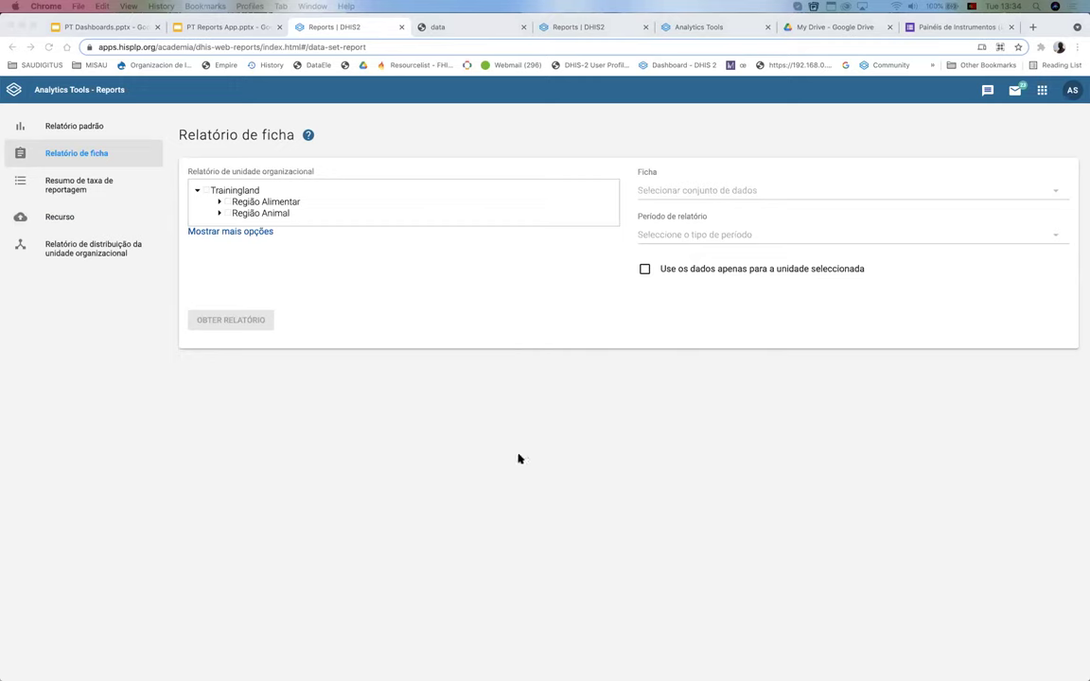
left_click(474, 449)
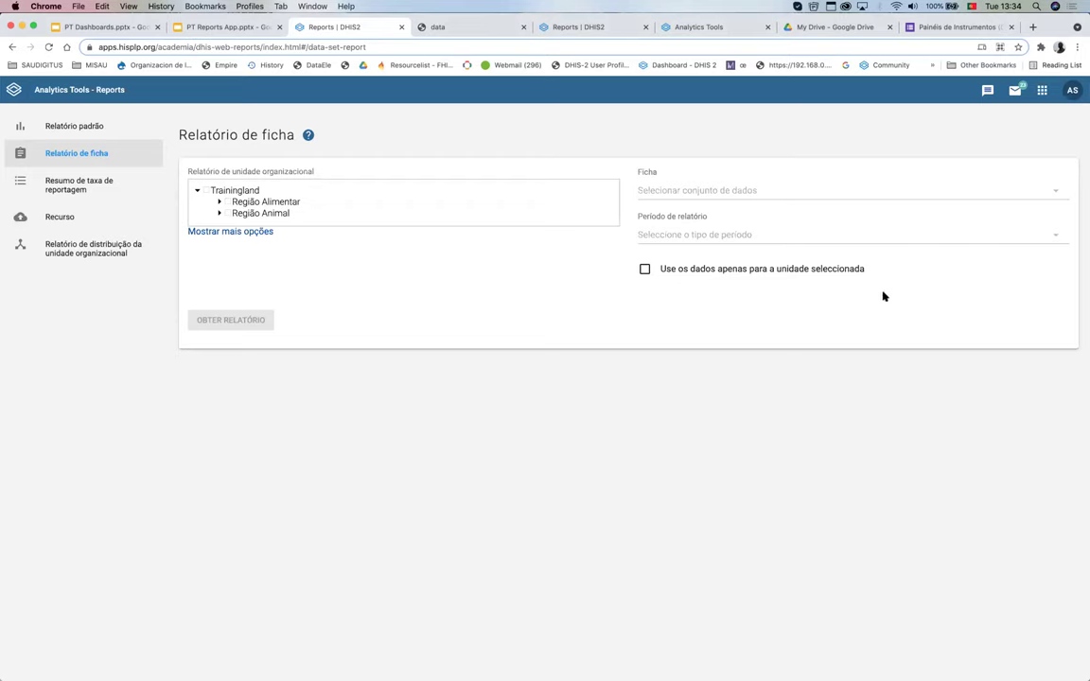
left_click_drag(834, 275, 533, 153)
left_click(510, 148)
Step: Close the PDF document and open the Data Entry app in place of the second Reports page
left_click(522, 27)
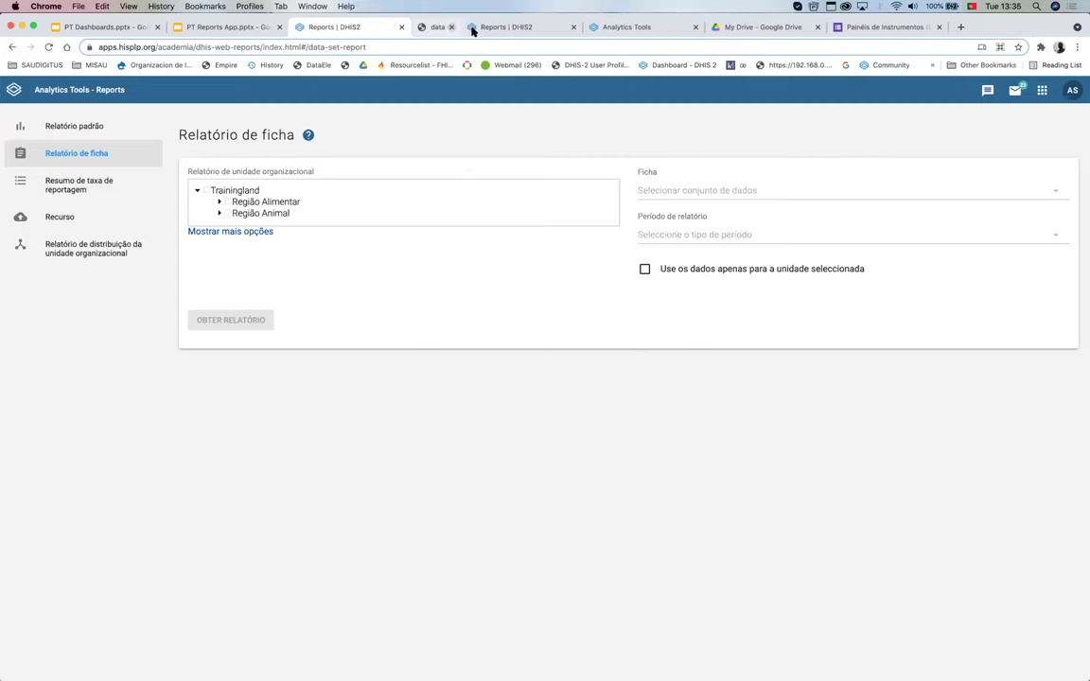
left_click(446, 29)
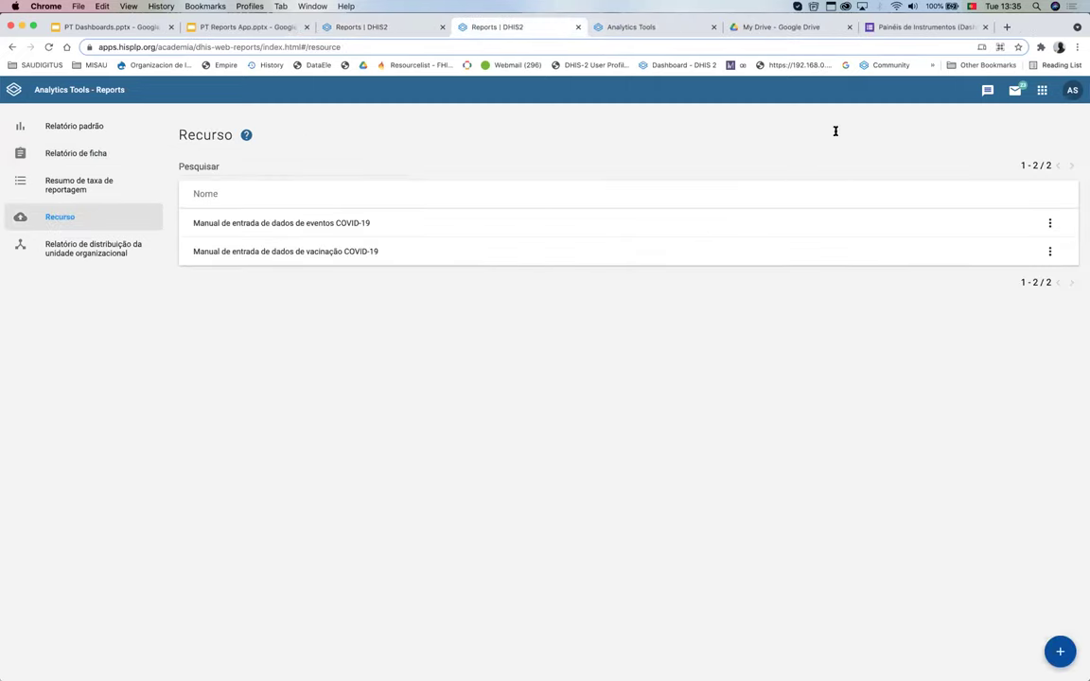
left_click(1041, 90)
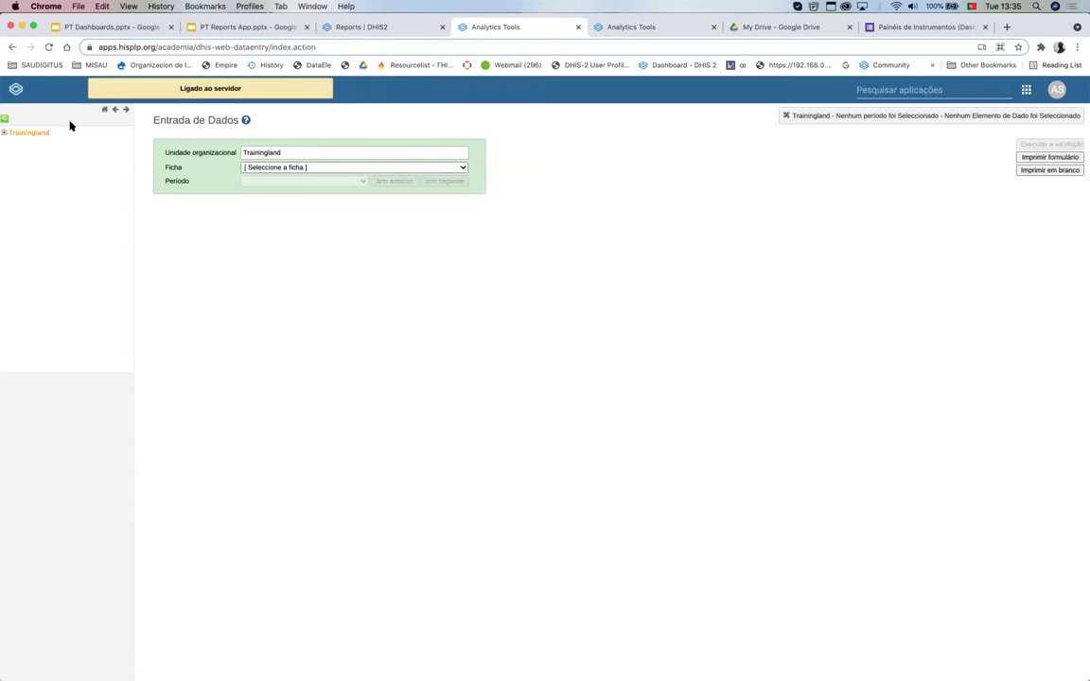
Step: Open the HIV Mensal data entry form for Burrito Private Medical Practice in Dinner District, with January 2021 as the period
left_click(5, 133)
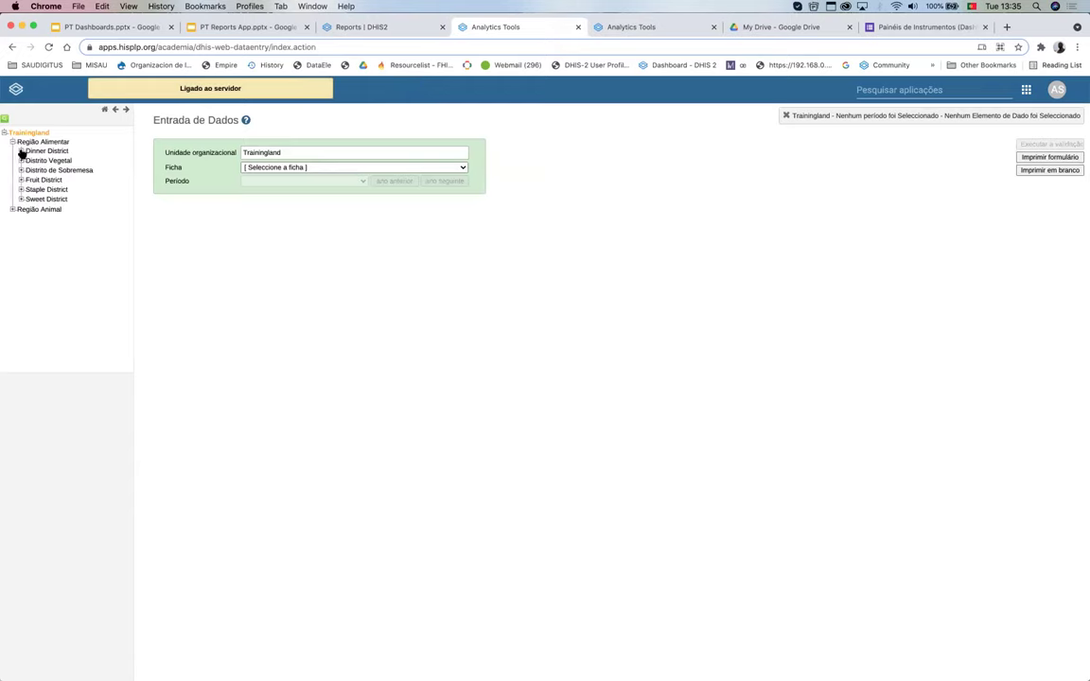
left_click(21, 152)
left_click(71, 170)
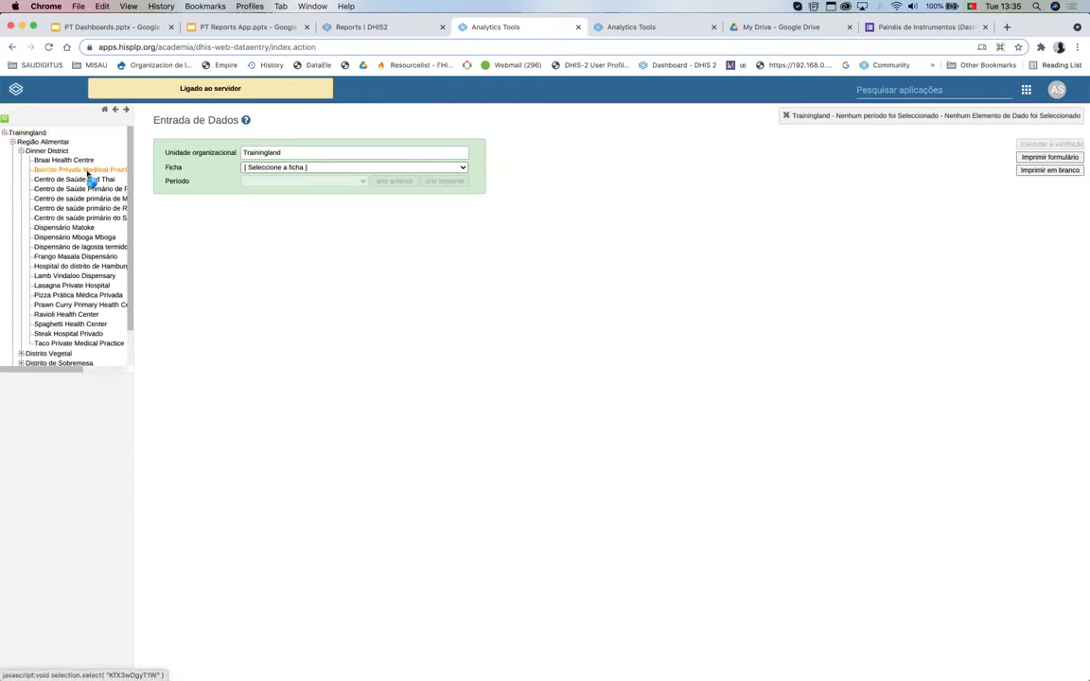
left_click(269, 166)
left_click(297, 177)
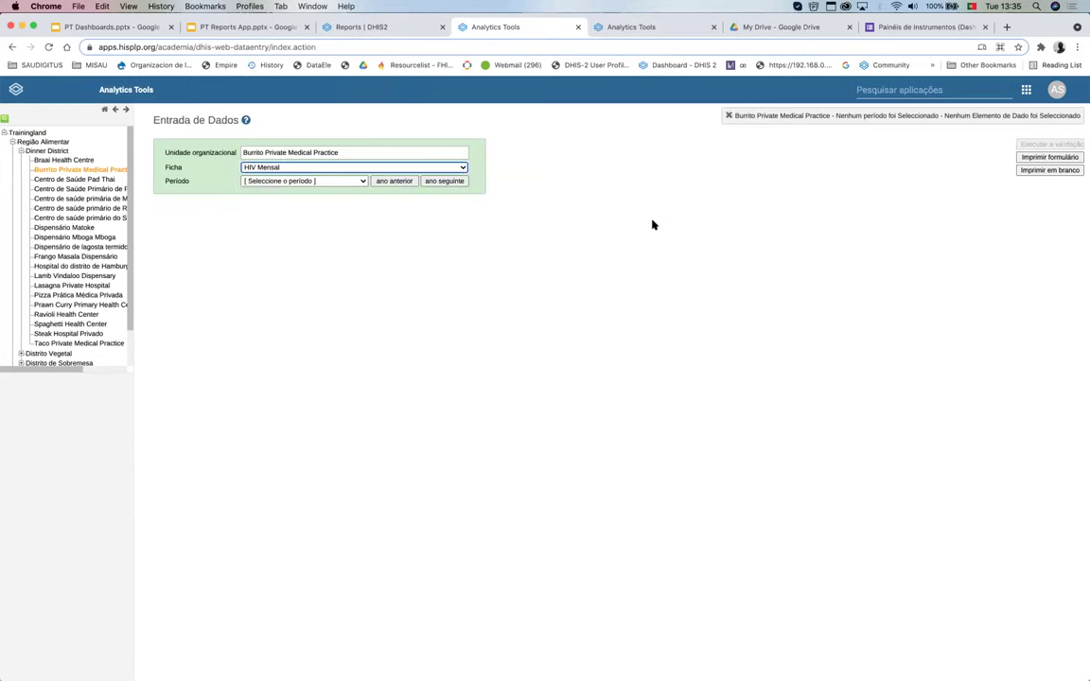
left_click(302, 180)
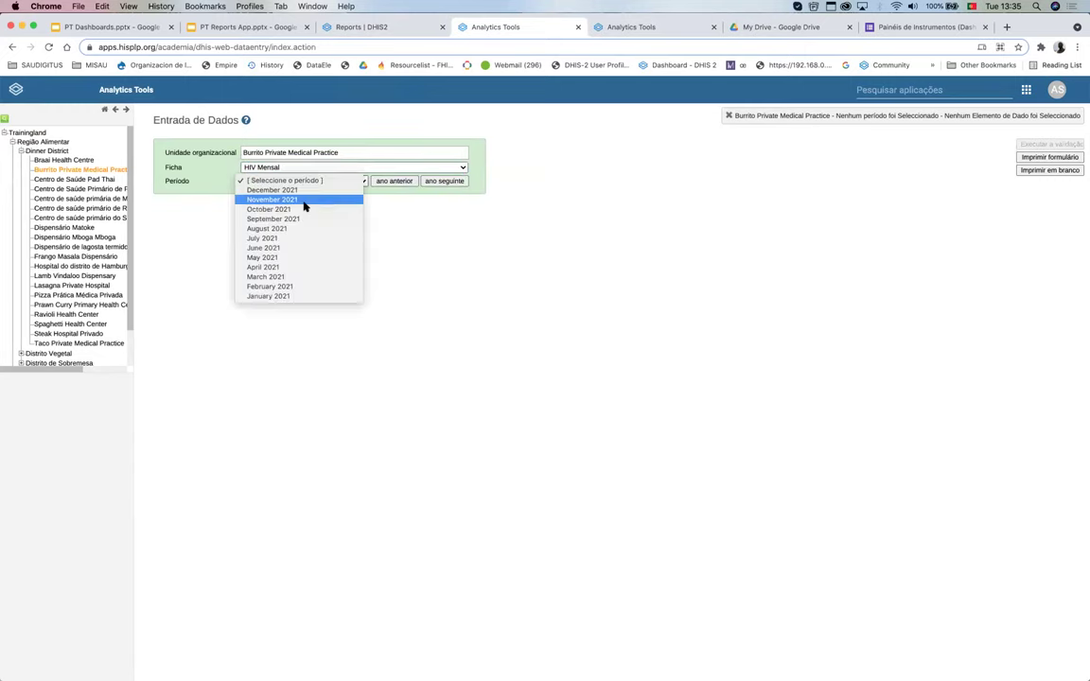
left_click(307, 297)
scroll(669, 436, "down", 3)
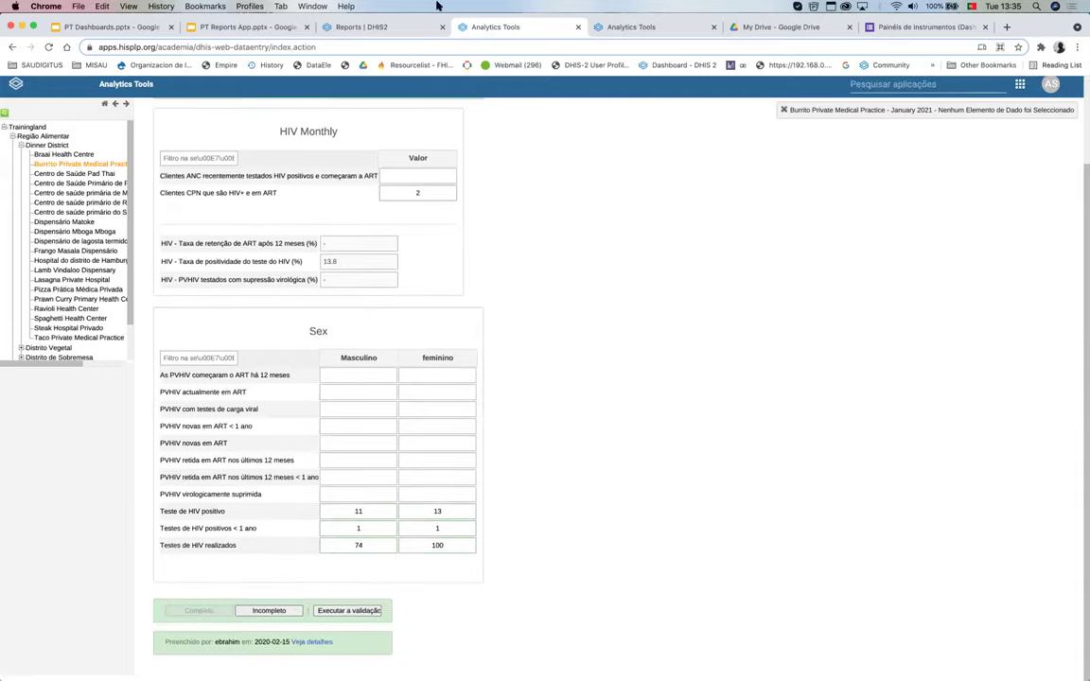
Step: Compare the Relatório de ficha page with the HIV Mensal entry form, examining the form's HIV test values and completion section
left_click(396, 29)
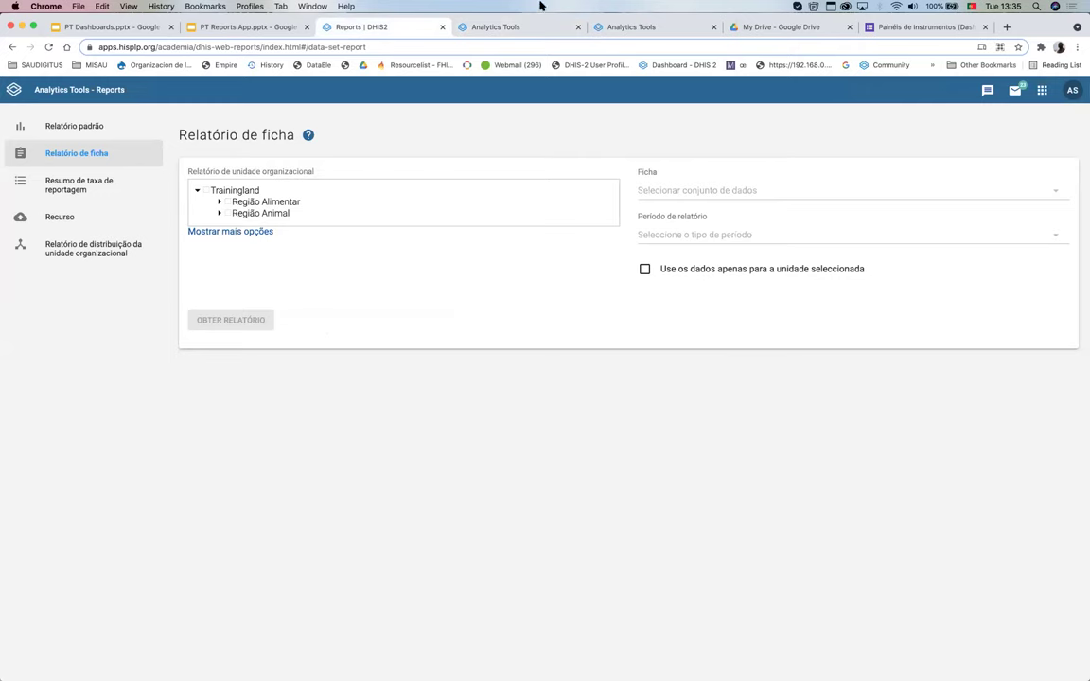
left_click(501, 27)
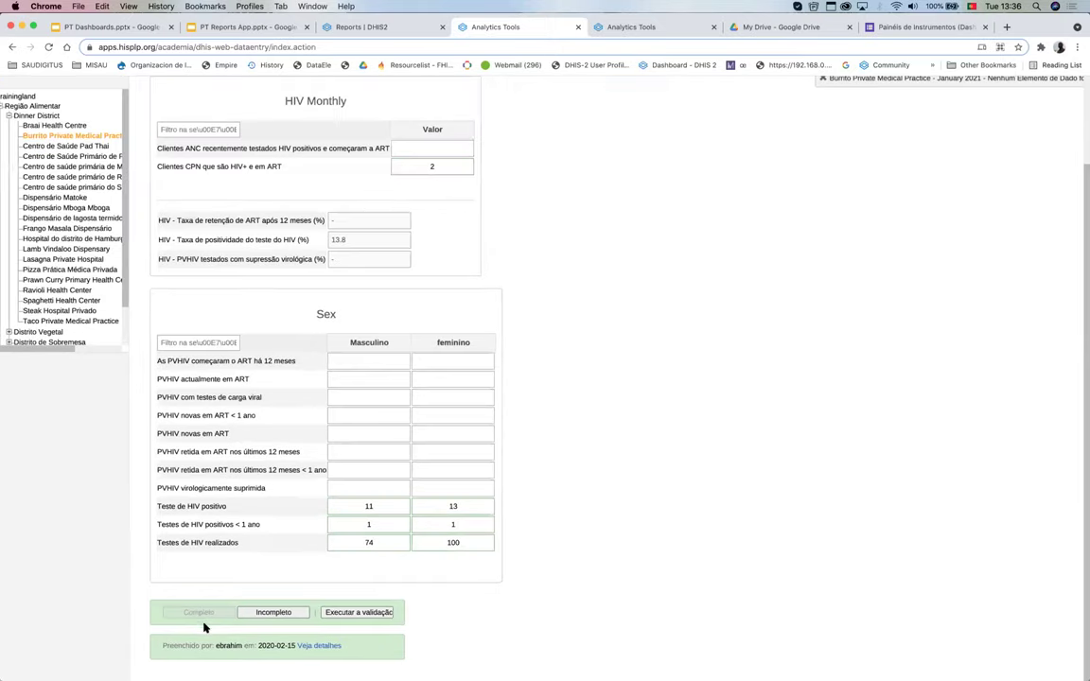
scroll(150, 576, "up", 5)
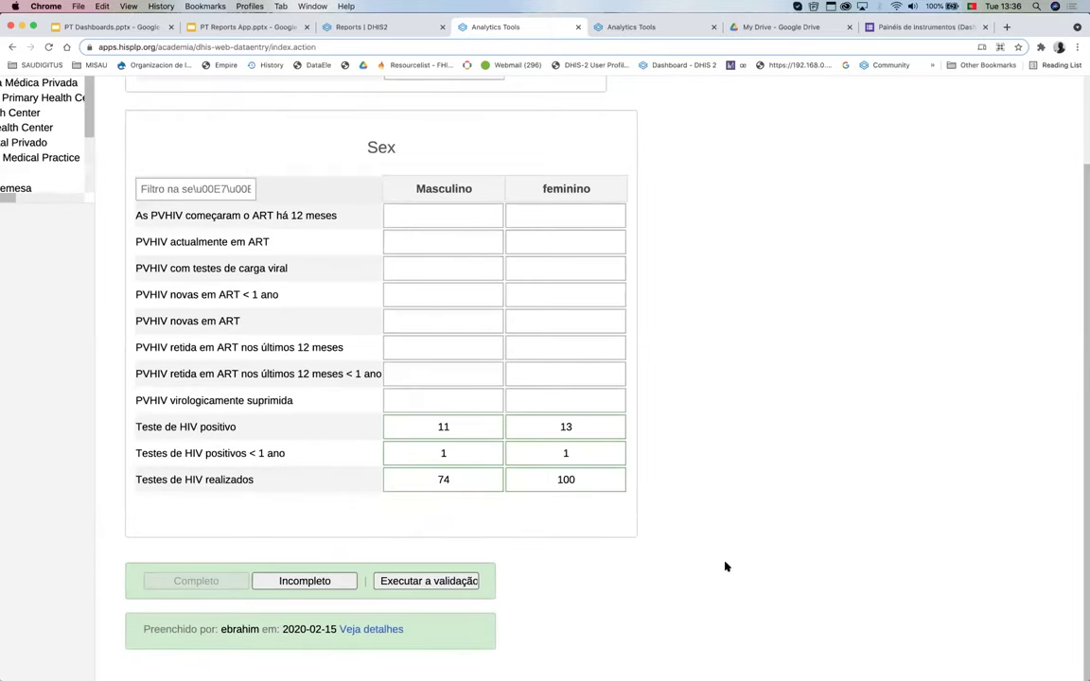
scroll(586, 593, "down", 1)
scroll(340, 577, "up", 1)
scroll(346, 601, "up", 1)
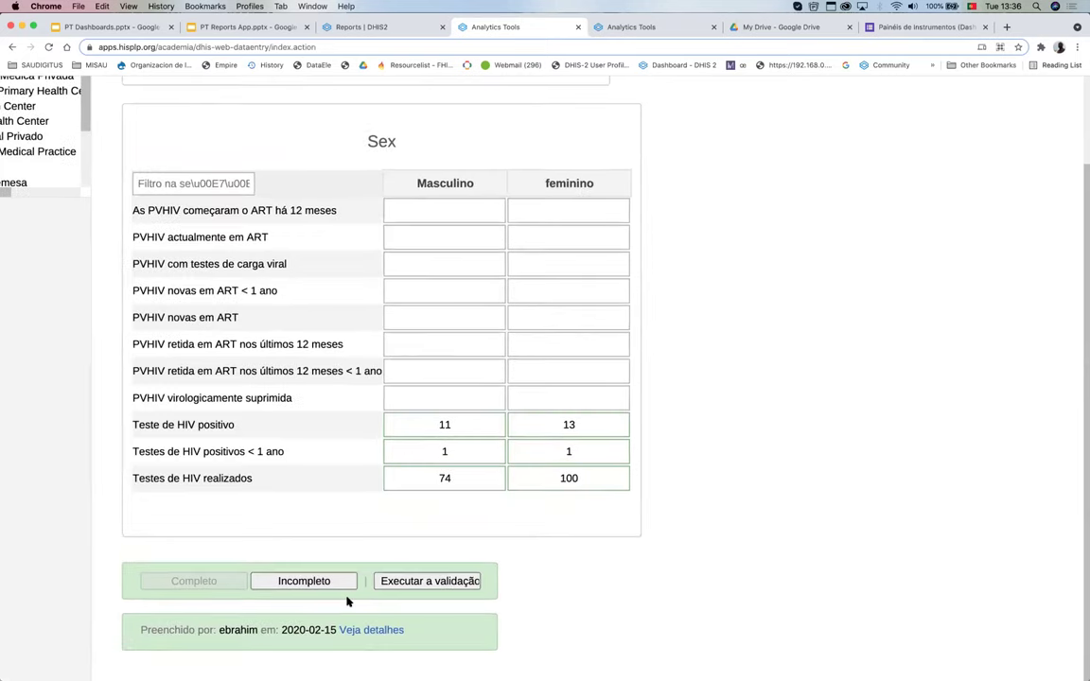
scroll(346, 601, "up", 5)
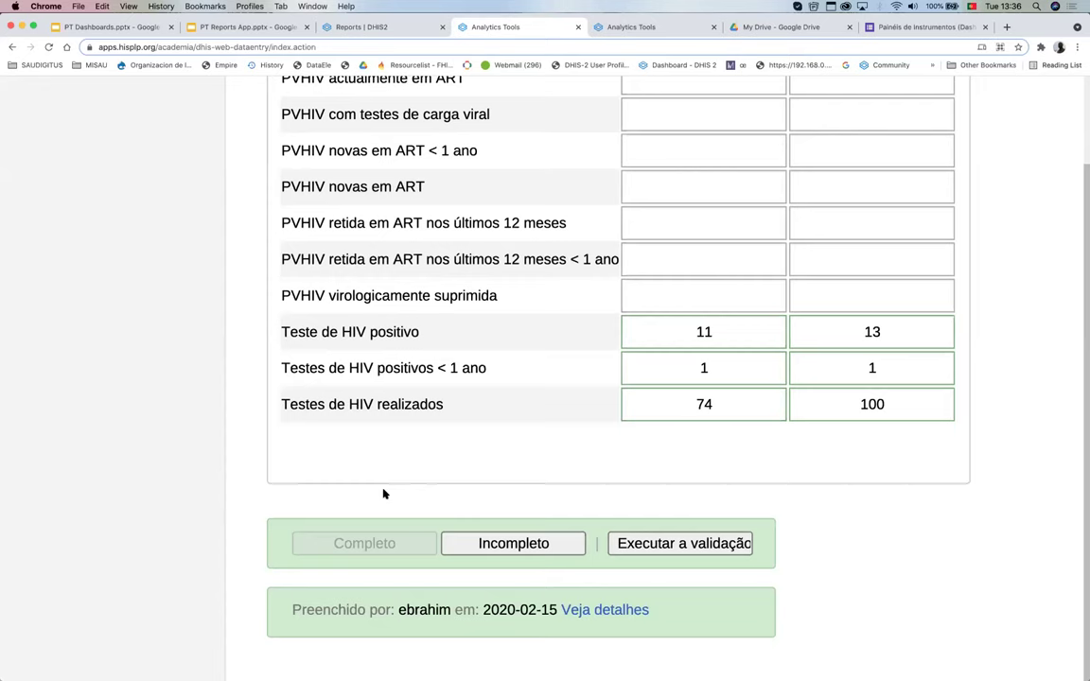
scroll(383, 493, "up", 3)
scroll(383, 492, "down", 2)
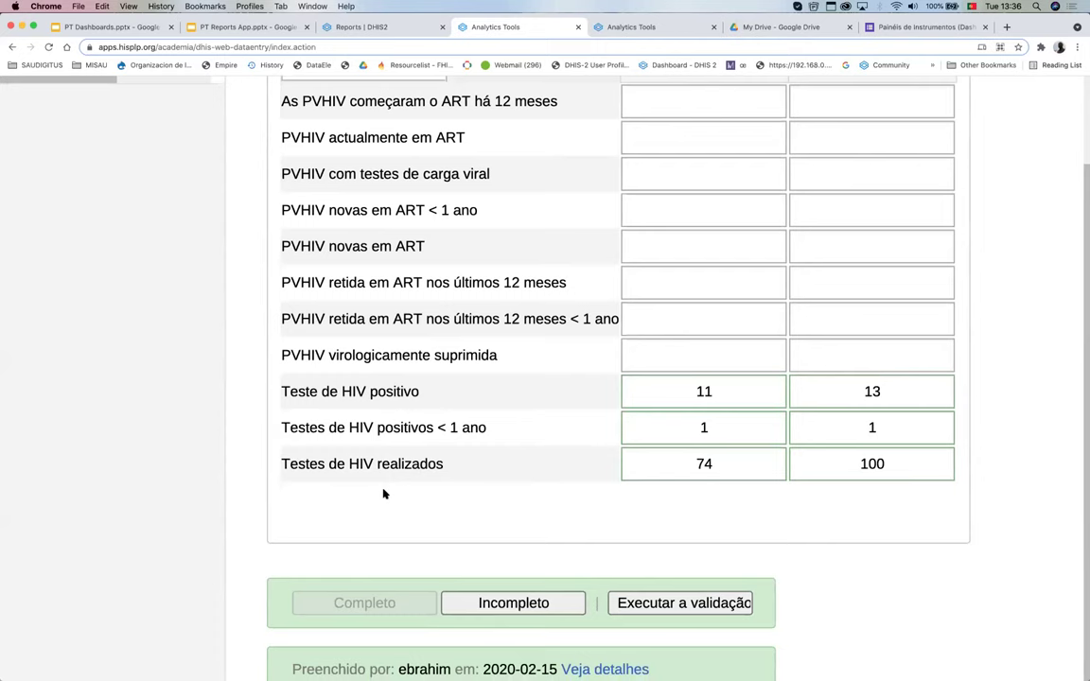
left_click(784, 464)
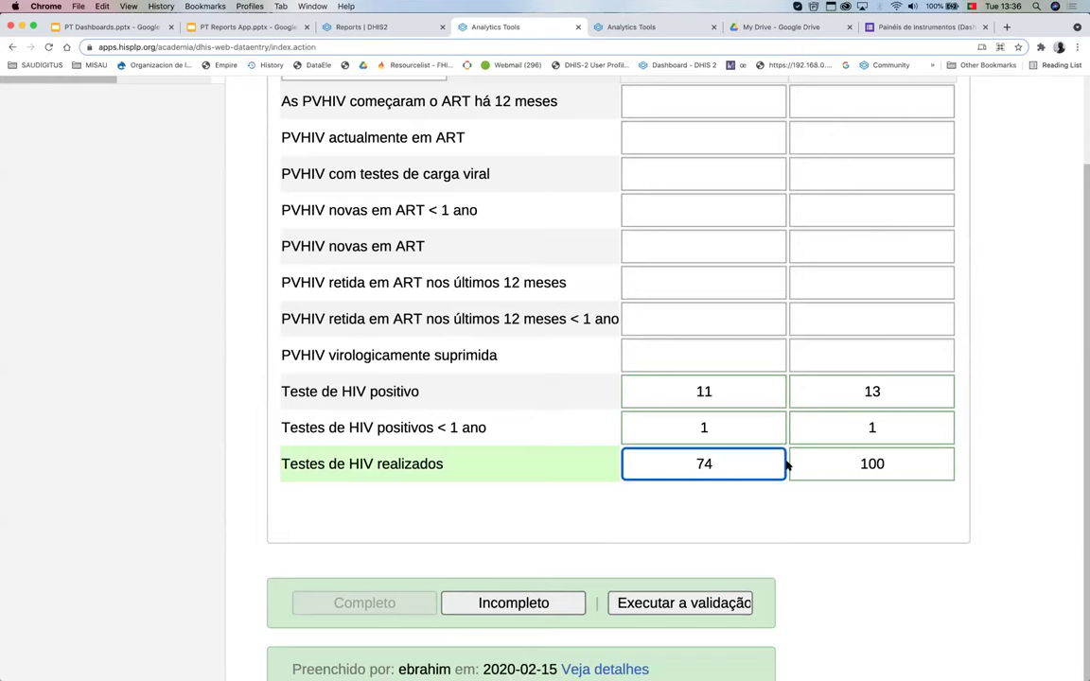